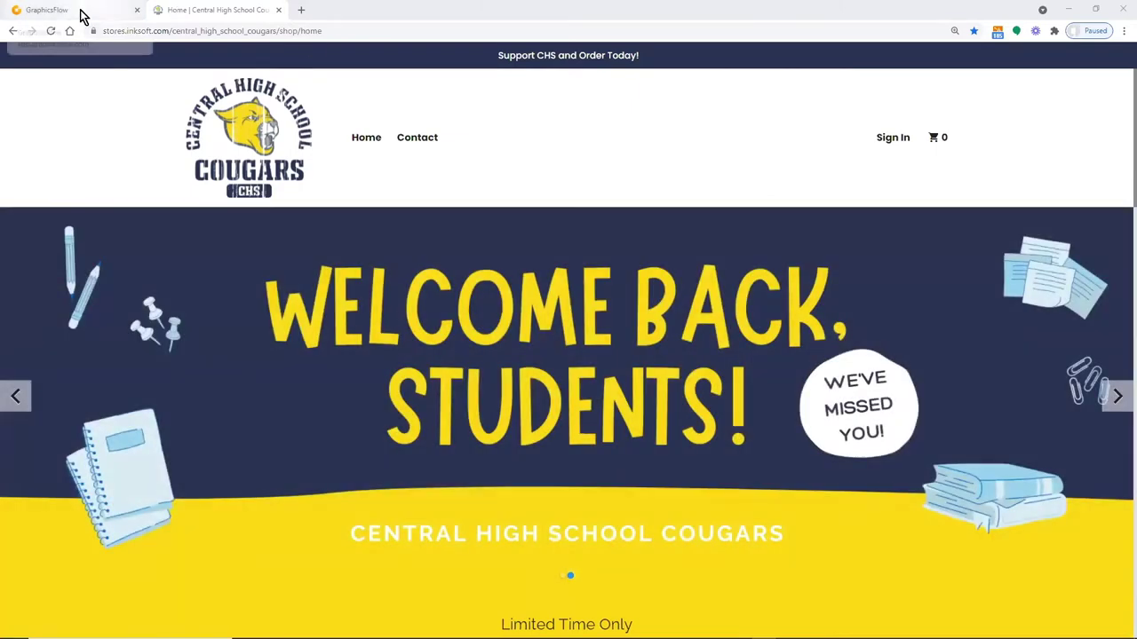
Switch to the GraphicsFlow tab showing the account's My Settings profile and change-password form
{"action": "left_click", "coordinate": [80, 15]}
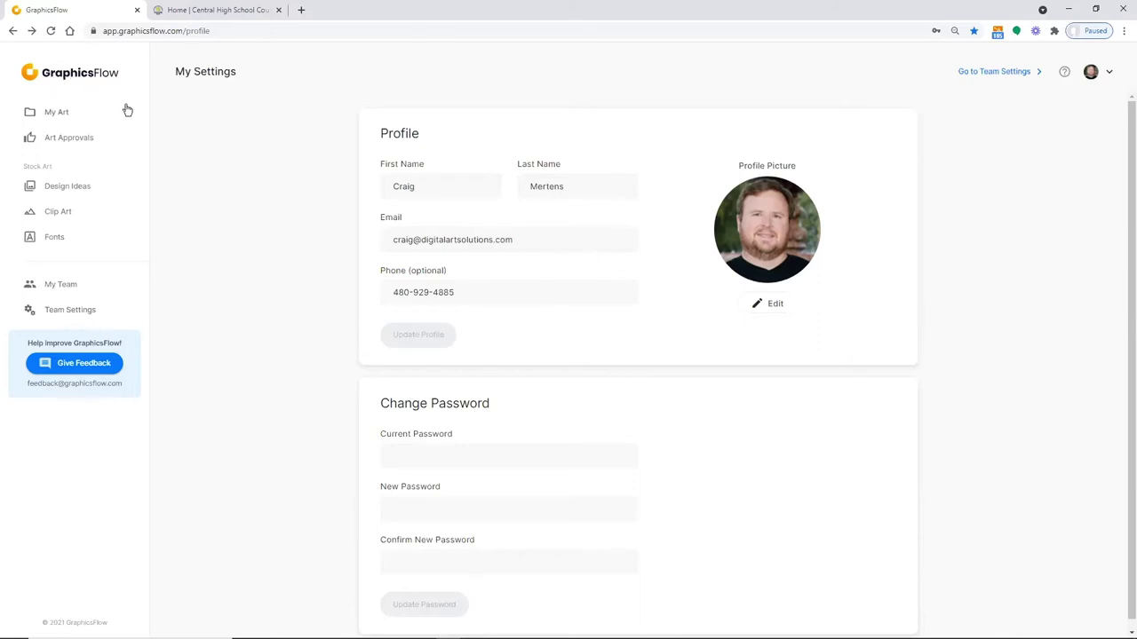
Go to My Art to list folders such as Vaxxed, Monograms, Inbox and Cougars
{"action": "left_click", "coordinate": [43, 113]}
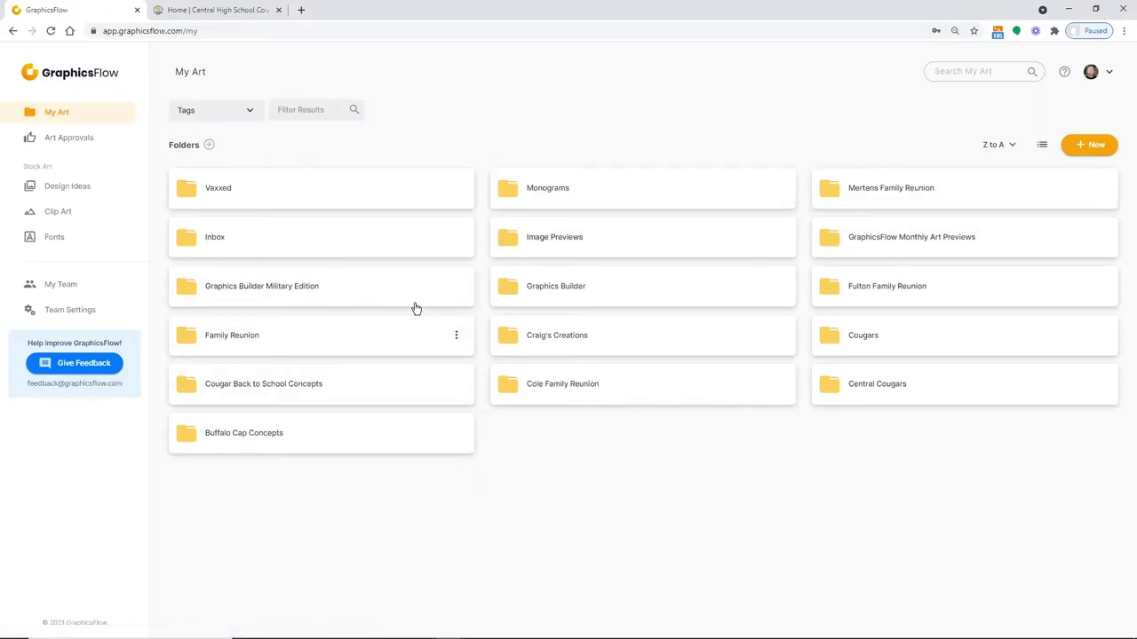
Open the Image Previews folder, which holds eleven Panthers artwork files in various formats
{"action": "left_click", "coordinate": [549, 242]}
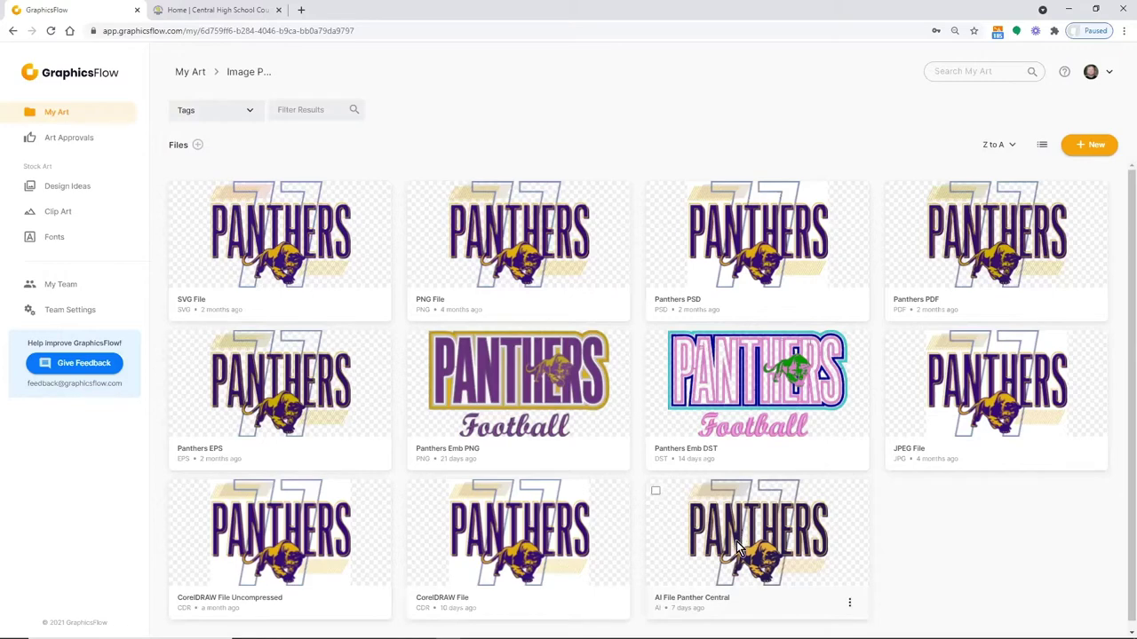
Open AI File Panther Central and change its decoration method to Direct to Garment
{"action": "left_click", "coordinate": [736, 543]}
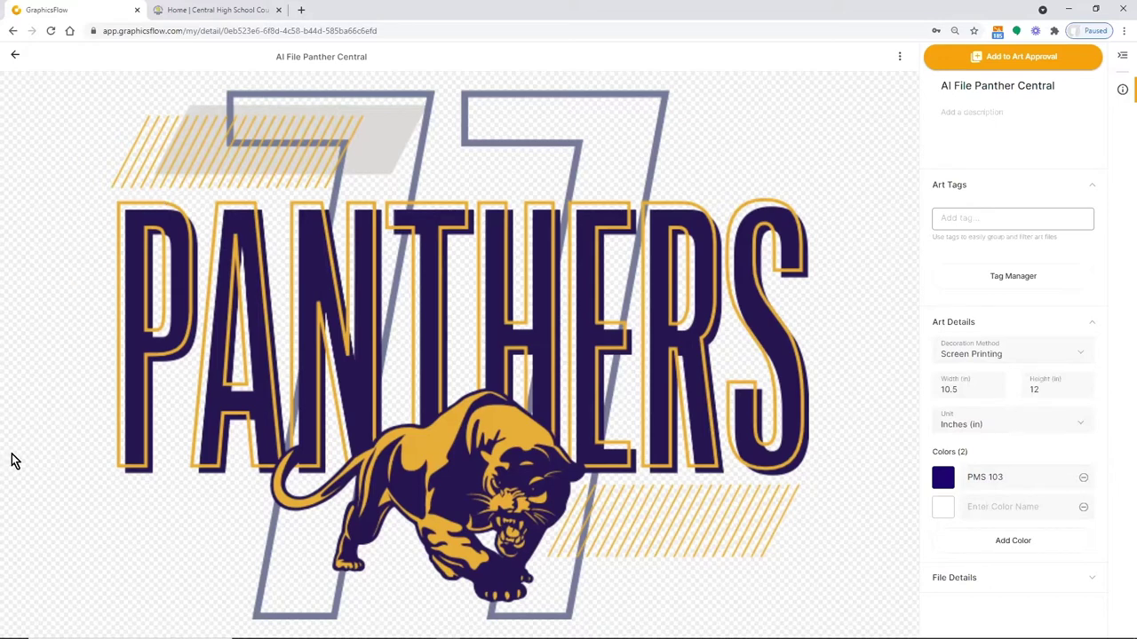
{"action": "left_click", "coordinate": [1083, 353]}
{"action": "left_click", "coordinate": [1082, 354]}
{"action": "left_click", "coordinate": [899, 58]}
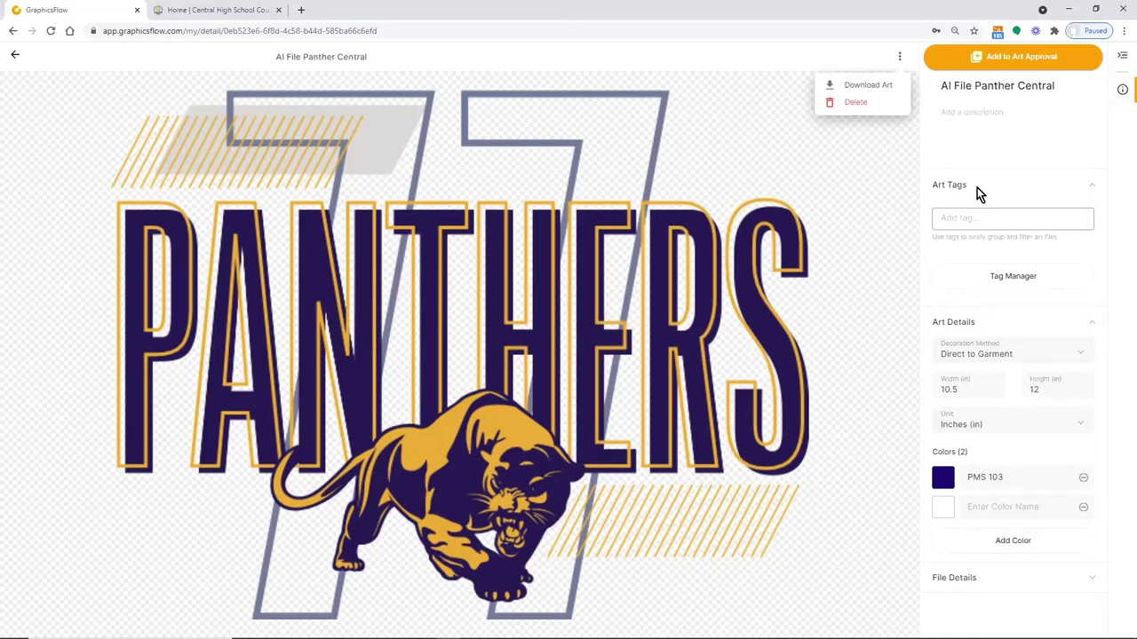
{"action": "left_click", "coordinate": [957, 220]}
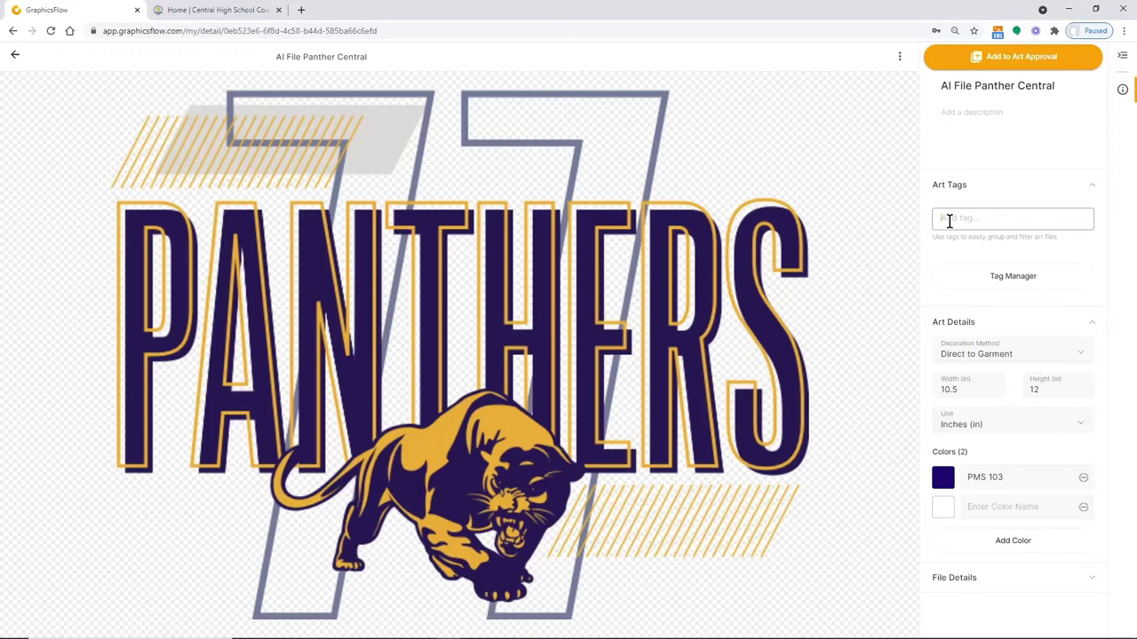
Create and attach new Panther and Mascot art tags, then bring up the Tag Manager
{"action": "type", "text": "P"}
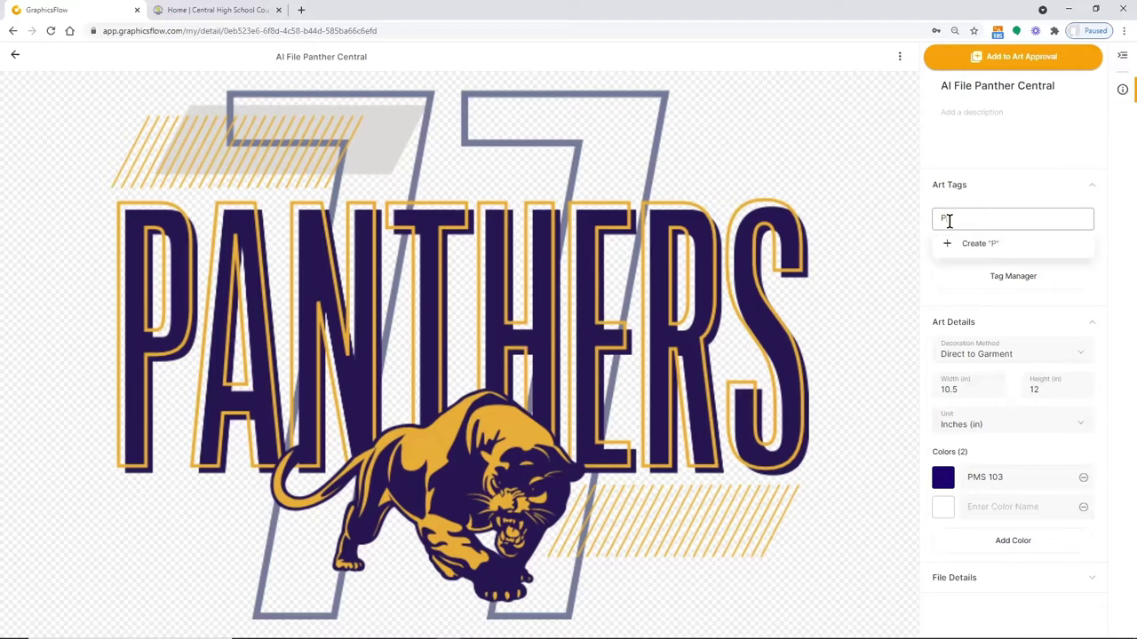
{"action": "type", "text": "anther"}
{"action": "left_click", "coordinate": [949, 246]}
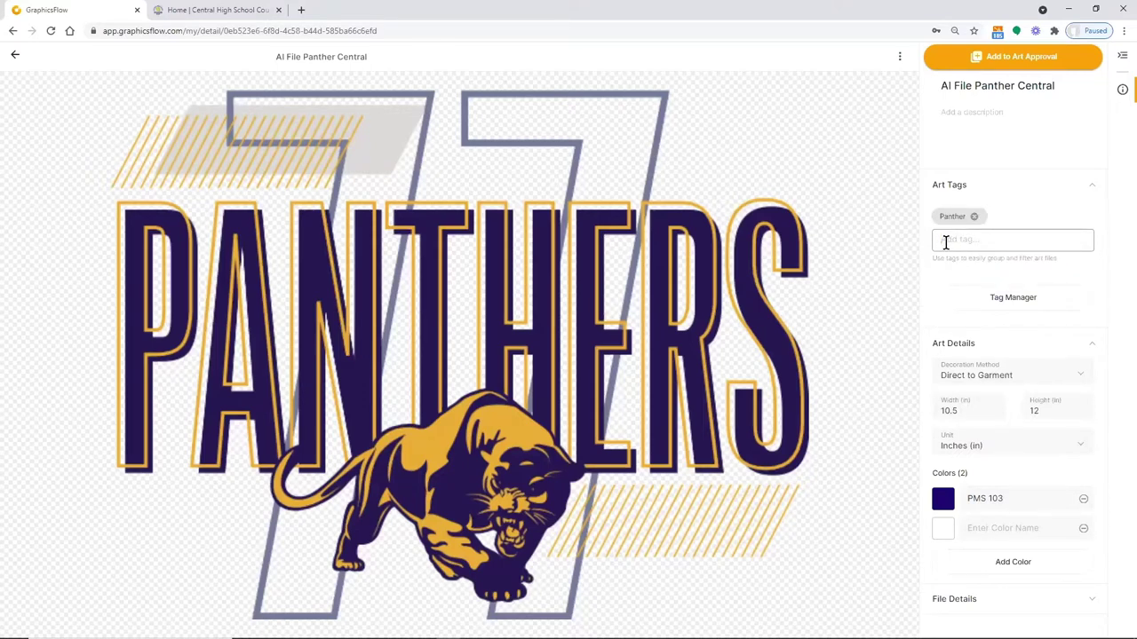
{"action": "type", "text": "Masco"}
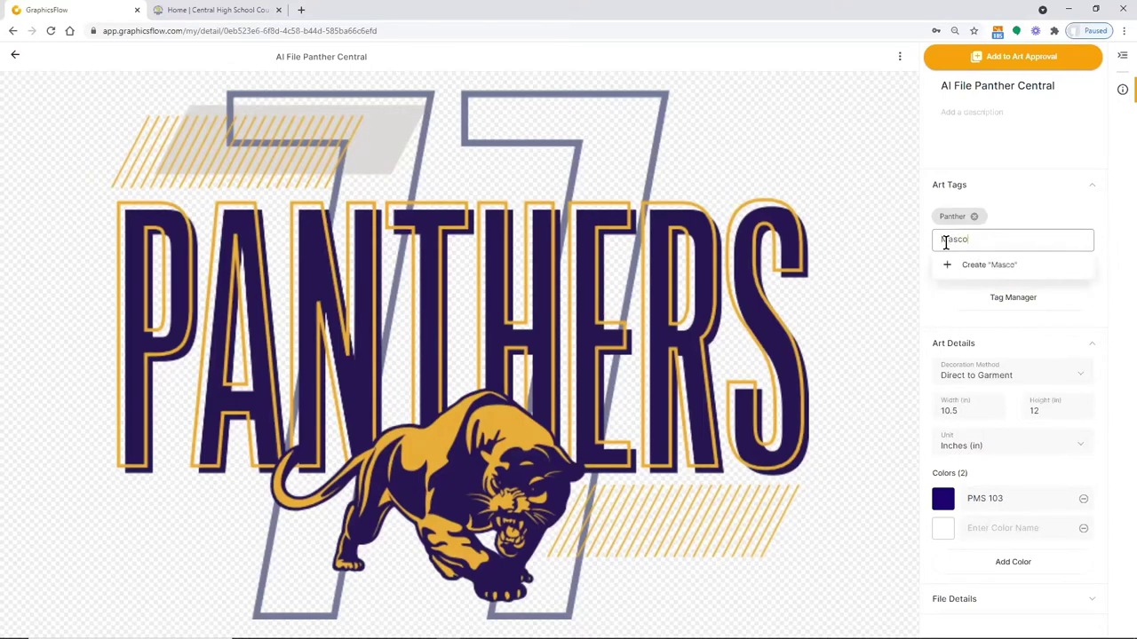
{"action": "type", "text": "t"}
{"action": "left_click", "coordinate": [967, 268]}
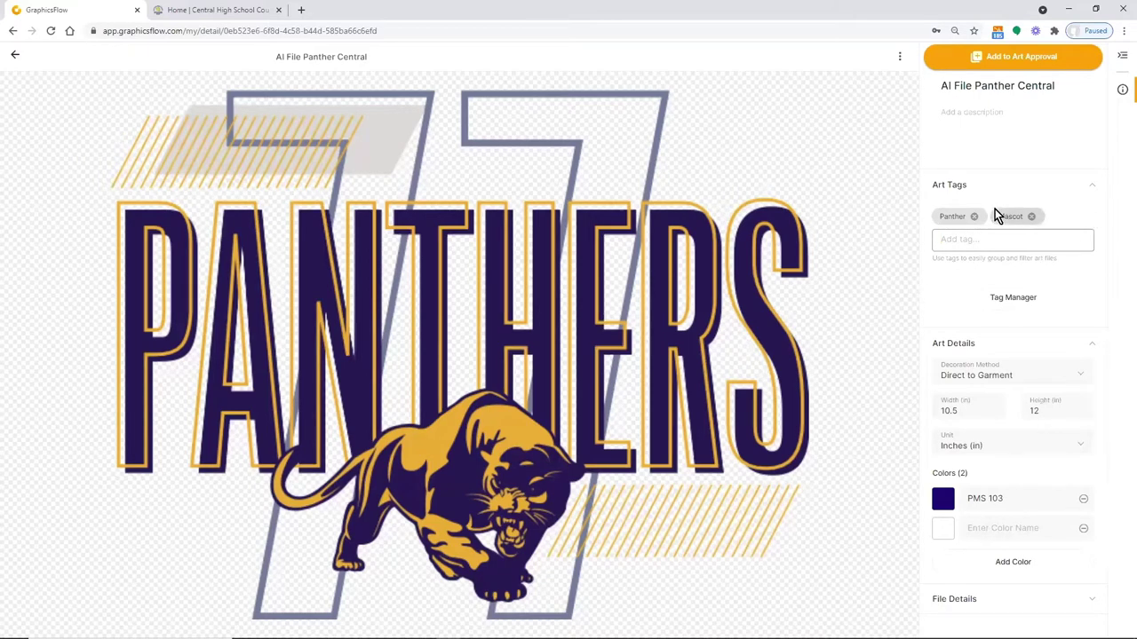
{"action": "left_click", "coordinate": [992, 302]}
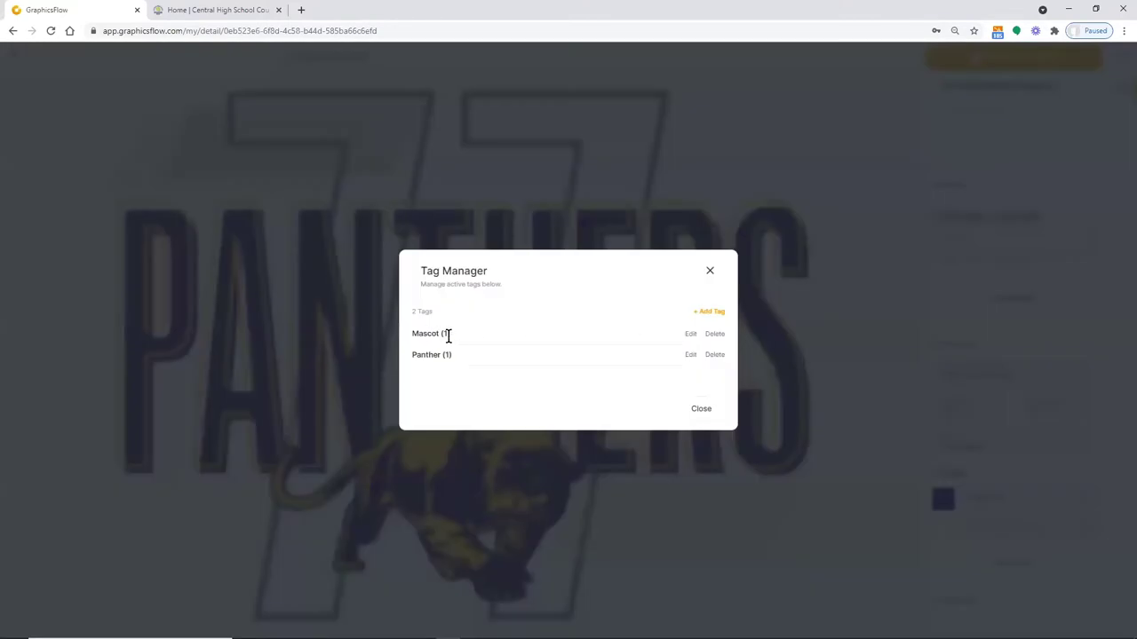
Rename the Mascot tag to Mascots and close the Tag Manager
{"action": "left_click", "coordinate": [689, 337]}
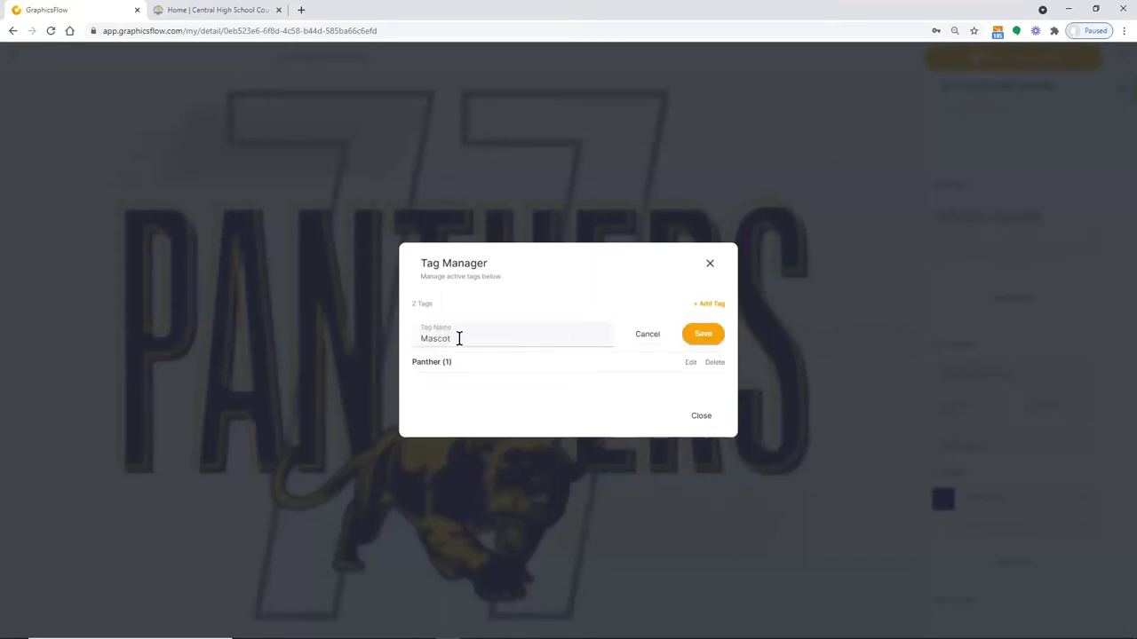
{"action": "type", "text": "s"}
{"action": "left_click", "coordinate": [702, 337]}
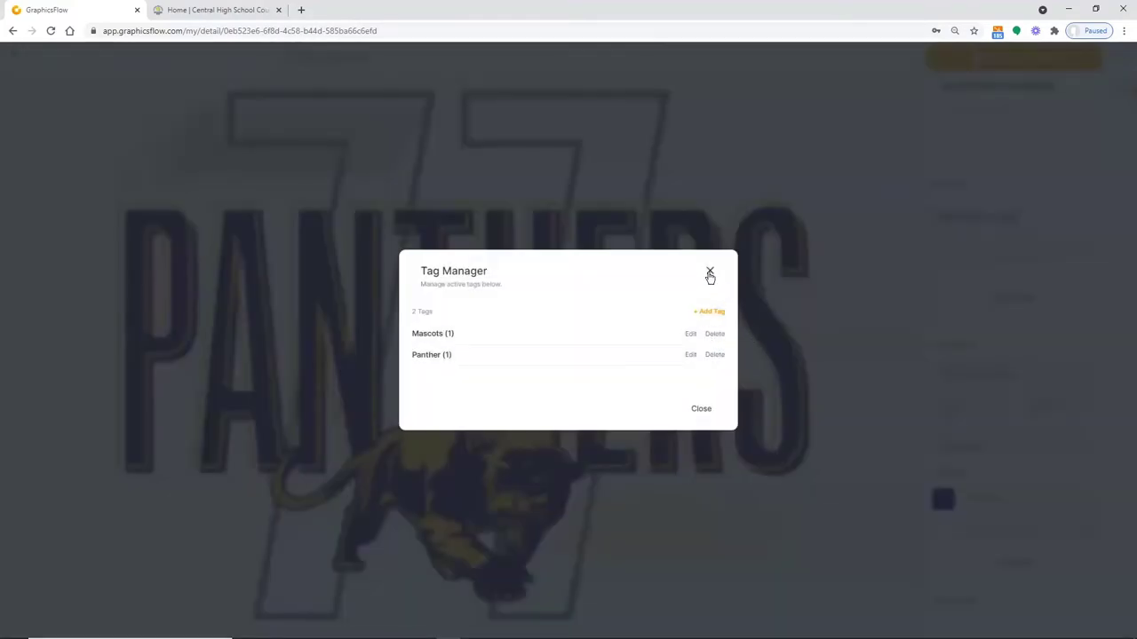
{"action": "left_click", "coordinate": [710, 272]}
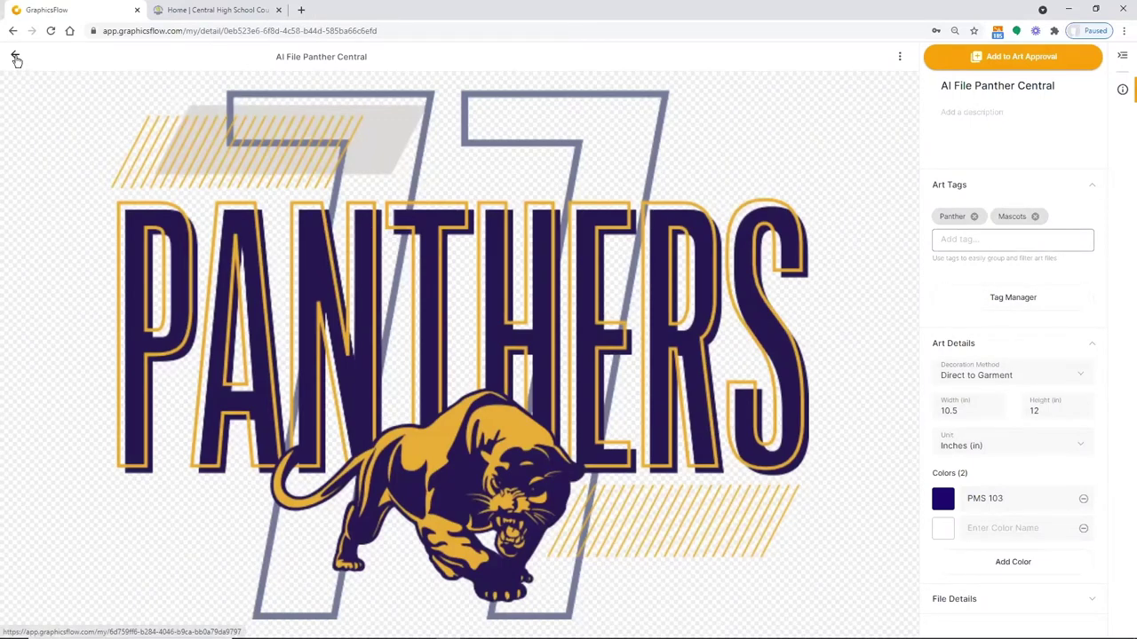
Go back and search My Art for 'panther', returning six Panthers artwork results
{"action": "left_click", "coordinate": [16, 58]}
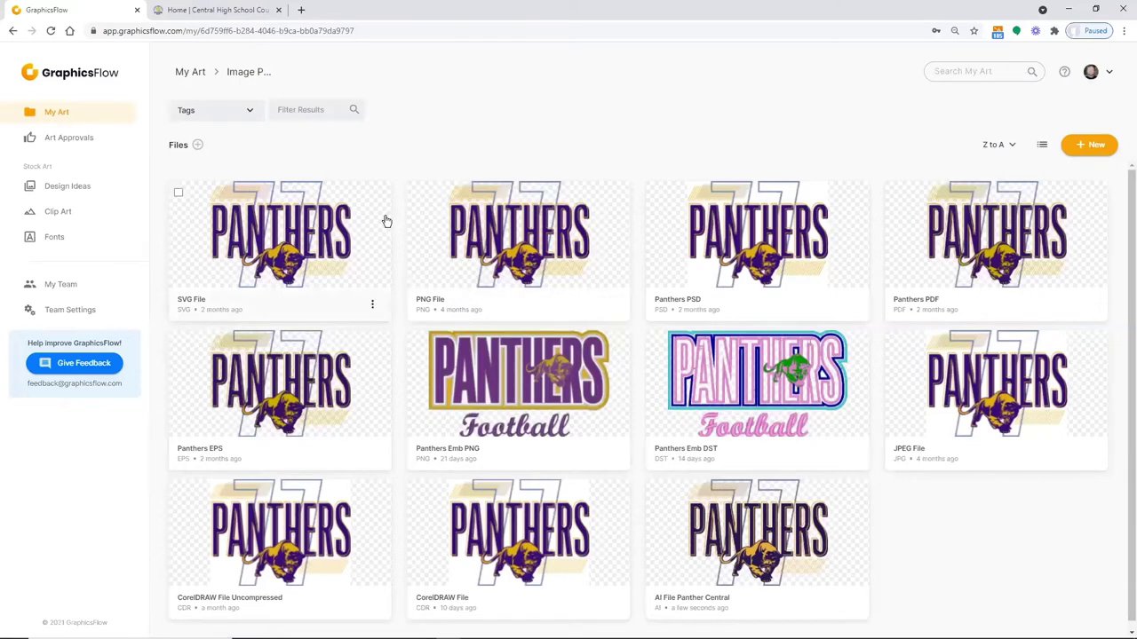
{"action": "left_click", "coordinate": [968, 72]}
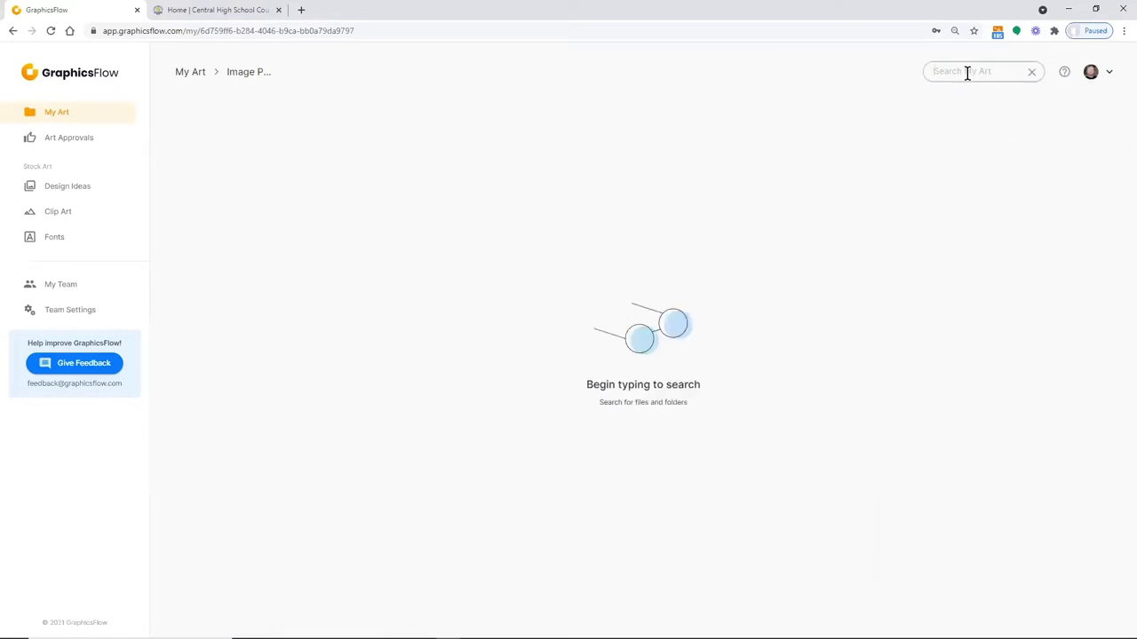
{"action": "type", "text": "panther"}
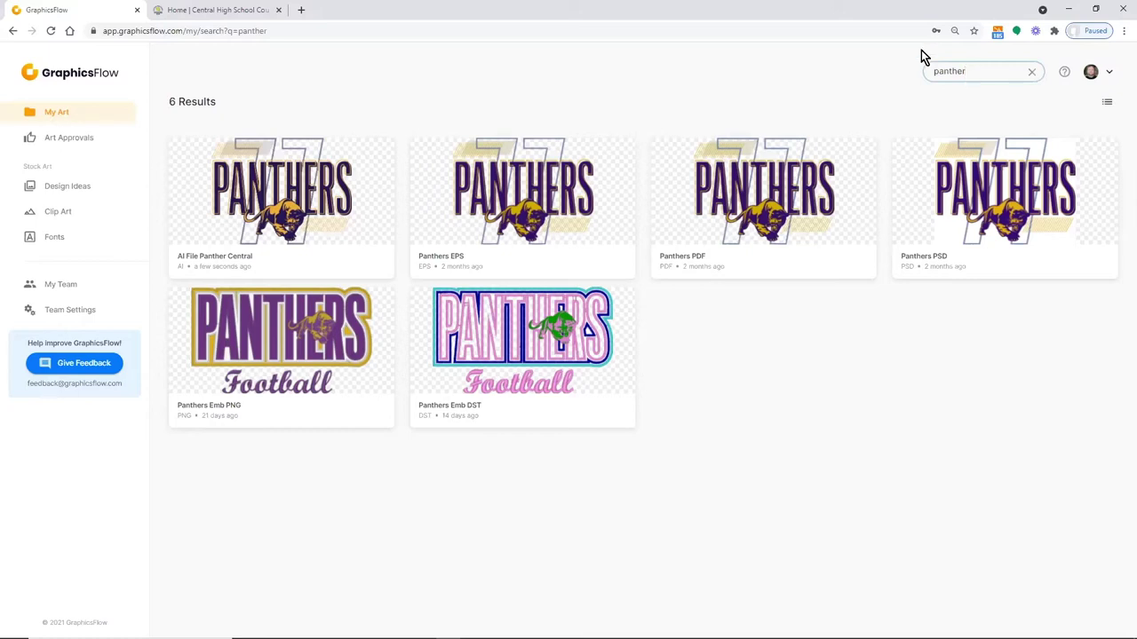
View the Panthers Emb PNG artwork, then return to the Image Previews file grid
{"action": "left_click", "coordinate": [300, 341]}
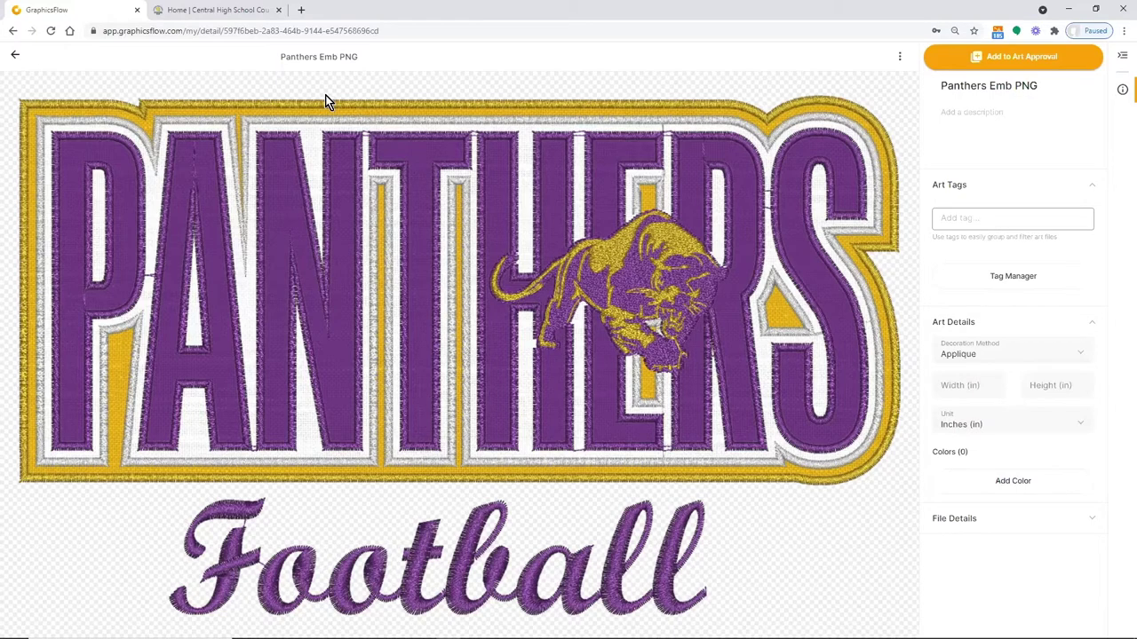
{"action": "left_click", "coordinate": [15, 59]}
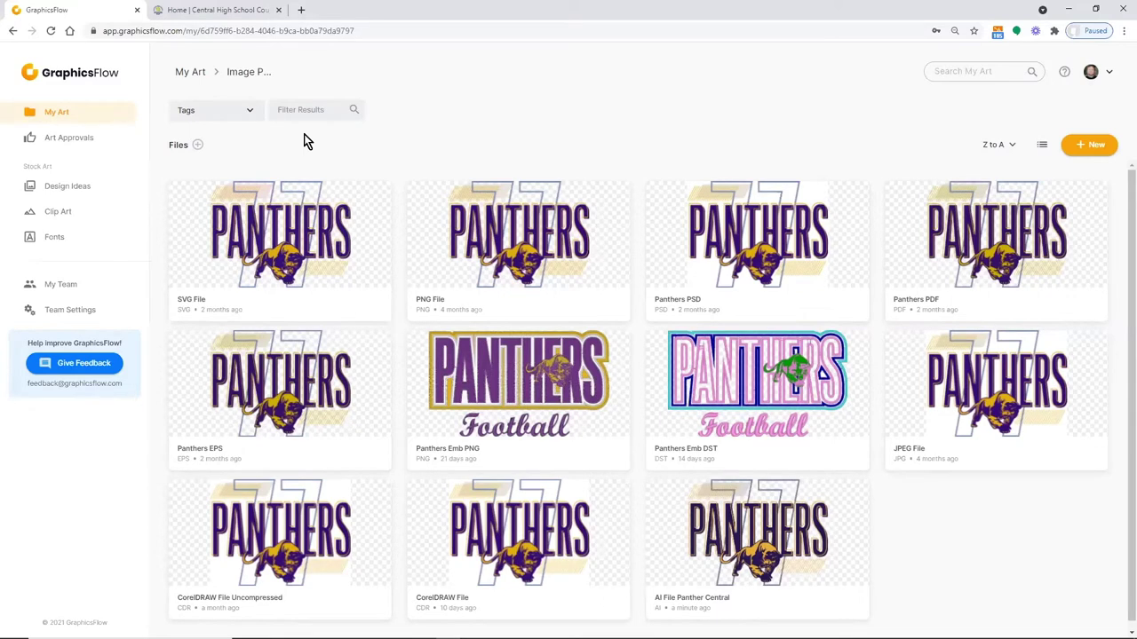
Return to My Art with Image Previews left unselected, then open Stock Art Design Ideas
{"action": "left_click", "coordinate": [48, 115]}
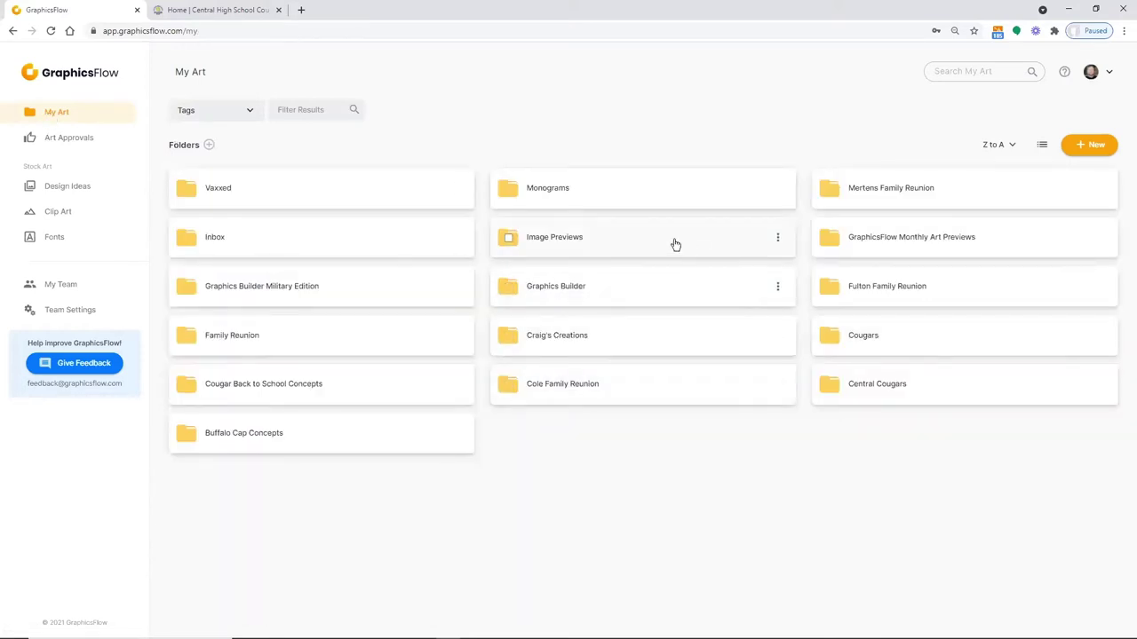
{"action": "left_click", "coordinate": [508, 240]}
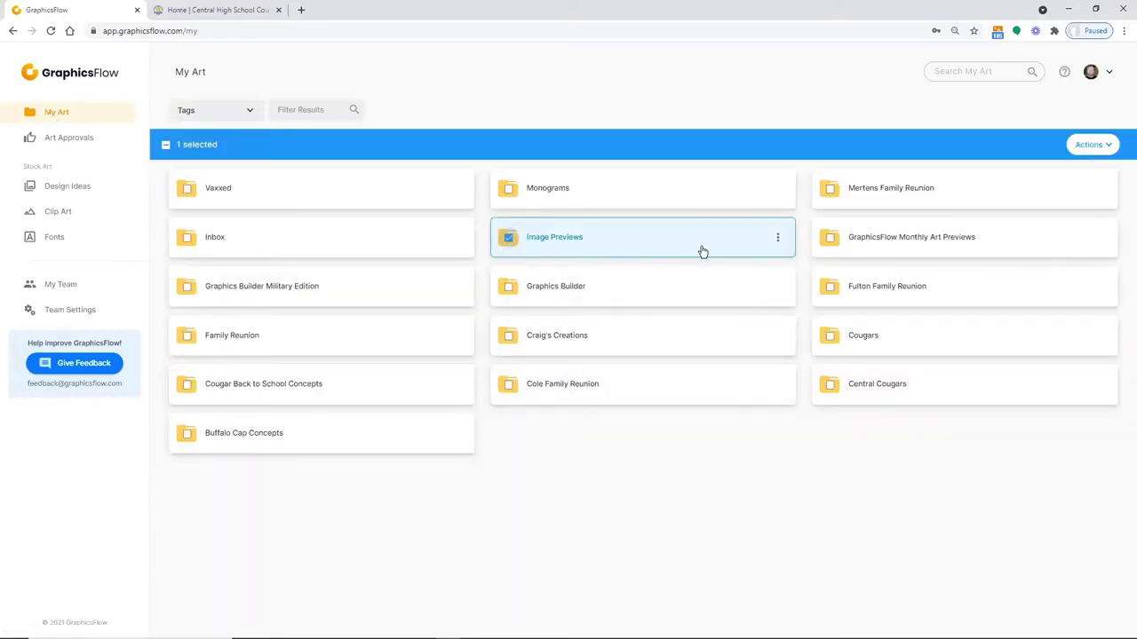
{"action": "left_click", "coordinate": [777, 238]}
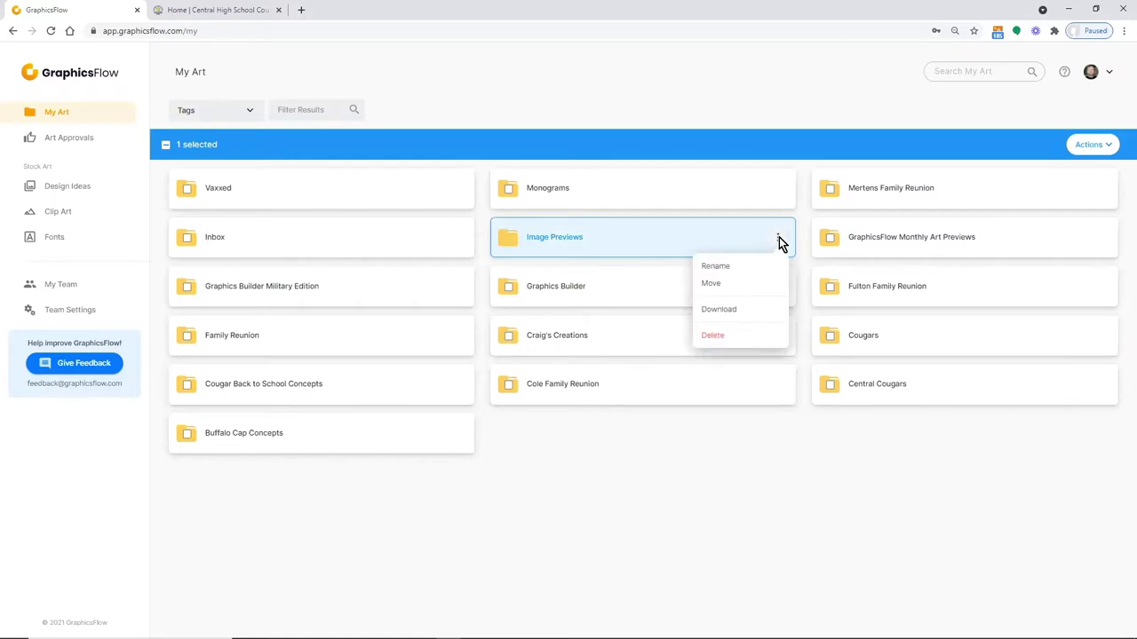
{"action": "left_click", "coordinate": [622, 534]}
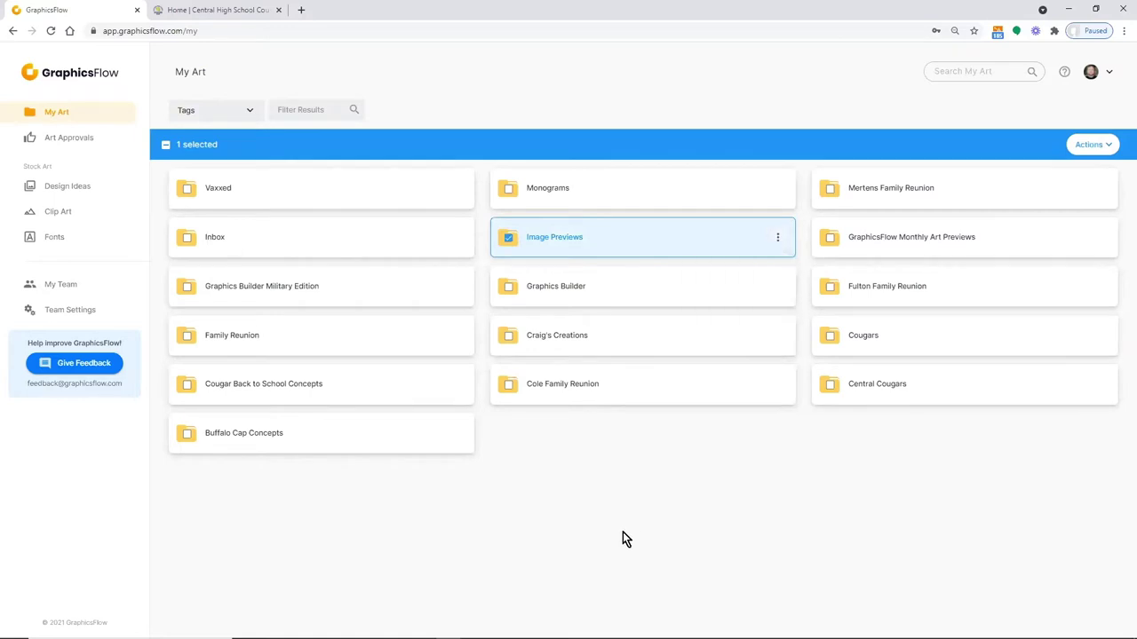
{"action": "left_click", "coordinate": [508, 238]}
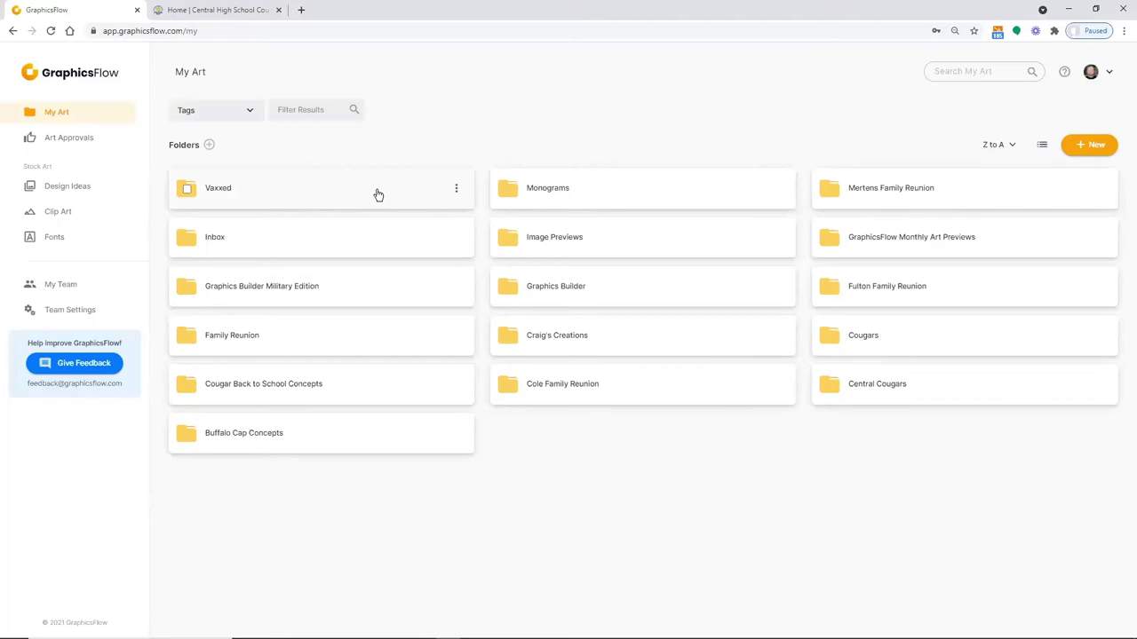
{"action": "left_click", "coordinate": [64, 195]}
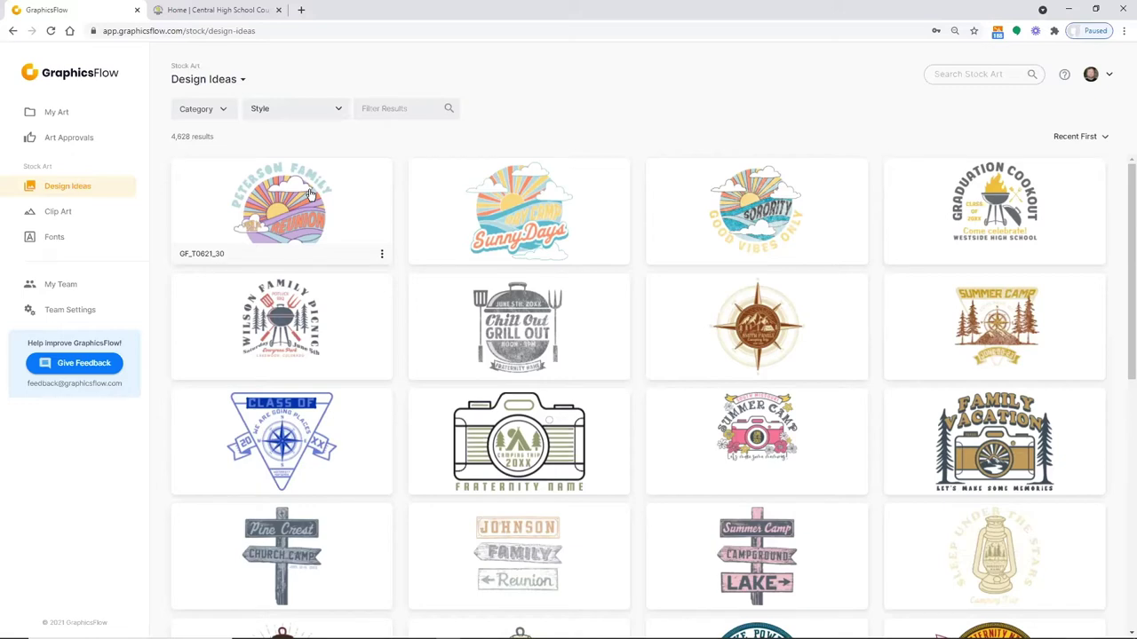
Open the Peterson Family Reunion design GF_T0621_30.ai to view its tags and fonts
{"action": "left_click", "coordinate": [321, 207]}
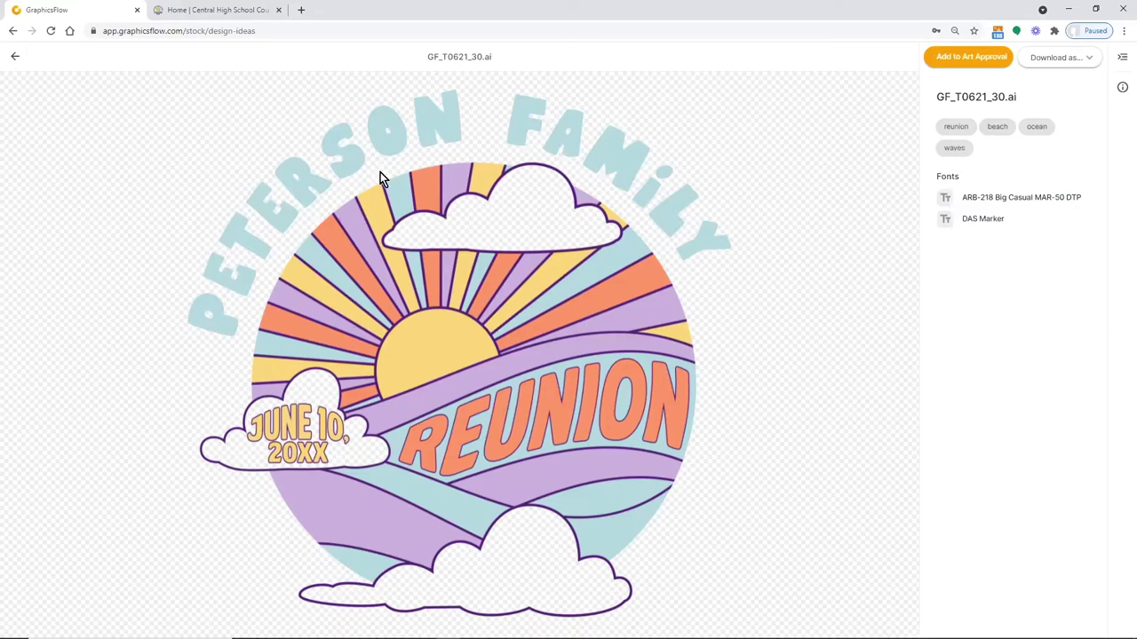
Preview the South Missouri Summer Camp design GF_T0621_20.ai, then go back to Design Ideas
{"action": "left_click", "coordinate": [15, 56]}
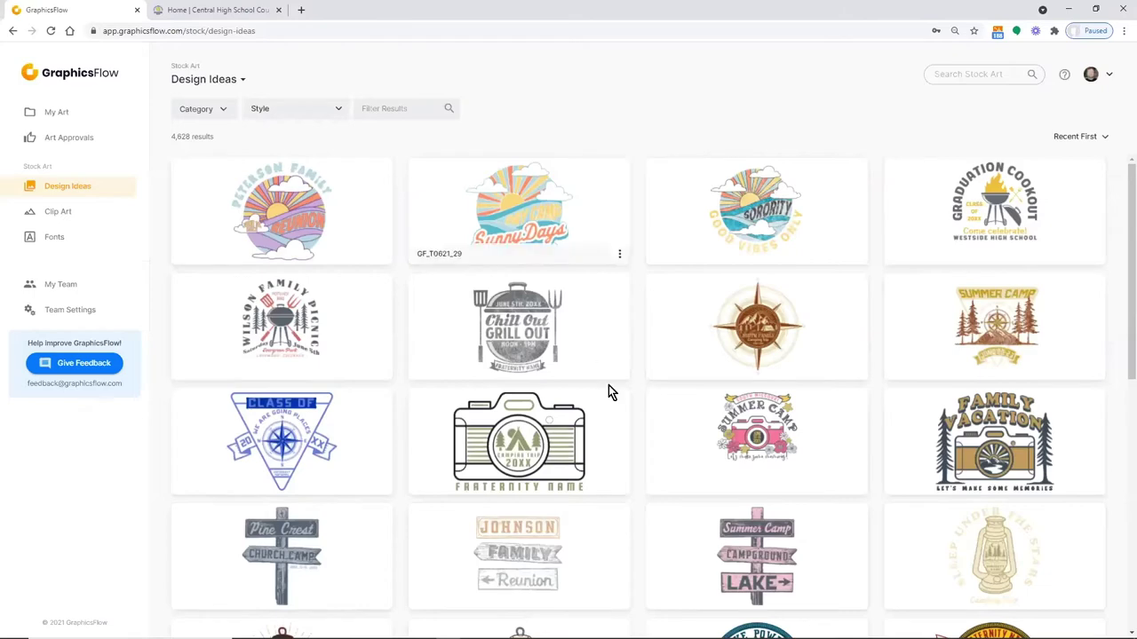
{"action": "left_click", "coordinate": [768, 441]}
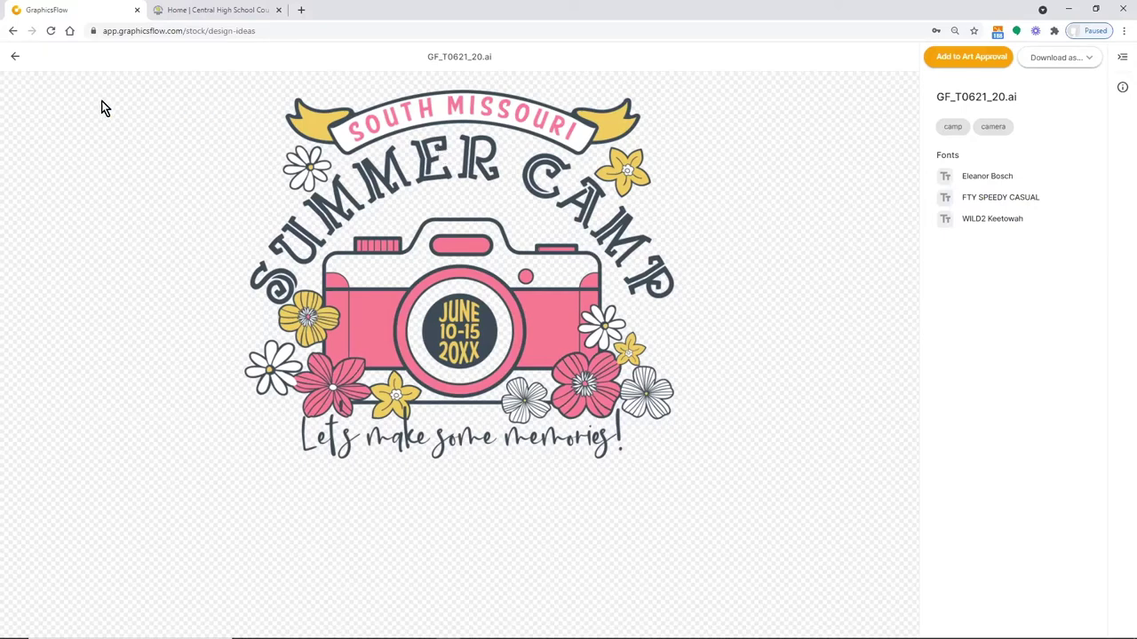
{"action": "left_click", "coordinate": [13, 58]}
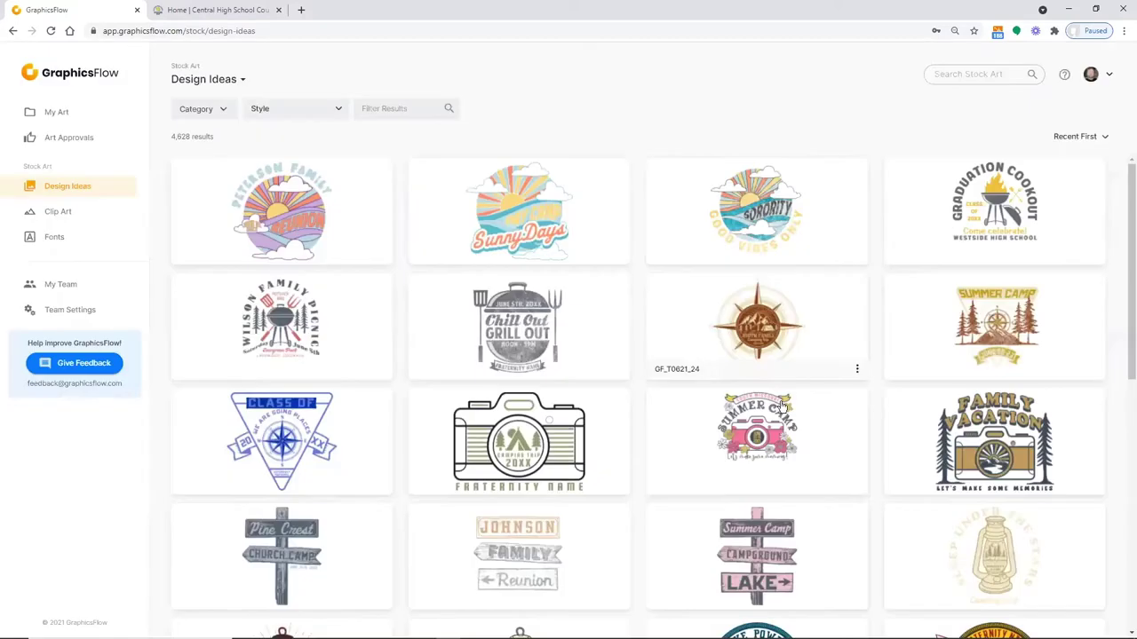
Scroll down Design Ideas to school spirit designs like Jaguars, It's Bison Time and Stronger Together
{"action": "scroll", "coordinate": [782, 403], "scroll_direction": "down", "scroll_amount": 3}
{"action": "scroll", "coordinate": [781, 403], "scroll_direction": "down", "scroll_amount": 3}
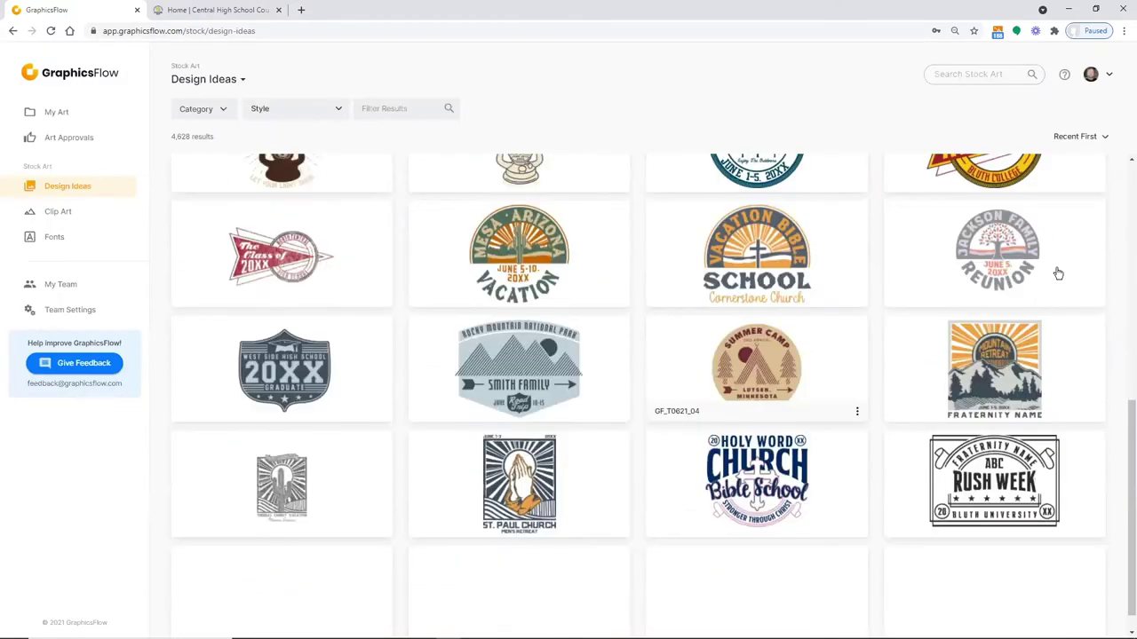
{"action": "scroll", "coordinate": [1119, 456], "scroll_direction": "down", "scroll_amount": 5}
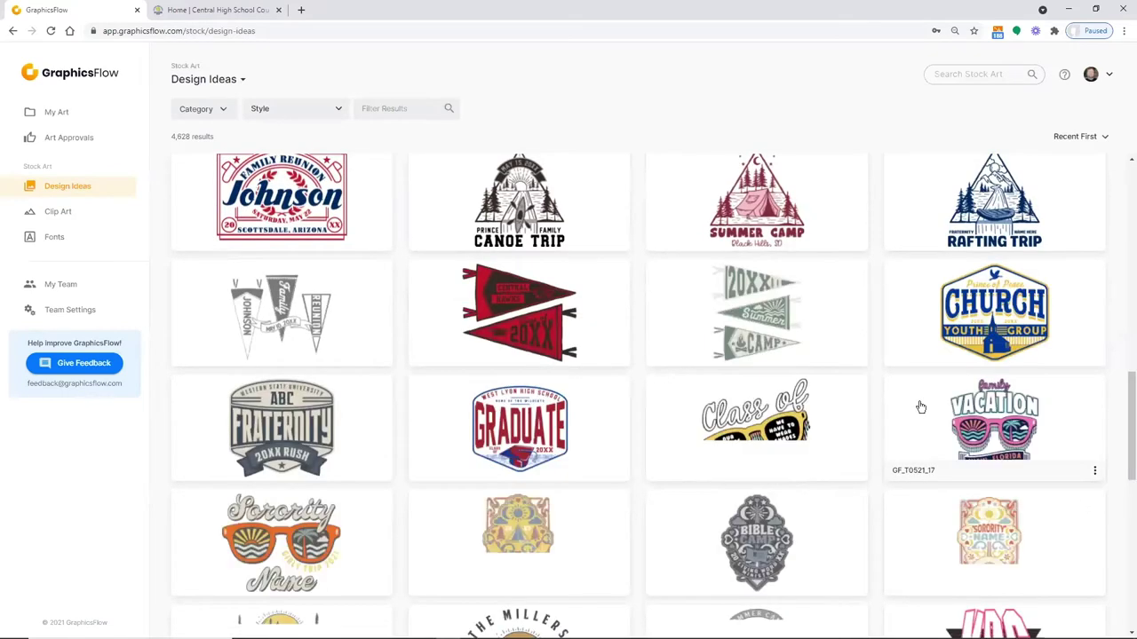
{"action": "scroll", "coordinate": [921, 408], "scroll_direction": "down", "scroll_amount": 1}
{"action": "scroll", "coordinate": [921, 406], "scroll_direction": "down", "scroll_amount": 4}
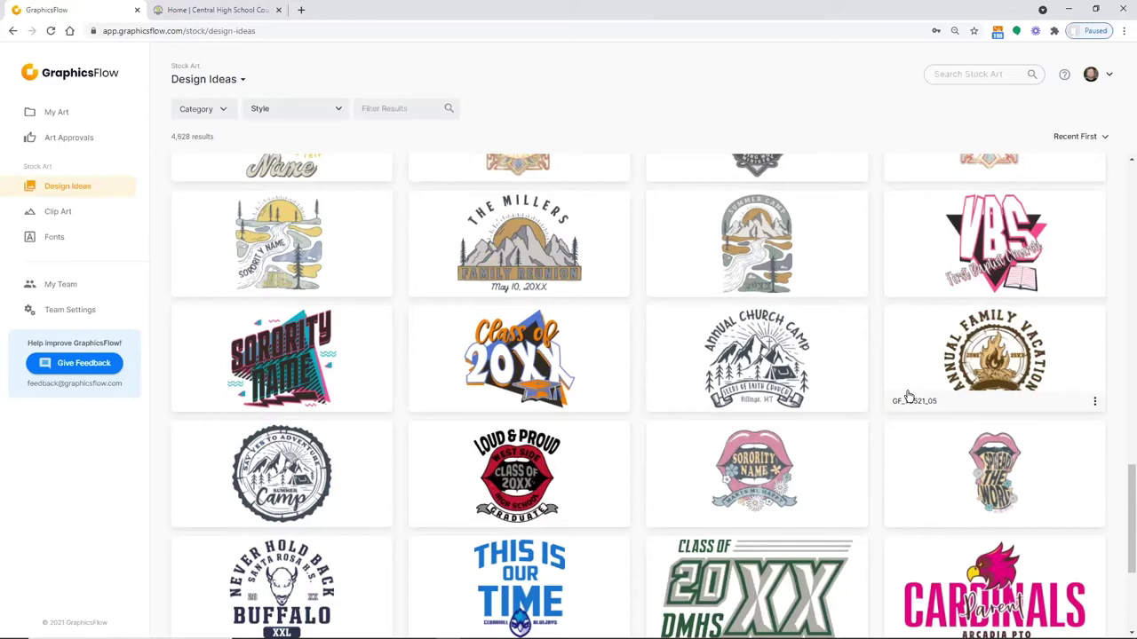
{"action": "scroll", "coordinate": [908, 397], "scroll_direction": "down", "scroll_amount": 2}
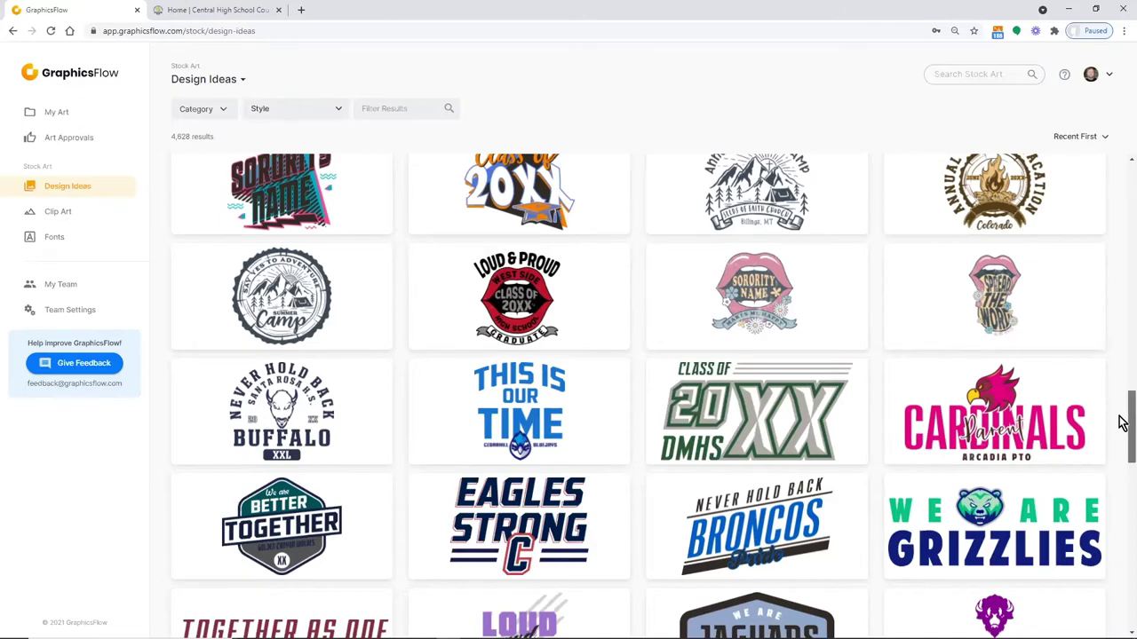
{"action": "left_click_drag", "start_coordinate": [1124, 418], "coordinate": [1120, 449]}
{"action": "scroll", "coordinate": [1123, 451], "scroll_direction": "down", "scroll_amount": 4}
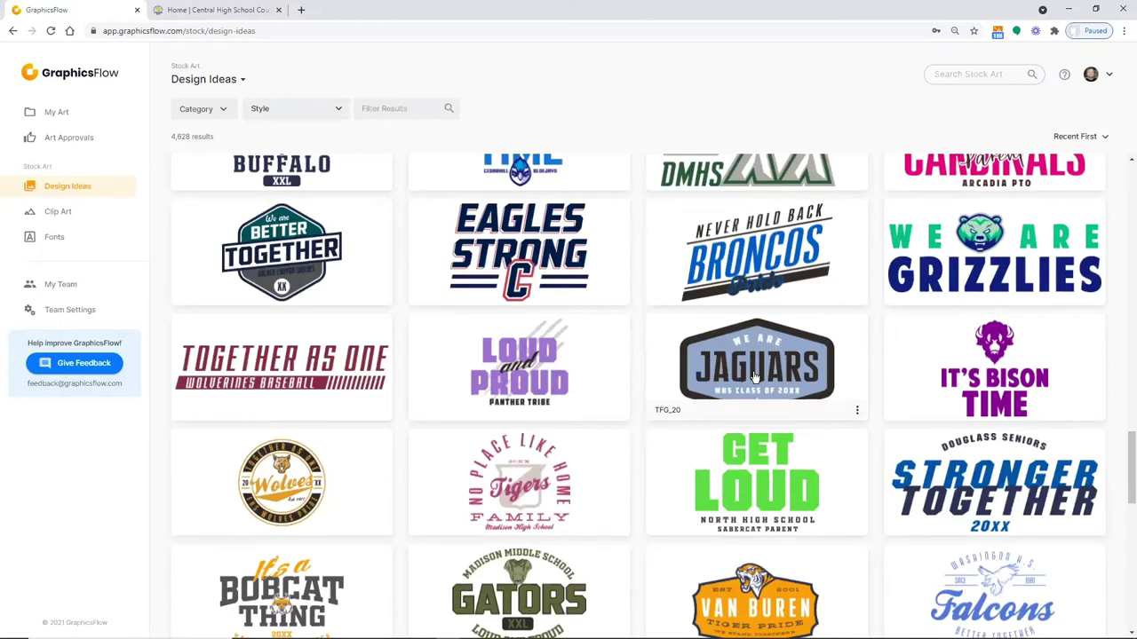
{"action": "left_click", "coordinate": [995, 235]}
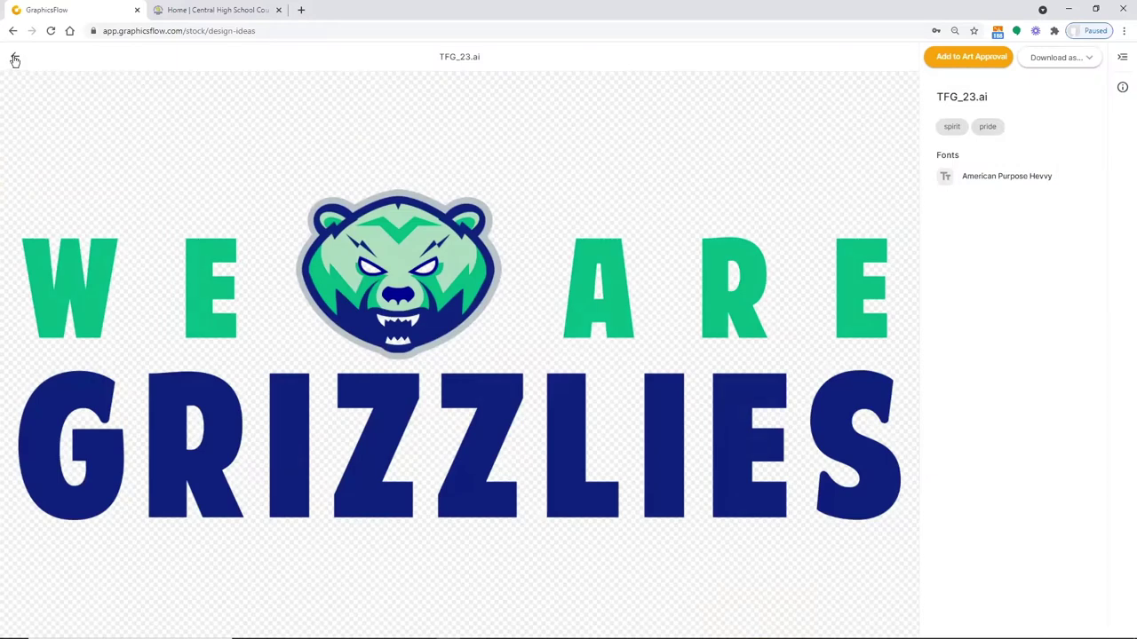
{"action": "left_click", "coordinate": [14, 59]}
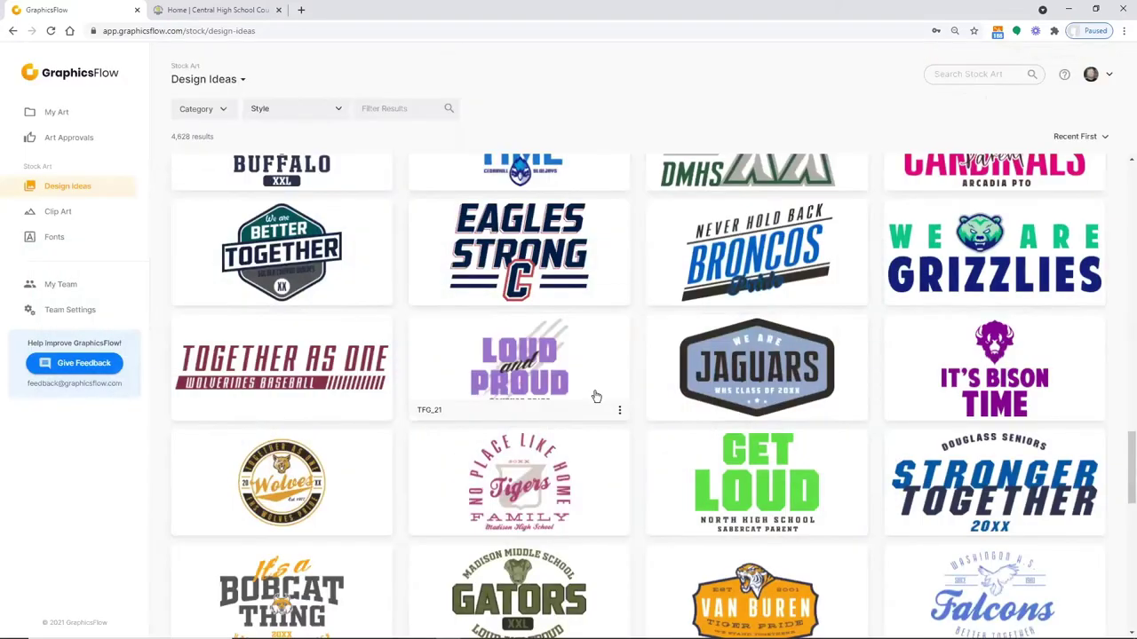
{"action": "scroll", "coordinate": [614, 417], "scroll_direction": "down", "scroll_amount": 2}
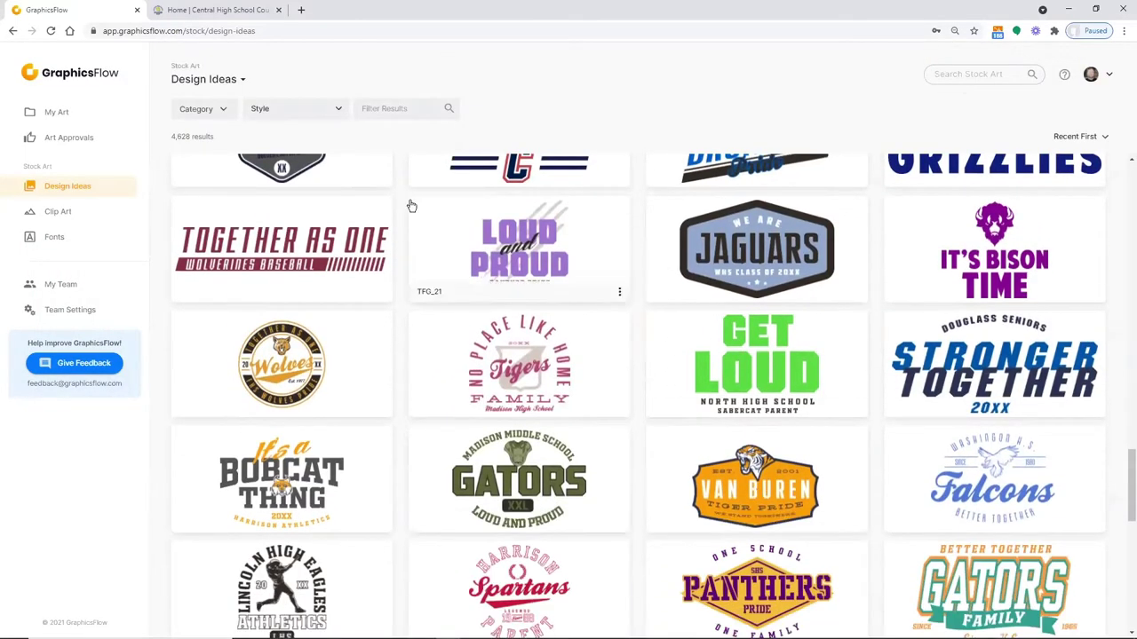
{"action": "left_click", "coordinate": [747, 490]}
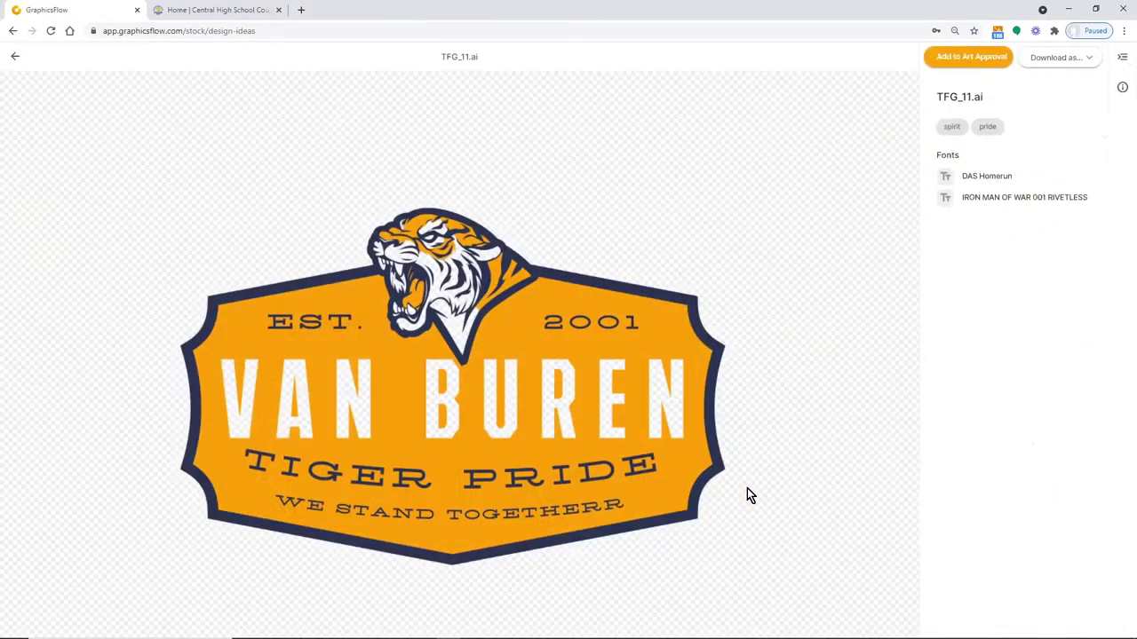
{"action": "left_click", "coordinate": [13, 58]}
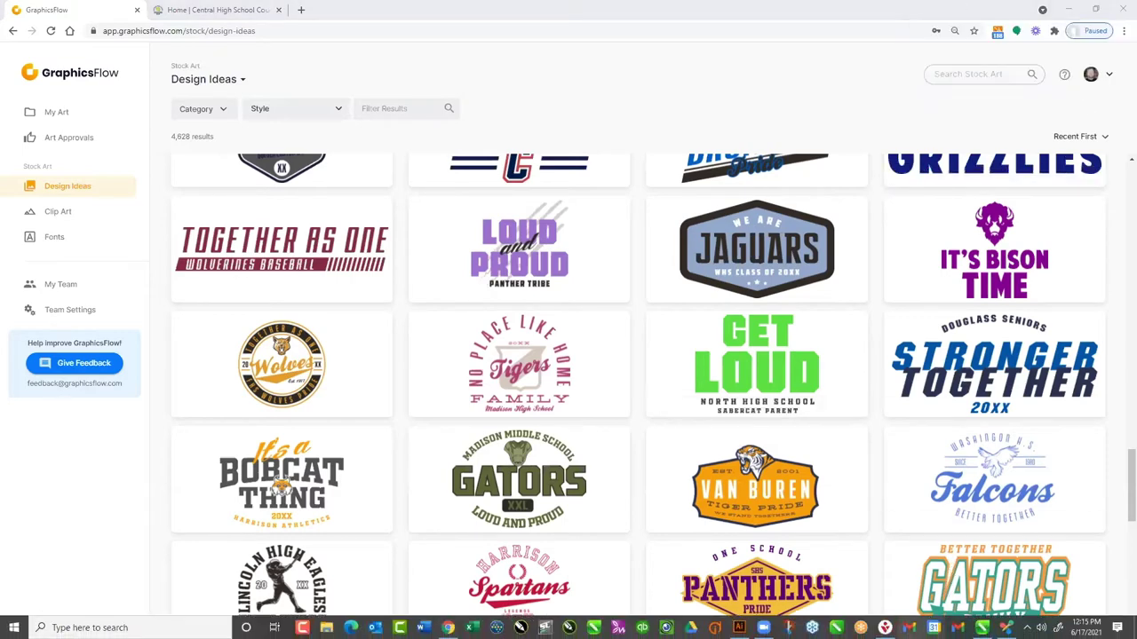
Set the 8x8 Work presence status to Do not disturb and close the 8x8 Work window
{"action": "right_click", "coordinate": [884, 627]}
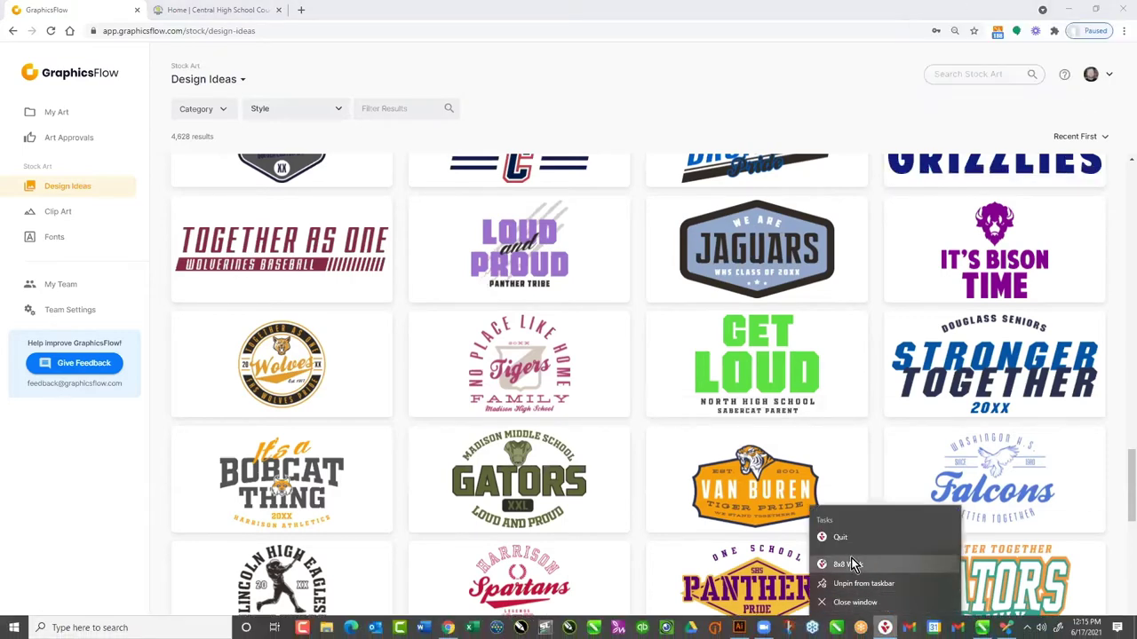
{"action": "left_click", "coordinate": [848, 566]}
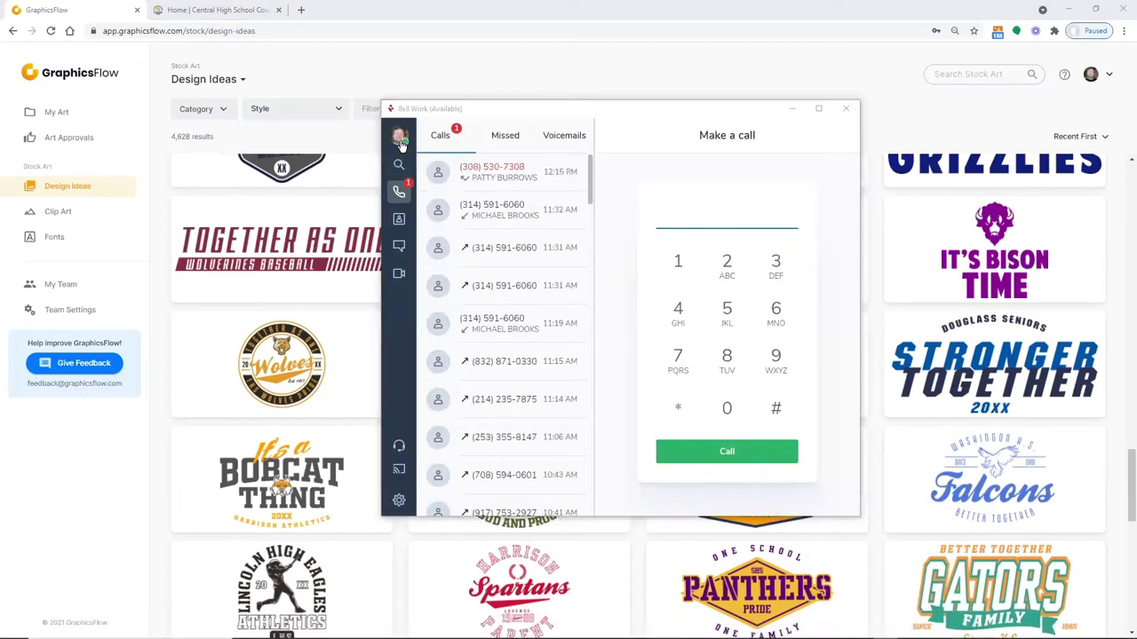
{"action": "left_click", "coordinate": [400, 142]}
{"action": "left_click", "coordinate": [436, 220]}
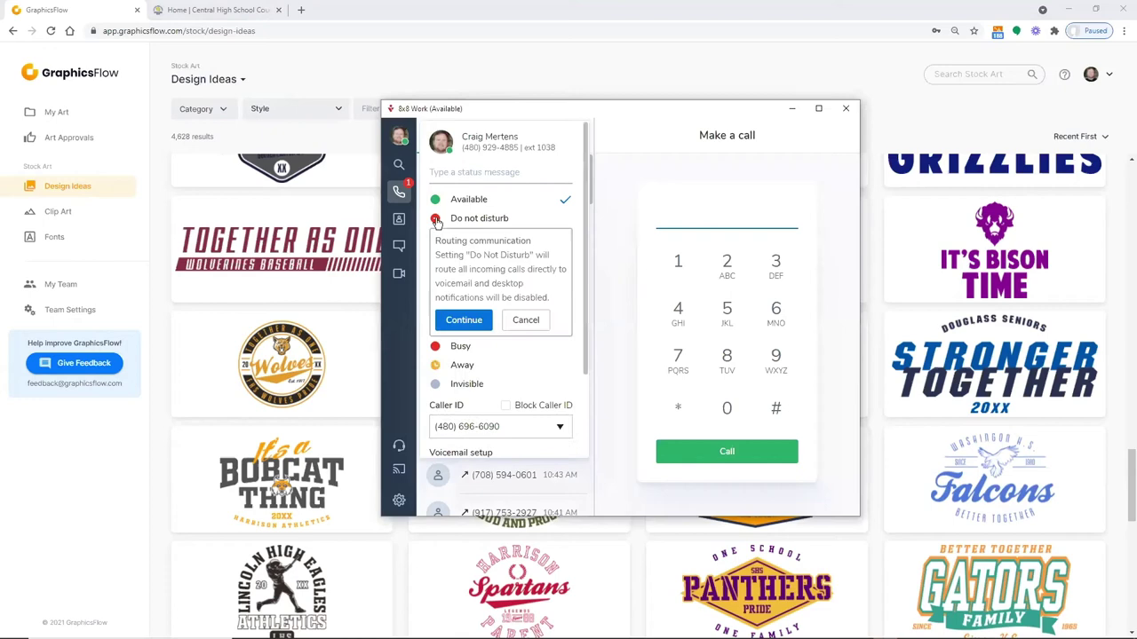
{"action": "left_click", "coordinate": [469, 324]}
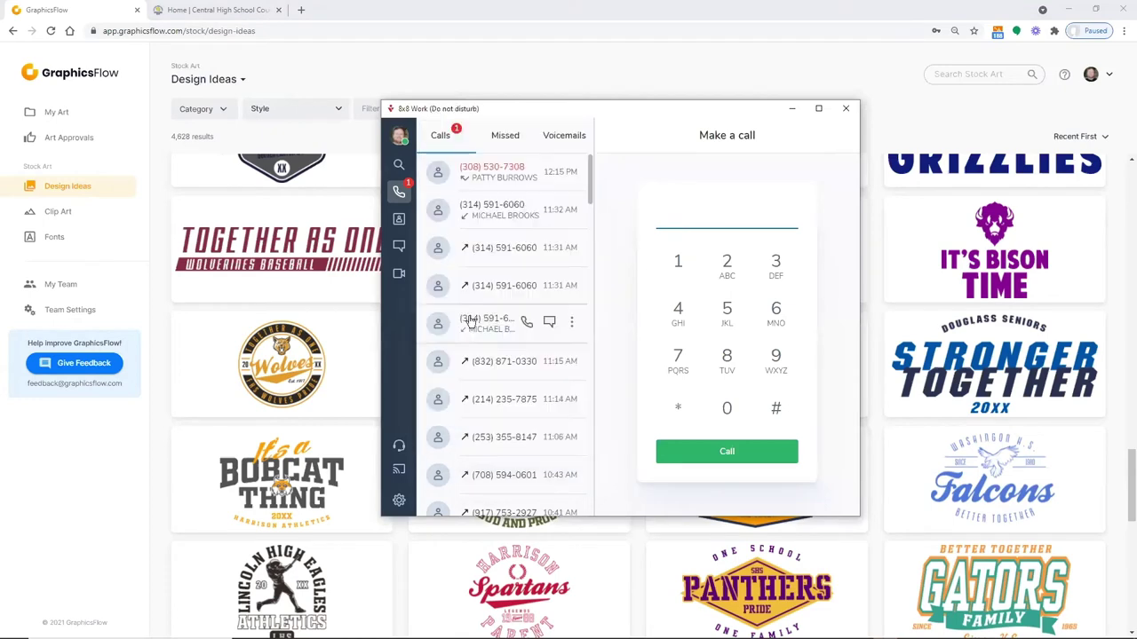
{"action": "left_click", "coordinate": [845, 110]}
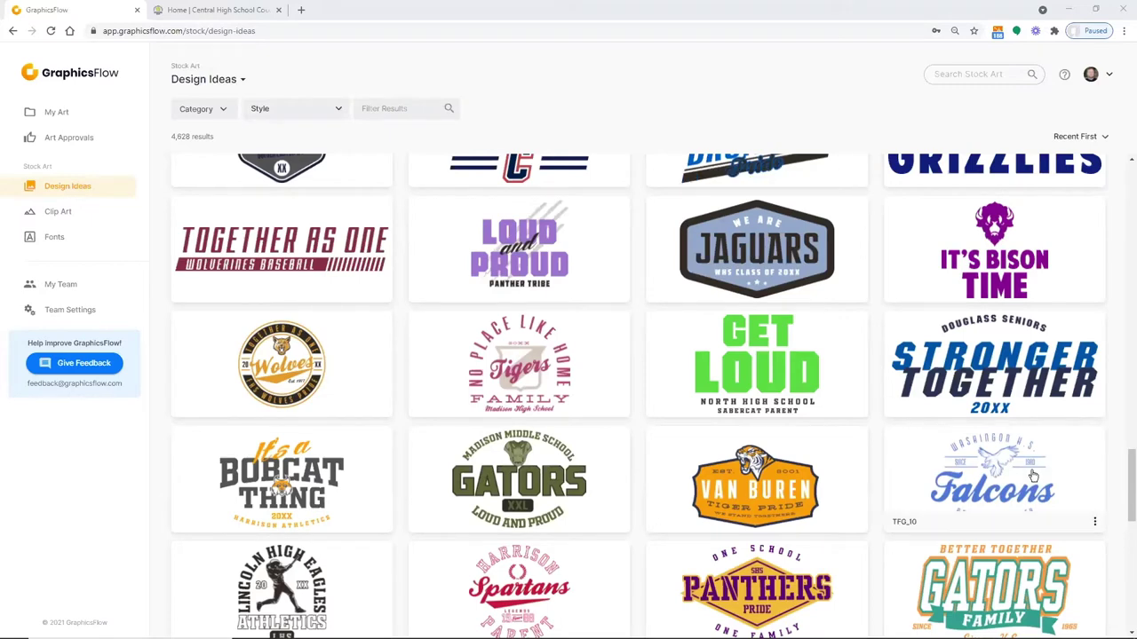
Scroll further down Design Ideas to the Sorority, Bible Camp, The Millers and VBS designs
{"action": "scroll", "coordinate": [1120, 480], "scroll_direction": "down", "scroll_amount": 2}
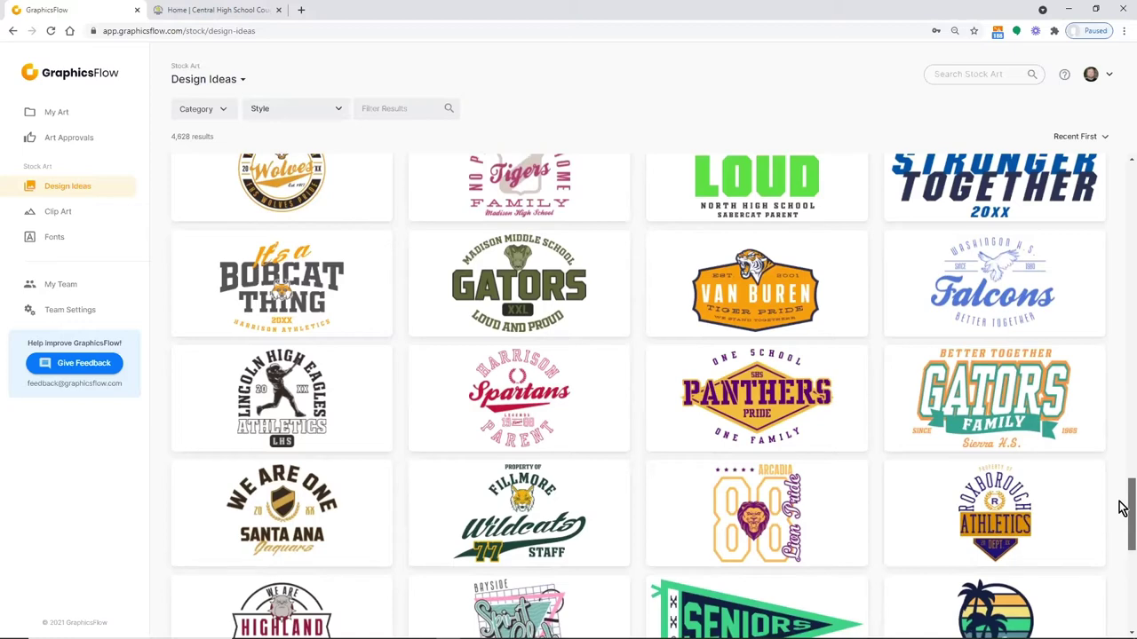
{"action": "scroll", "coordinate": [1121, 506], "scroll_direction": "down", "scroll_amount": 2}
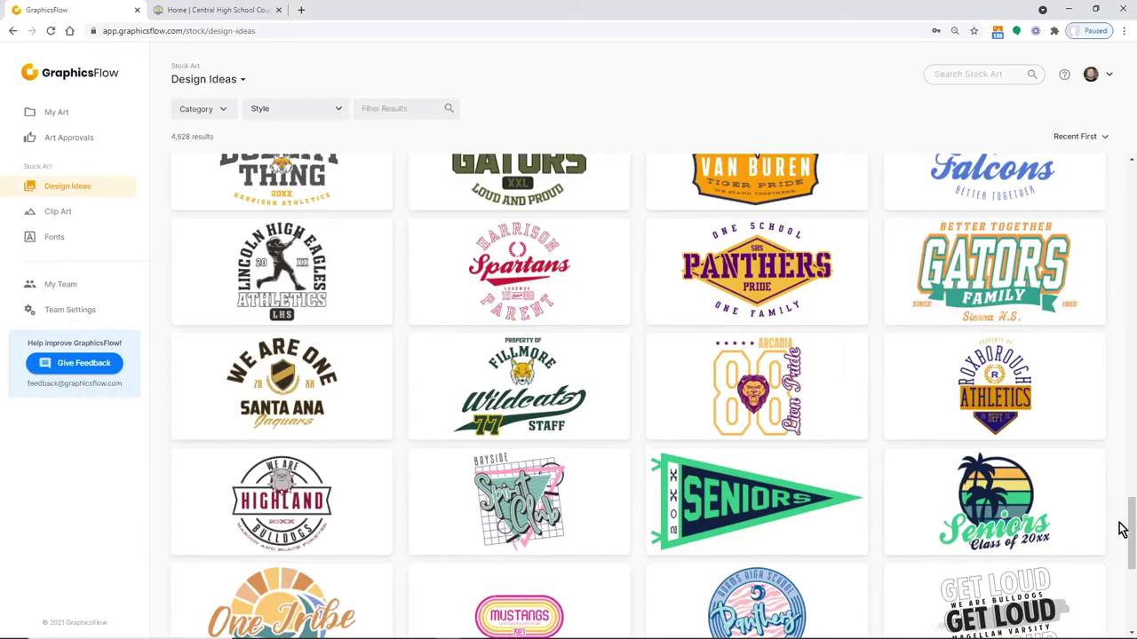
{"action": "left_click_drag", "start_coordinate": [1123, 530], "coordinate": [1121, 383]}
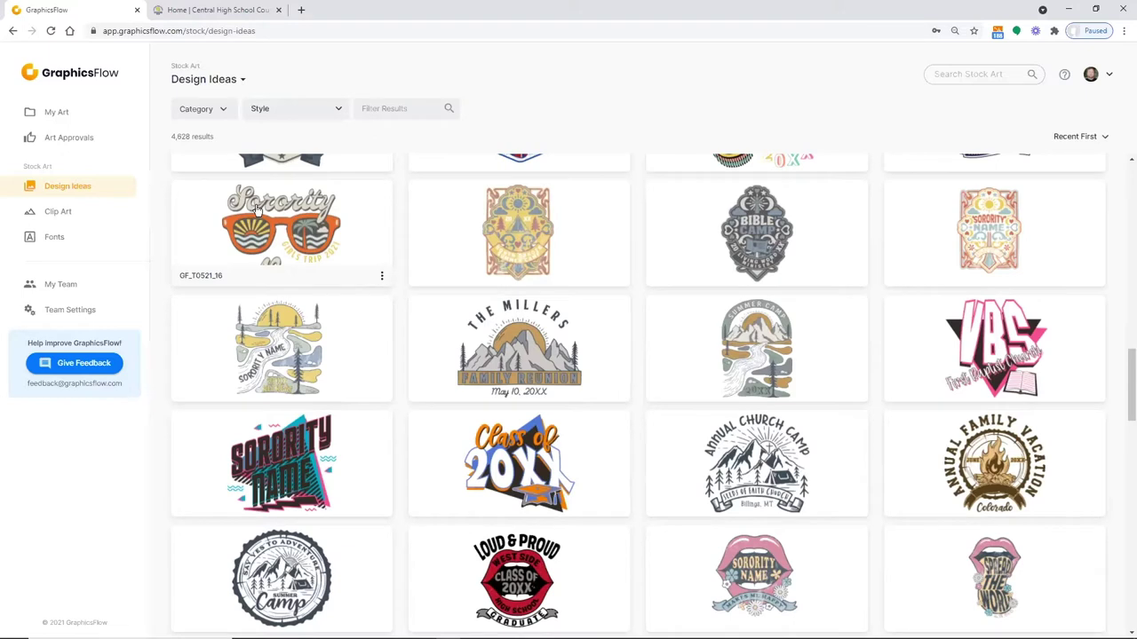
{"action": "left_click", "coordinate": [256, 206]}
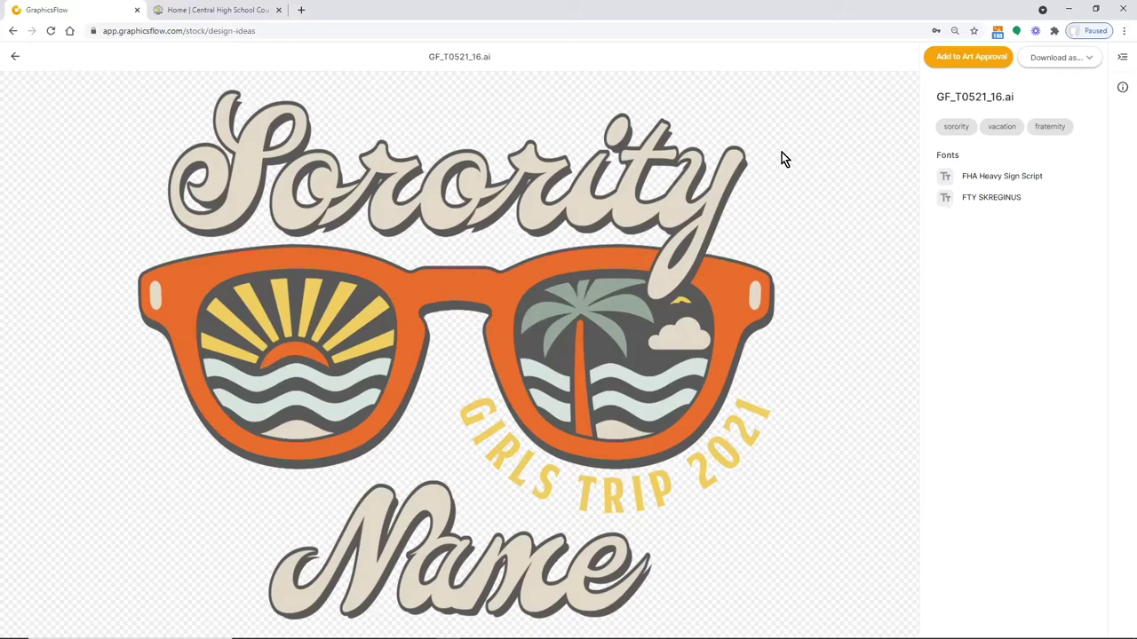
{"action": "left_click", "coordinate": [1090, 57]}
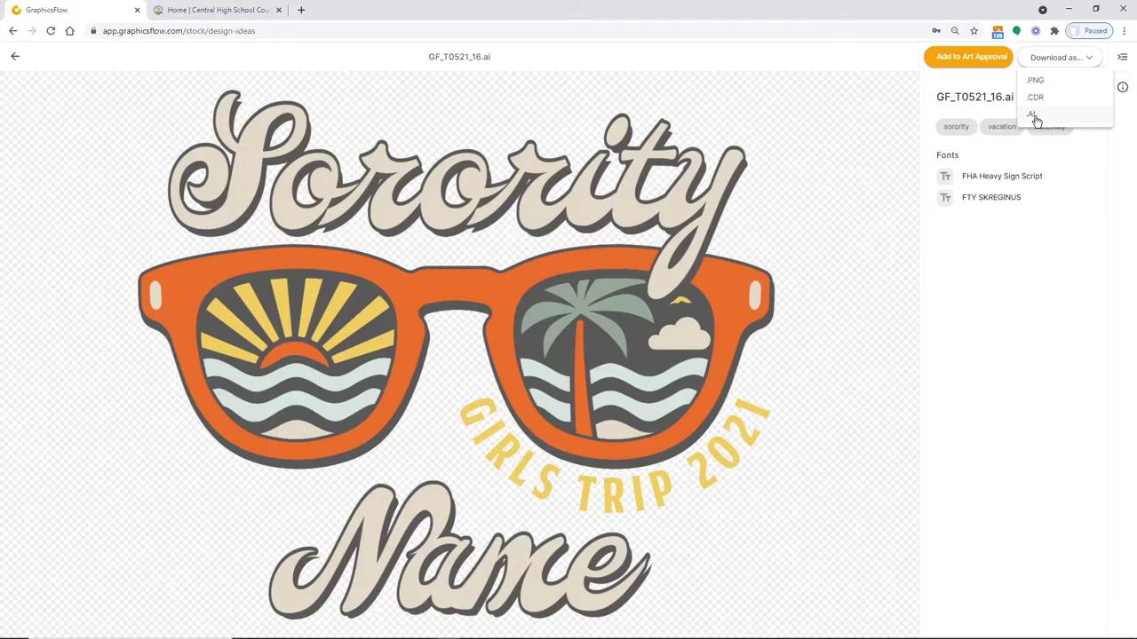
{"action": "left_click", "coordinate": [15, 58]}
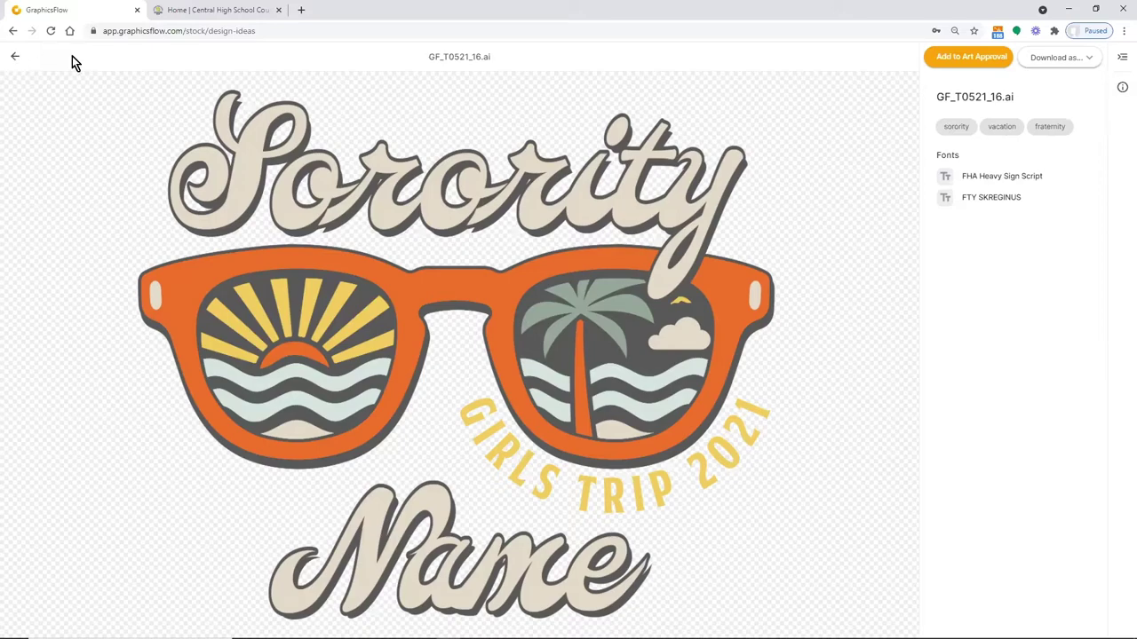
{"action": "left_click", "coordinate": [16, 59]}
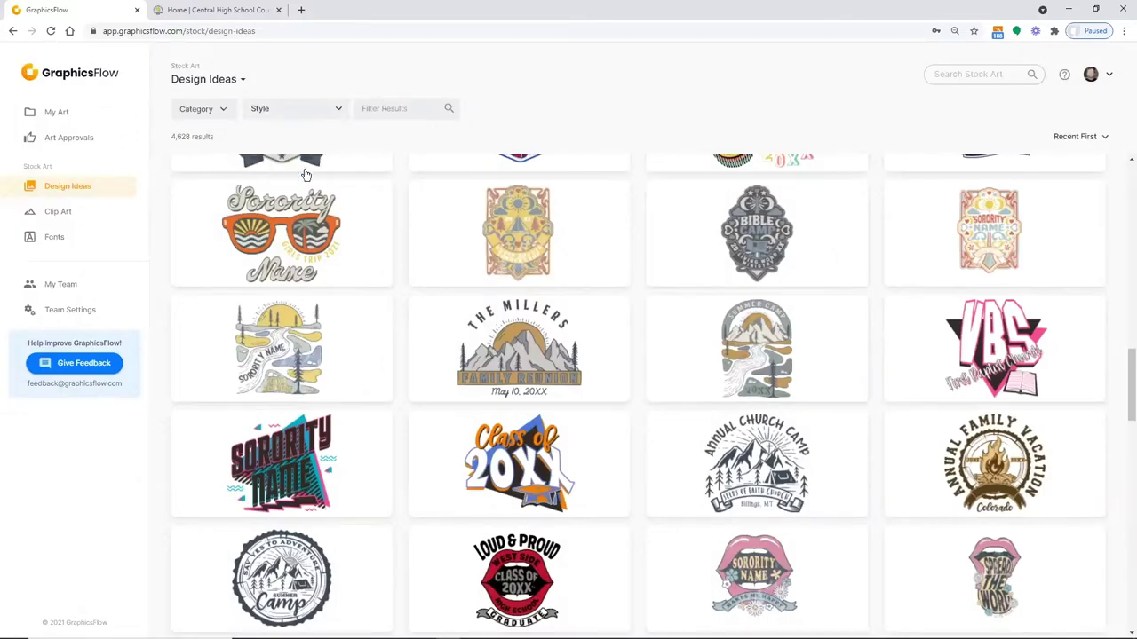
Open the 374-font stock library and scroll through previews like DASRodeo and DASHowdyPartner
{"action": "left_click", "coordinate": [51, 244]}
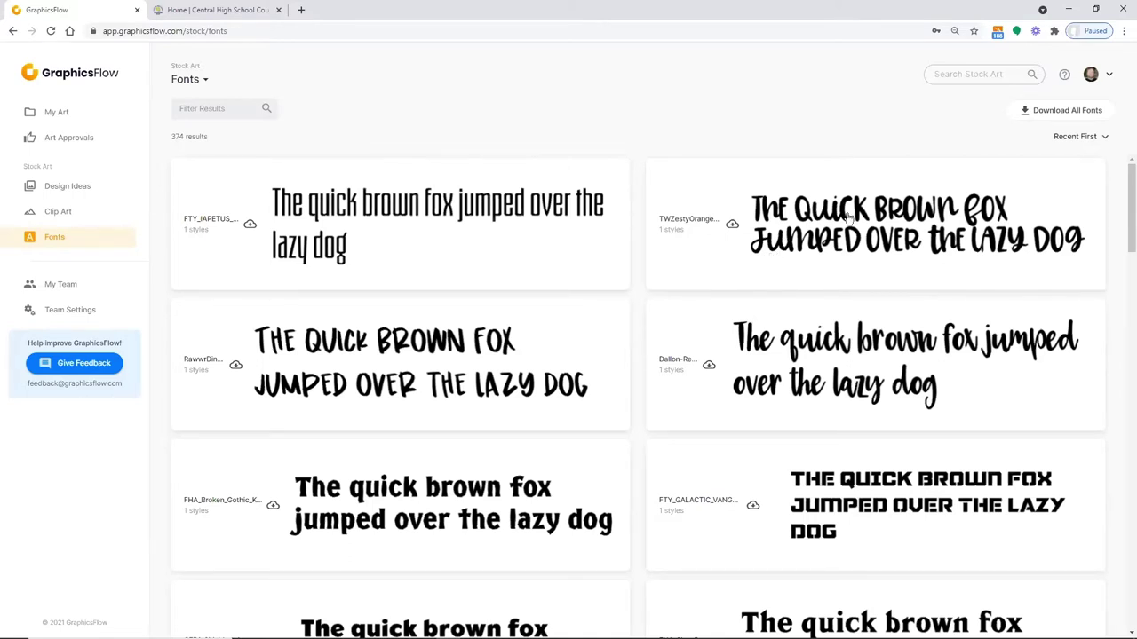
{"action": "scroll", "coordinate": [799, 357], "scroll_direction": "down", "scroll_amount": 1}
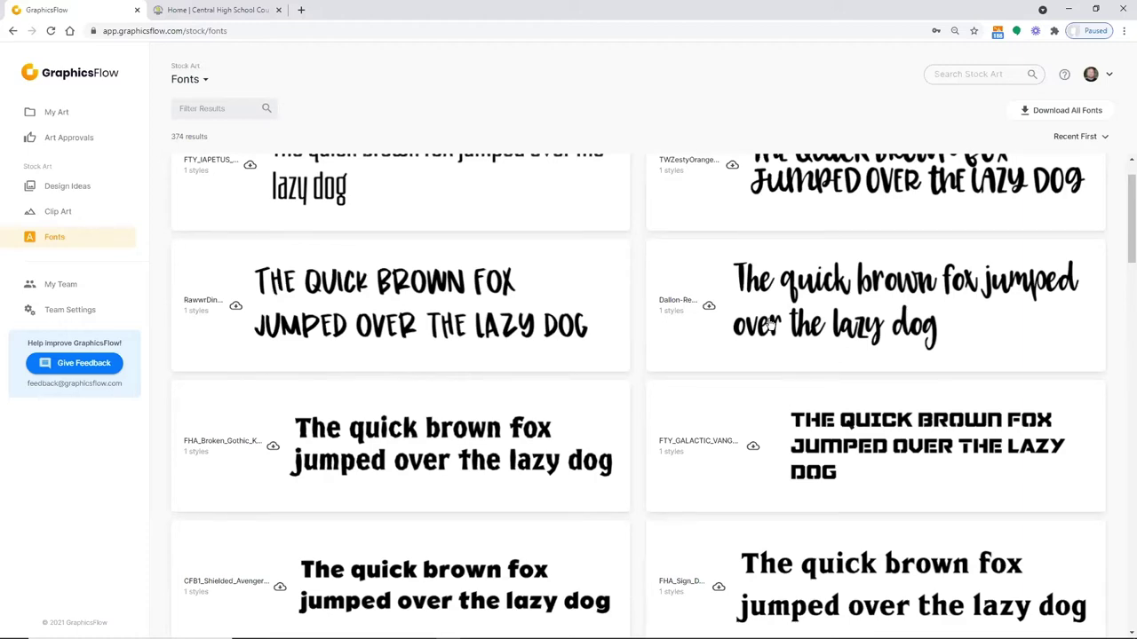
{"action": "scroll", "coordinate": [769, 324], "scroll_direction": "down", "scroll_amount": 2}
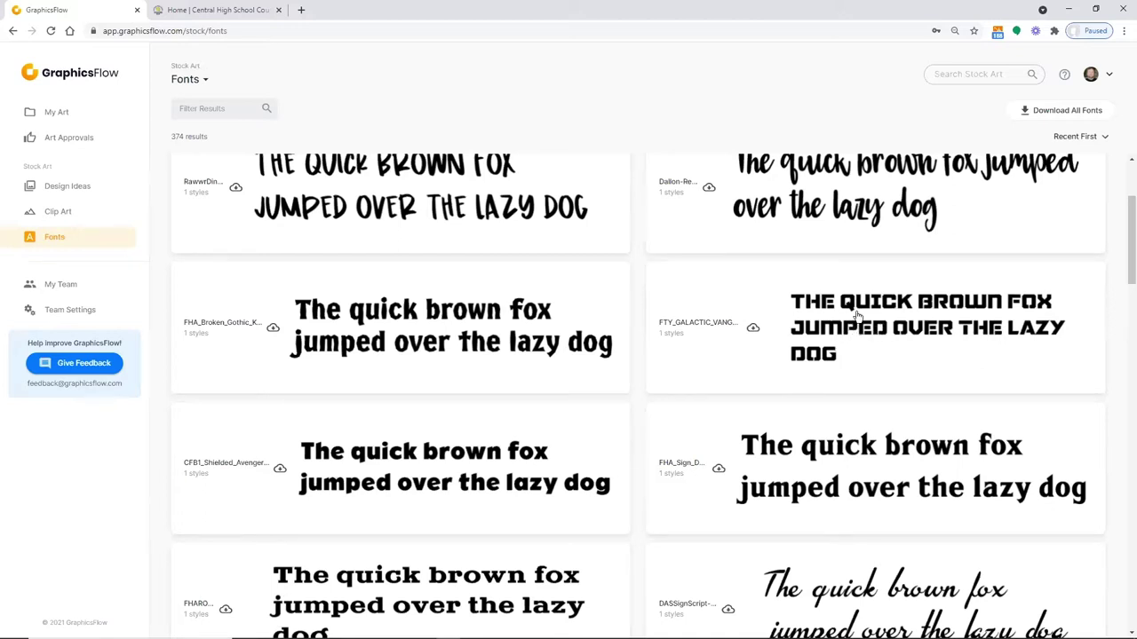
{"action": "scroll", "coordinate": [839, 332], "scroll_direction": "down", "scroll_amount": 1}
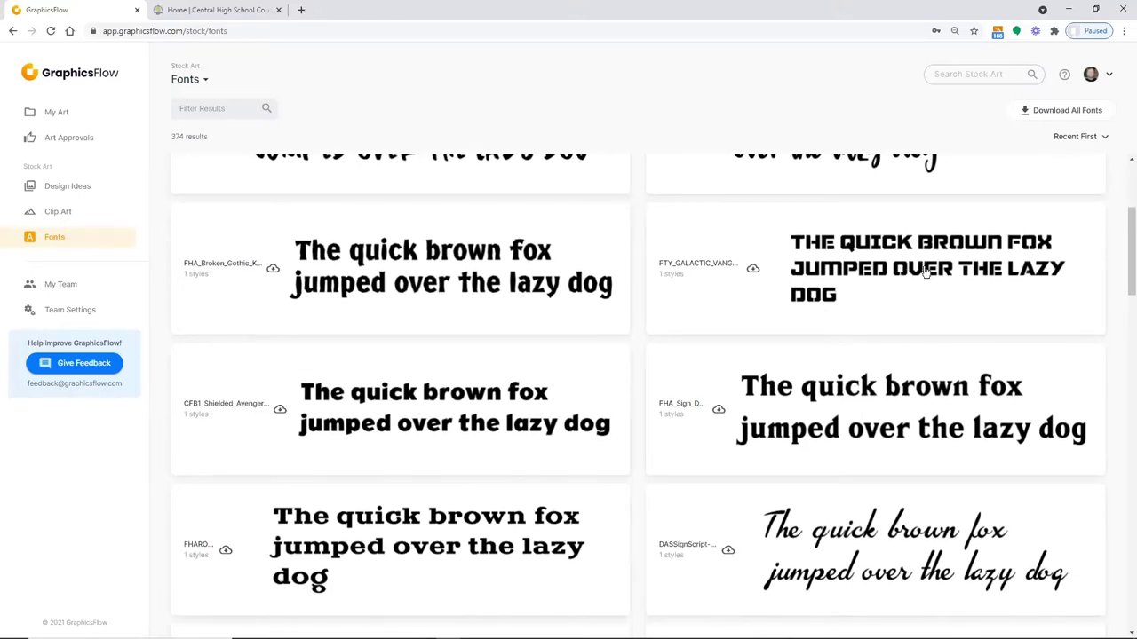
{"action": "scroll", "coordinate": [900, 299], "scroll_direction": "down", "scroll_amount": 4}
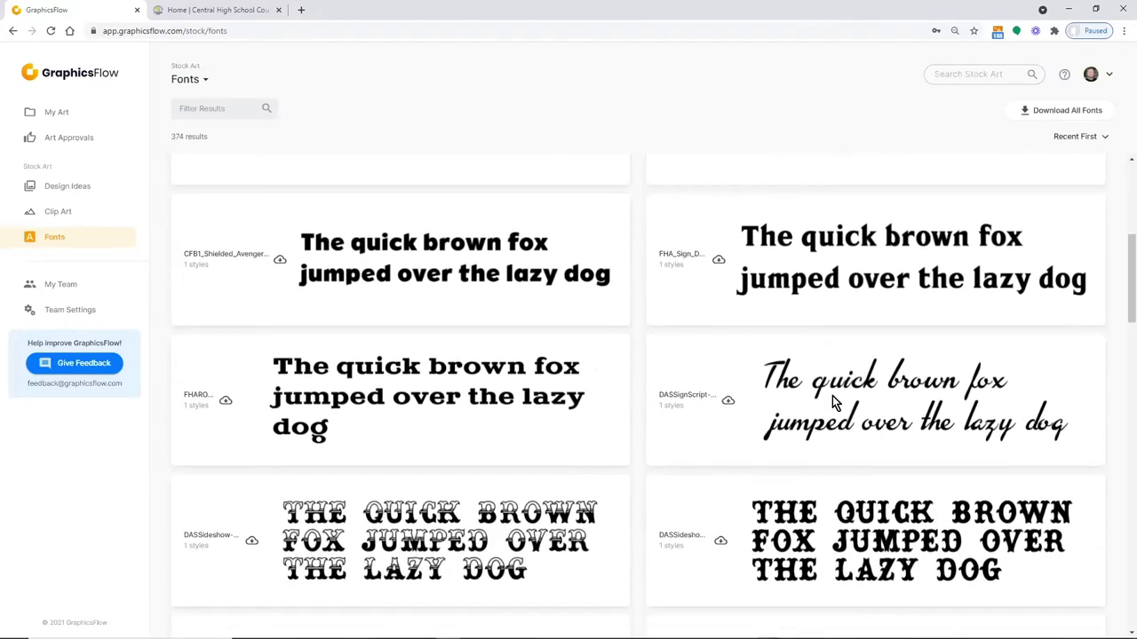
{"action": "scroll", "coordinate": [832, 395], "scroll_direction": "down", "scroll_amount": 2}
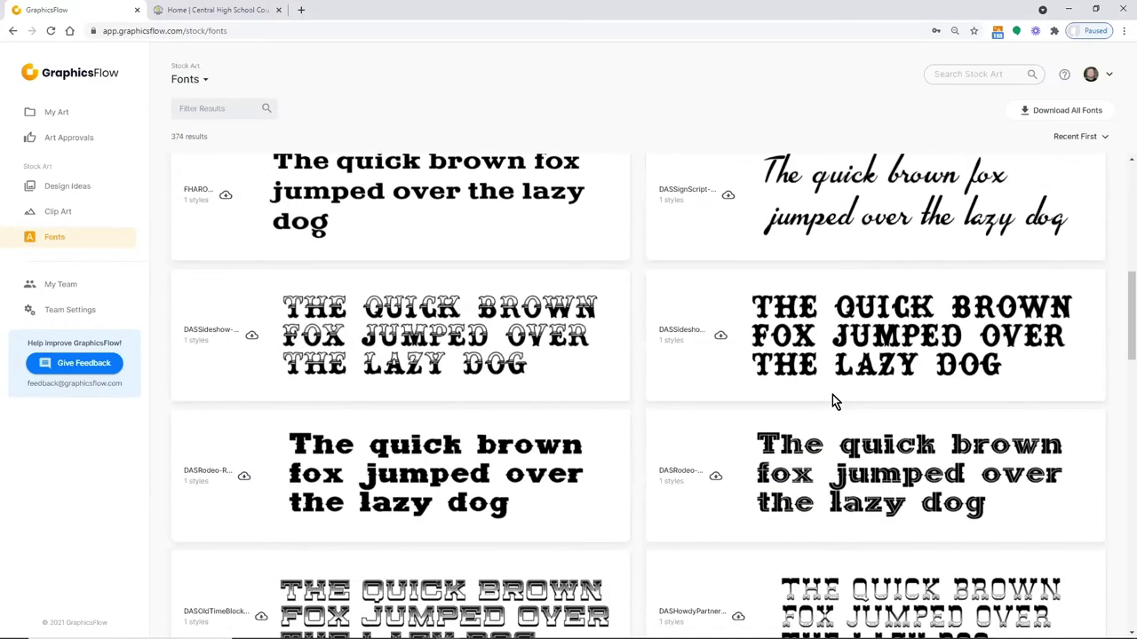
{"action": "scroll", "coordinate": [832, 401], "scroll_direction": "down", "scroll_amount": 4}
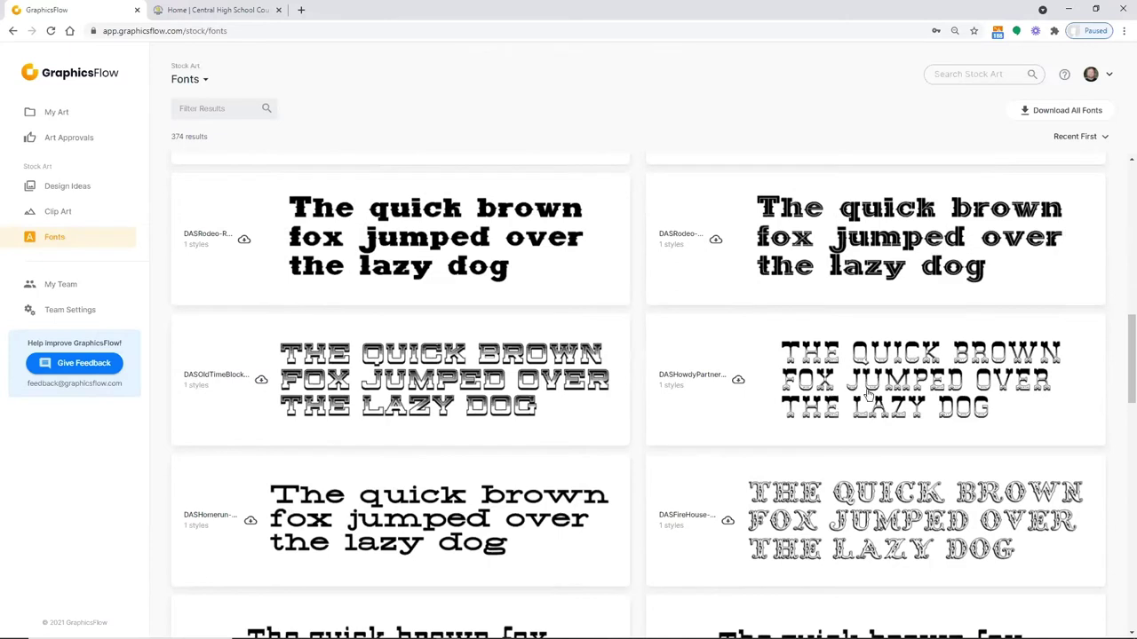
Filter the font library by 'das' instead of 'game', narrowing it to 115 fonts
{"action": "left_click", "coordinate": [210, 108]}
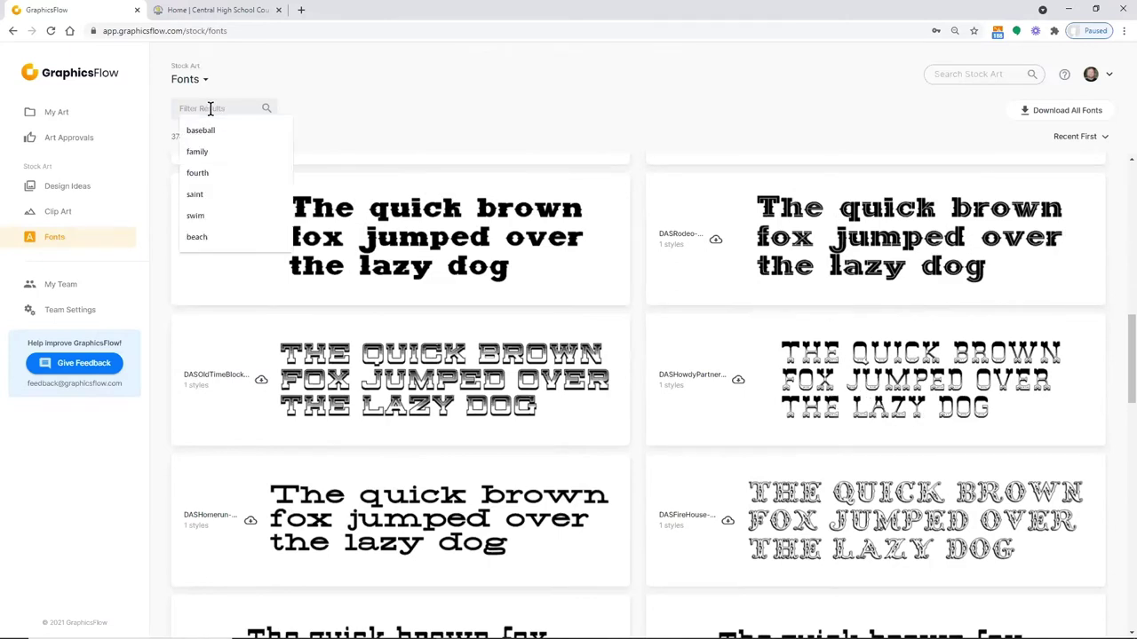
{"action": "type", "text": "game"}
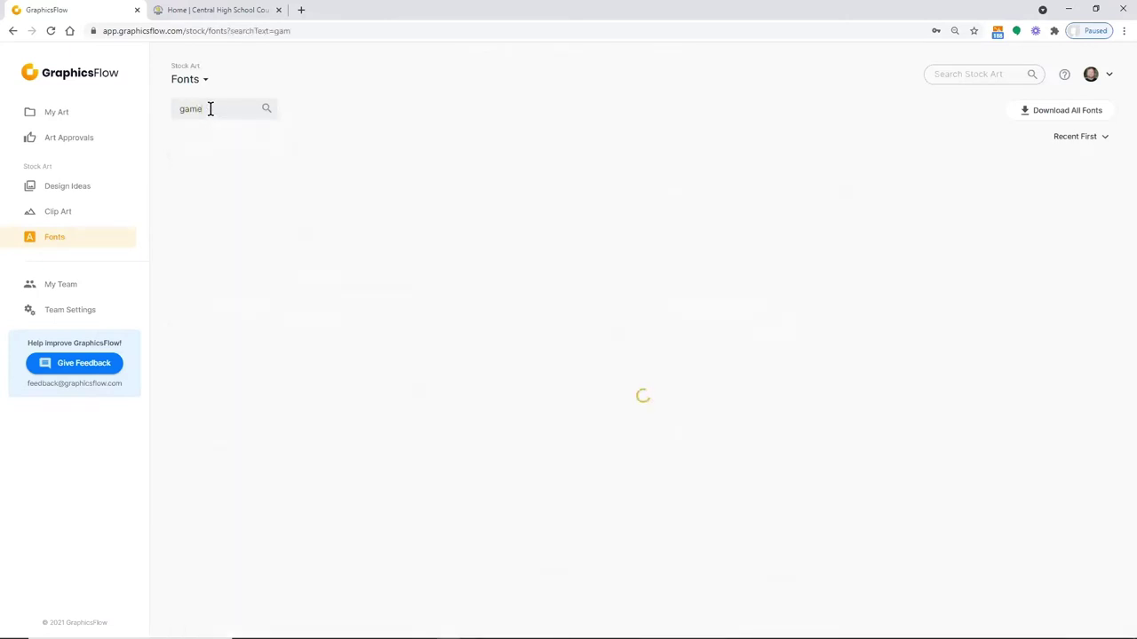
{"action": "left_click_drag", "start_coordinate": [220, 109], "coordinate": [167, 107]}
{"action": "type", "text": "das"}
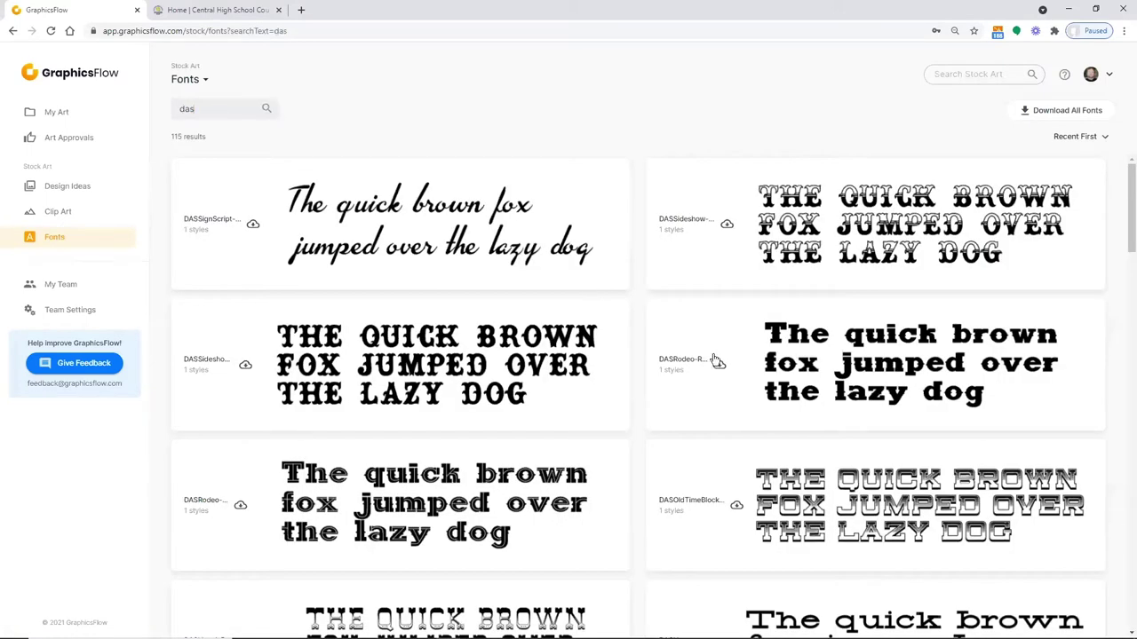
Scroll through the das fonts, such as DASRaceScript, DASNightClub and DASMenuScript
{"action": "scroll", "coordinate": [718, 356], "scroll_direction": "down", "scroll_amount": 1}
{"action": "scroll", "coordinate": [718, 355], "scroll_direction": "down", "scroll_amount": 7}
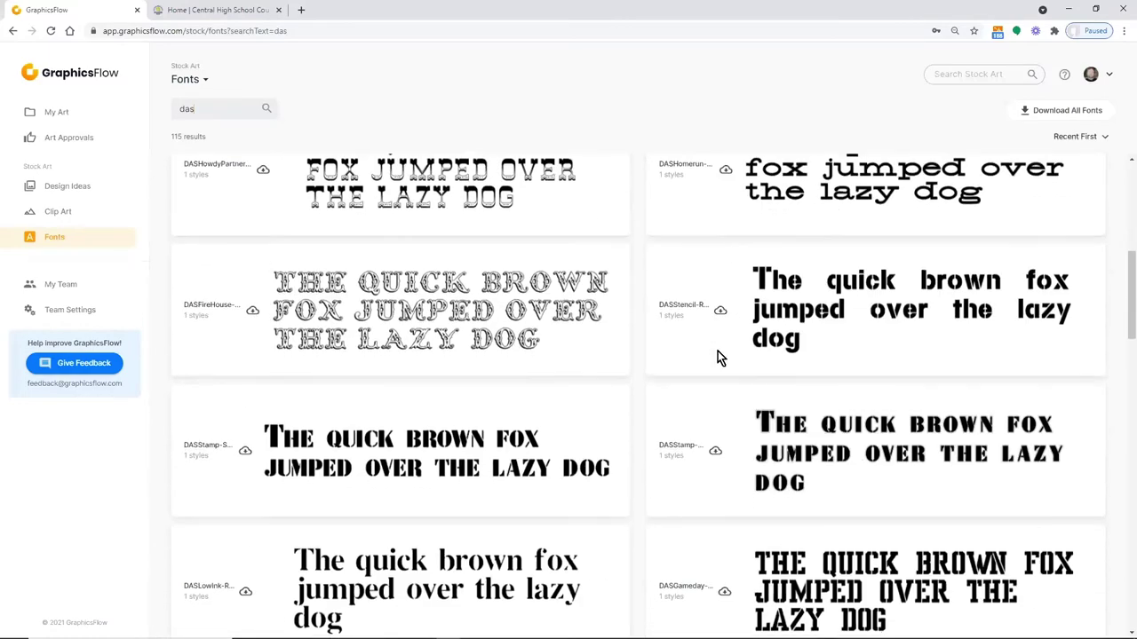
{"action": "scroll", "coordinate": [717, 355], "scroll_direction": "down", "scroll_amount": 2}
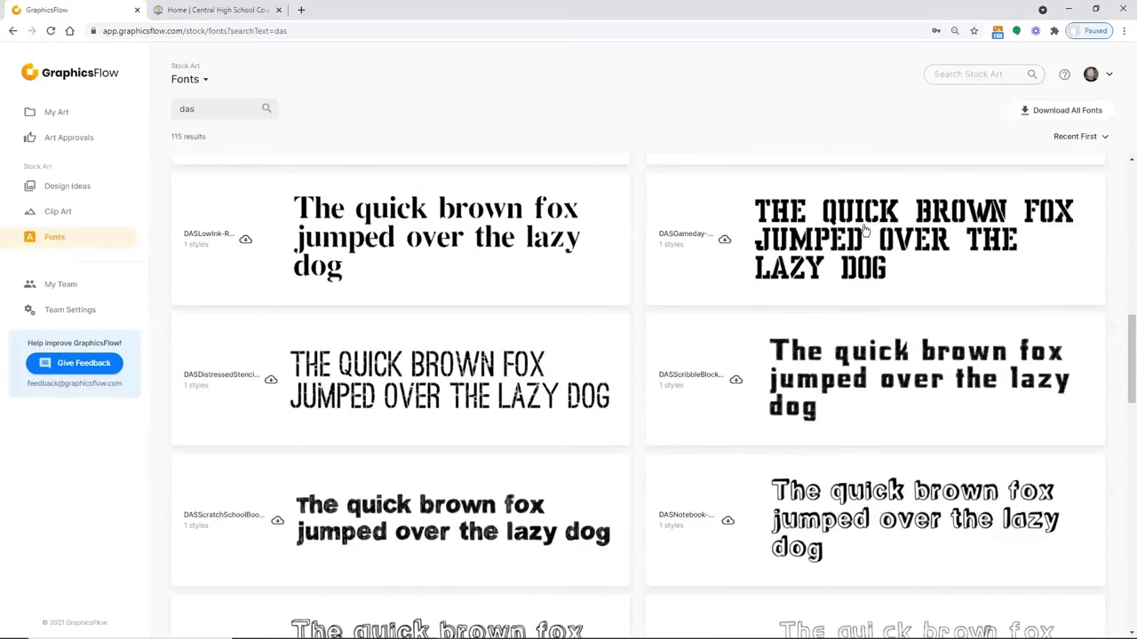
{"action": "scroll", "coordinate": [697, 366], "scroll_direction": "down", "scroll_amount": 3}
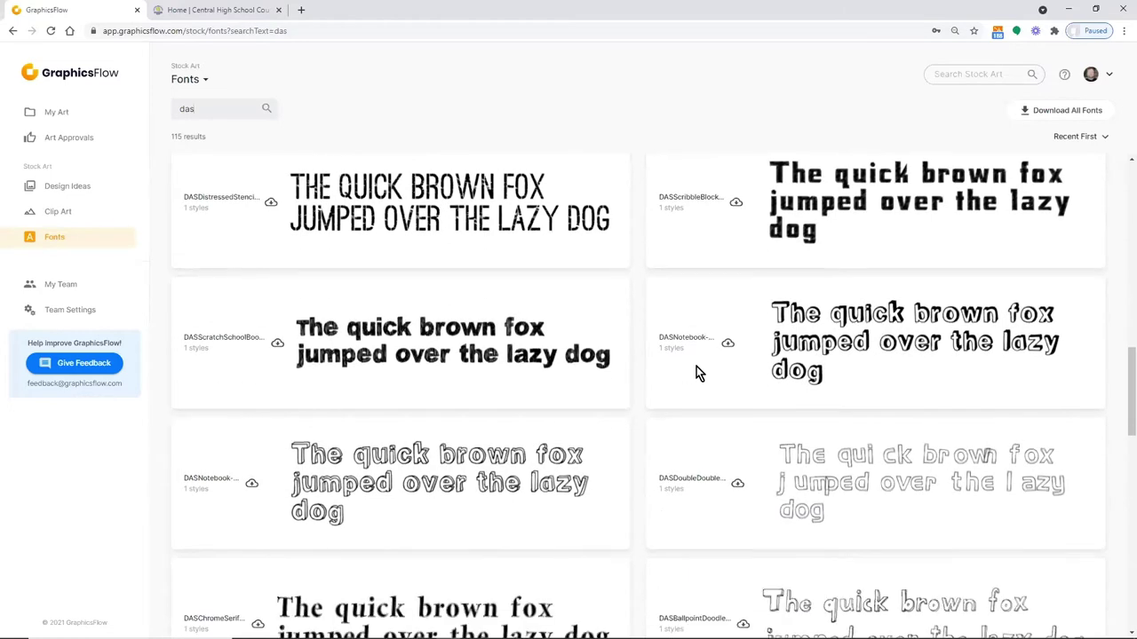
{"action": "scroll", "coordinate": [696, 366], "scroll_direction": "down", "scroll_amount": 3}
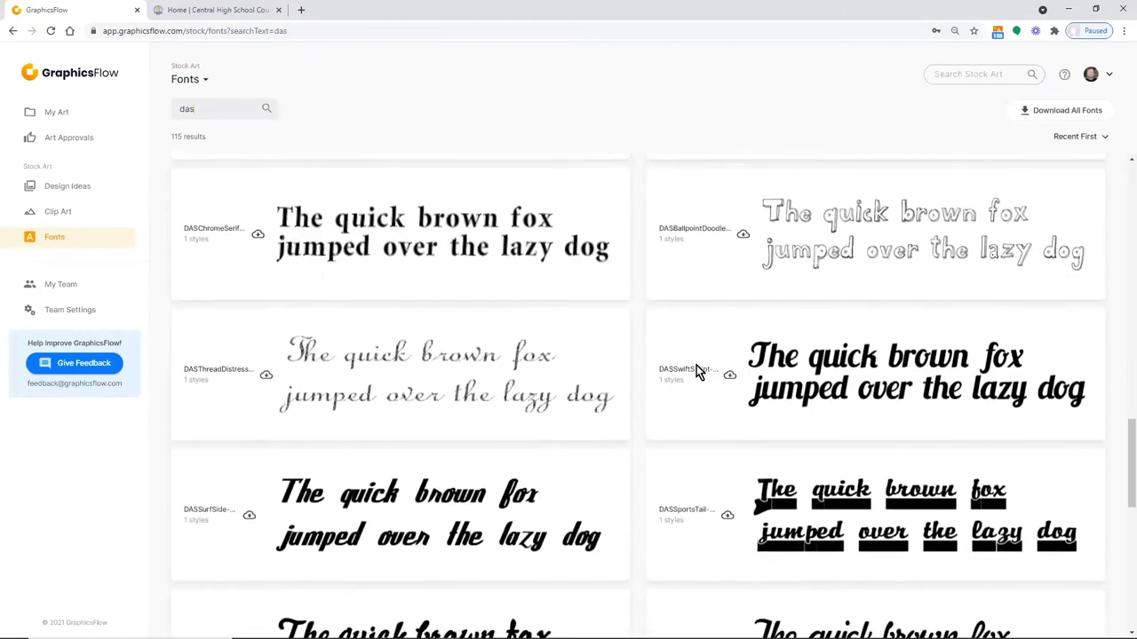
{"action": "scroll", "coordinate": [697, 365], "scroll_direction": "down", "scroll_amount": 2}
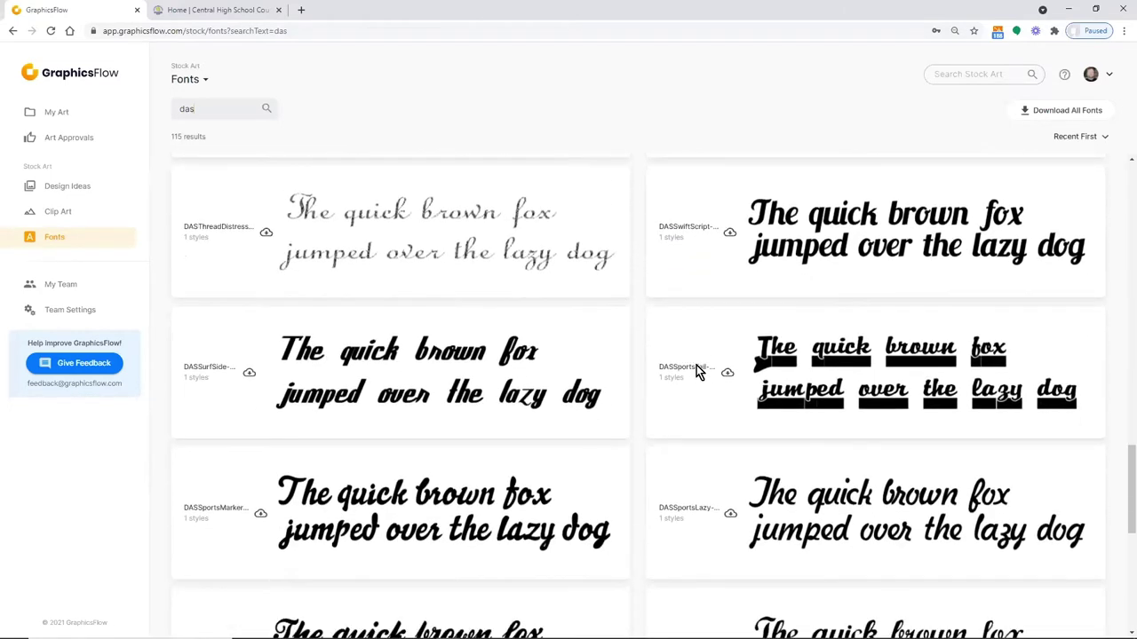
{"action": "scroll", "coordinate": [697, 365], "scroll_direction": "down", "scroll_amount": 2}
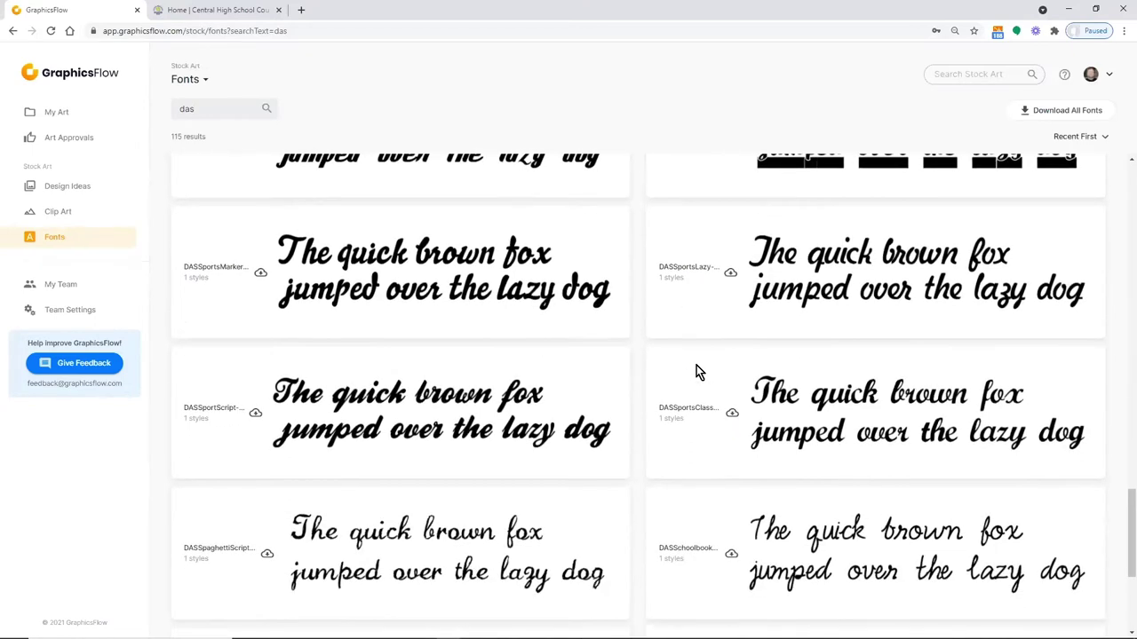
{"action": "scroll", "coordinate": [697, 373], "scroll_direction": "down", "scroll_amount": 1}
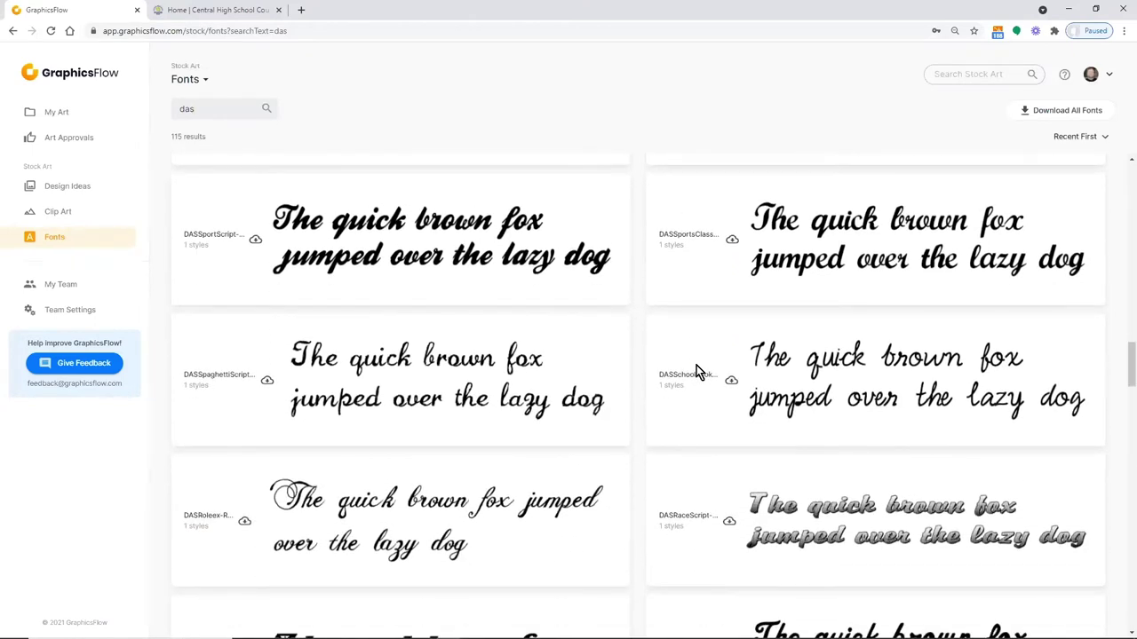
{"action": "scroll", "coordinate": [696, 373], "scroll_direction": "down", "scroll_amount": 2}
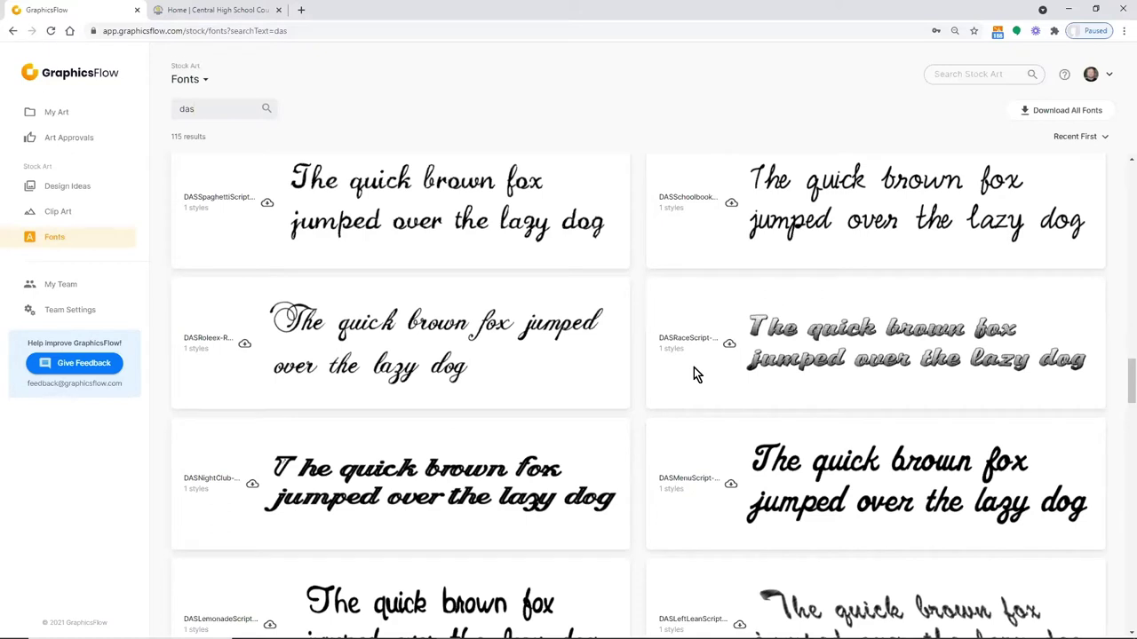
Open the Clip Art library and scroll past signposts, shields, pennants and camping graphics
{"action": "left_click", "coordinate": [49, 217]}
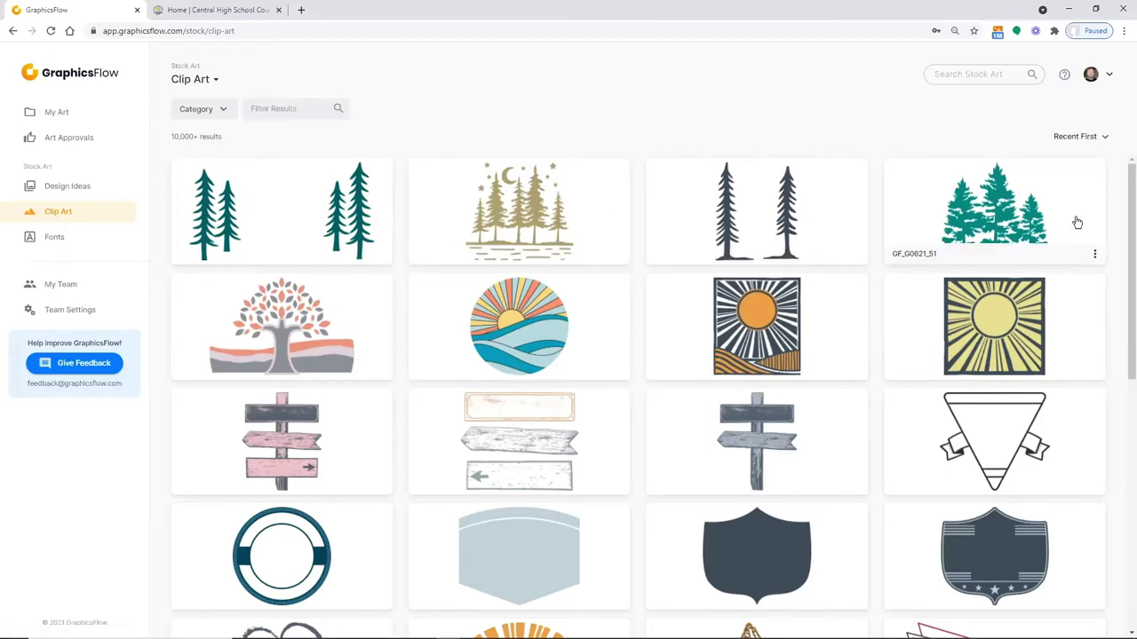
{"action": "scroll", "coordinate": [1119, 284], "scroll_direction": "down", "scroll_amount": 5}
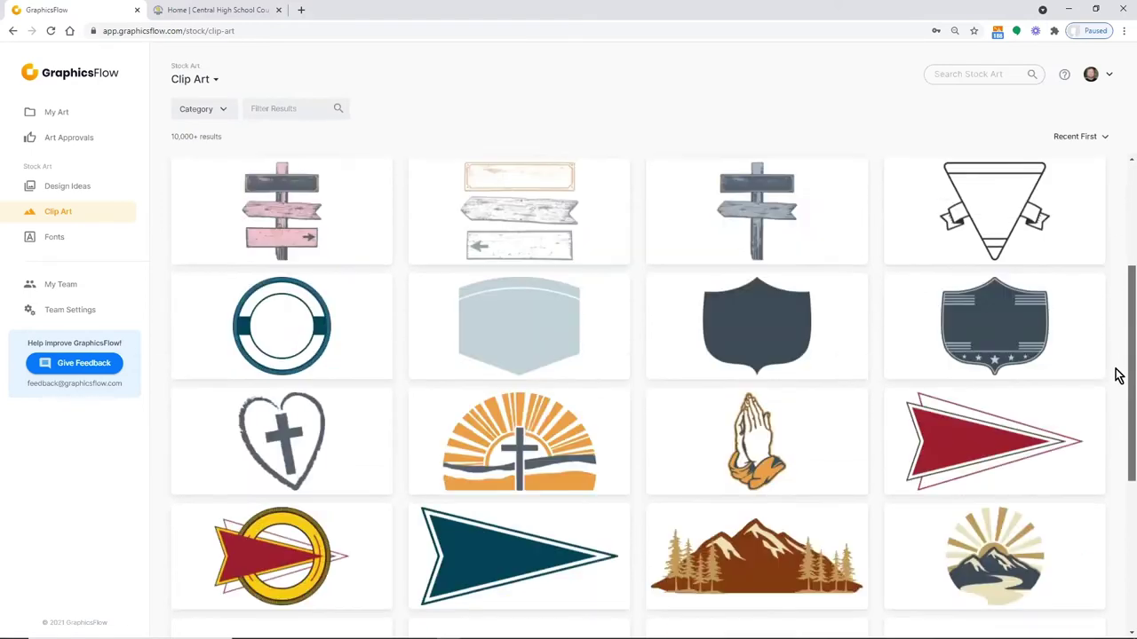
{"action": "scroll", "coordinate": [1083, 444], "scroll_direction": "down", "scroll_amount": 3}
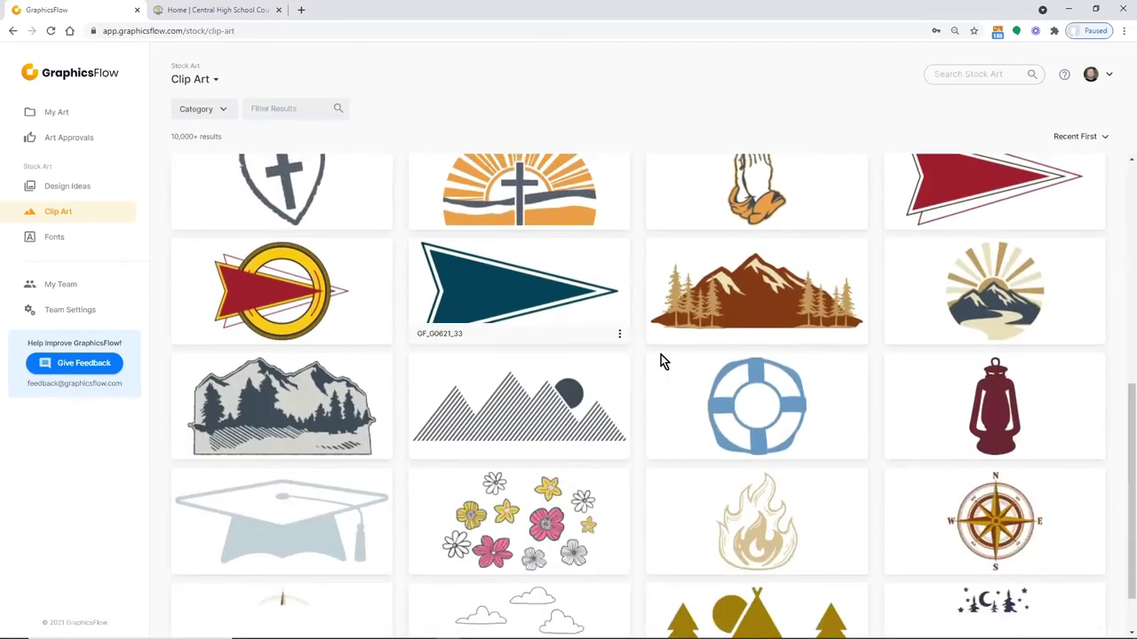
{"action": "scroll", "coordinate": [666, 358], "scroll_direction": "down", "scroll_amount": 1}
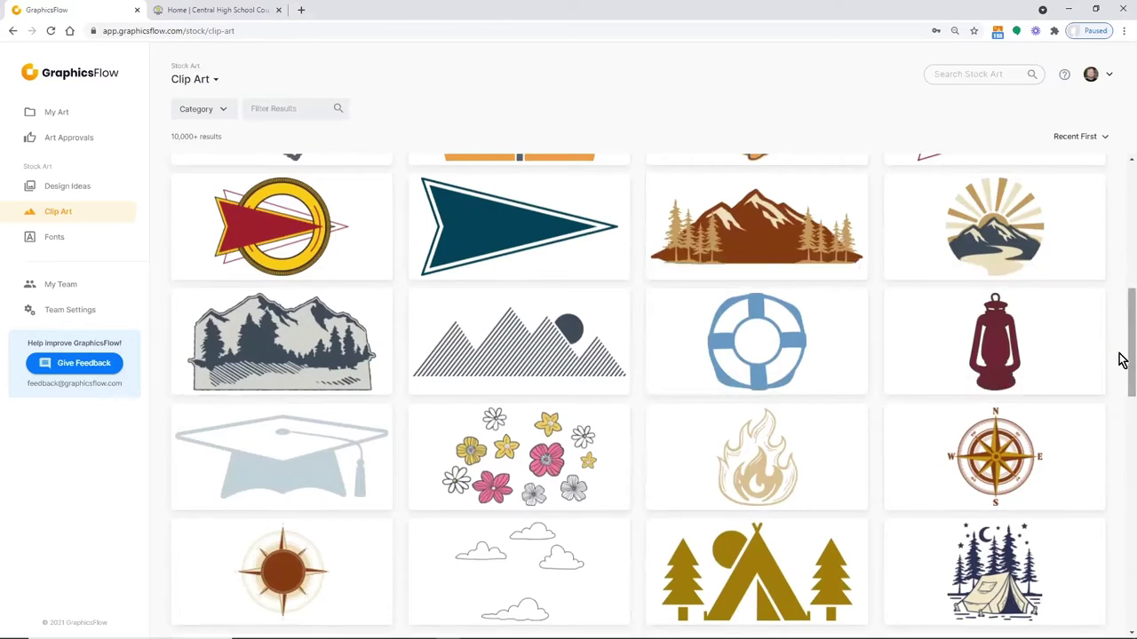
{"action": "scroll", "coordinate": [1122, 404], "scroll_direction": "down", "scroll_amount": 3}
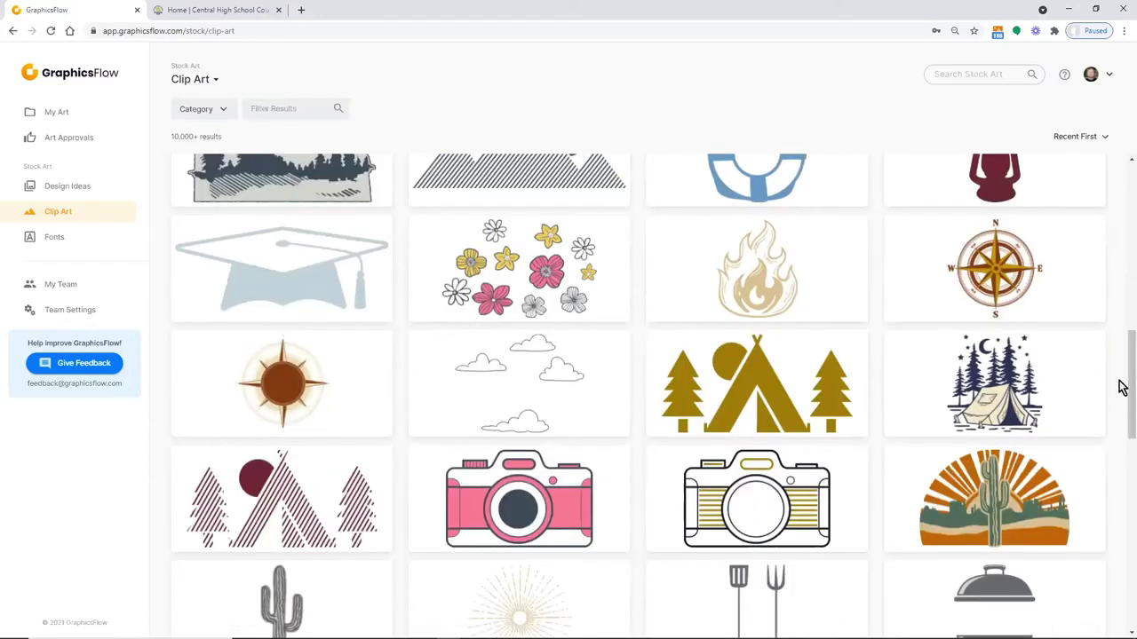
{"action": "left_click_drag", "start_coordinate": [1122, 388], "coordinate": [1122, 178]}
Filter the clip art by 'football' to 408 results and scroll through them
{"action": "left_click", "coordinate": [254, 109]}
{"action": "type", "text": "f"}
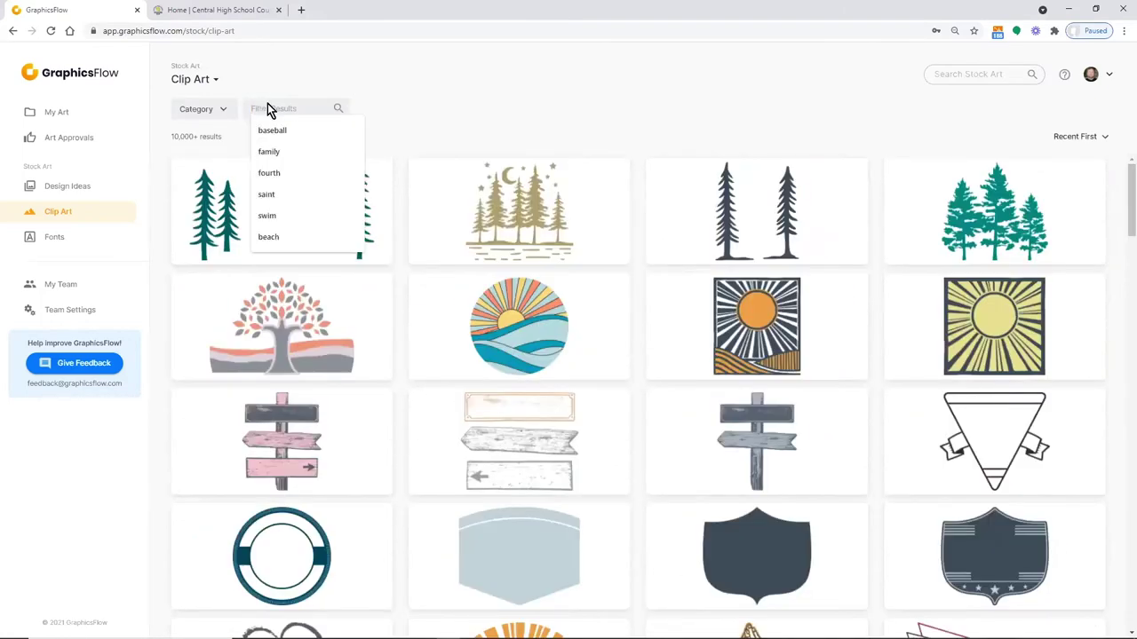
{"action": "type", "text": "ootball"}
{"action": "key", "text": "Return"}
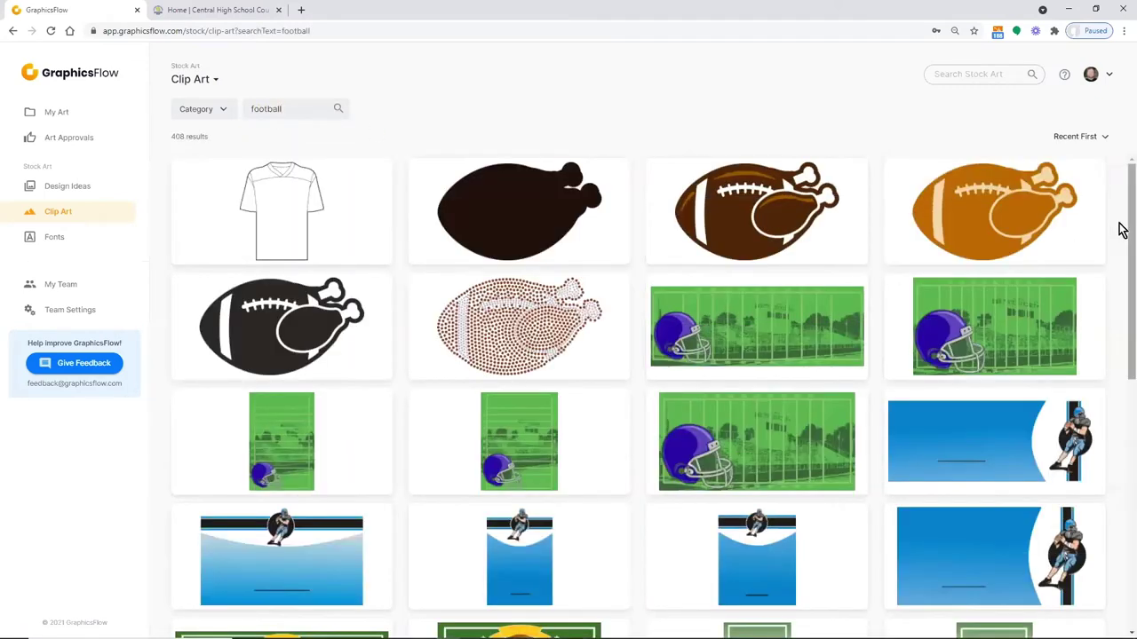
{"action": "scroll", "coordinate": [1121, 257], "scroll_direction": "down", "scroll_amount": 1}
{"action": "scroll", "coordinate": [1121, 451], "scroll_direction": "down", "scroll_amount": 5}
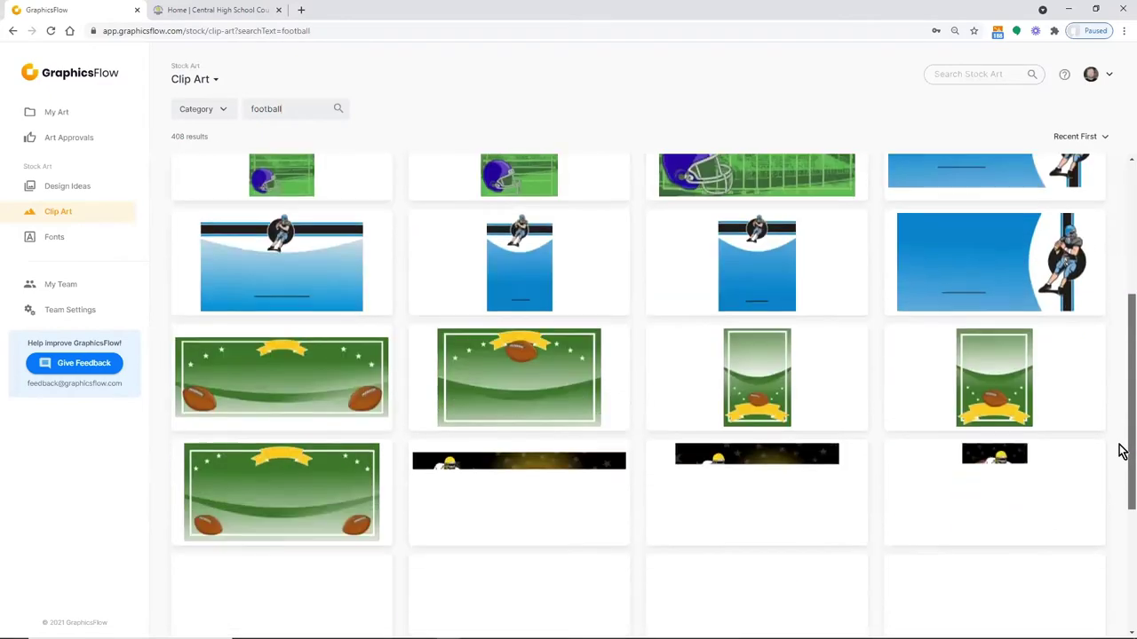
{"action": "scroll", "coordinate": [781, 377], "scroll_direction": "down", "scroll_amount": 7}
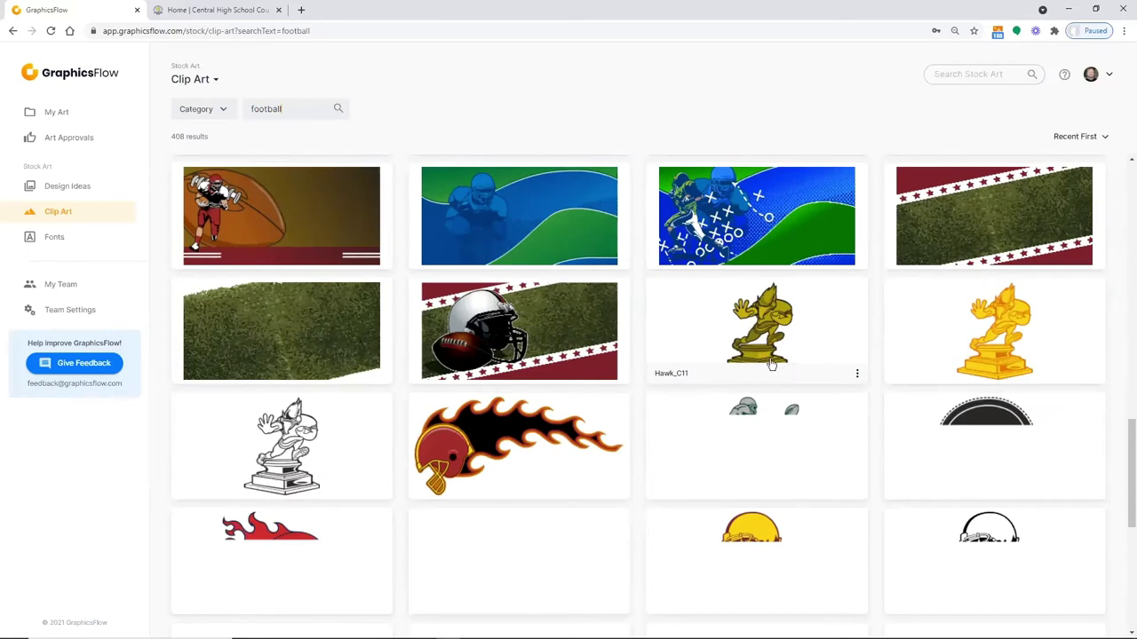
{"action": "scroll", "coordinate": [781, 373], "scroll_direction": "down", "scroll_amount": 3}
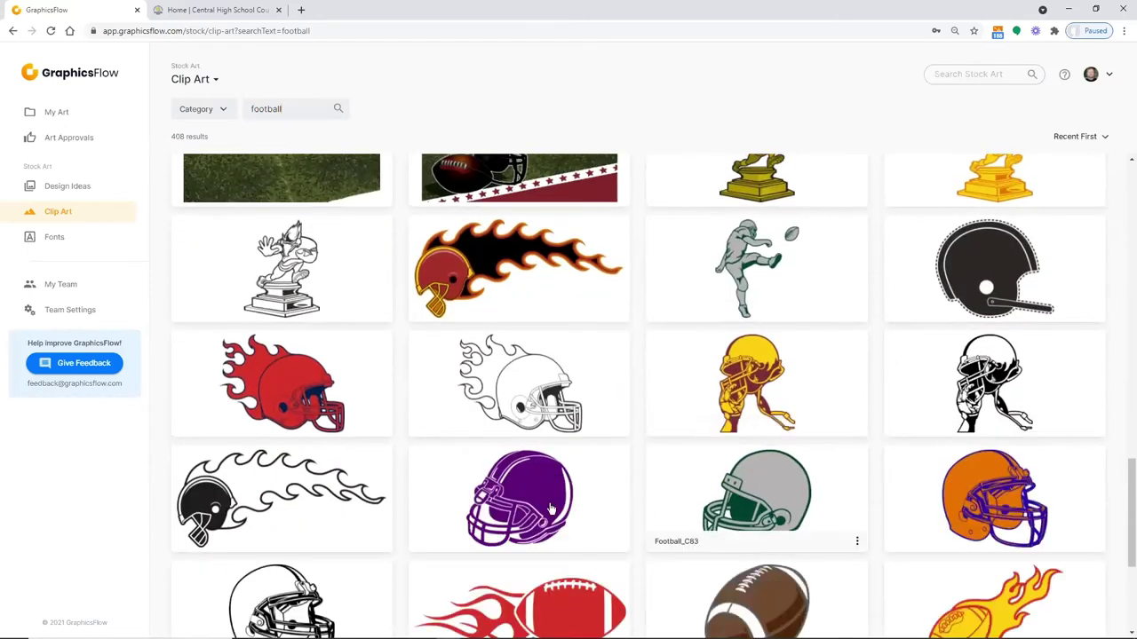
{"action": "scroll", "coordinate": [726, 253], "scroll_direction": "down", "scroll_amount": 1}
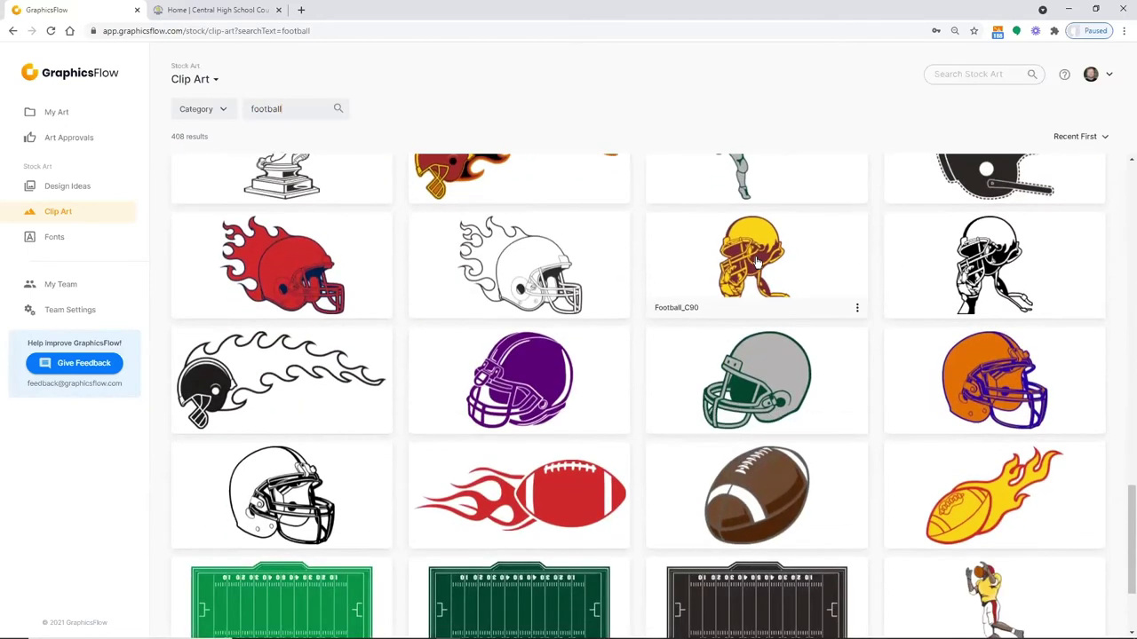
{"action": "scroll", "coordinate": [306, 453], "scroll_direction": "down", "scroll_amount": 1}
Preview the Football_C79 outline helmet full size, then return to the football results
{"action": "left_click", "coordinate": [302, 430]}
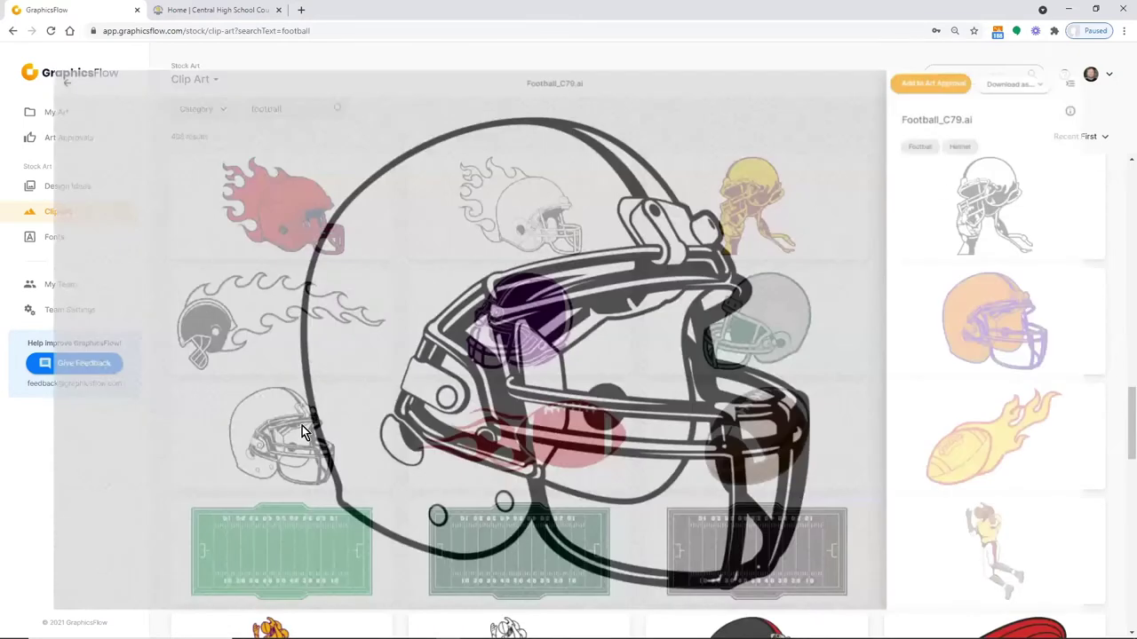
{"action": "left_click", "coordinate": [14, 61]}
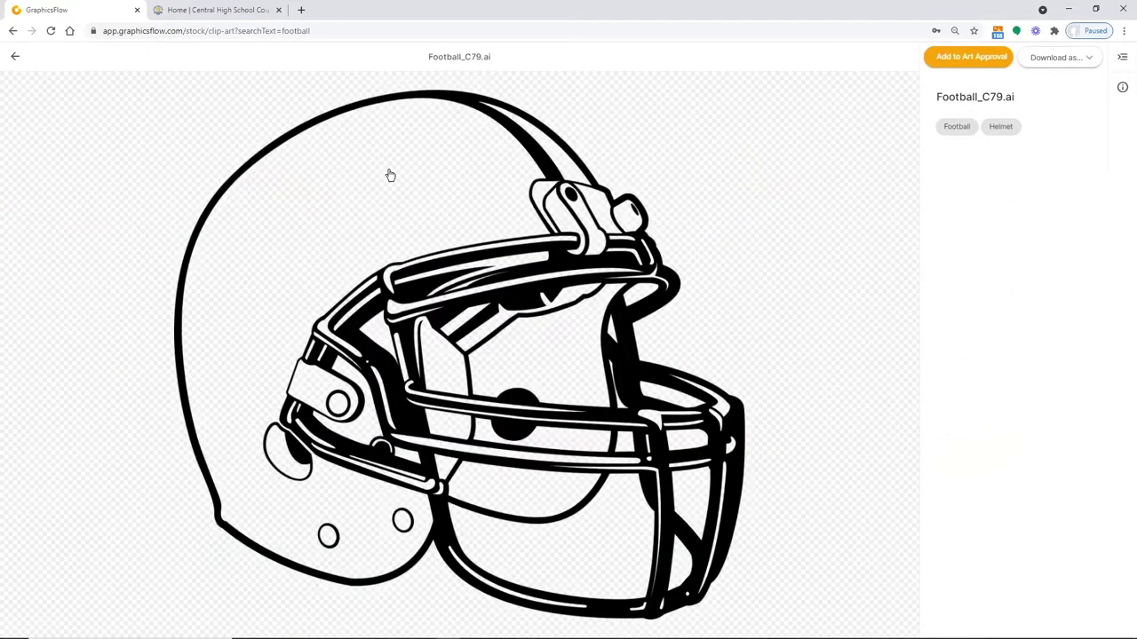
{"action": "scroll", "coordinate": [711, 363], "scroll_direction": "down", "scroll_amount": 3}
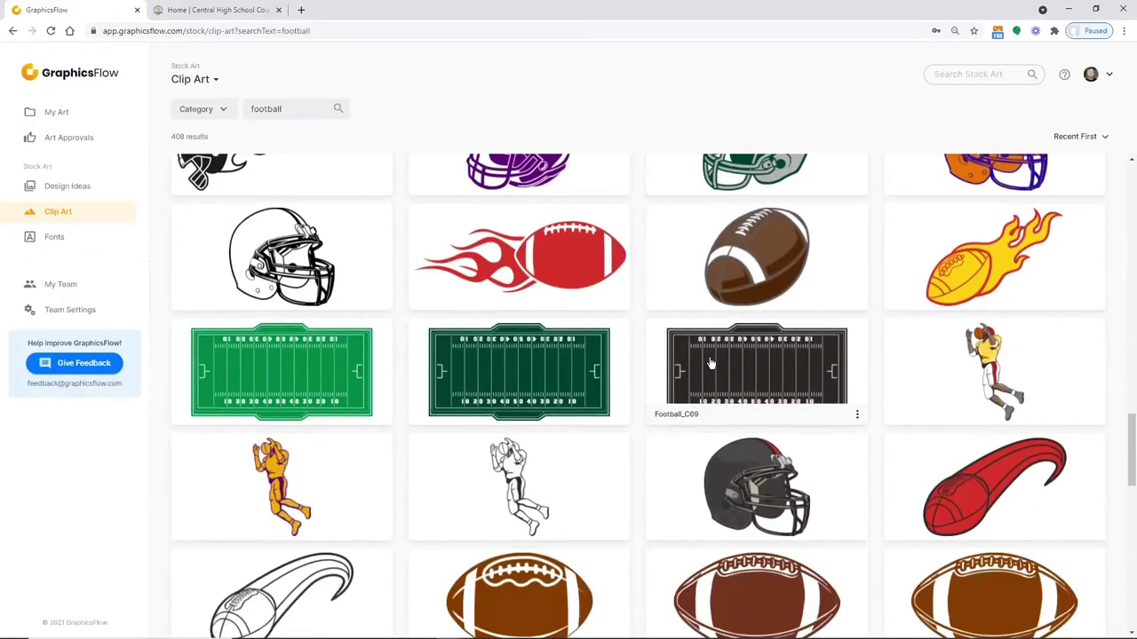
{"action": "scroll", "coordinate": [710, 362], "scroll_direction": "down", "scroll_amount": 2}
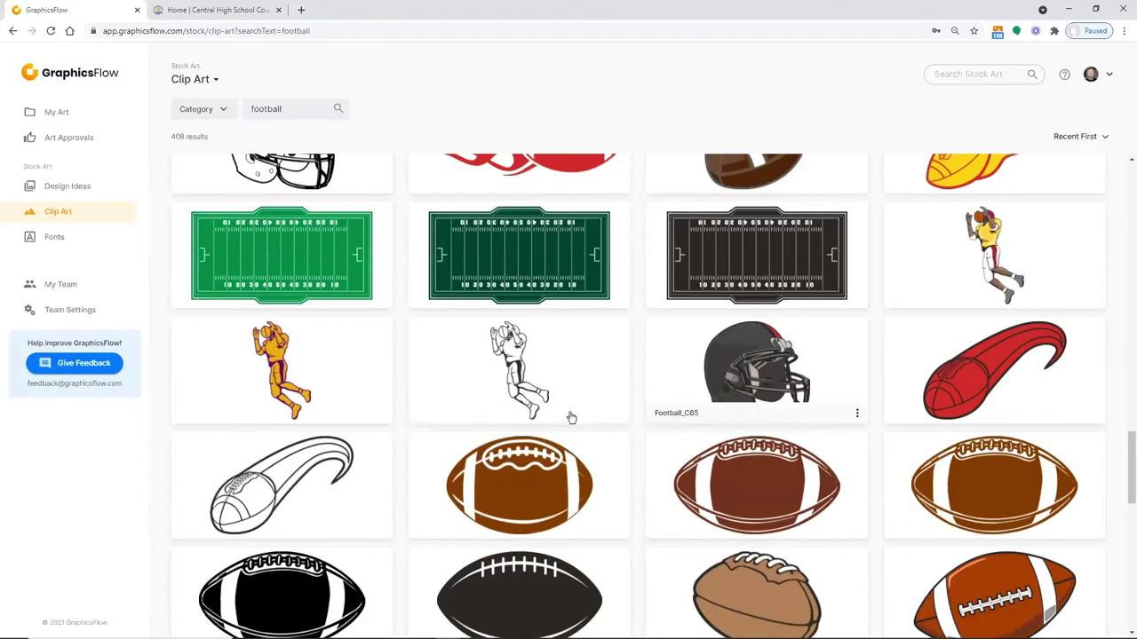
{"action": "scroll", "coordinate": [611, 393], "scroll_direction": "down", "scroll_amount": 2}
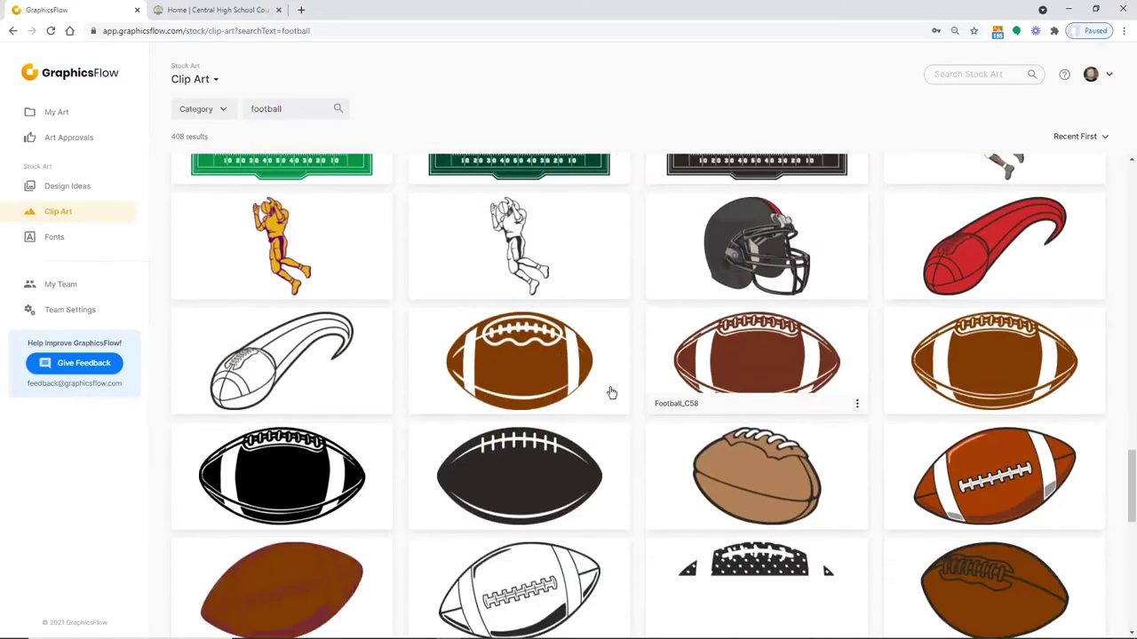
{"action": "scroll", "coordinate": [611, 392], "scroll_direction": "down", "scroll_amount": 1}
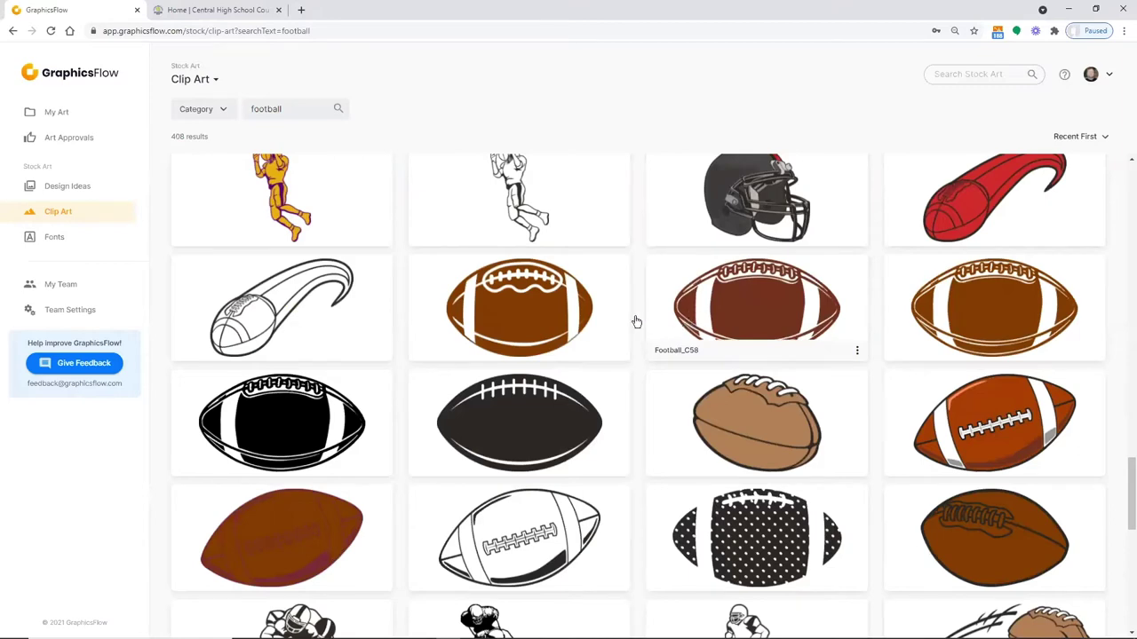
{"action": "left_click", "coordinate": [520, 298]}
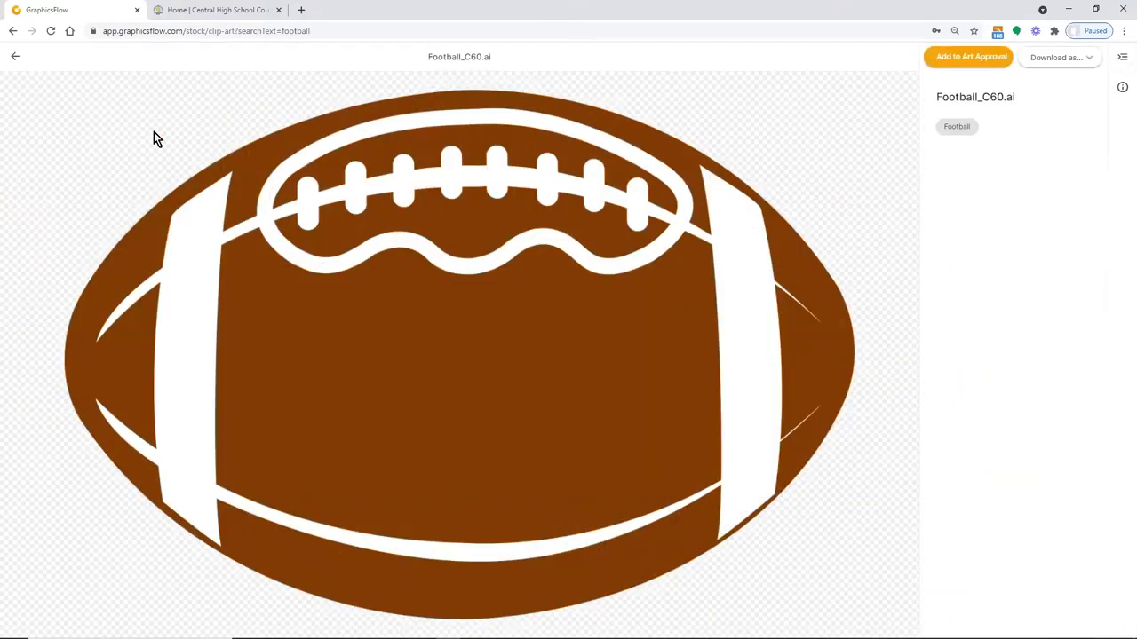
{"action": "left_click", "coordinate": [16, 59]}
{"action": "scroll", "coordinate": [597, 336], "scroll_direction": "down", "scroll_amount": 3}
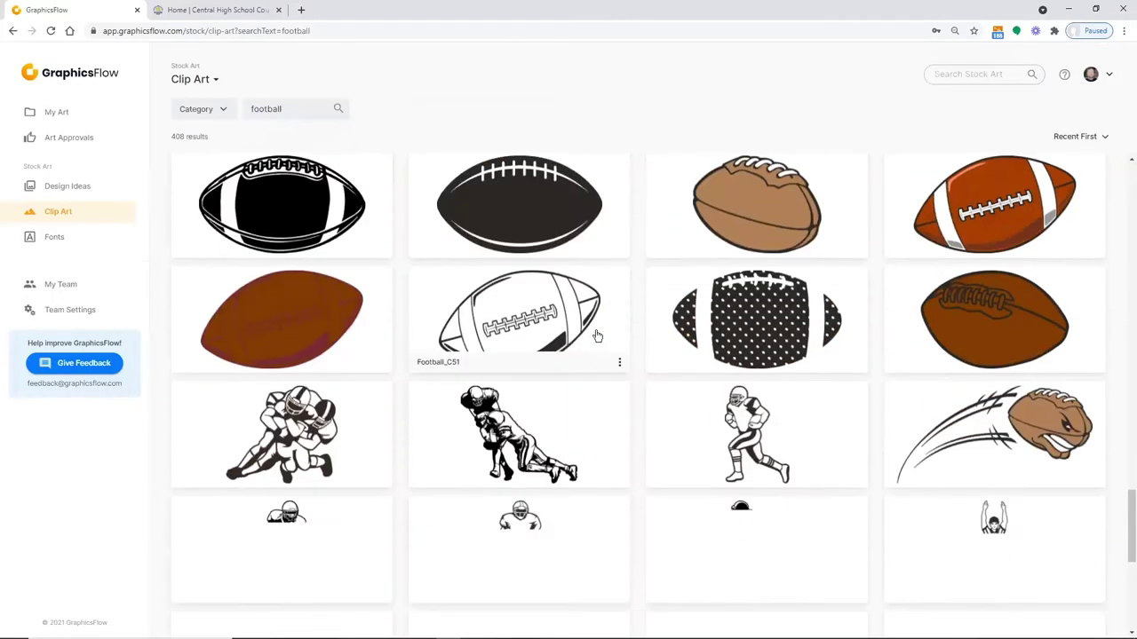
{"action": "scroll", "coordinate": [604, 340], "scroll_direction": "down", "scroll_amount": 4}
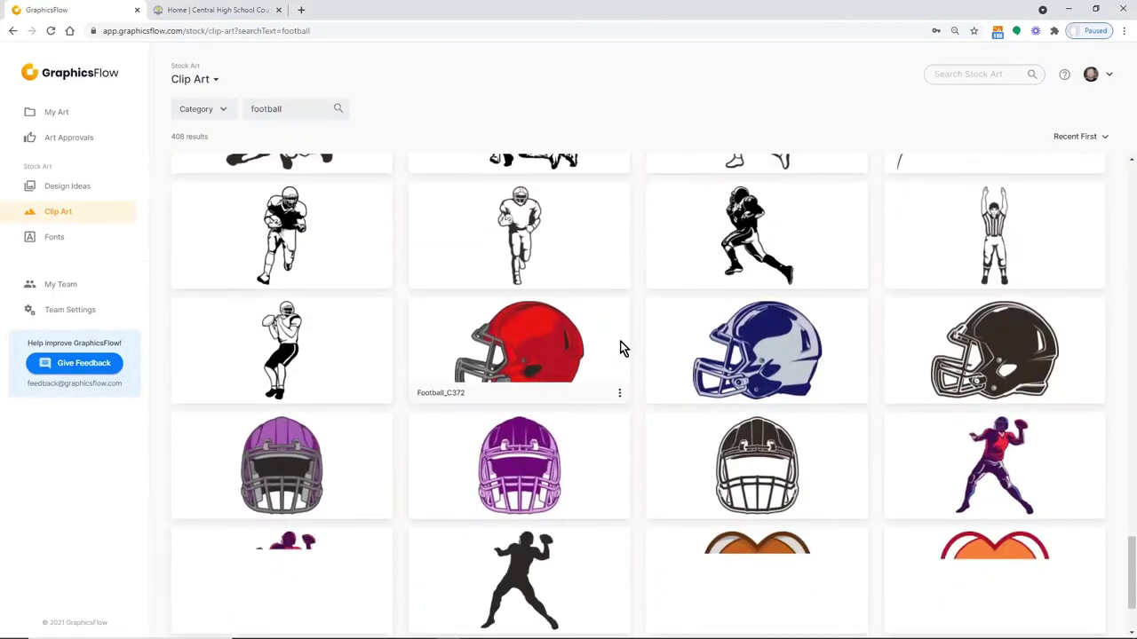
{"action": "left_click", "coordinate": [782, 352]}
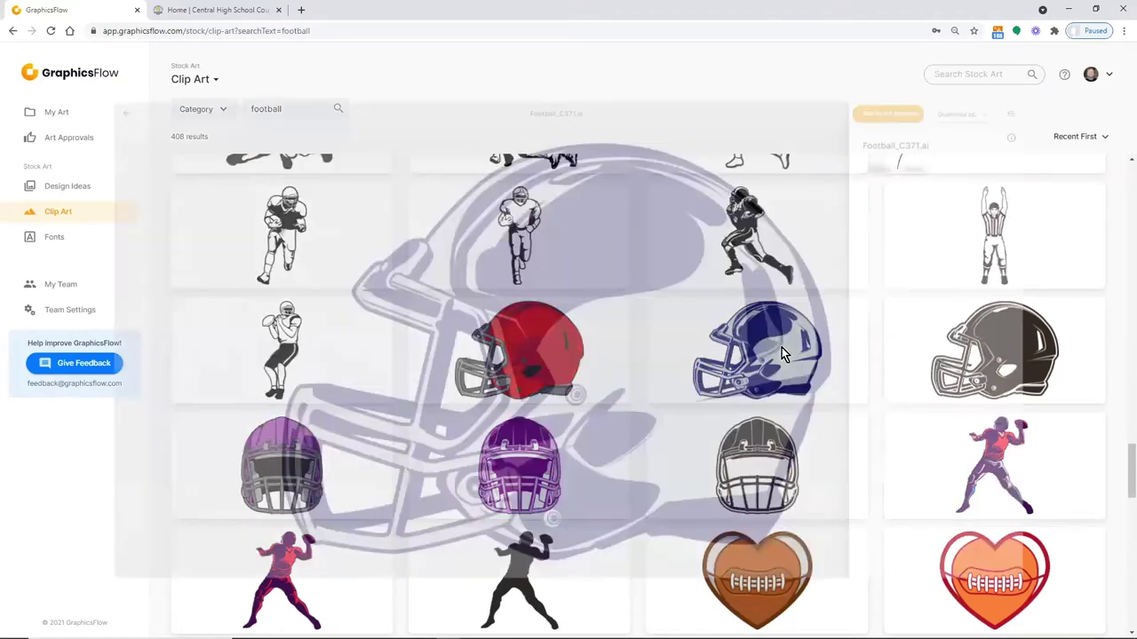
{"action": "key", "text": "Escape"}
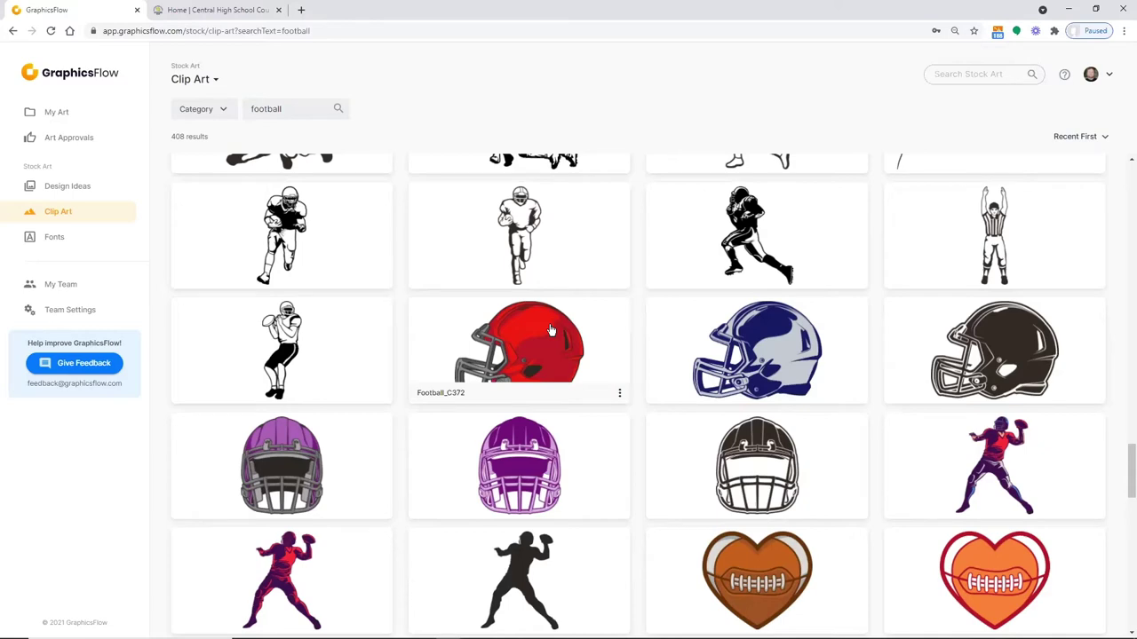
{"action": "scroll", "coordinate": [552, 331], "scroll_direction": "down", "scroll_amount": 3}
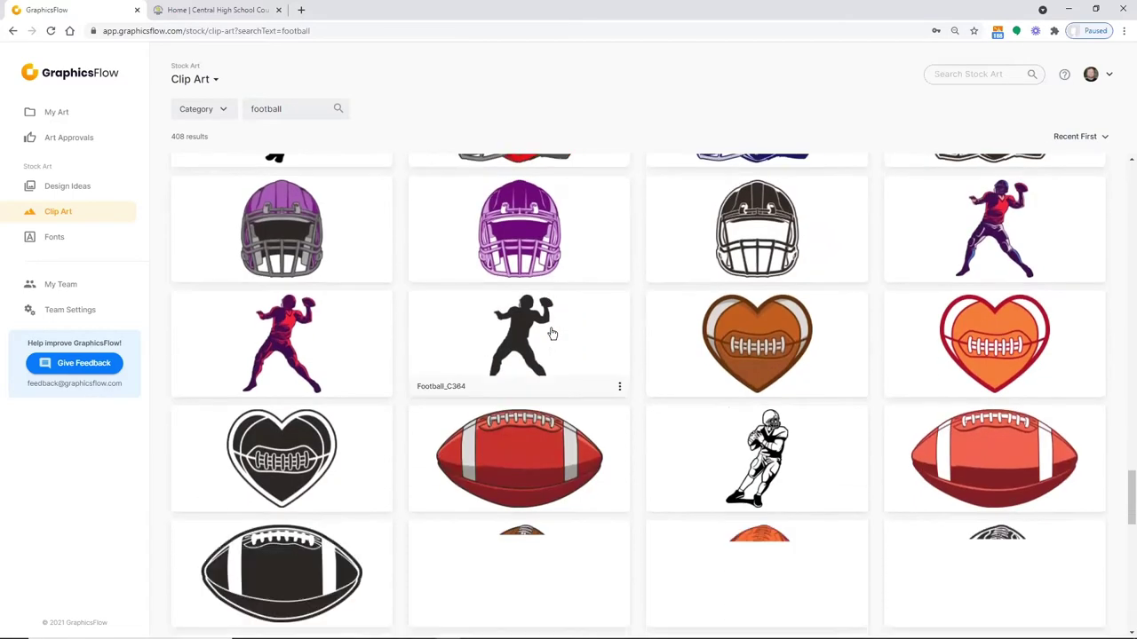
{"action": "scroll", "coordinate": [551, 333], "scroll_direction": "down", "scroll_amount": 2}
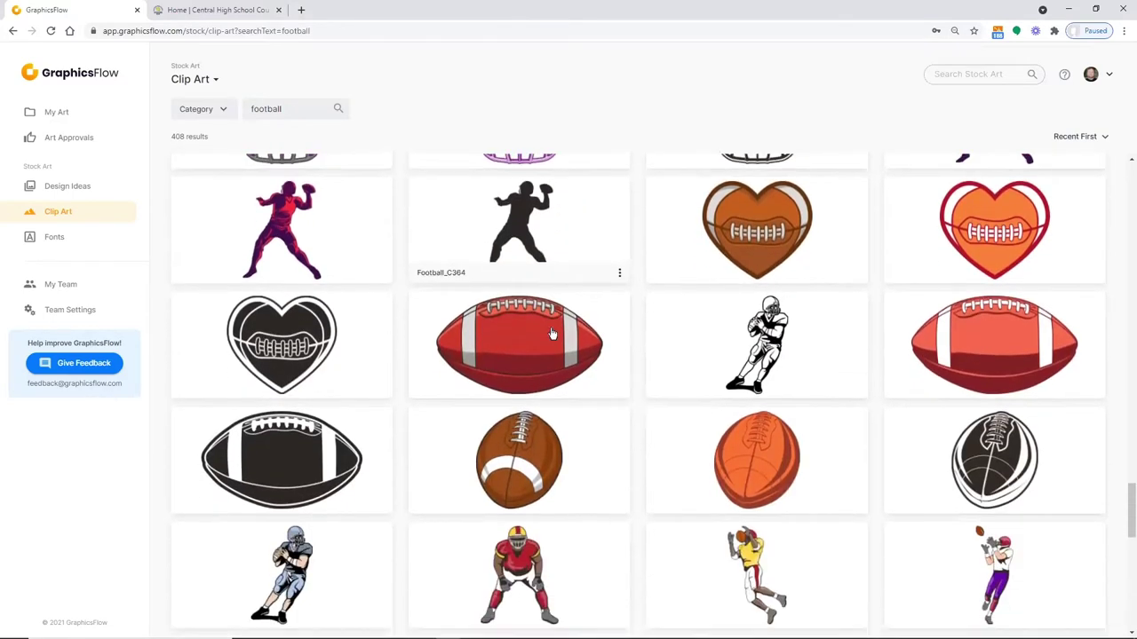
{"action": "scroll", "coordinate": [552, 333], "scroll_direction": "down", "scroll_amount": 1}
{"action": "scroll", "coordinate": [555, 337], "scroll_direction": "up", "scroll_amount": 1}
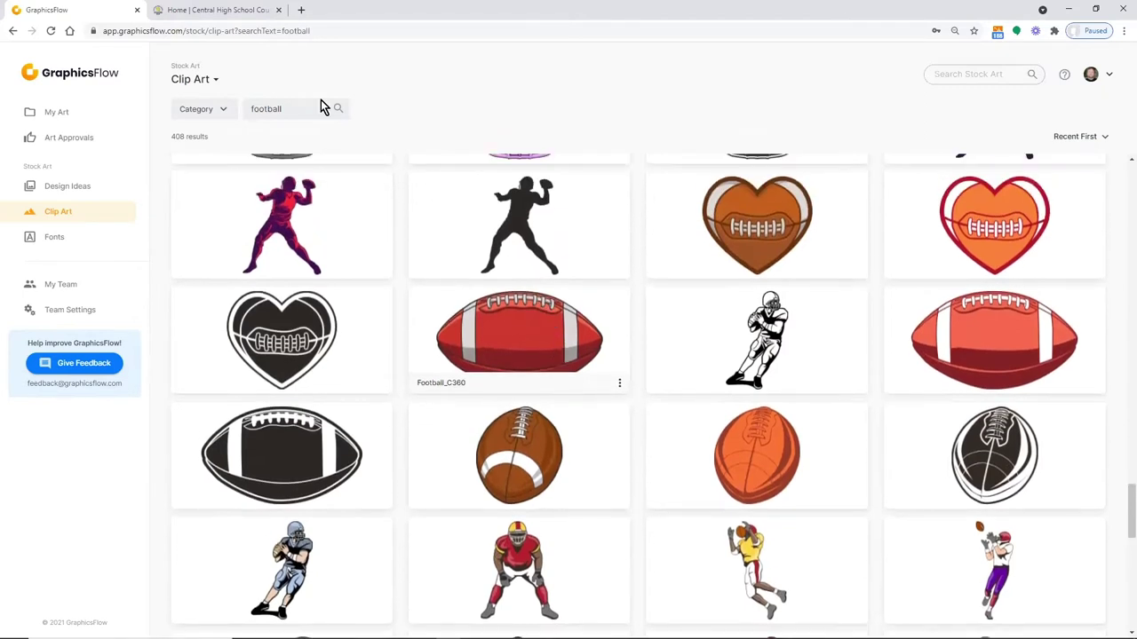
Limit the clip art to the Countries and States category, keeping only Countries
{"action": "left_click", "coordinate": [223, 110]}
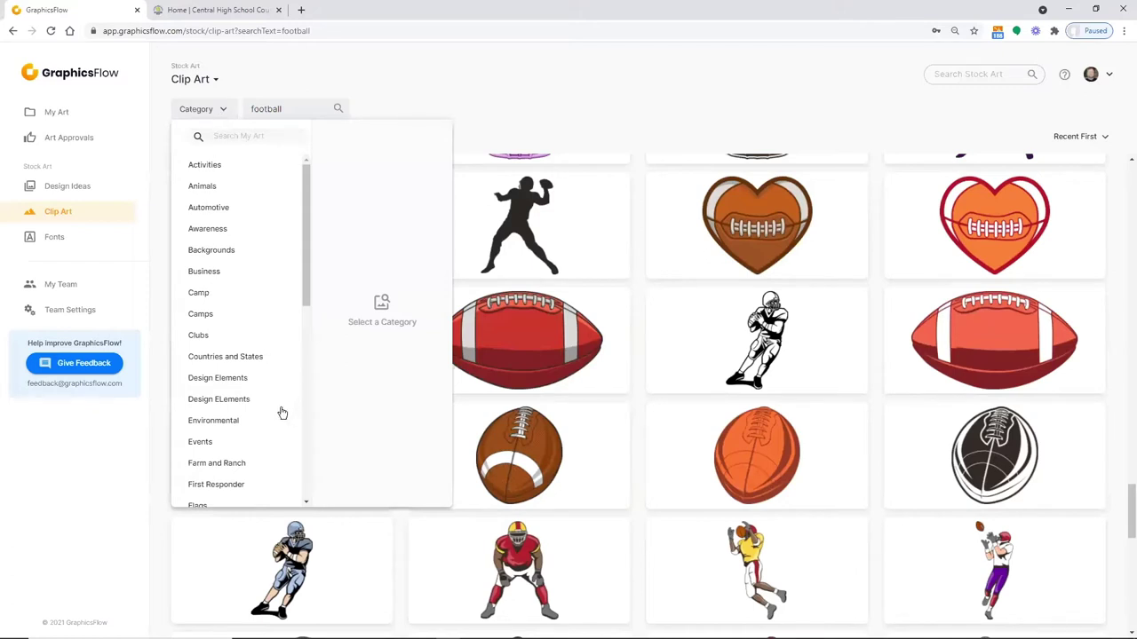
{"action": "left_click", "coordinate": [240, 362]}
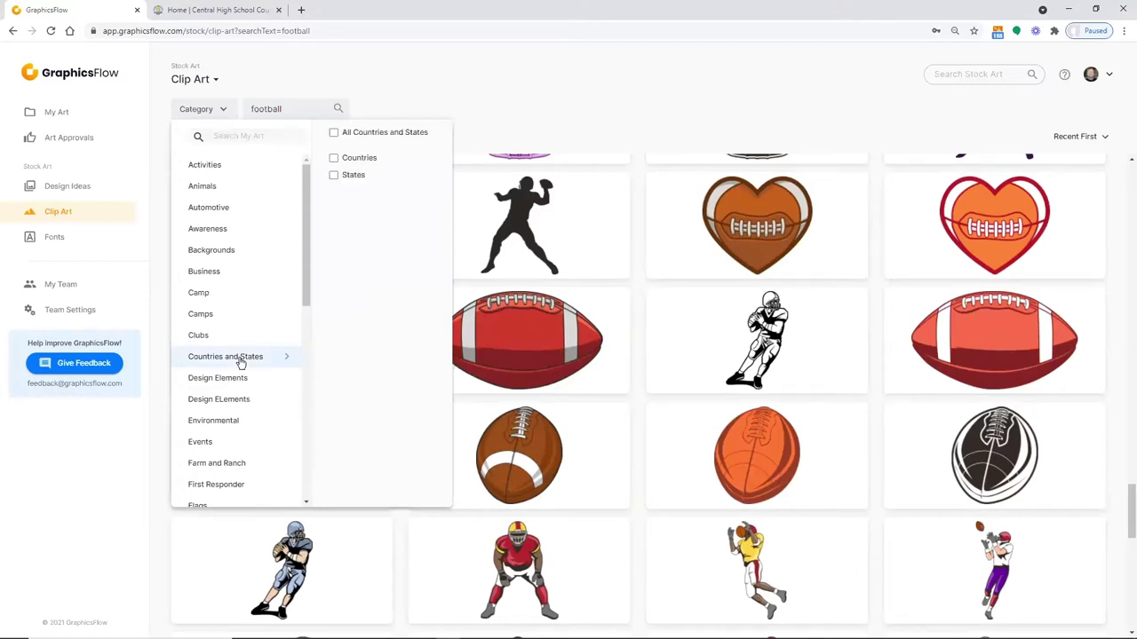
{"action": "left_click", "coordinate": [334, 177]}
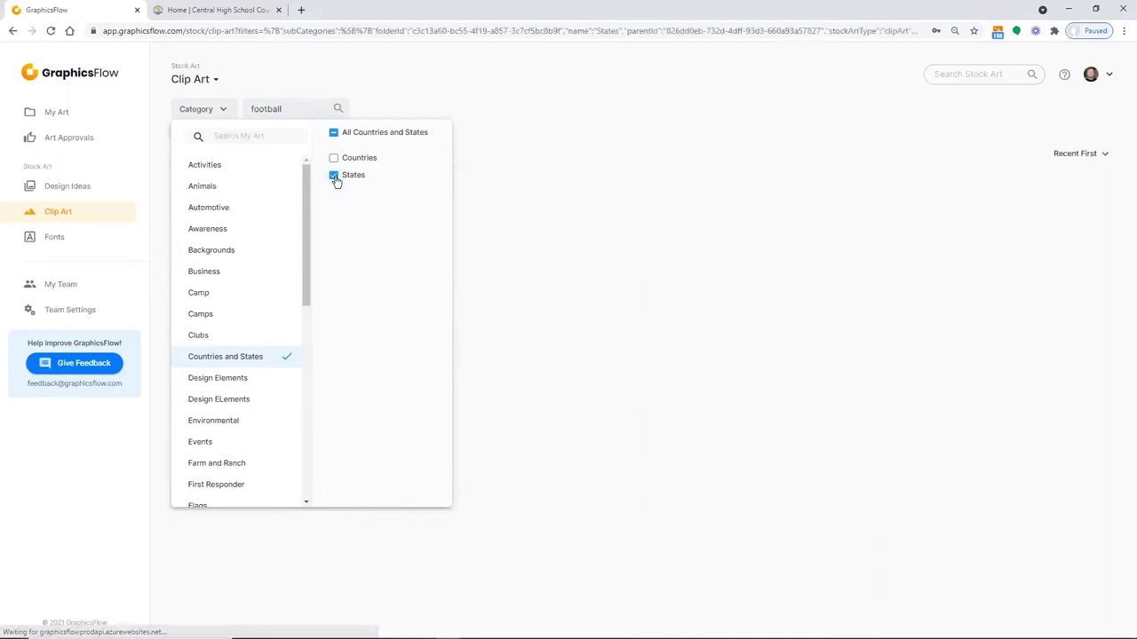
{"action": "left_click", "coordinate": [334, 159]}
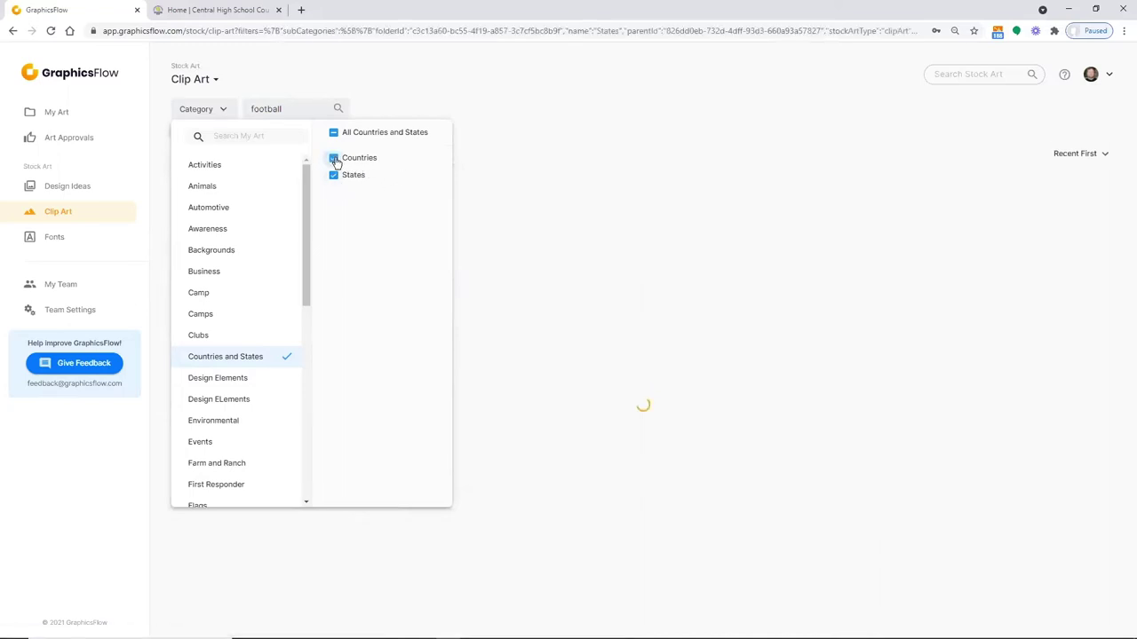
{"action": "left_click", "coordinate": [302, 108]}
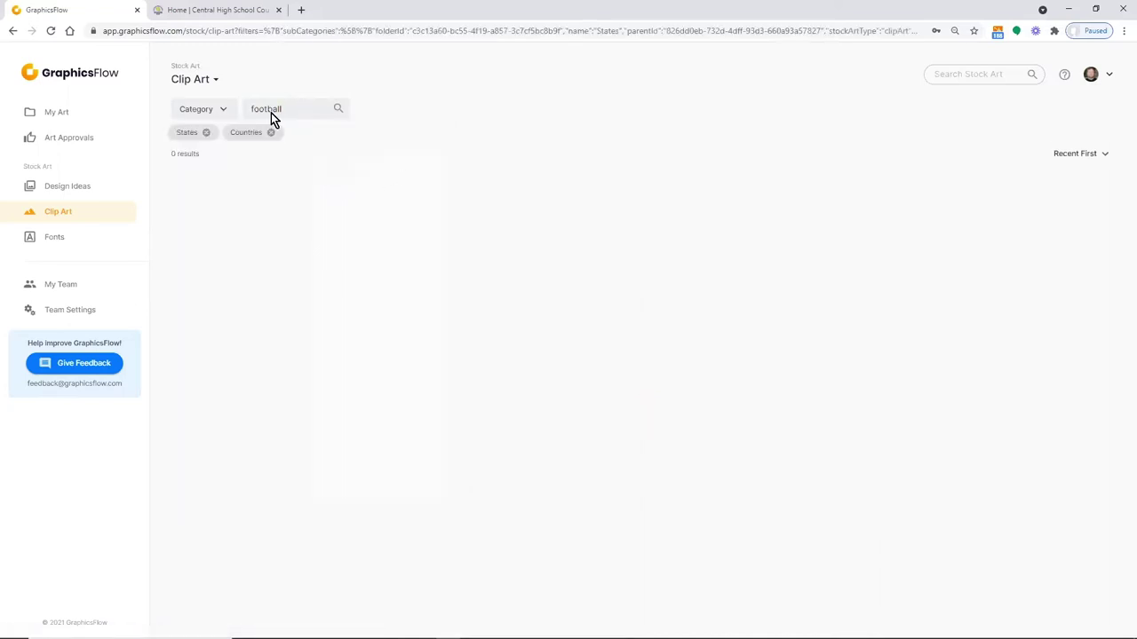
{"action": "left_click", "coordinate": [208, 132]}
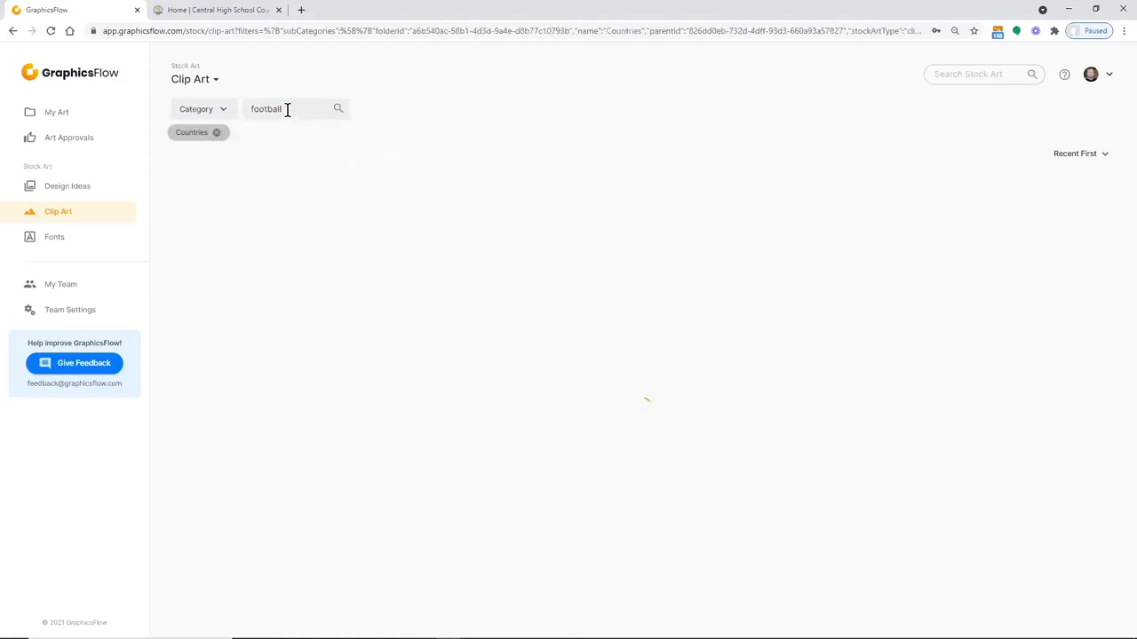
Clear the 'football' search to show all country clip art, then go to Design Ideas
{"action": "left_click_drag", "start_coordinate": [286, 110], "coordinate": [223, 110]}
{"action": "key", "text": "BackSpace"}
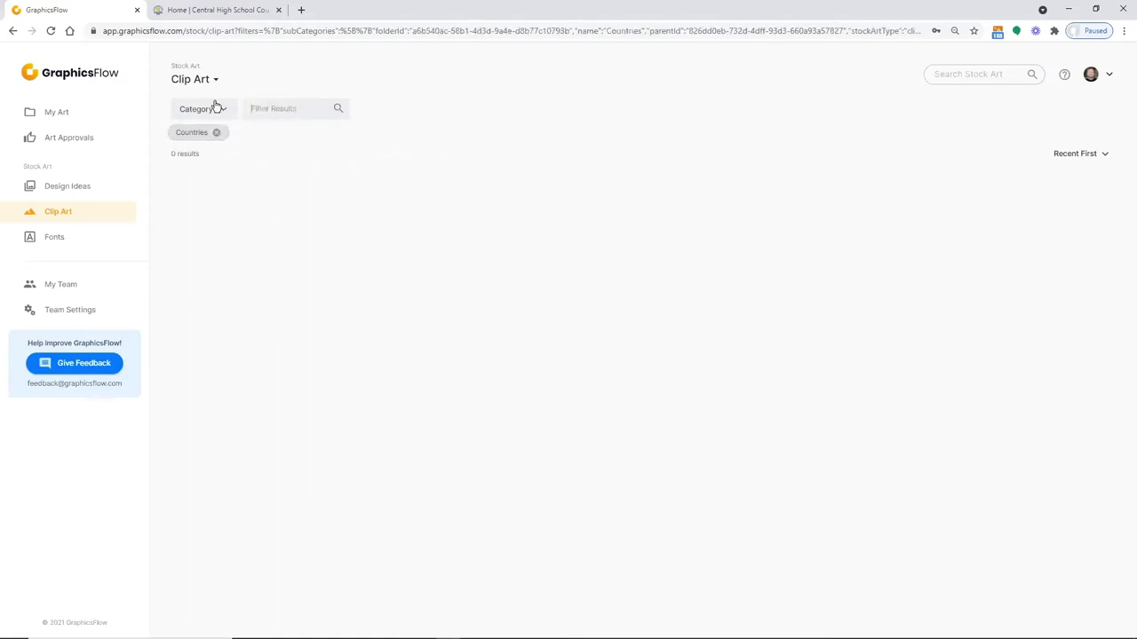
{"action": "left_click", "coordinate": [272, 108]}
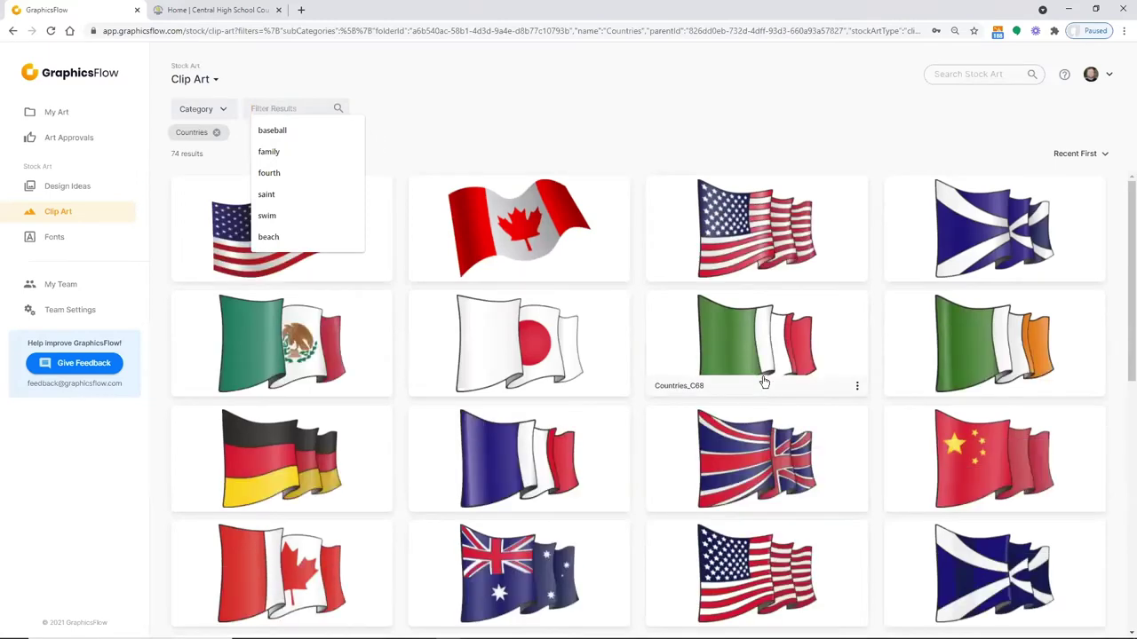
{"action": "left_click", "coordinate": [533, 123]}
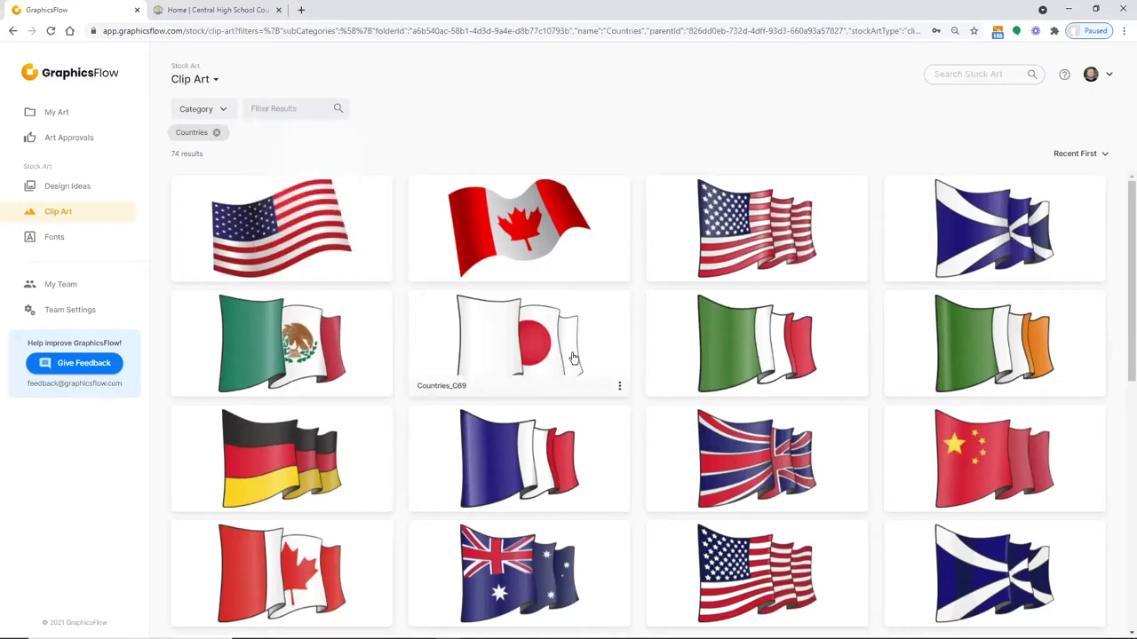
{"action": "left_click", "coordinate": [77, 193]}
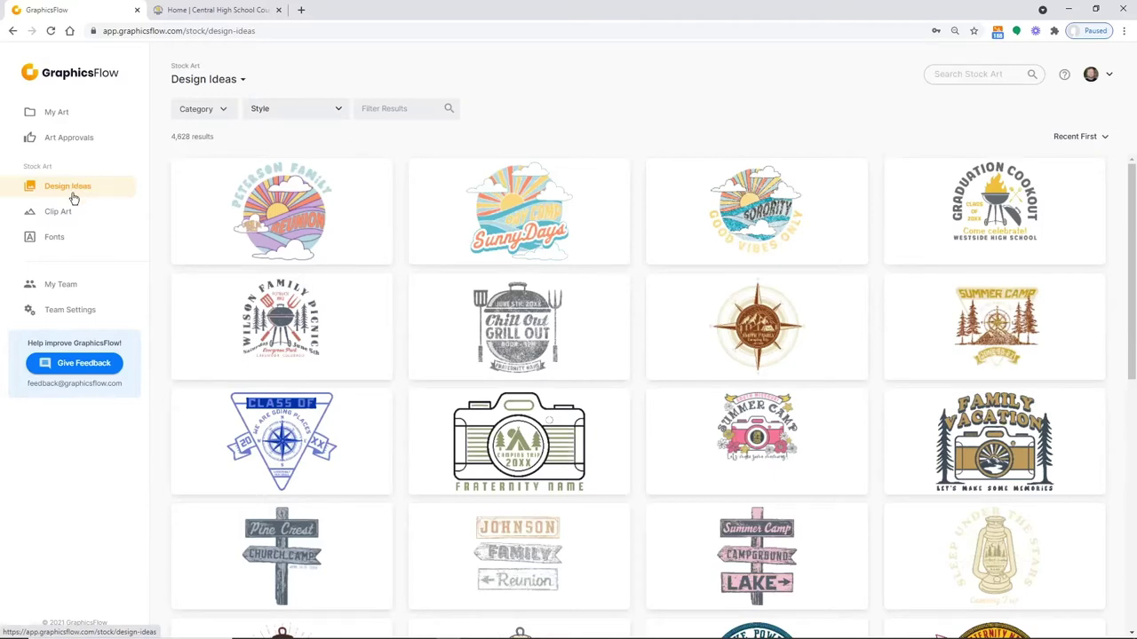
Filter Design Ideas by the suggested term 'family' and scroll the results
{"action": "left_click", "coordinate": [387, 108]}
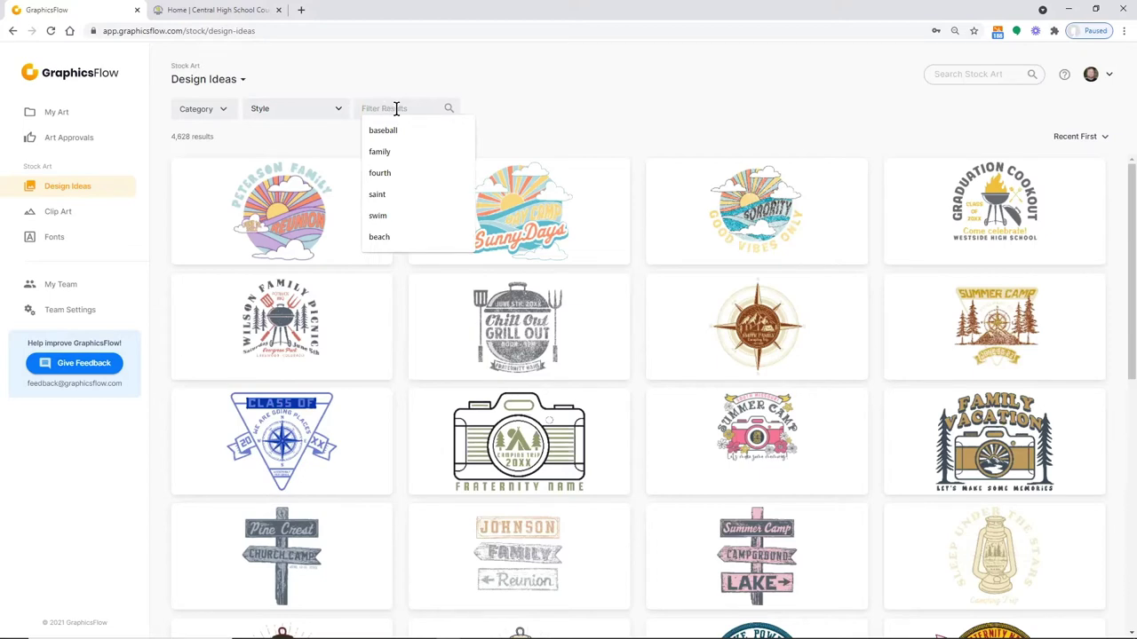
{"action": "left_click", "coordinate": [382, 153]}
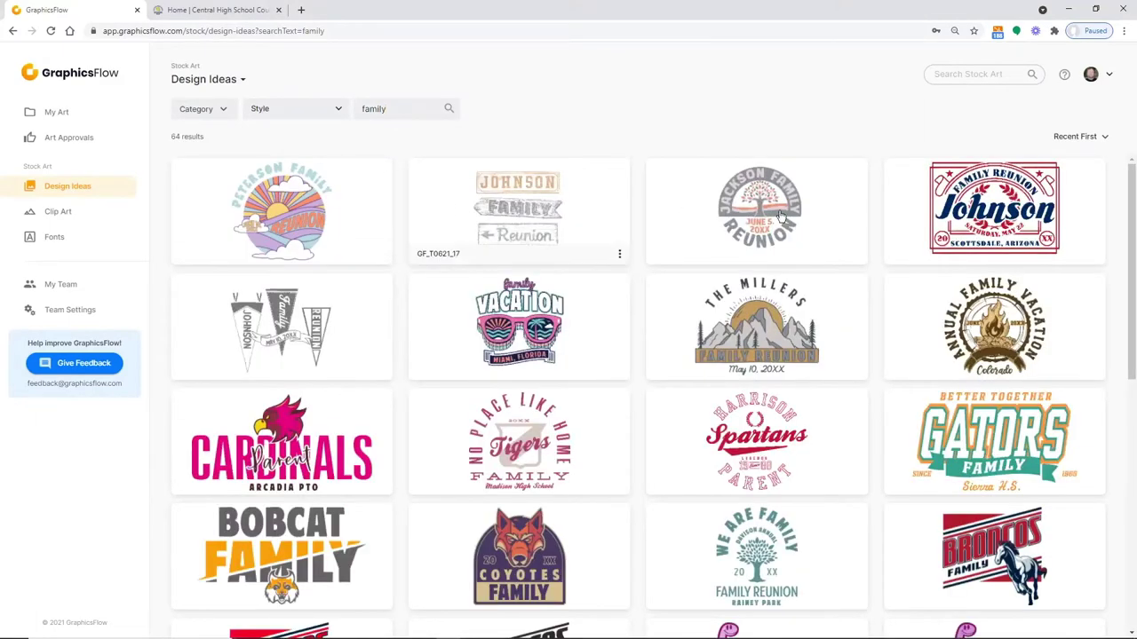
{"action": "left_click_drag", "start_coordinate": [1121, 238], "coordinate": [1121, 422]}
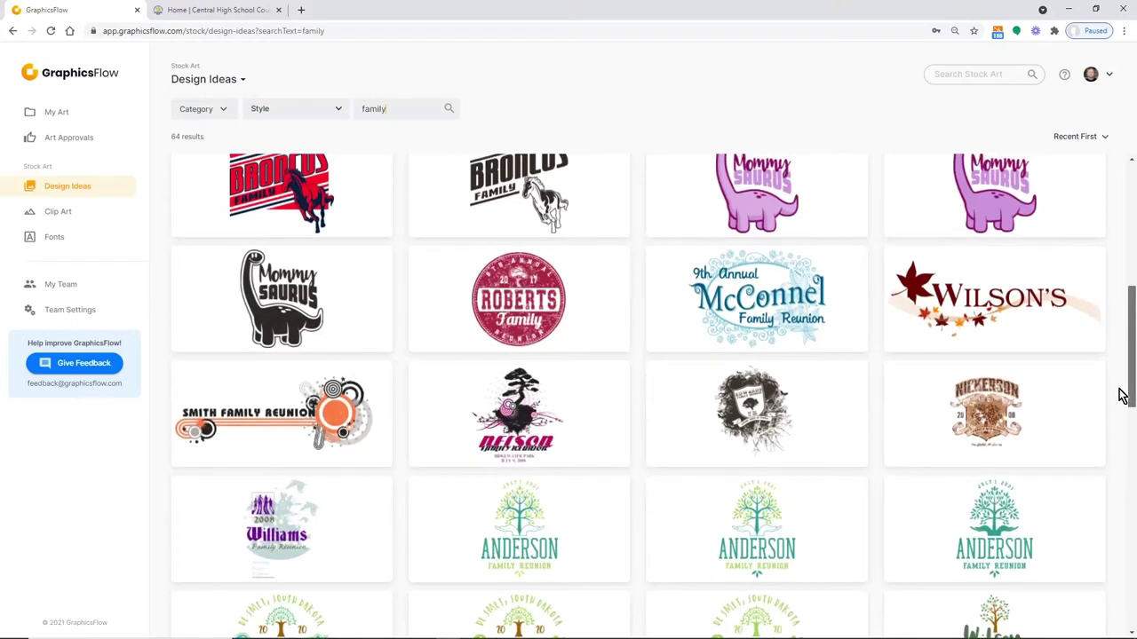
{"action": "scroll", "coordinate": [1120, 391], "scroll_direction": "up", "scroll_amount": 1}
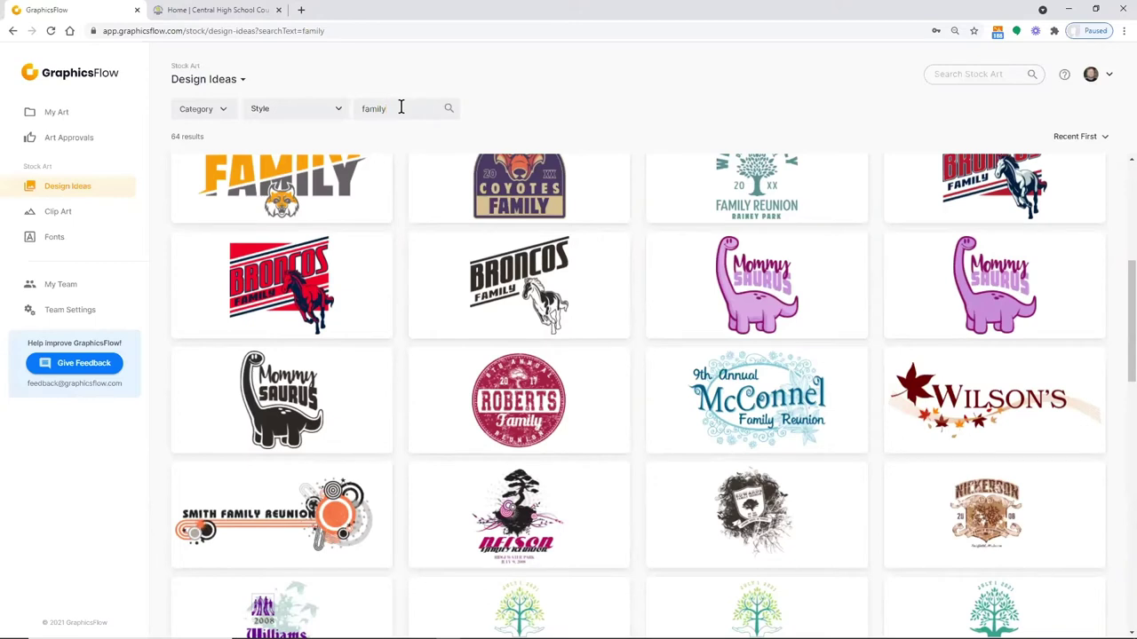
Replace the search with 'reunion' to list 61 designs, including Johnson Family and The Millers
{"action": "left_click_drag", "start_coordinate": [401, 107], "coordinate": [347, 109]}
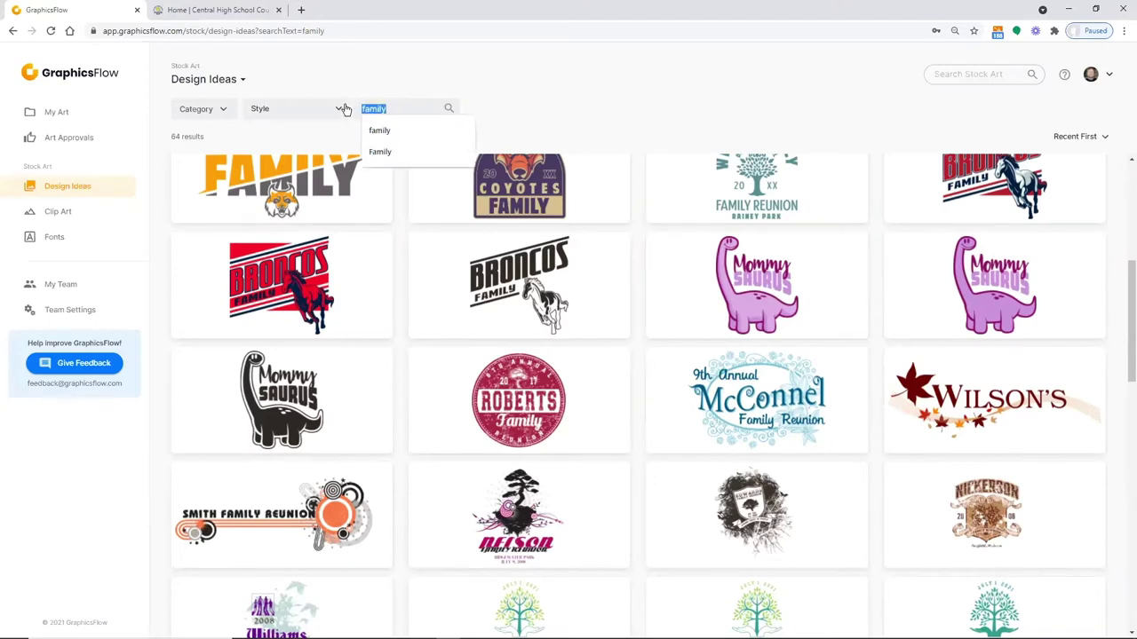
{"action": "type", "text": "reunion"}
{"action": "key", "text": "Return"}
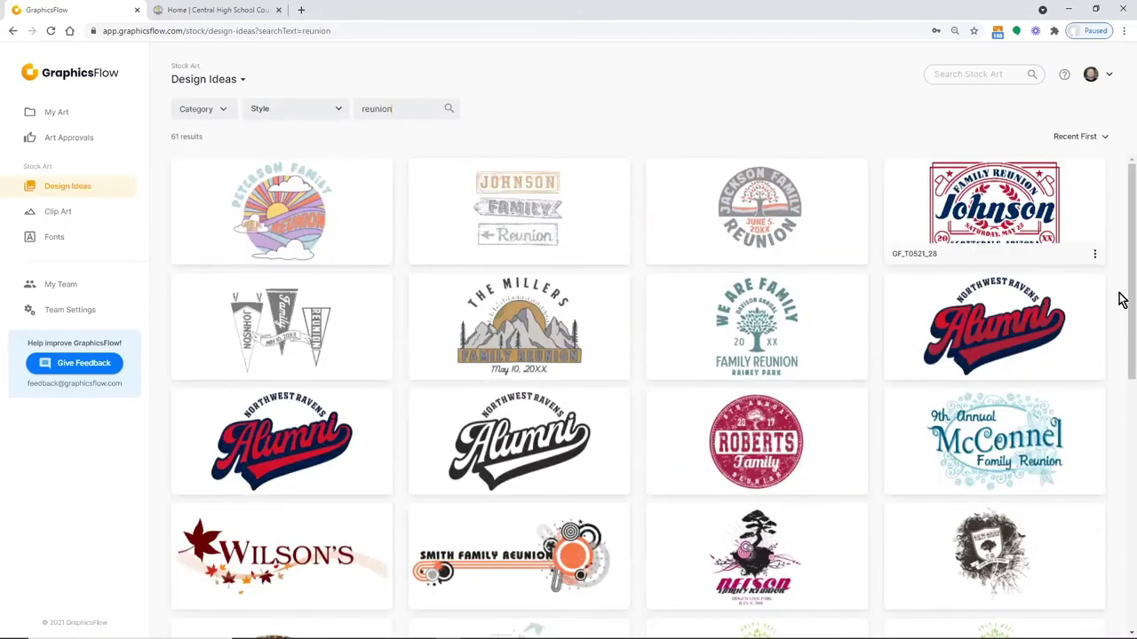
{"action": "scroll", "coordinate": [1121, 319], "scroll_direction": "down", "scroll_amount": 3}
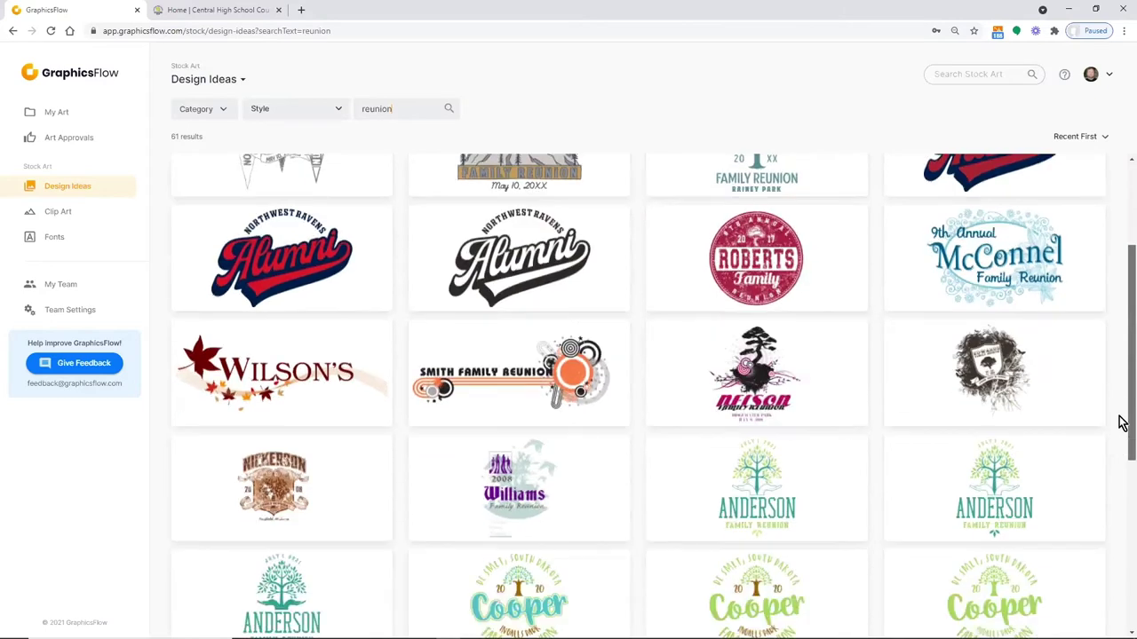
{"action": "scroll", "coordinate": [1121, 423], "scroll_direction": "down", "scroll_amount": 5}
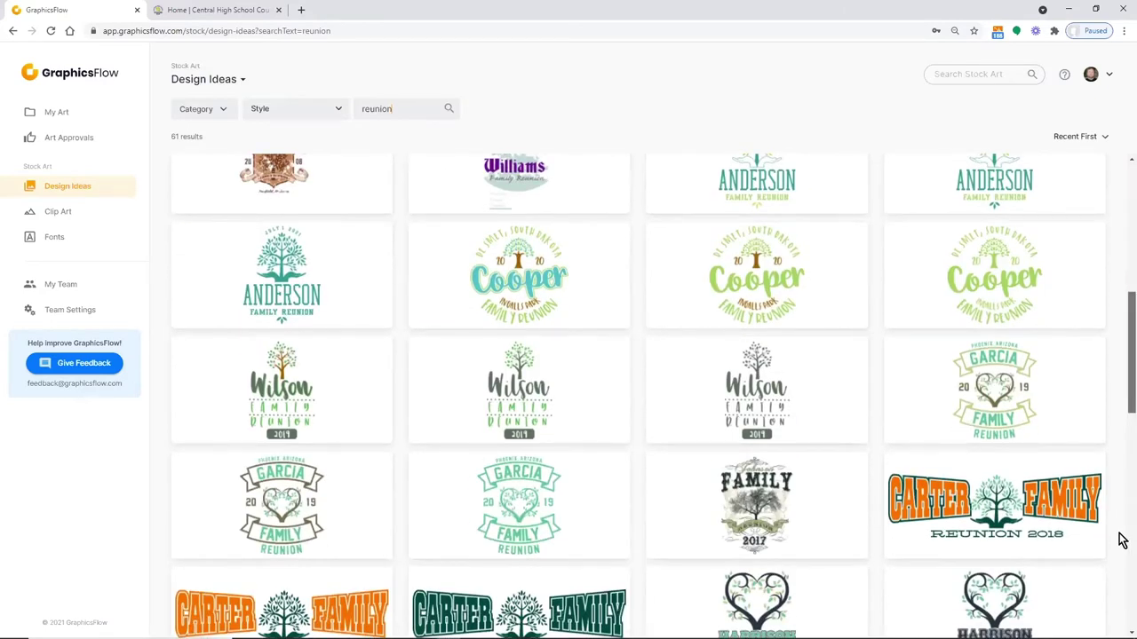
{"action": "scroll", "coordinate": [1120, 497], "scroll_direction": "up", "scroll_amount": 10}
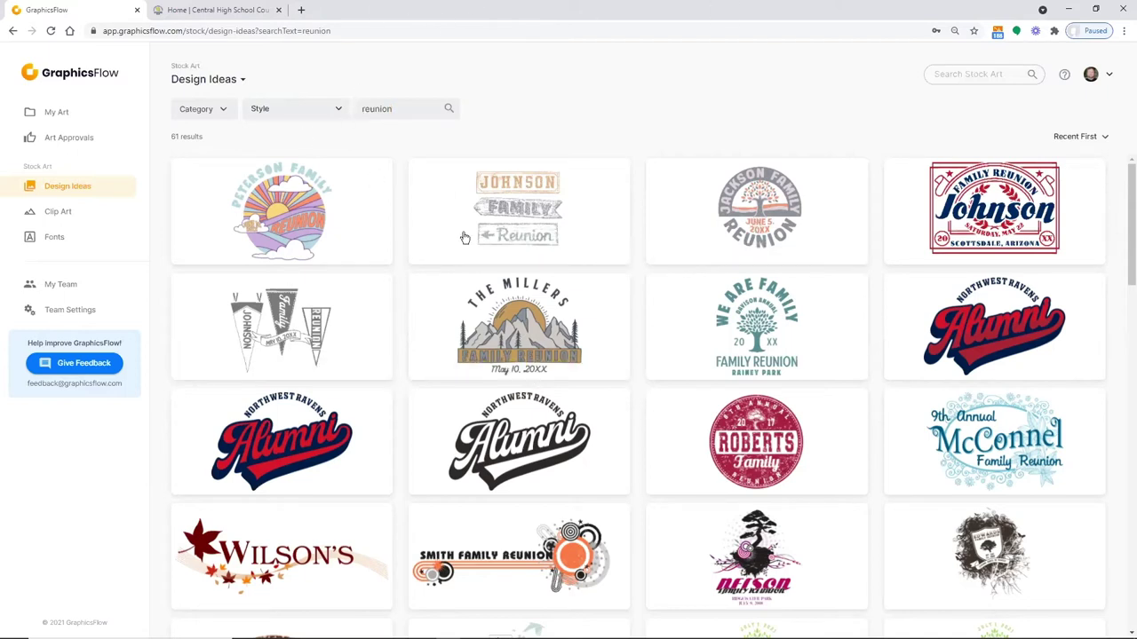
Create a new art approval titled 'Johnson Family Reunion Concepts' and bring up its collaborator invite
{"action": "left_click", "coordinate": [75, 143]}
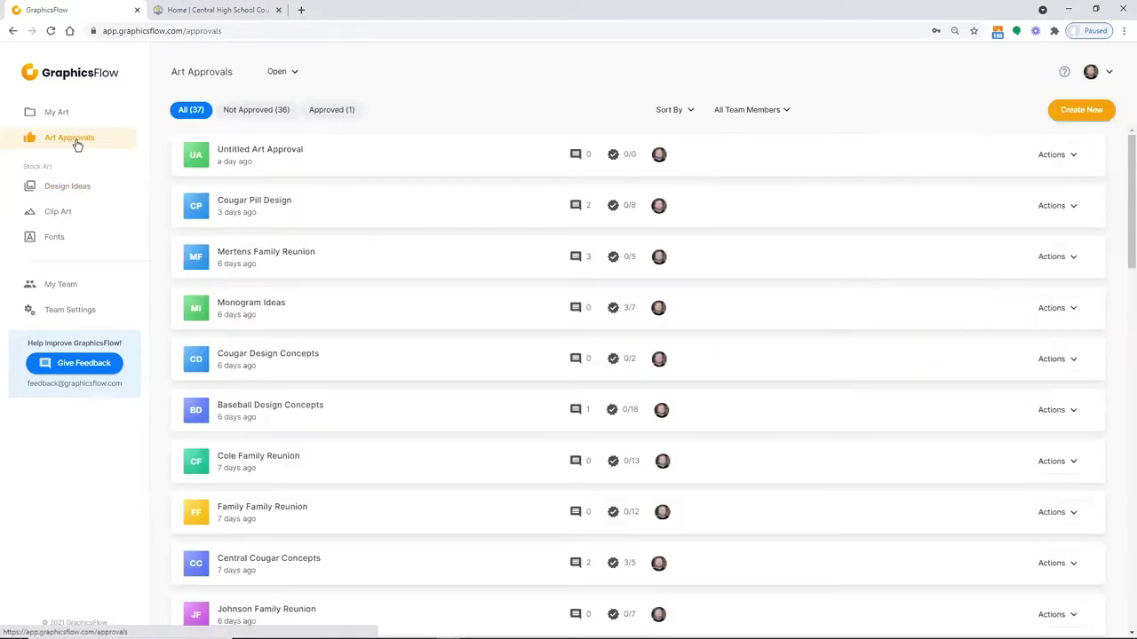
{"action": "left_click", "coordinate": [1050, 114]}
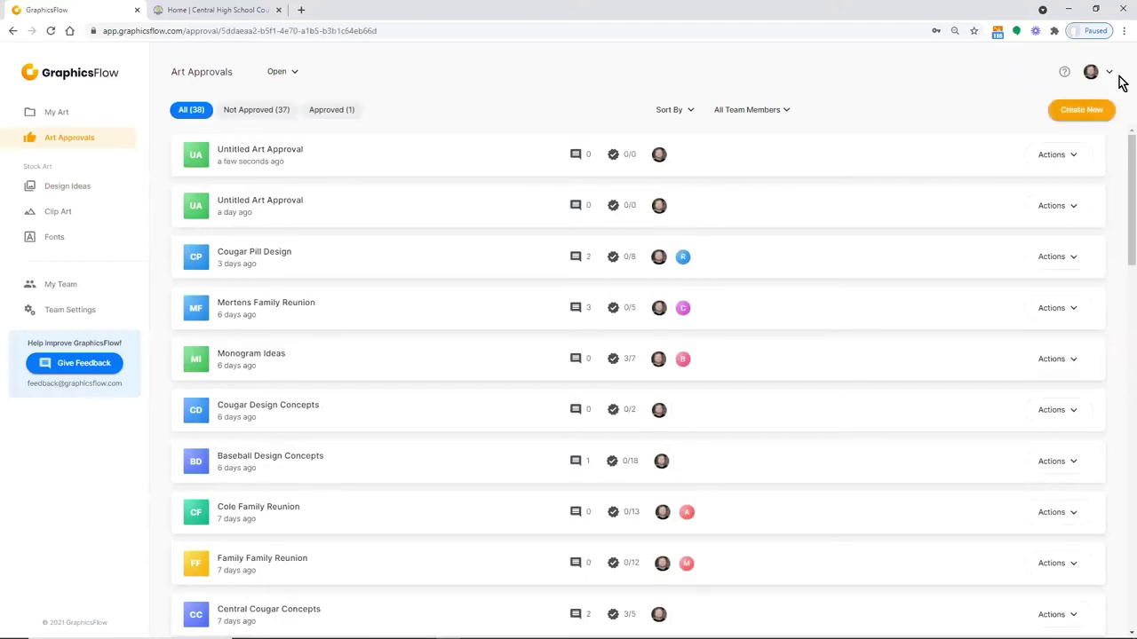
{"action": "left_click", "coordinate": [533, 233]}
{"action": "type", "text": "Joh"}
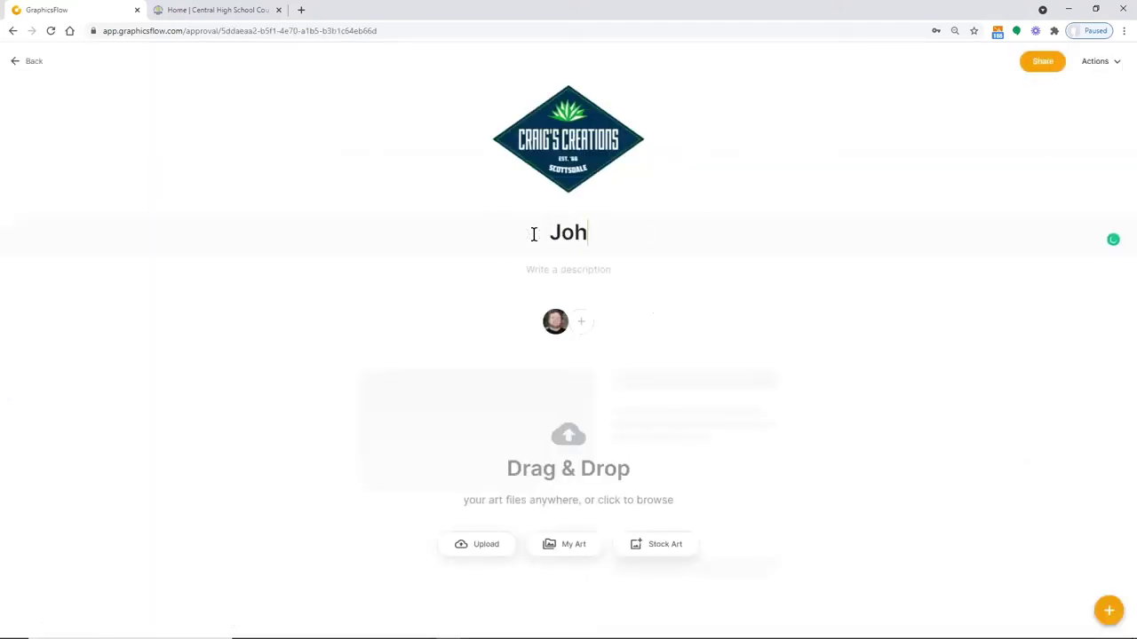
{"action": "type", "text": "nson Fam"}
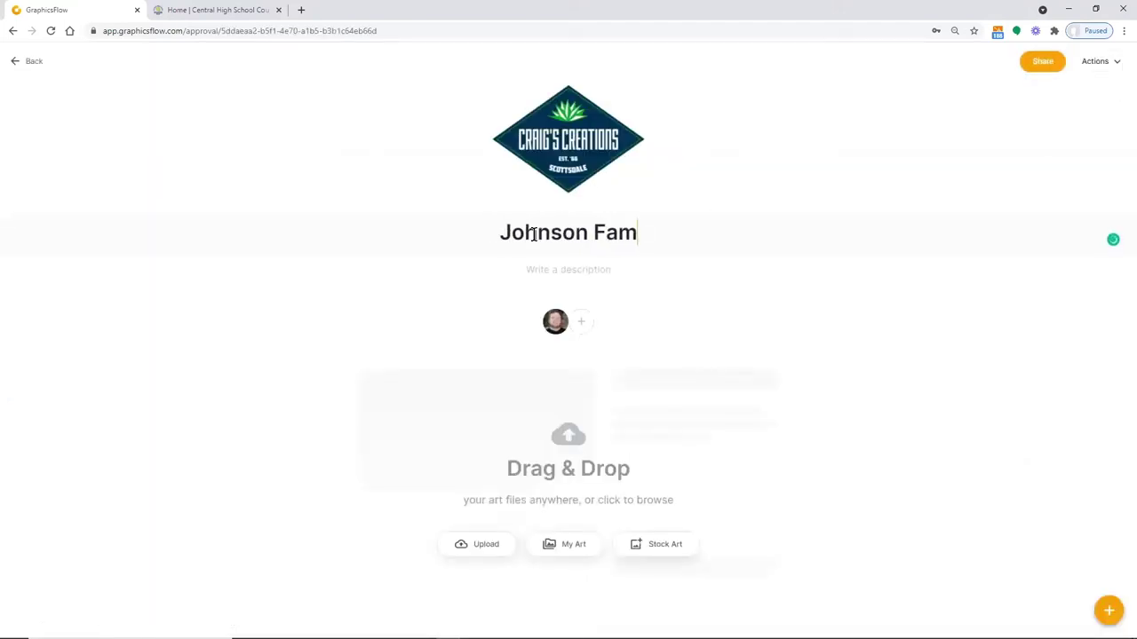
{"action": "type", "text": "ily Reunion"}
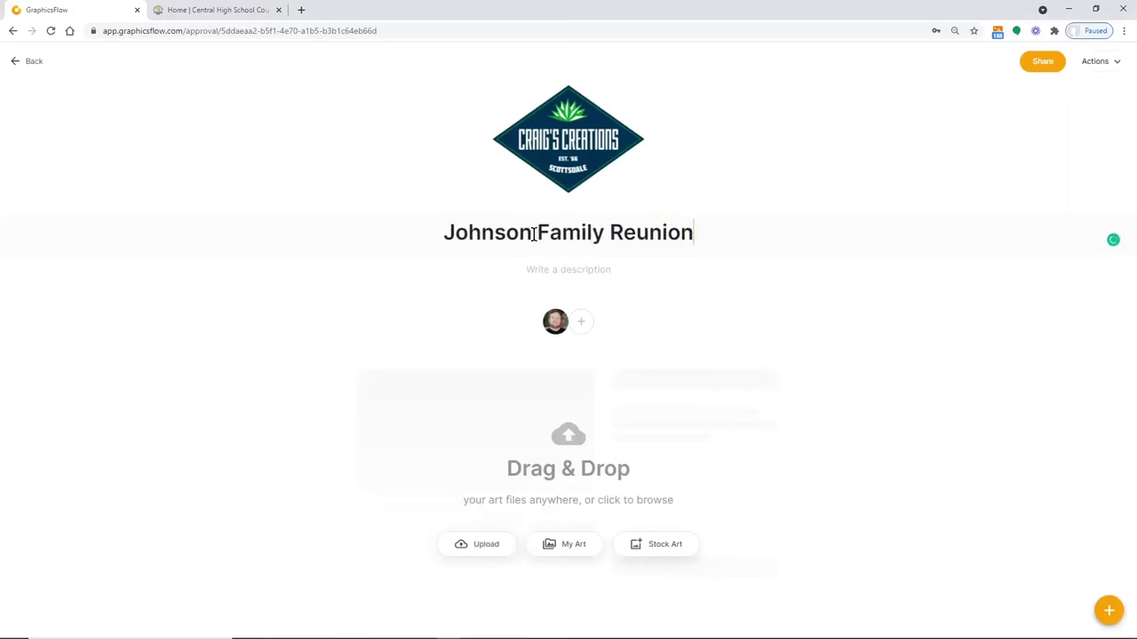
{"action": "type", "text": " Concepts"}
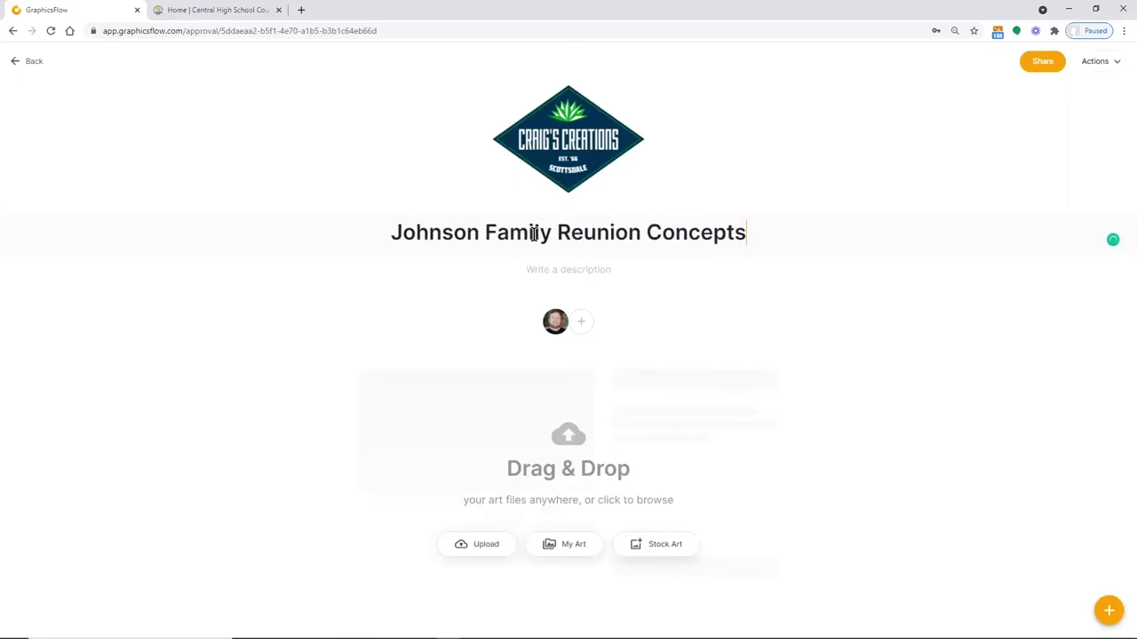
{"action": "left_click", "coordinate": [579, 322]}
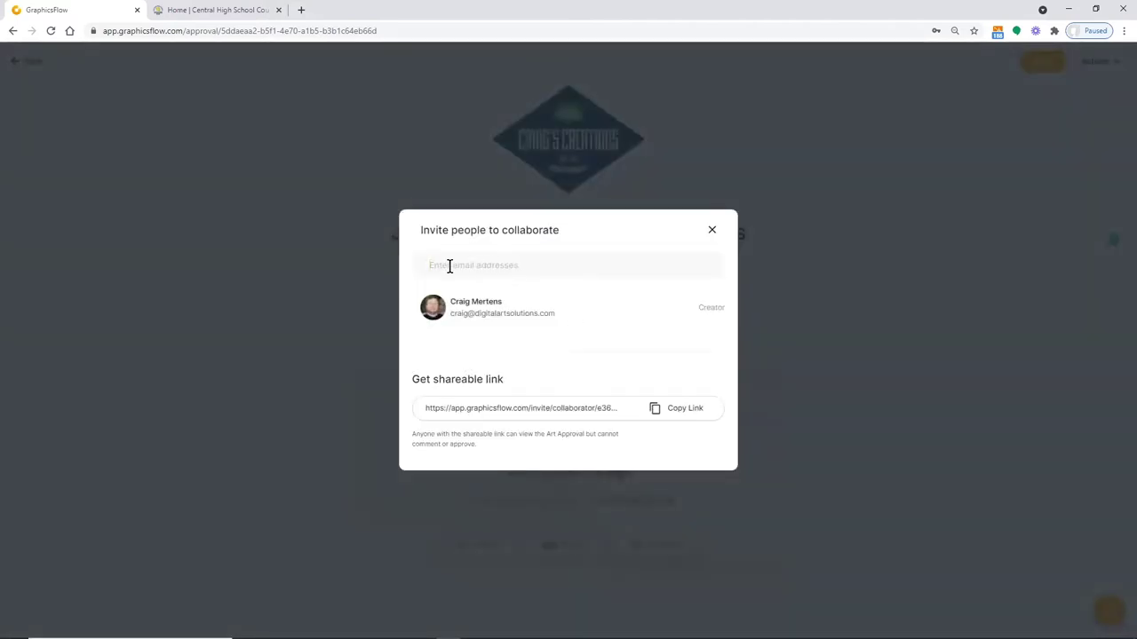
Invite the collaborator by e-mail with a note asking them to comment on the design concepts
{"action": "left_click", "coordinate": [449, 266]}
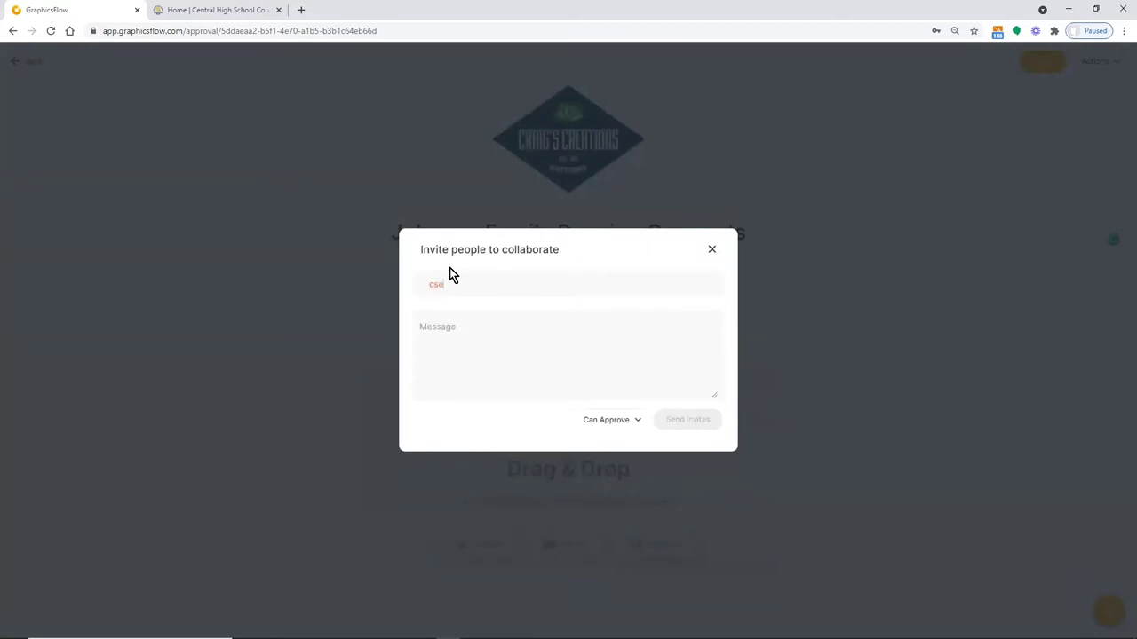
{"action": "left_click", "coordinate": [447, 333]}
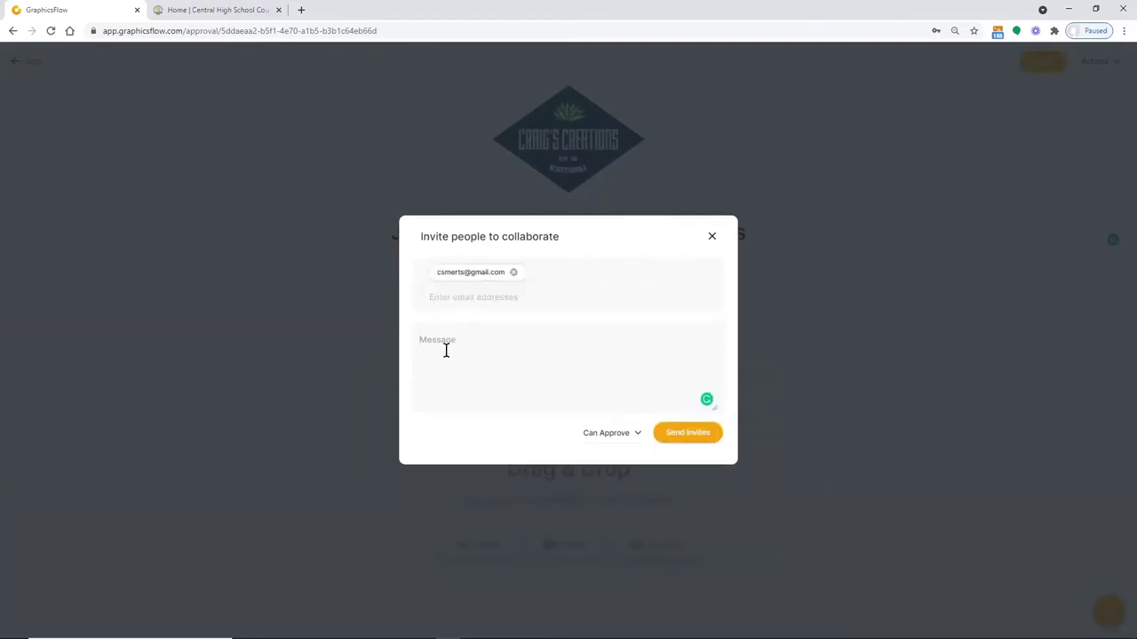
{"action": "type", "text": "Here are some design concepts, just make a comment a"}
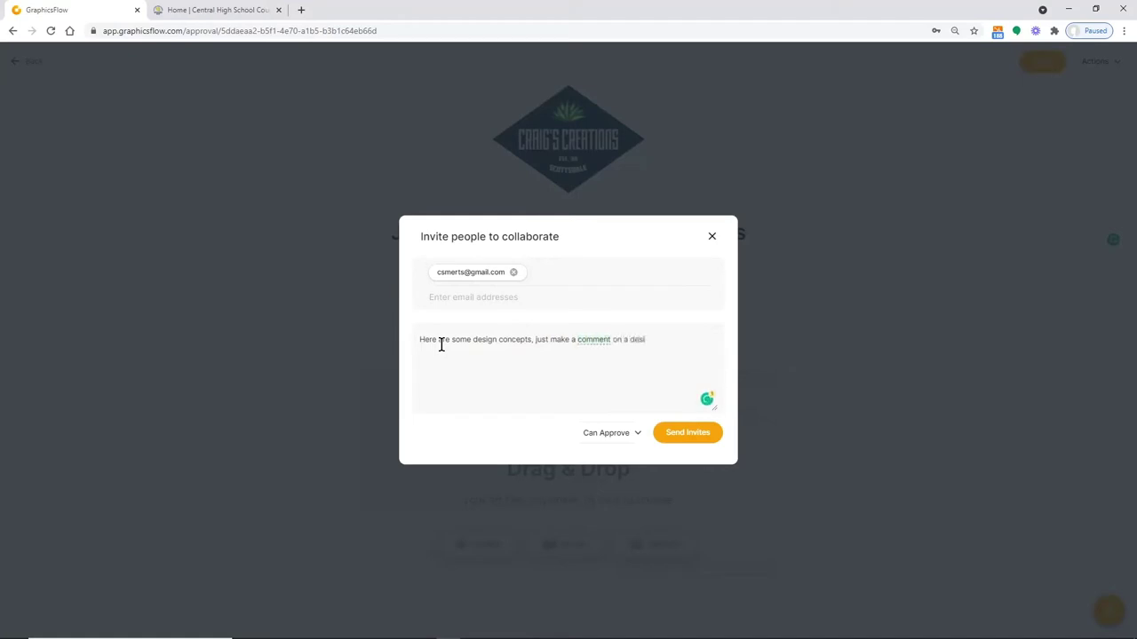
{"action": "type", "text": "n a design you woul"}
{"action": "type", "text": " to mock up"}
{"action": "left_click", "coordinate": [676, 434]}
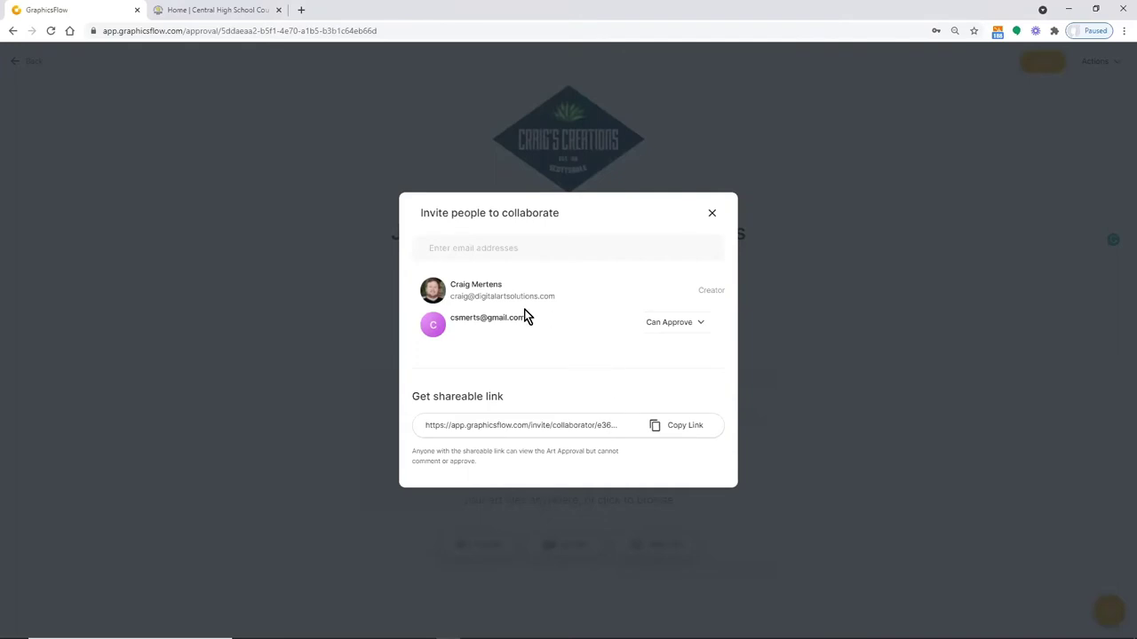
Confirm the new collaborator keeps Can Approve permission and close the invite dialog
{"action": "left_click", "coordinate": [703, 322]}
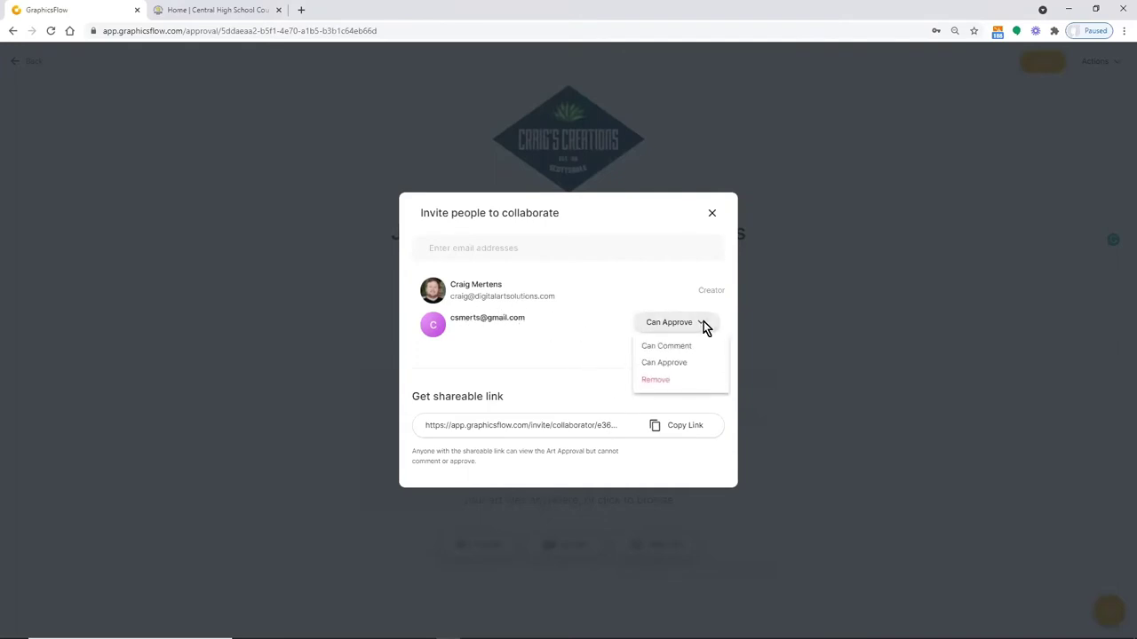
{"action": "left_click", "coordinate": [519, 340]}
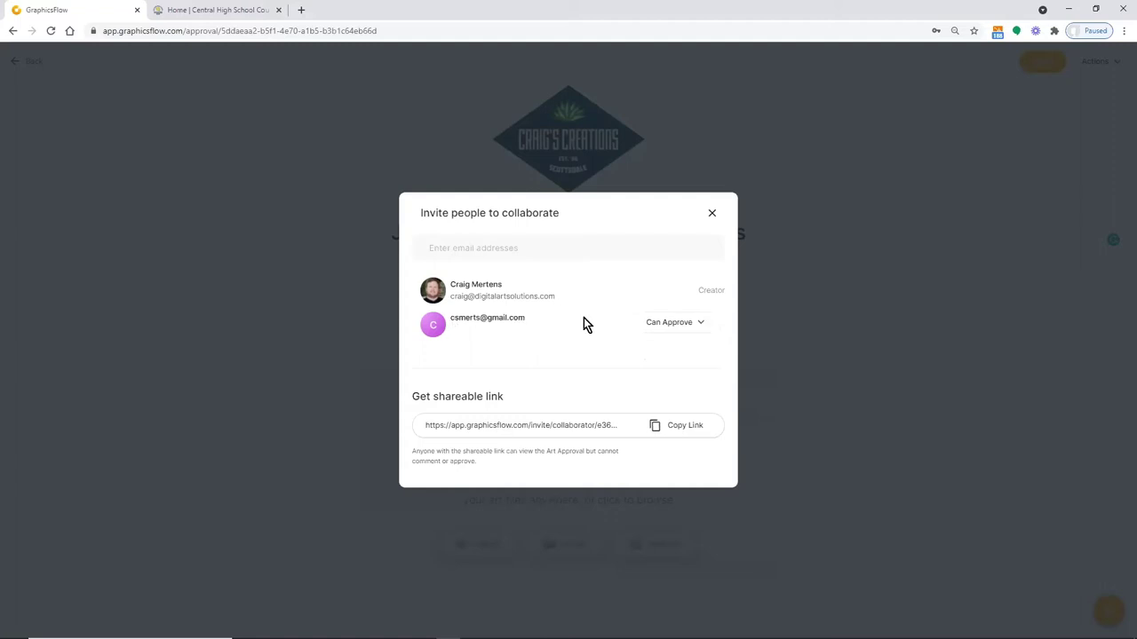
{"action": "left_click", "coordinate": [711, 215]}
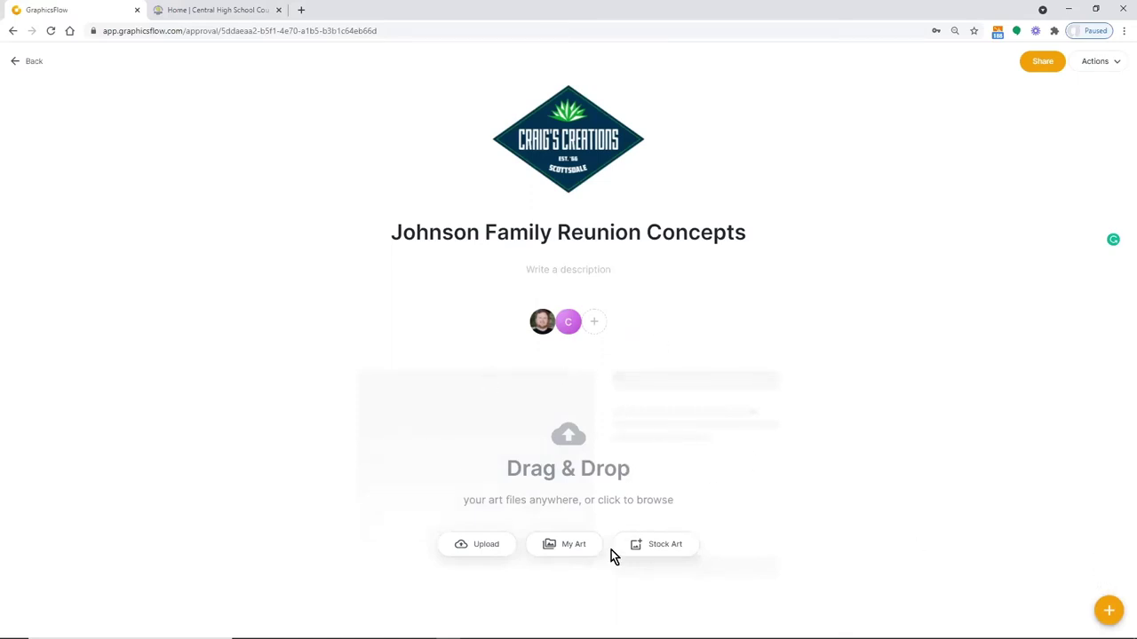
Filter the Stock Art library for 'reunion' designs
{"action": "left_click", "coordinate": [667, 545]}
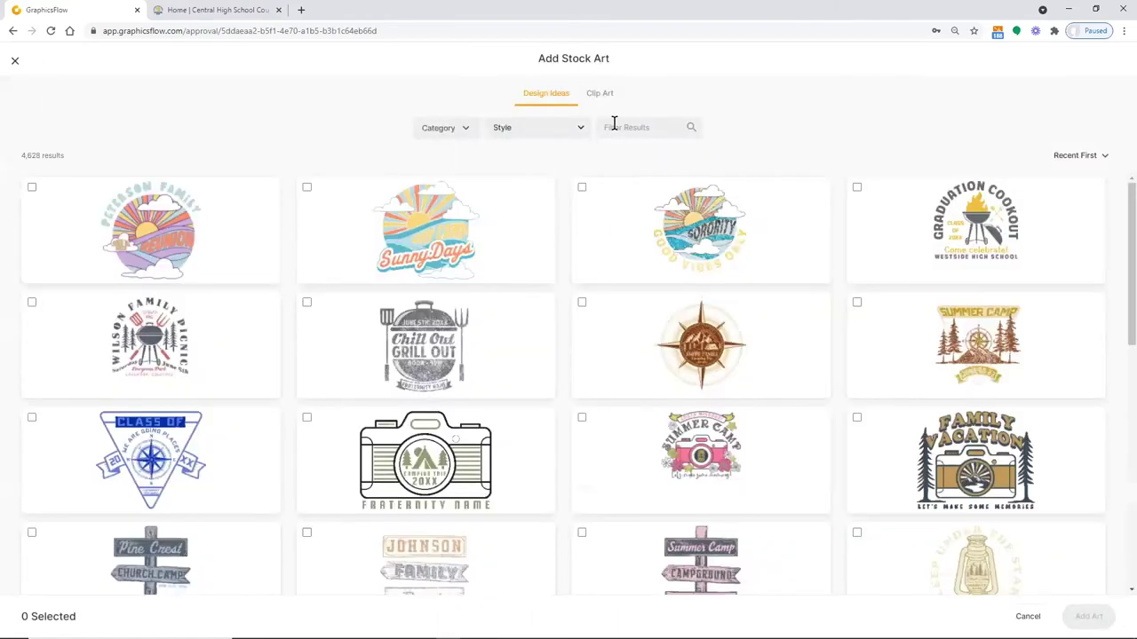
{"action": "left_click", "coordinate": [607, 128]}
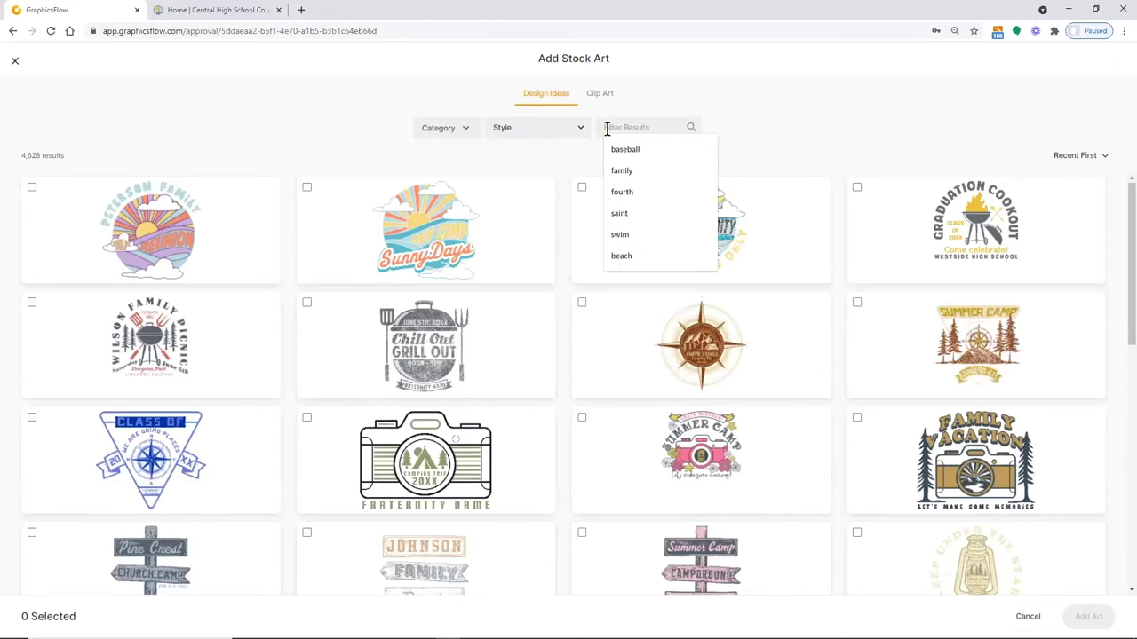
{"action": "type", "text": "reunion"}
{"action": "key", "text": "Return"}
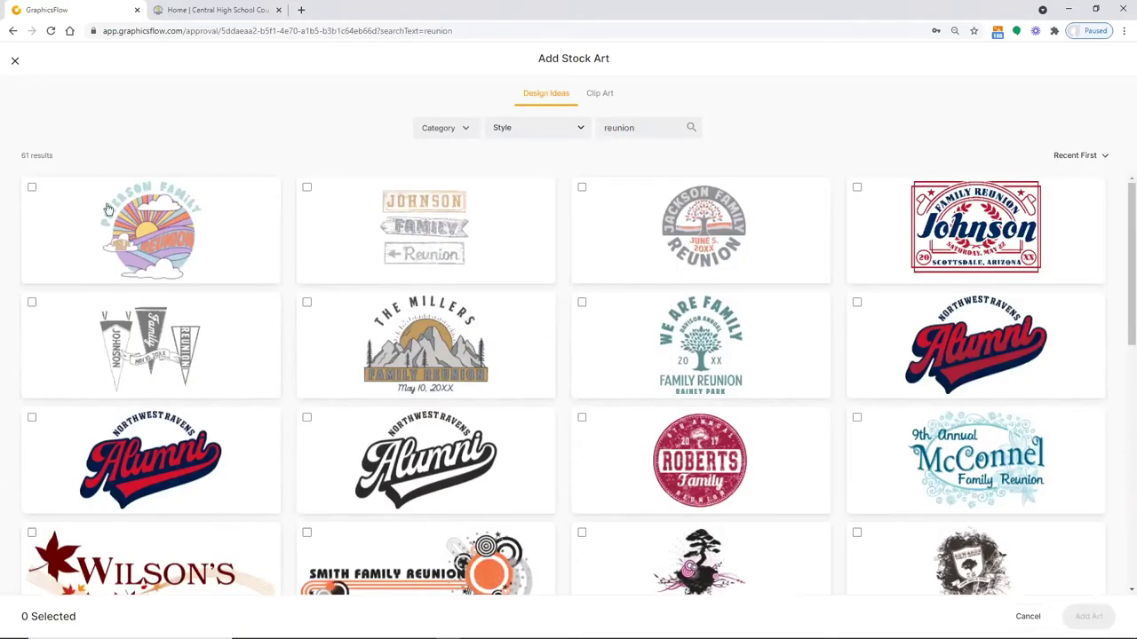
Add eight reunion designs, including Peterson, Johnson, Jackson, Millers and McConnel family ones, to the approval
{"action": "left_click", "coordinate": [31, 187]}
{"action": "left_click", "coordinate": [307, 186]}
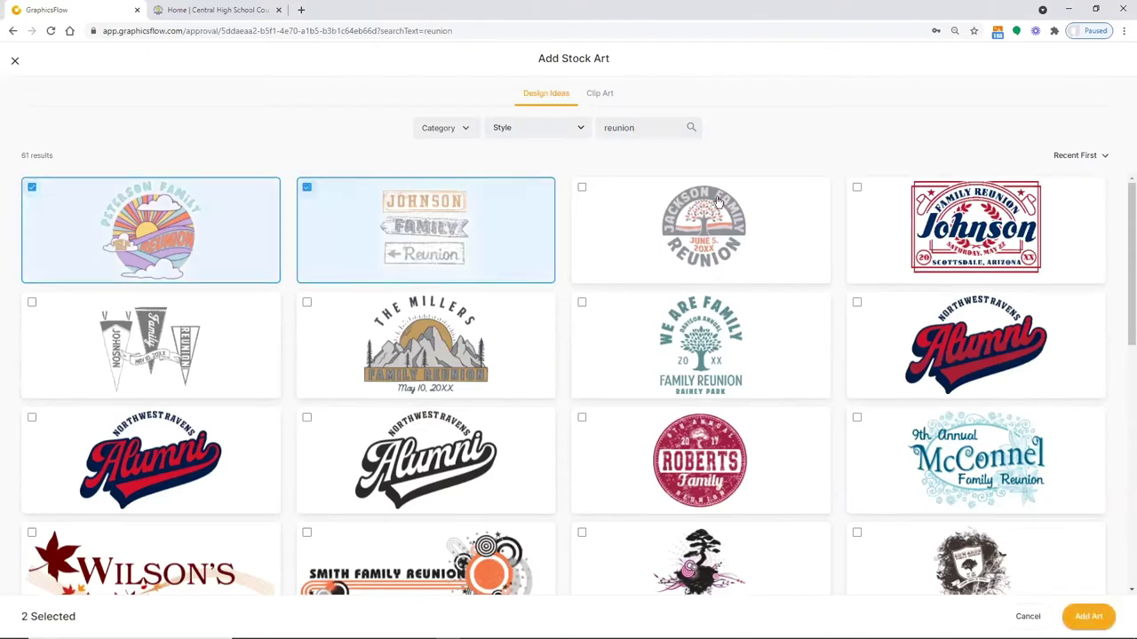
{"action": "left_click", "coordinate": [582, 186]}
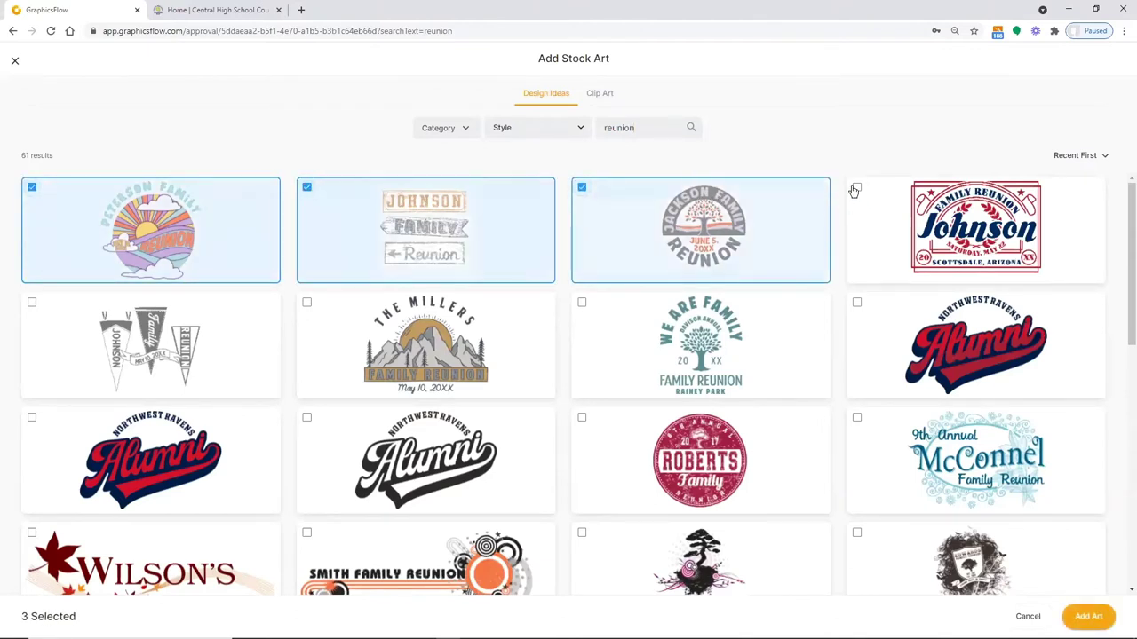
{"action": "left_click", "coordinate": [855, 188]}
{"action": "left_click", "coordinate": [582, 303]}
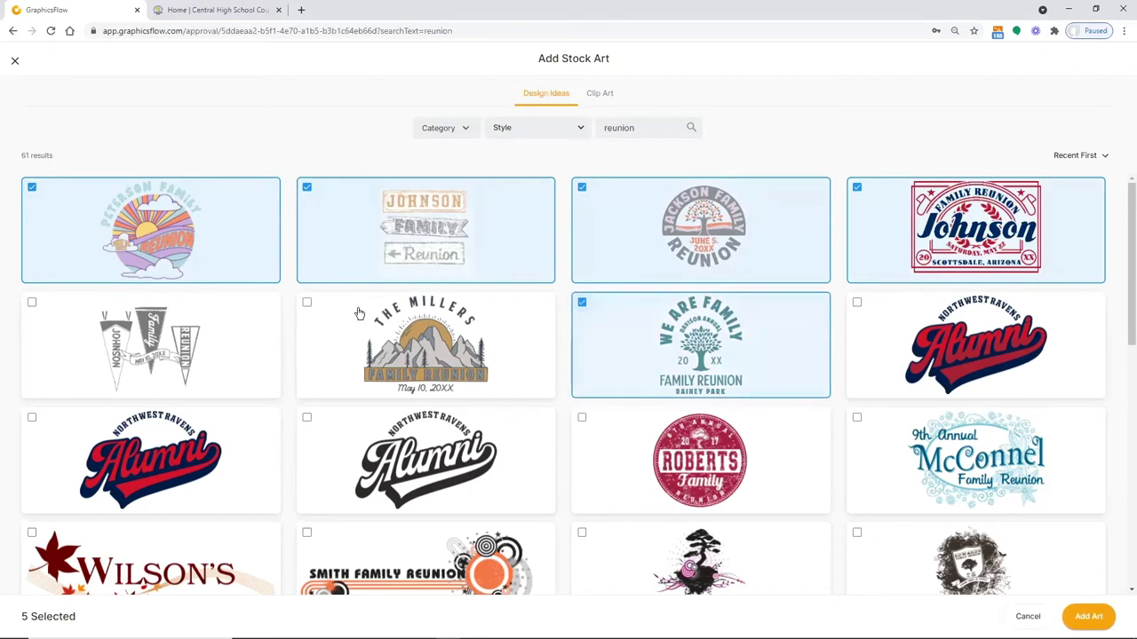
{"action": "left_click", "coordinate": [307, 303]}
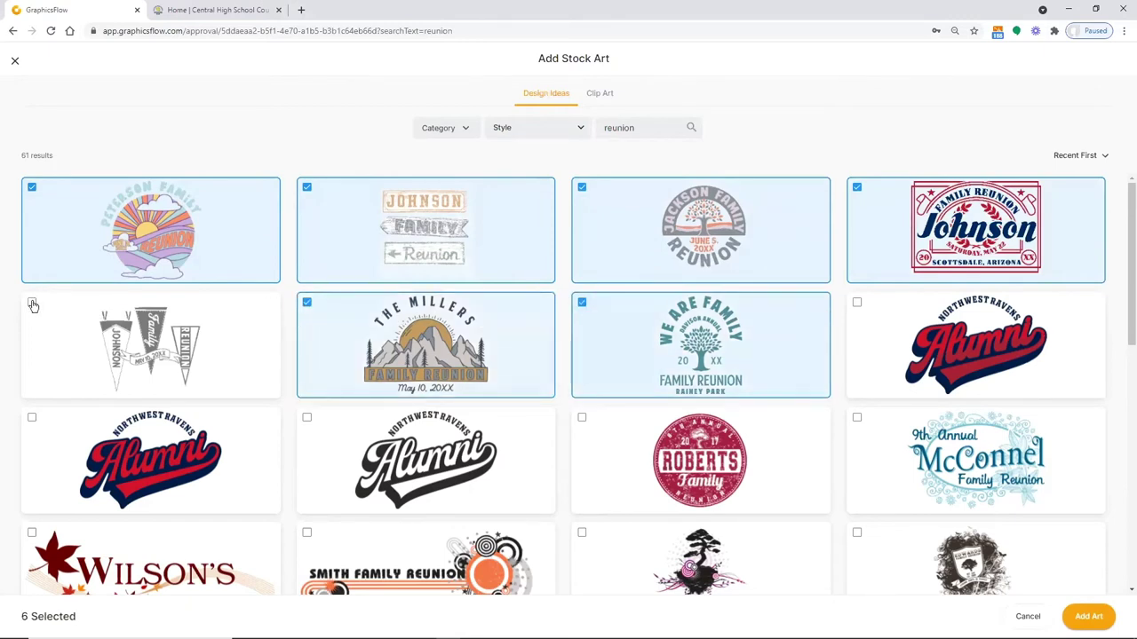
{"action": "left_click", "coordinate": [32, 304]}
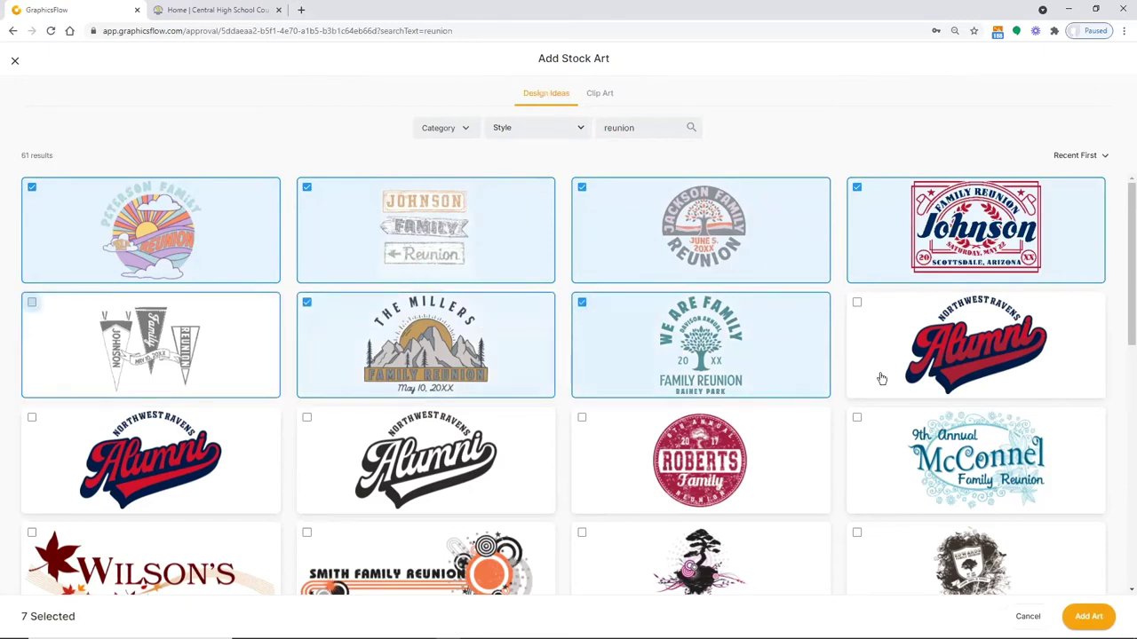
{"action": "left_click", "coordinate": [898, 458]}
{"action": "left_click", "coordinate": [1089, 617]}
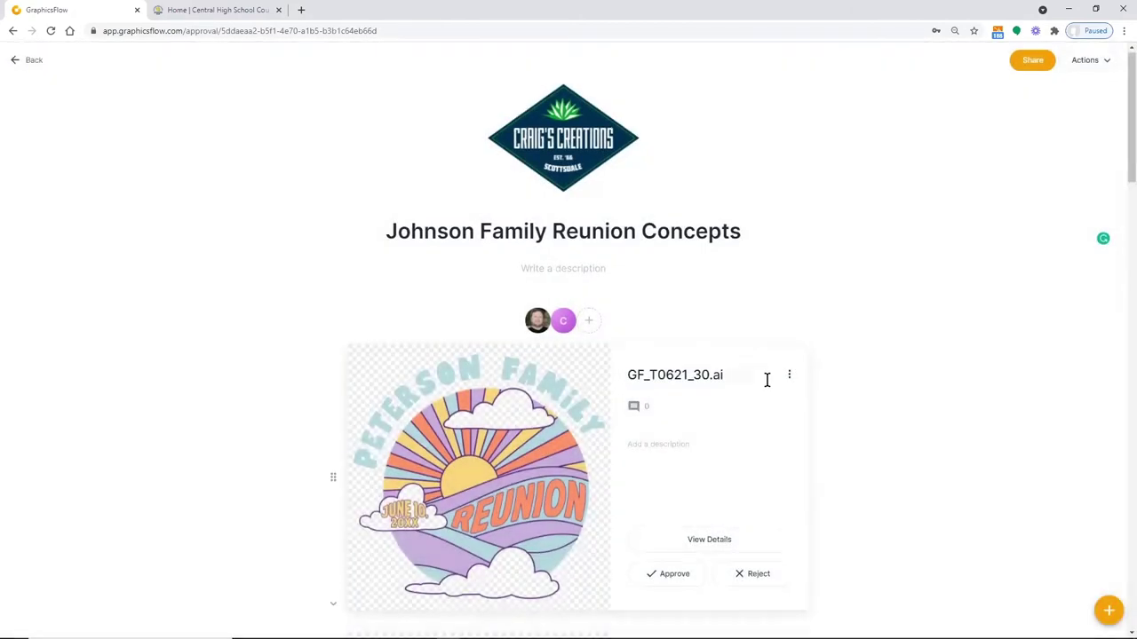
Scroll through the added art and open the GF_T0621_30.ai detail page
{"action": "scroll", "coordinate": [766, 380], "scroll_direction": "down", "scroll_amount": 5}
{"action": "scroll", "coordinate": [622, 375], "scroll_direction": "up", "scroll_amount": 2}
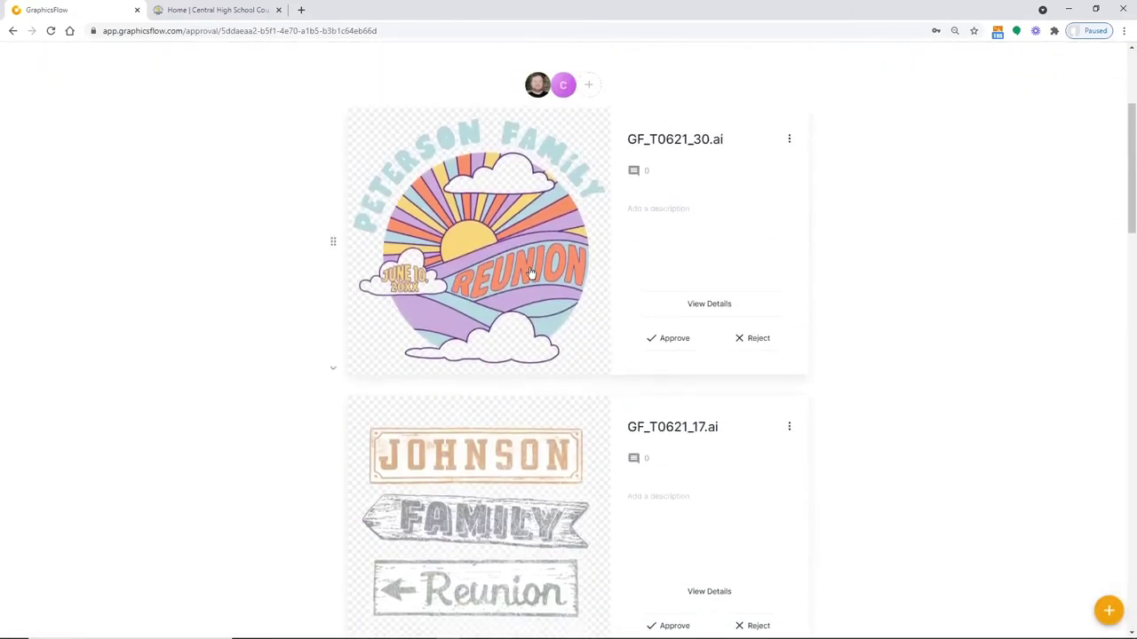
{"action": "scroll", "coordinate": [589, 429], "scroll_direction": "up", "scroll_amount": 2}
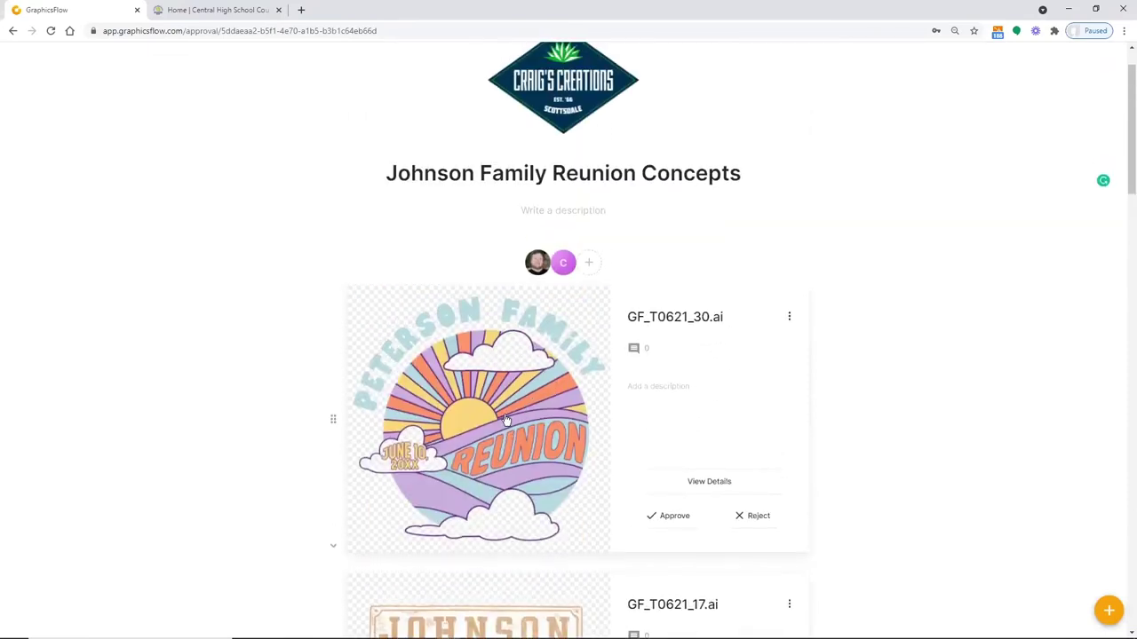
{"action": "left_click", "coordinate": [506, 420]}
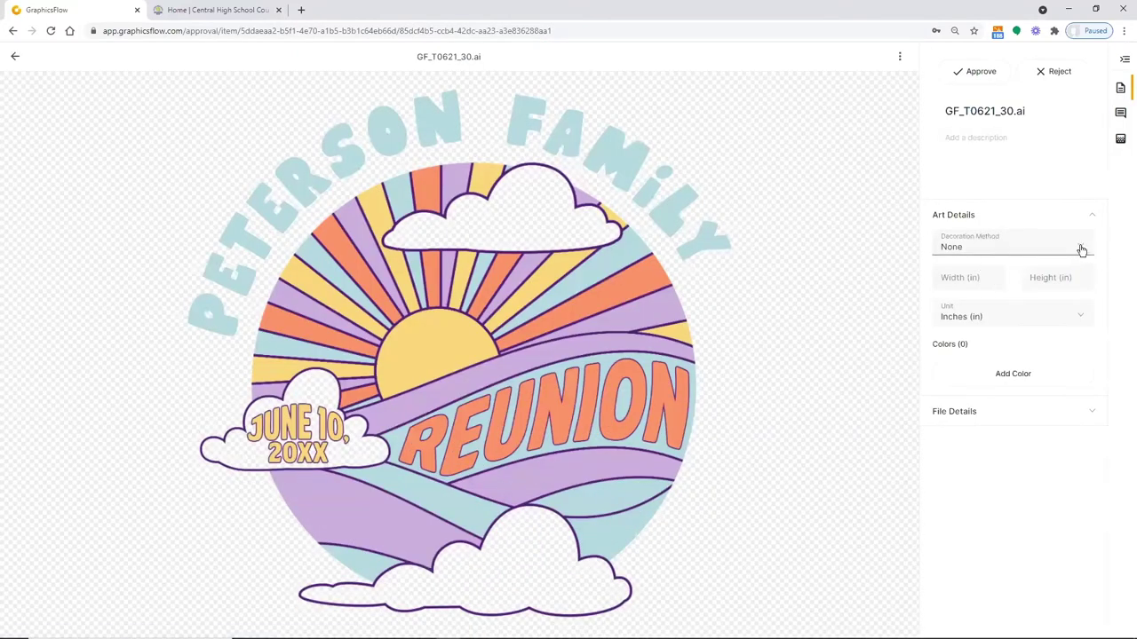
Set GF_T0621_30.ai to Direct to Garment with a pale cream (245, 241, 209) background colour
{"action": "left_click", "coordinate": [1076, 249]}
{"action": "left_click", "coordinate": [966, 299]}
{"action": "left_click", "coordinate": [1121, 140]}
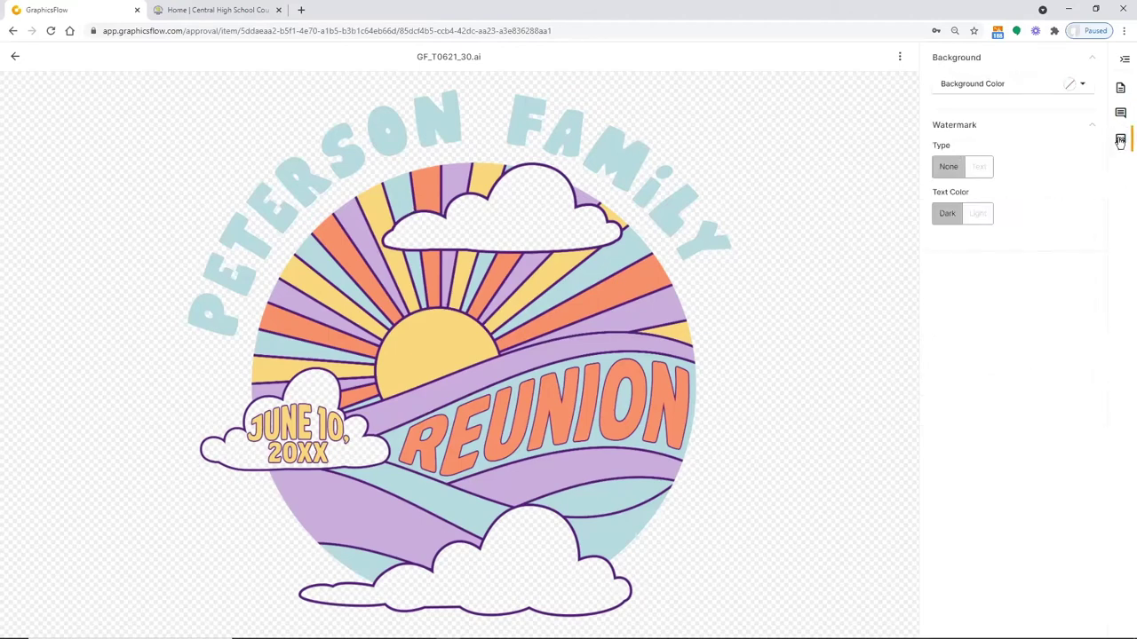
{"action": "left_click", "coordinate": [1082, 83]}
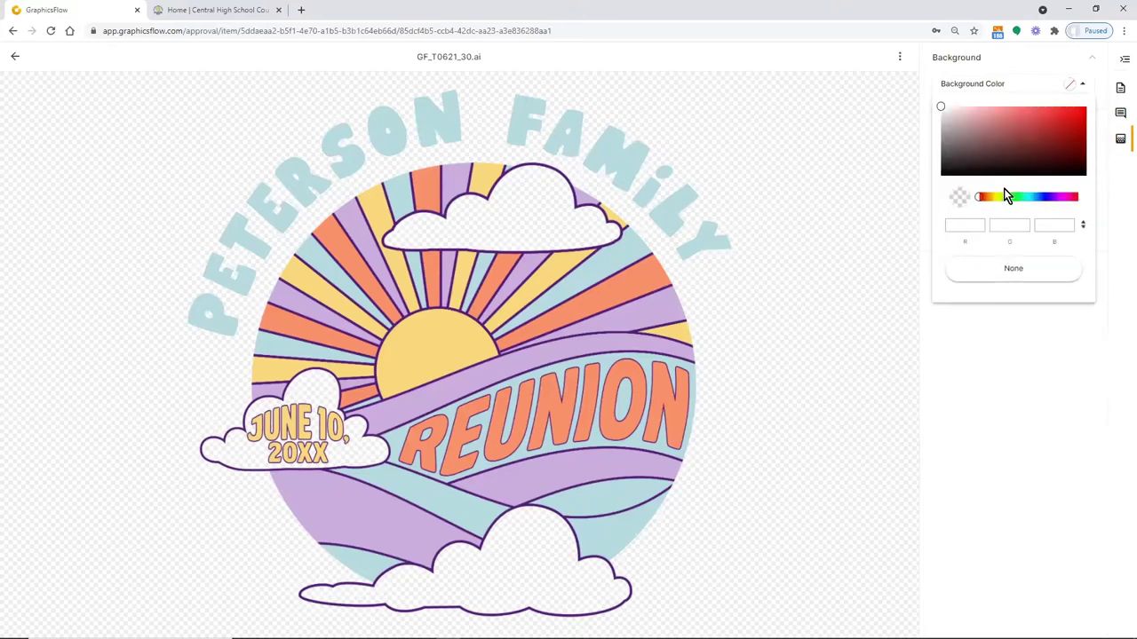
{"action": "left_click_drag", "start_coordinate": [982, 197], "coordinate": [994, 197]}
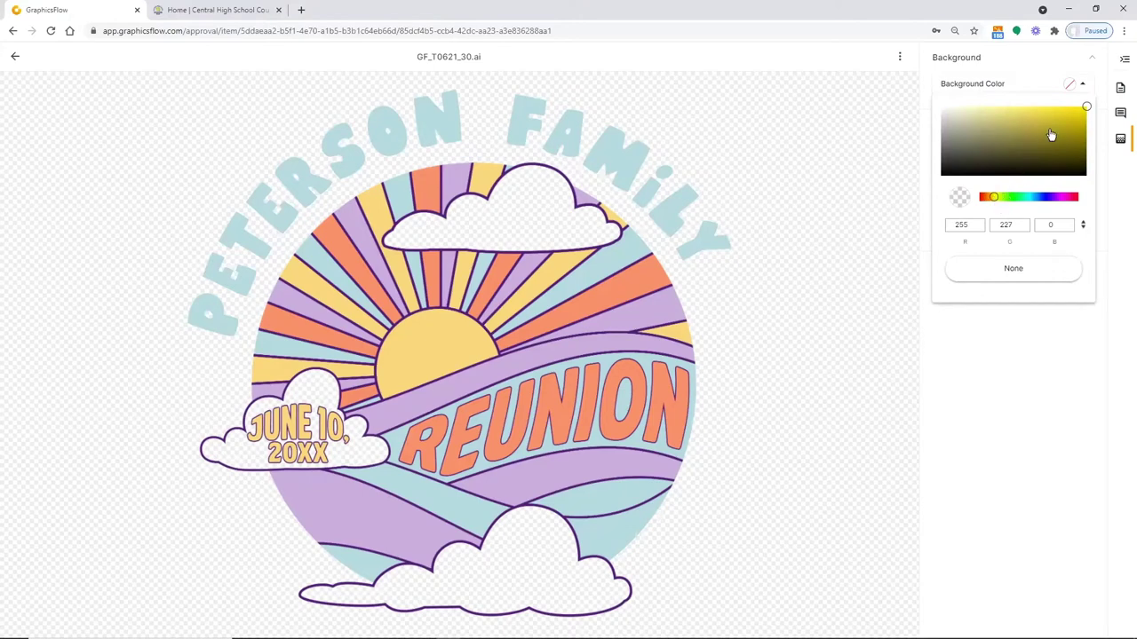
{"action": "left_click_drag", "start_coordinate": [1072, 112], "coordinate": [963, 110]}
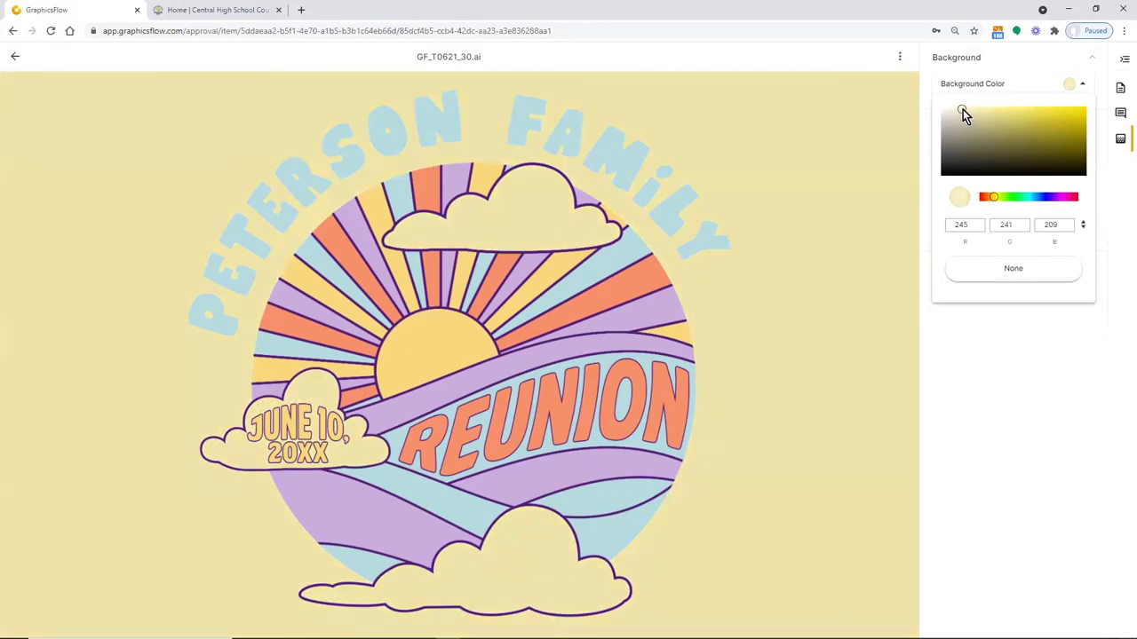
{"action": "left_click", "coordinate": [1063, 448]}
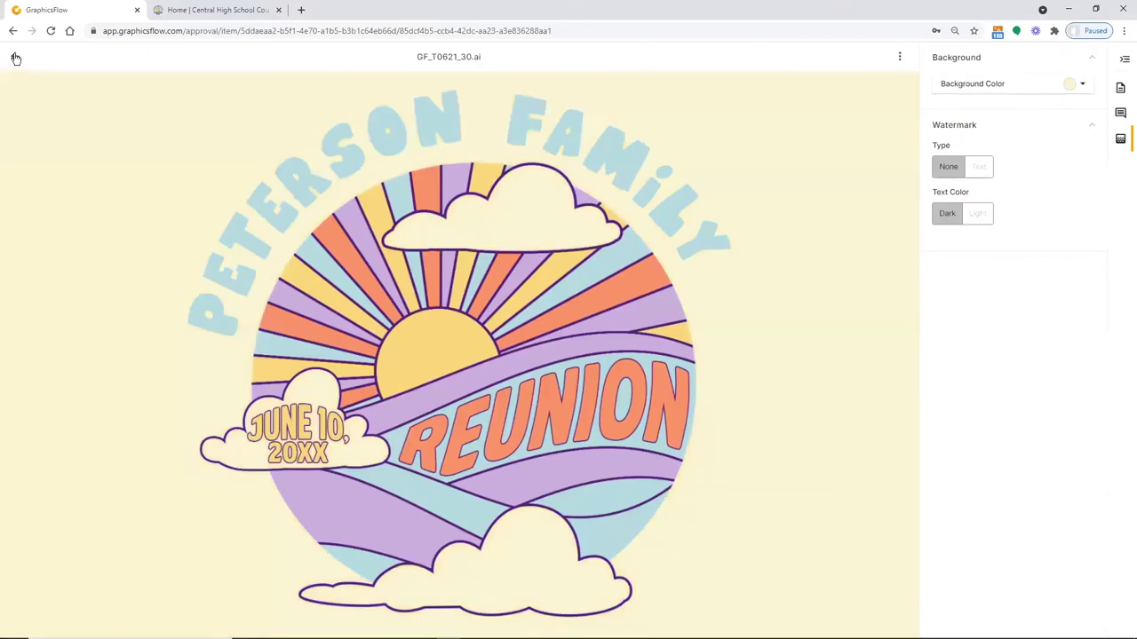
Back on the approval, give GF_T0621_30.ai the description 'This has been a very popular look this year'
{"action": "left_click", "coordinate": [17, 58]}
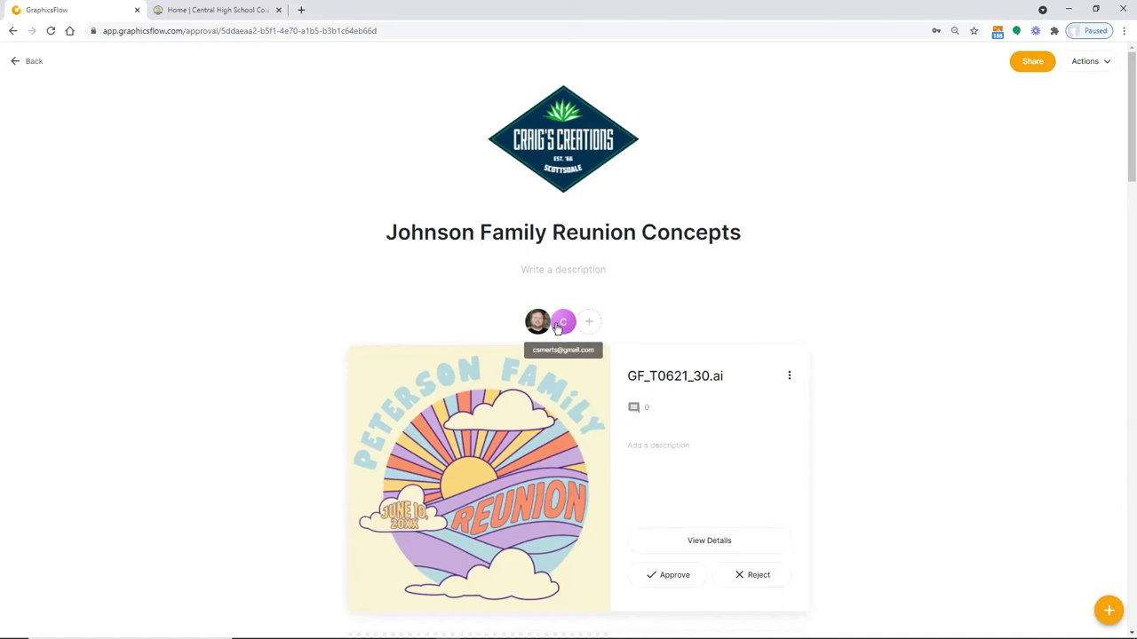
{"action": "left_click", "coordinate": [649, 450]}
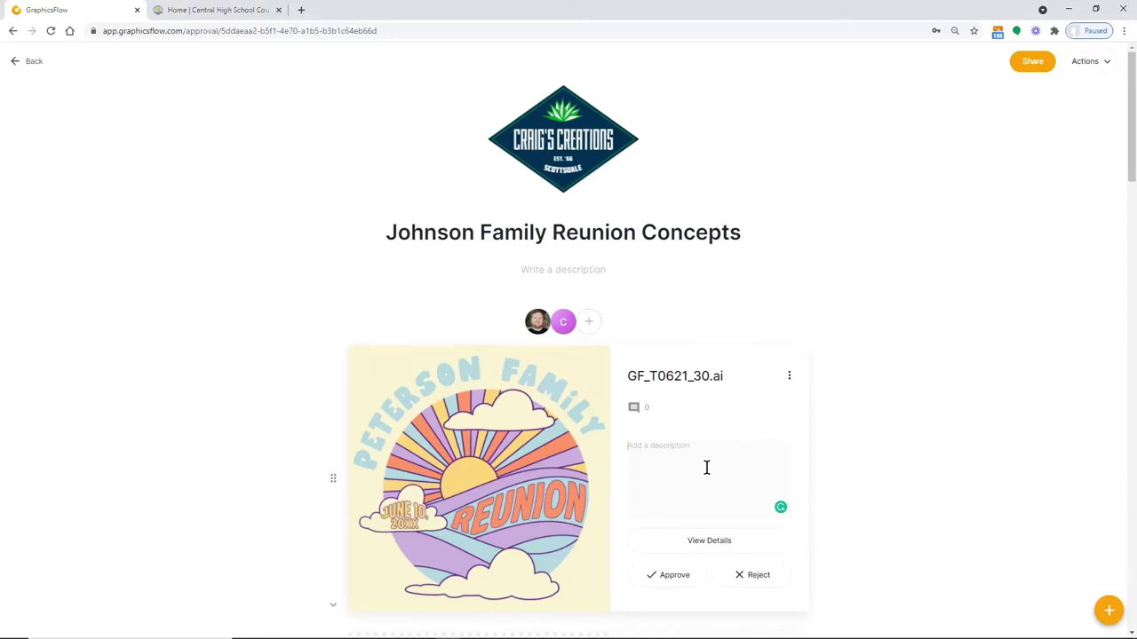
{"action": "type", "text": "This has been a very popular look this year"}
{"action": "scroll", "coordinate": [835, 390], "scroll_direction": "down", "scroll_amount": 2}
{"action": "scroll", "coordinate": [874, 384], "scroll_direction": "down", "scroll_amount": 3}
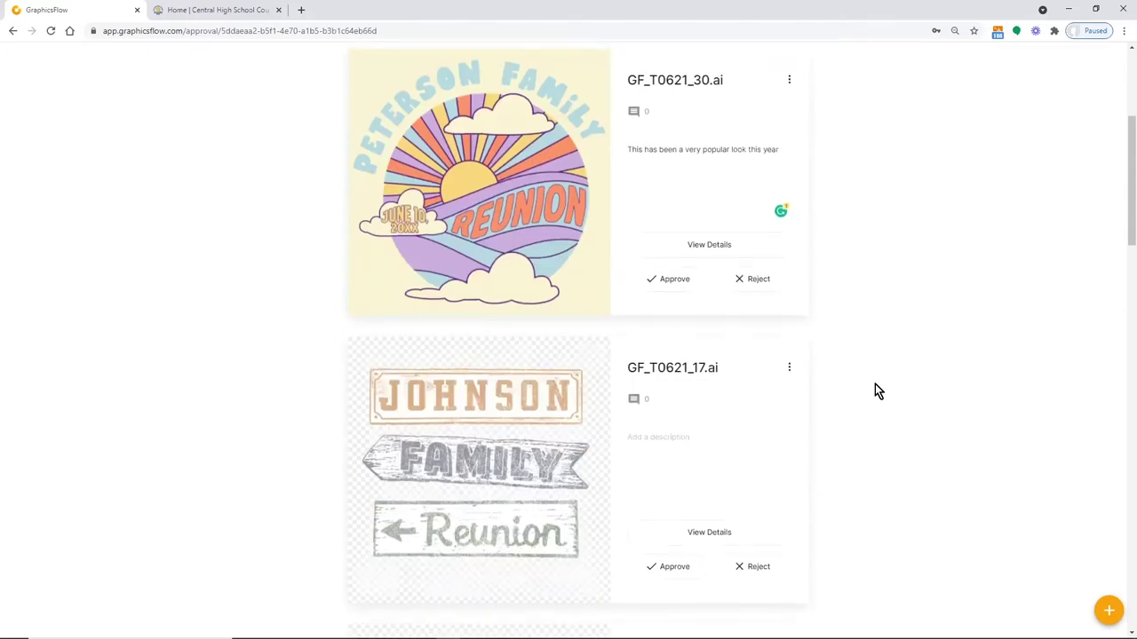
Add the T Shirt and FR Image File from My Art's Family Reunion folder to the approval
{"action": "left_click", "coordinate": [1108, 614]}
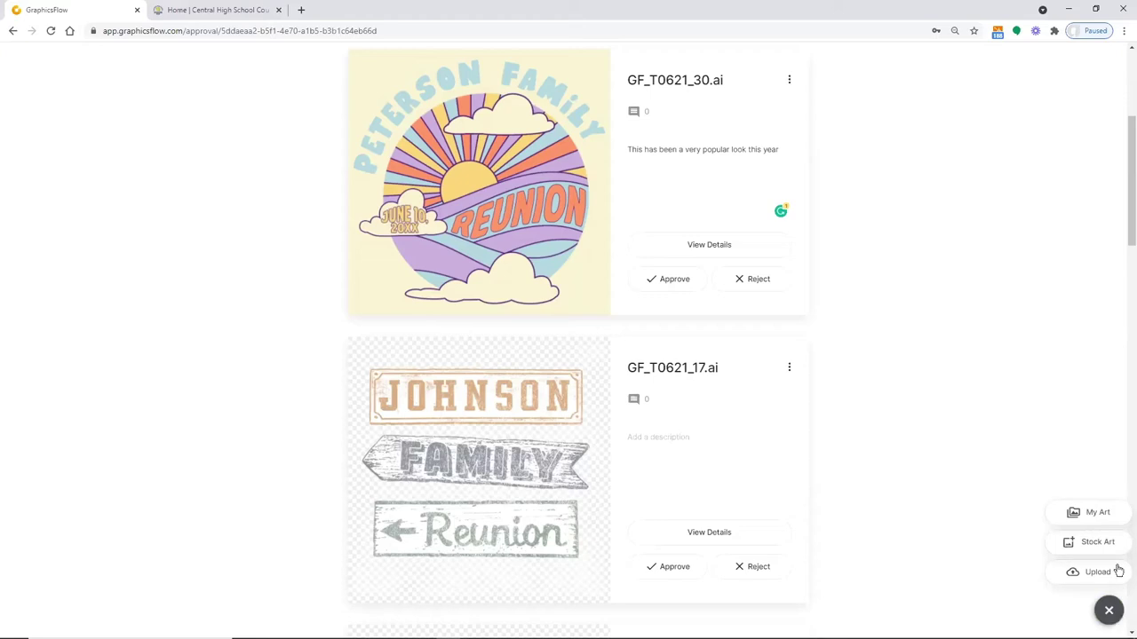
{"action": "left_click", "coordinate": [1081, 517]}
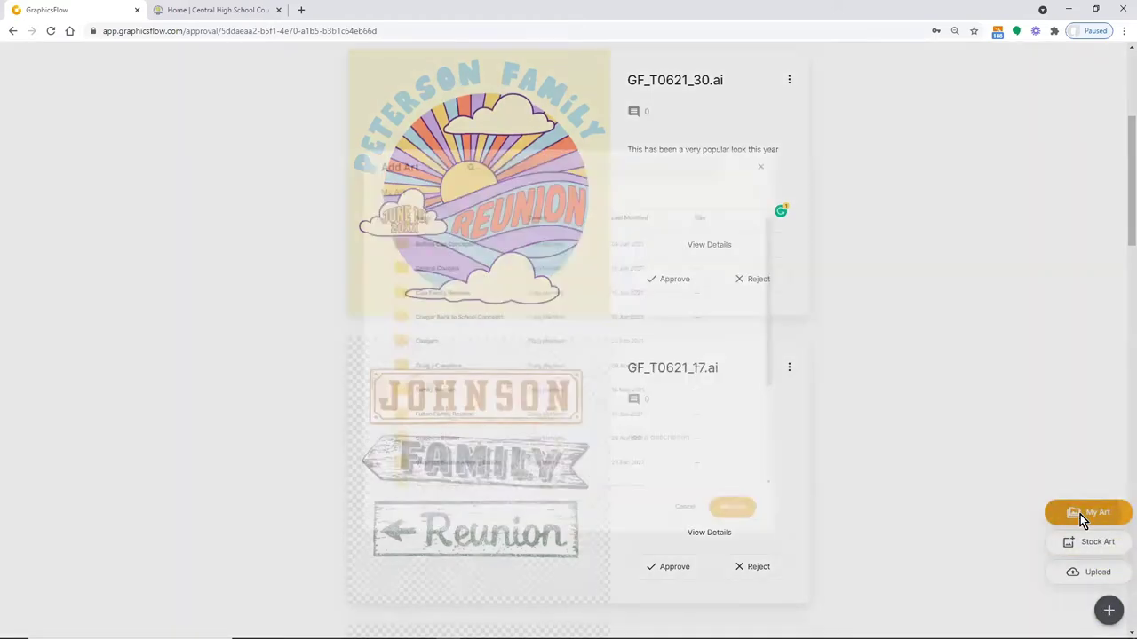
{"action": "left_click", "coordinate": [411, 410]}
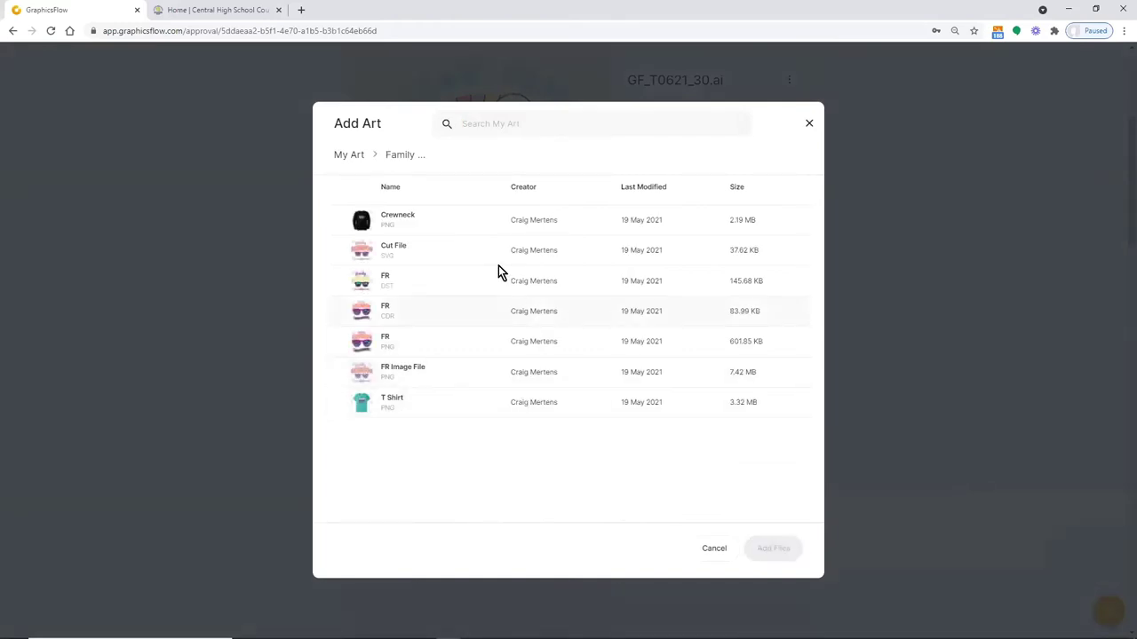
{"action": "left_click", "coordinate": [364, 399]}
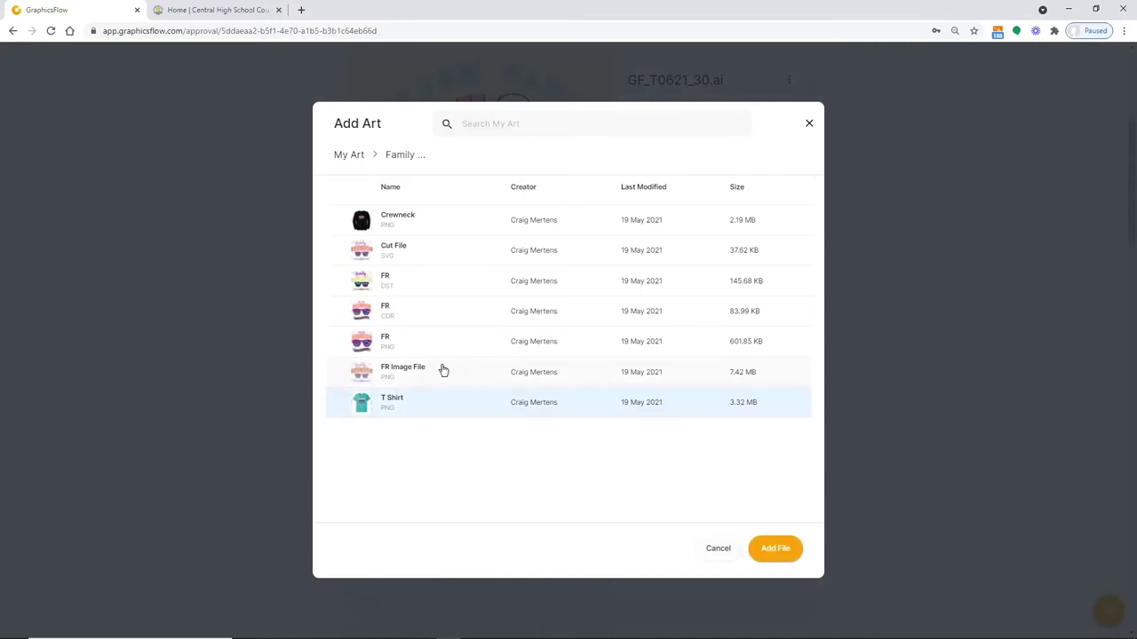
{"action": "left_click", "coordinate": [362, 375]}
{"action": "left_click", "coordinate": [773, 548]}
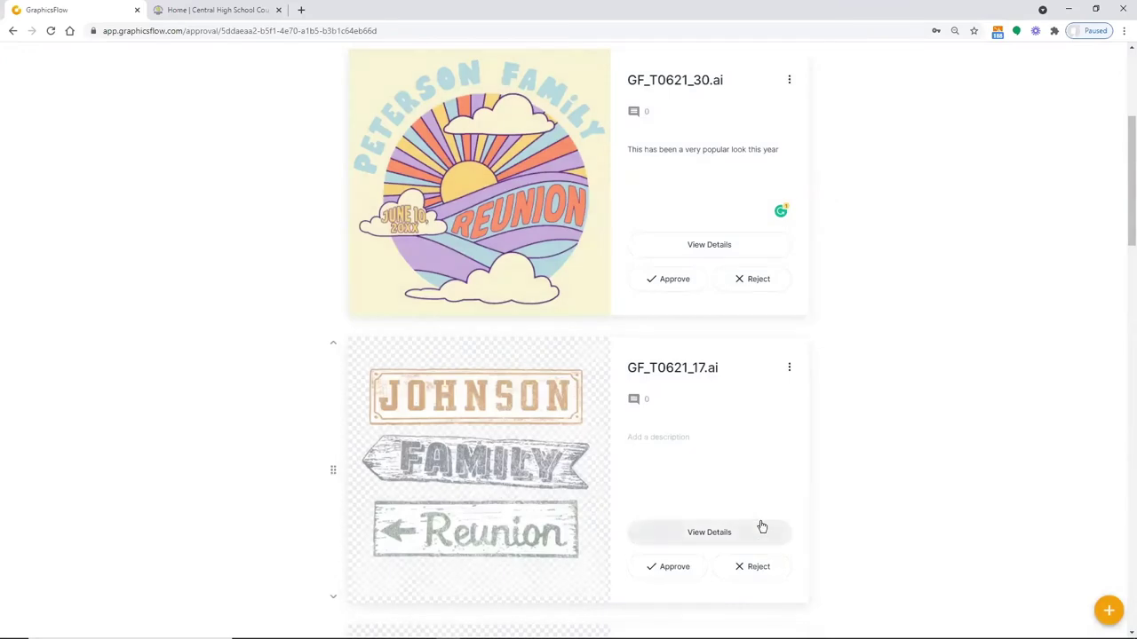
{"action": "scroll", "coordinate": [956, 390], "scroll_direction": "up", "scroll_amount": 4}
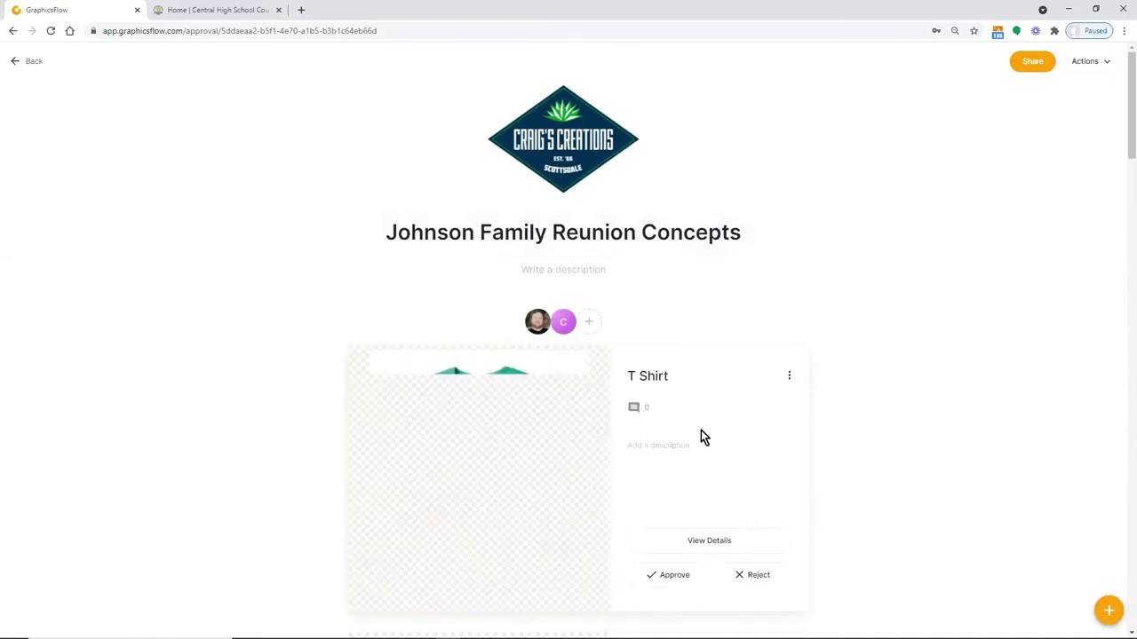
{"action": "scroll", "coordinate": [902, 385], "scroll_direction": "down", "scroll_amount": 3}
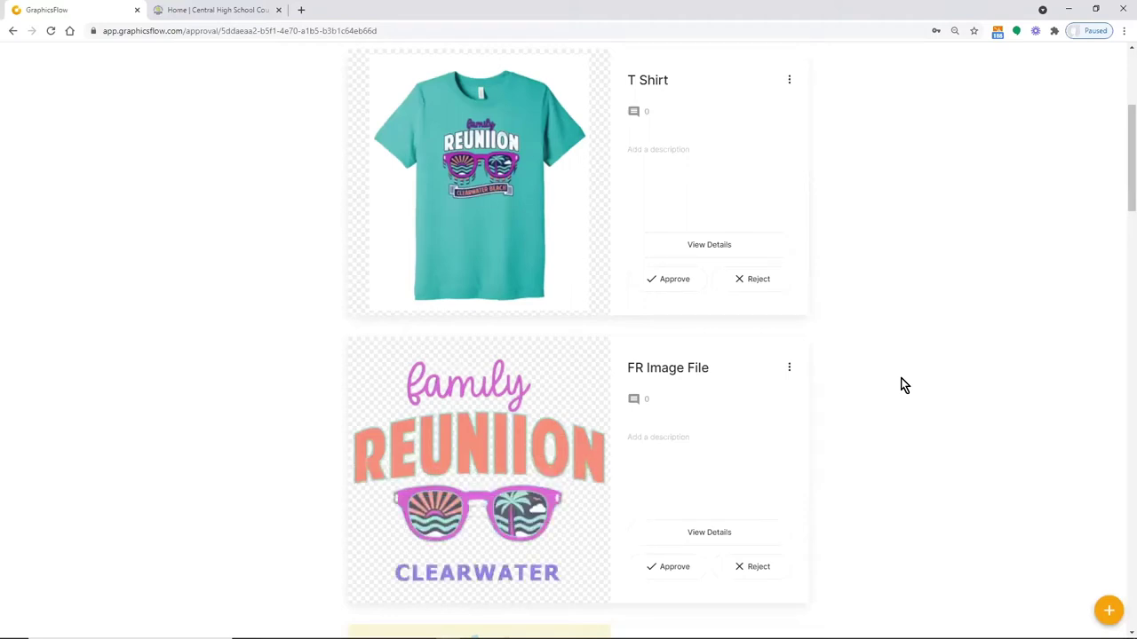
Give the FR Image File artwork a light green background colour, then return to the approval overview
{"action": "left_click", "coordinate": [487, 485]}
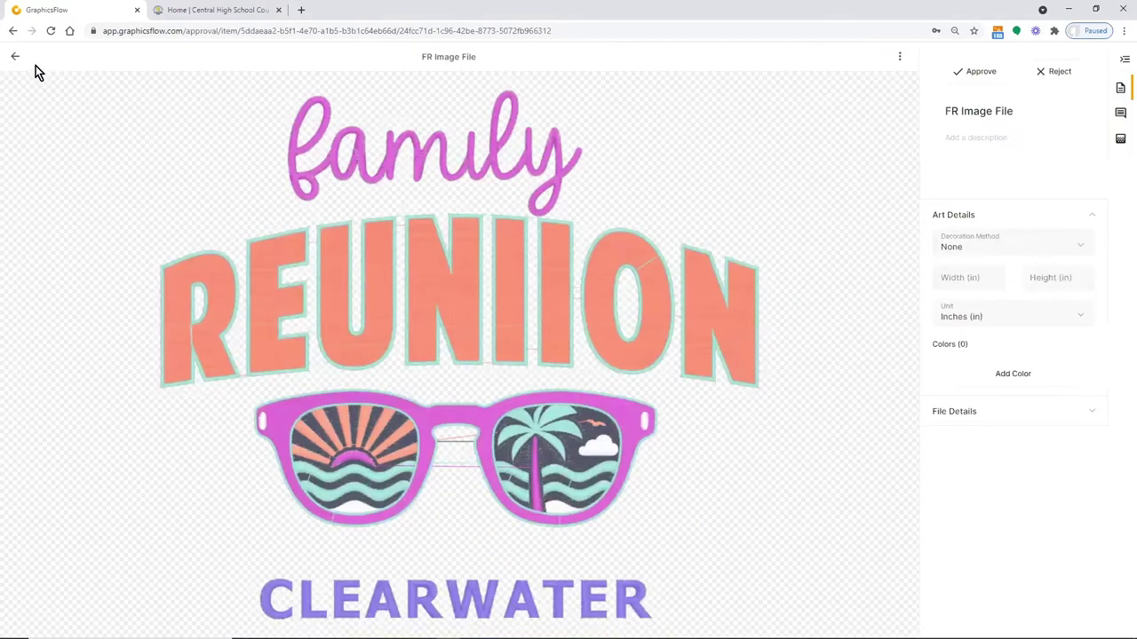
{"action": "left_click", "coordinate": [1118, 141]}
{"action": "left_click", "coordinate": [1082, 86]}
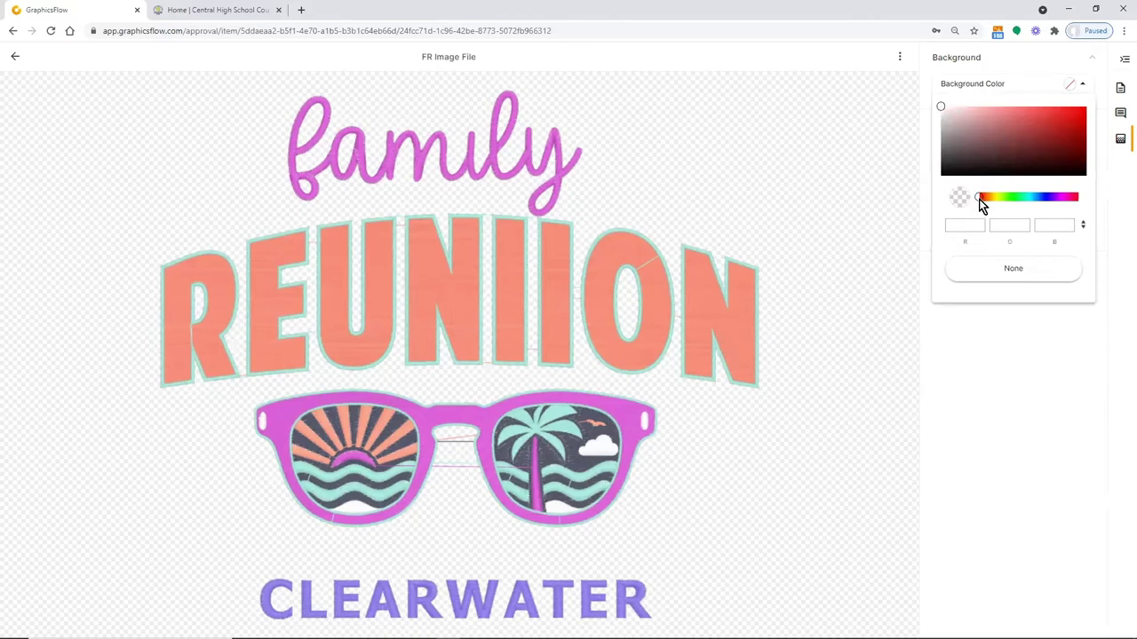
{"action": "left_click_drag", "start_coordinate": [981, 198], "coordinate": [991, 198]}
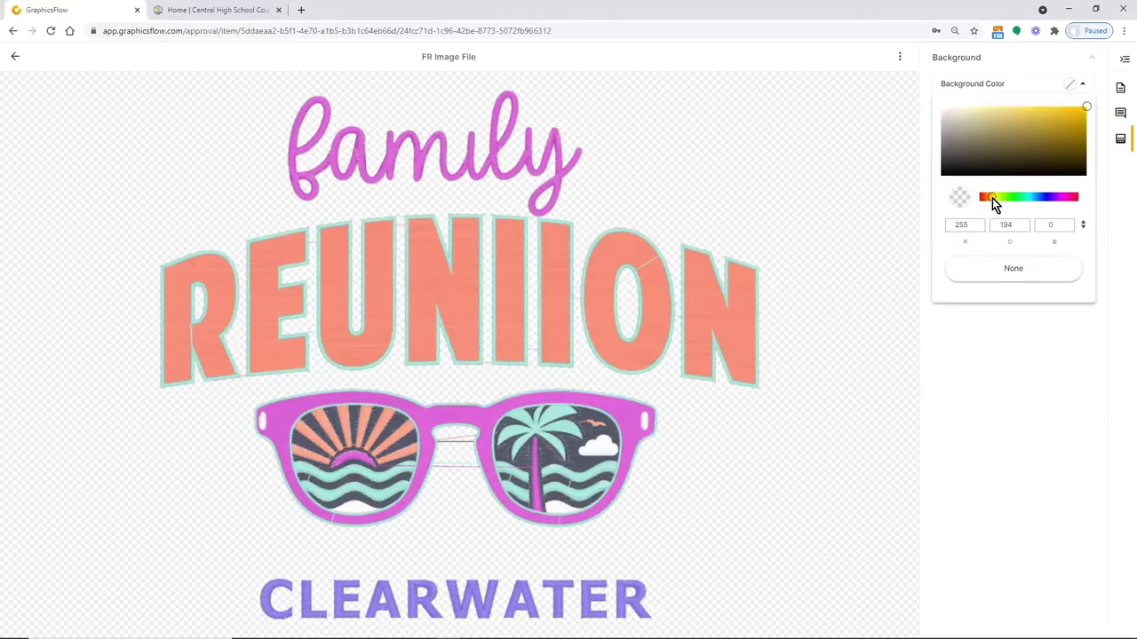
{"action": "mouse_move", "coordinate": [1083, 110]}
{"action": "left_mouse_down"}
{"action": "mouse_move", "coordinate": [955, 113]}
{"action": "mouse_move", "coordinate": [978, 110]}
{"action": "left_mouse_up"}
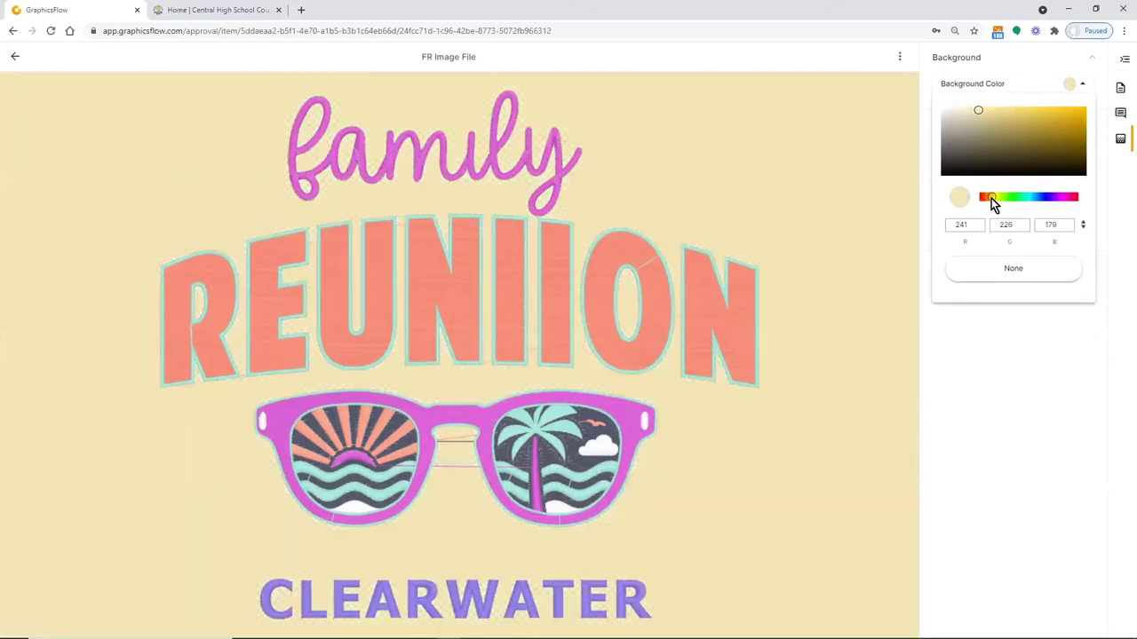
{"action": "left_click_drag", "start_coordinate": [1006, 199], "coordinate": [1008, 201]}
{"action": "left_click_drag", "start_coordinate": [974, 108], "coordinate": [967, 113]}
{"action": "left_click", "coordinate": [1017, 389]}
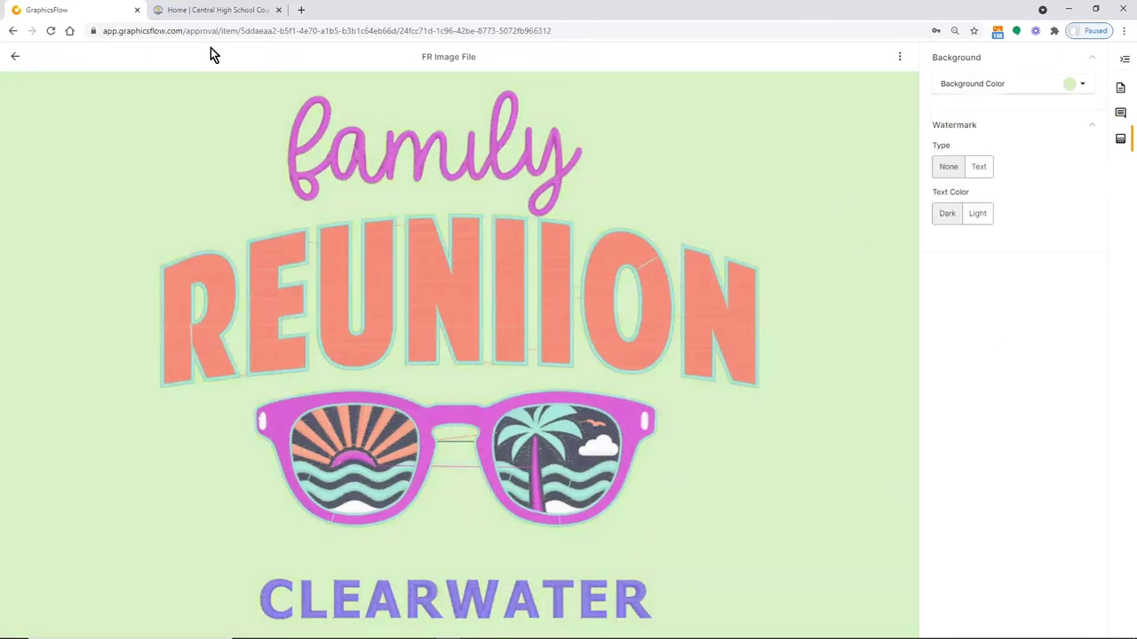
{"action": "left_click", "coordinate": [14, 56]}
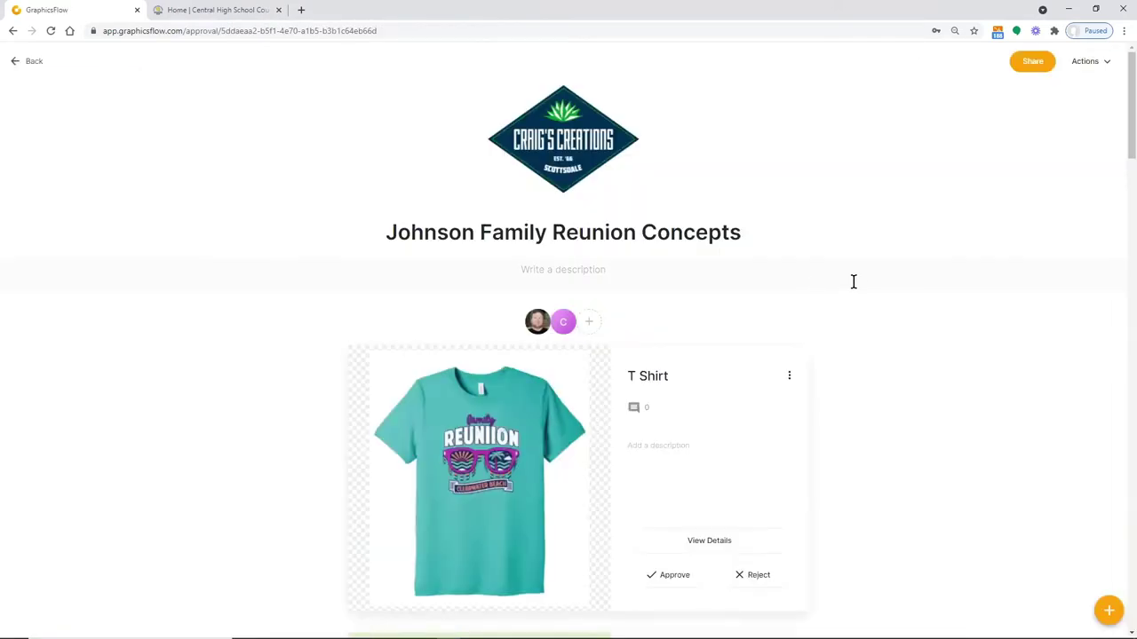
{"action": "scroll", "coordinate": [870, 264], "scroll_direction": "down", "scroll_amount": 1}
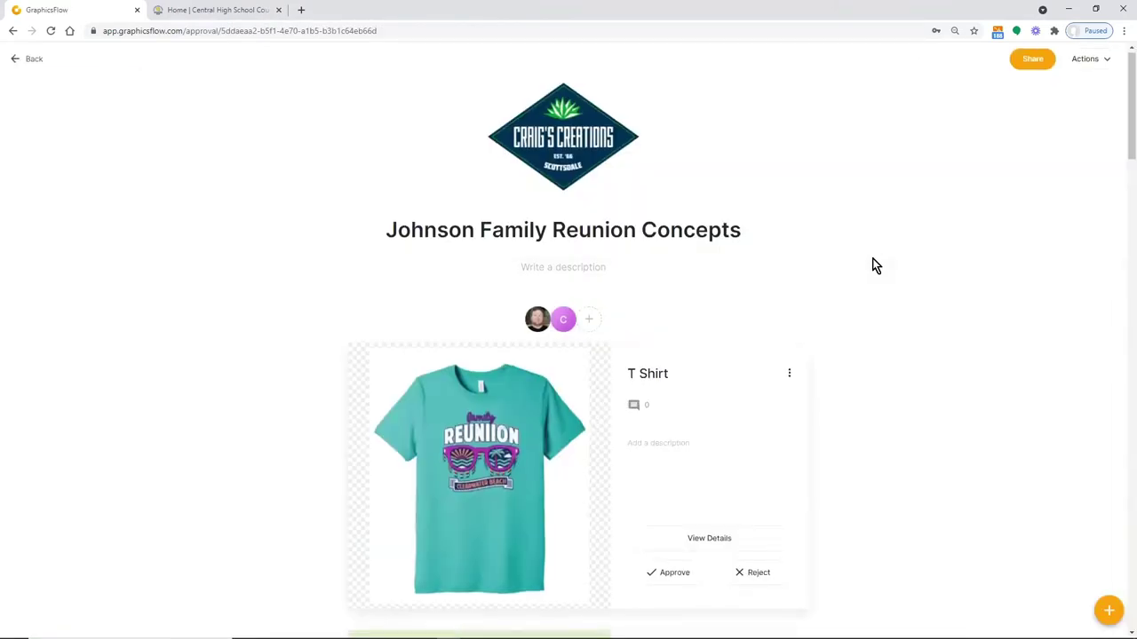
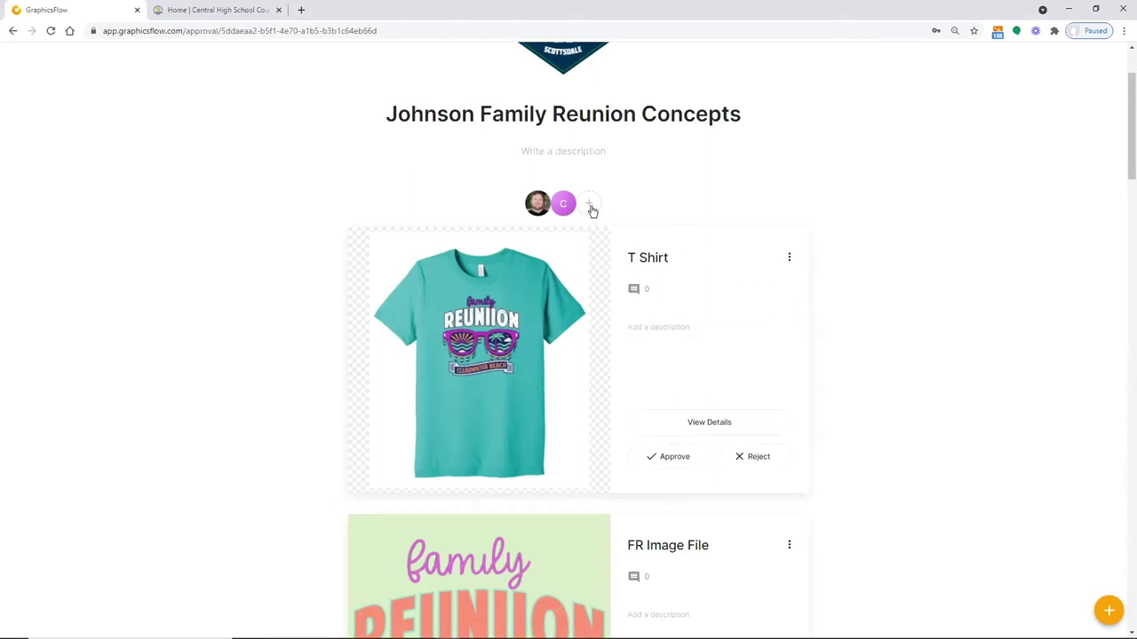
Change the second collaborator's role from Can Approve to Can Comment
{"action": "mouse_move", "coordinate": [569, 209]}
{"action": "left_click", "coordinate": [579, 207]}
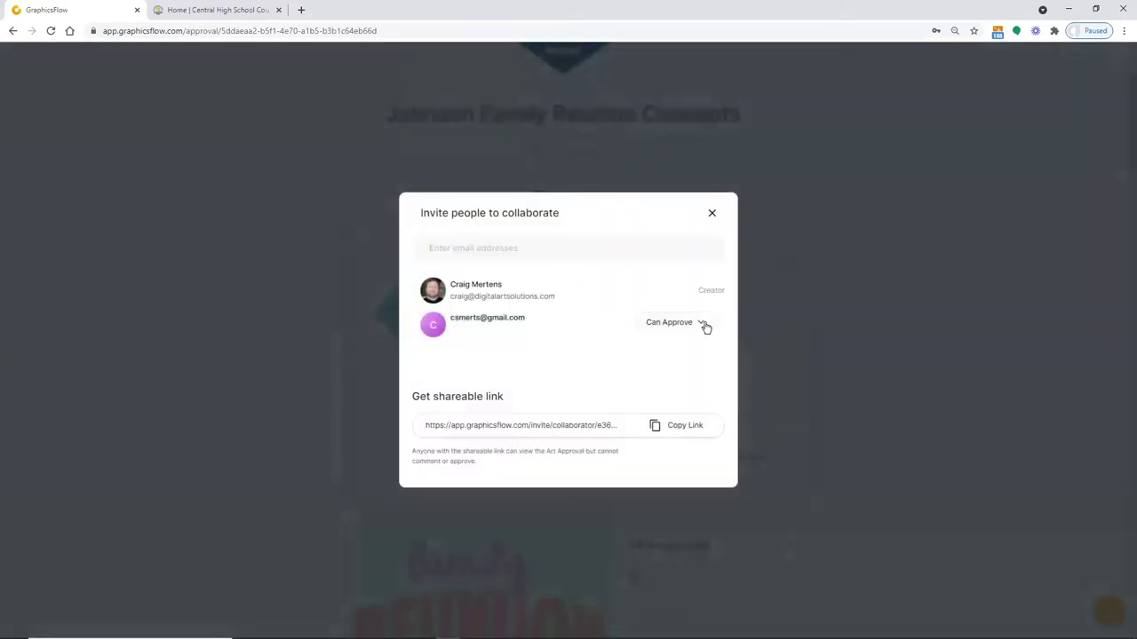
{"action": "left_click", "coordinate": [703, 325]}
{"action": "left_click", "coordinate": [671, 347]}
{"action": "left_click", "coordinate": [714, 214]}
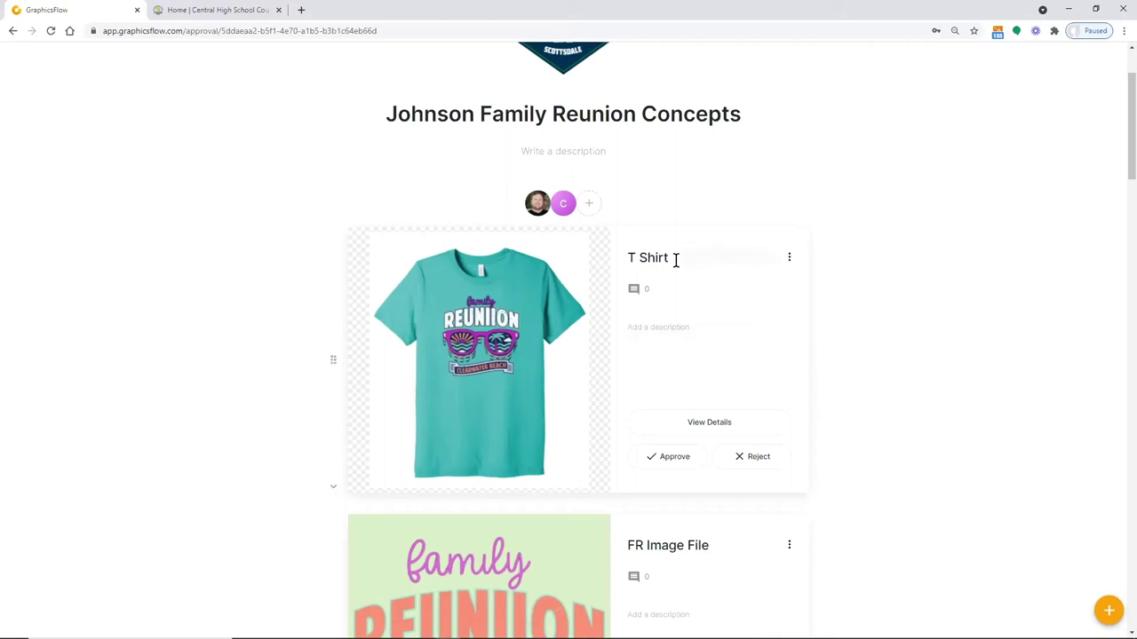
View the FR Image File artwork, then go back to the Art Approvals list
{"action": "left_click", "coordinate": [12, 31]}
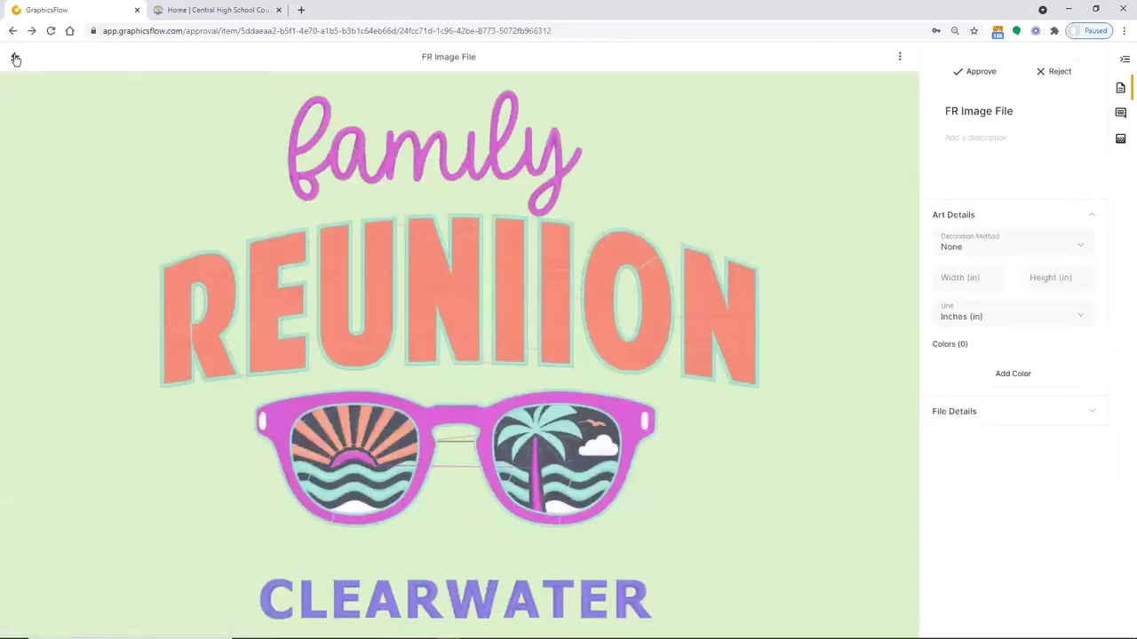
{"action": "left_click", "coordinate": [15, 59]}
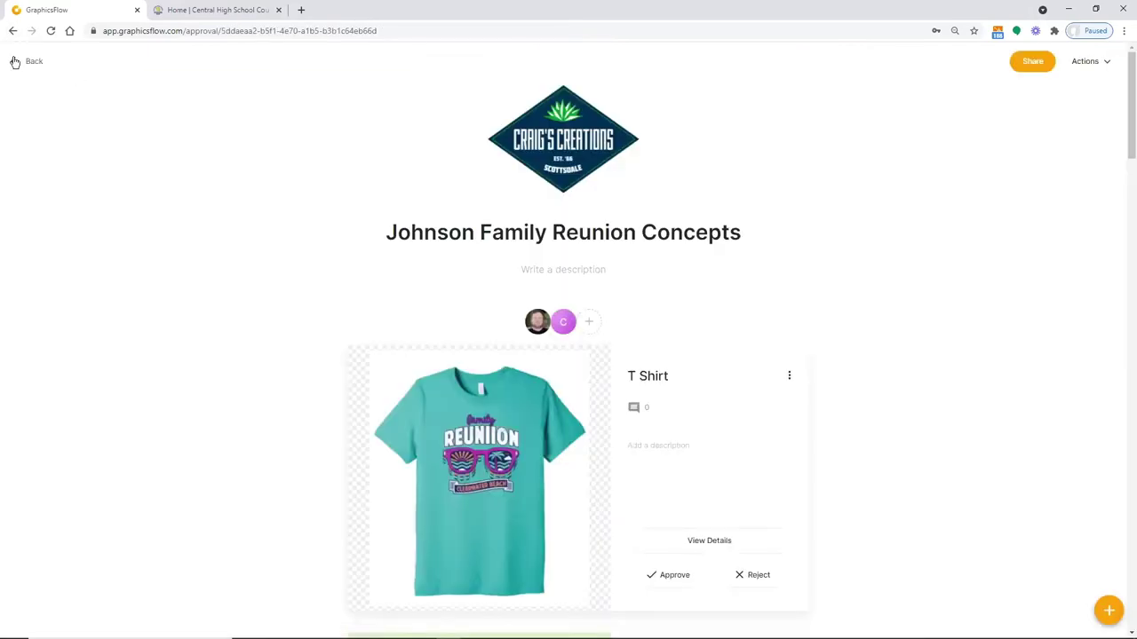
{"action": "left_click", "coordinate": [14, 61]}
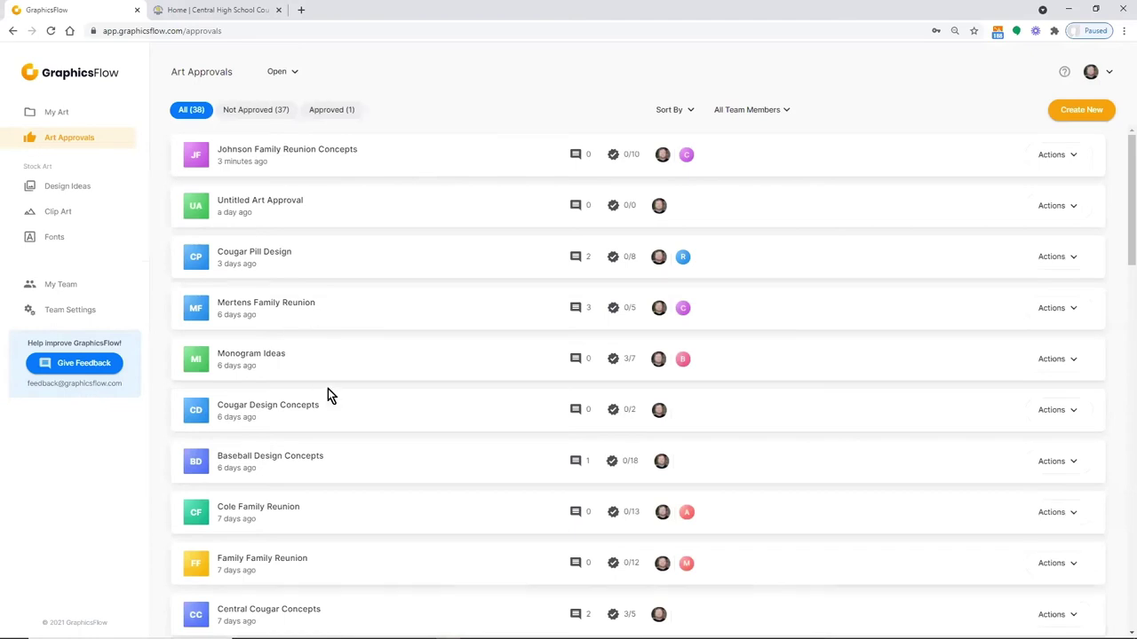
Browse Baseball Design Concepts and its Vikings Softball_36.ai design, then return to the list
{"action": "left_click", "coordinate": [309, 456]}
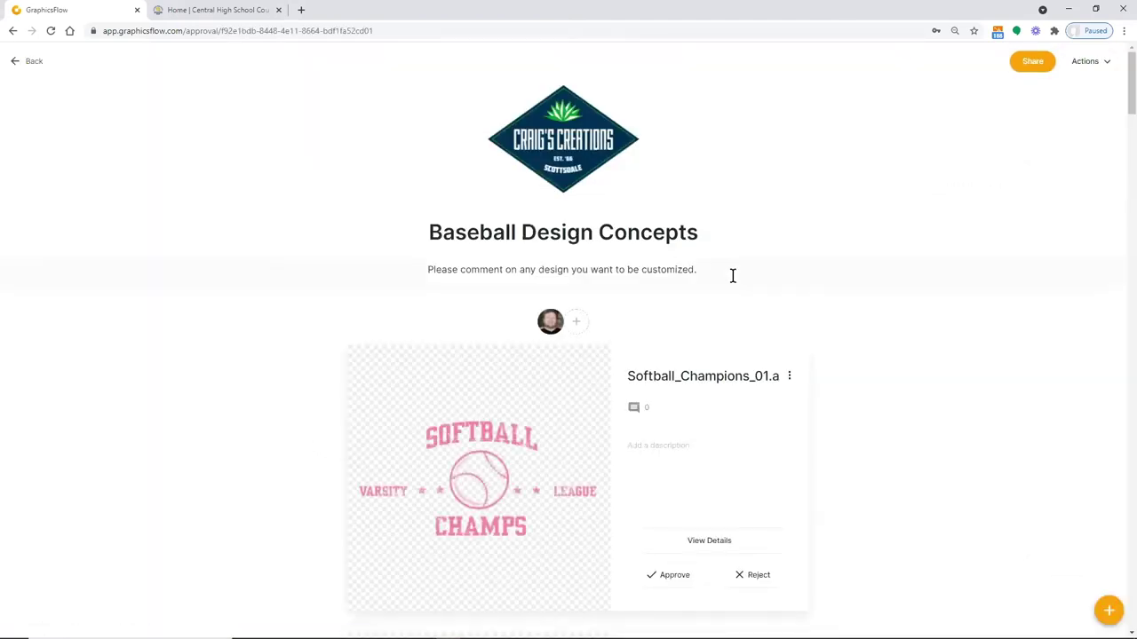
{"action": "scroll", "coordinate": [989, 338], "scroll_direction": "down", "scroll_amount": 3}
{"action": "scroll", "coordinate": [906, 310], "scroll_direction": "up", "scroll_amount": 3}
{"action": "scroll", "coordinate": [973, 371], "scroll_direction": "down", "scroll_amount": 5}
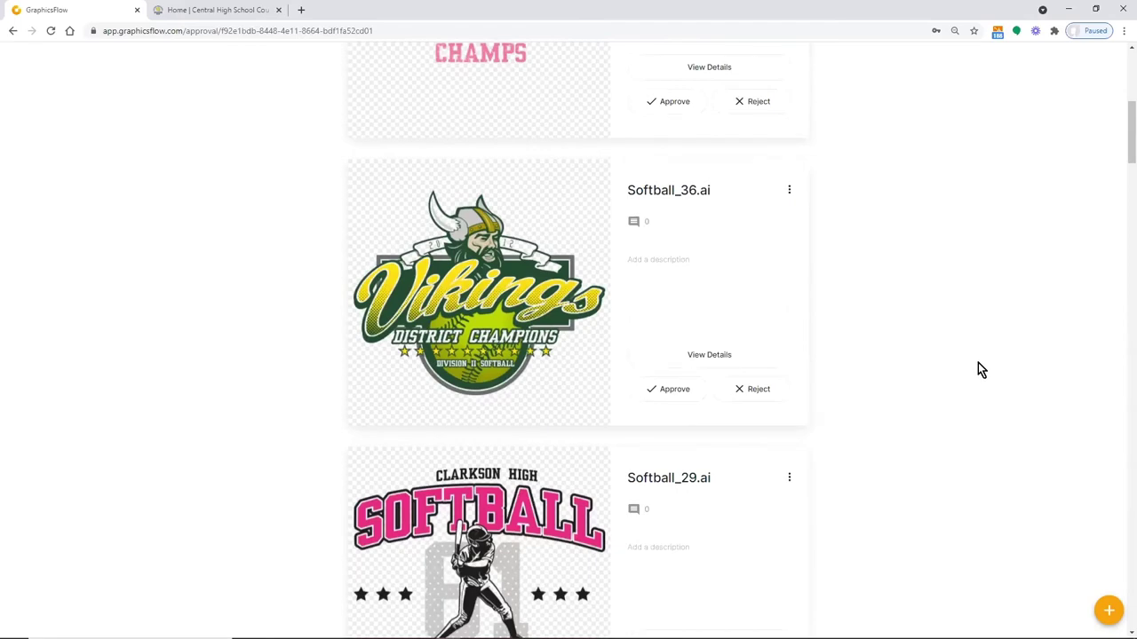
{"action": "left_click", "coordinate": [503, 320]}
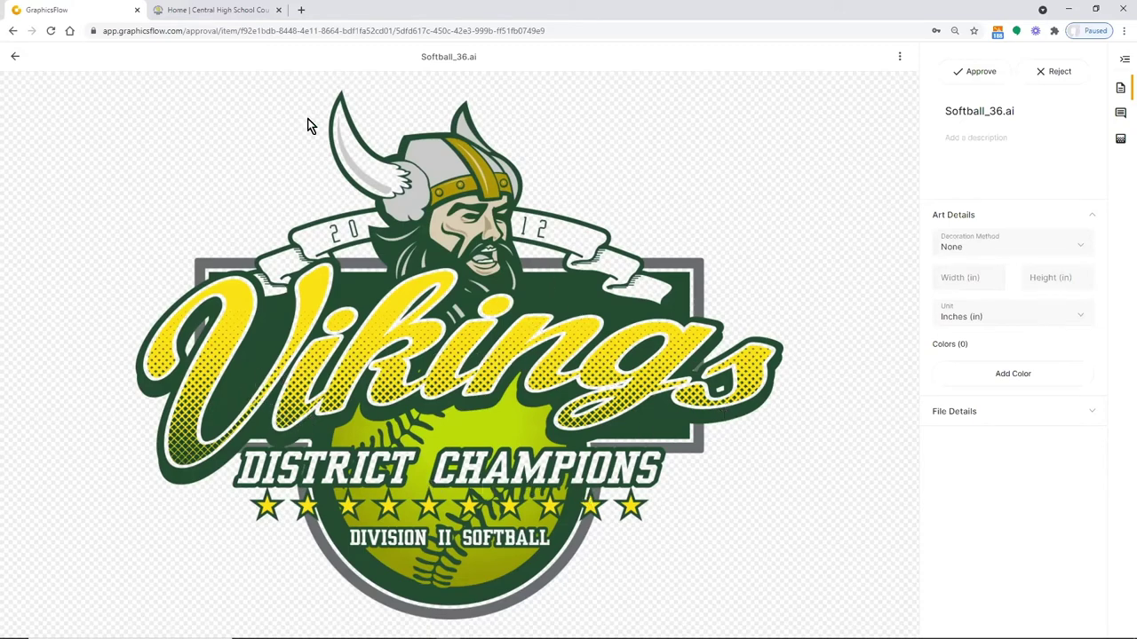
{"action": "left_click", "coordinate": [14, 58]}
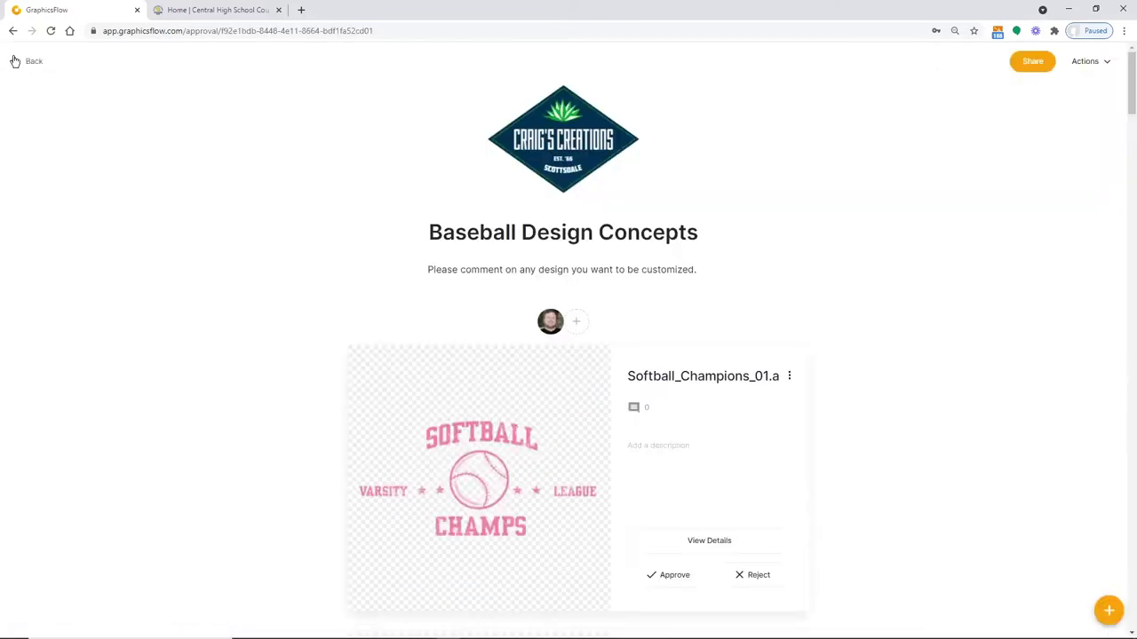
{"action": "left_click", "coordinate": [14, 61]}
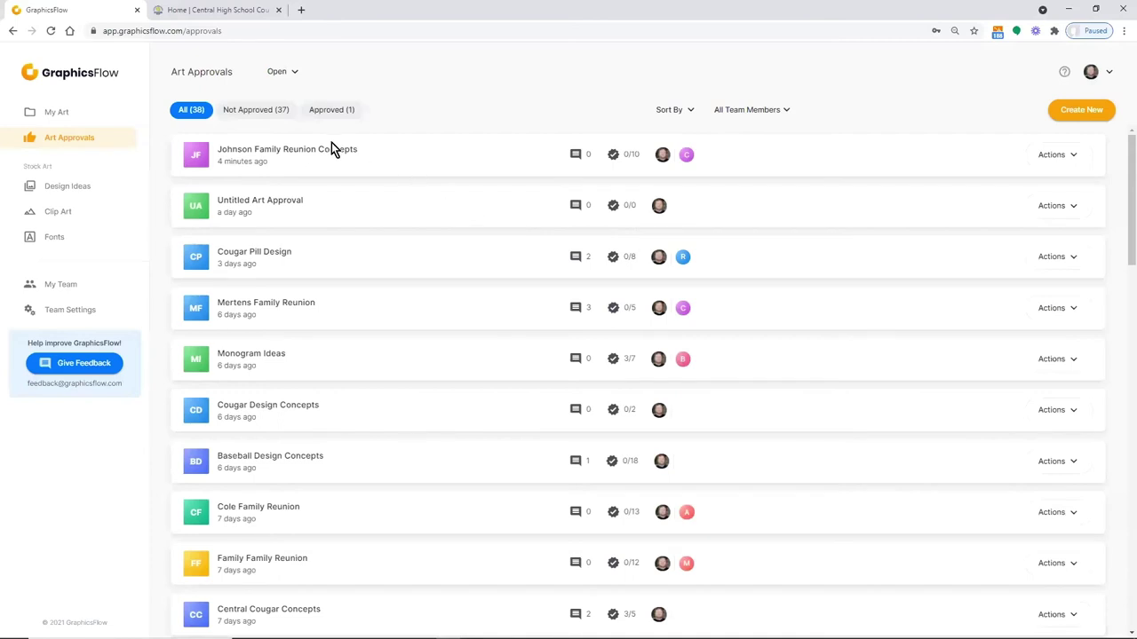
Open the FR Image File artwork in Johnson Family Reunion Concepts
{"action": "left_click", "coordinate": [324, 151]}
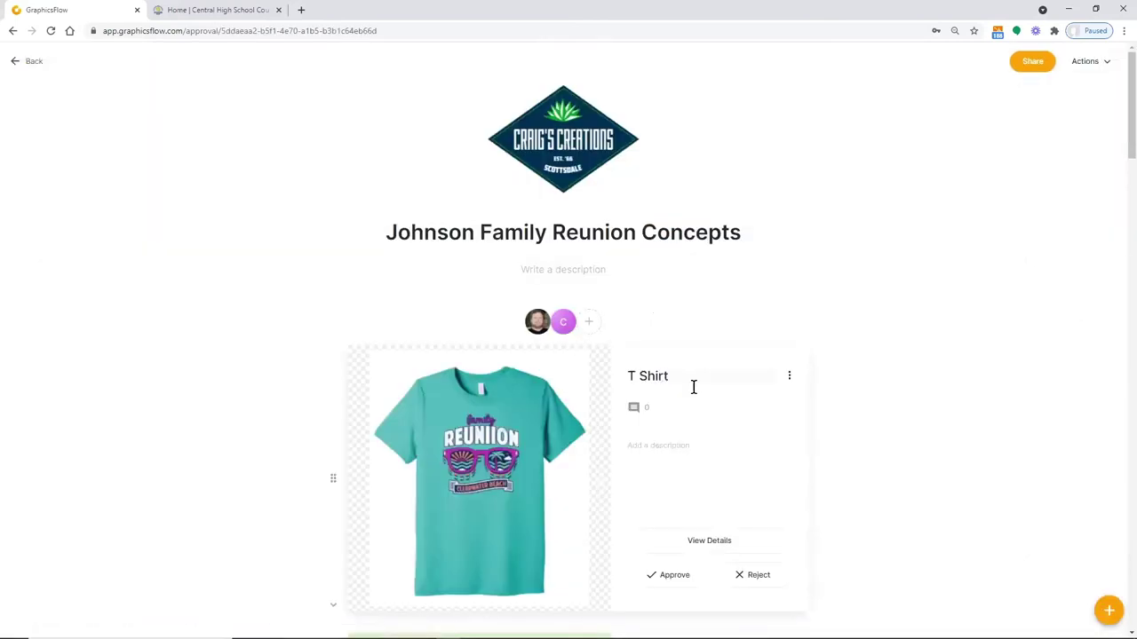
{"action": "scroll", "coordinate": [689, 401], "scroll_direction": "down", "scroll_amount": 2}
{"action": "scroll", "coordinate": [738, 408], "scroll_direction": "down", "scroll_amount": 1}
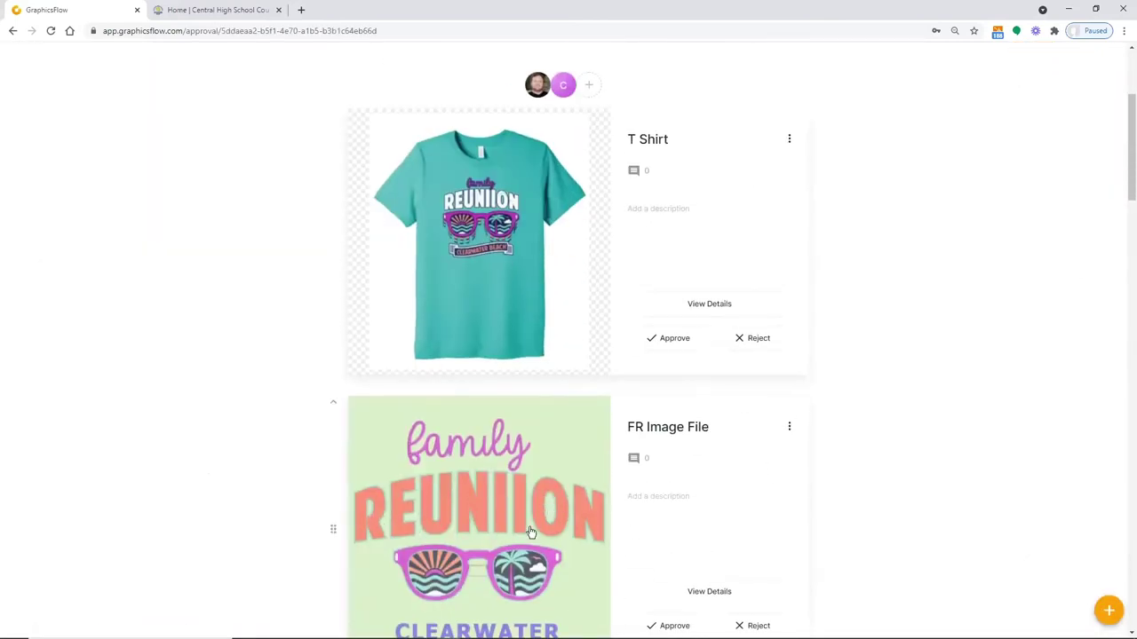
{"action": "left_click", "coordinate": [474, 499]}
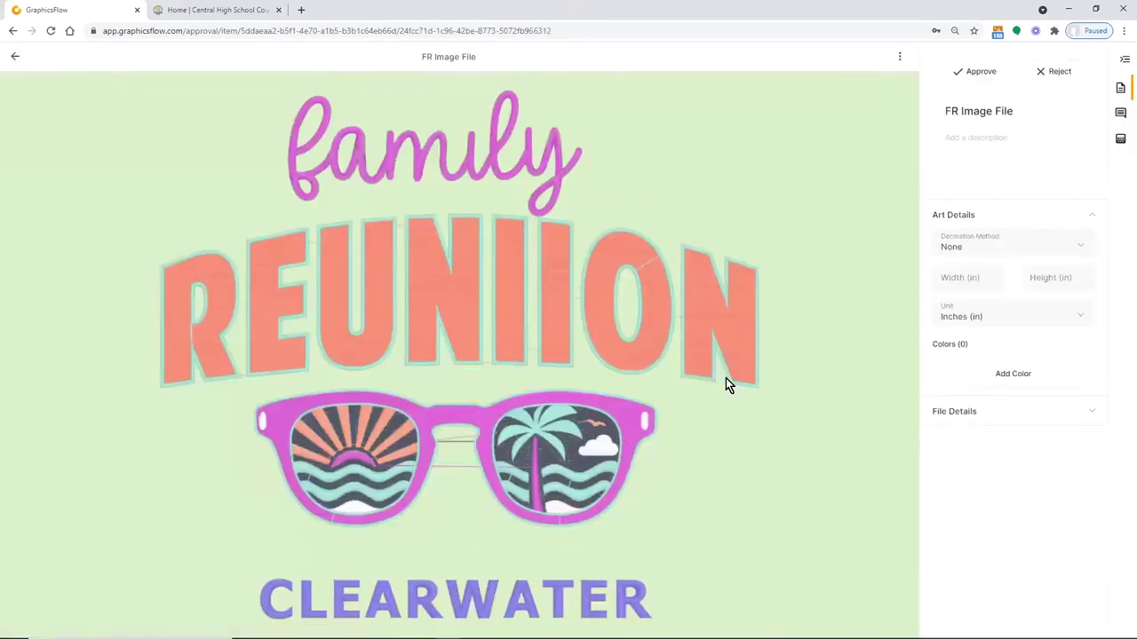
Apply a Type Text watermark with Light text color, then return to the approval page
{"action": "left_click", "coordinate": [1119, 139]}
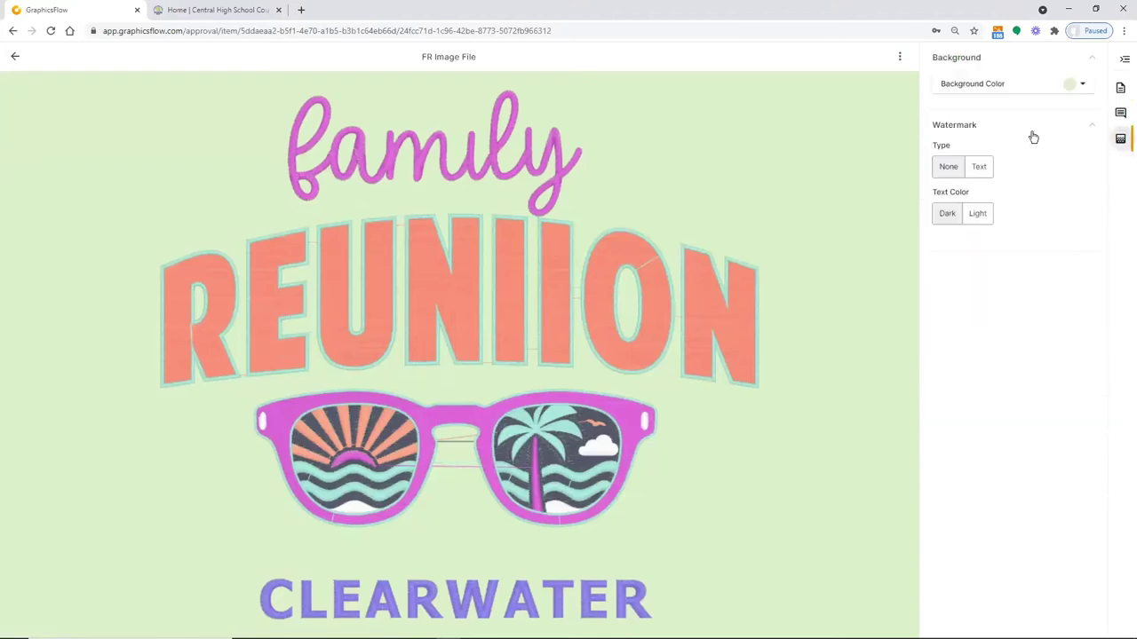
{"action": "left_click", "coordinate": [979, 167]}
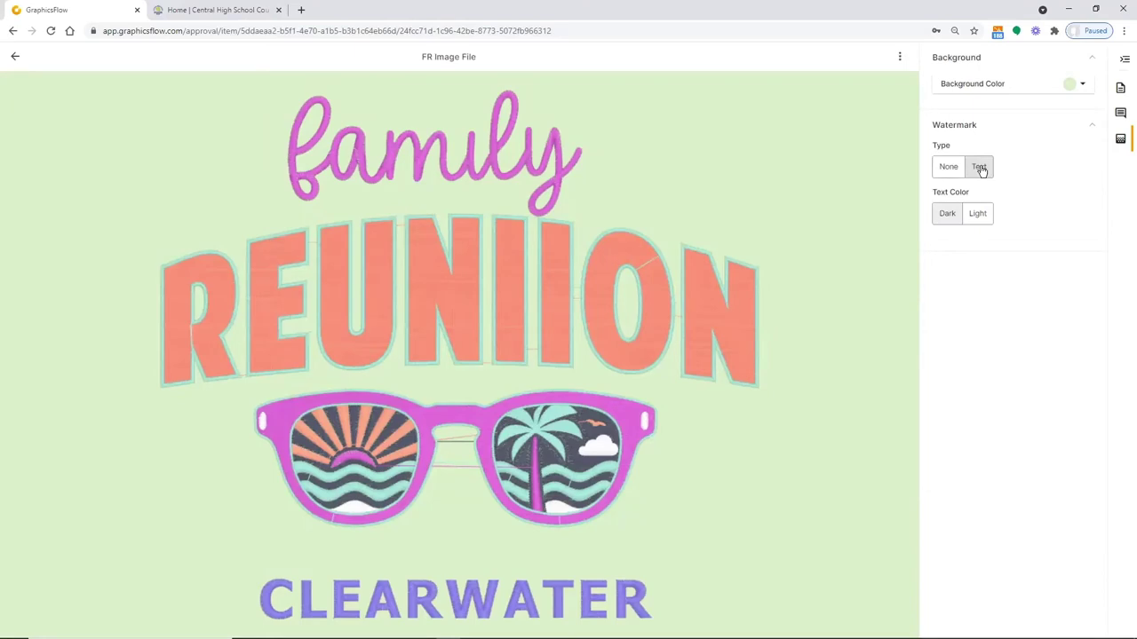
{"action": "left_click", "coordinate": [945, 218]}
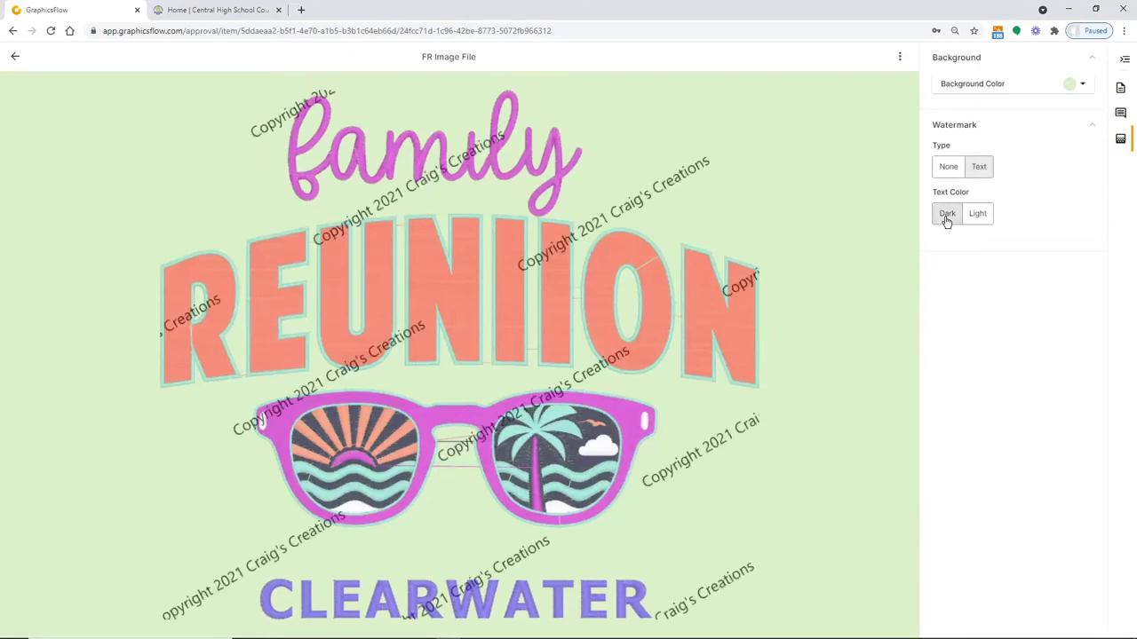
{"action": "left_click", "coordinate": [987, 219]}
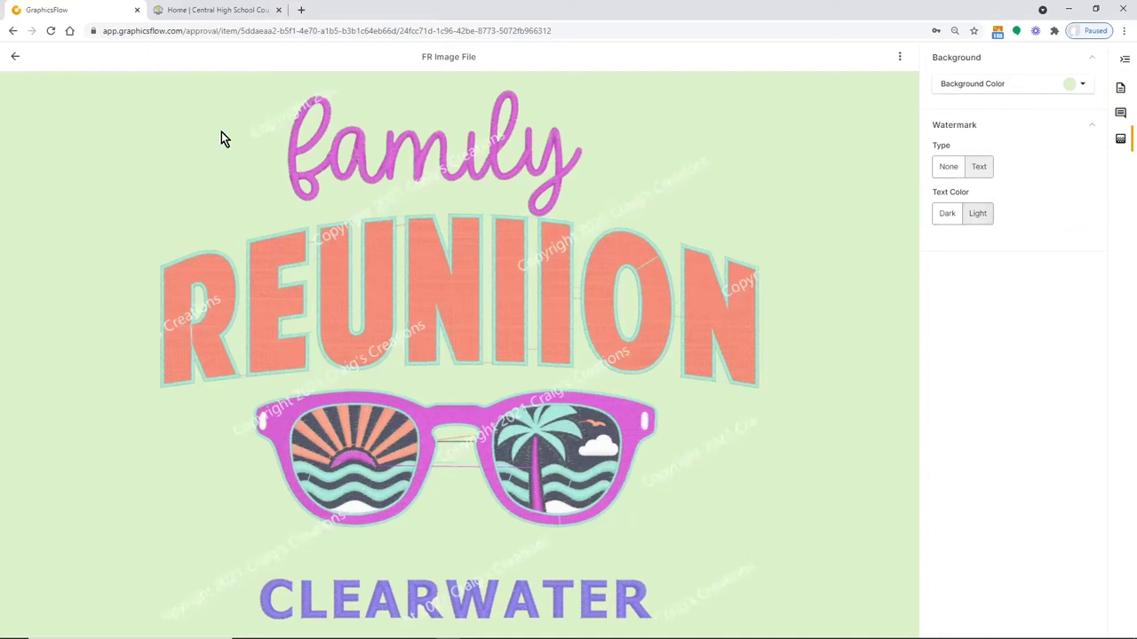
{"action": "left_click", "coordinate": [16, 59]}
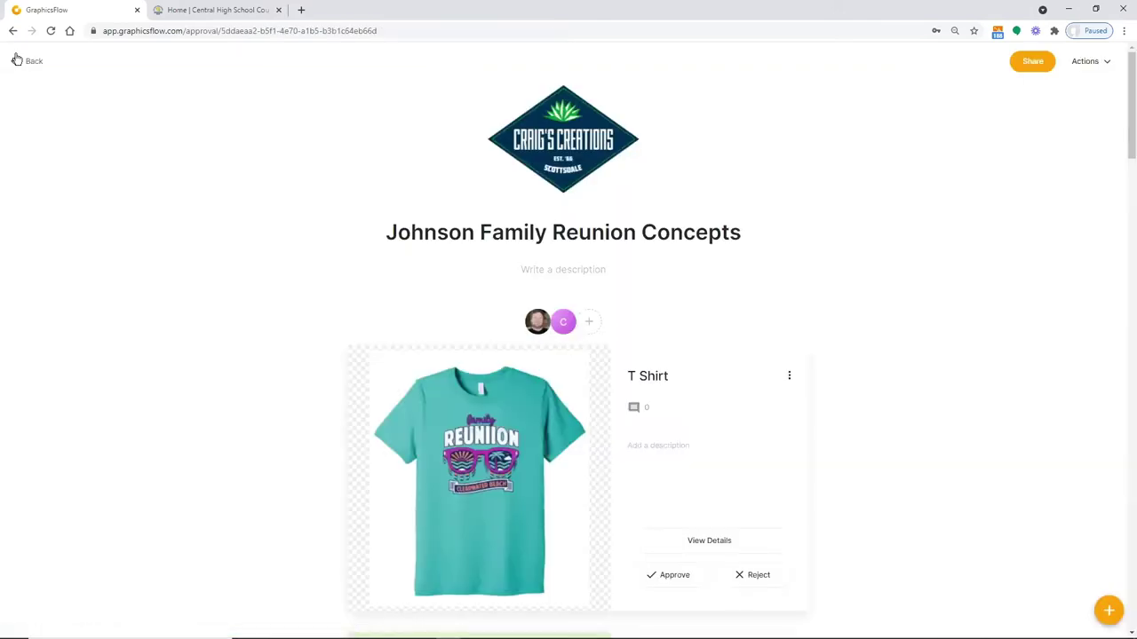
In Team Settings, raise the default approval watermark opacity and view Policies and Disclaimers
{"action": "left_click", "coordinate": [17, 61]}
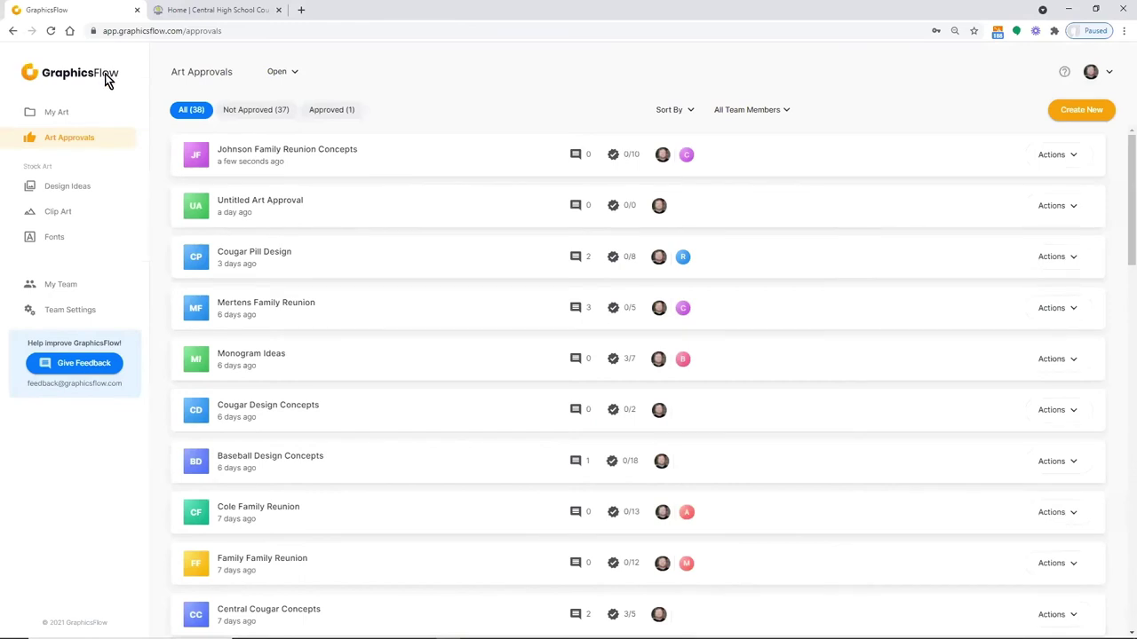
{"action": "left_click", "coordinate": [52, 315]}
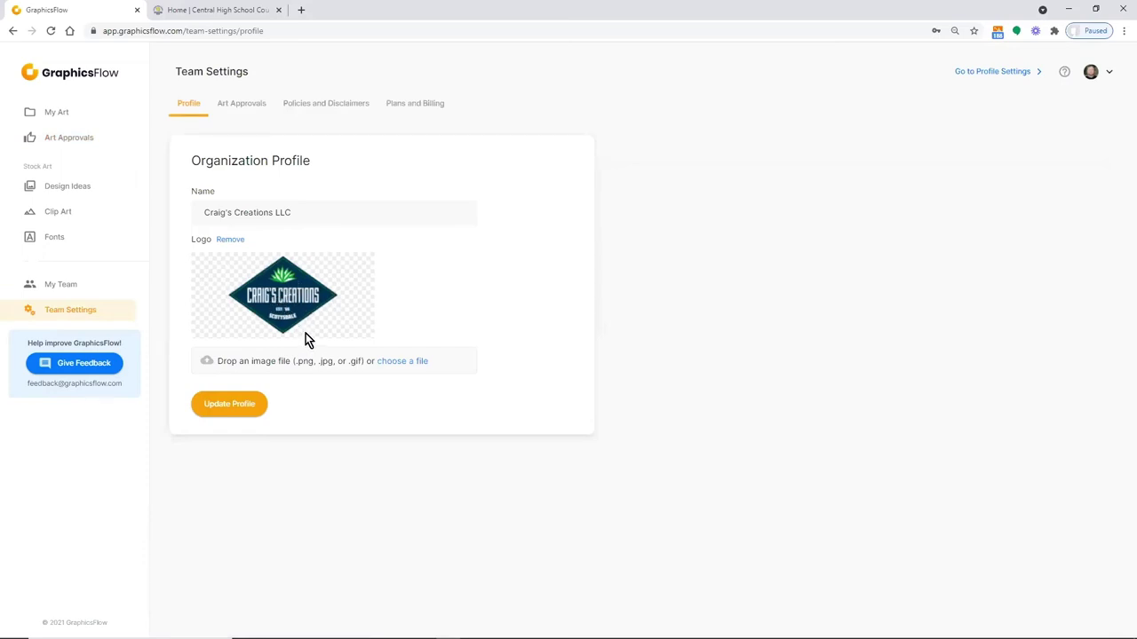
{"action": "left_click", "coordinate": [243, 106]}
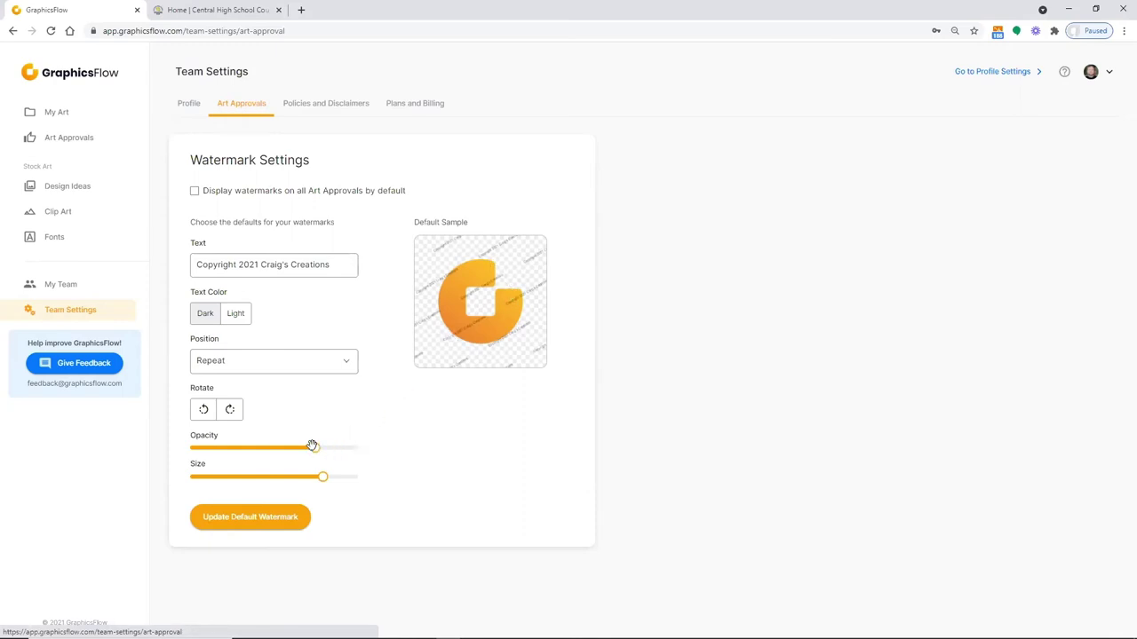
{"action": "left_click", "coordinate": [217, 449]}
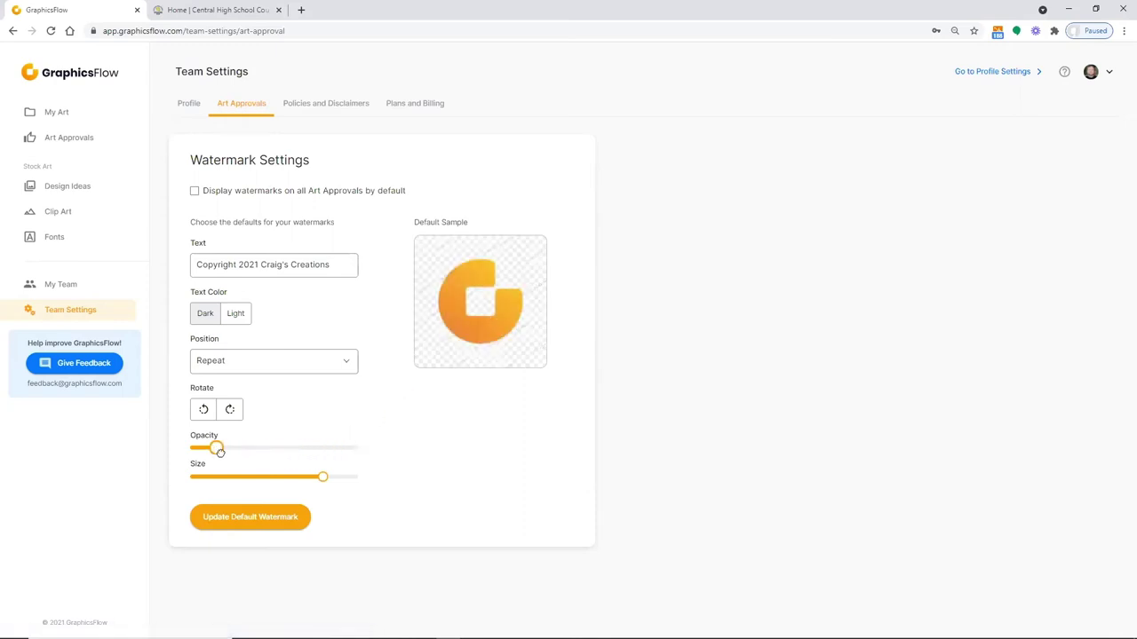
{"action": "left_click_drag", "start_coordinate": [216, 449], "coordinate": [272, 448]}
{"action": "left_click", "coordinate": [315, 105]}
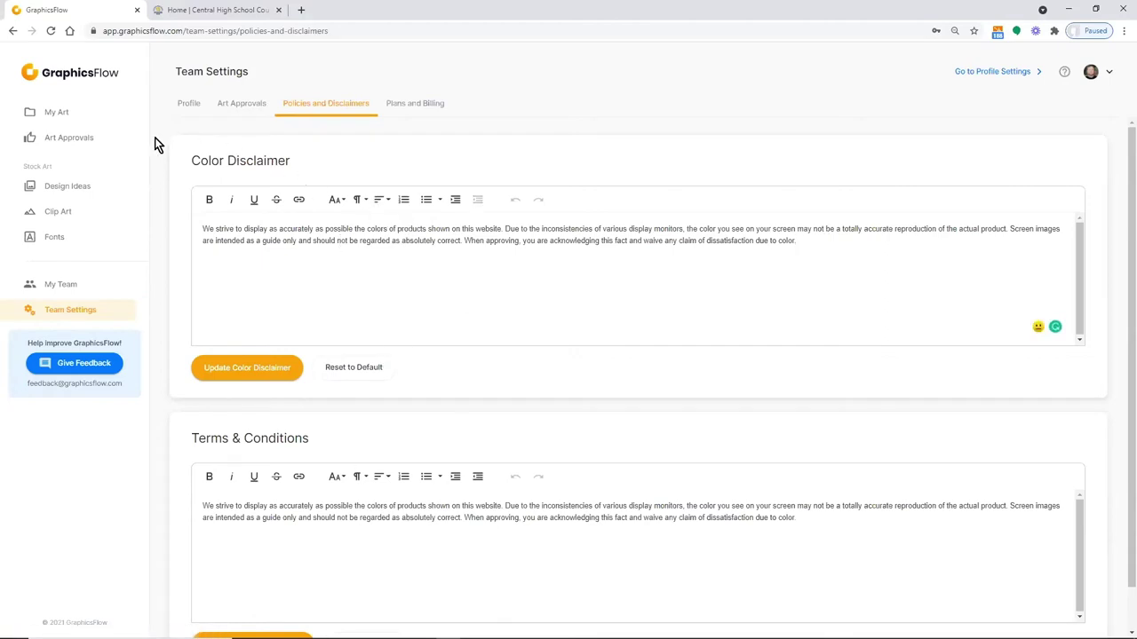
{"action": "left_click", "coordinate": [74, 141]}
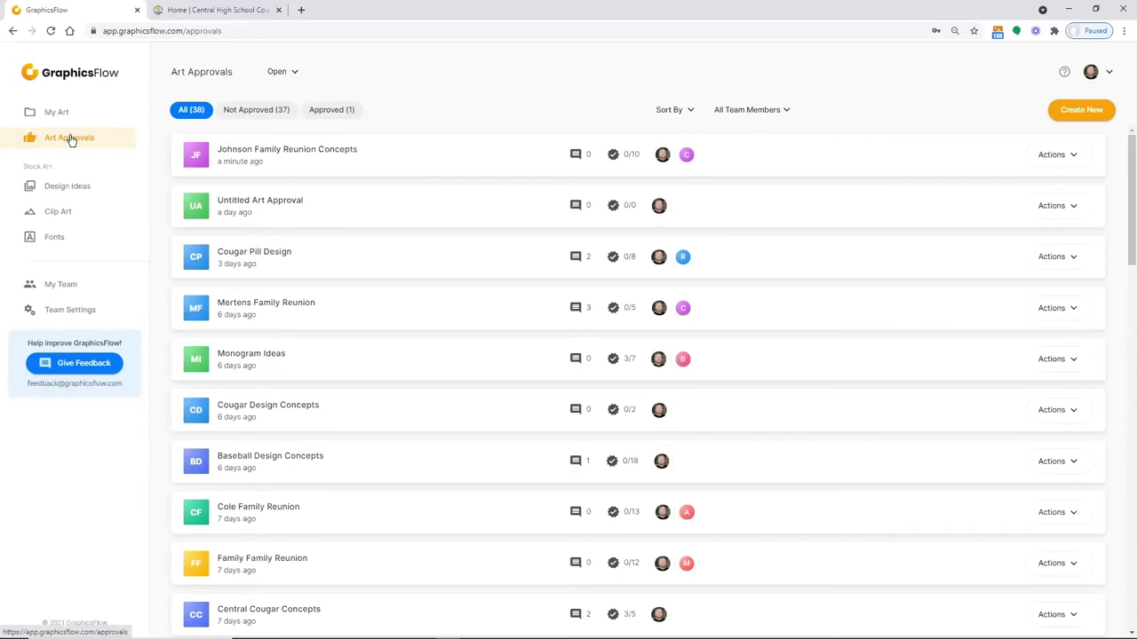
Download the We Are Grizzlies design from Design Ideas as an AI file
{"action": "left_click", "coordinate": [60, 191]}
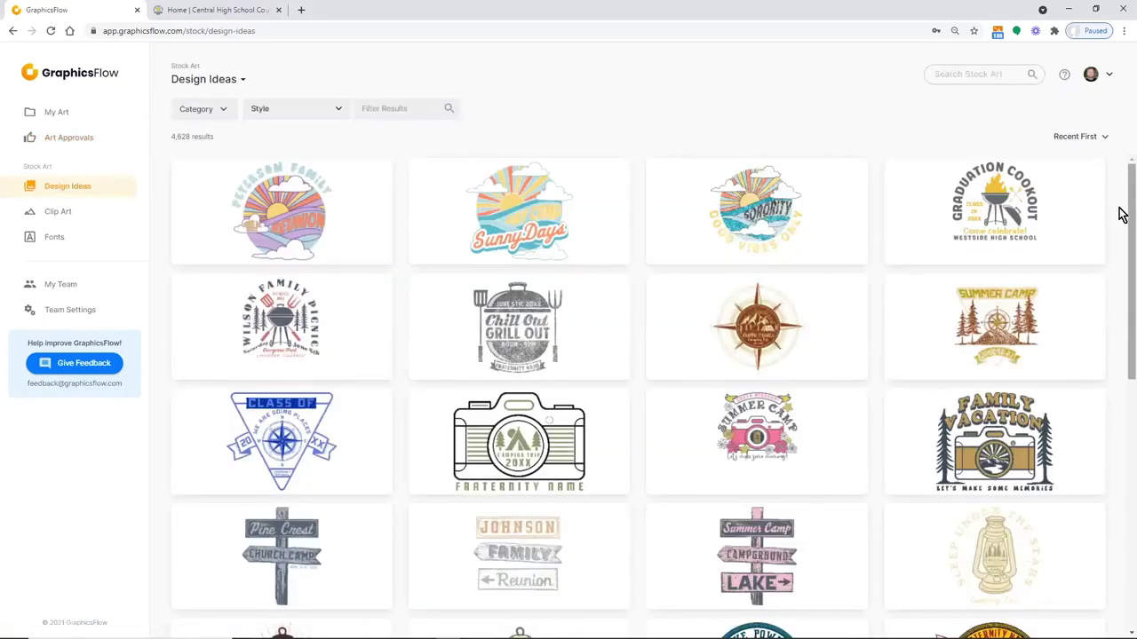
{"action": "scroll", "coordinate": [1122, 224], "scroll_direction": "down", "scroll_amount": 6}
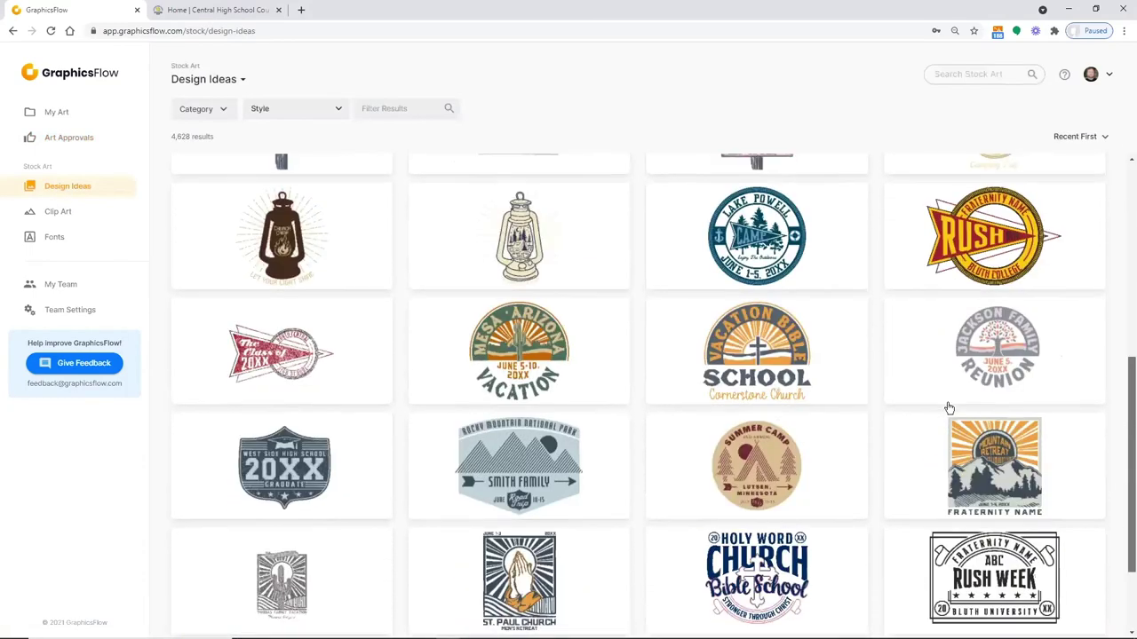
{"action": "left_click_drag", "start_coordinate": [1121, 465], "coordinate": [1121, 622]}
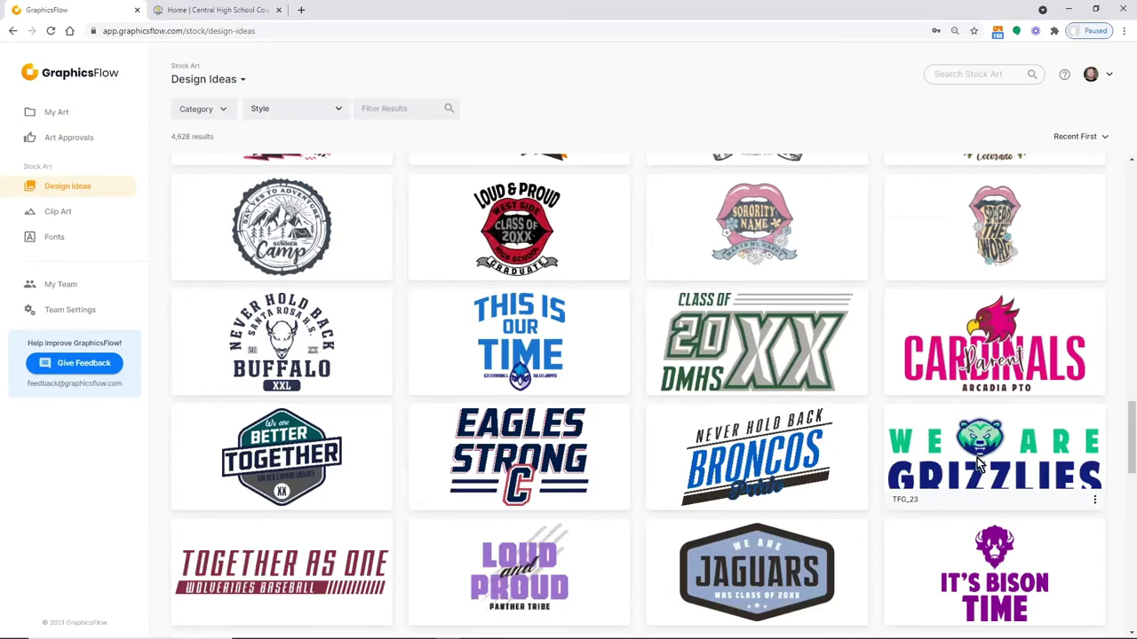
{"action": "left_click", "coordinate": [977, 460]}
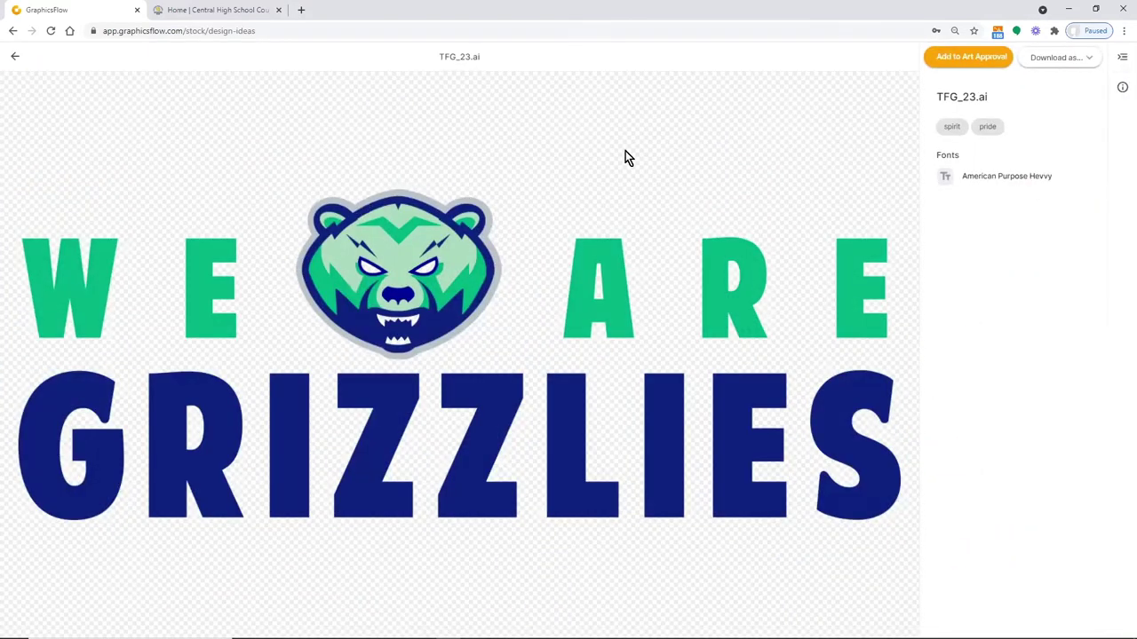
{"action": "left_click", "coordinate": [1092, 62]}
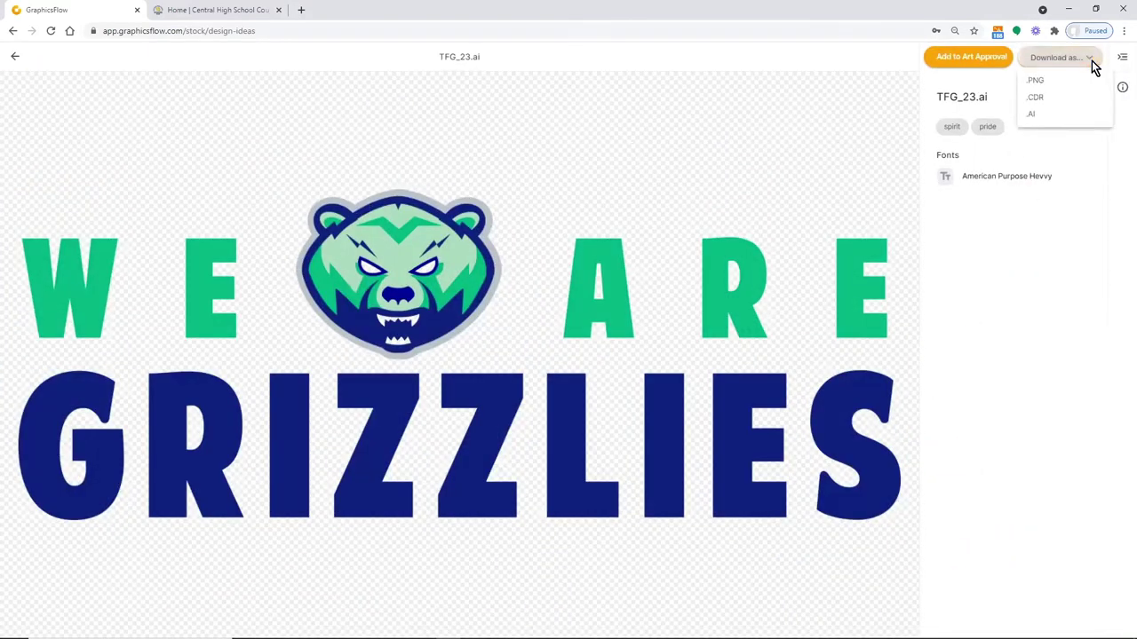
{"action": "left_click", "coordinate": [1031, 117]}
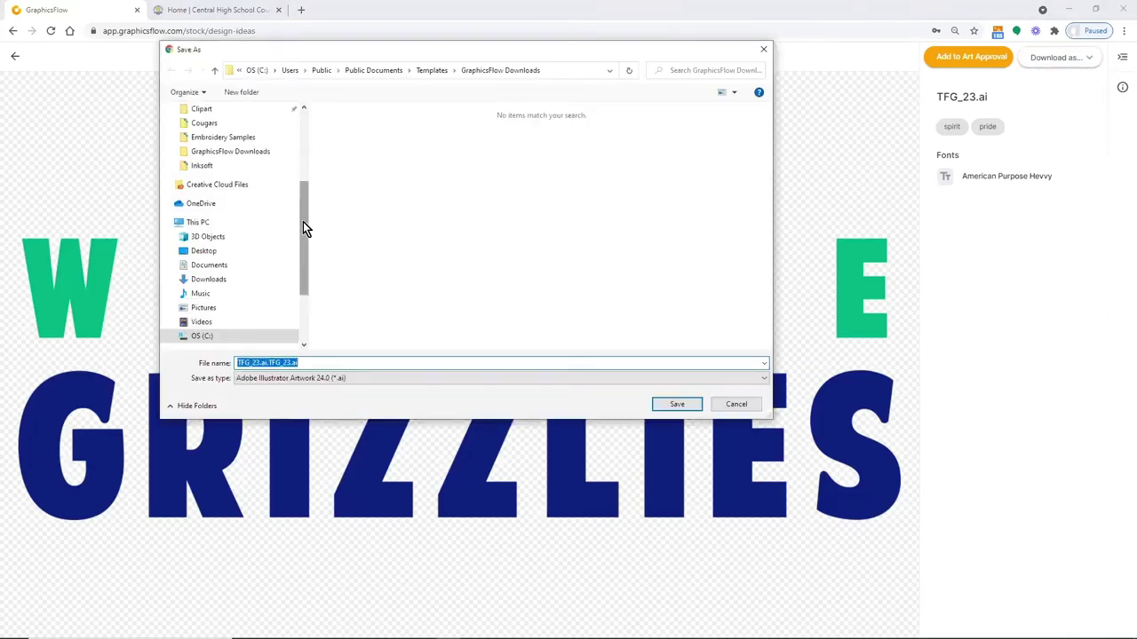
Save the AI file to the Desktop as 'Grizzly Concept'
{"action": "left_click_drag", "start_coordinate": [307, 215], "coordinate": [311, 127]}
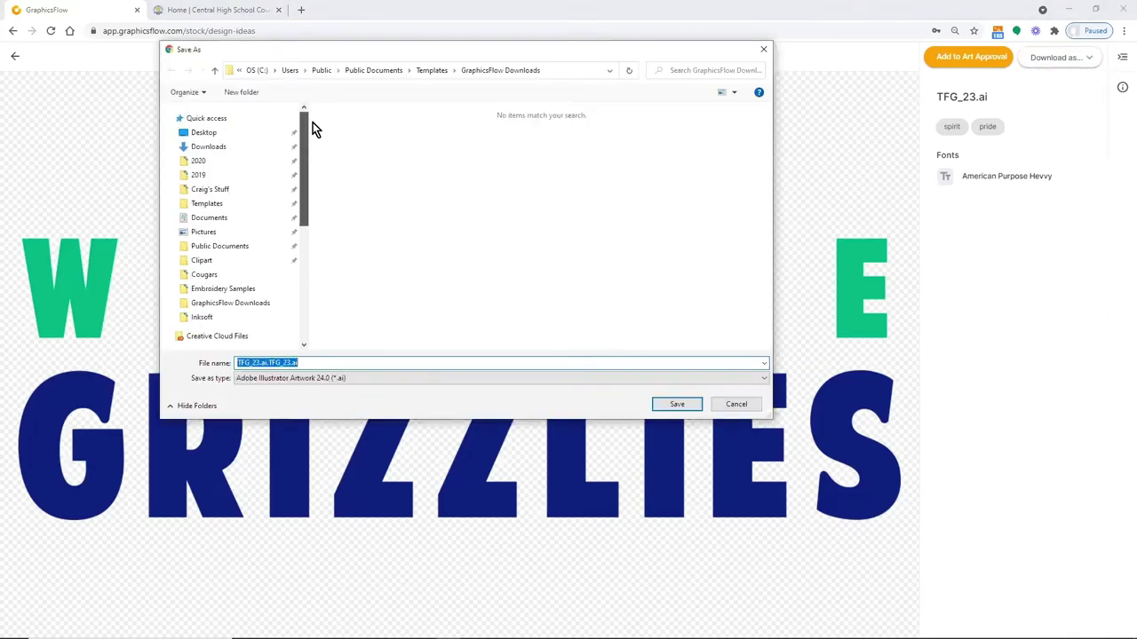
{"action": "left_click", "coordinate": [203, 132]}
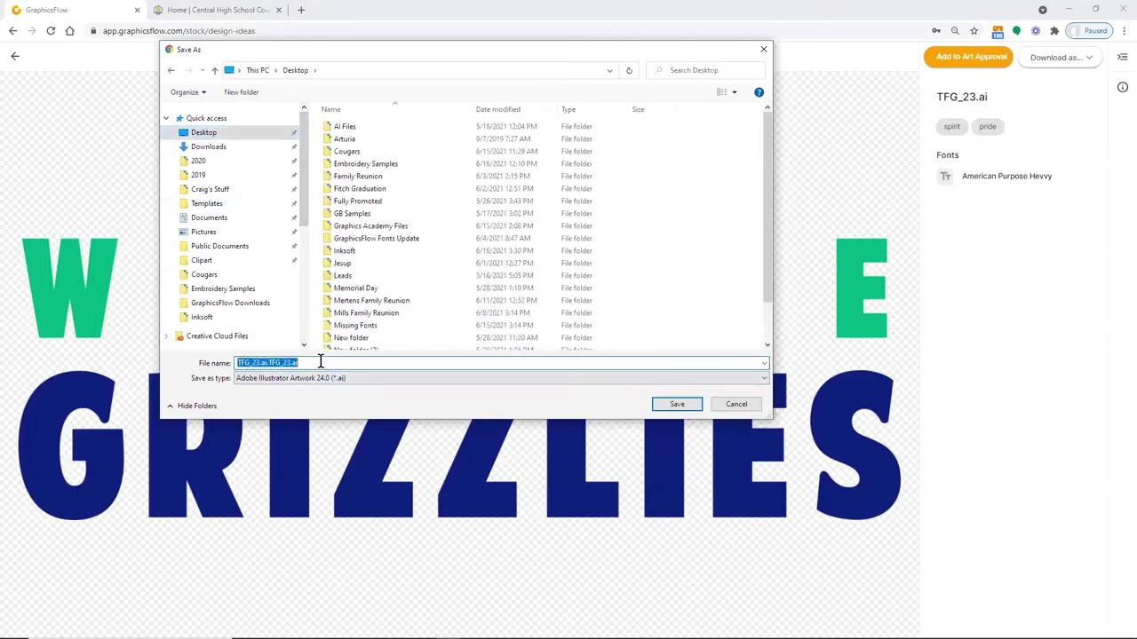
{"action": "type", "text": "Gri"}
{"action": "type", "text": "iz"}
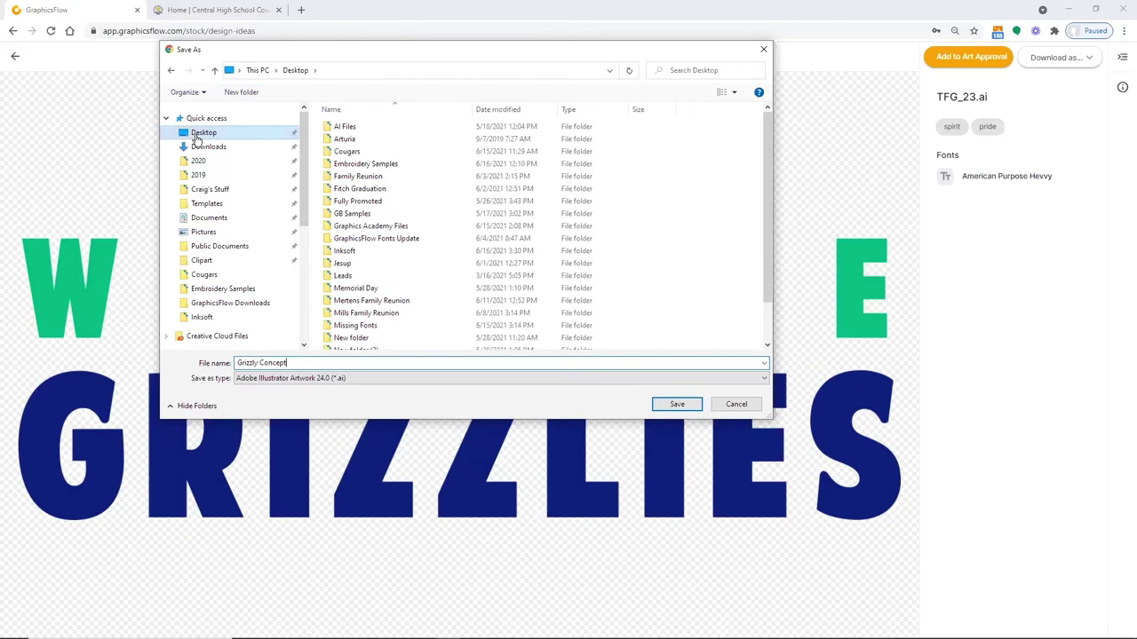
{"action": "left_click", "coordinate": [676, 405]}
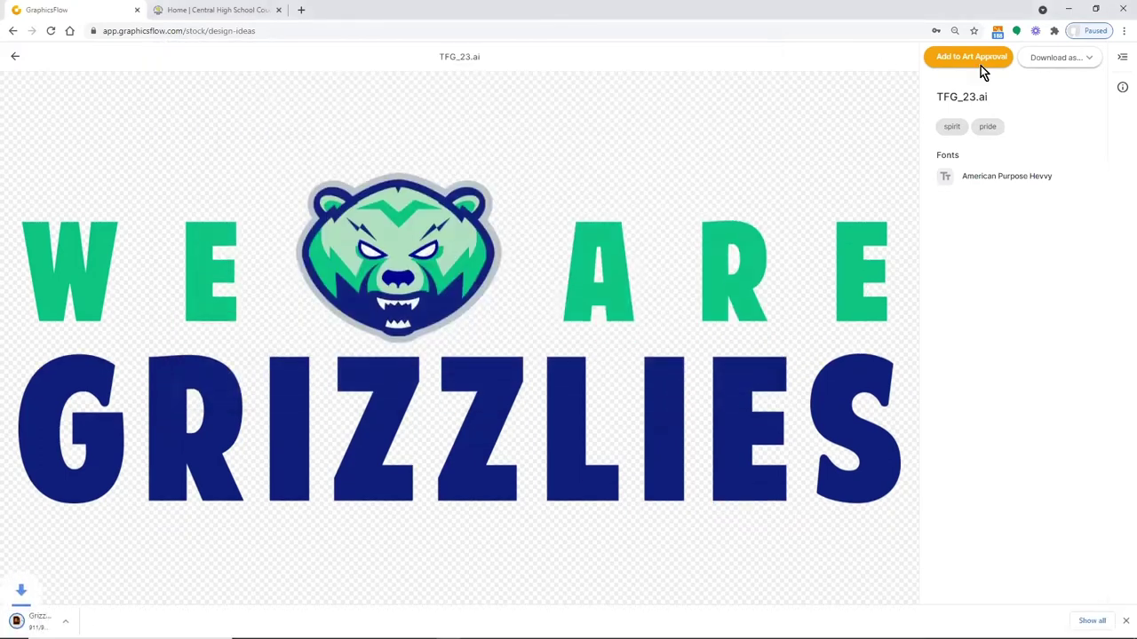
Download the design as .CDR into Public Documents > Templates > GraphicsFlow Downloads
{"action": "left_click", "coordinate": [1093, 60]}
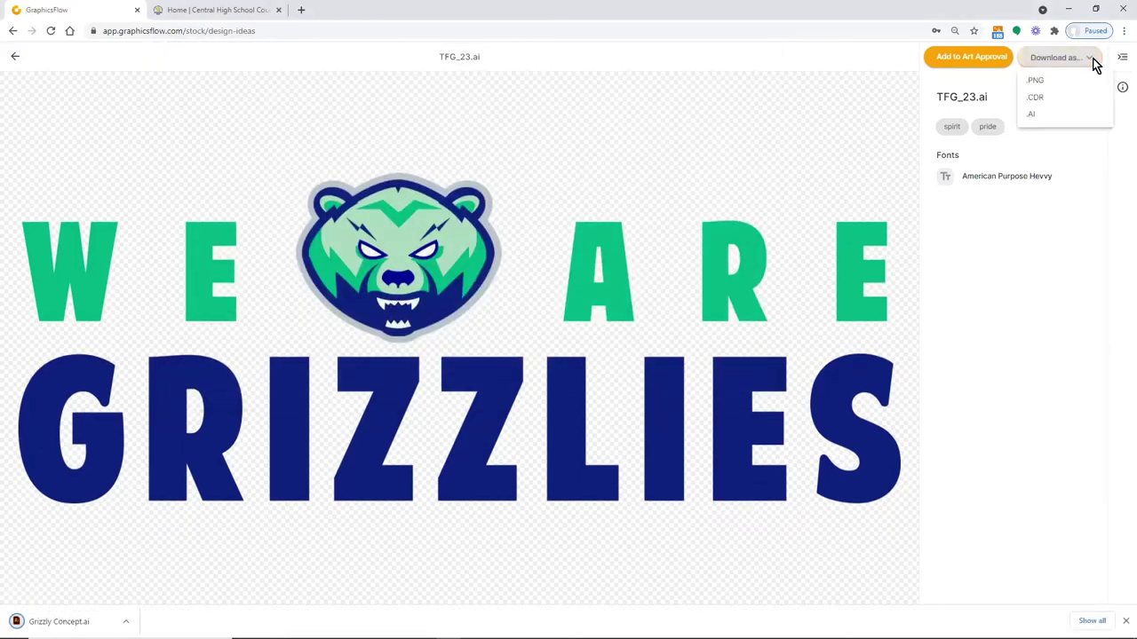
{"action": "left_click", "coordinate": [1028, 105]}
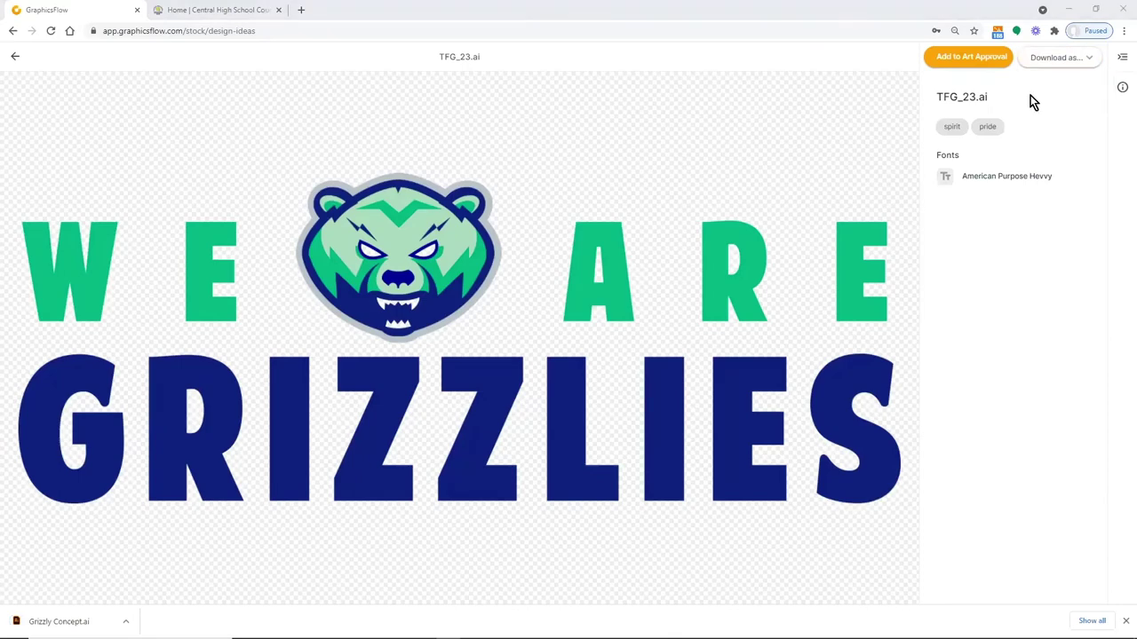
{"action": "scroll", "coordinate": [304, 228], "scroll_direction": "up", "scroll_amount": 4}
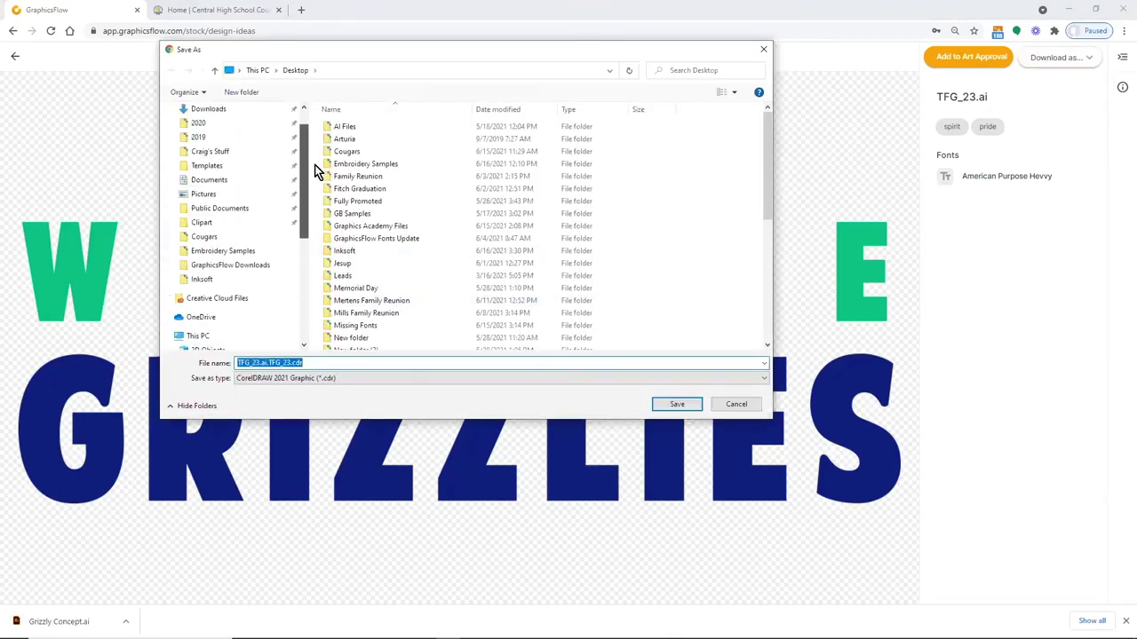
{"action": "scroll", "coordinate": [247, 236], "scroll_direction": "down", "scroll_amount": 1}
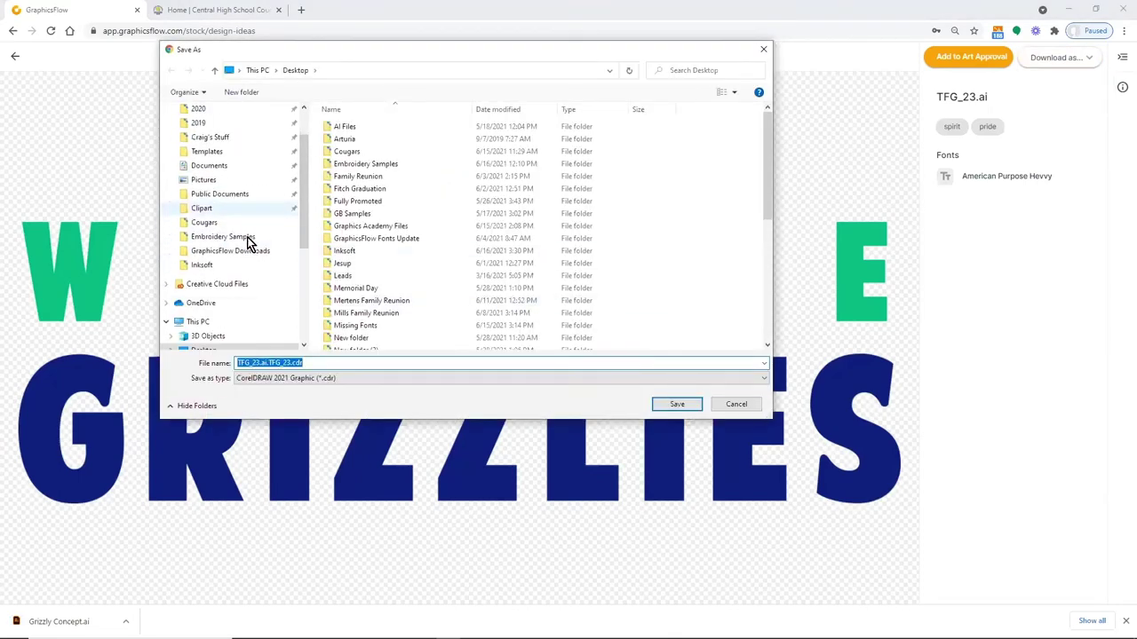
{"action": "scroll", "coordinate": [240, 249], "scroll_direction": "down", "scroll_amount": 1}
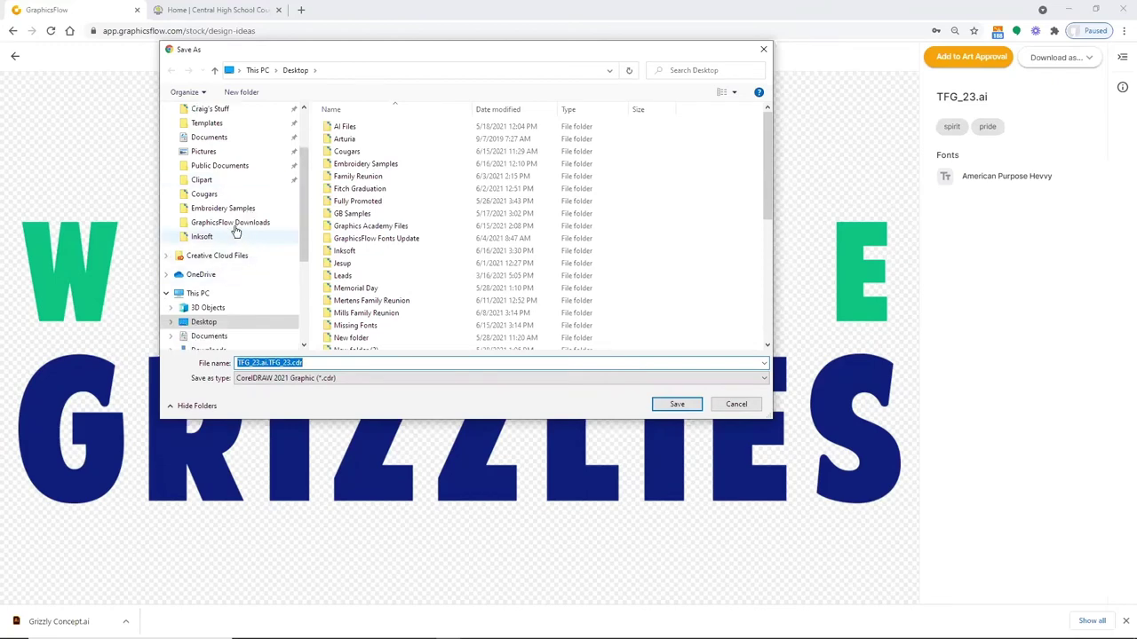
{"action": "left_click", "coordinate": [236, 166]}
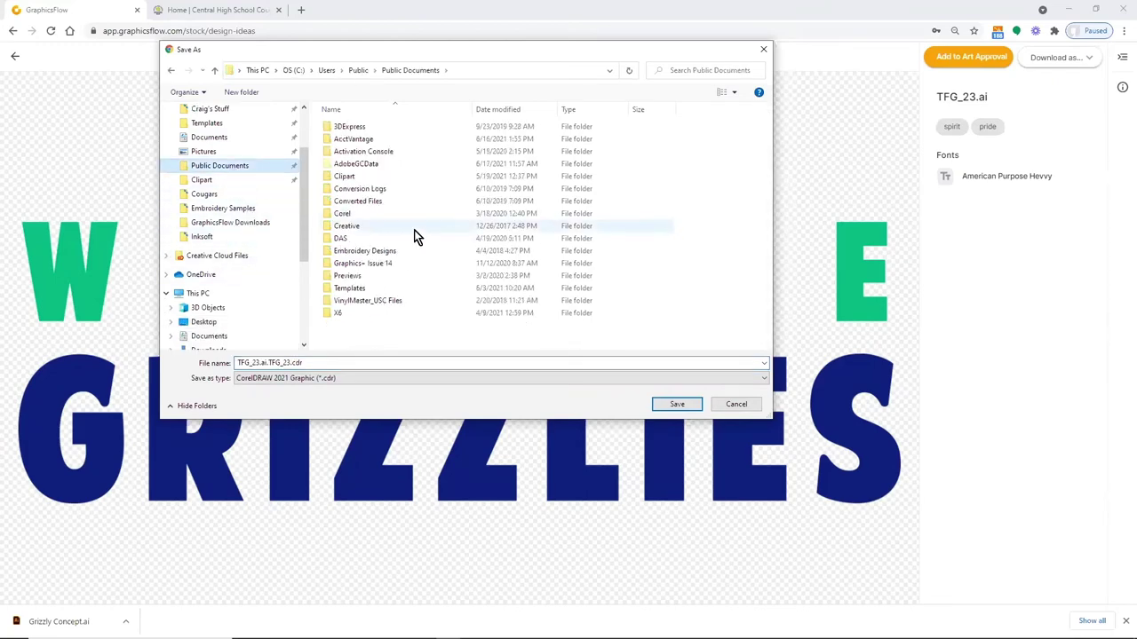
{"action": "double_click", "coordinate": [354, 289]}
{"action": "scroll", "coordinate": [512, 327], "scroll_direction": "down", "scroll_amount": 1}
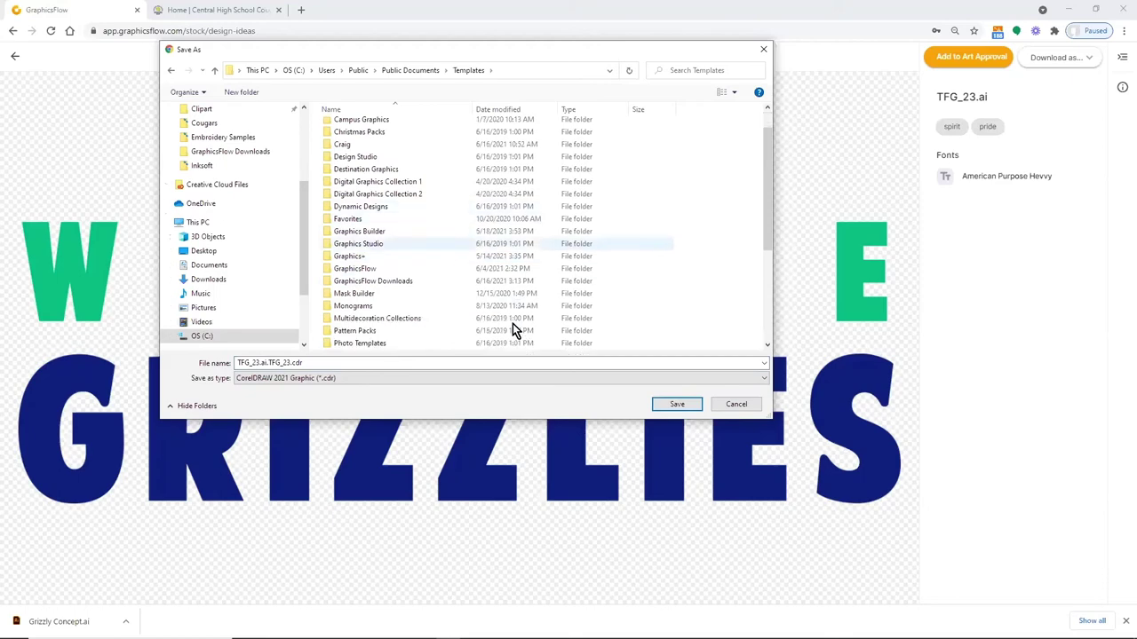
{"action": "double_click", "coordinate": [403, 282]}
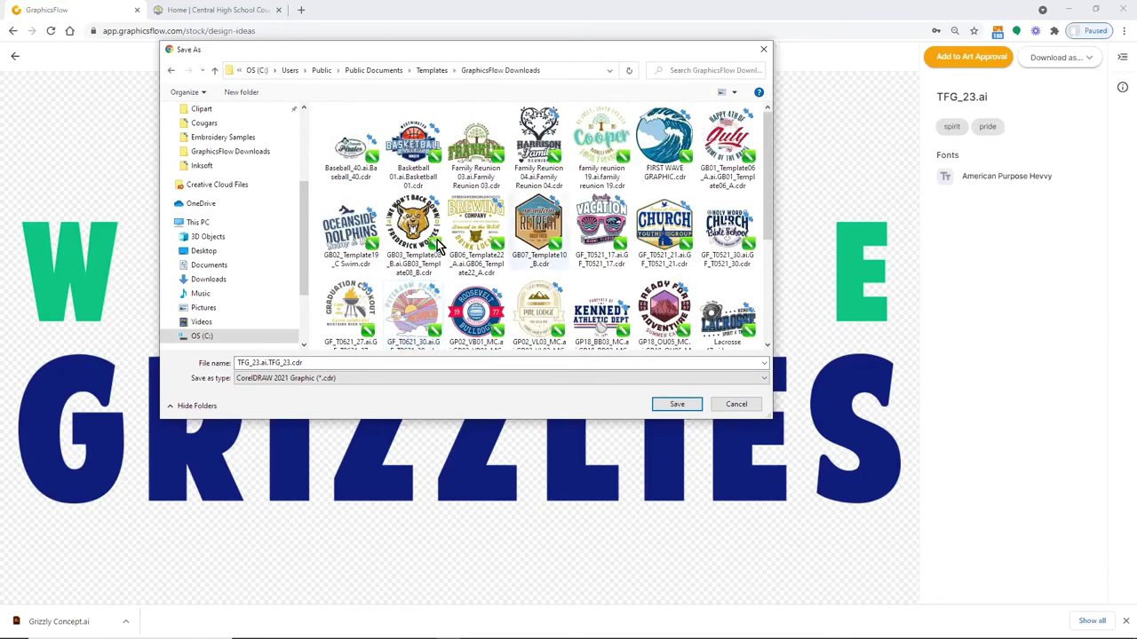
Save it as 'Grizzly Concept', then minimize Chrome and bring up Illustrator
{"action": "double_click", "coordinate": [343, 358]}
{"action": "type", "text": "Grizzly Concept"}
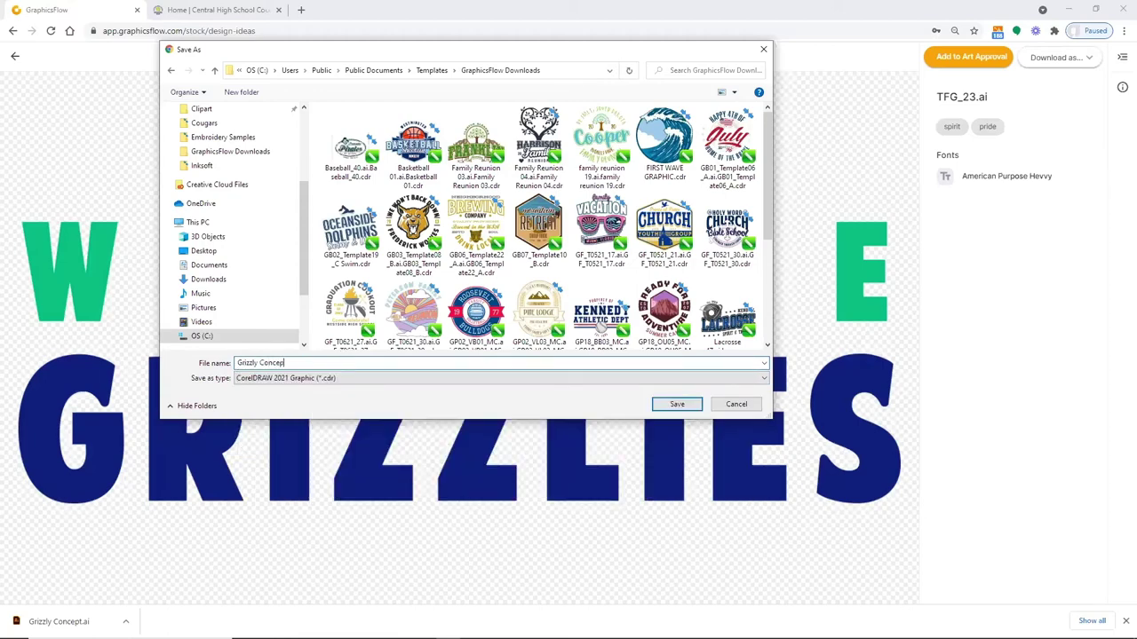
{"action": "left_click", "coordinate": [680, 404]}
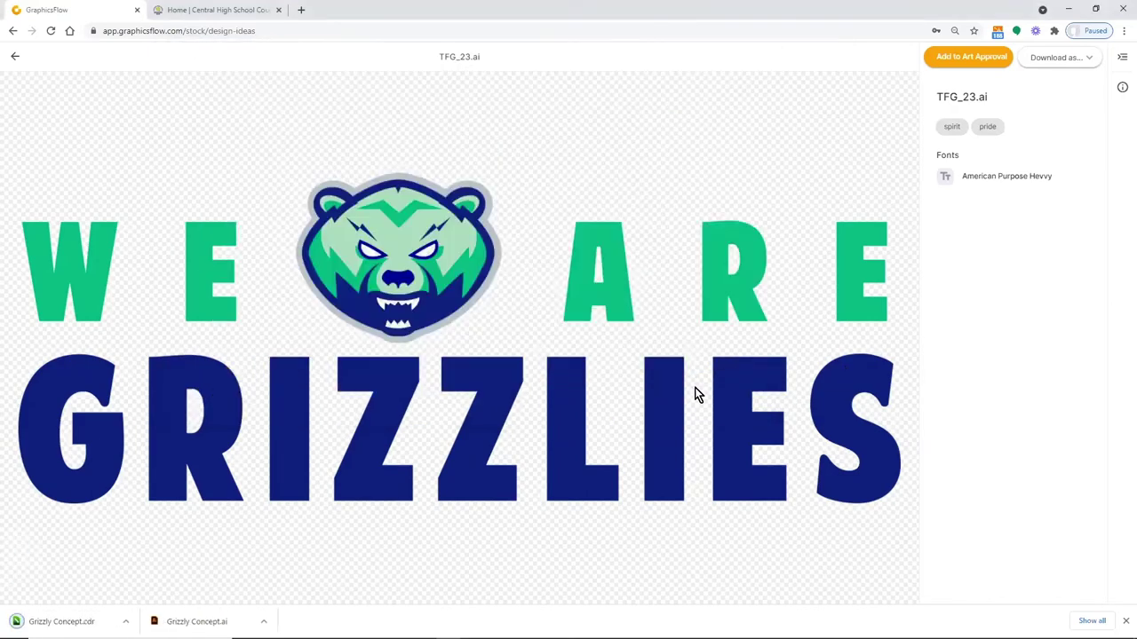
{"action": "left_click", "coordinate": [1068, 9]}
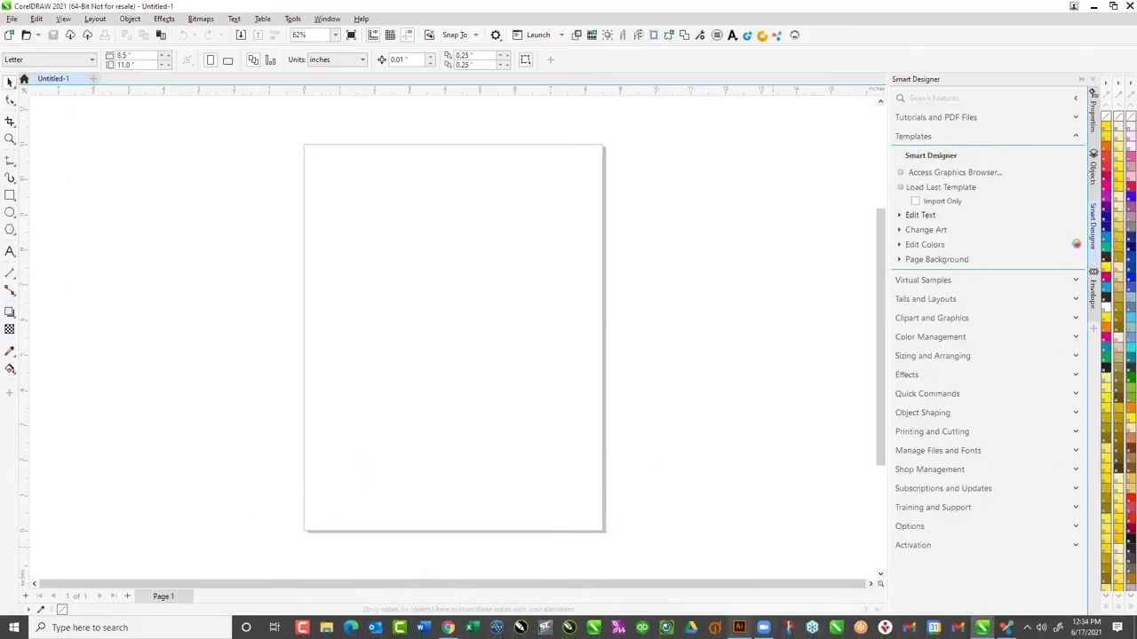
{"action": "left_click", "coordinate": [738, 628]}
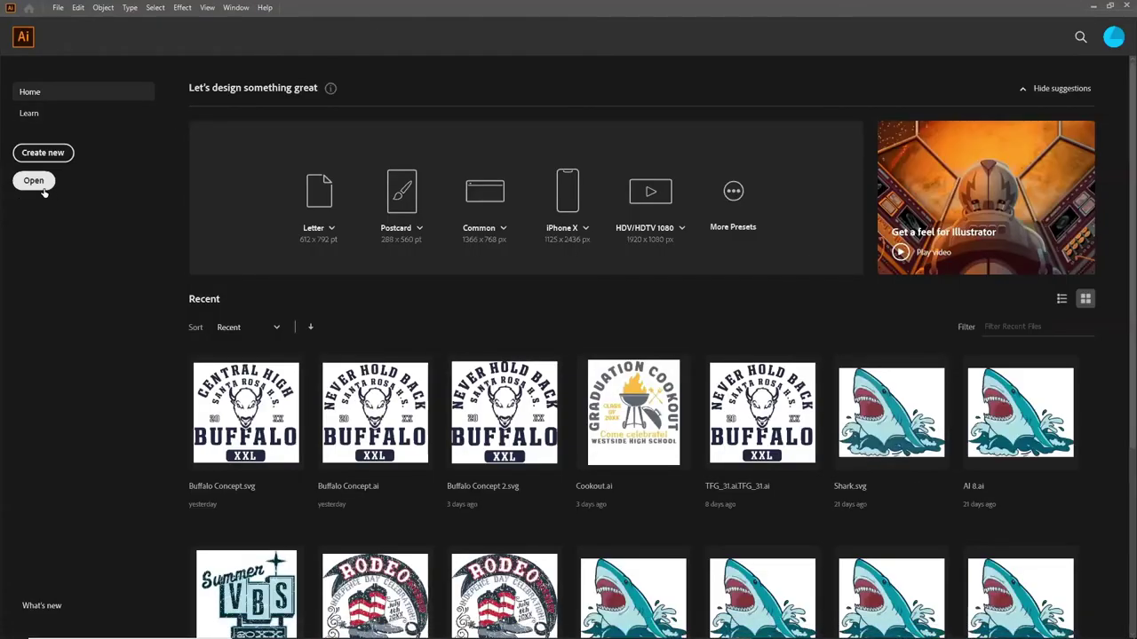
Open Grizzly Concept.ai from the Desktop in Illustrator
{"action": "left_click", "coordinate": [36, 182]}
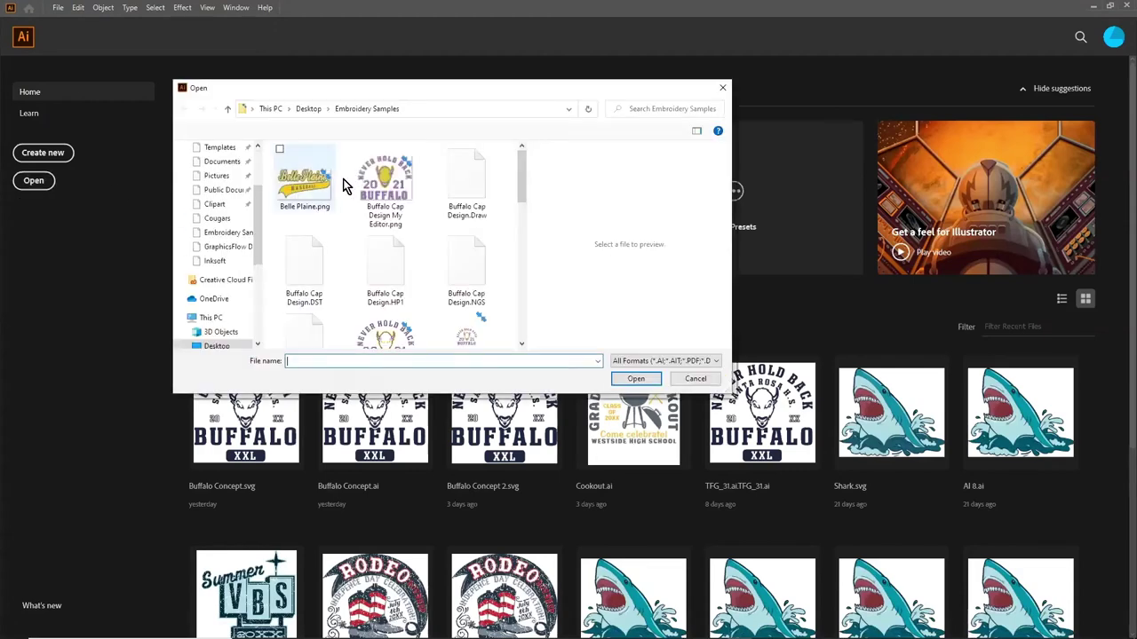
{"action": "scroll", "coordinate": [256, 199], "scroll_direction": "up", "scroll_amount": 2}
{"action": "left_click", "coordinate": [216, 171]}
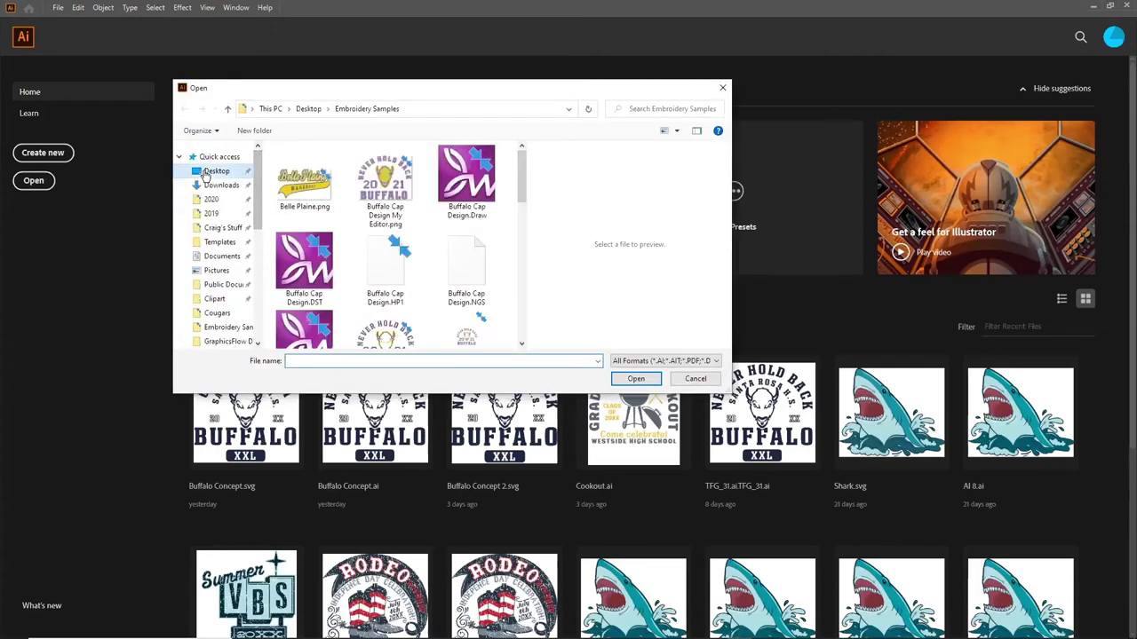
{"action": "left_click_drag", "start_coordinate": [522, 186], "coordinate": [522, 255]}
{"action": "left_click", "coordinate": [306, 290]}
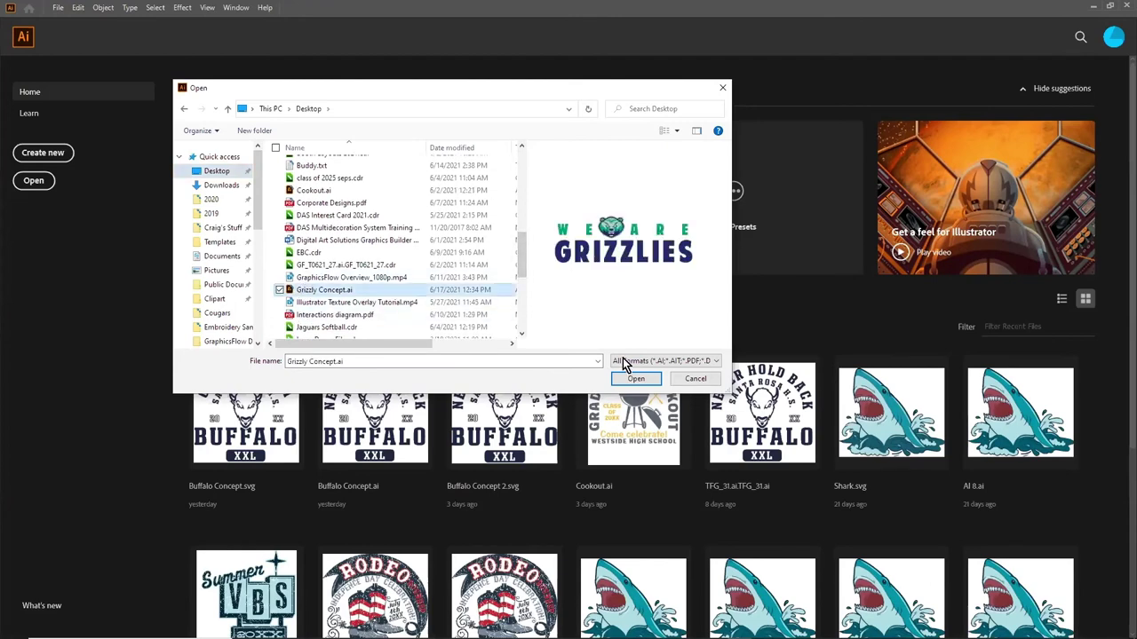
{"action": "left_click", "coordinate": [628, 377]}
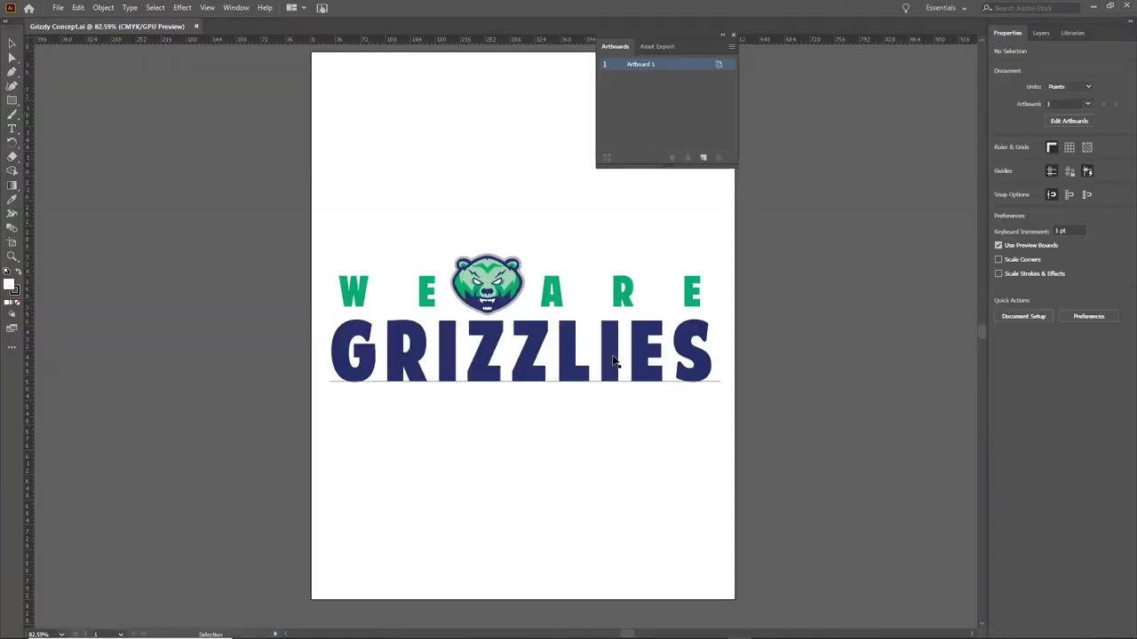
Replace GRIZZLIES with BEARS, enlarge it and centre it under WE ARE
{"action": "left_click", "coordinate": [418, 355]}
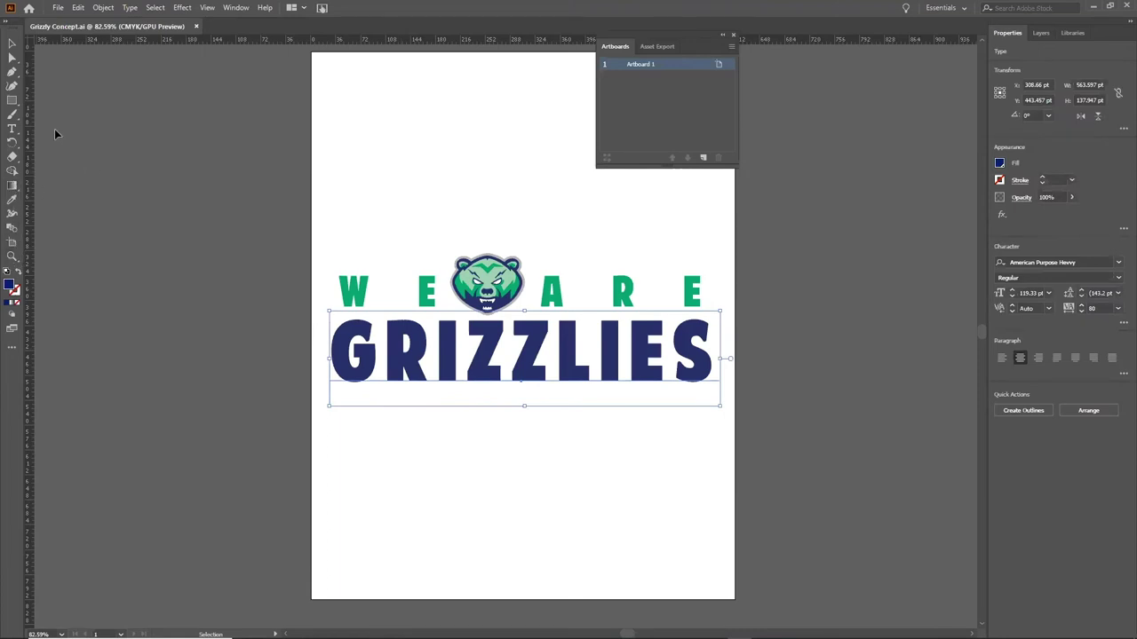
{"action": "left_click", "coordinate": [12, 129]}
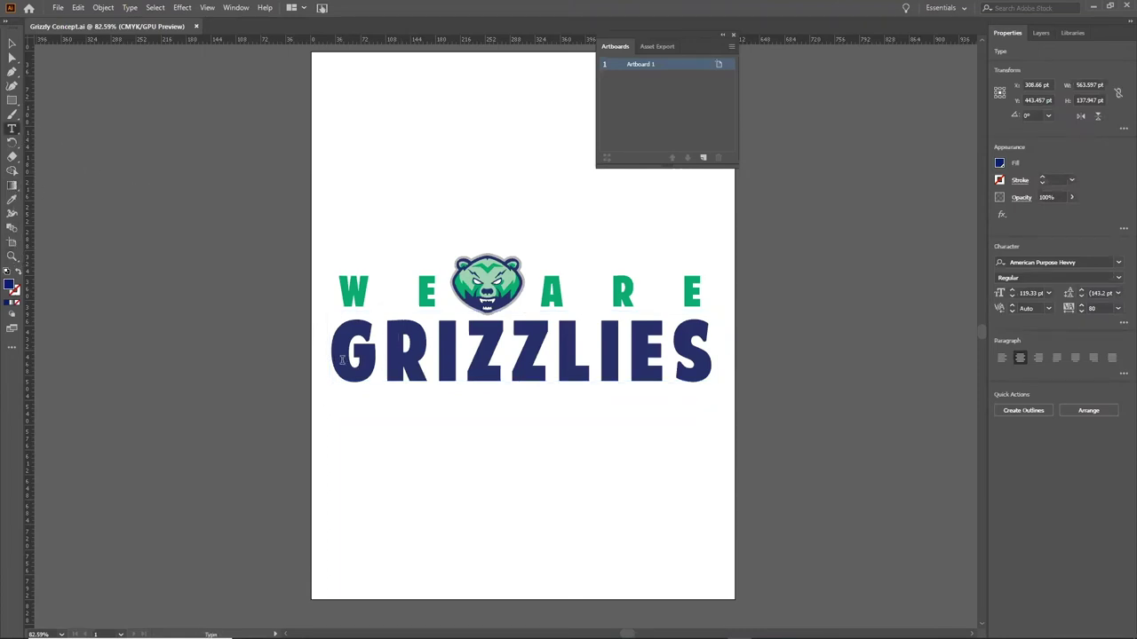
{"action": "left_click_drag", "start_coordinate": [341, 360], "coordinate": [708, 337]}
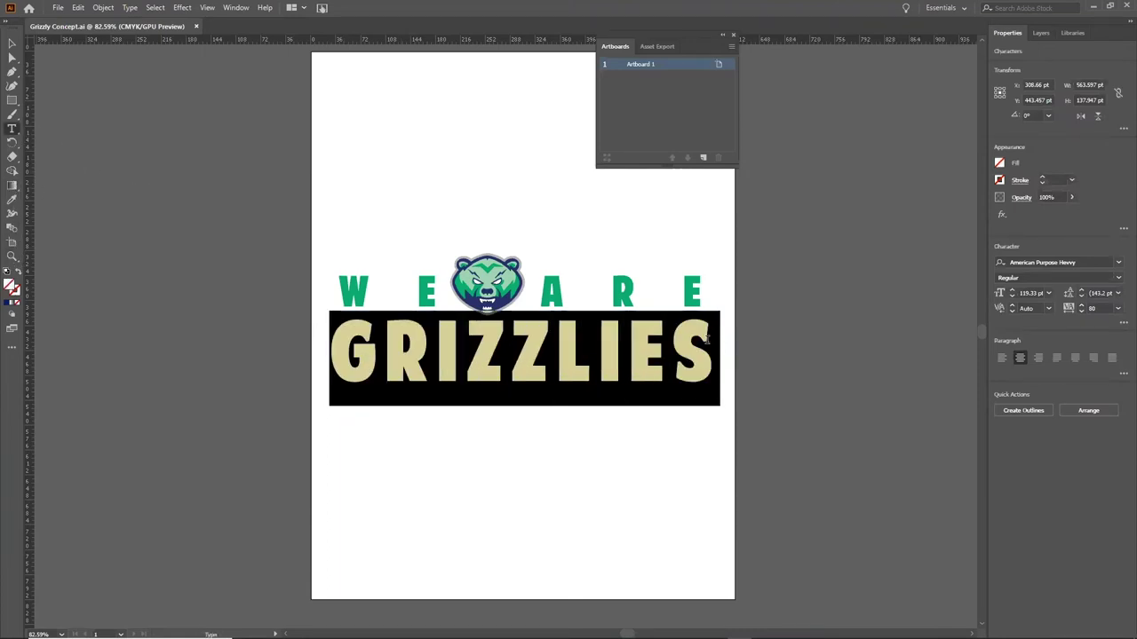
{"action": "type", "text": "BEARS"}
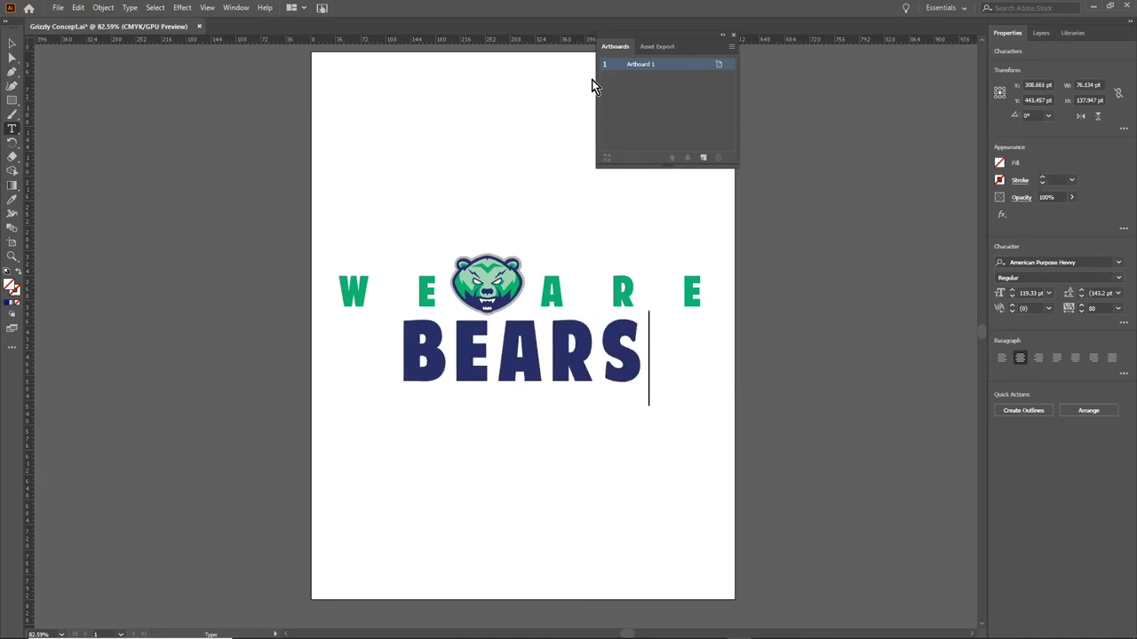
{"action": "left_click", "coordinate": [11, 42]}
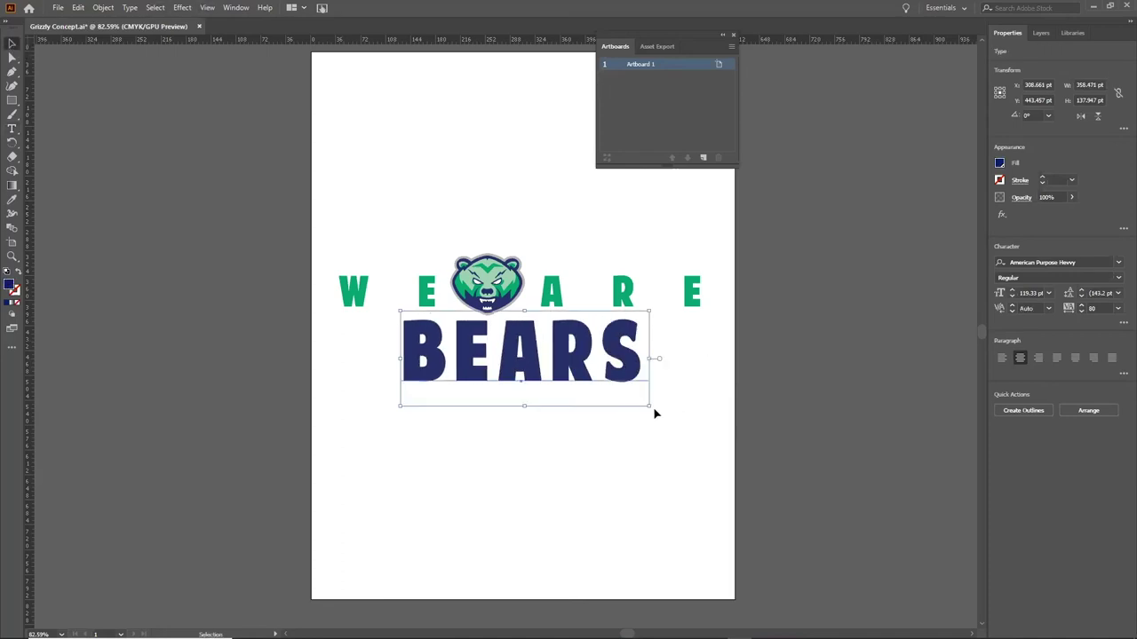
{"action": "left_click_drag", "start_coordinate": [651, 405], "coordinate": [736, 424]}
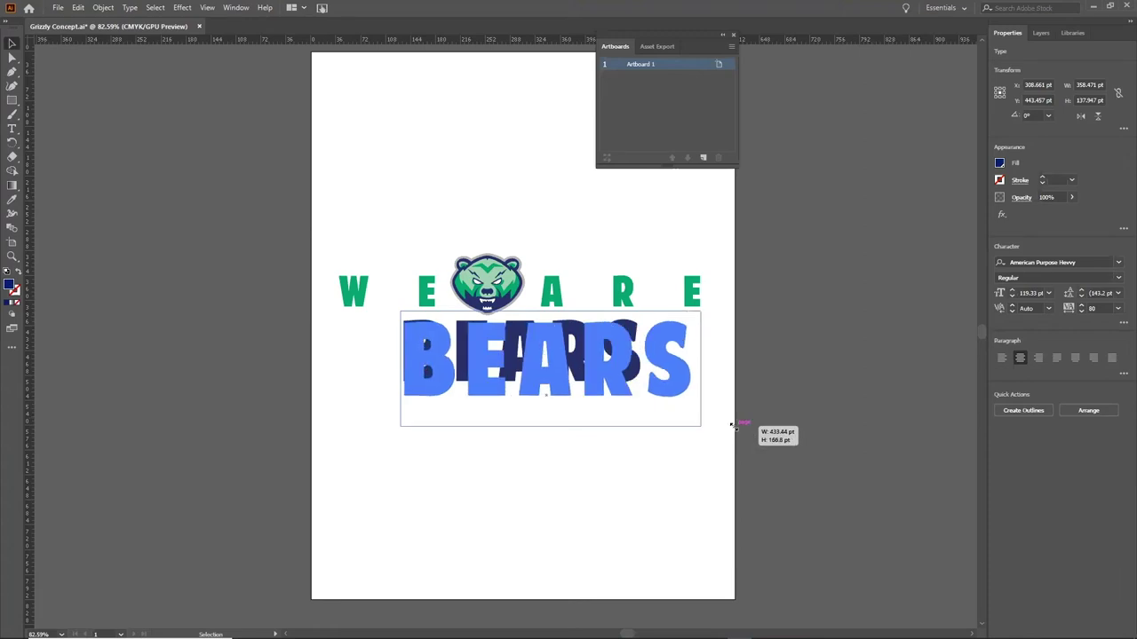
{"action": "left_click_drag", "start_coordinate": [609, 377], "coordinate": [567, 382]}
Move the bear logo between WE and ARE, then switch back to CorelDRAW
{"action": "left_click", "coordinate": [491, 291]}
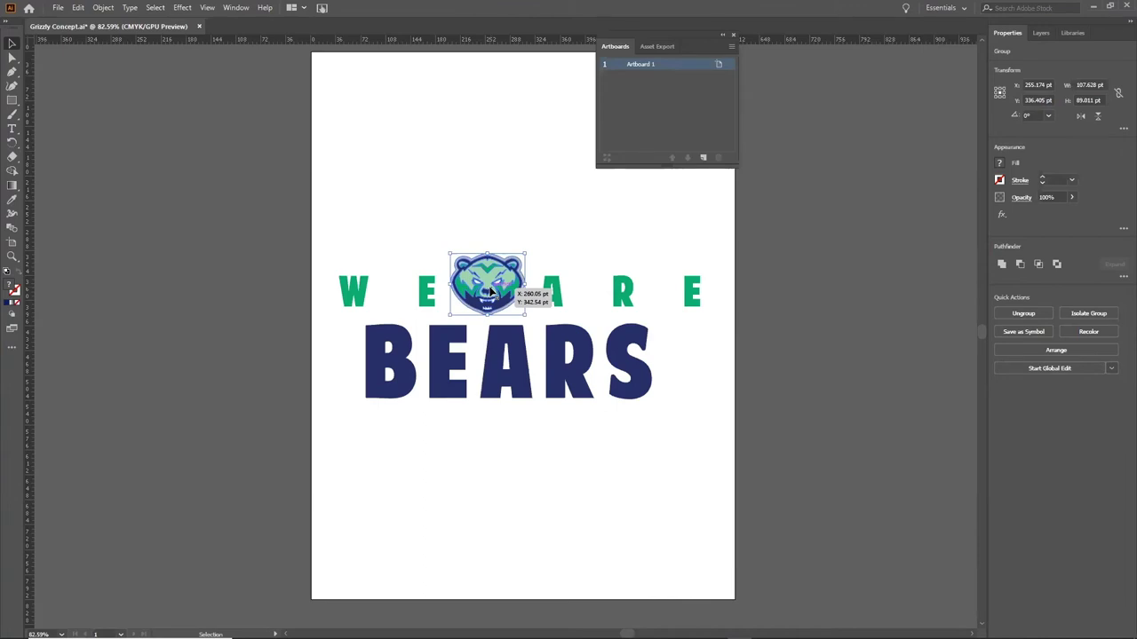
{"action": "left_click_drag", "start_coordinate": [490, 292], "coordinate": [490, 291]}
{"action": "left_click", "coordinate": [1093, 7]}
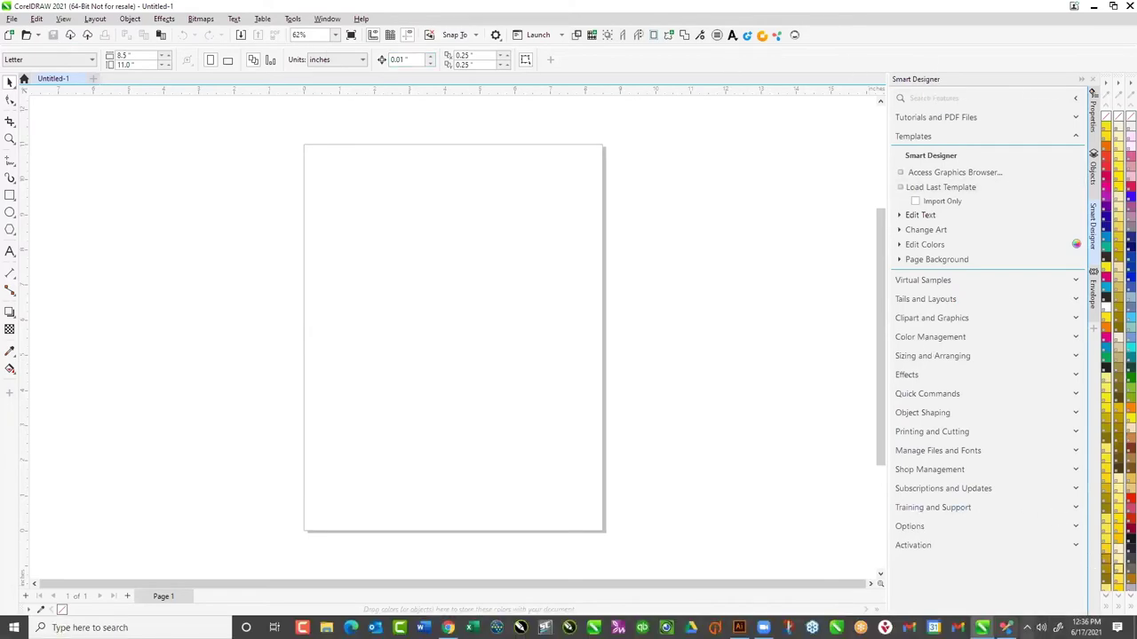
Load Grizzly Concept.cdr from the GraphicsFlow Downloads folder in the Graphics Browser
{"action": "left_click", "coordinate": [979, 628]}
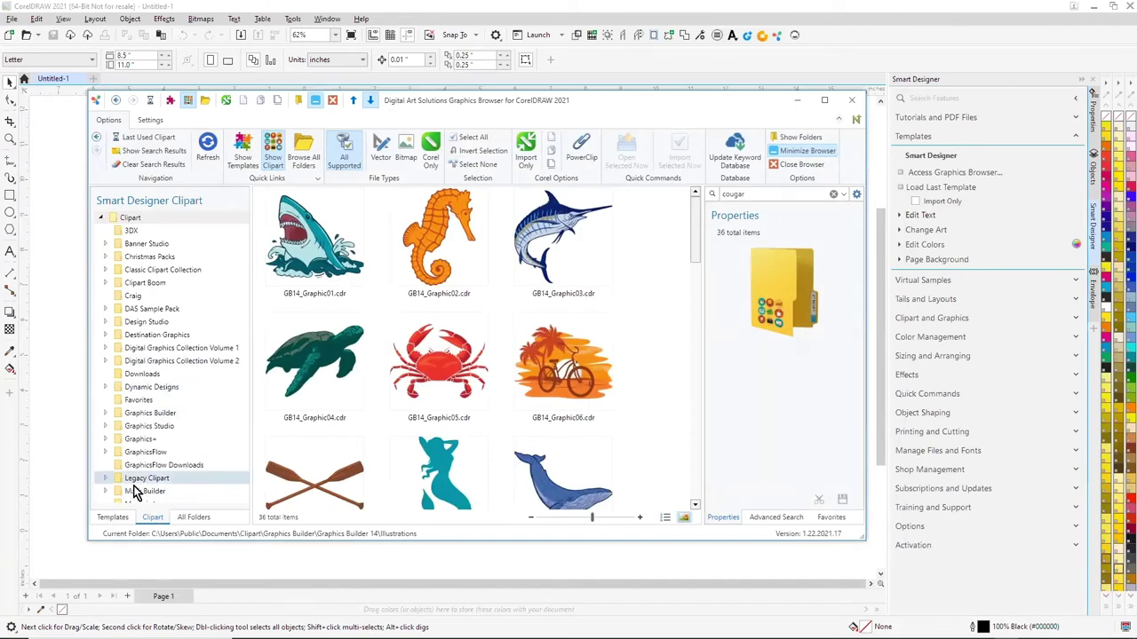
{"action": "left_click", "coordinate": [110, 517]}
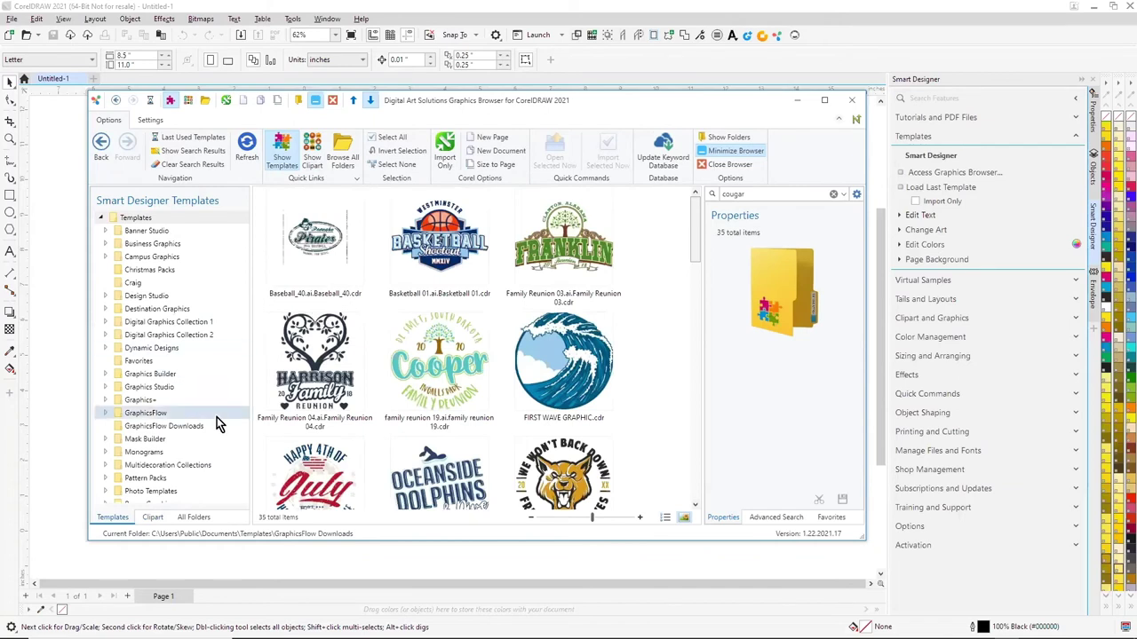
{"action": "left_click", "coordinate": [156, 430]}
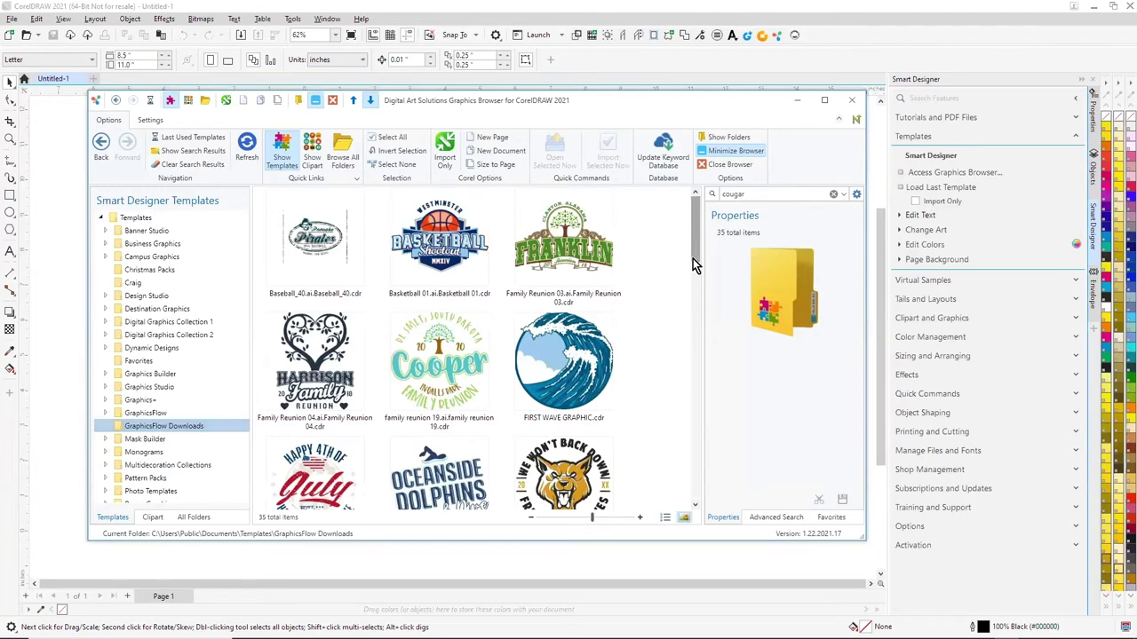
{"action": "left_click_drag", "start_coordinate": [693, 259], "coordinate": [677, 371]}
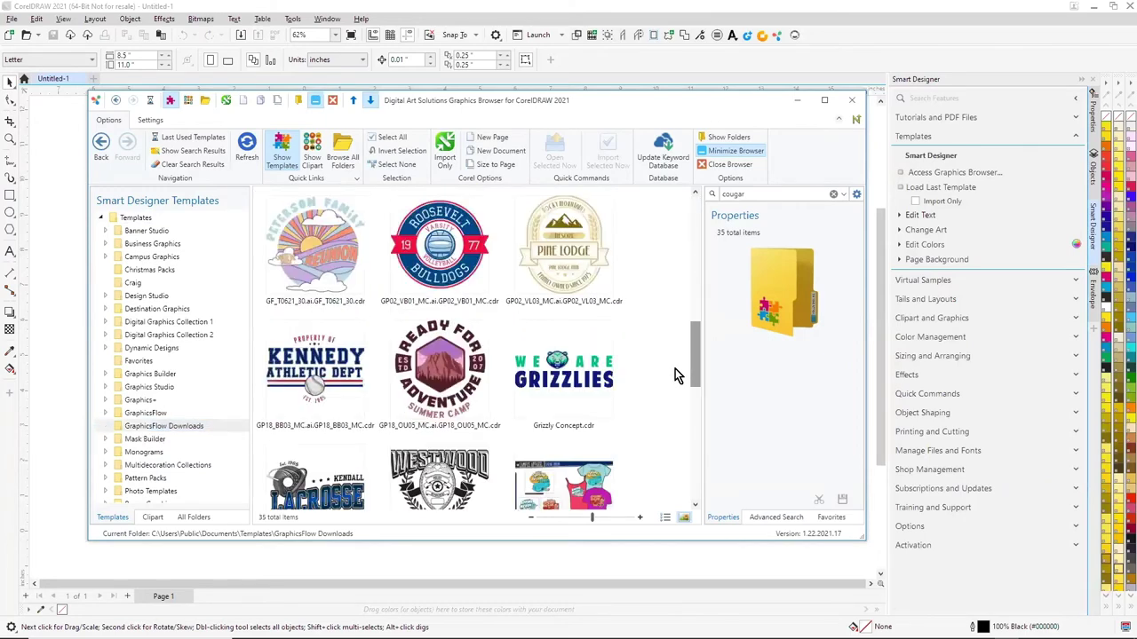
{"action": "double_click", "coordinate": [561, 378]}
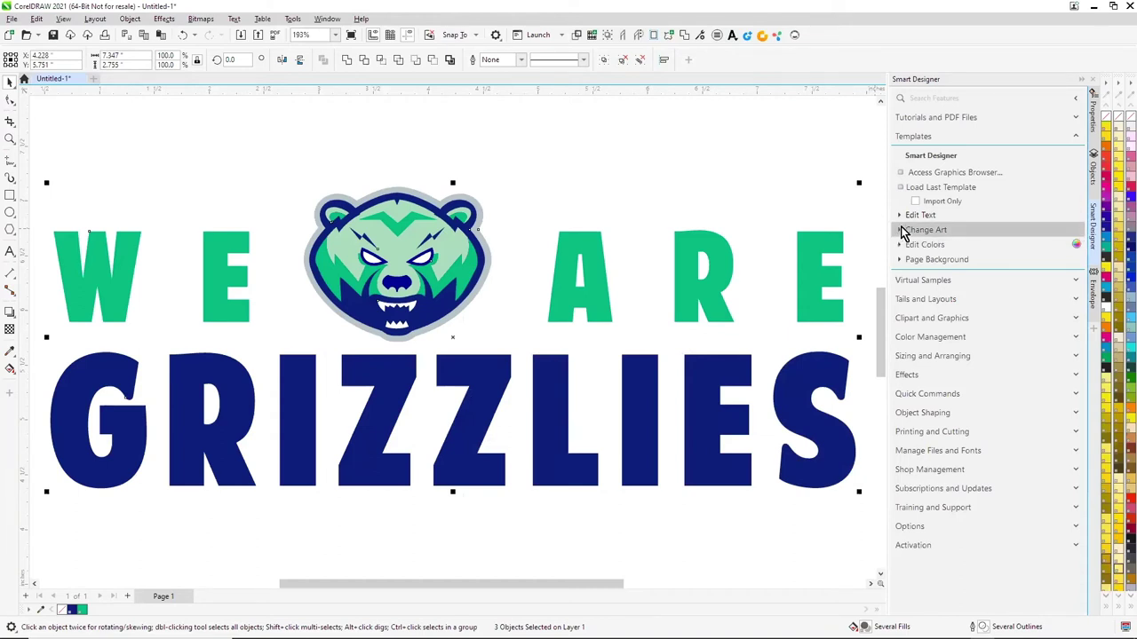
Change the headline text WE ARE to DM HS
{"action": "left_click", "coordinate": [900, 216]}
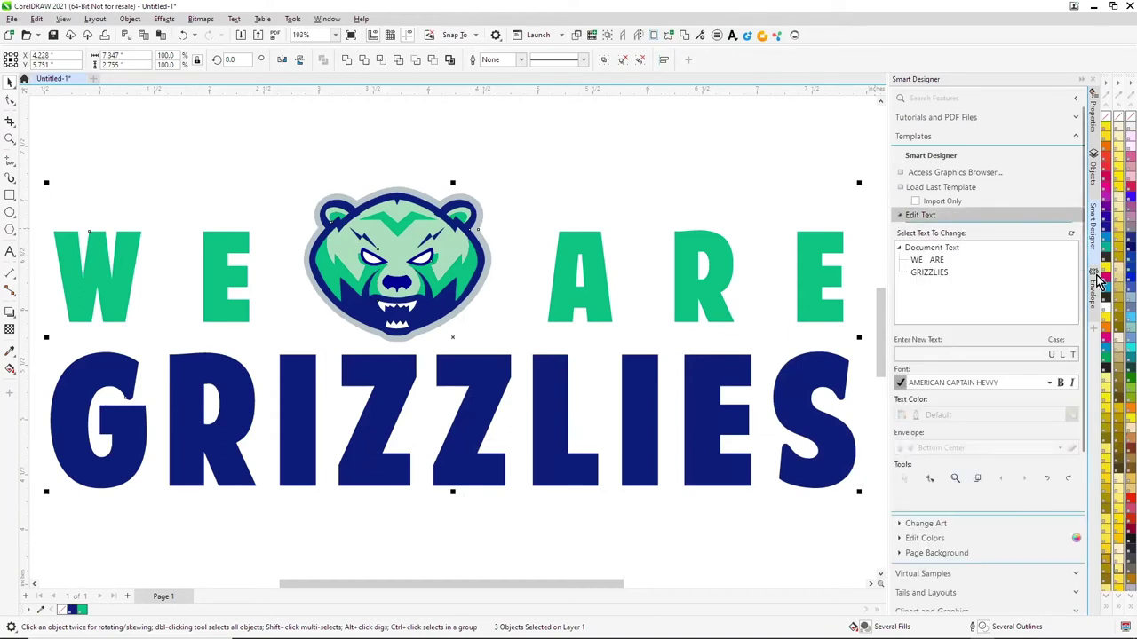
{"action": "left_click", "coordinate": [928, 260]}
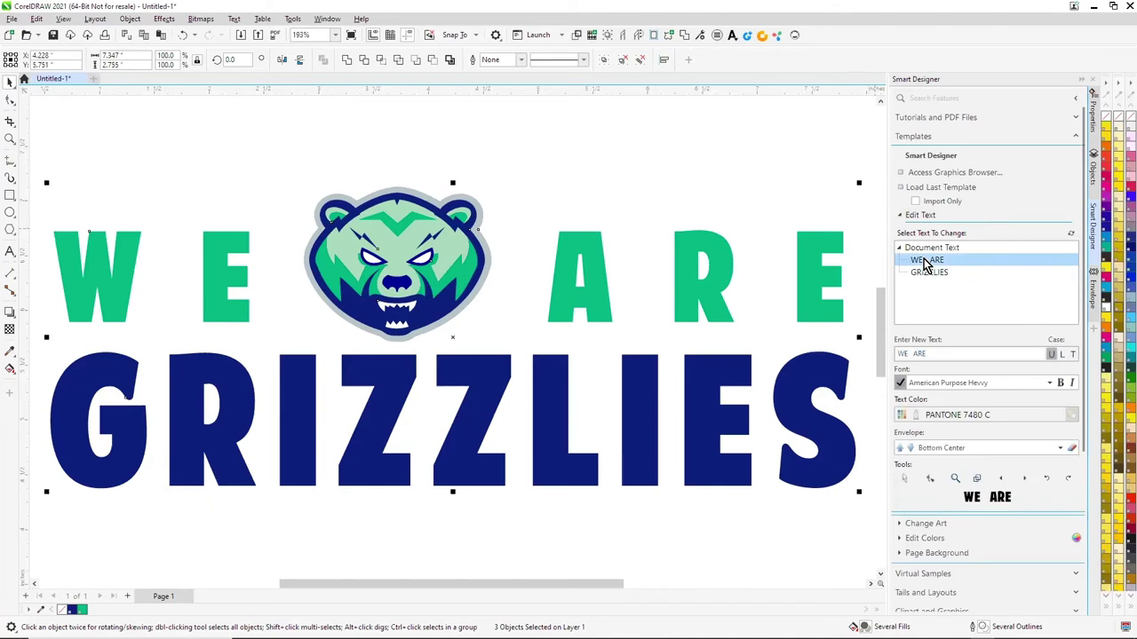
{"action": "left_click", "coordinate": [903, 355]}
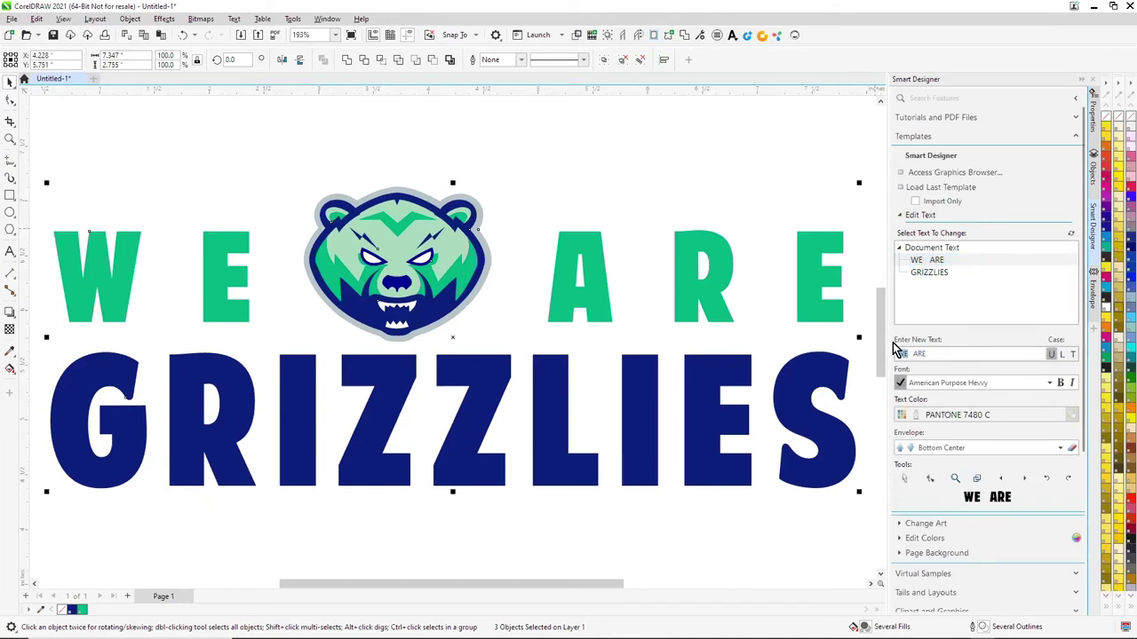
{"action": "key", "text": "BackSpace"}
{"action": "key", "text": "BackSpace"}
{"action": "type", "text": "DM"}
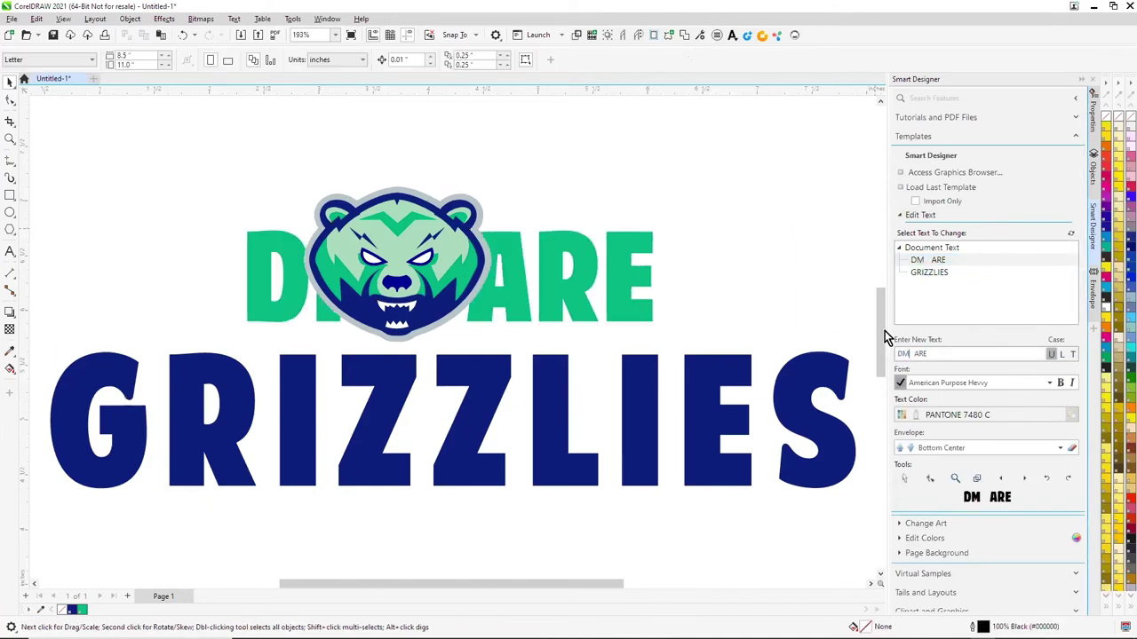
{"action": "left_click", "coordinate": [933, 260]}
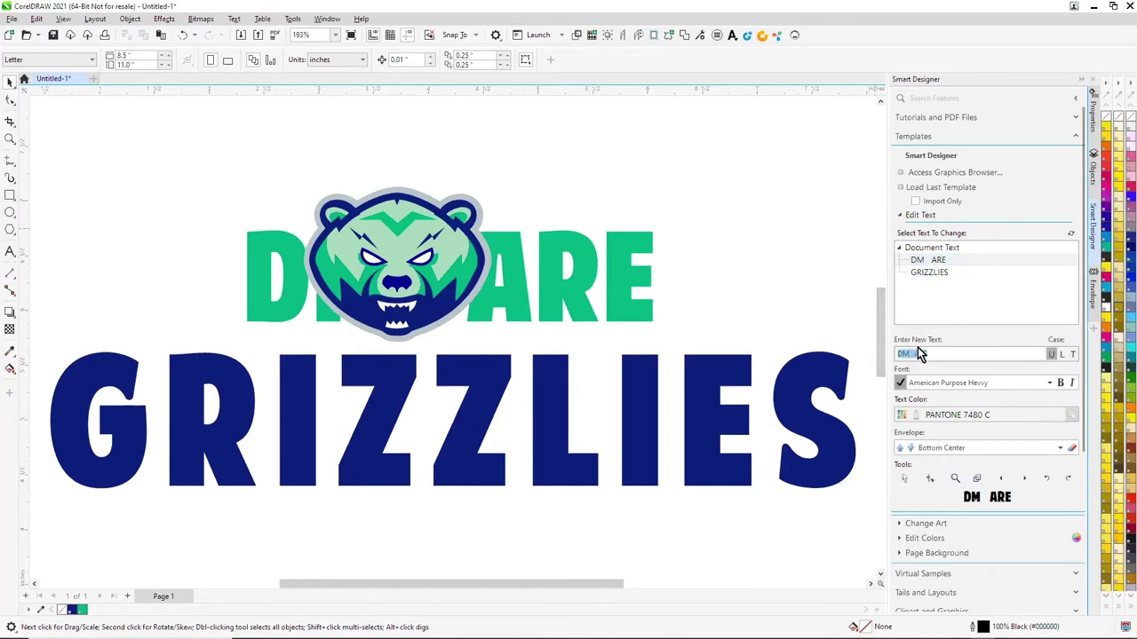
{"action": "left_click_drag", "start_coordinate": [912, 353], "coordinate": [937, 351]}
{"action": "type", "text": "HS"}
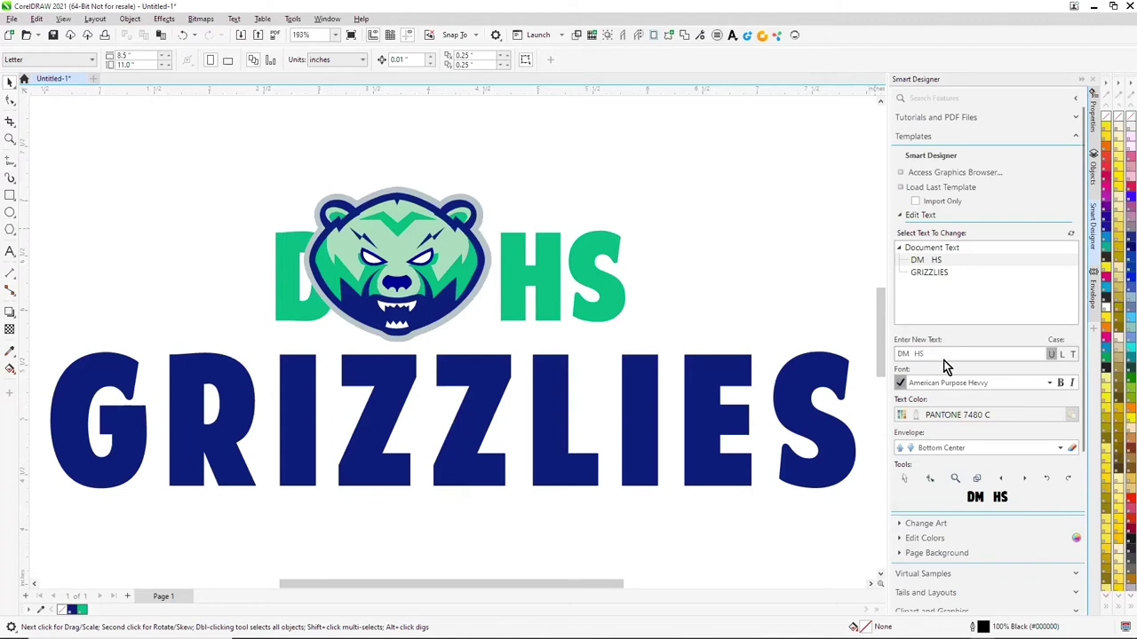
{"action": "left_click", "coordinate": [913, 354]}
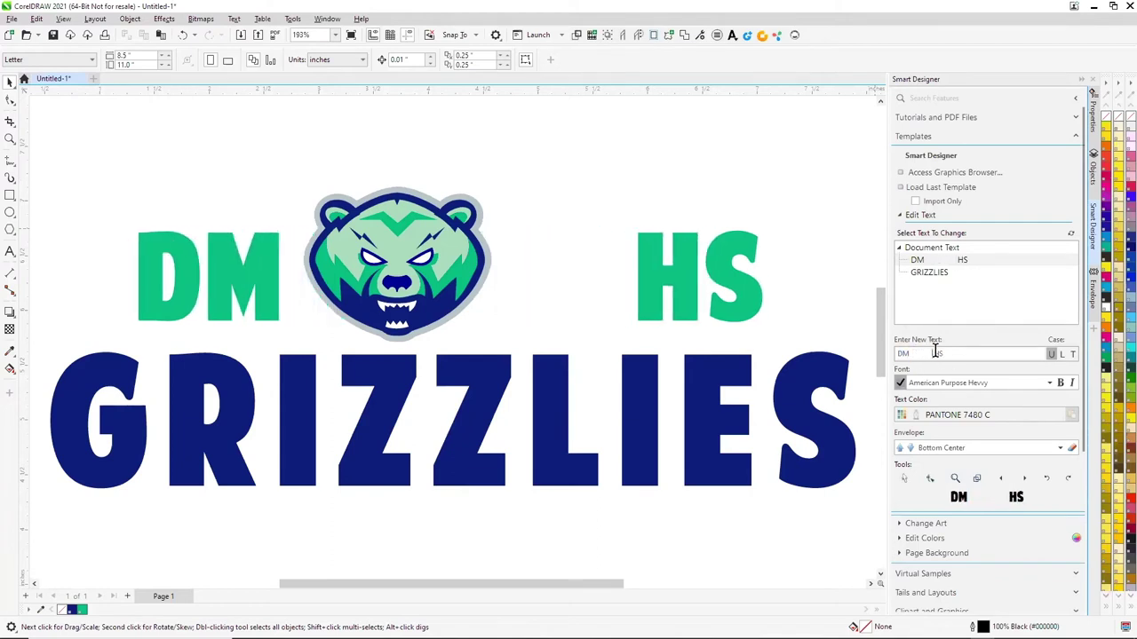
Change GRIZZLIES to COUGARS
{"action": "left_click", "coordinate": [932, 272]}
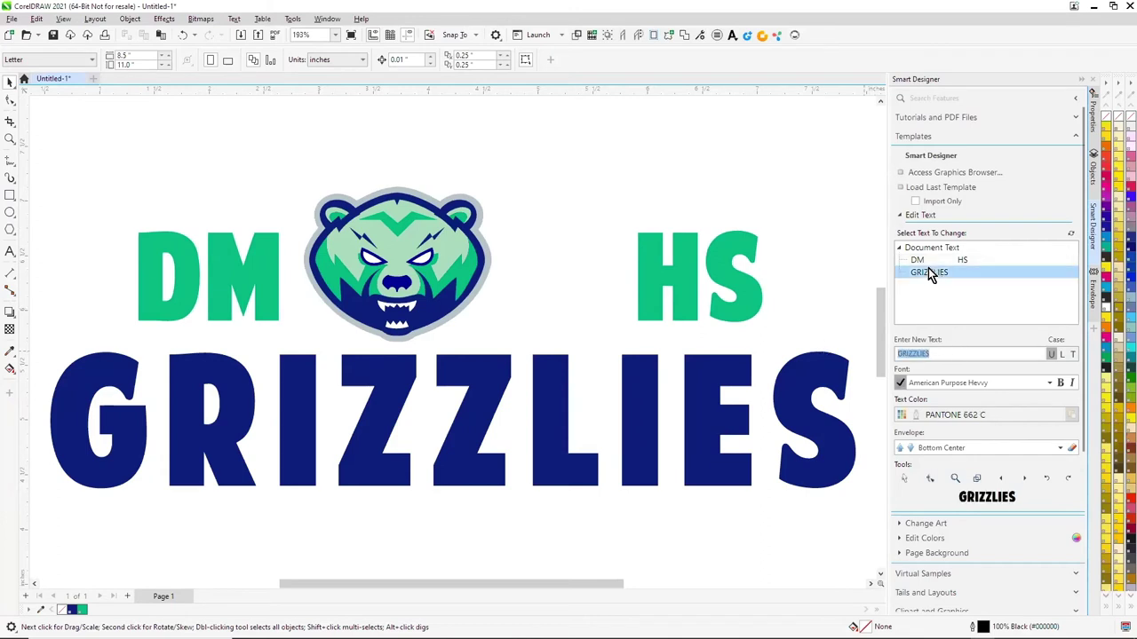
{"action": "type", "text": "OUGARS"}
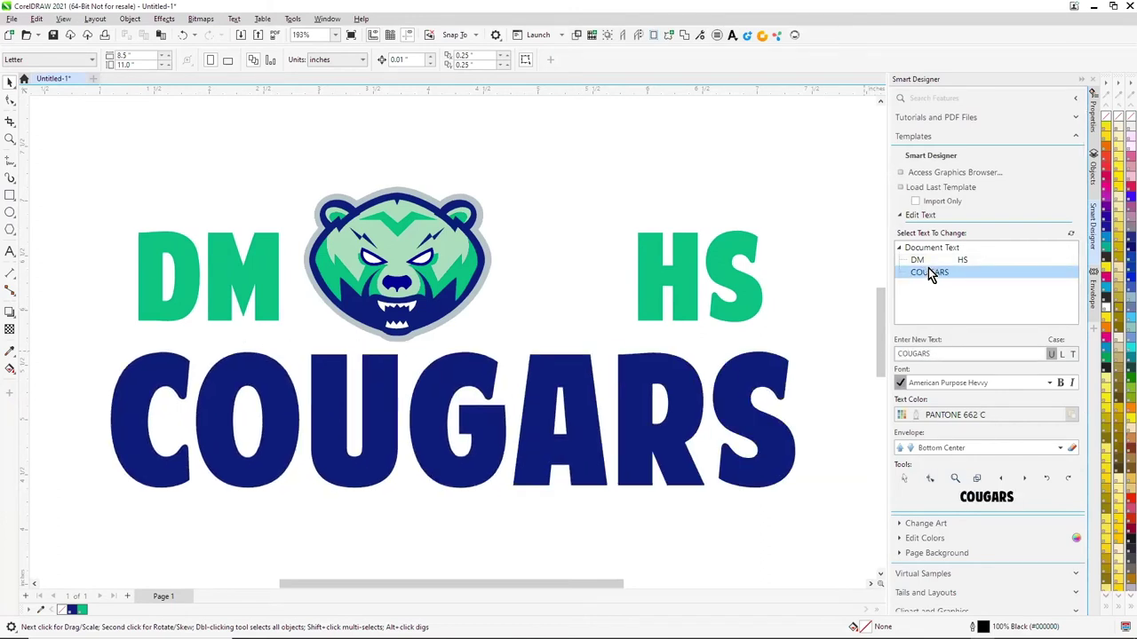
{"action": "key", "text": "Return"}
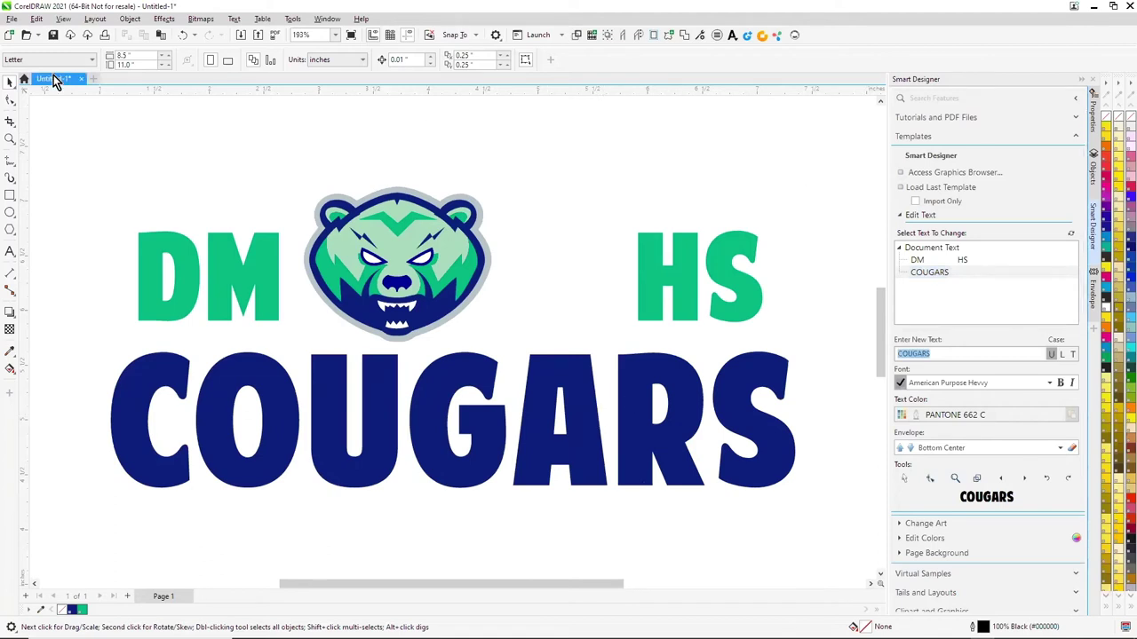
{"action": "left_click", "coordinate": [113, 116]}
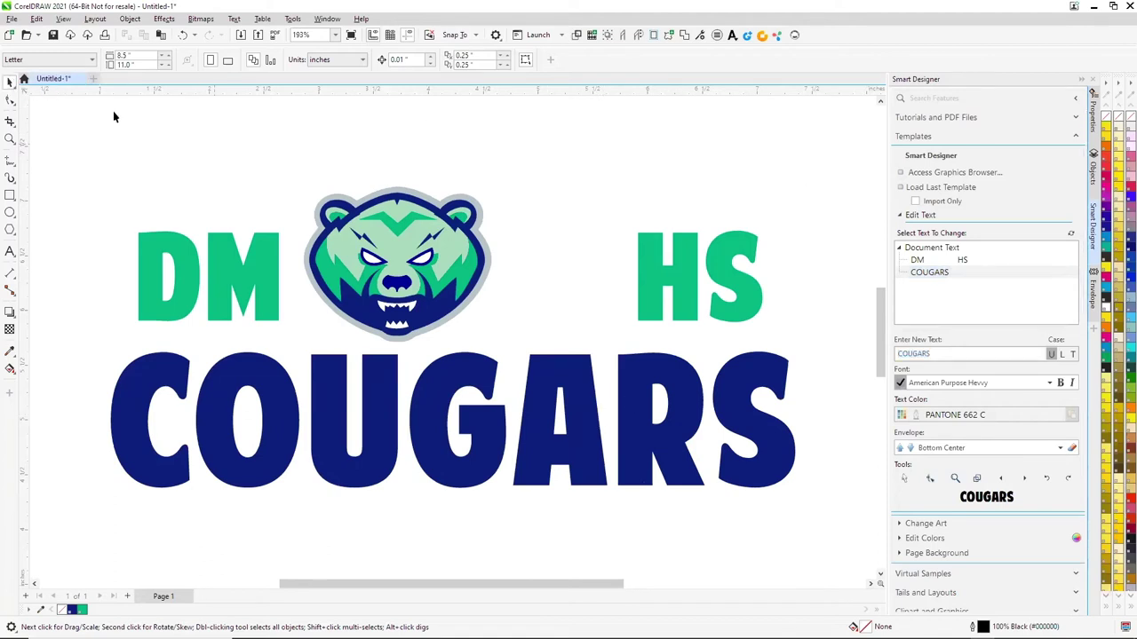
Centre the bear horizontally over COUGARS
{"action": "left_click", "coordinate": [414, 242]}
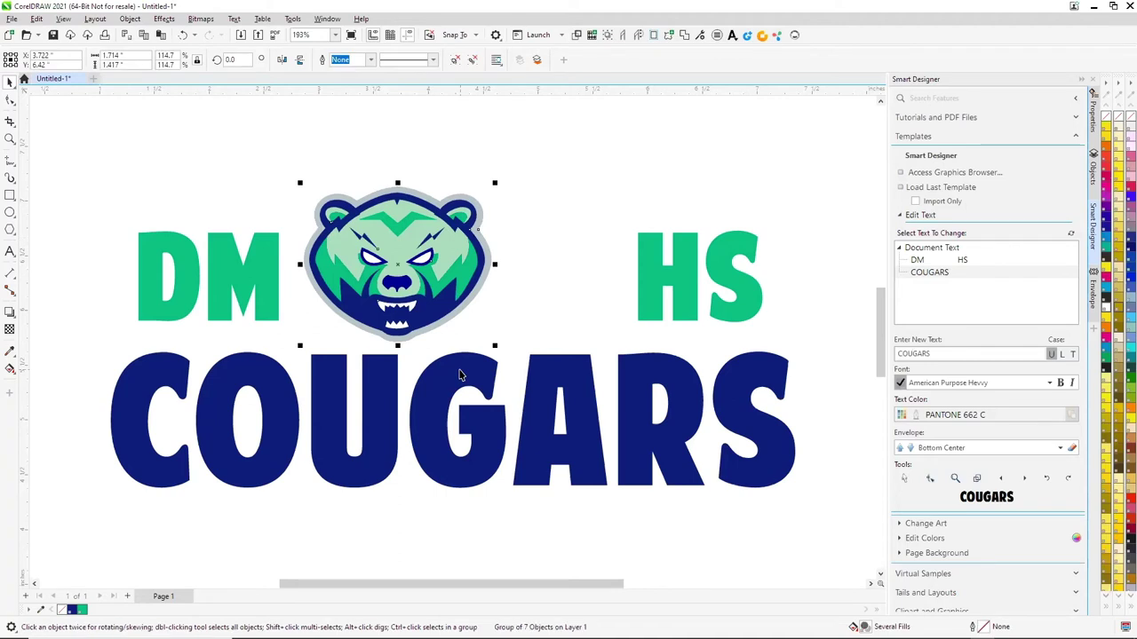
{"action": "left_click", "coordinate": [463, 368], "text": "shift"}
{"action": "key", "text": "c"}
{"action": "left_click", "coordinate": [649, 162]}
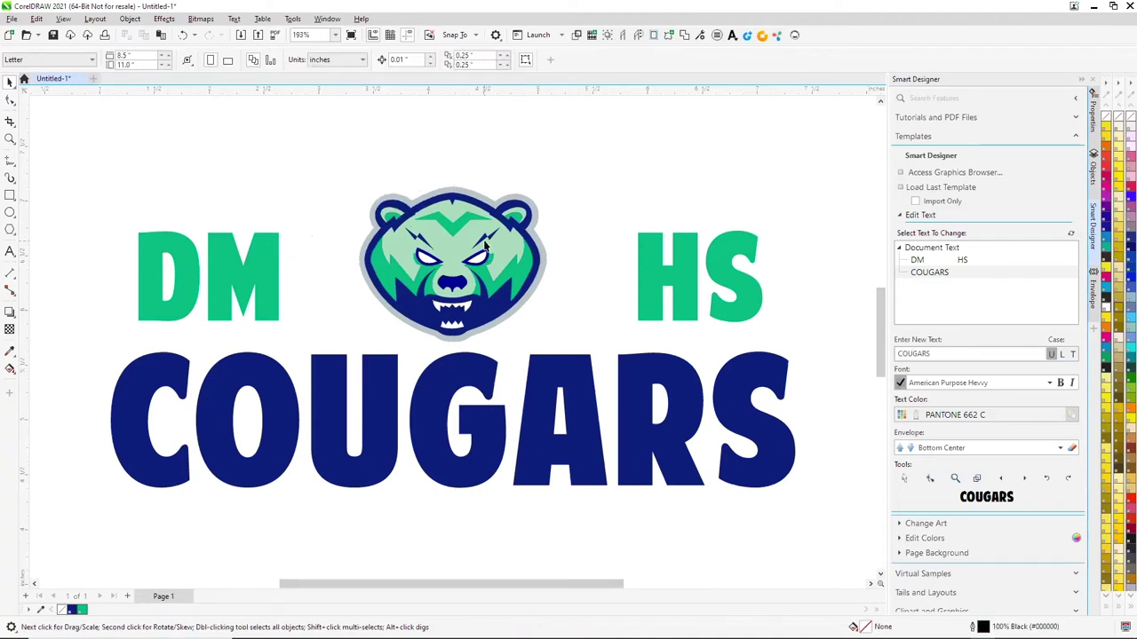
Choose the bear group as the art to replace and open the graphics library
{"action": "left_click", "coordinate": [901, 217]}
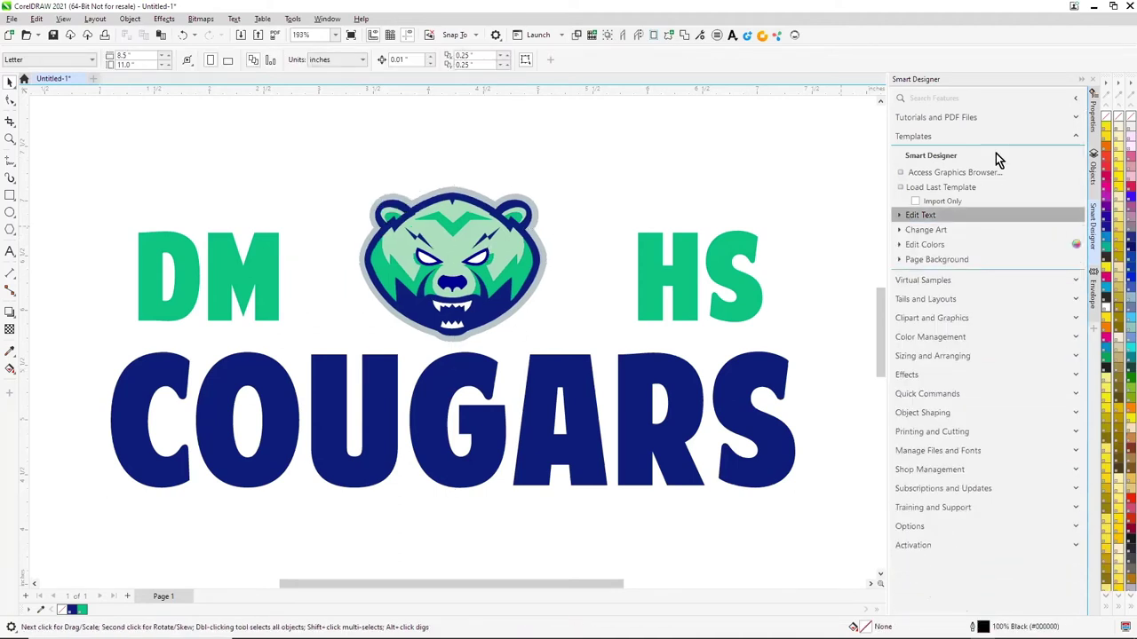
{"action": "left_click", "coordinate": [896, 227]}
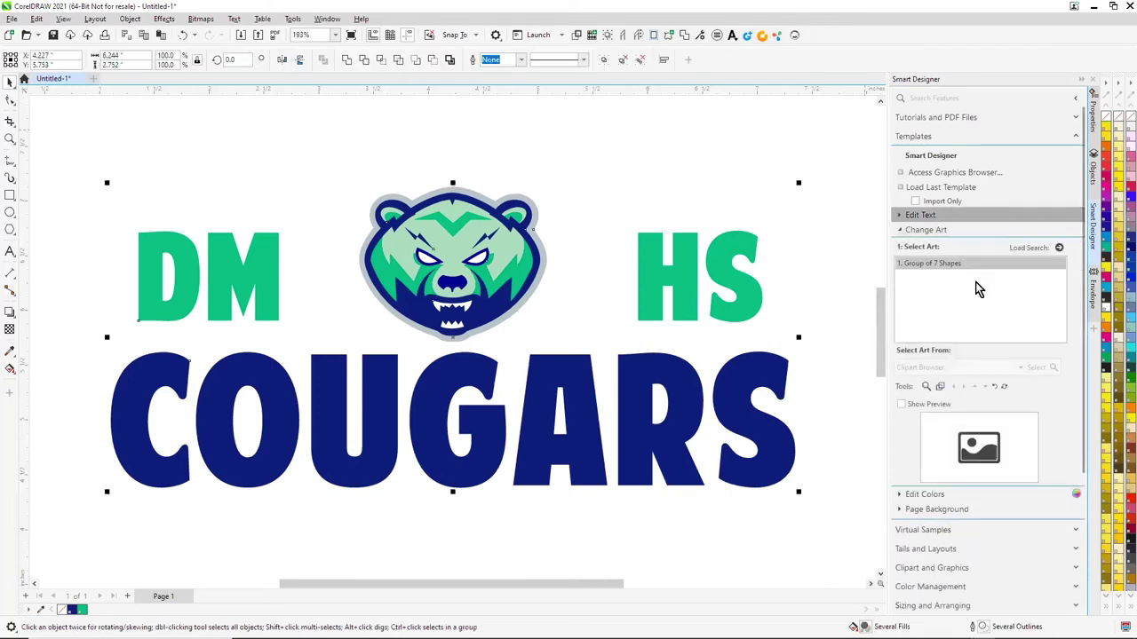
{"action": "left_click", "coordinate": [918, 265]}
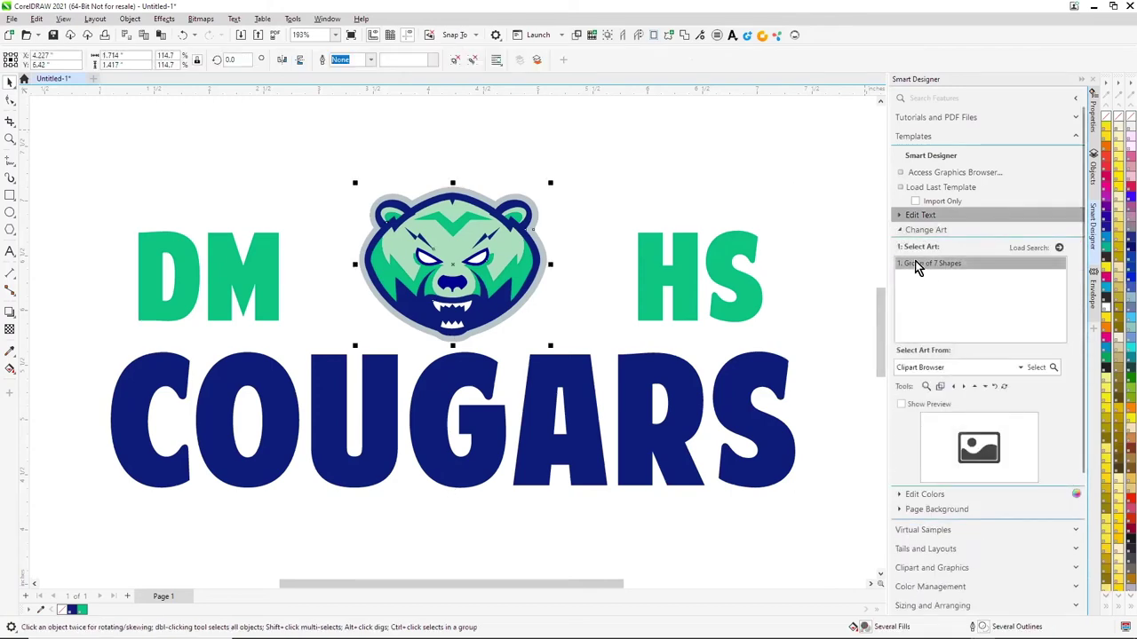
{"action": "left_click", "coordinate": [1035, 368]}
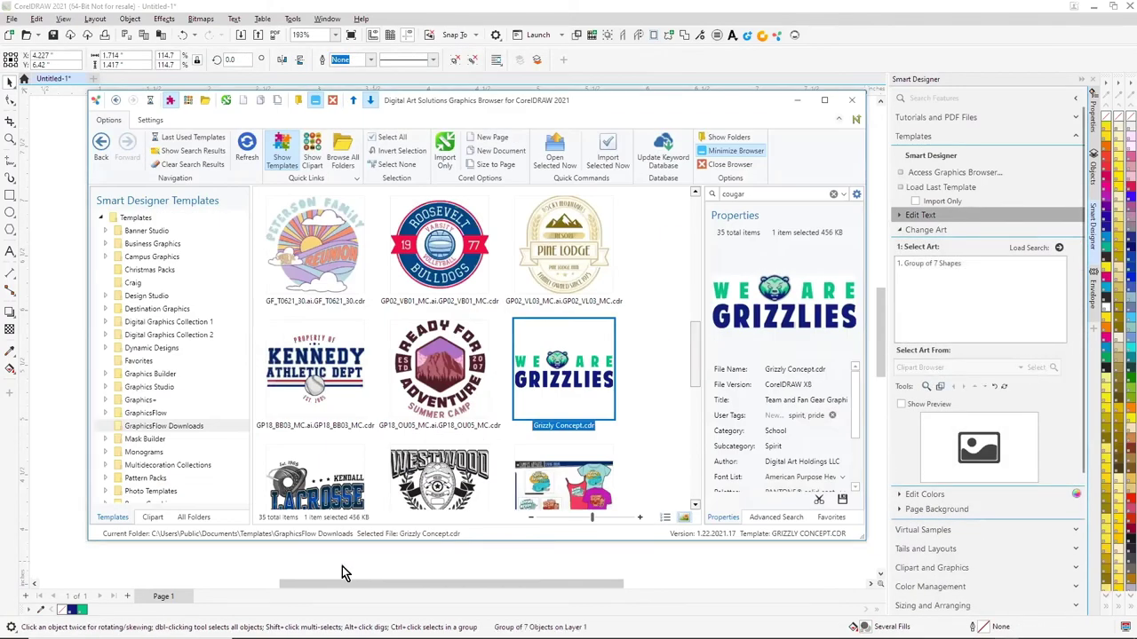
Check the GraphicsFlow Downloads and Graphics+ clipart folders for cougars, then switch to the browser
{"action": "left_click", "coordinate": [154, 519]}
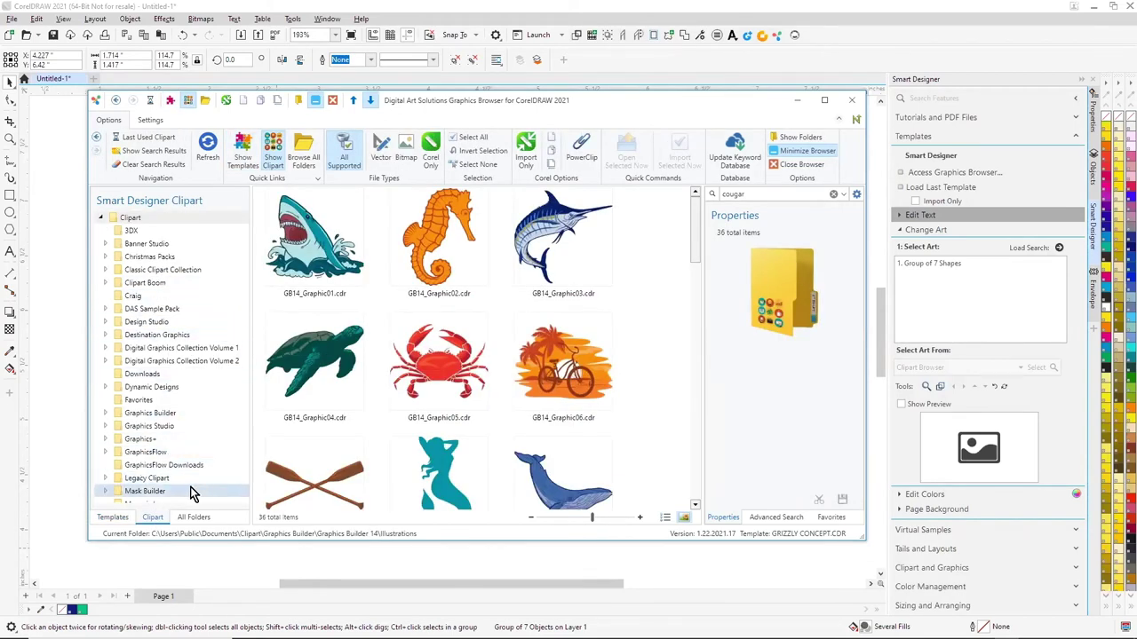
{"action": "left_click", "coordinate": [181, 466]}
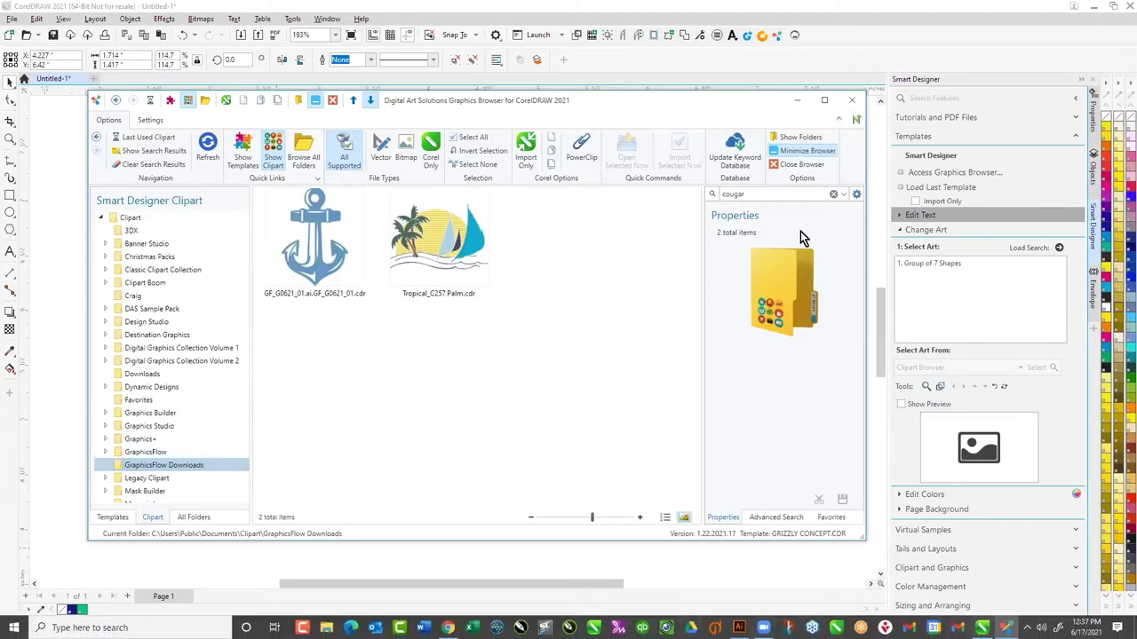
{"action": "left_click", "coordinate": [145, 439]}
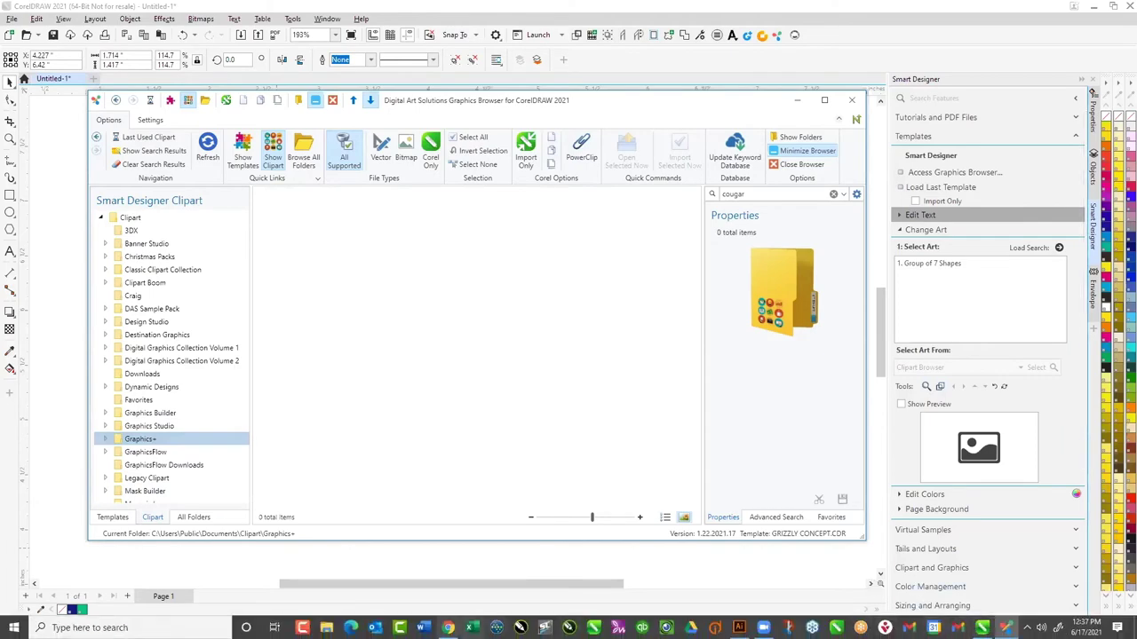
{"action": "left_click", "coordinate": [449, 628]}
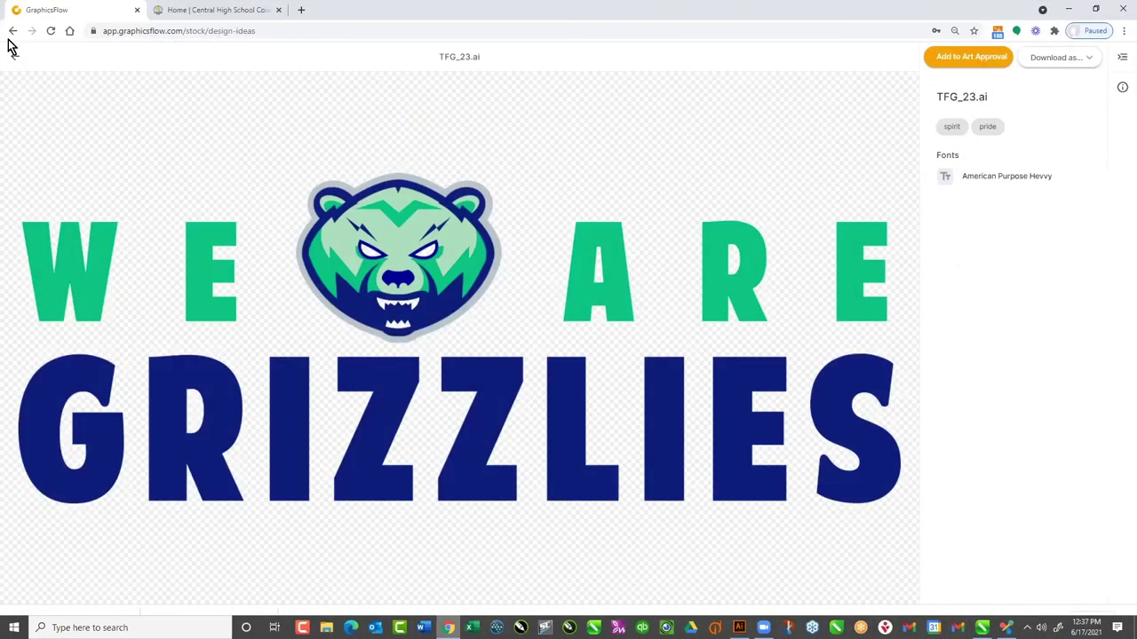
Search the GraphicsFlow Clip Art section for 'cougar'
{"action": "left_click", "coordinate": [13, 56]}
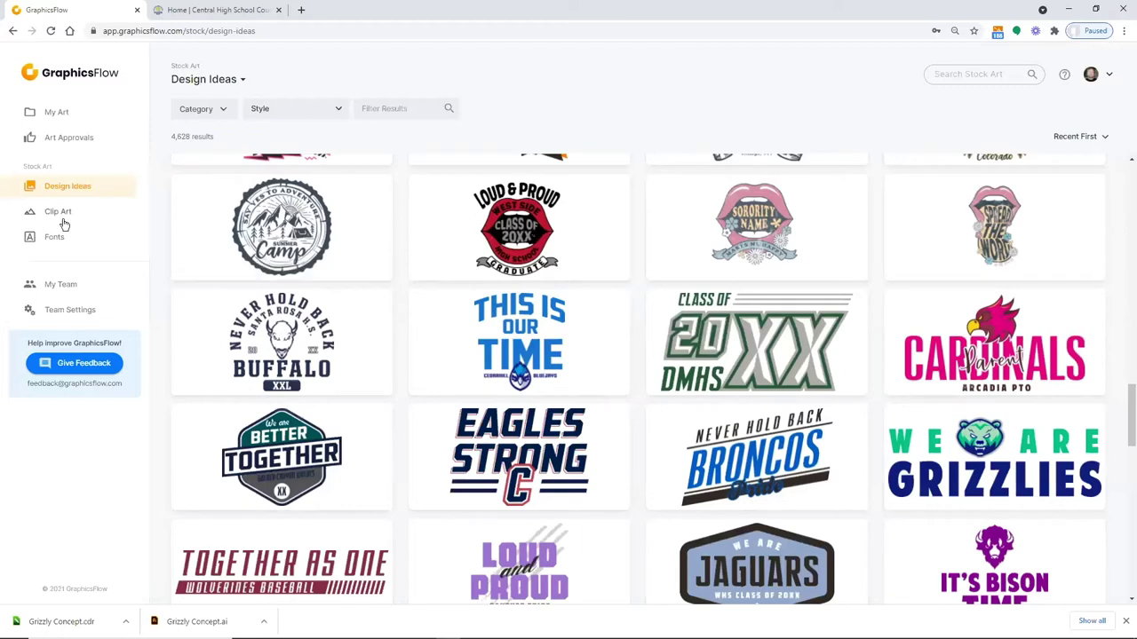
{"action": "left_click", "coordinate": [59, 211]}
{"action": "left_click", "coordinate": [287, 108]}
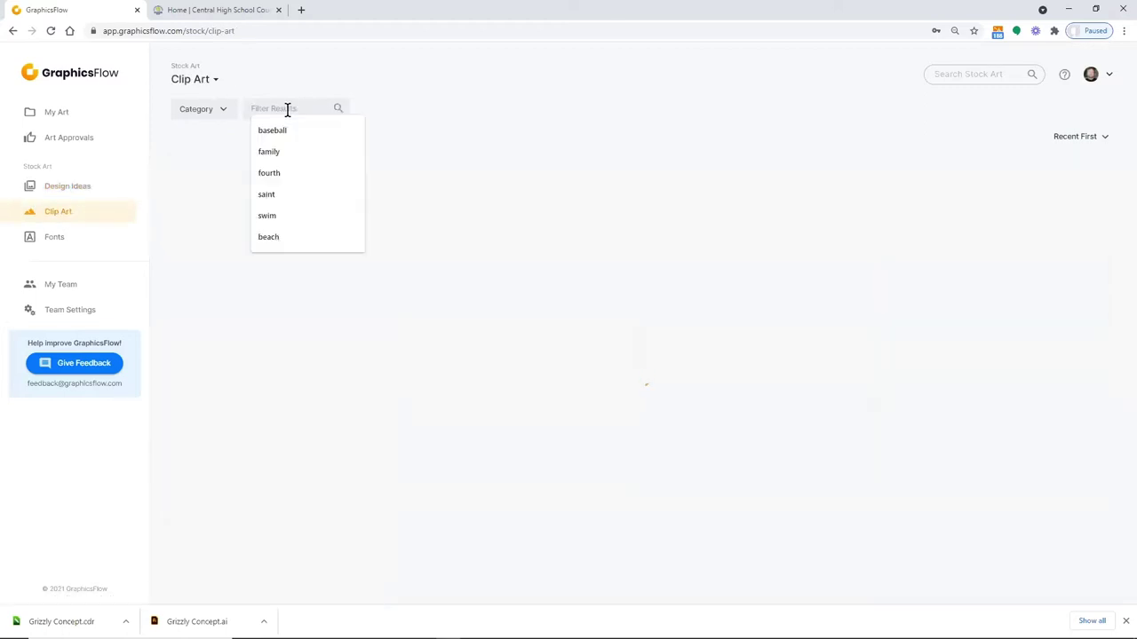
{"action": "type", "text": "cougar"}
{"action": "key", "text": "Return"}
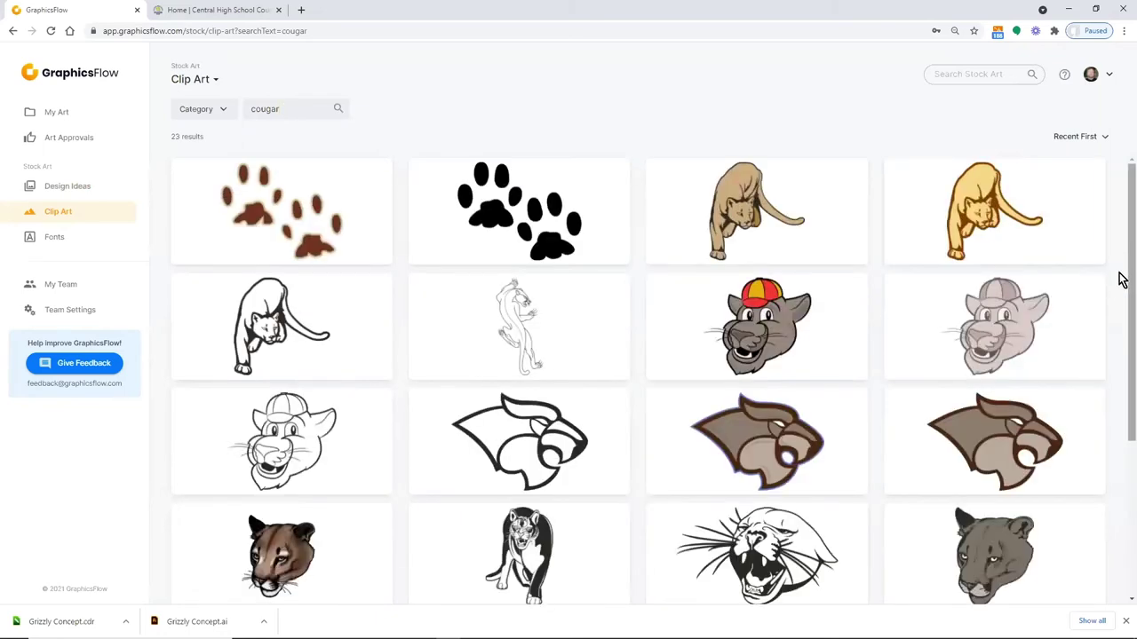
Open the Cougar_C02 clip art details and its Download as choices
{"action": "left_click_drag", "start_coordinate": [1121, 280], "coordinate": [1121, 441]}
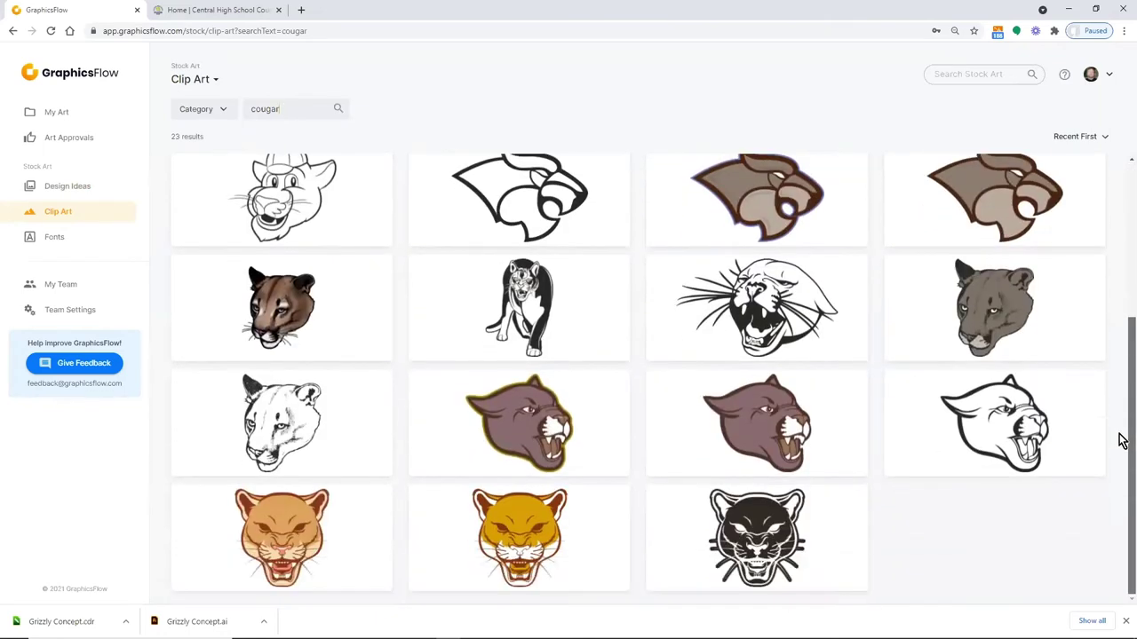
{"action": "left_click", "coordinate": [749, 423]}
{"action": "left_click", "coordinate": [1085, 61]}
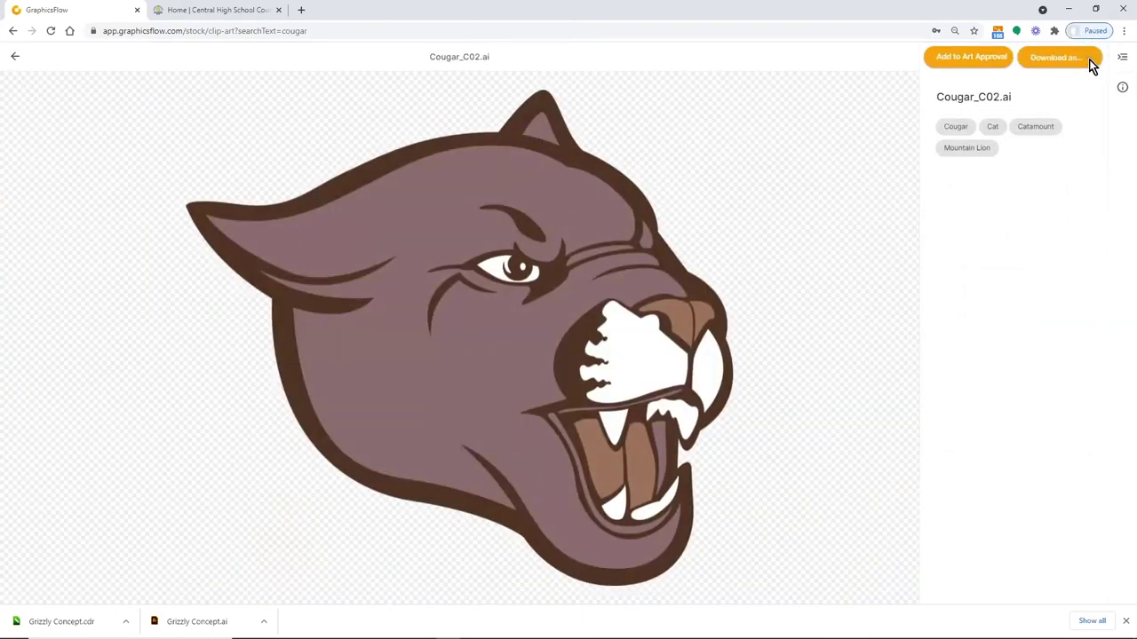
Save Cougar_C02 as a CorelDRAW file in Public Documents > Clipart > GraphicsFlow Downloads, then minimize the browser
{"action": "left_click", "coordinate": [1027, 98]}
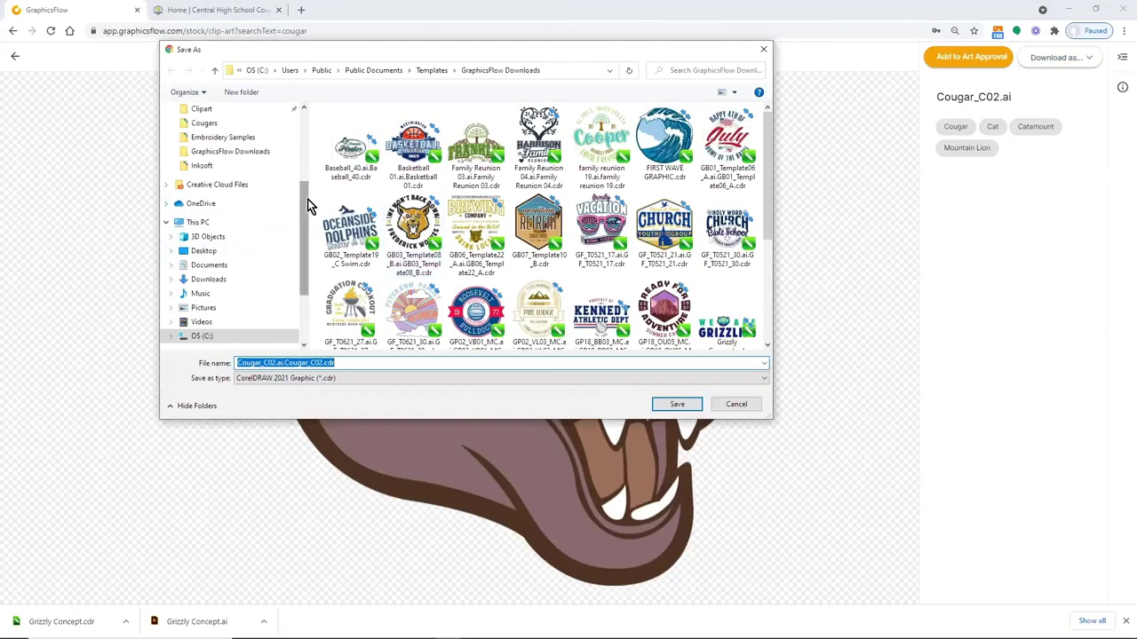
{"action": "left_click_drag", "start_coordinate": [307, 204], "coordinate": [393, 107]}
{"action": "left_click", "coordinate": [432, 72]}
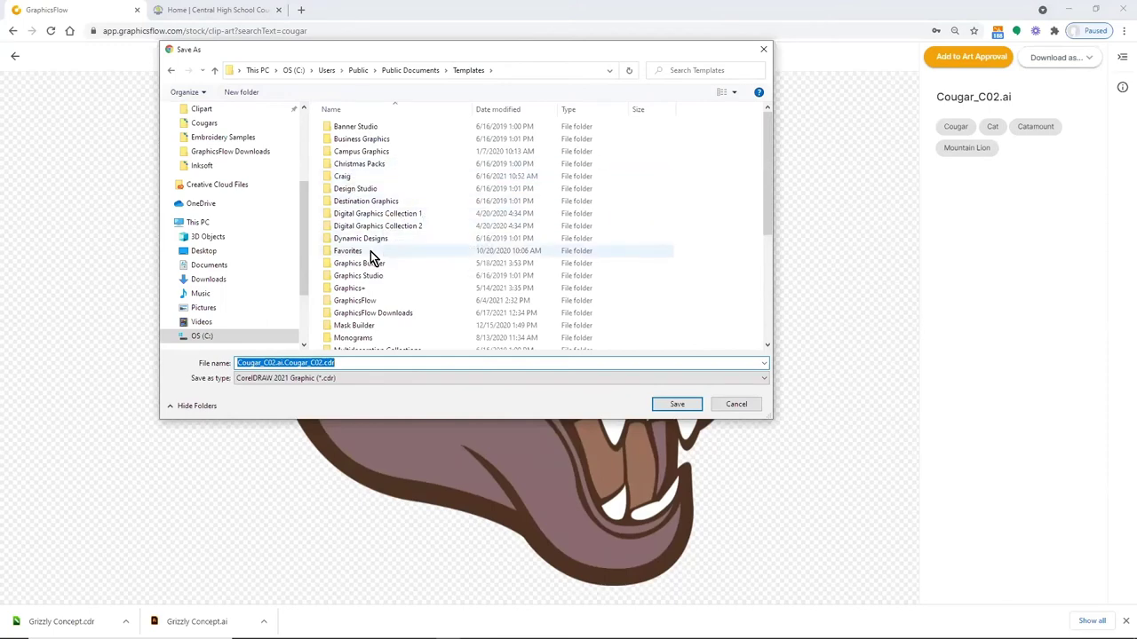
{"action": "scroll", "coordinate": [417, 251], "scroll_direction": "down", "scroll_amount": 1}
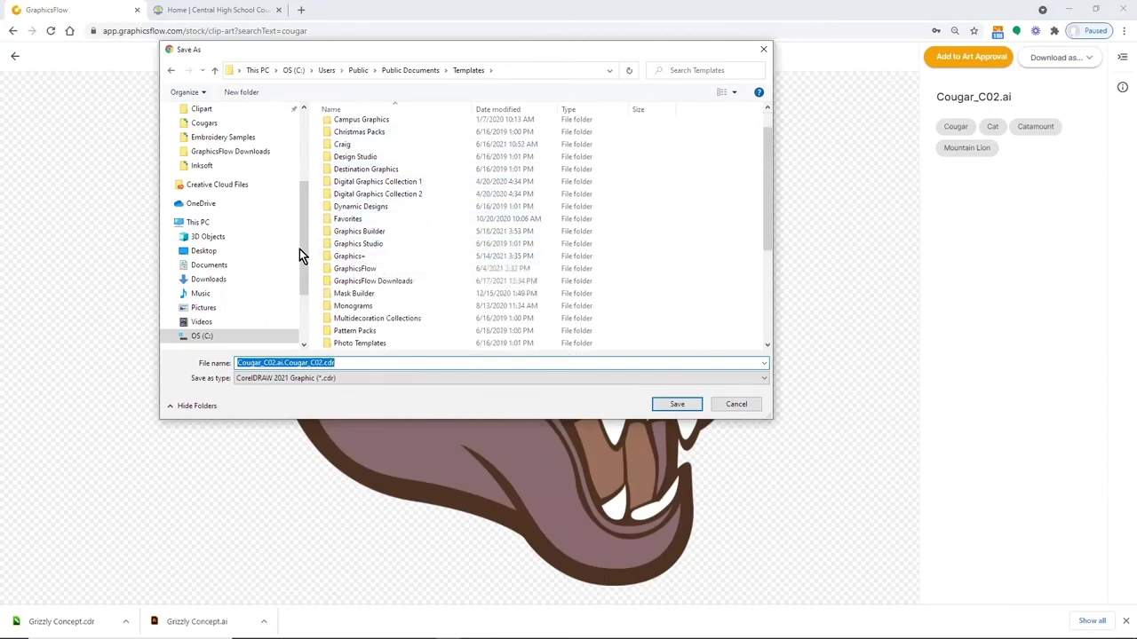
{"action": "left_click", "coordinate": [418, 71]}
{"action": "left_click", "coordinate": [351, 177]}
{"action": "double_click", "coordinate": [352, 177]}
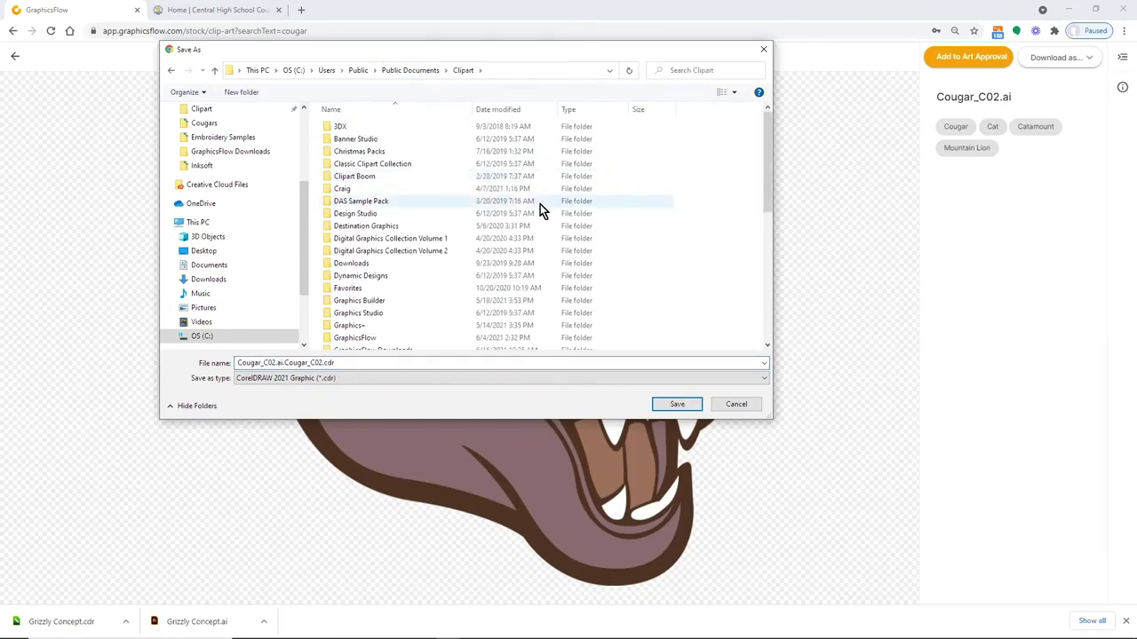
{"action": "scroll", "coordinate": [410, 319], "scroll_direction": "down", "scroll_amount": 1}
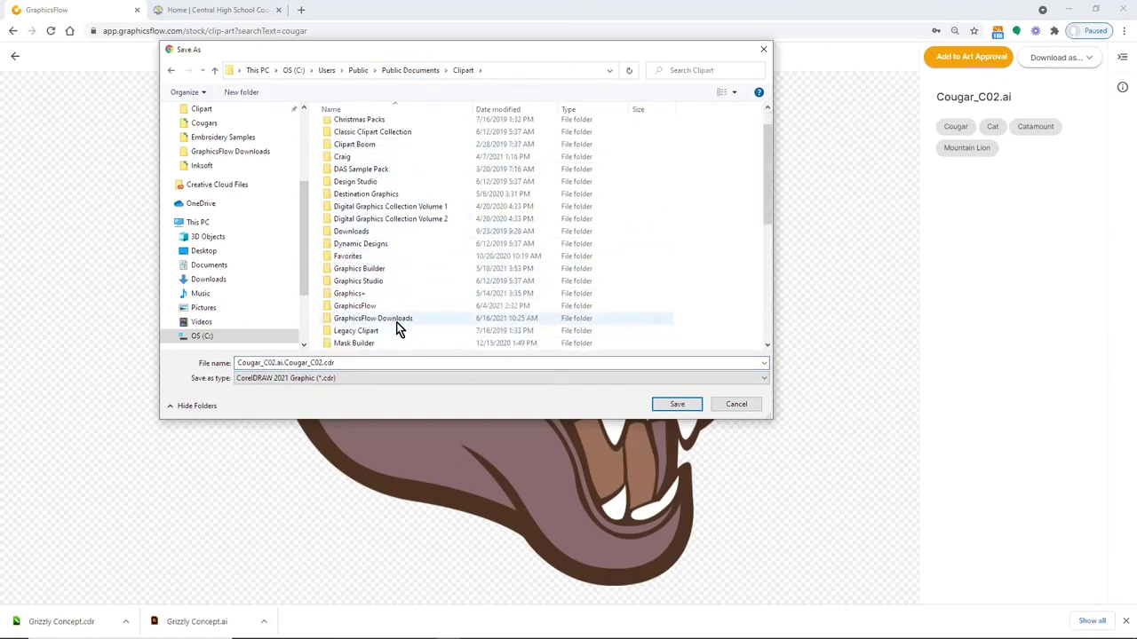
{"action": "double_click", "coordinate": [396, 320]}
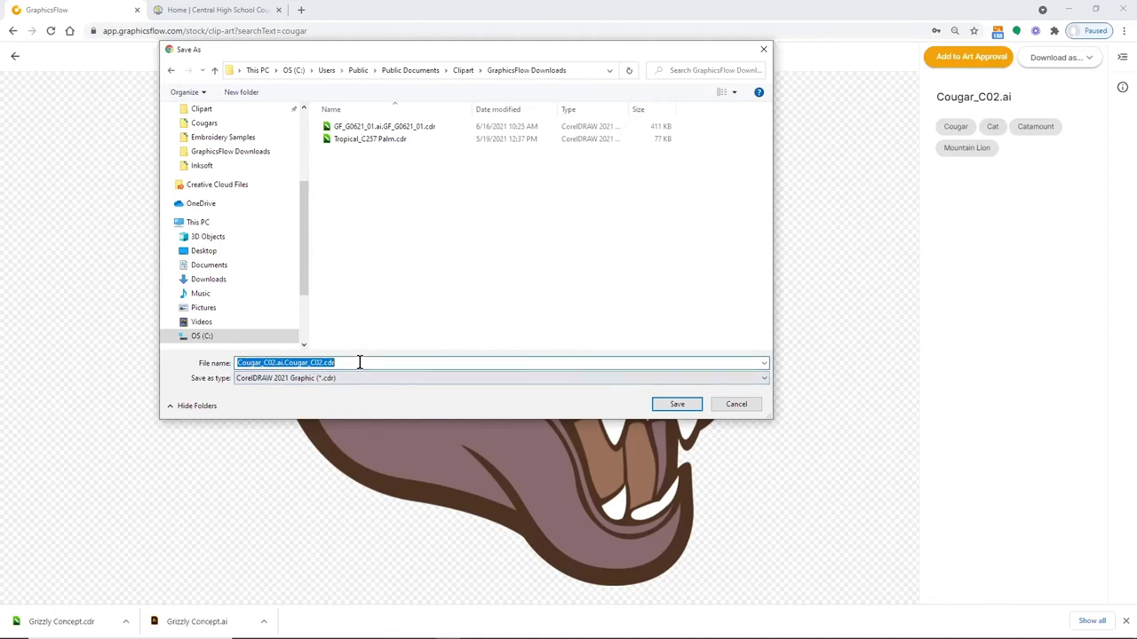
{"action": "left_click", "coordinate": [685, 405]}
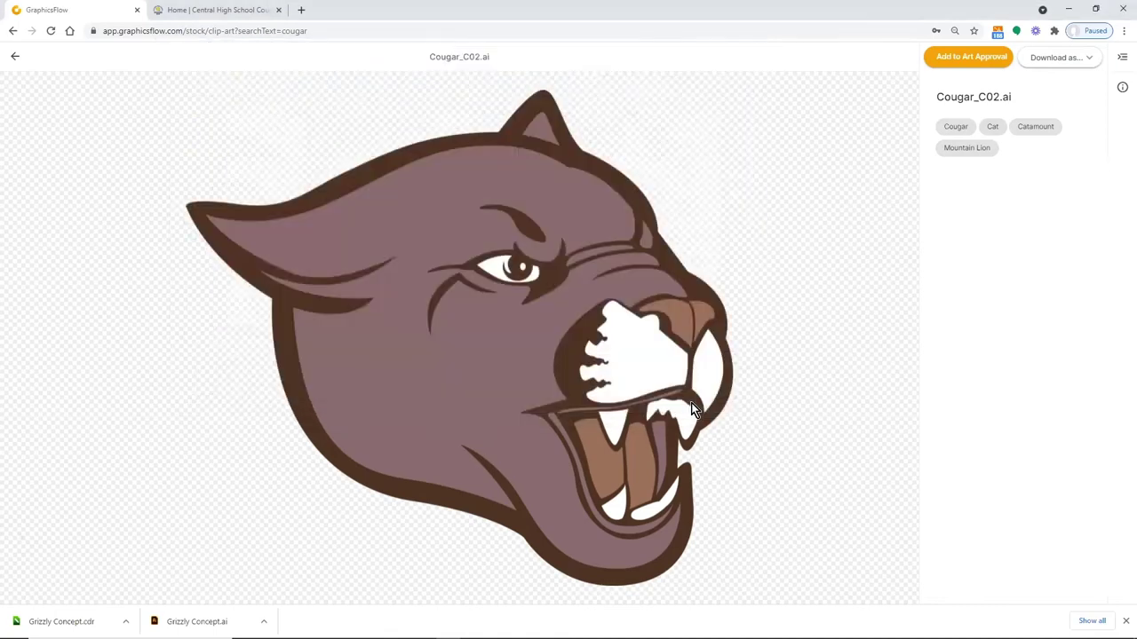
{"action": "left_click", "coordinate": [1068, 9]}
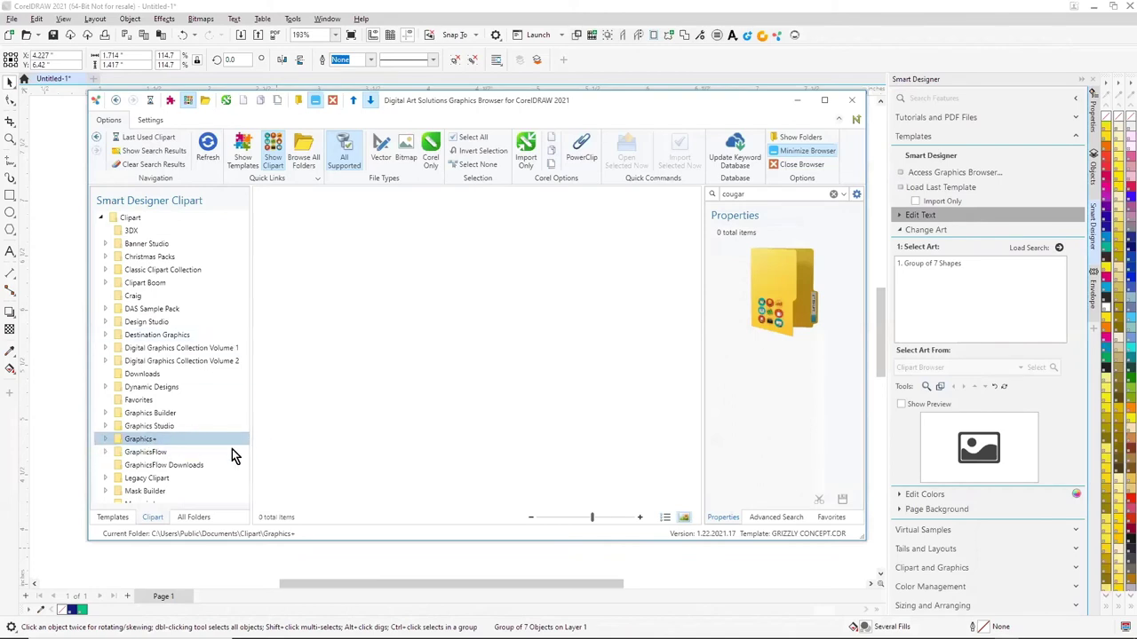
Place the downloaded Cougar_C02 clipart from the GraphicsFlow Downloads folder into the design
{"action": "left_click", "coordinate": [185, 466]}
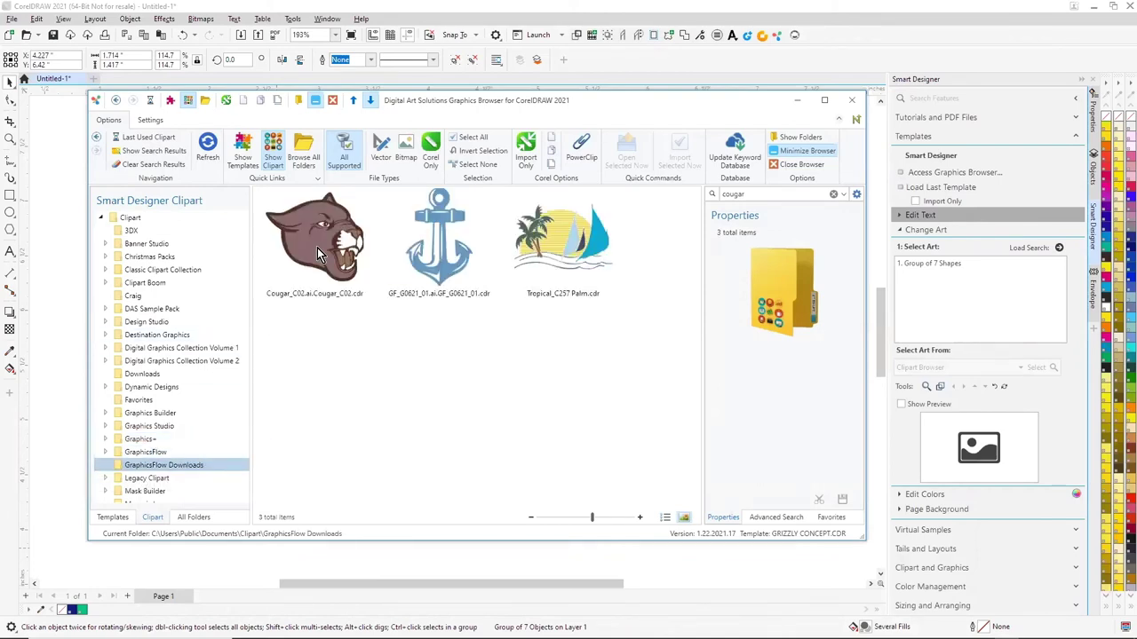
{"action": "left_click", "coordinate": [318, 254]}
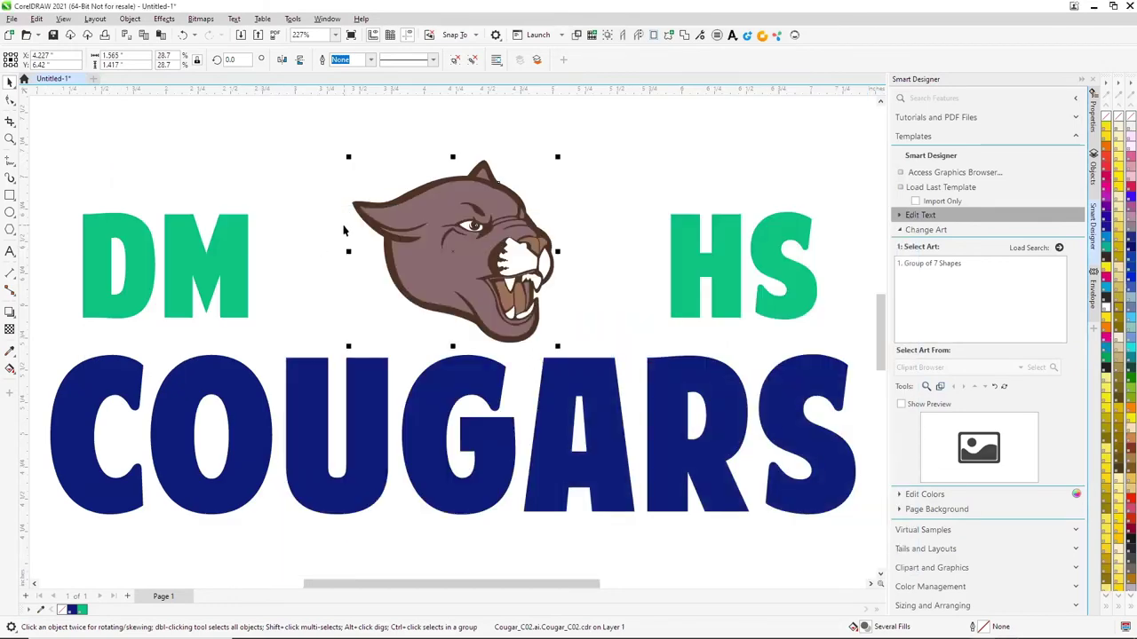
{"action": "left_click", "coordinate": [240, 214]}
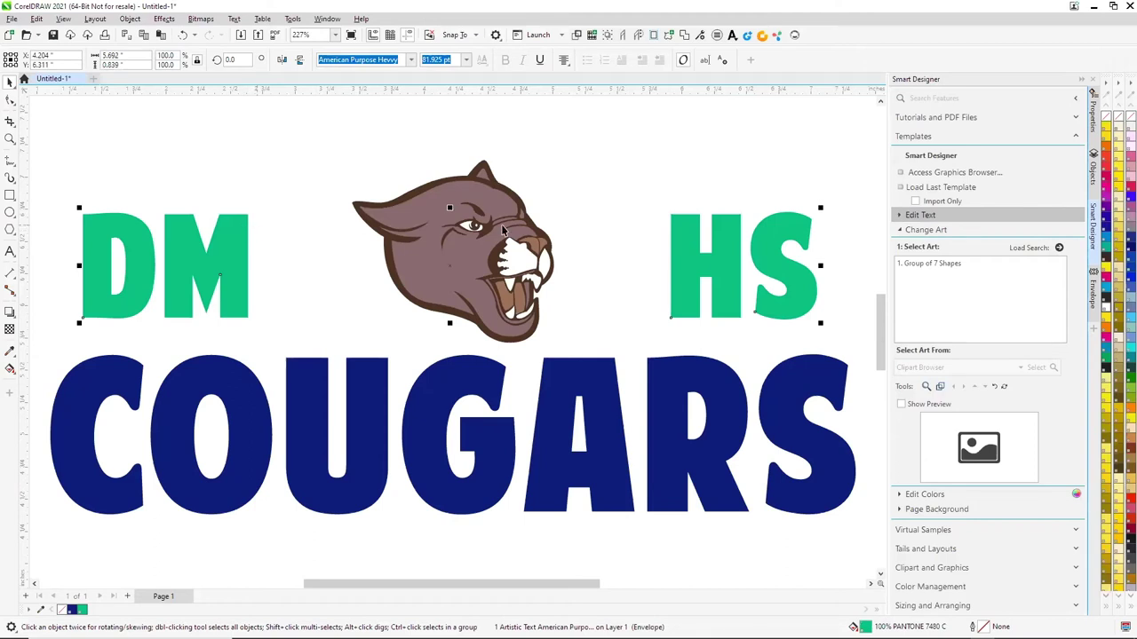
{"action": "left_click", "coordinate": [630, 185]}
{"action": "left_click", "coordinate": [456, 226]}
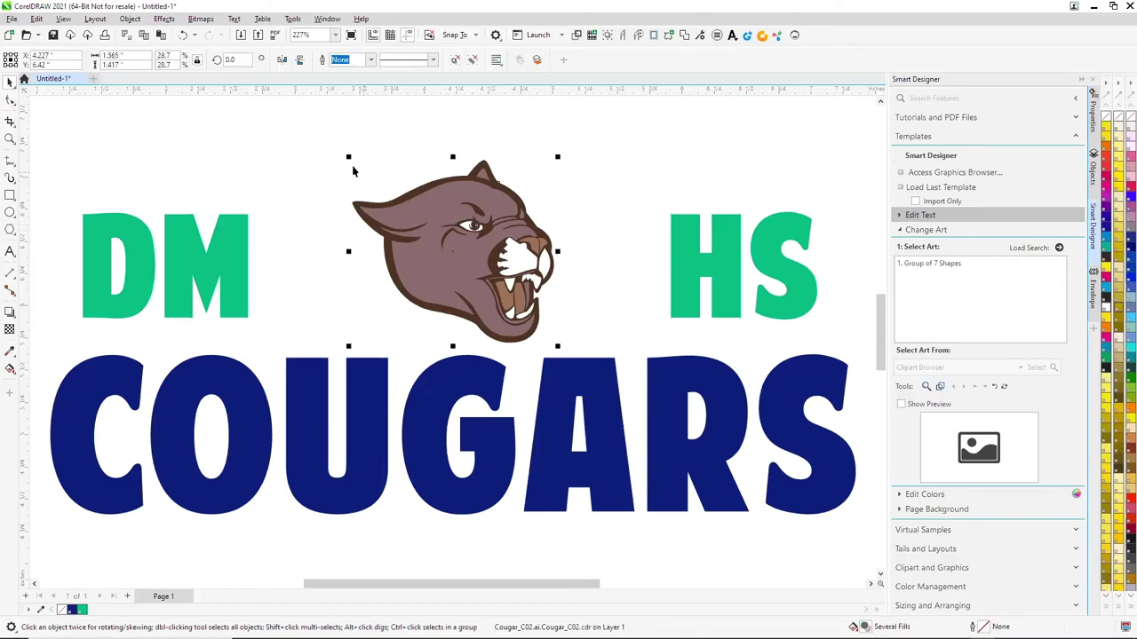
Enlarge the cougar and raise it slightly between DM and HS
{"action": "left_click_drag", "start_coordinate": [349, 160], "coordinate": [323, 181]}
{"action": "left_click_drag", "start_coordinate": [463, 335], "coordinate": [456, 309]}
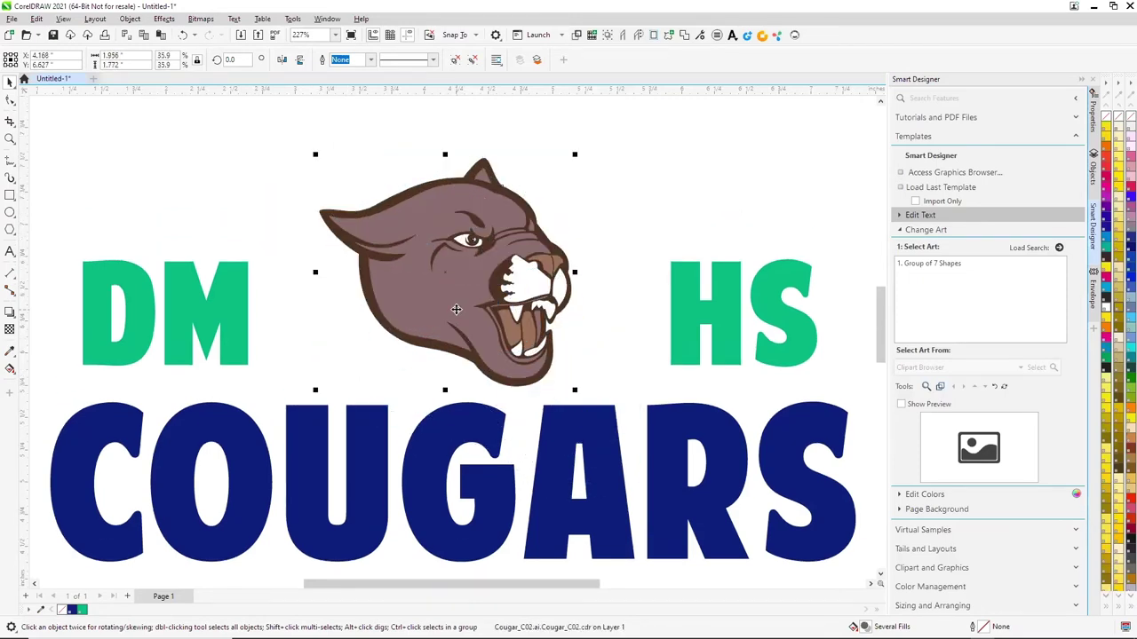
{"action": "left_click", "coordinate": [233, 314]}
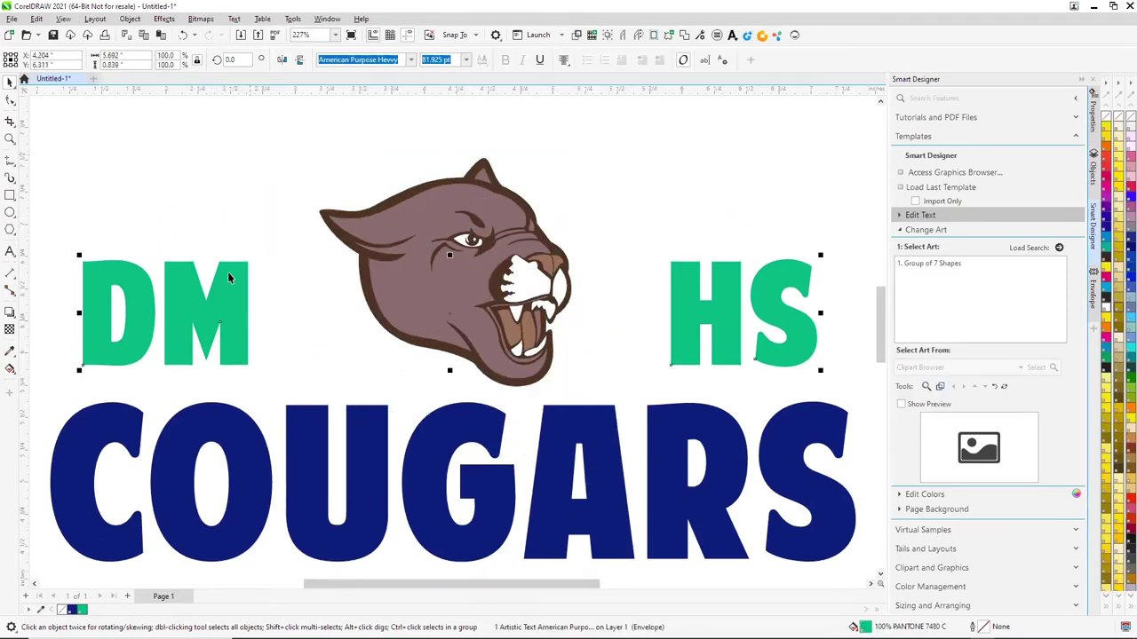
{"action": "left_click", "coordinate": [11, 101]}
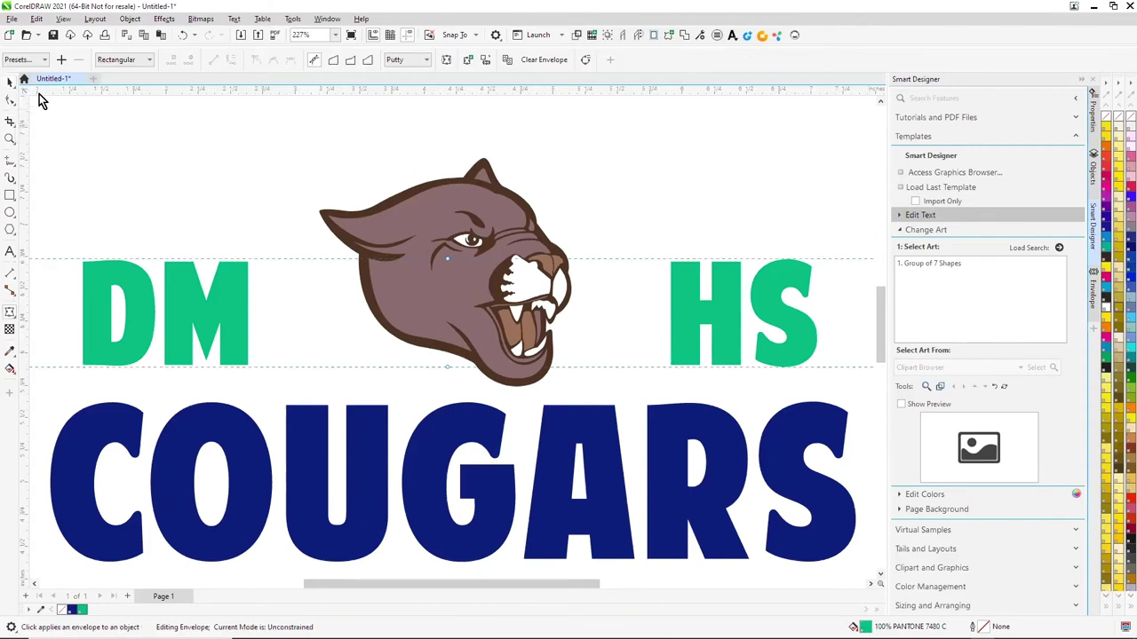
{"action": "left_click", "coordinate": [9, 82]}
{"action": "left_click", "coordinate": [227, 140]}
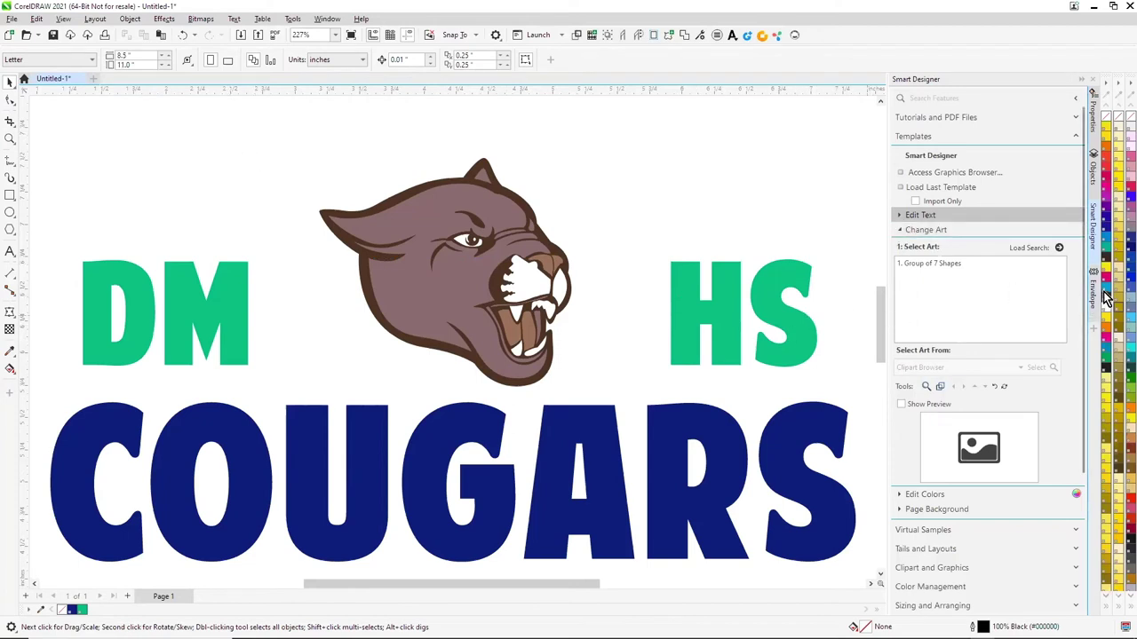
{"action": "left_click_drag", "start_coordinate": [1109, 299], "coordinate": [810, 336]}
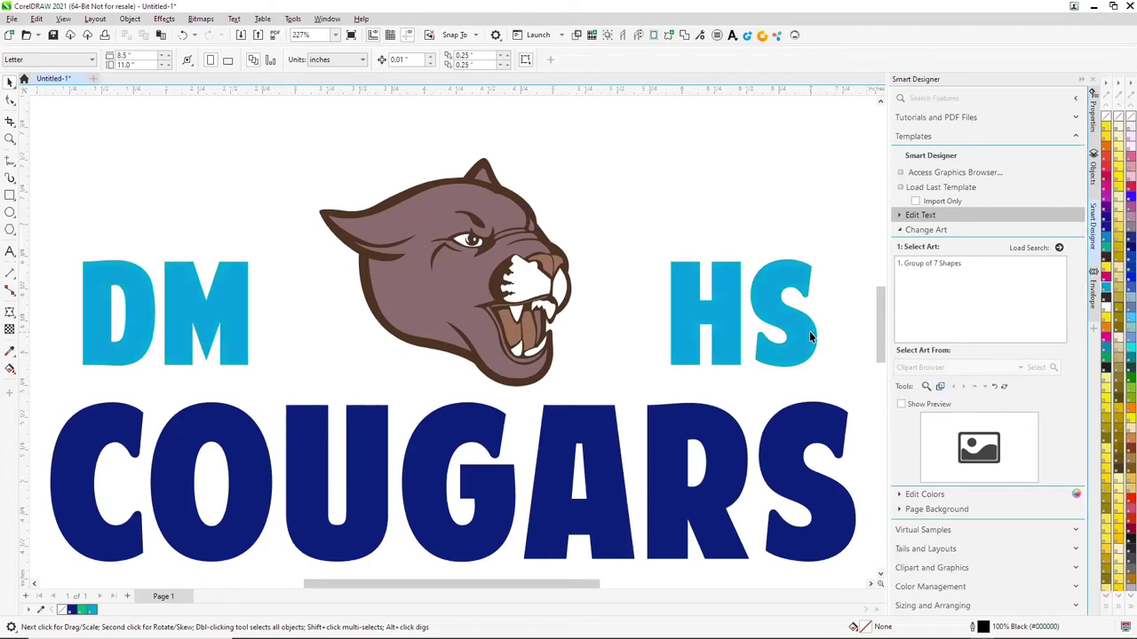
{"action": "key", "text": "ctrl+z"}
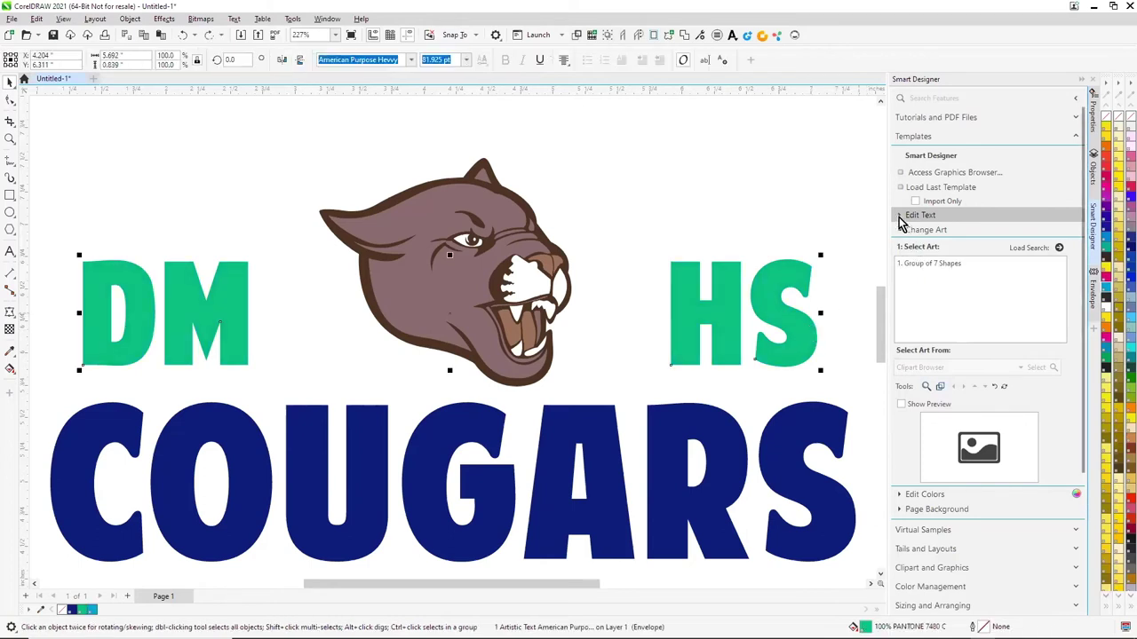
{"action": "left_click", "coordinate": [899, 215]}
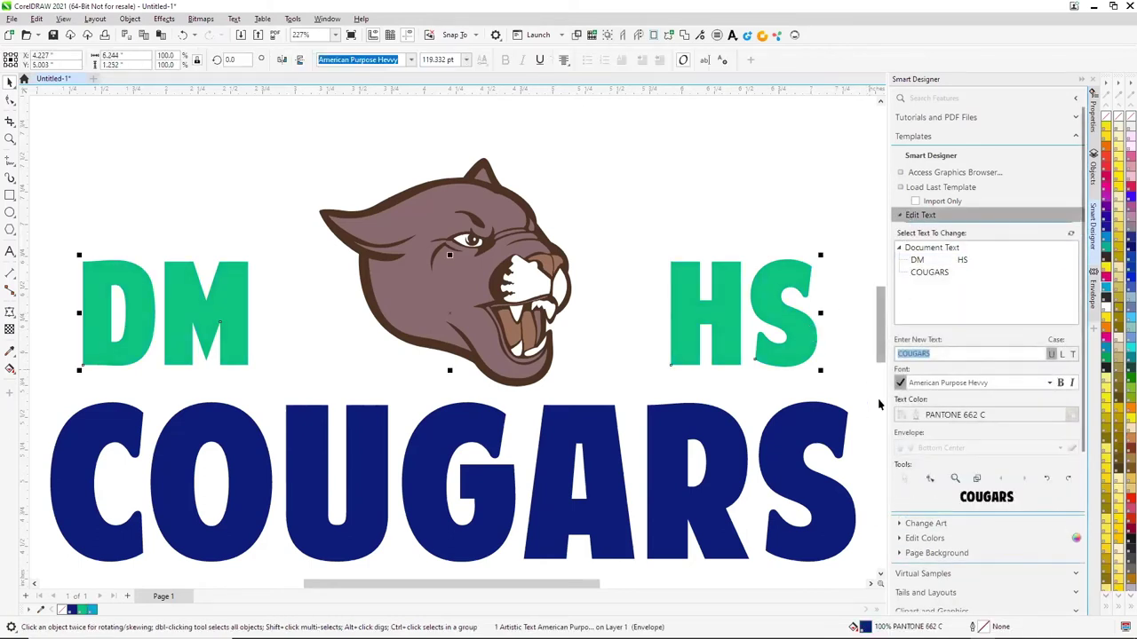
{"action": "left_click", "coordinate": [898, 215]}
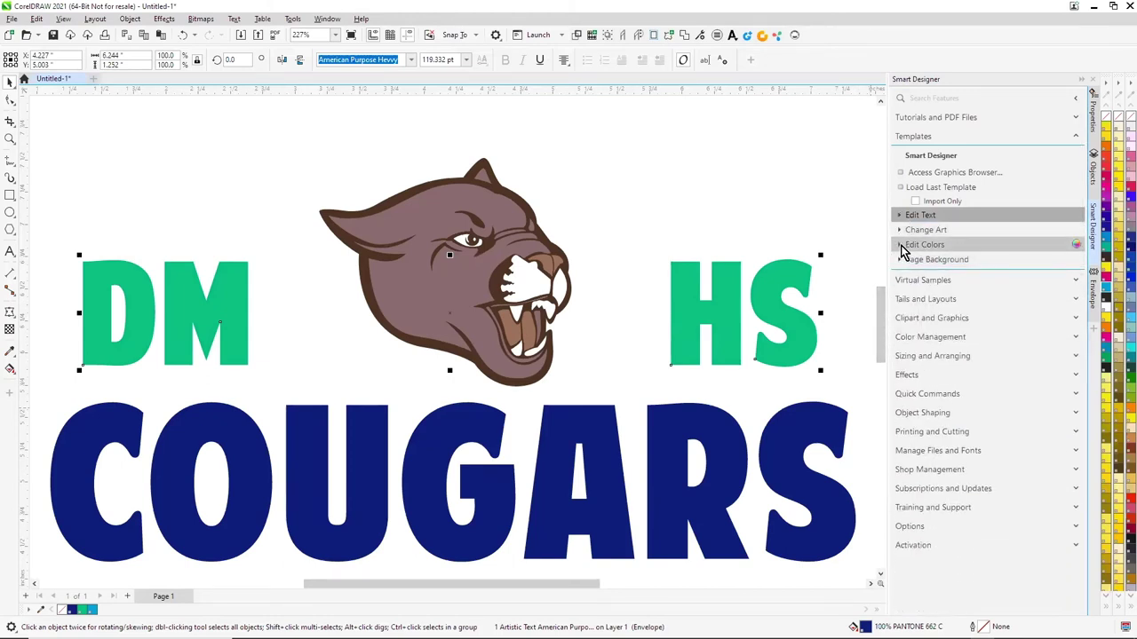
Reduce the artwork's colours to PANTONE 662 C and PANTONE 7480 C
{"action": "left_click", "coordinate": [900, 248]}
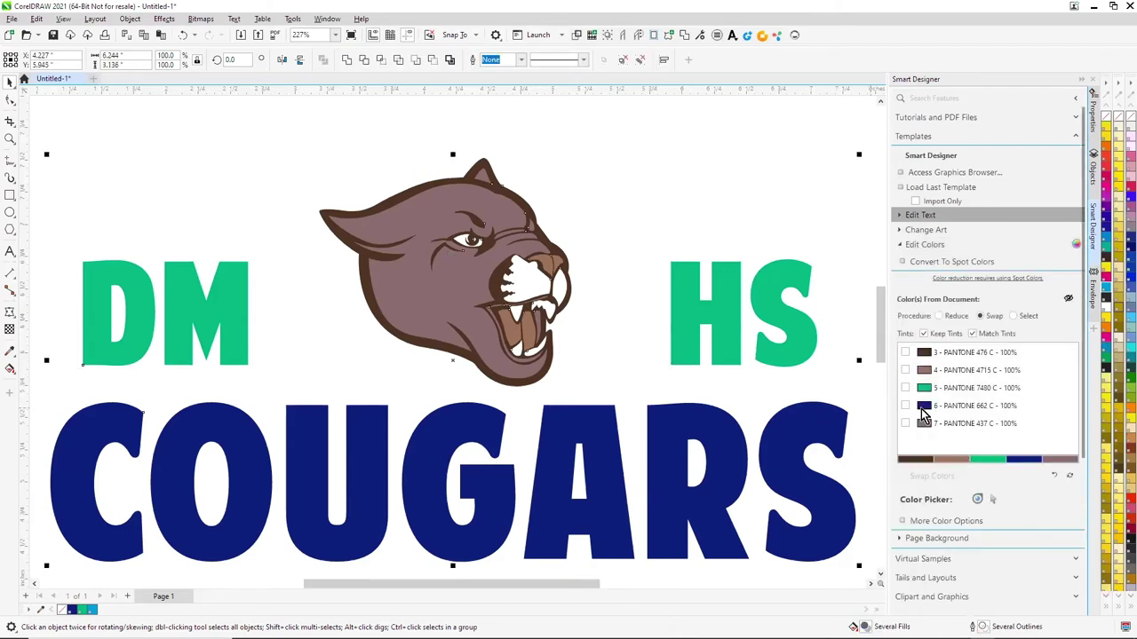
{"action": "left_click", "coordinate": [905, 404]}
{"action": "left_click", "coordinate": [905, 387]}
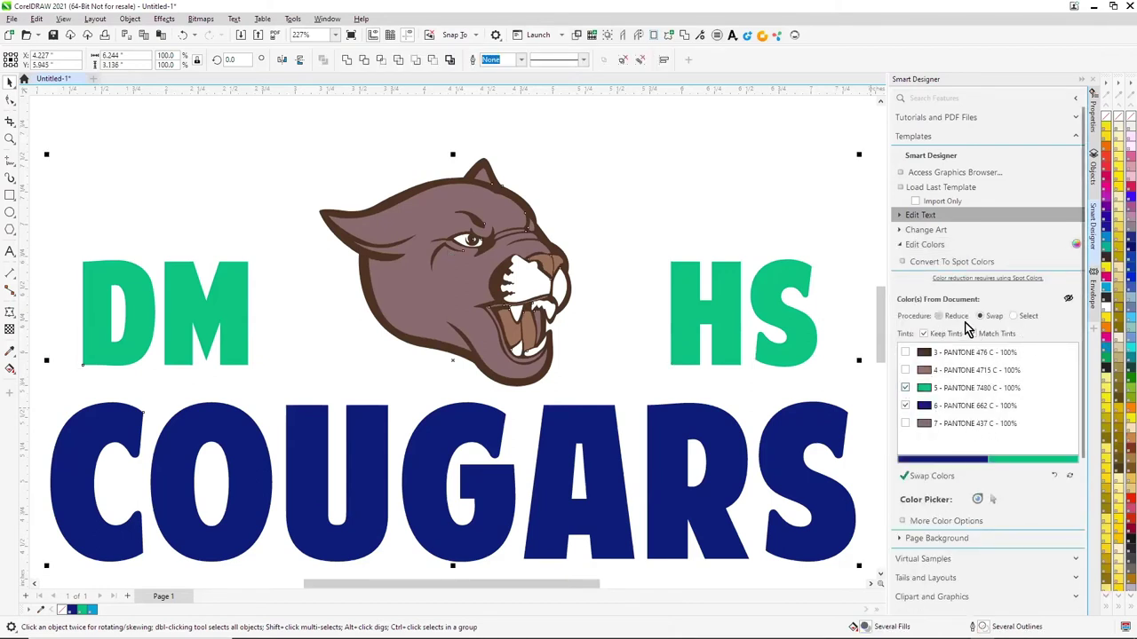
{"action": "left_click", "coordinate": [939, 316]}
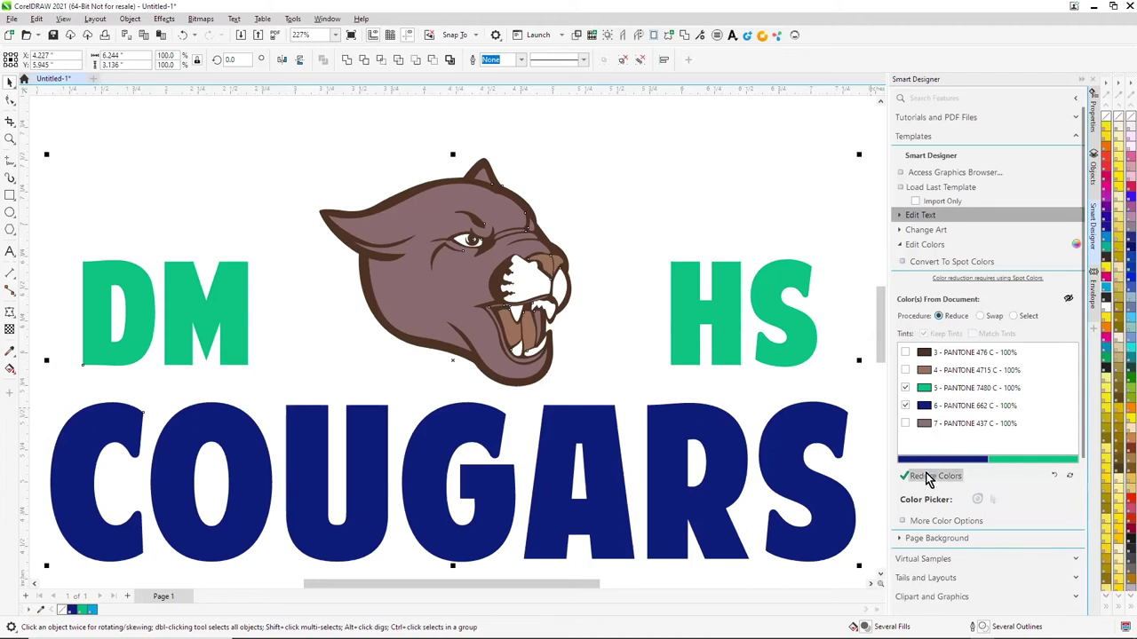
{"action": "left_click", "coordinate": [925, 472]}
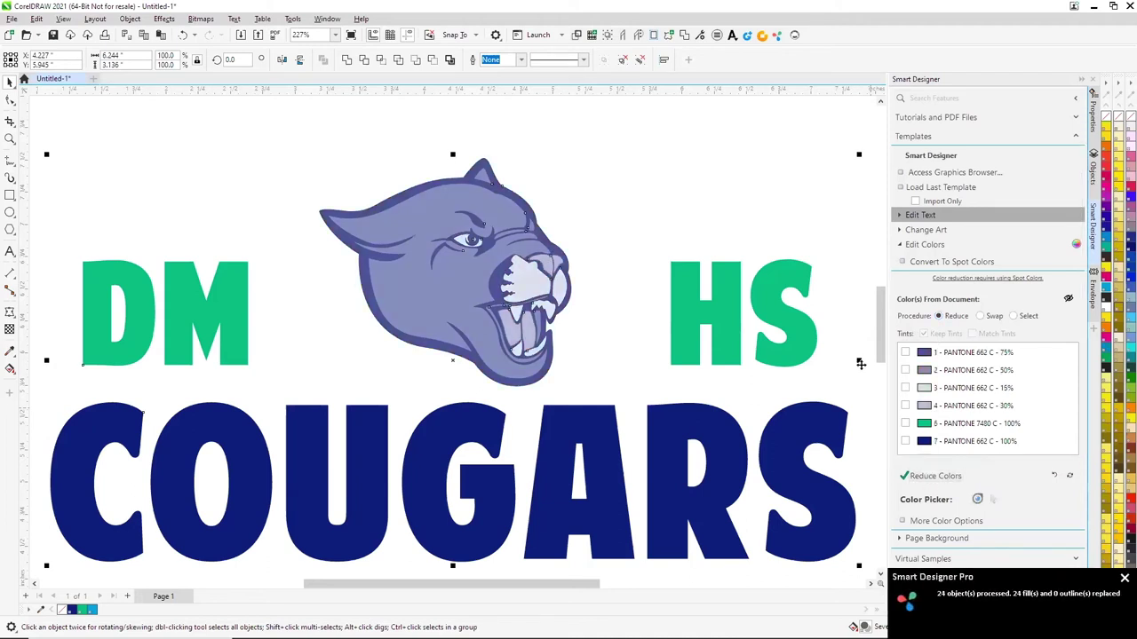
Apply the green sampled from the HS letters to the cougar's head
{"action": "left_click", "coordinate": [10, 349]}
{"action": "left_click", "coordinate": [706, 293]}
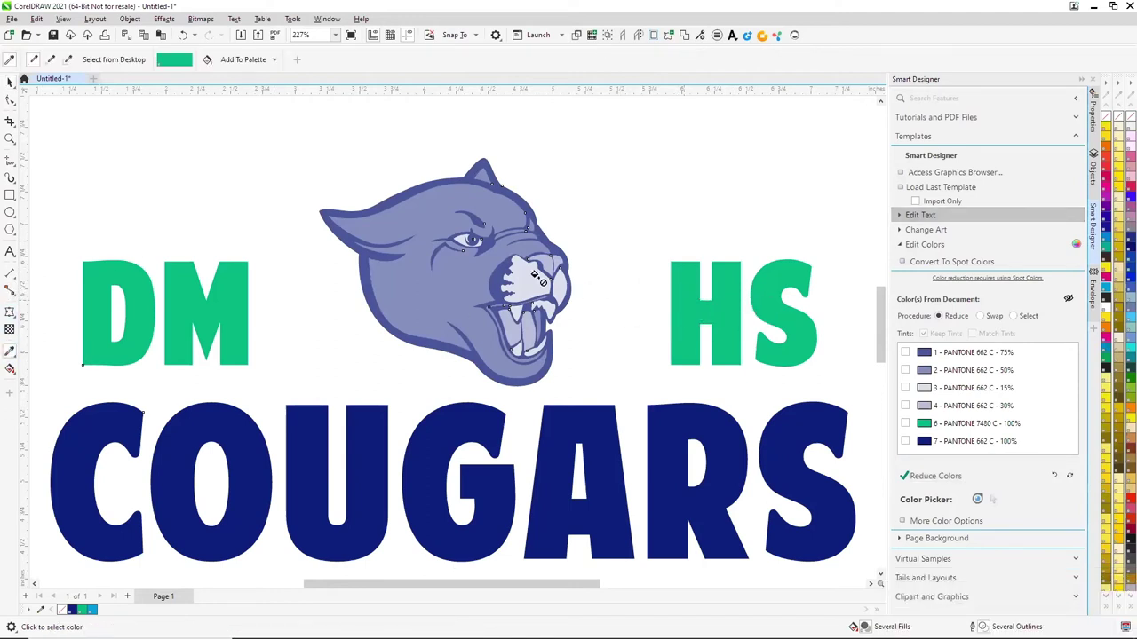
{"action": "left_click", "coordinate": [440, 278]}
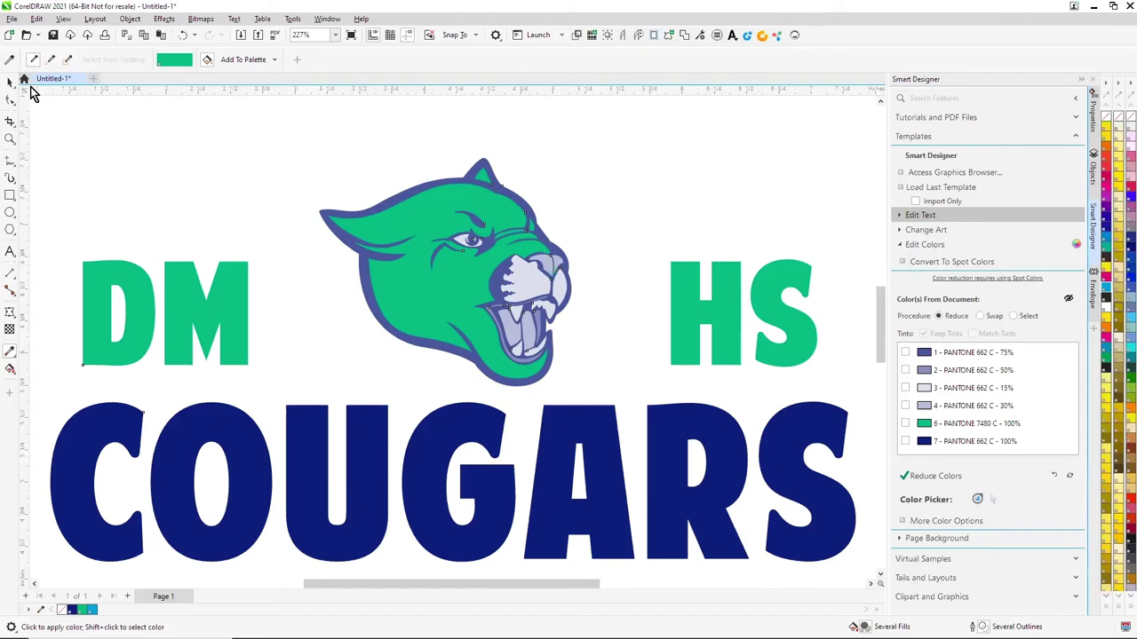
Select all objects and set the Edit Colors procedure to Swap
{"action": "double_click", "coordinate": [10, 81]}
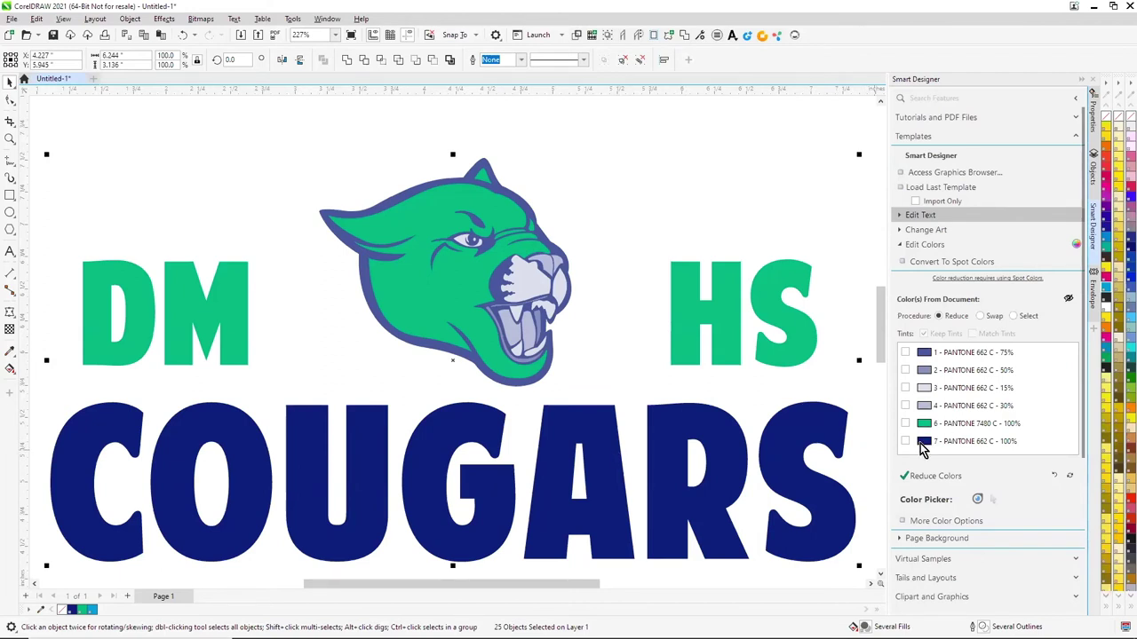
{"action": "left_click", "coordinate": [1068, 300]}
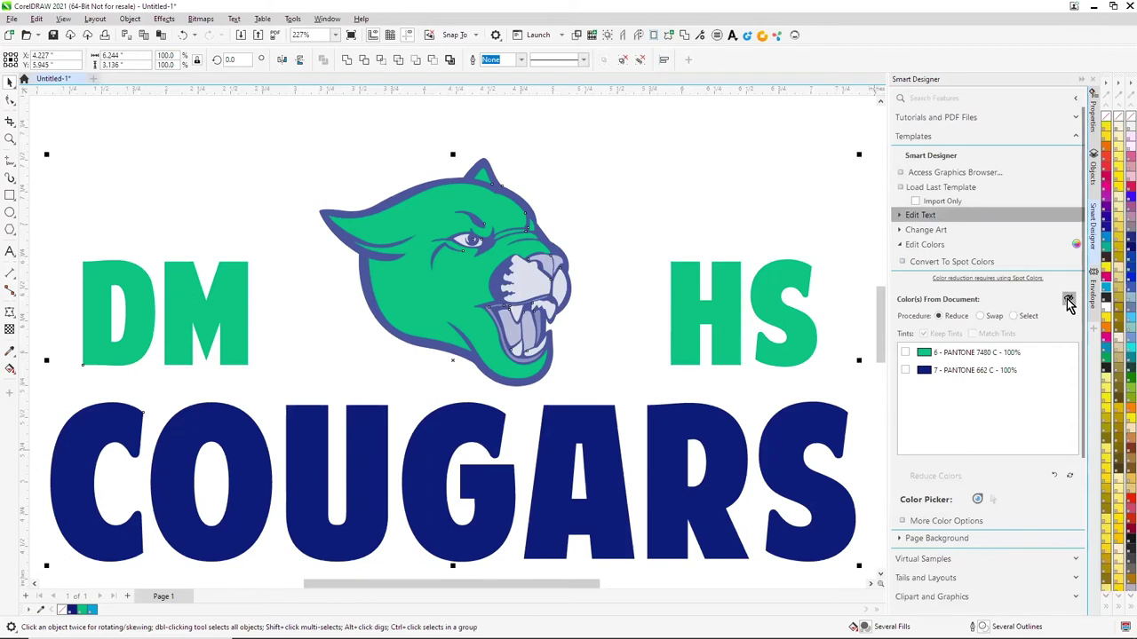
{"action": "left_click", "coordinate": [1069, 300]}
{"action": "left_click", "coordinate": [980, 316]}
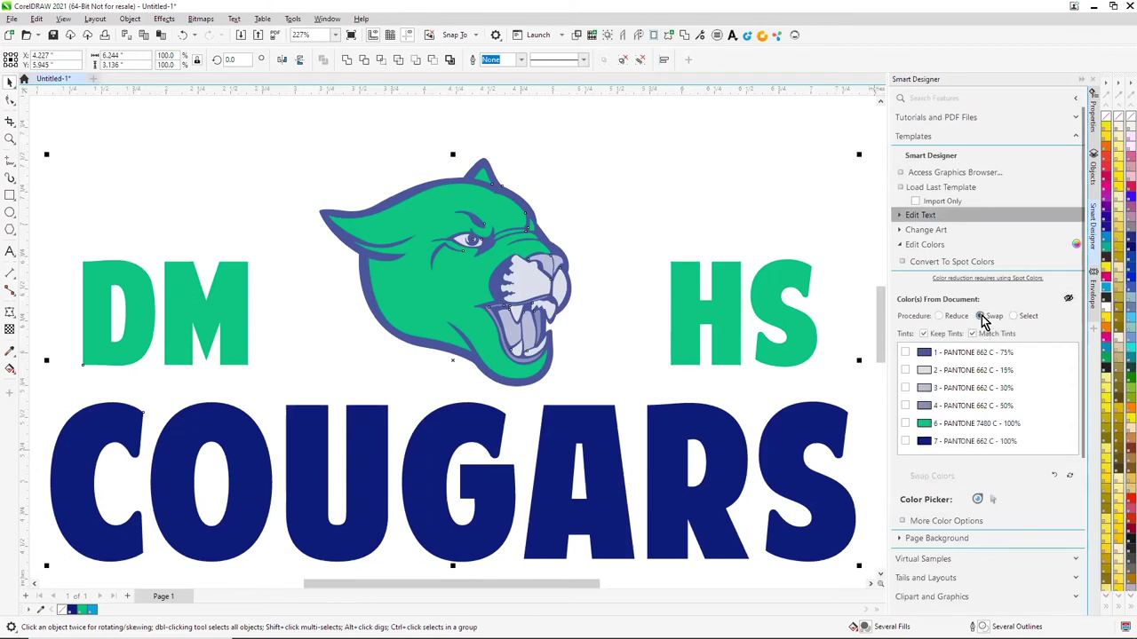
Swap the navy PANTONE 662 C to PANTONE Violet C
{"action": "left_click", "coordinate": [905, 441]}
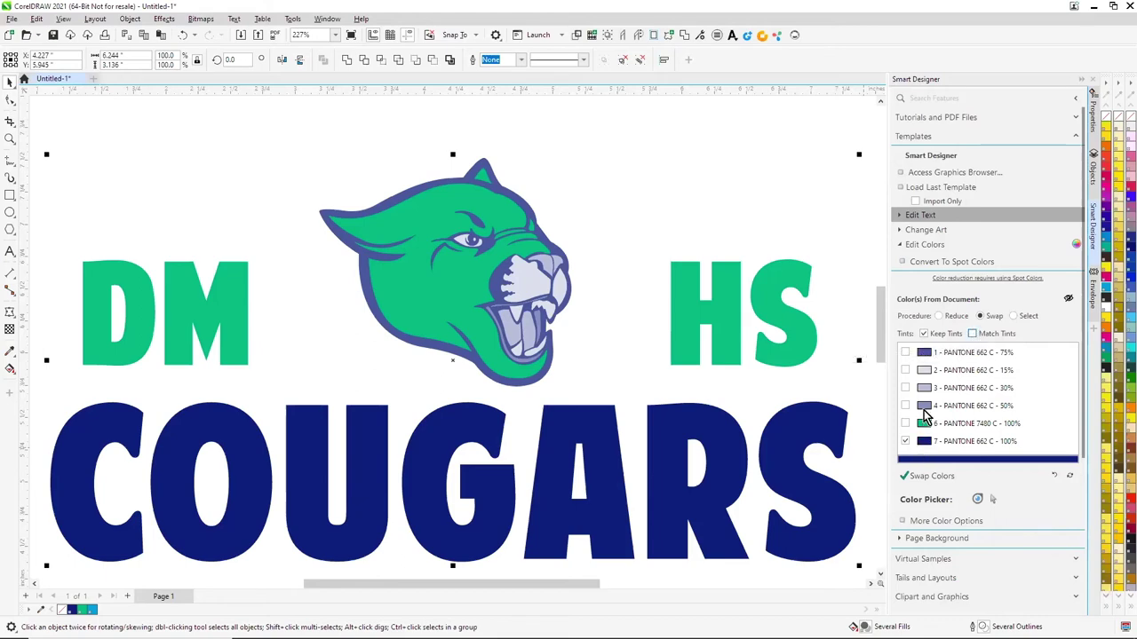
{"action": "left_click", "coordinate": [913, 476]}
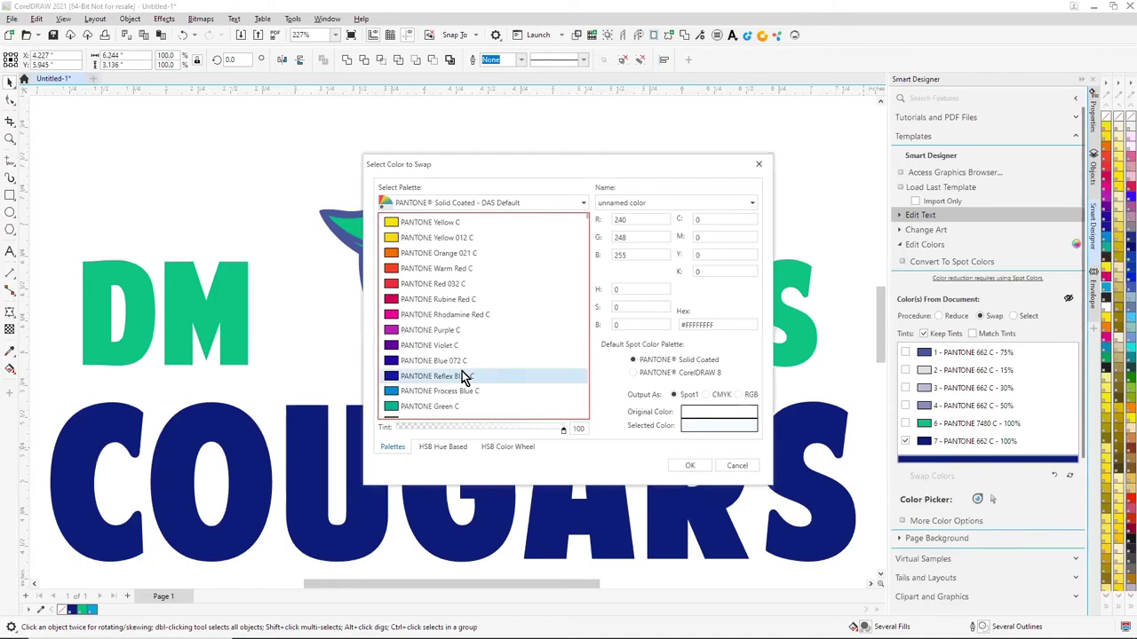
{"action": "left_click", "coordinate": [393, 352]}
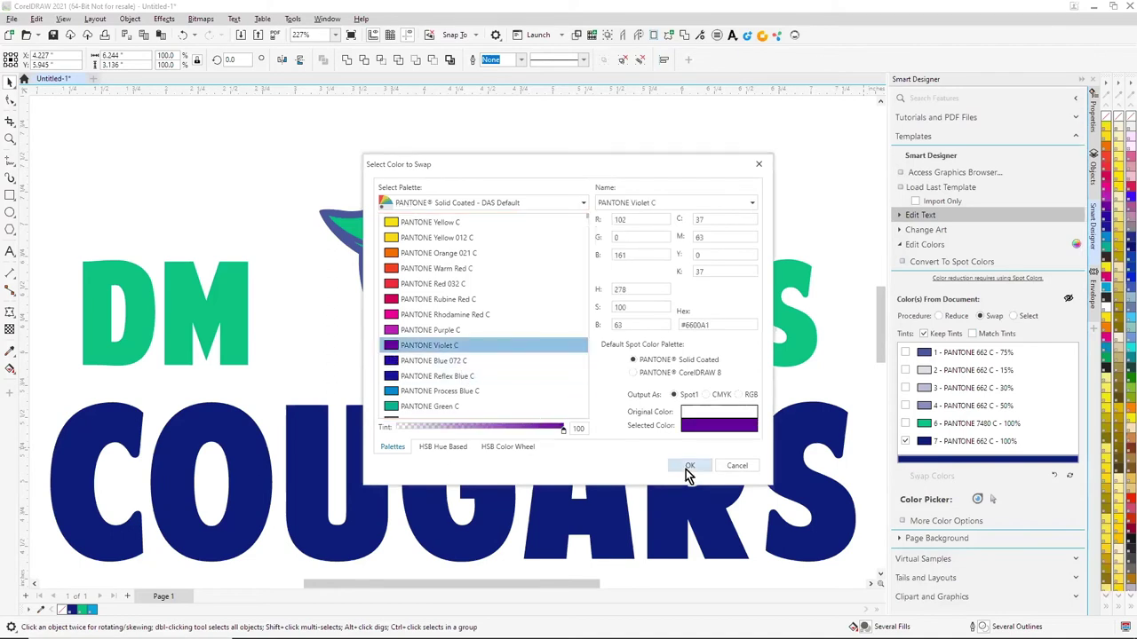
{"action": "left_click", "coordinate": [687, 466]}
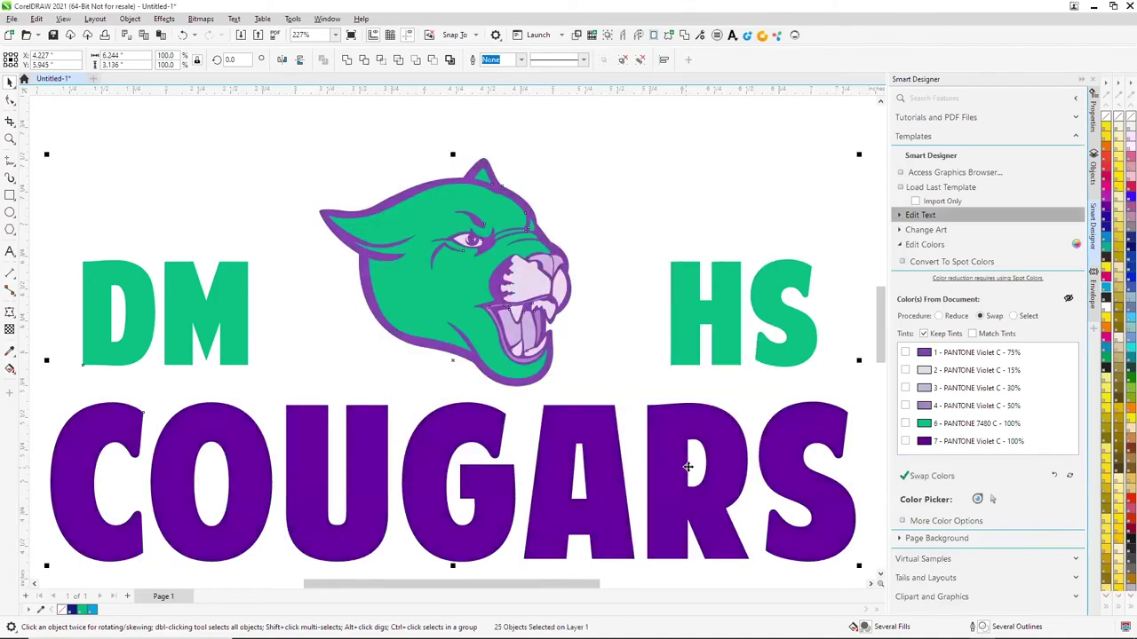
Swap the green PANTONE 7480 C to PANTONE 123 C yellow
{"action": "left_click", "coordinate": [905, 424]}
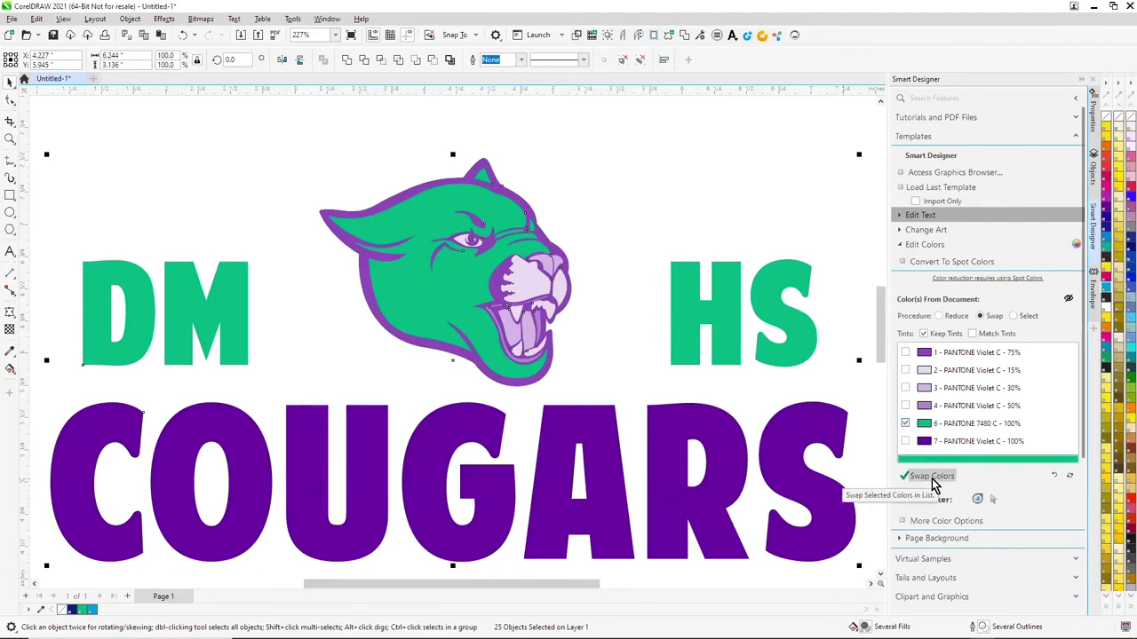
{"action": "left_click", "coordinate": [932, 477]}
{"action": "left_click", "coordinate": [634, 204]}
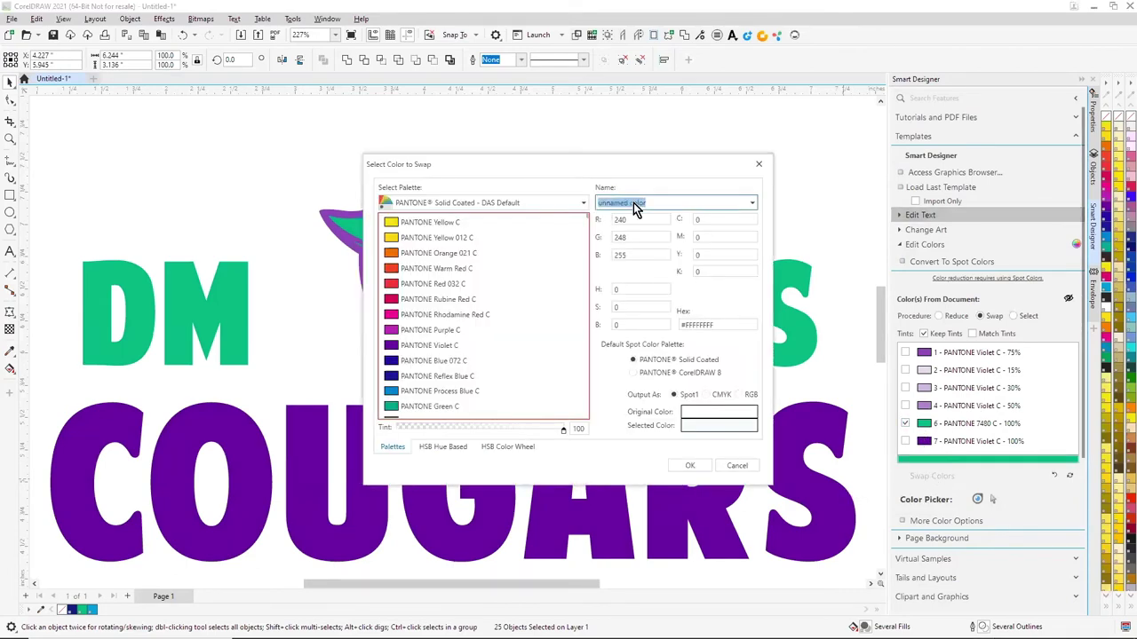
{"action": "type", "text": "123"}
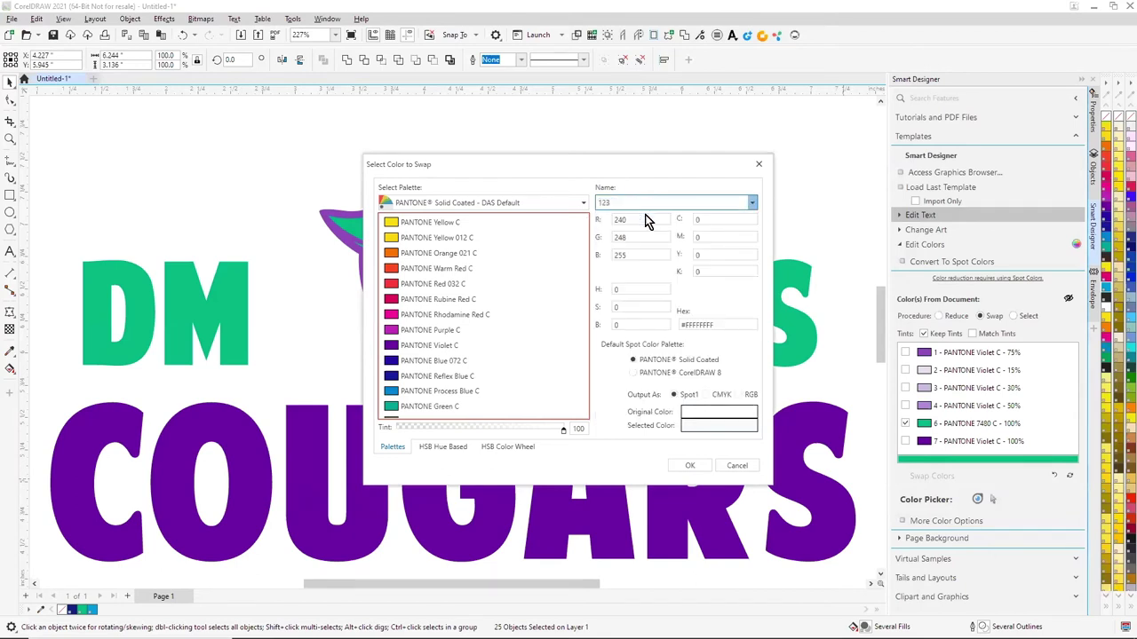
{"action": "key", "text": "Return"}
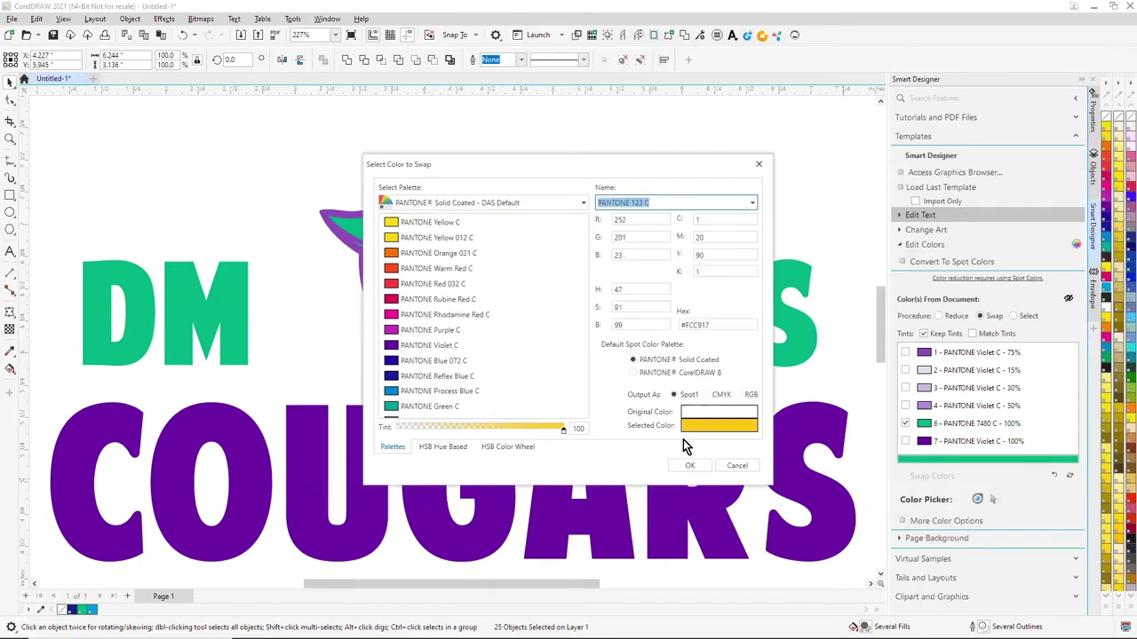
{"action": "left_click", "coordinate": [690, 466]}
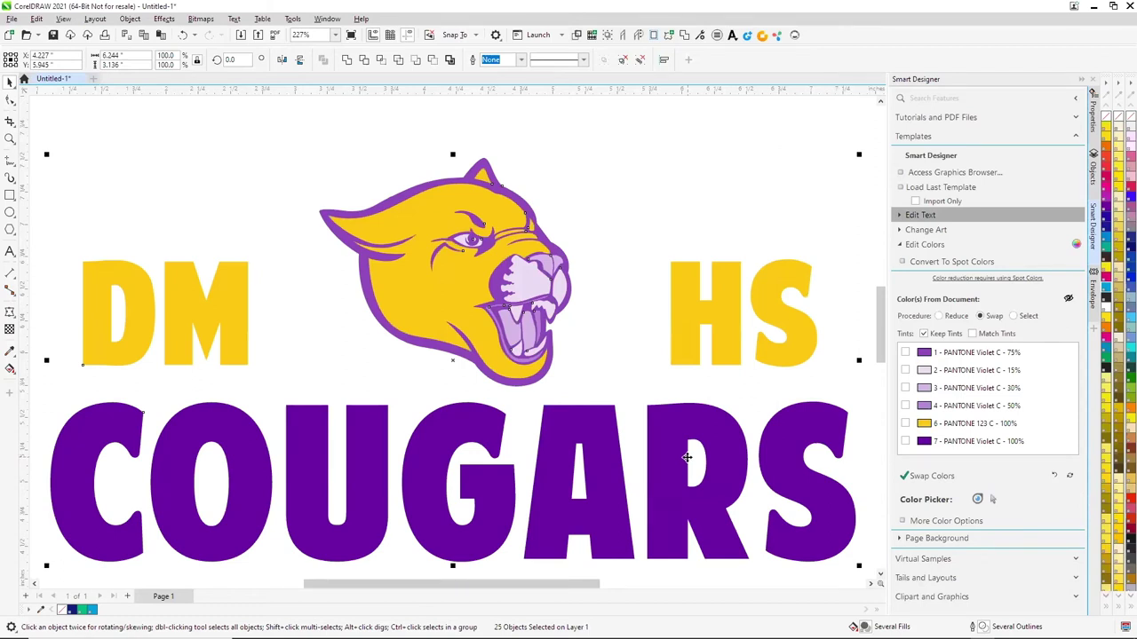
Clear the envelope transformation from the DM HS text
{"action": "scroll", "coordinate": [699, 381], "scroll_direction": "down", "scroll_amount": 2}
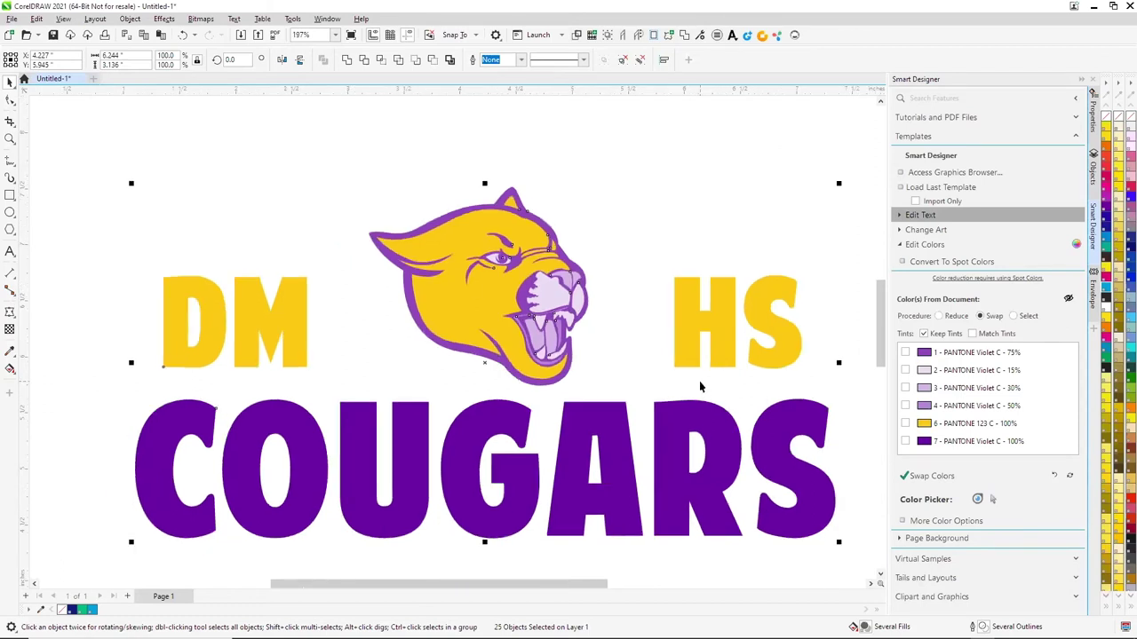
{"action": "left_click", "coordinate": [376, 286]}
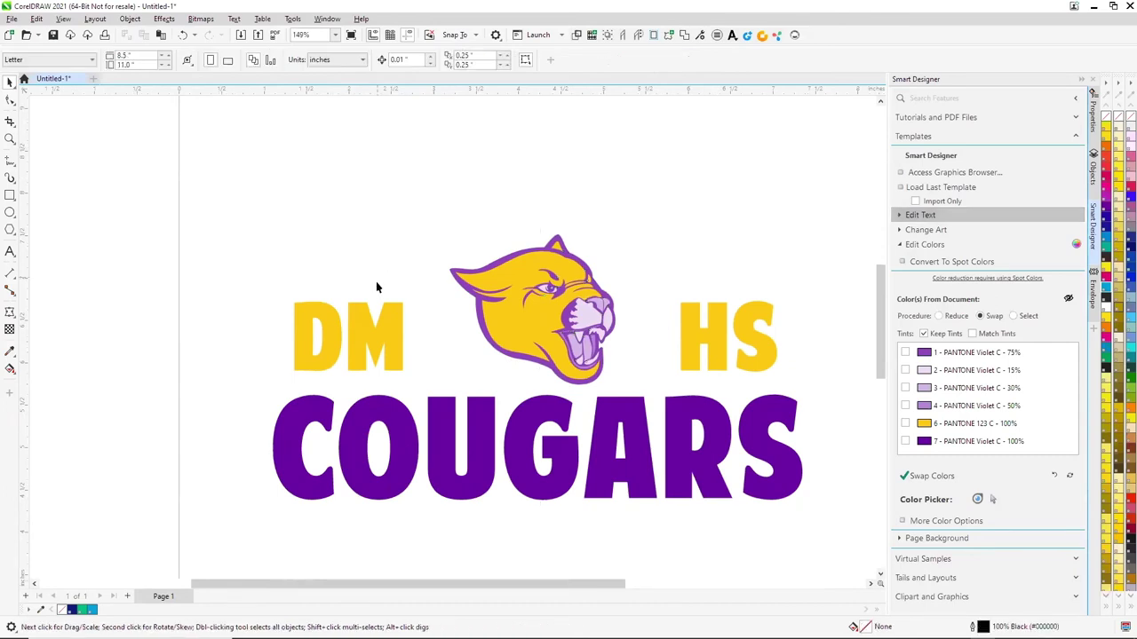
{"action": "left_click", "coordinate": [388, 328]}
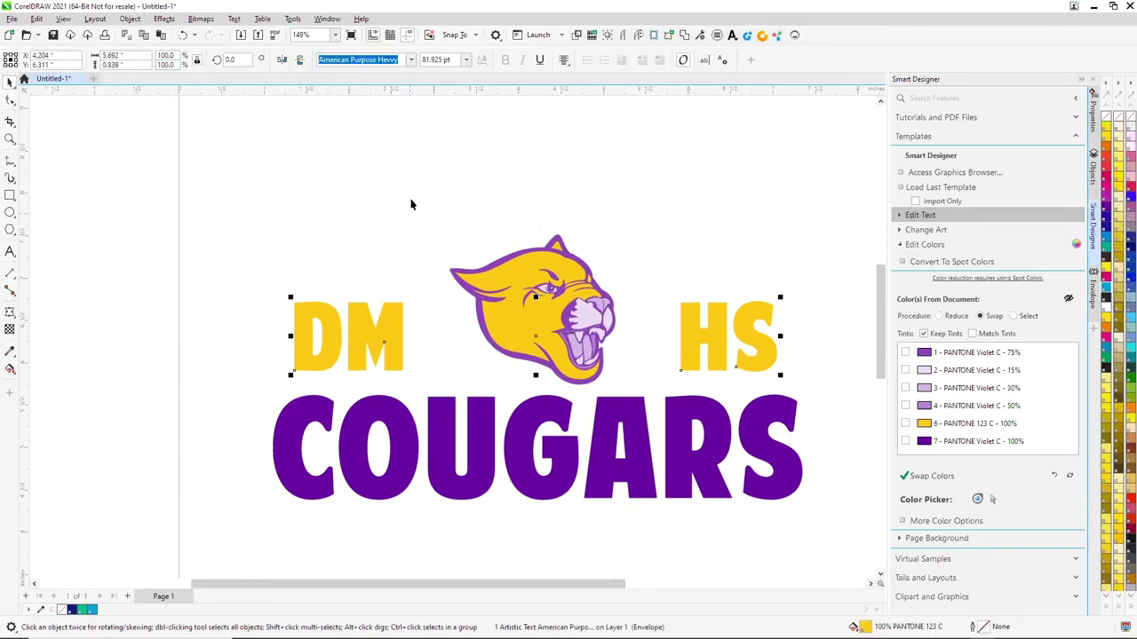
{"action": "left_click", "coordinate": [130, 19]}
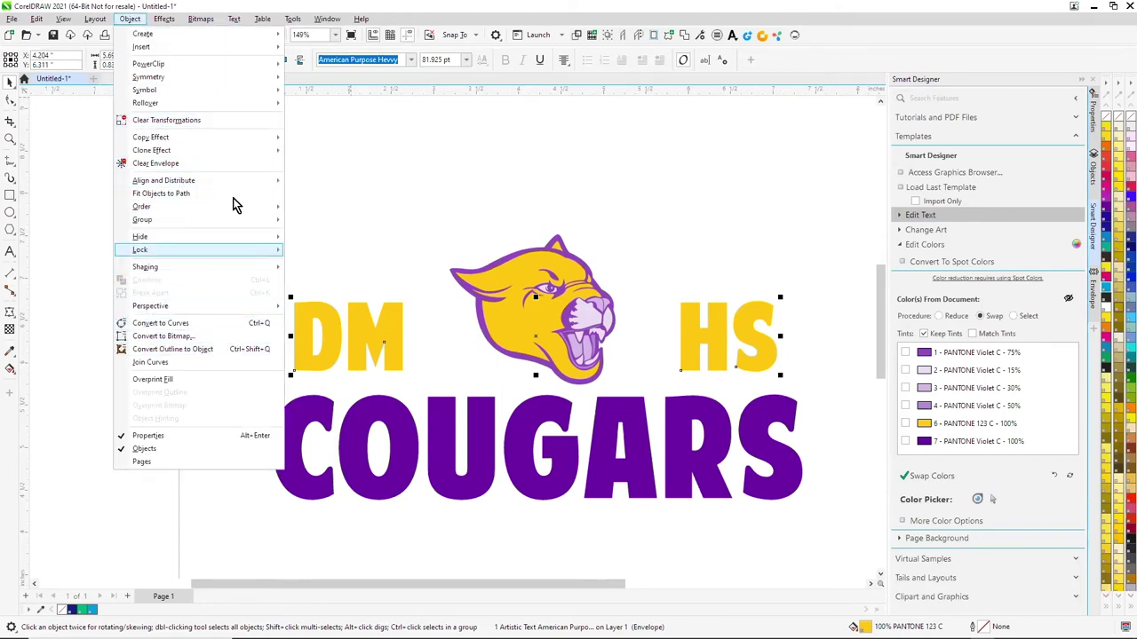
{"action": "left_click", "coordinate": [174, 120]}
Break DM HS apart into separate words and move DM closer to the cougar
{"action": "left_click", "coordinate": [130, 19]}
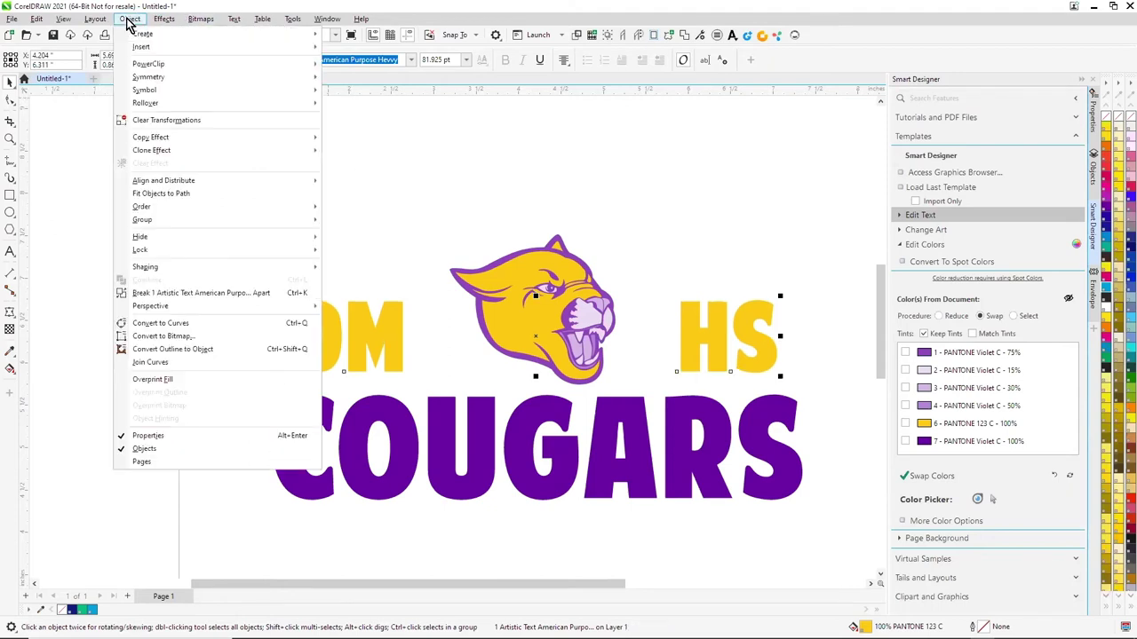
{"action": "left_click", "coordinate": [209, 292]}
{"action": "left_click_drag", "start_coordinate": [229, 264], "coordinate": [417, 384]}
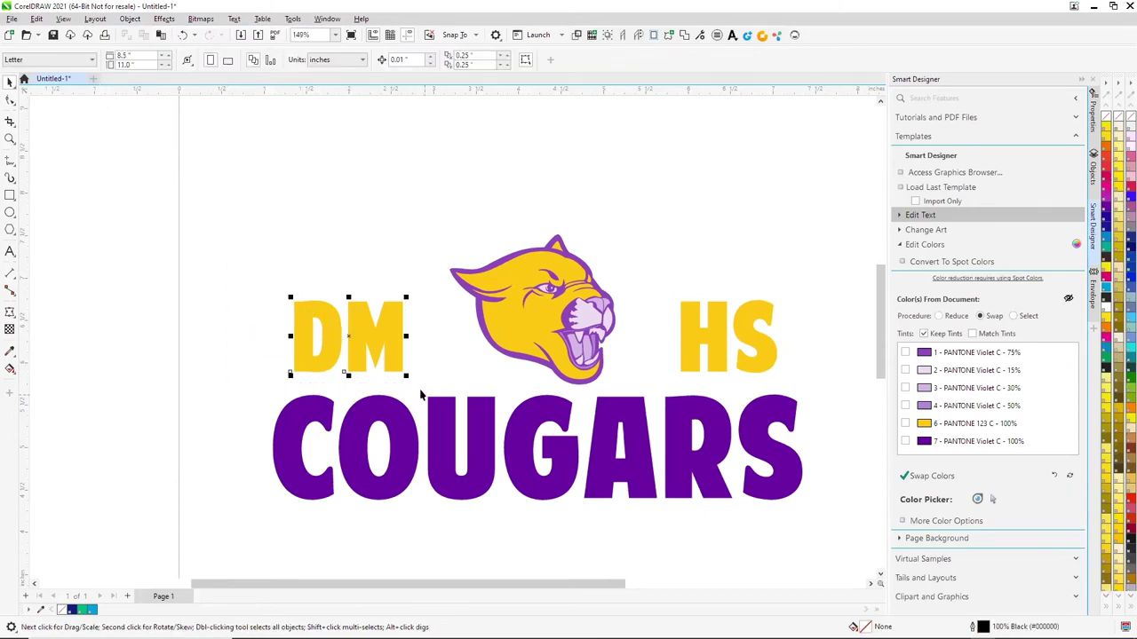
{"action": "left_click_drag", "start_coordinate": [393, 346], "coordinate": [429, 345]}
{"action": "left_click_drag", "start_coordinate": [812, 277], "coordinate": [688, 348]}
{"action": "left_click", "coordinate": [546, 493]}
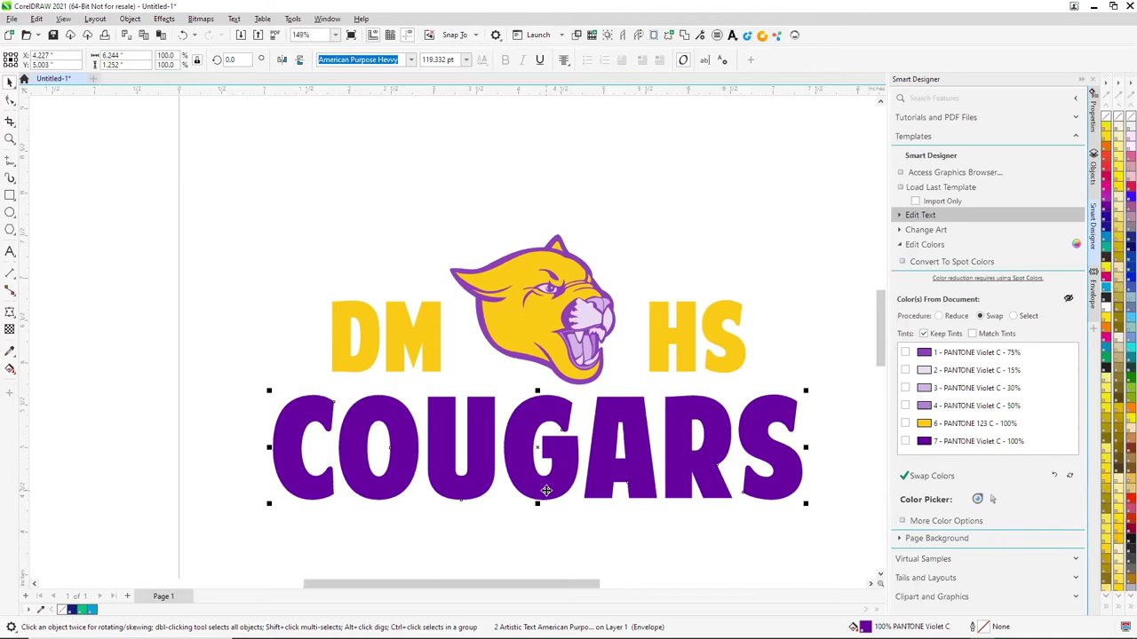
{"action": "key", "text": "shift+F2"}
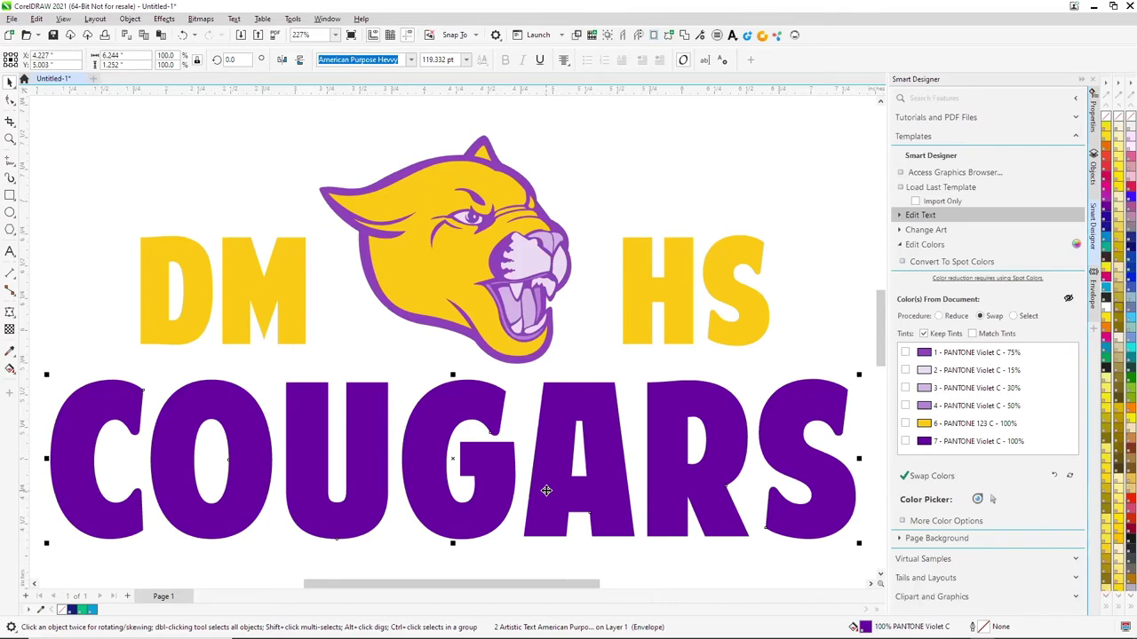
Set COUGARS, DM and HS in the DAS Gameday font
{"action": "left_click", "coordinate": [411, 59]}
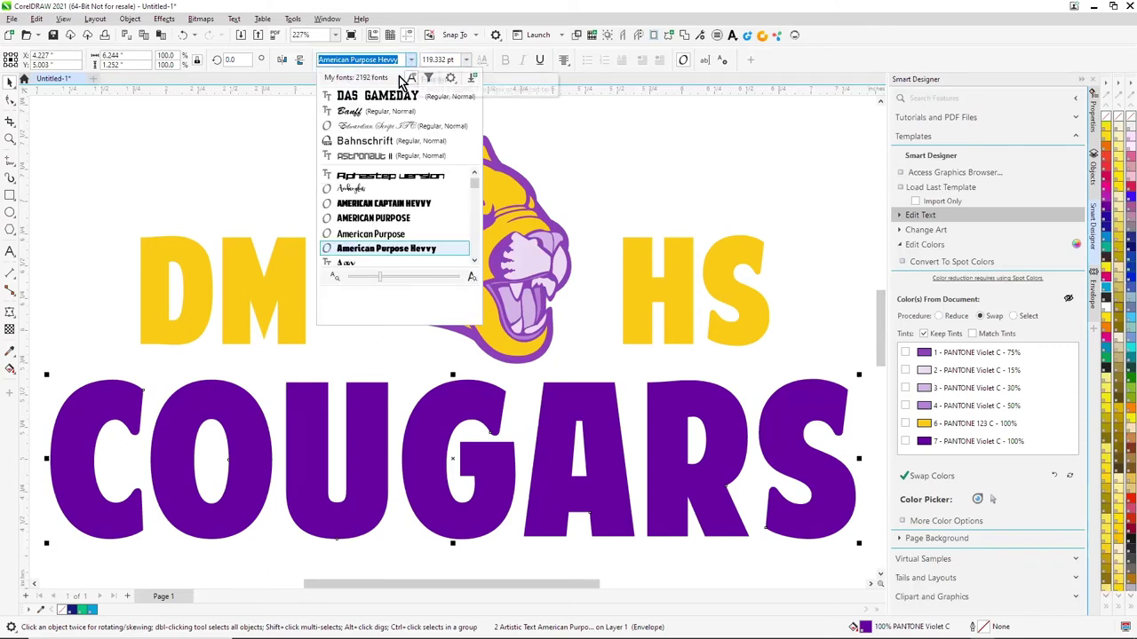
{"action": "left_click", "coordinate": [373, 98]}
{"action": "left_click", "coordinate": [299, 328]}
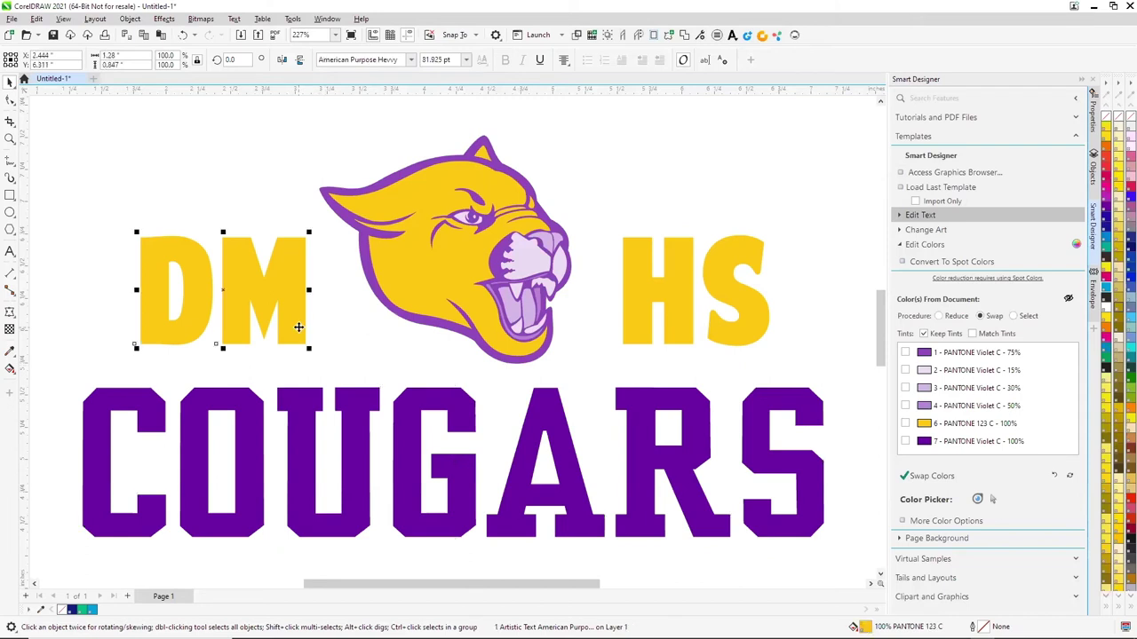
{"action": "left_click", "coordinate": [636, 316], "text": "shift"}
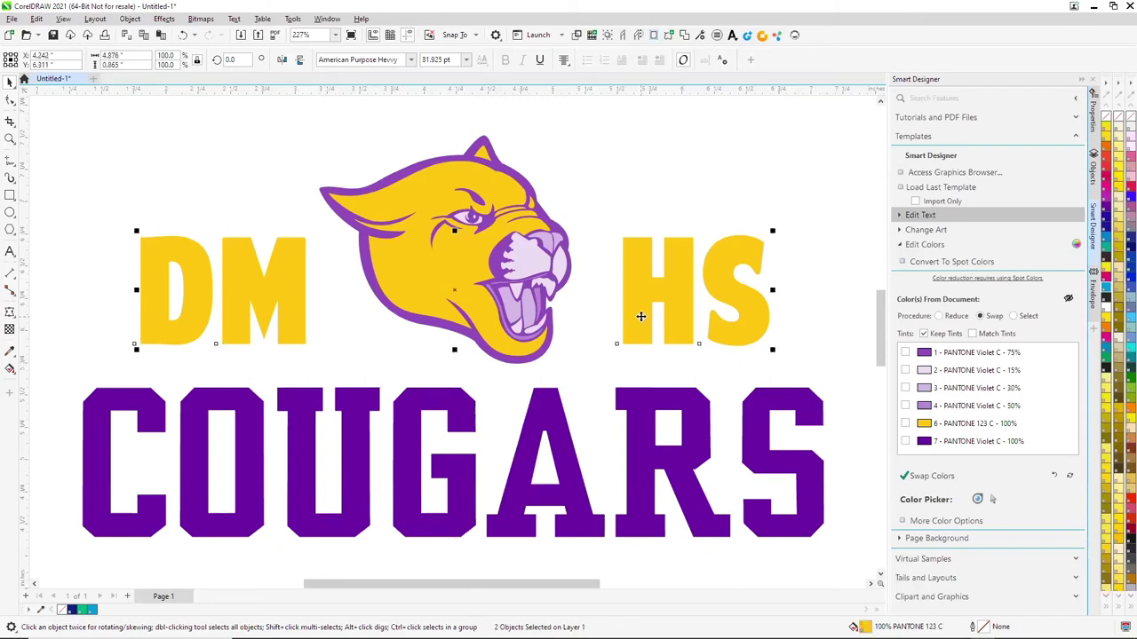
{"action": "left_click", "coordinate": [409, 60]}
{"action": "left_click", "coordinate": [380, 98]}
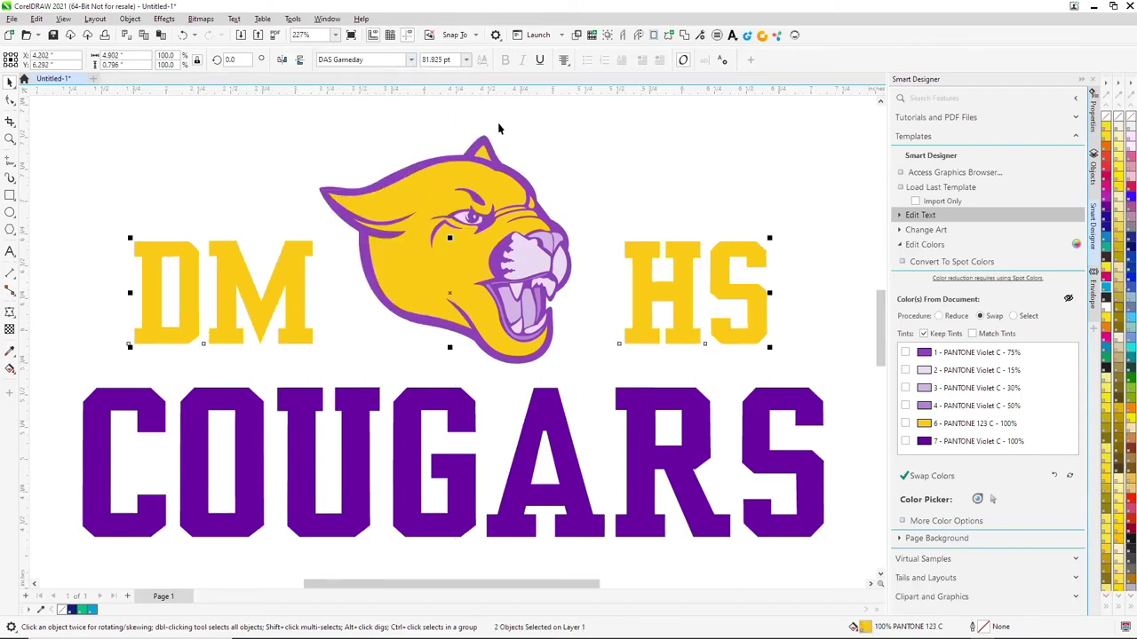
{"action": "left_click", "coordinate": [638, 187]}
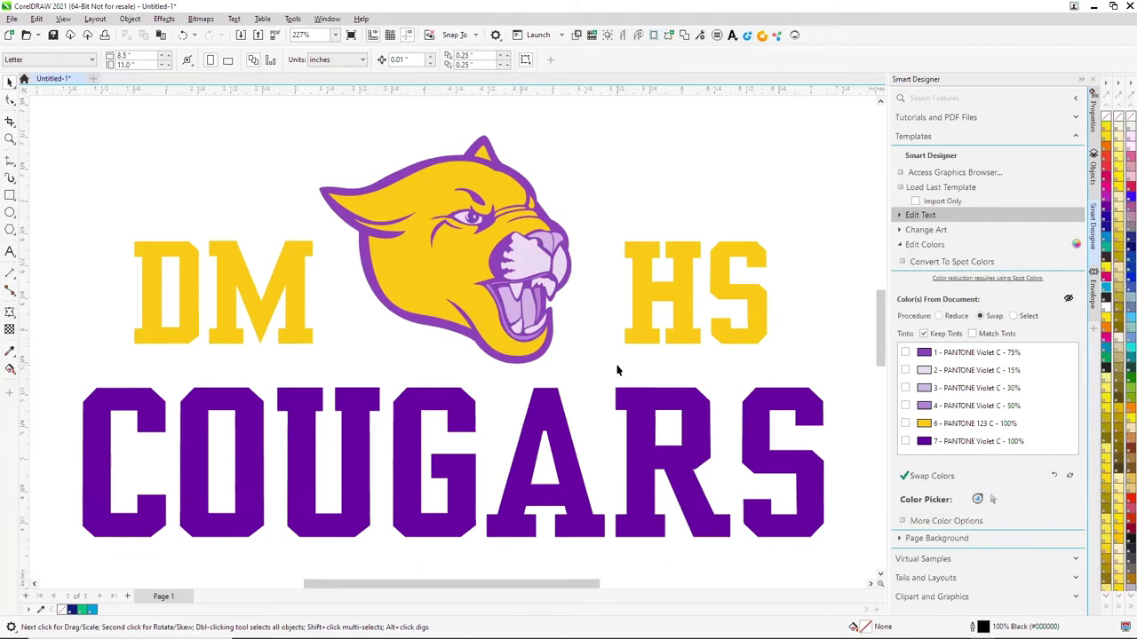
Give COUGARS a Top Arch live envelope with Arch set to -21%
{"action": "left_click", "coordinate": [900, 215]}
{"action": "left_click", "coordinate": [899, 215]}
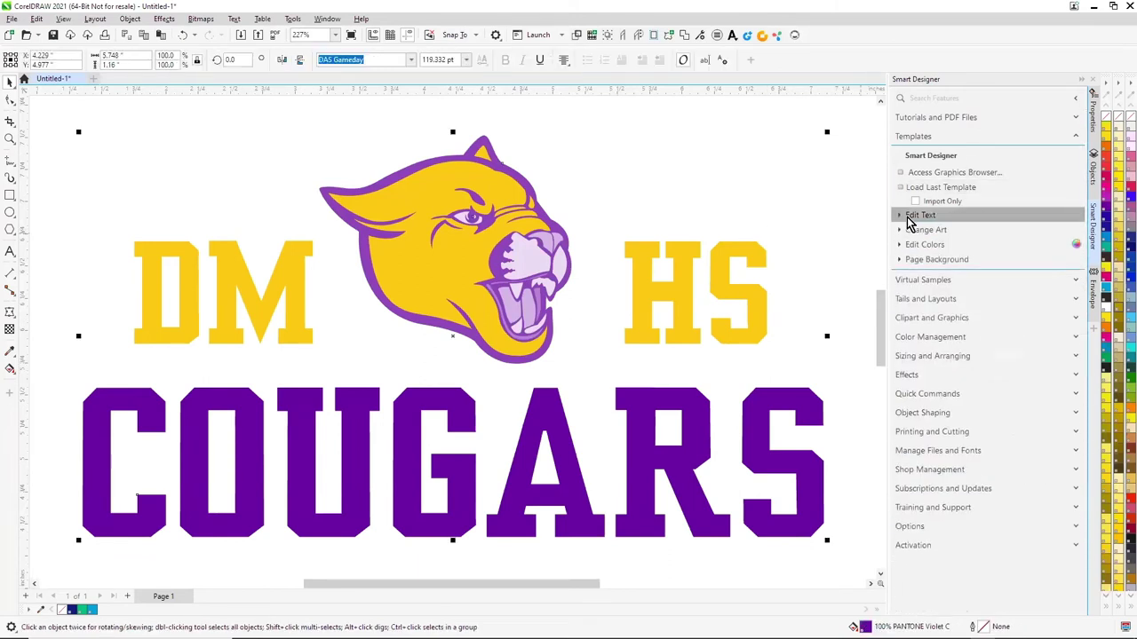
{"action": "left_click", "coordinate": [910, 374]}
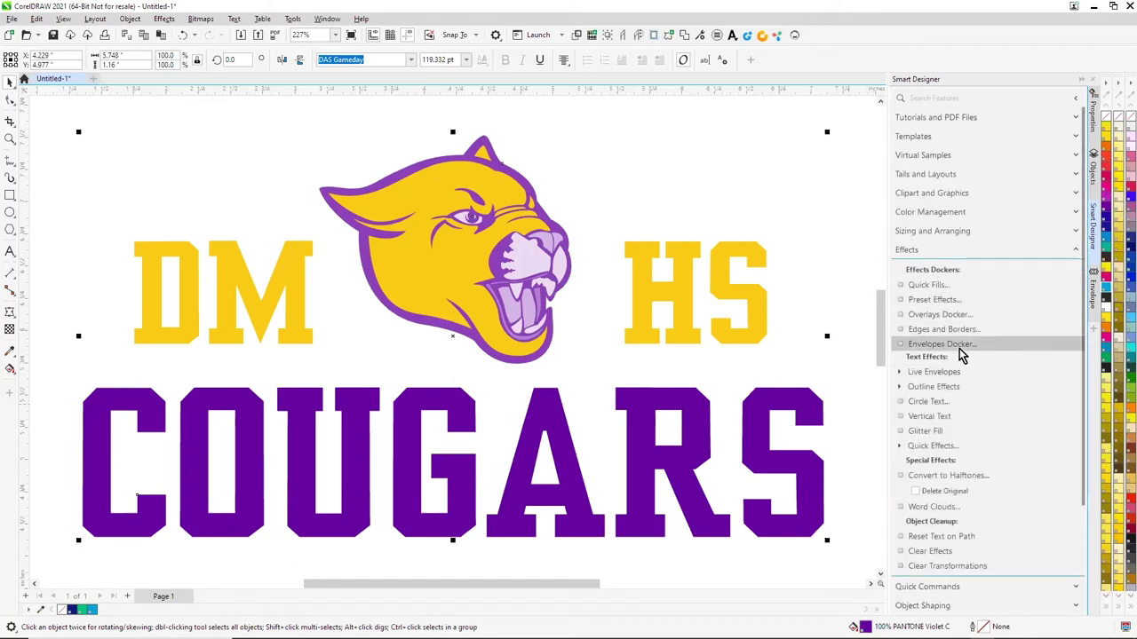
{"action": "scroll", "coordinate": [964, 351], "scroll_direction": "down", "scroll_amount": 1}
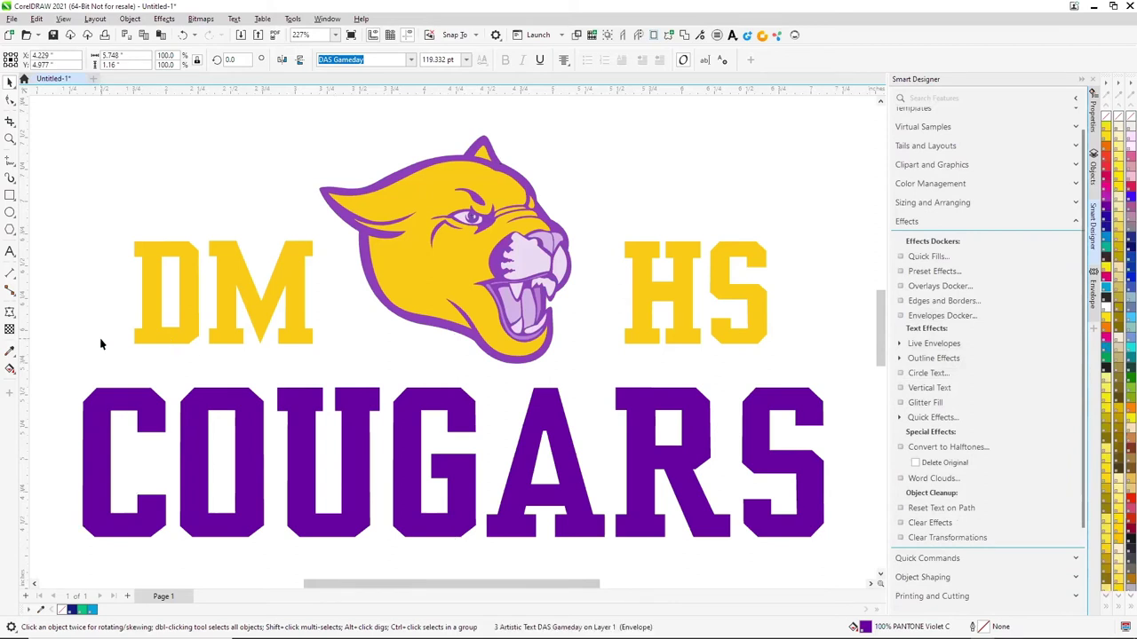
{"action": "left_click", "coordinate": [145, 404]}
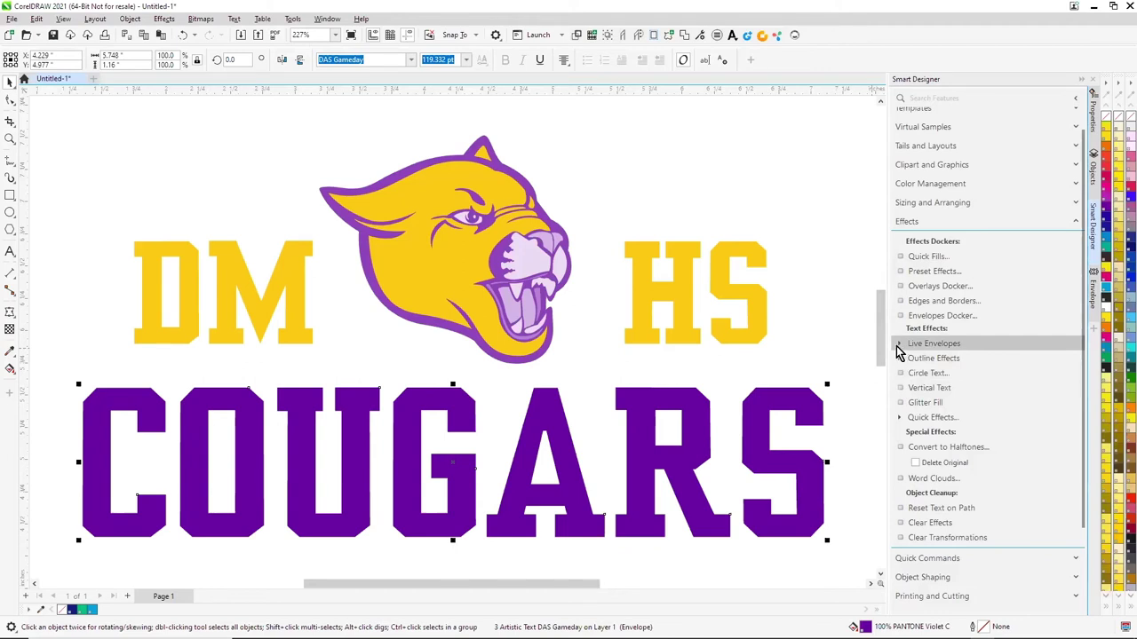
{"action": "left_click", "coordinate": [896, 344]}
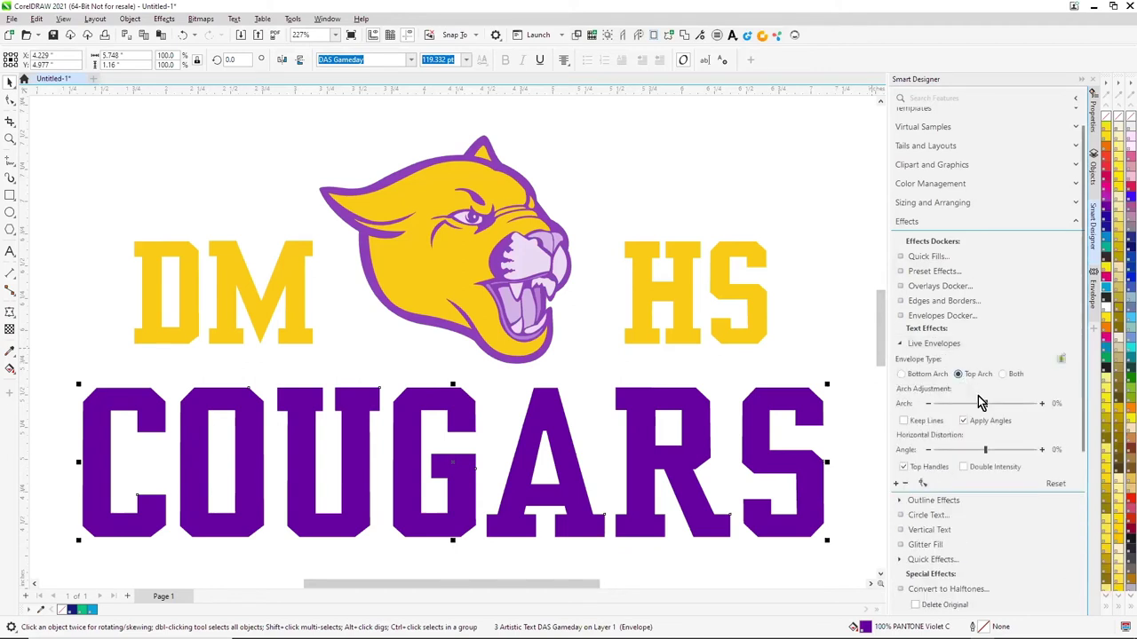
{"action": "left_click_drag", "start_coordinate": [984, 407], "coordinate": [971, 414]}
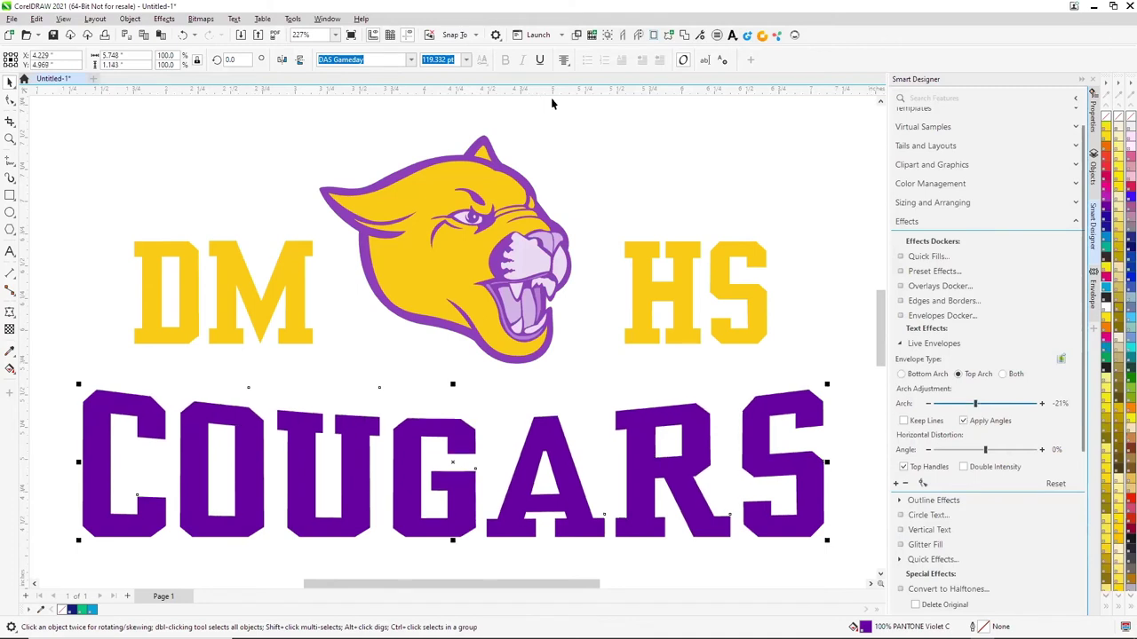
{"action": "left_click", "coordinate": [684, 404]}
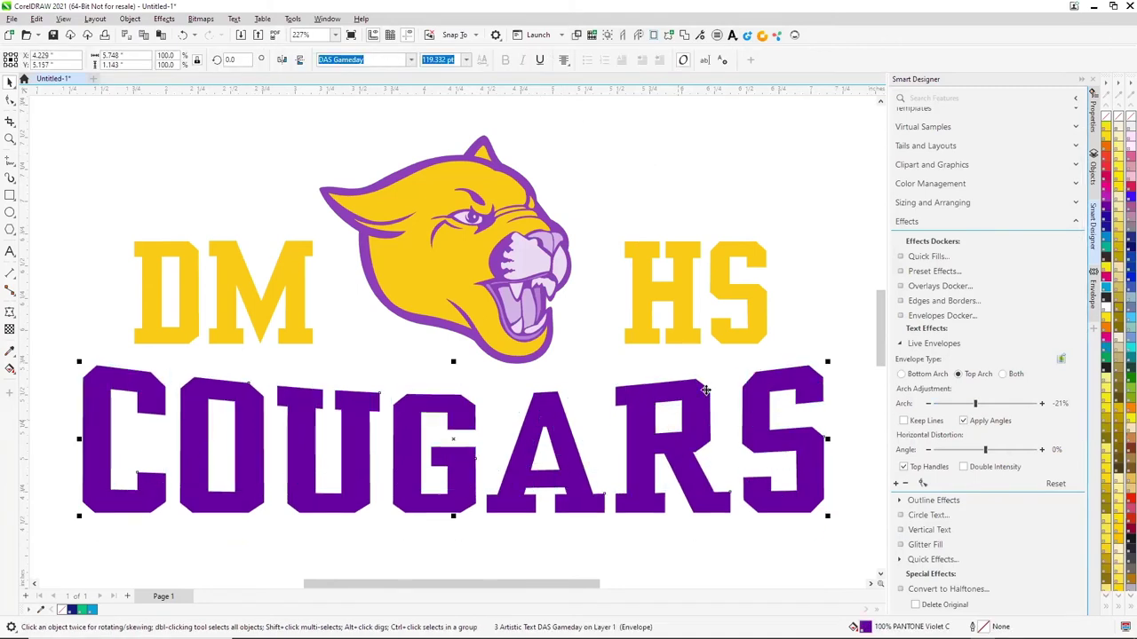
{"action": "left_click", "coordinate": [897, 344]}
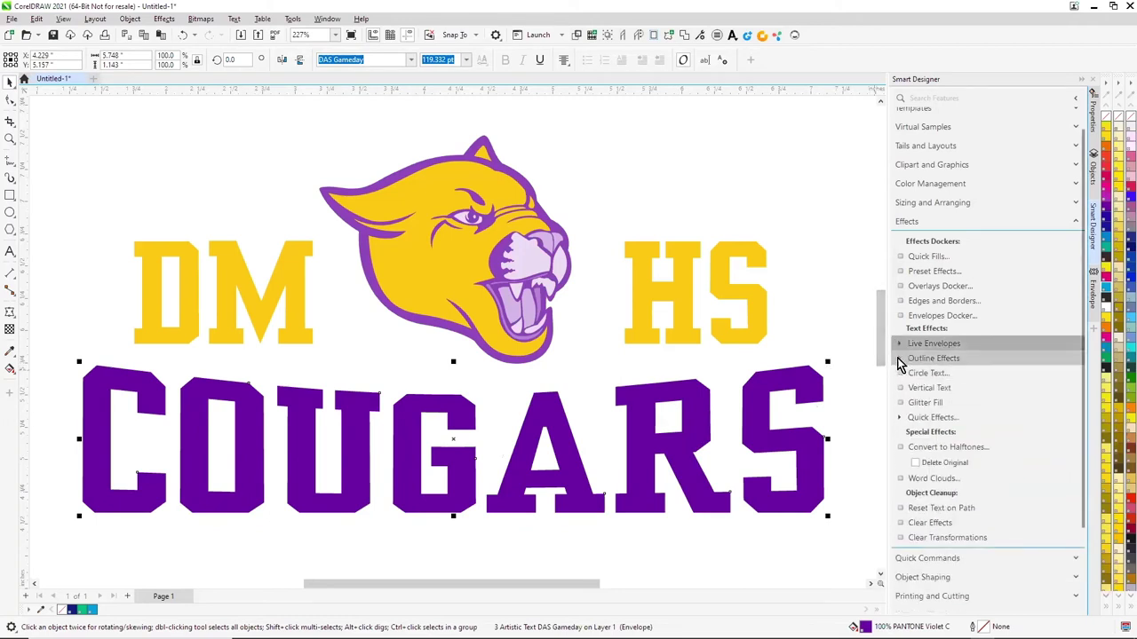
Apply a double outline to COUGARS with Inline knockout and no underlay
{"action": "left_click", "coordinate": [899, 358]}
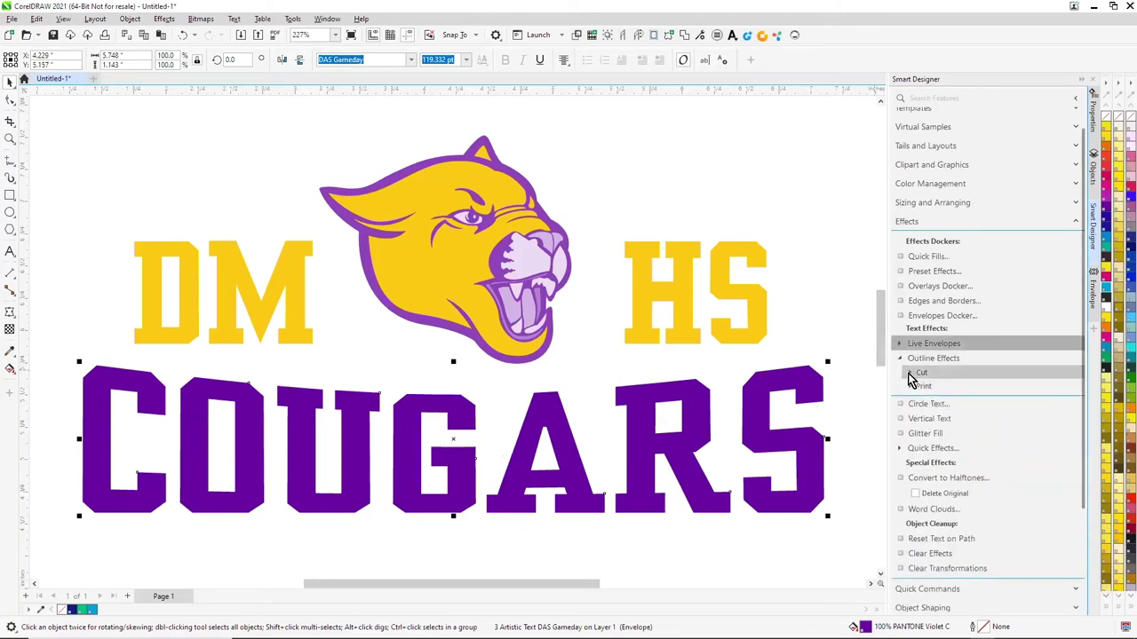
{"action": "left_click", "coordinate": [909, 374]}
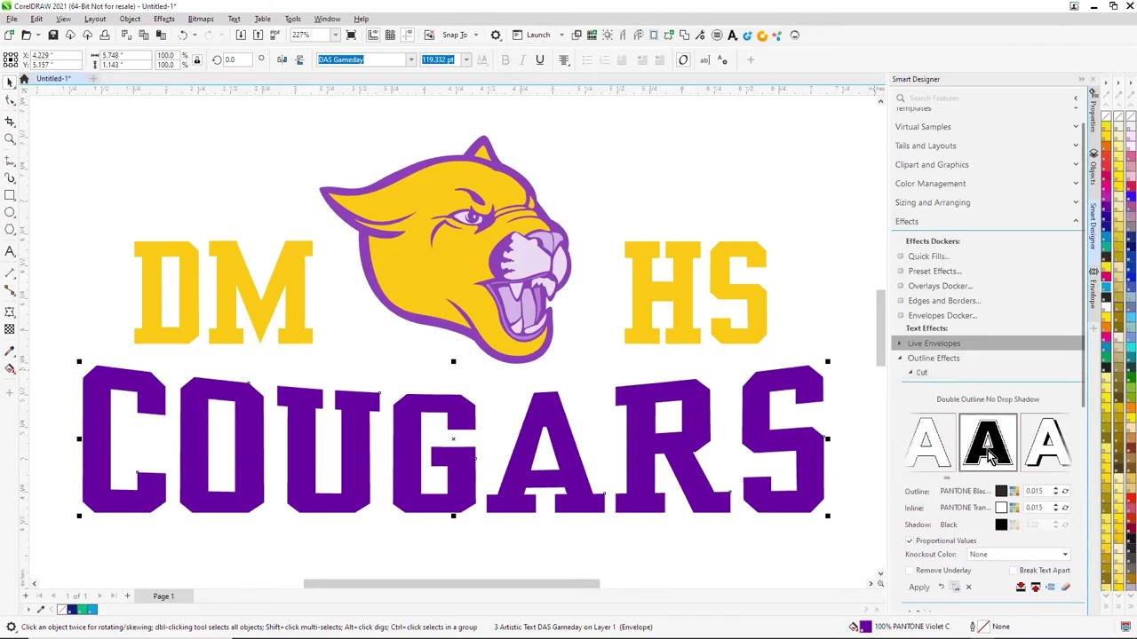
{"action": "scroll", "coordinate": [1070, 418], "scroll_direction": "down", "scroll_amount": 2}
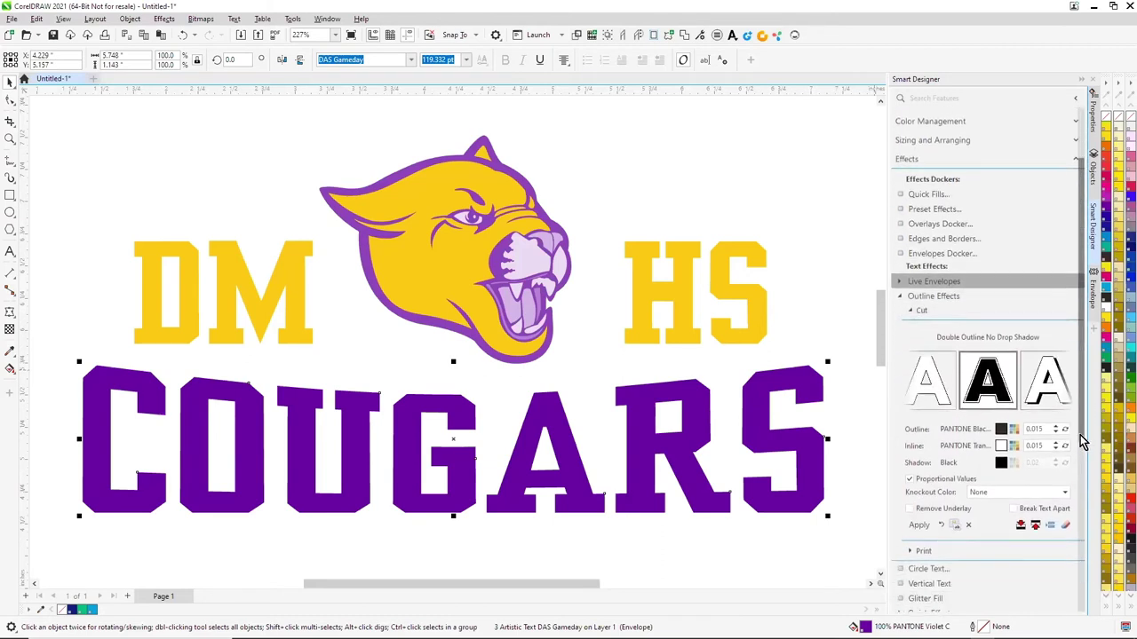
{"action": "left_click", "coordinate": [1064, 485]}
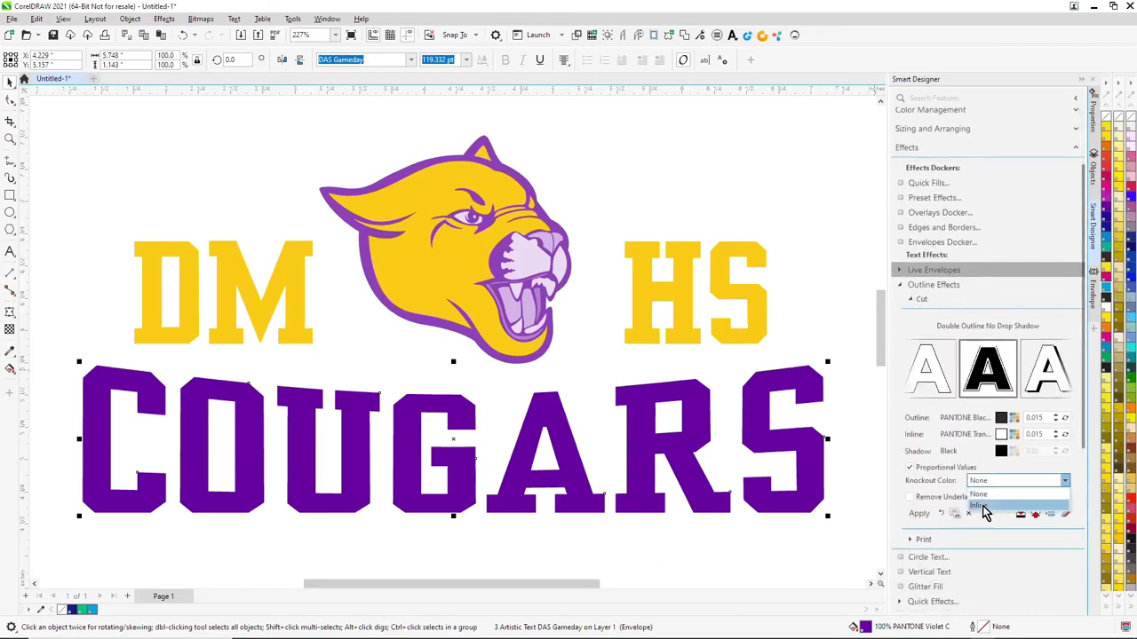
{"action": "left_click", "coordinate": [966, 514]}
{"action": "left_click", "coordinate": [909, 496]}
{"action": "left_click", "coordinate": [918, 514]}
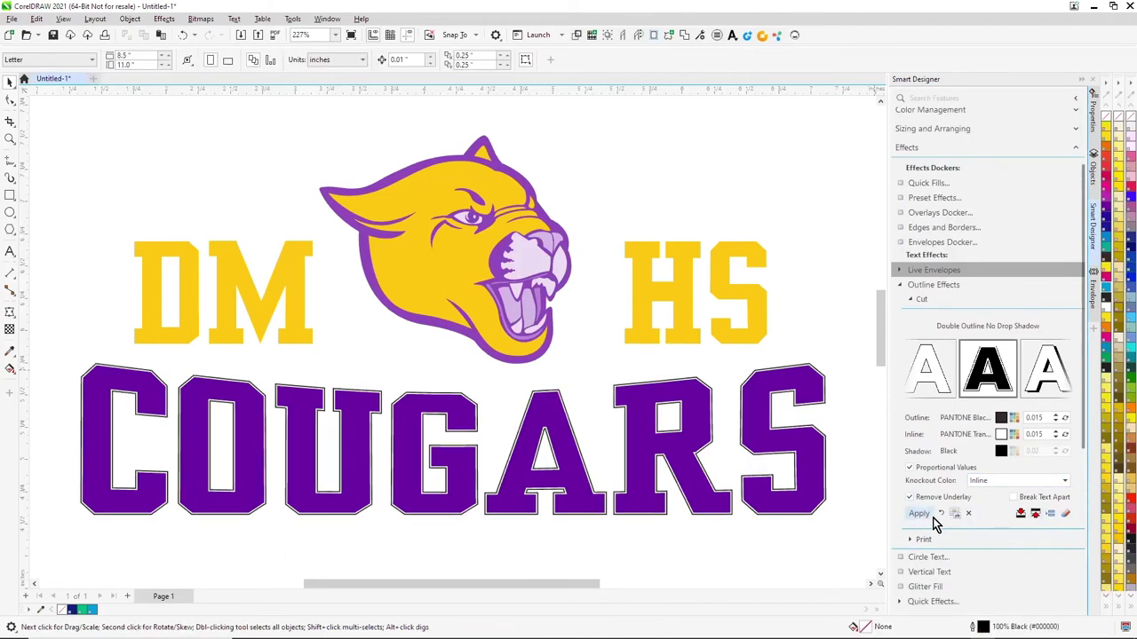
Increase the outline and inline widths to 0.03 and reapply the double outline
{"action": "left_click", "coordinate": [941, 514]}
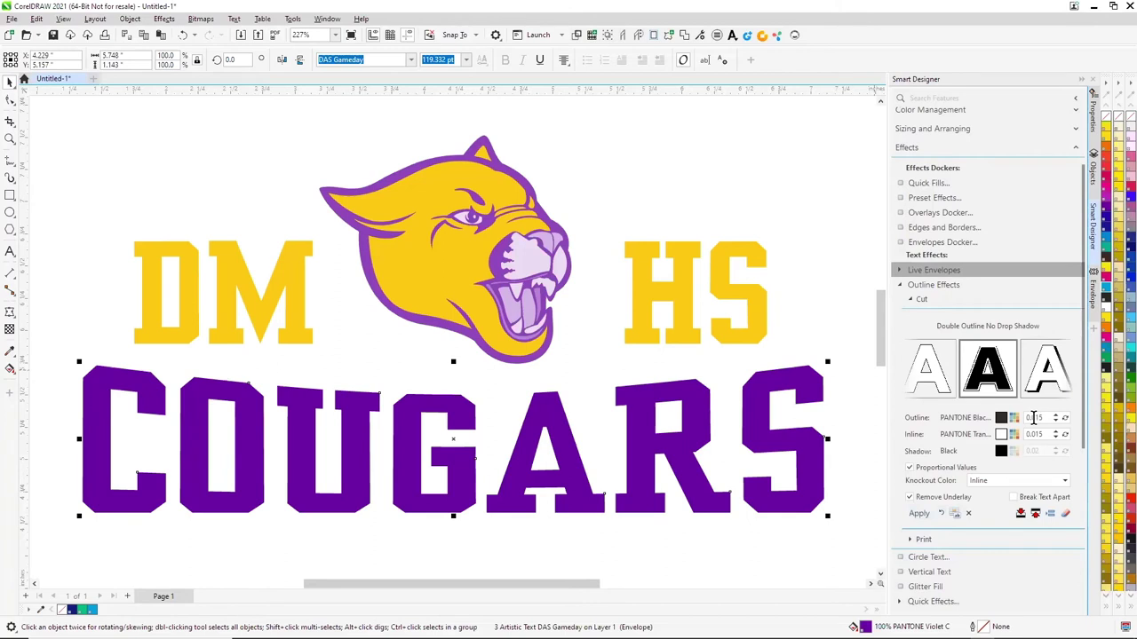
{"action": "double_click", "coordinate": [1034, 417]}
{"action": "left_click", "coordinate": [1056, 416]}
{"action": "double_click", "coordinate": [1033, 433]}
{"action": "left_click", "coordinate": [1056, 431]}
{"action": "left_click", "coordinate": [919, 514]}
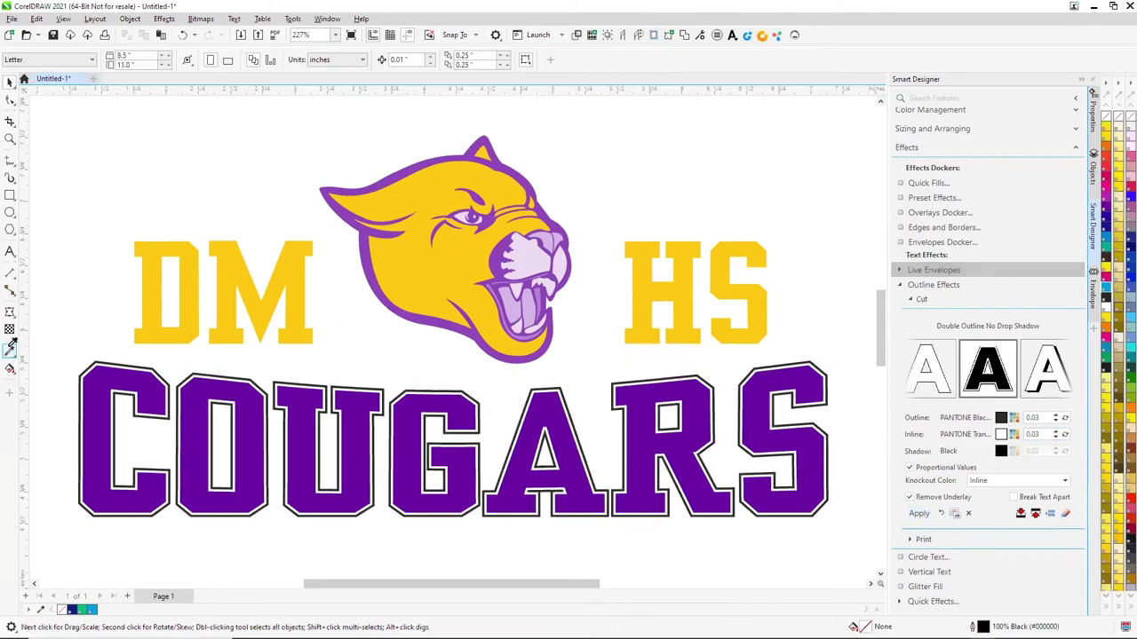
Colour the outer outline of COUGARS with the yellow sampled from the D
{"action": "left_click", "coordinate": [10, 351]}
{"action": "left_click", "coordinate": [140, 337]}
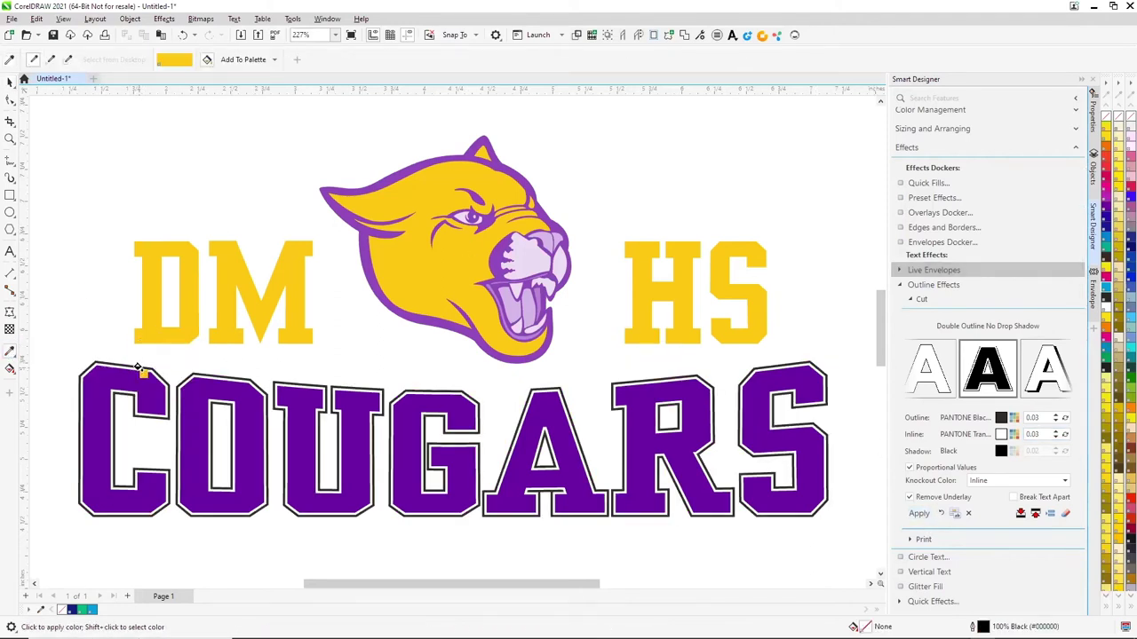
{"action": "left_click", "coordinate": [139, 365]}
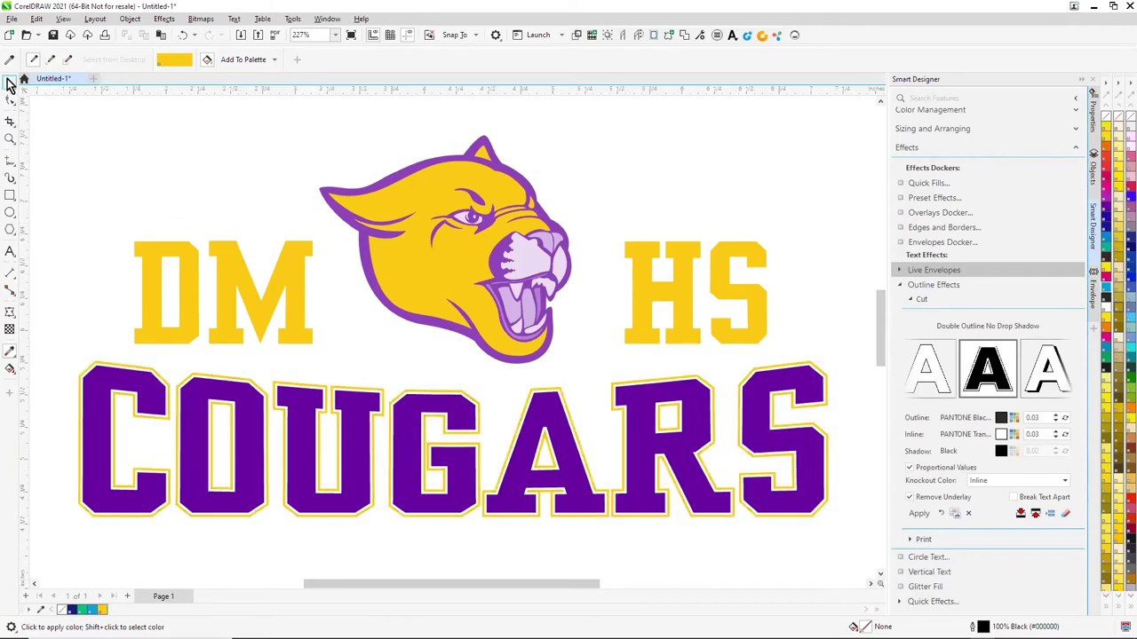
{"action": "left_click", "coordinate": [10, 82]}
{"action": "scroll", "coordinate": [309, 190], "scroll_direction": "down", "scroll_amount": 1}
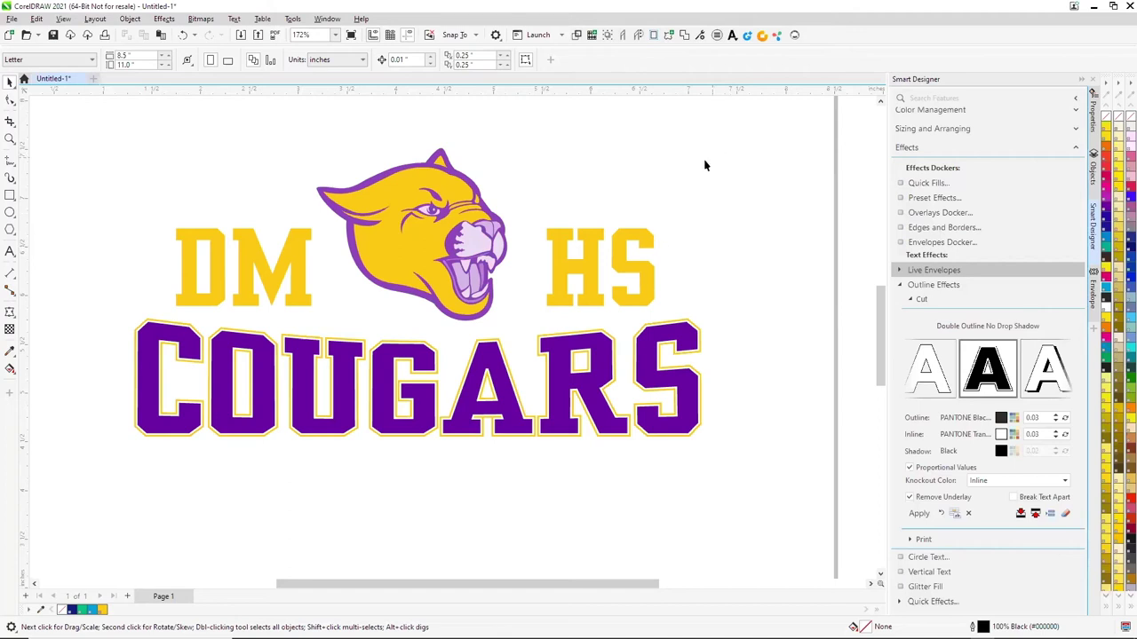
Place the whole logo onto the BELLA+CANVAS Unisex Jersey Tank blank from Virtual Samples
{"action": "scroll", "coordinate": [948, 161], "scroll_direction": "up", "scroll_amount": 3}
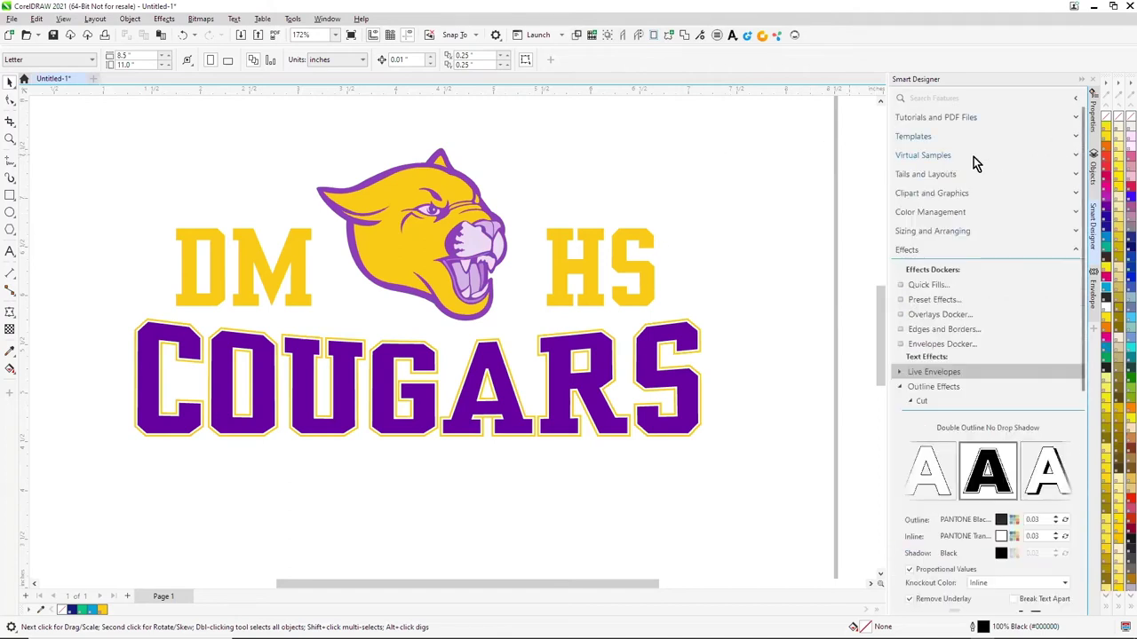
{"action": "left_click", "coordinate": [1075, 156]}
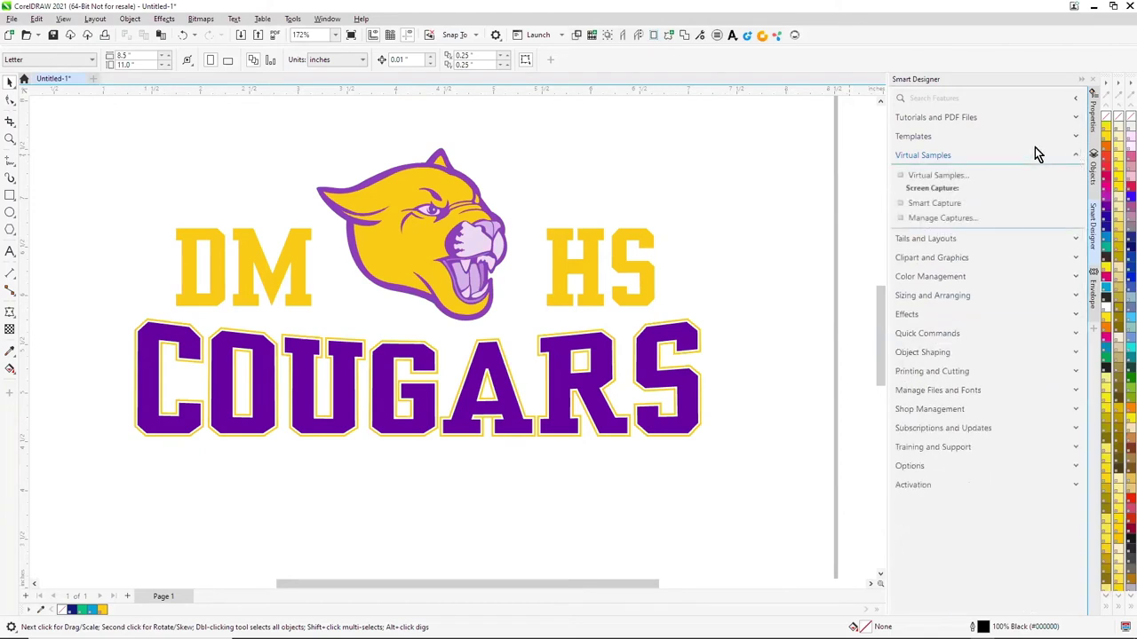
{"action": "left_click", "coordinate": [934, 176]}
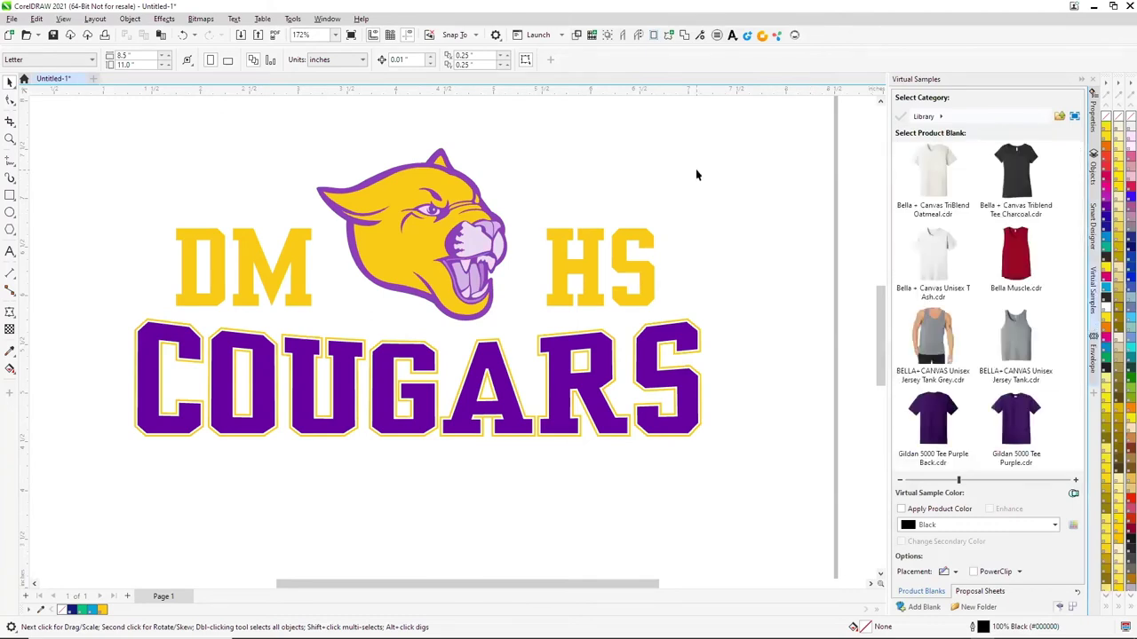
{"action": "key", "text": "ctrl+a"}
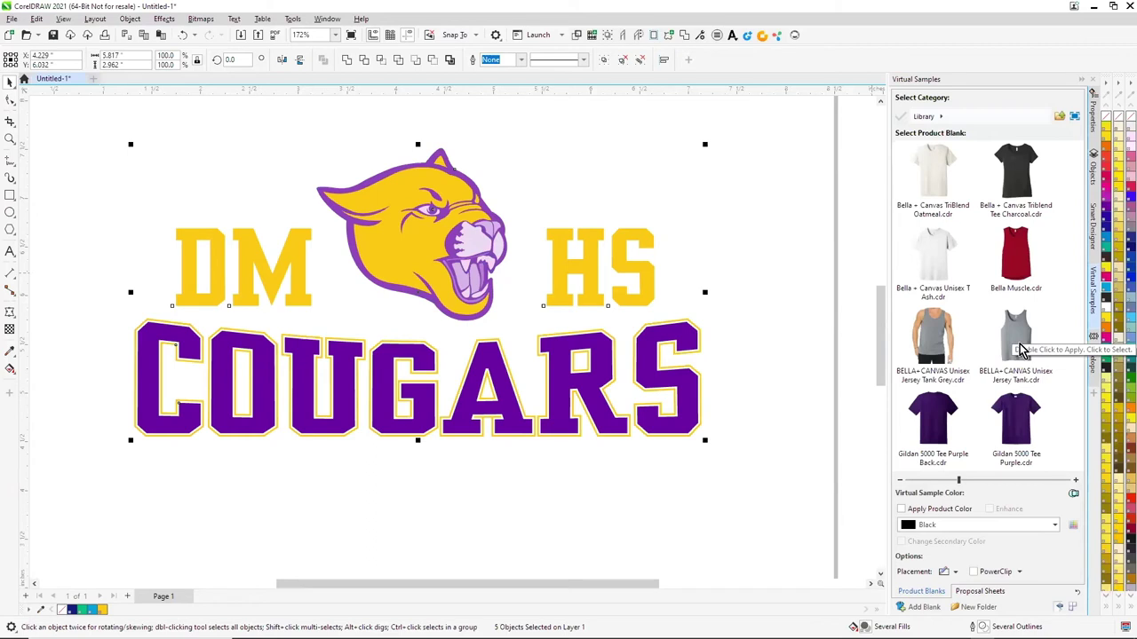
{"action": "double_click", "coordinate": [1021, 339]}
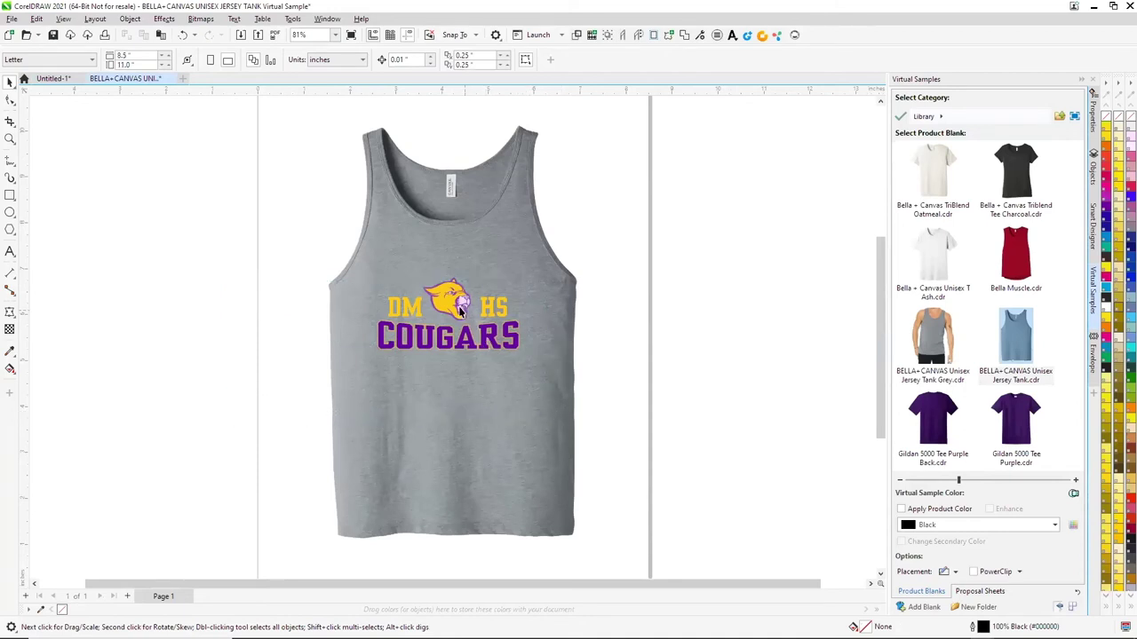
Move the logo higher up on the tank's chest
{"action": "left_click", "coordinate": [535, 338]}
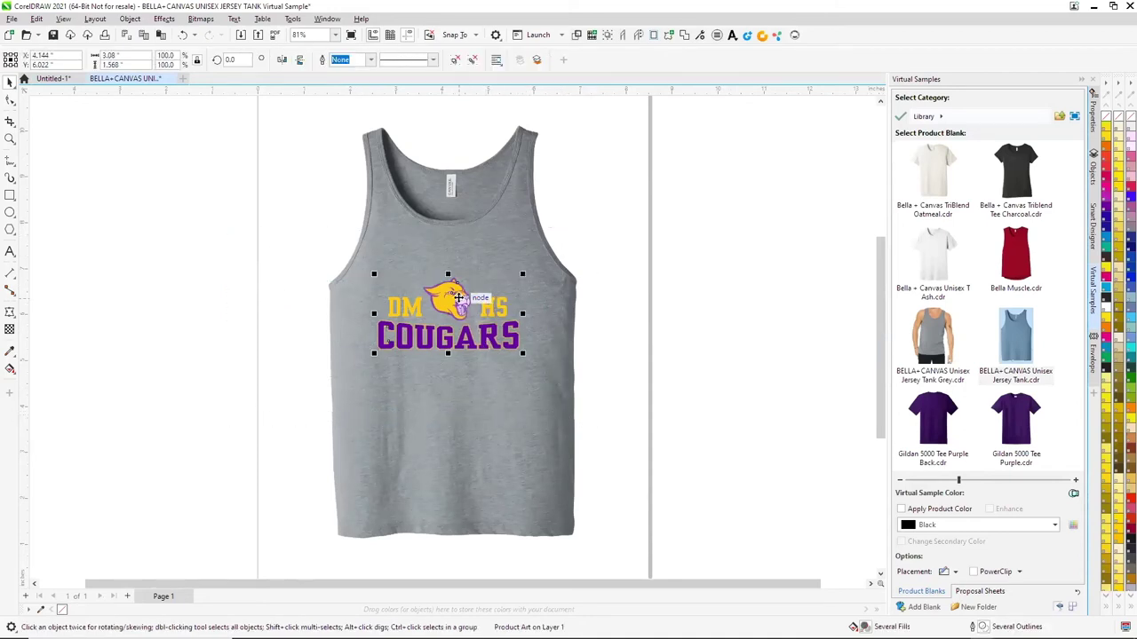
{"action": "left_click_drag", "start_coordinate": [462, 304], "coordinate": [465, 282]}
{"action": "left_click", "coordinate": [744, 355]}
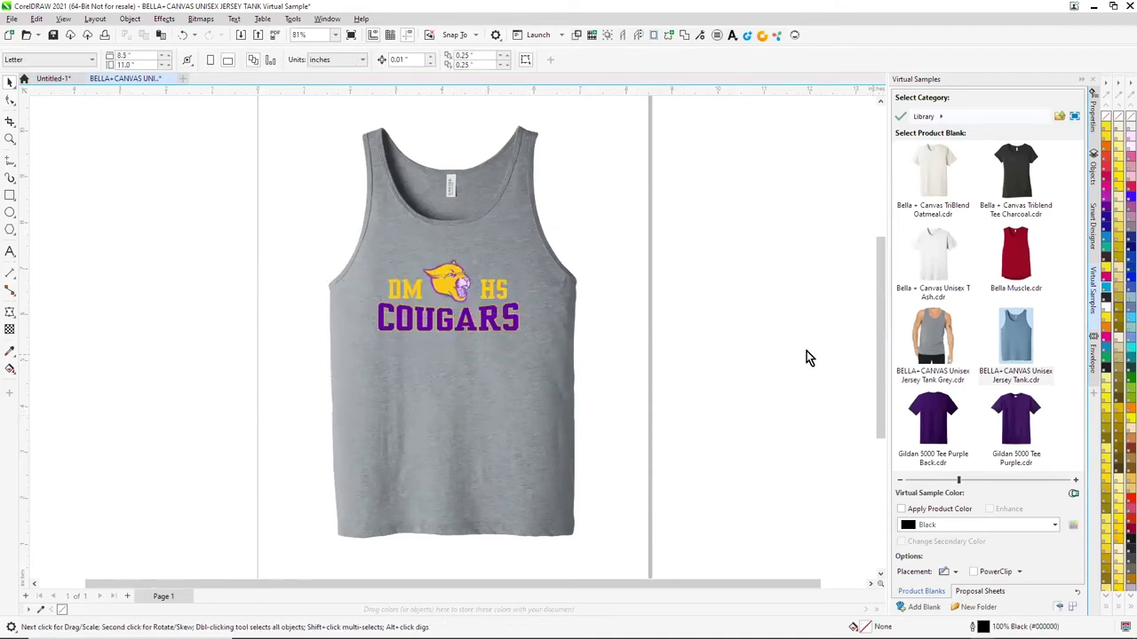
Apply the CRUMPLE overlay to the logo, coloured with the shirt's grey
{"action": "left_click", "coordinate": [1074, 494]}
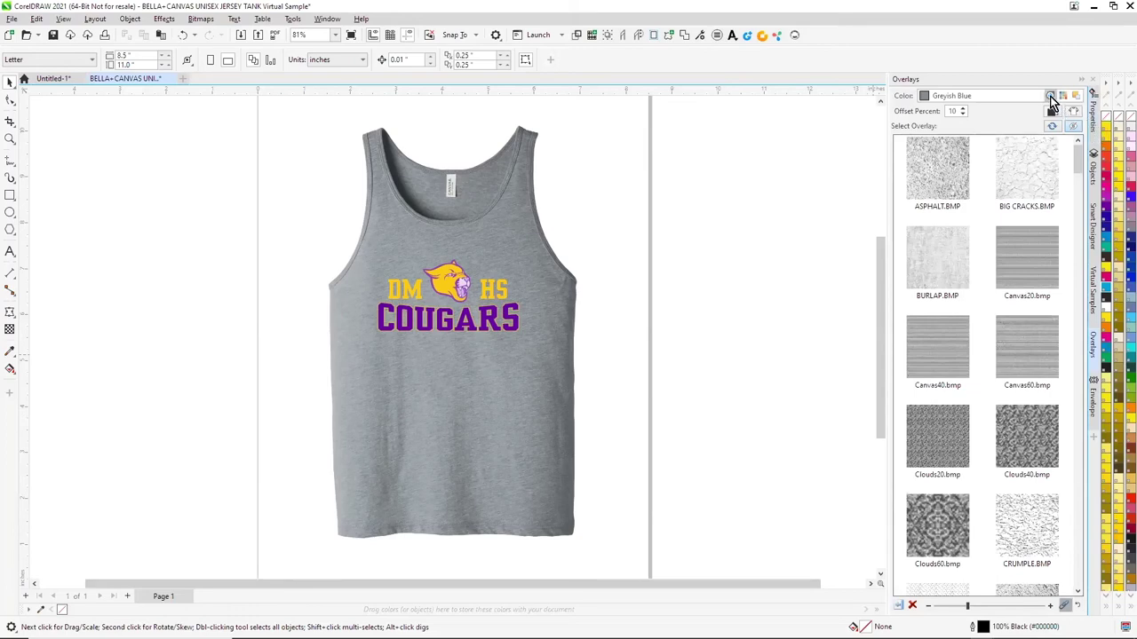
{"action": "left_click", "coordinate": [1050, 97]}
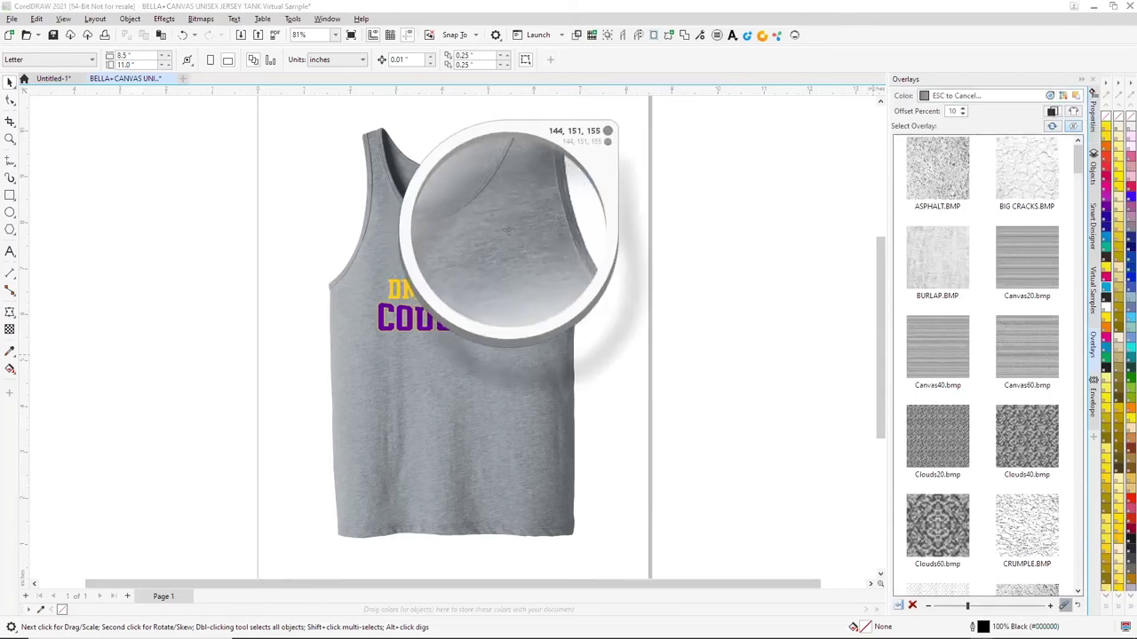
{"action": "left_click", "coordinate": [507, 230]}
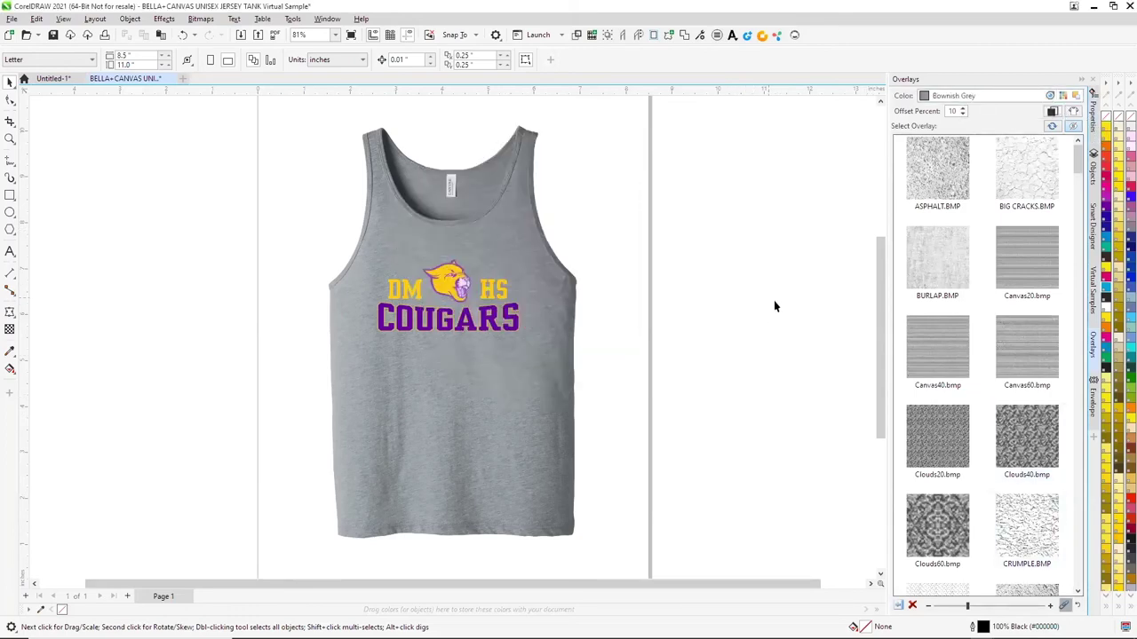
{"action": "left_click_drag", "start_coordinate": [723, 468], "coordinate": [724, 468]}
{"action": "left_click", "coordinate": [1027, 526]}
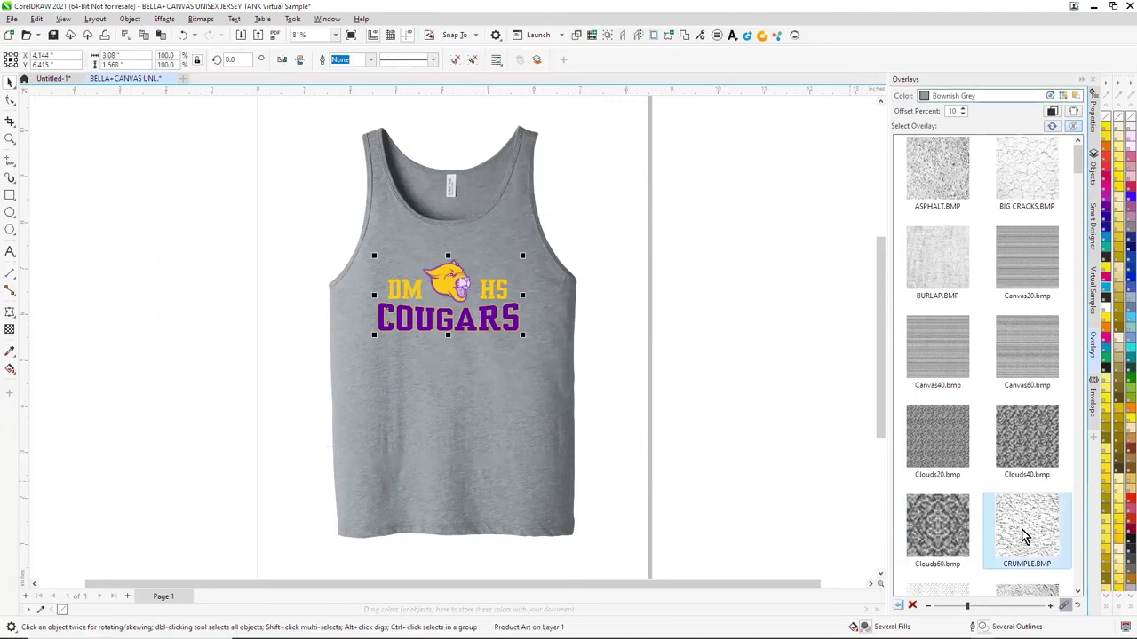
Zoom in to inspect the distressed logo, then return to the Untitled-1 design
{"action": "left_click", "coordinate": [10, 138]}
{"action": "key", "text": "shift+F2"}
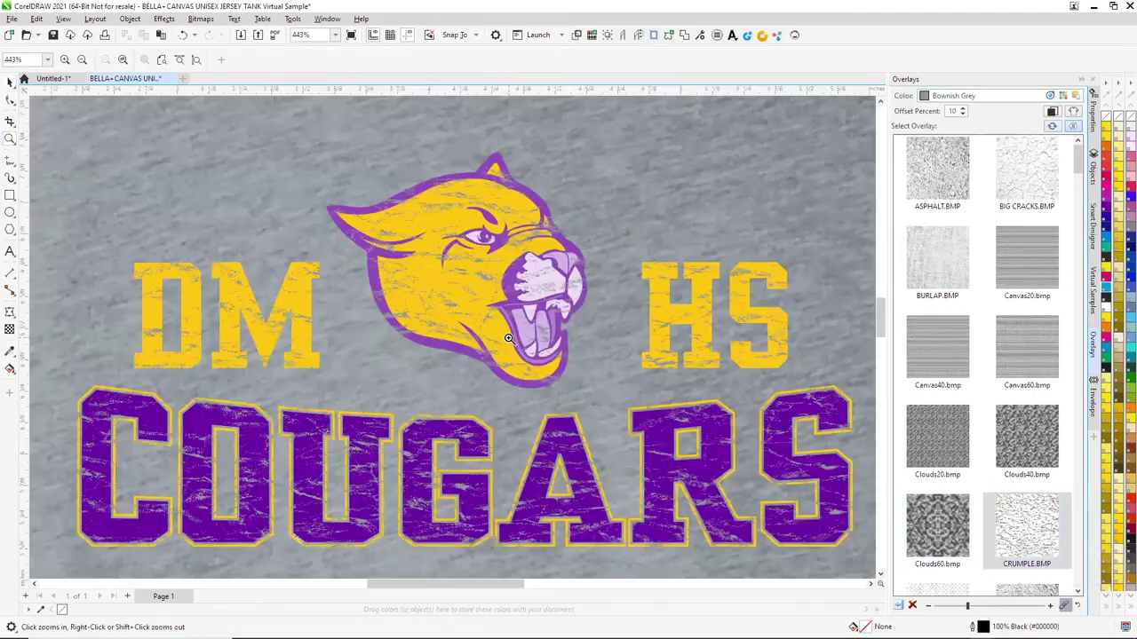
{"action": "scroll", "coordinate": [296, 243], "scroll_direction": "down", "scroll_amount": 8}
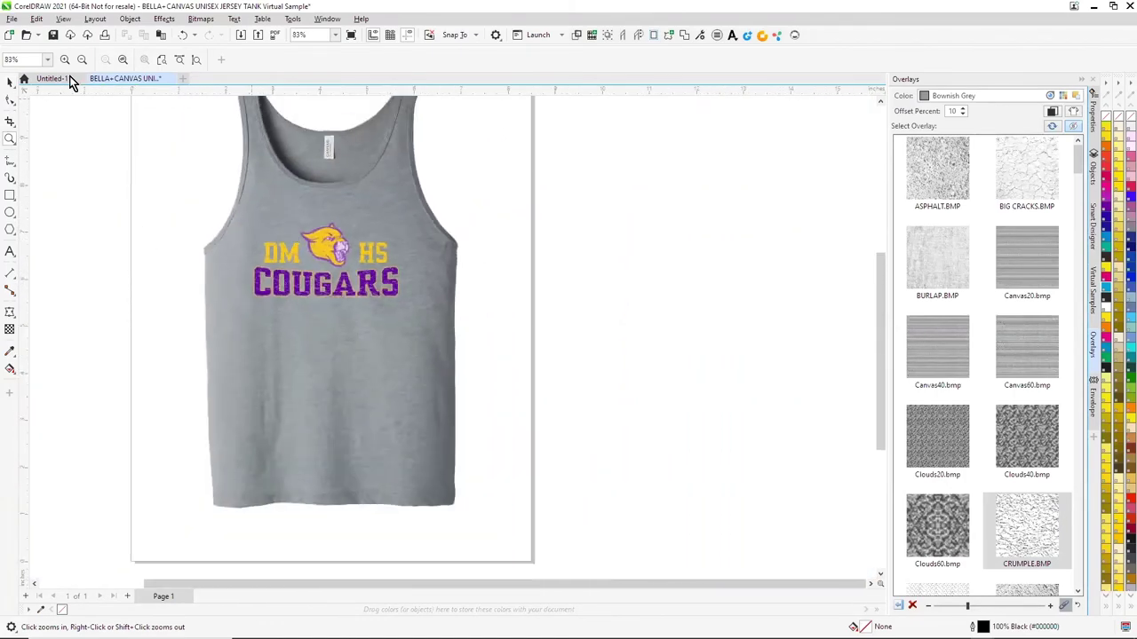
{"action": "left_click", "coordinate": [9, 82]}
{"action": "scroll", "coordinate": [155, 222], "scroll_direction": "down", "scroll_amount": 1}
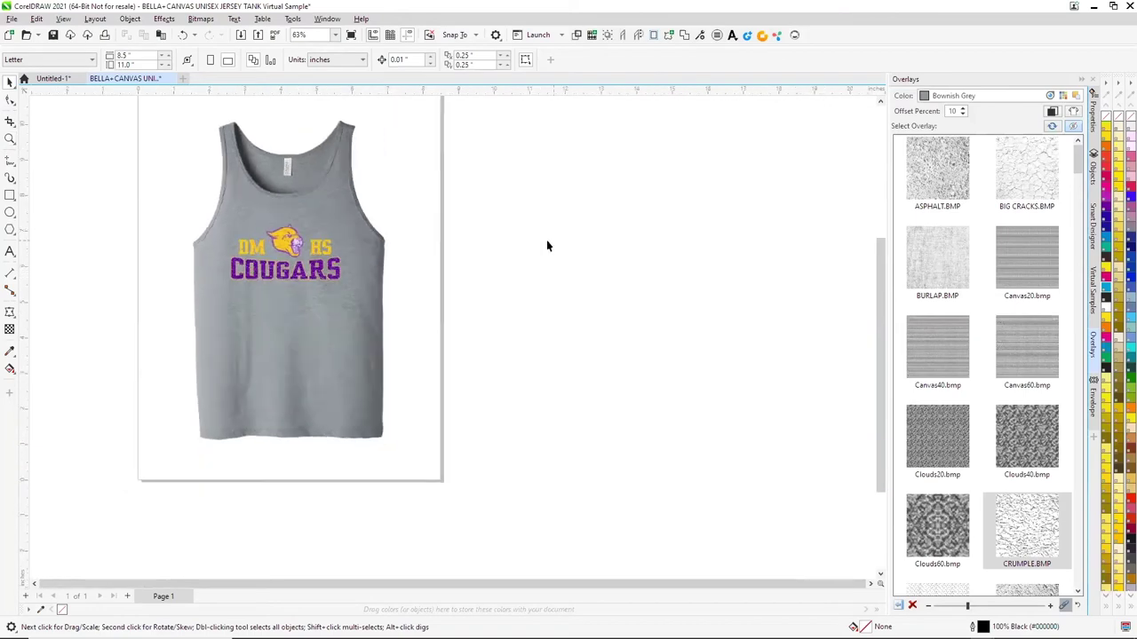
{"action": "left_click", "coordinate": [59, 79]}
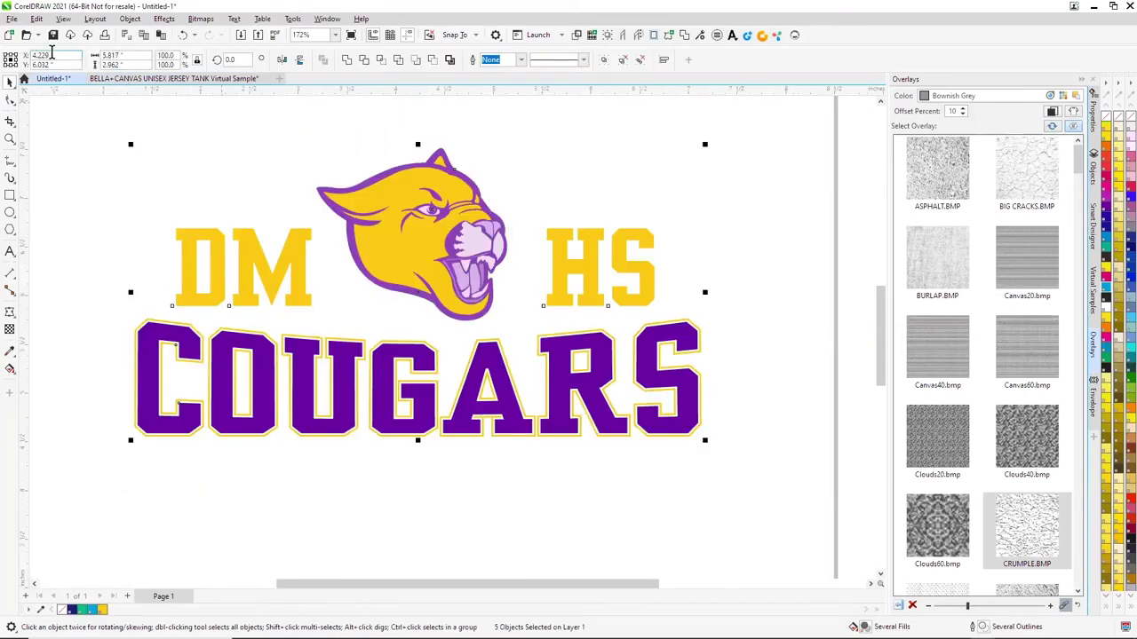
Create a new 'DMHS Cougars' folder inside Desktop\Cougars from the Save As dialog
{"action": "left_click", "coordinate": [12, 19]}
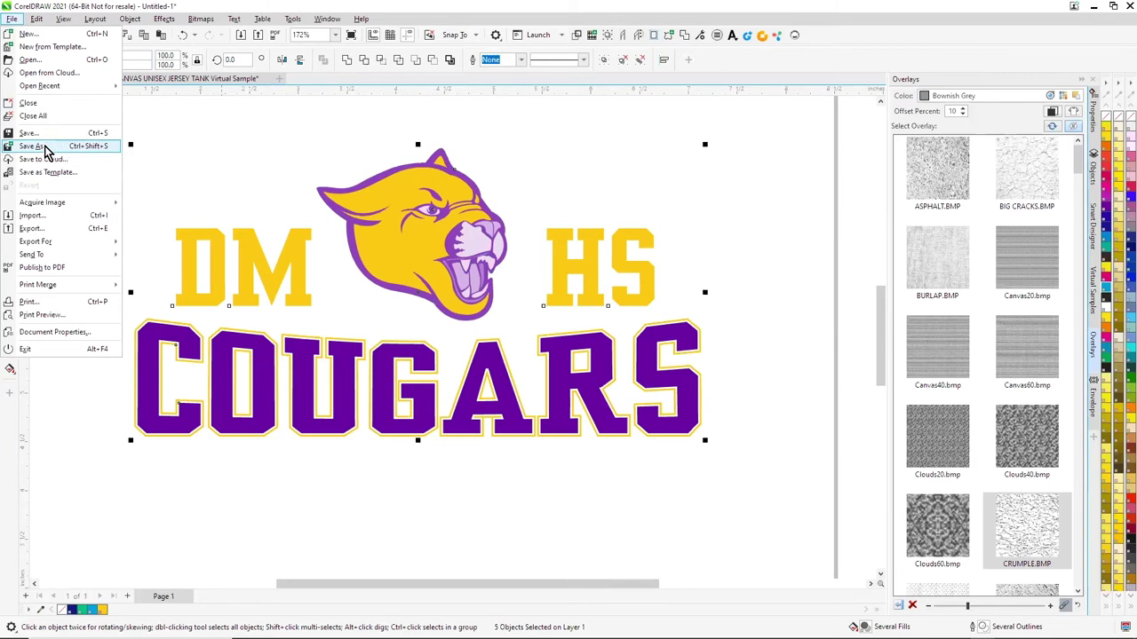
{"action": "left_click", "coordinate": [42, 144]}
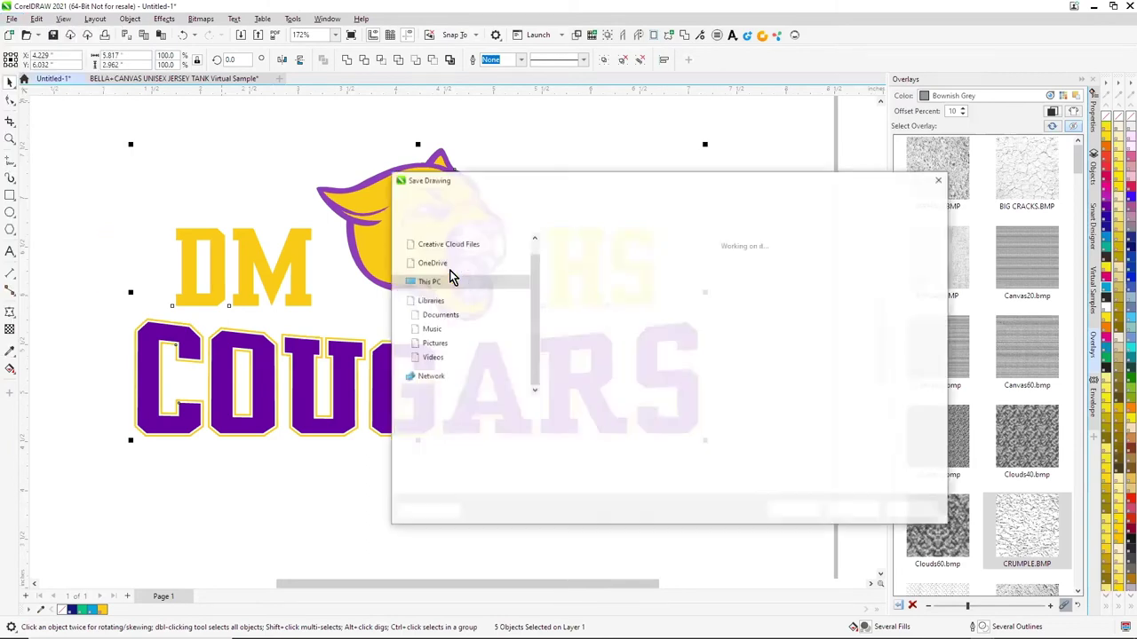
{"action": "scroll", "coordinate": [444, 266], "scroll_direction": "up", "scroll_amount": 5}
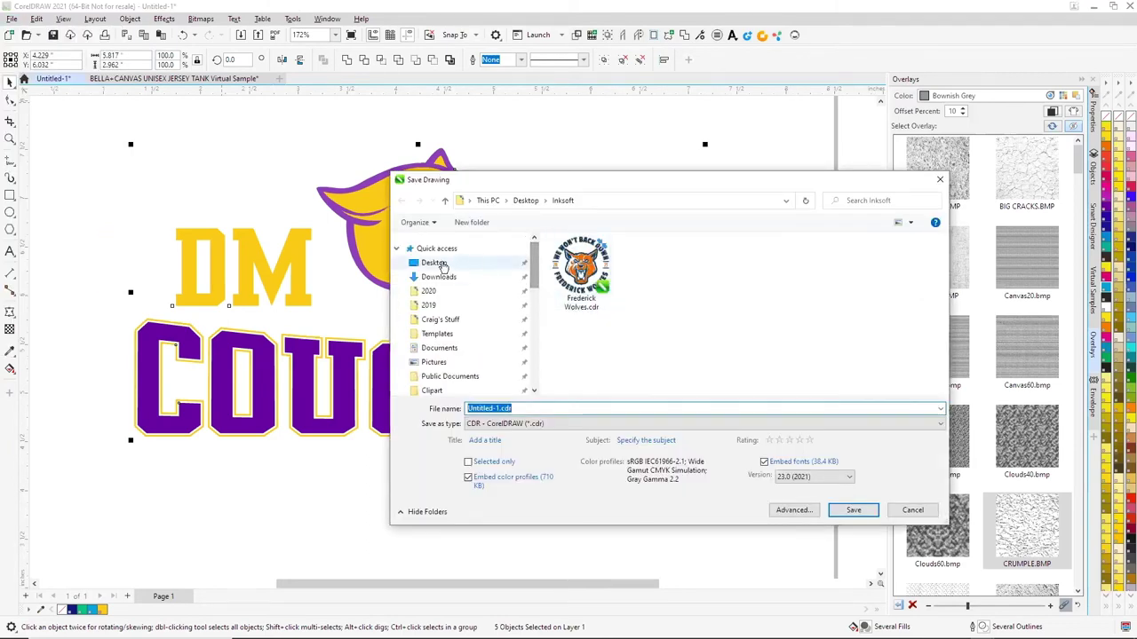
{"action": "left_click", "coordinate": [434, 264]}
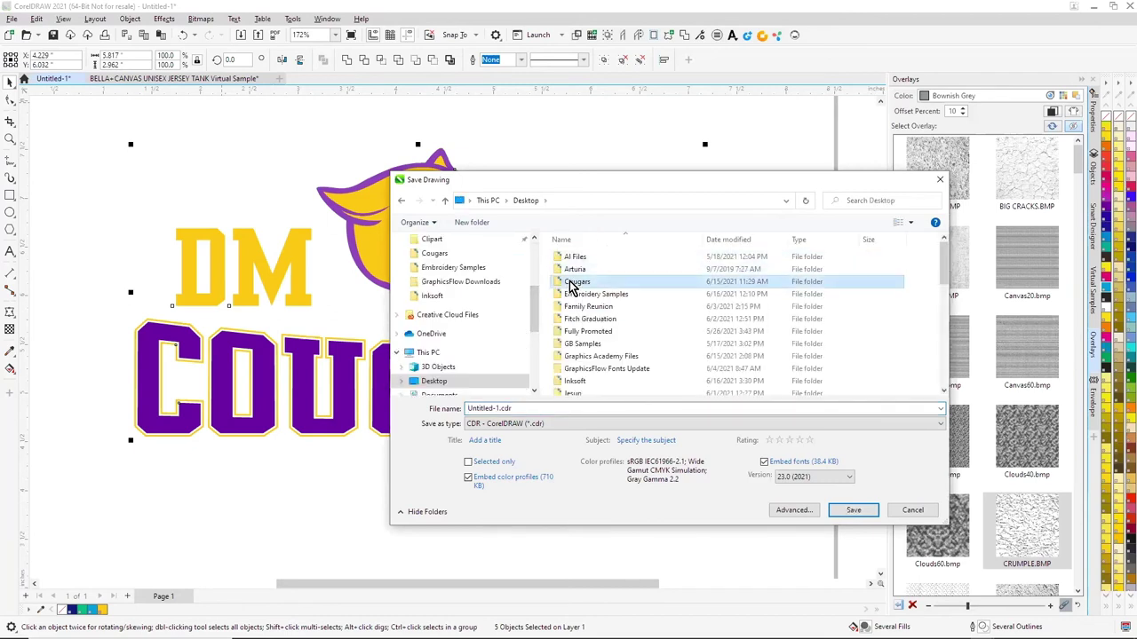
{"action": "double_click", "coordinate": [571, 283]}
{"action": "left_click", "coordinate": [471, 222]}
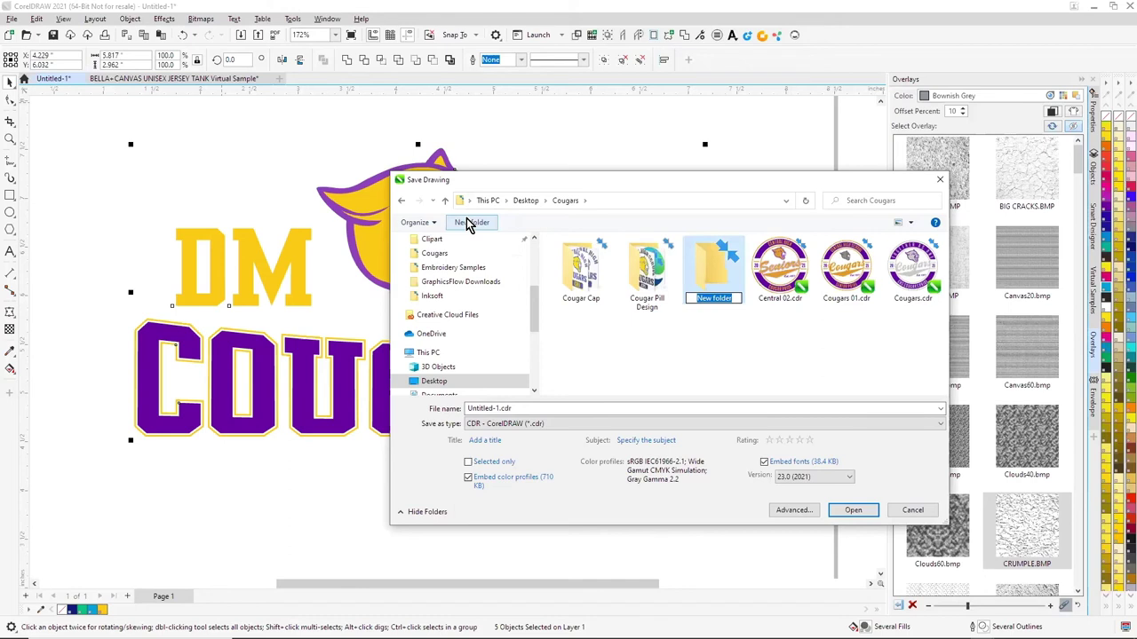
{"action": "type", "text": "DMHS Cougars"}
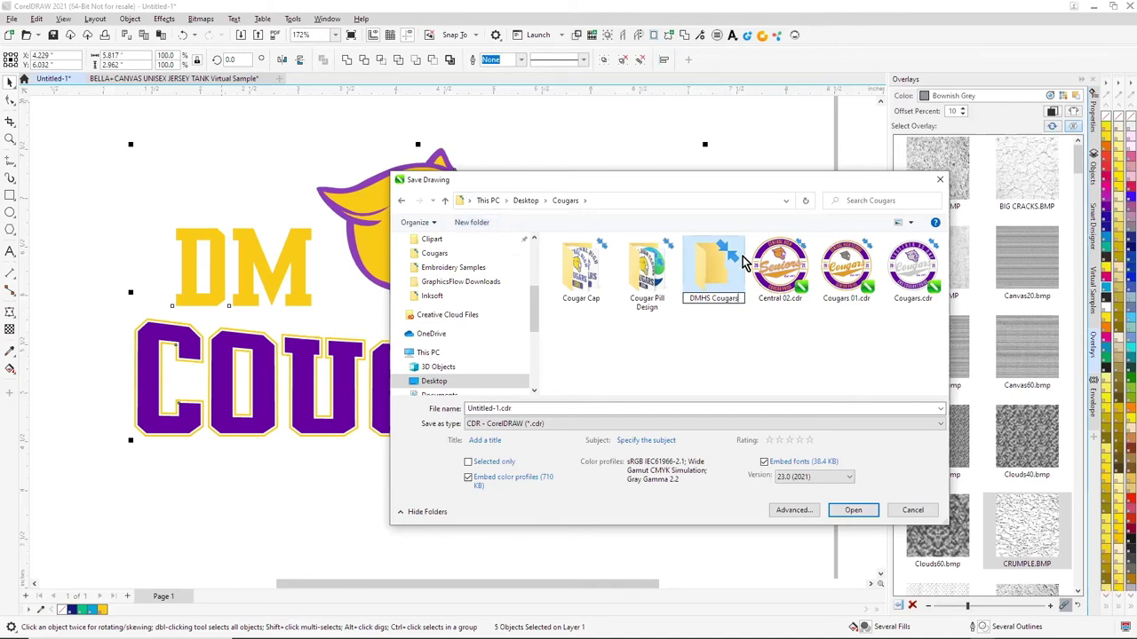
{"action": "key", "text": "Return"}
{"action": "double_click", "coordinate": [707, 277]}
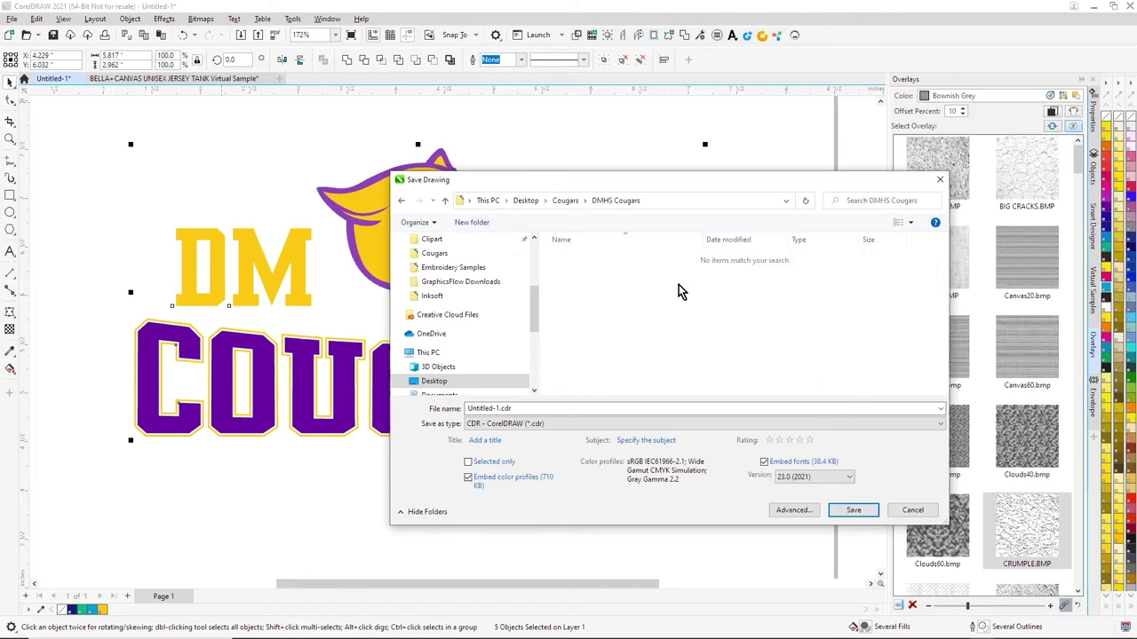
Save the drawing in that folder as DMHS Cougars.cdr
{"action": "left_click", "coordinate": [539, 408]}
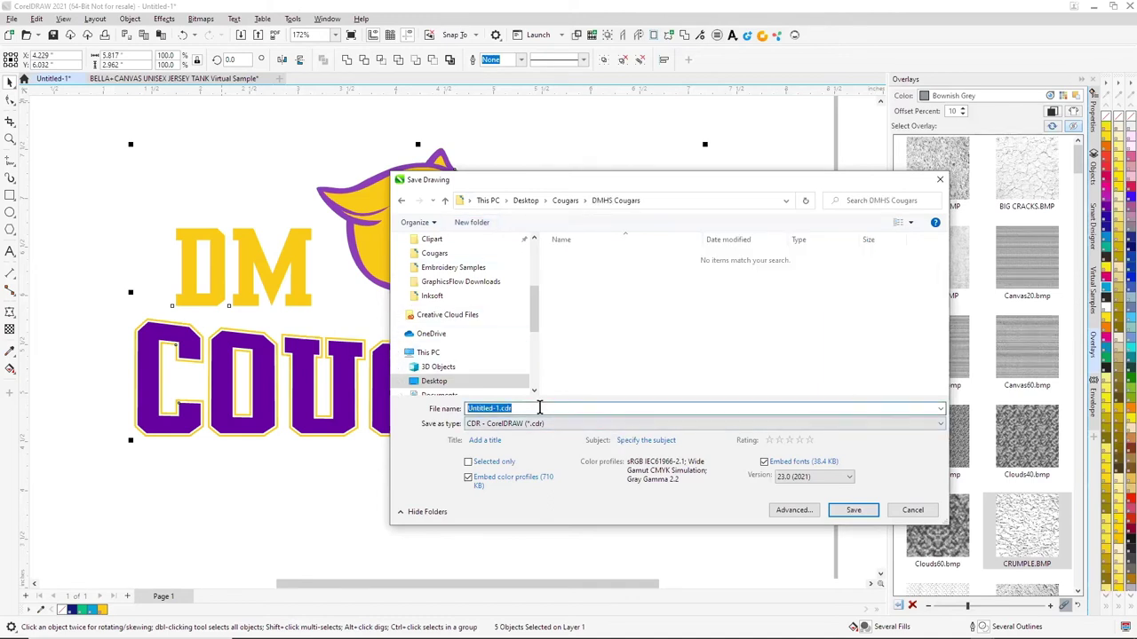
{"action": "type", "text": "MHS Cougars"}
{"action": "left_click", "coordinate": [854, 509]}
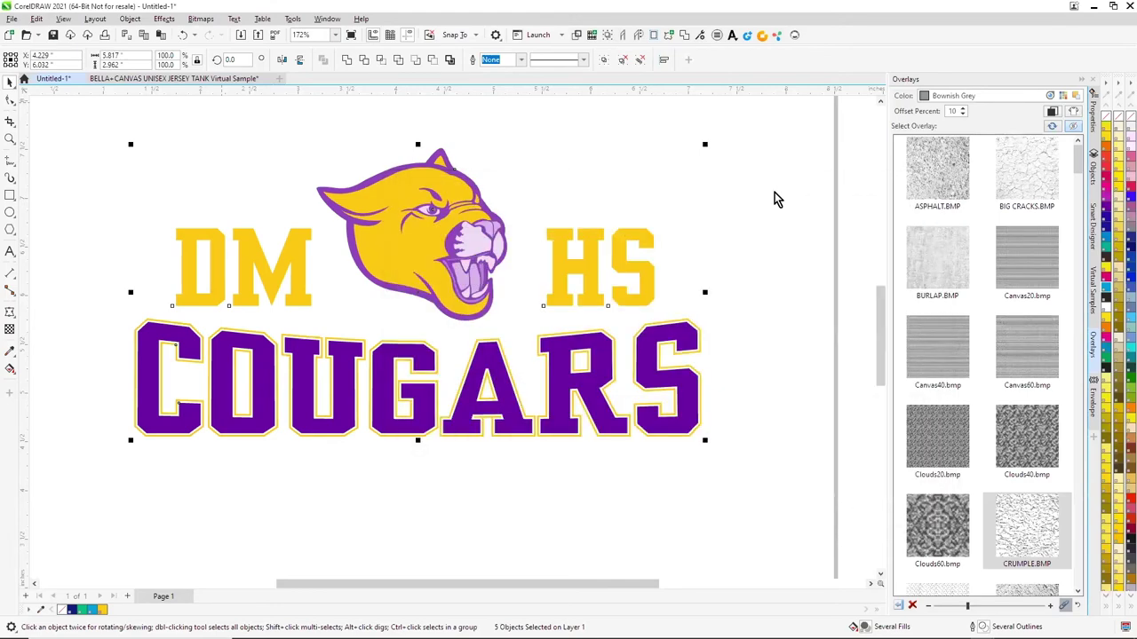
Export the logo as DMHS Cougars.png into Desktop\Cougars\DMHS Cougars, then bring up the tank sample
{"action": "left_click", "coordinate": [12, 18]}
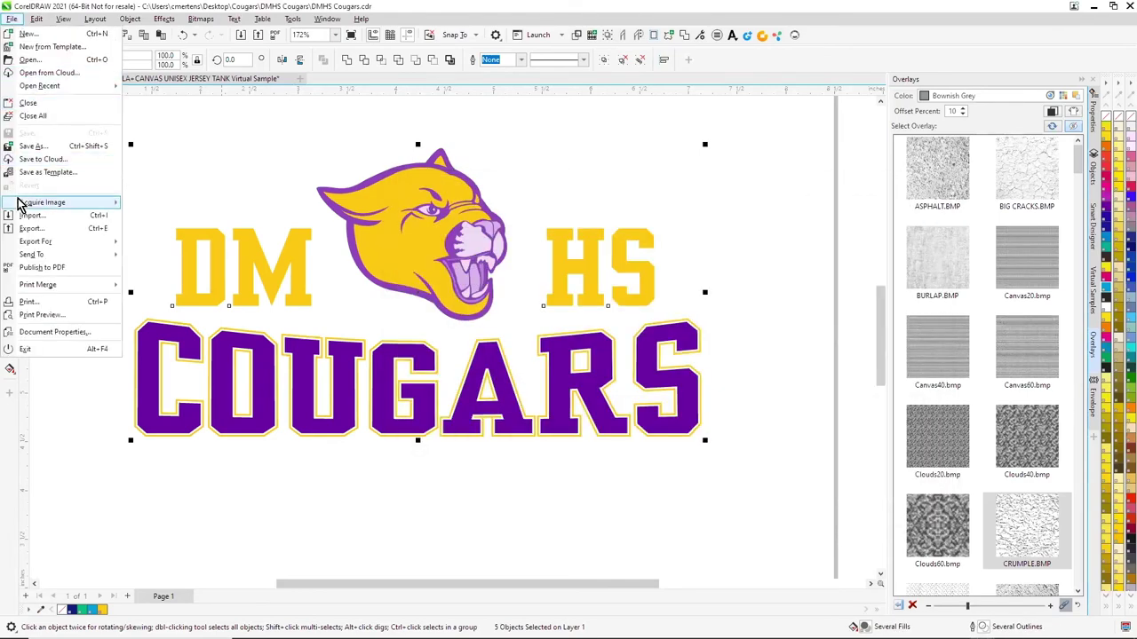
{"action": "left_click", "coordinate": [37, 229]}
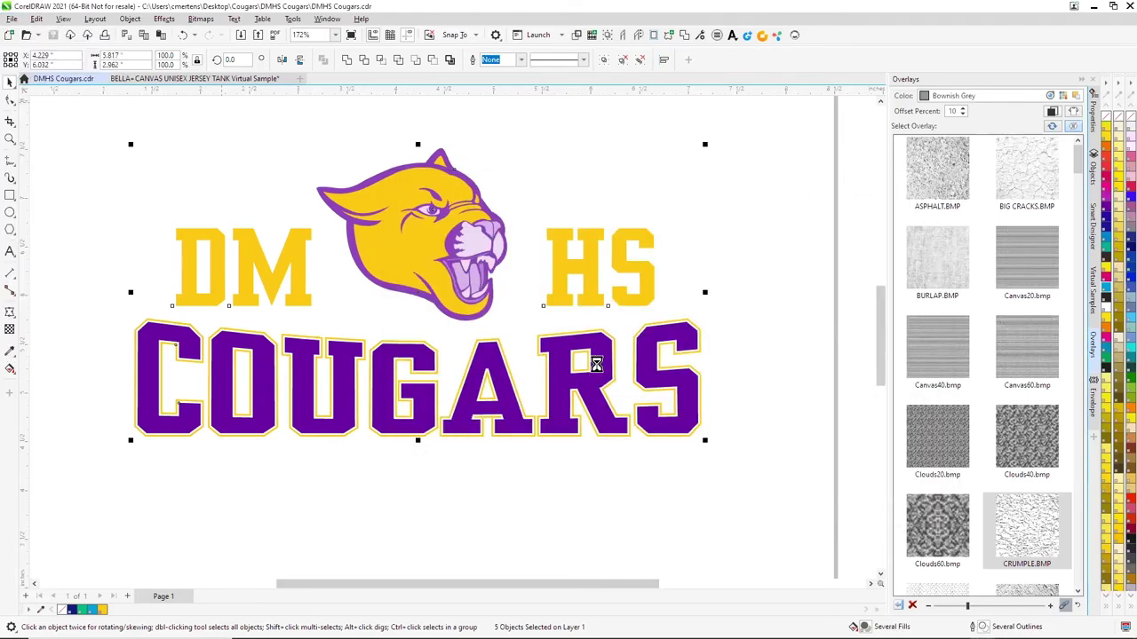
{"action": "left_click_drag", "start_coordinate": [533, 299], "coordinate": [531, 245]}
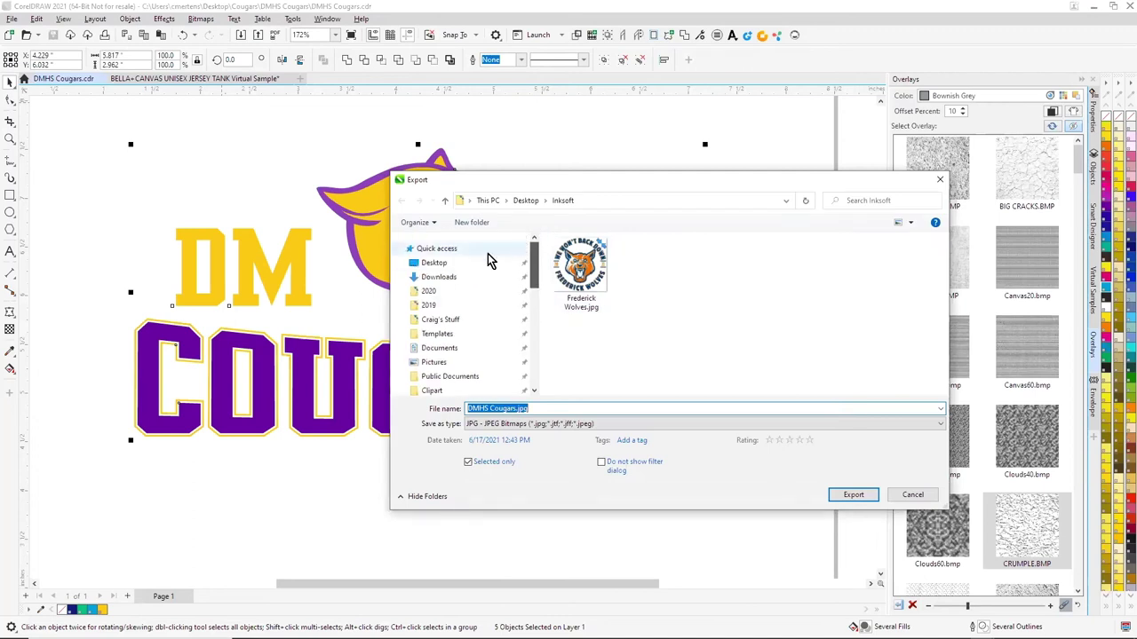
{"action": "left_click", "coordinate": [436, 265]}
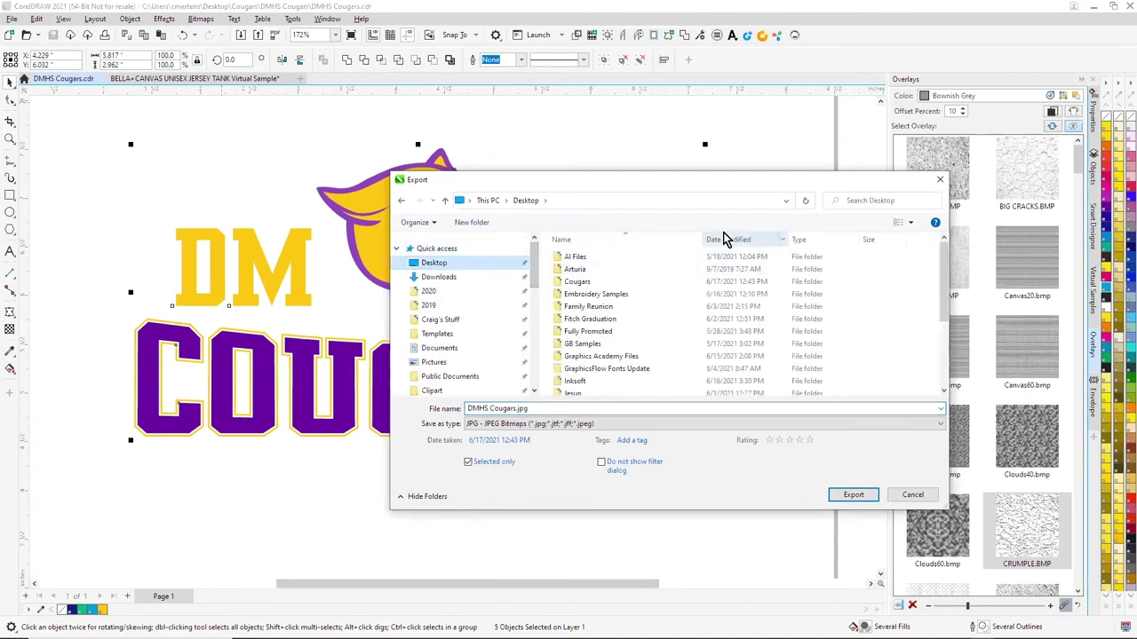
{"action": "double_click", "coordinate": [593, 281]}
{"action": "double_click", "coordinate": [714, 280]}
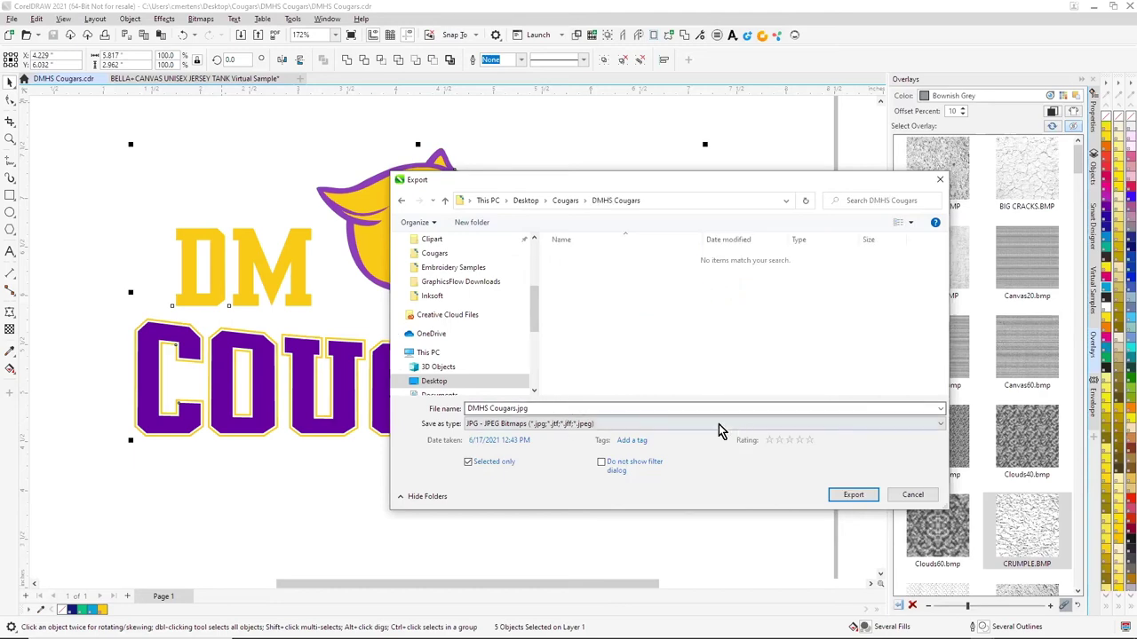
{"action": "left_click", "coordinate": [642, 424]}
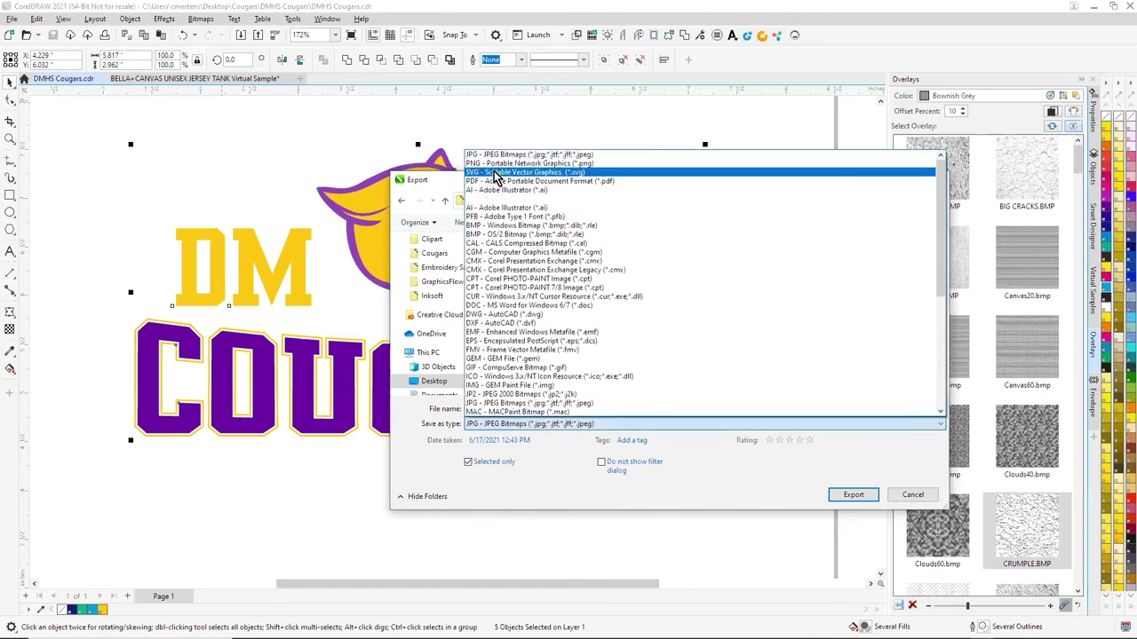
{"action": "left_click", "coordinate": [503, 164]}
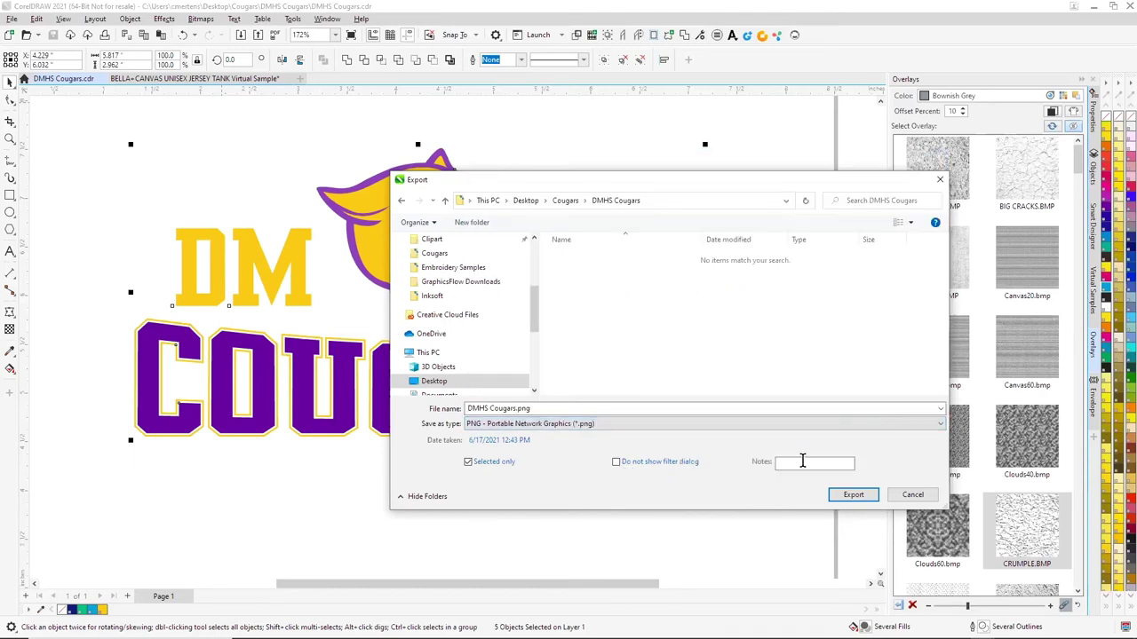
{"action": "left_click", "coordinate": [843, 497]}
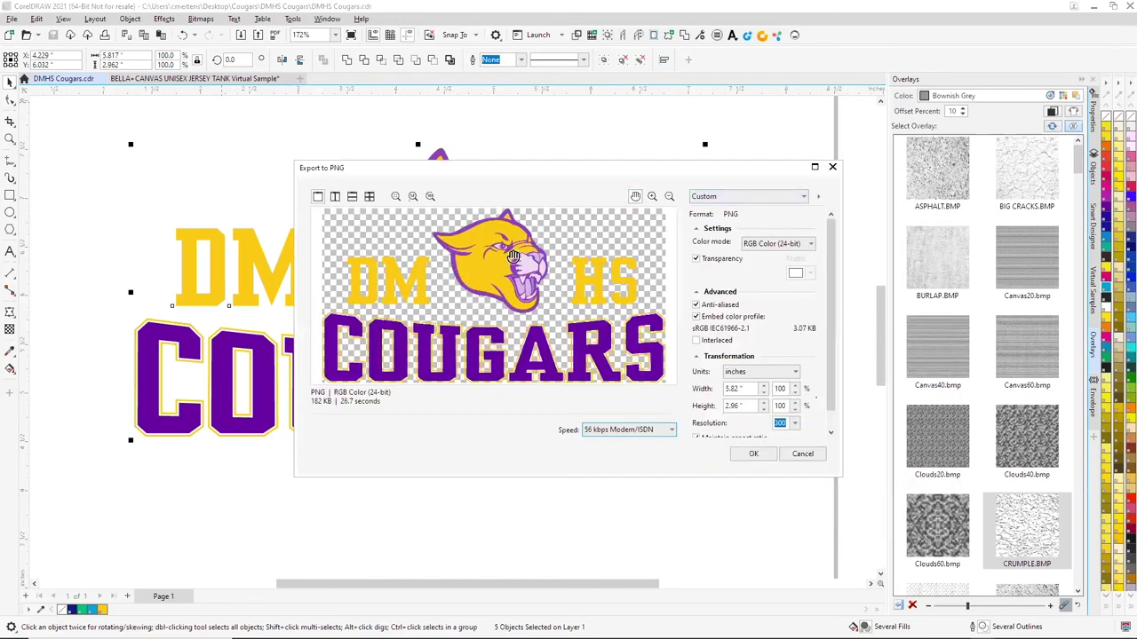
{"action": "left_click", "coordinate": [753, 454]}
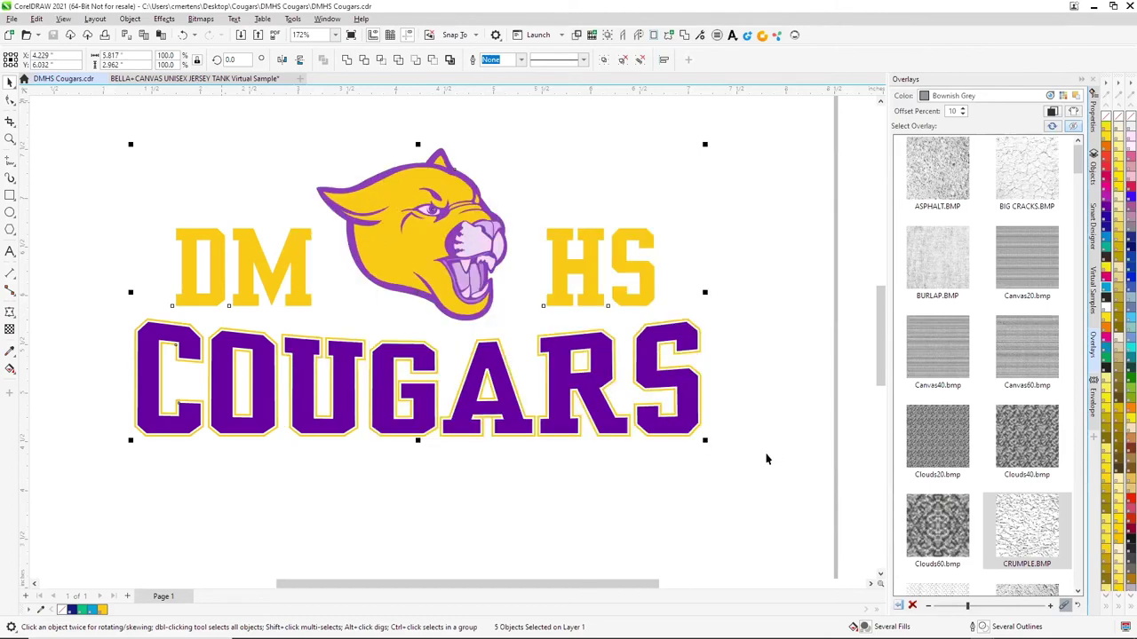
{"action": "left_click", "coordinate": [240, 79]}
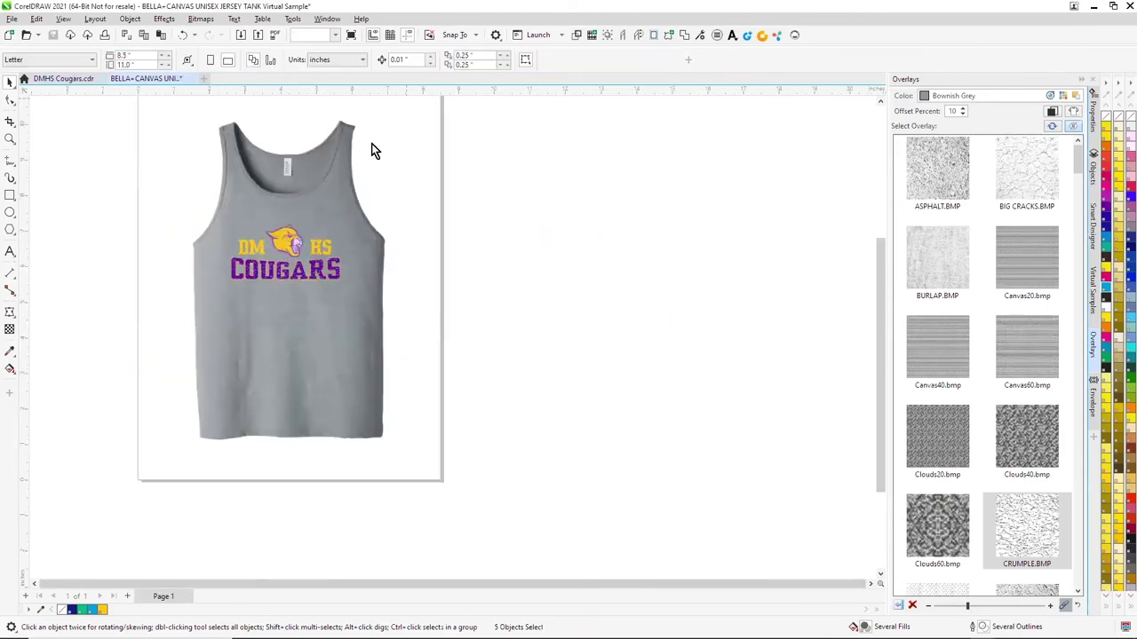
{"action": "left_click", "coordinate": [11, 18]}
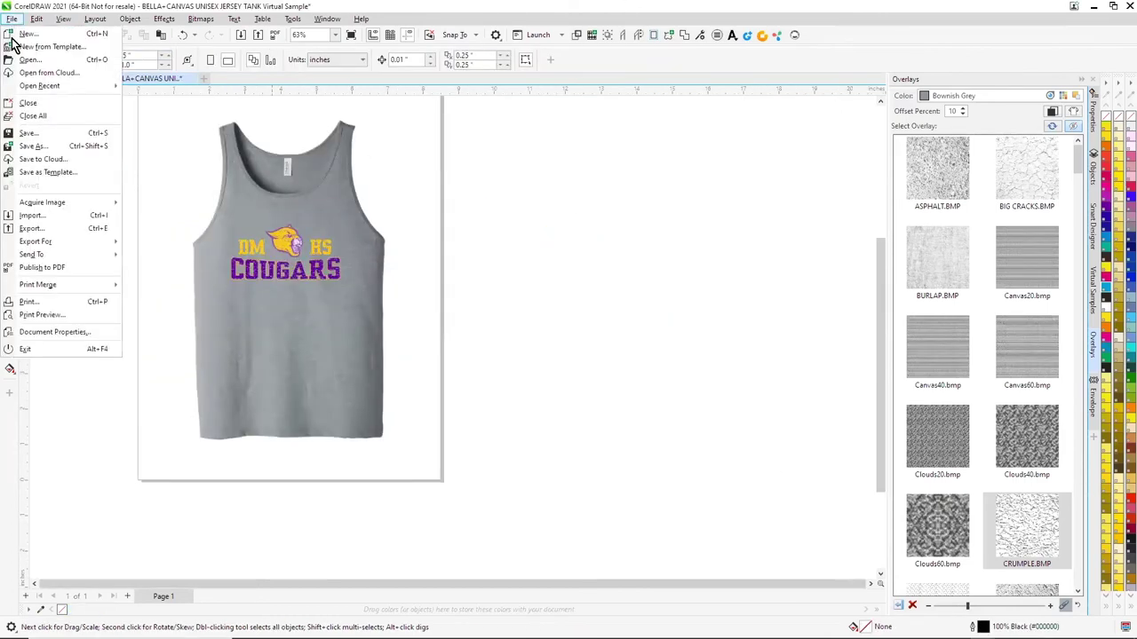
Save the tank mockup as DMHS Cougars Concept.cdr
{"action": "left_click", "coordinate": [44, 134]}
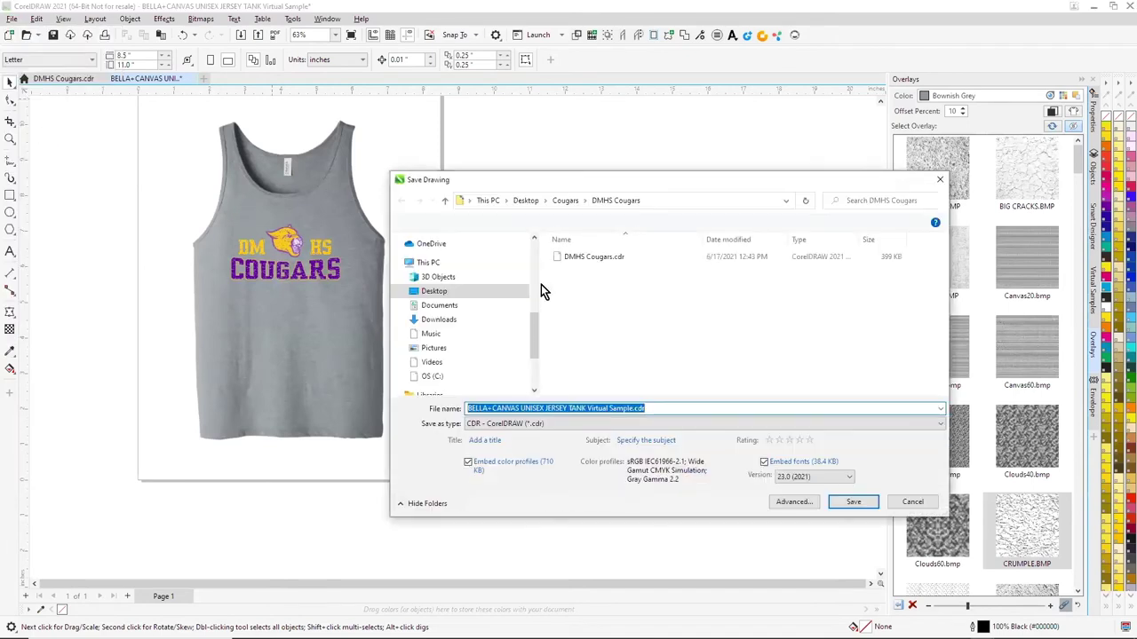
{"action": "left_click", "coordinate": [599, 256]}
{"action": "double_click", "coordinate": [529, 407]}
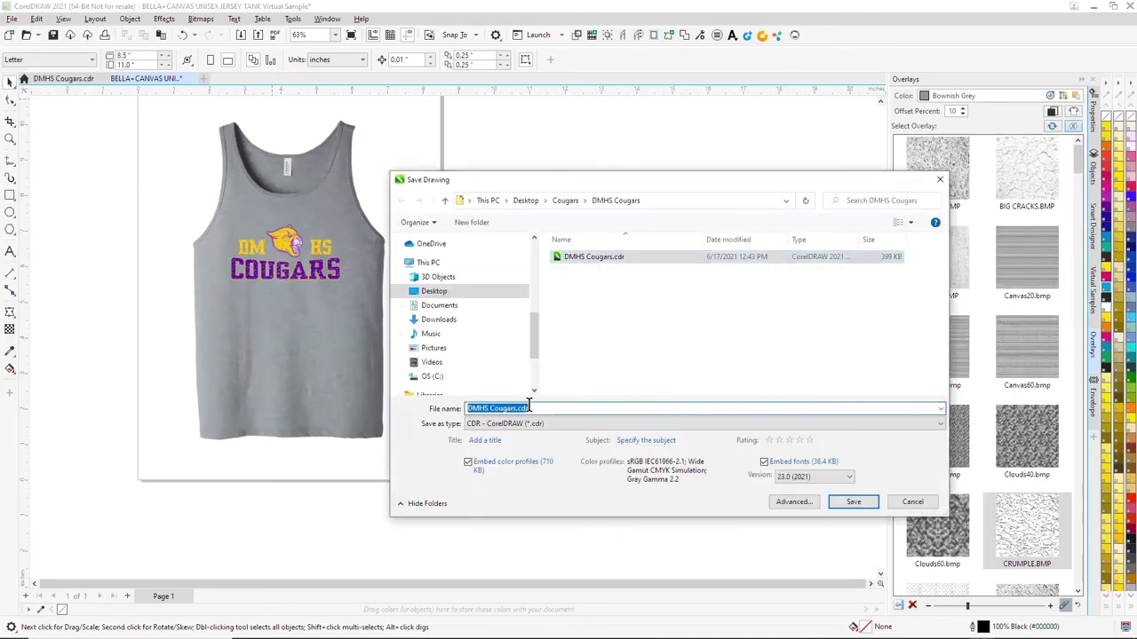
{"action": "left_click", "coordinate": [518, 408]}
{"action": "type", "text": "Conce"}
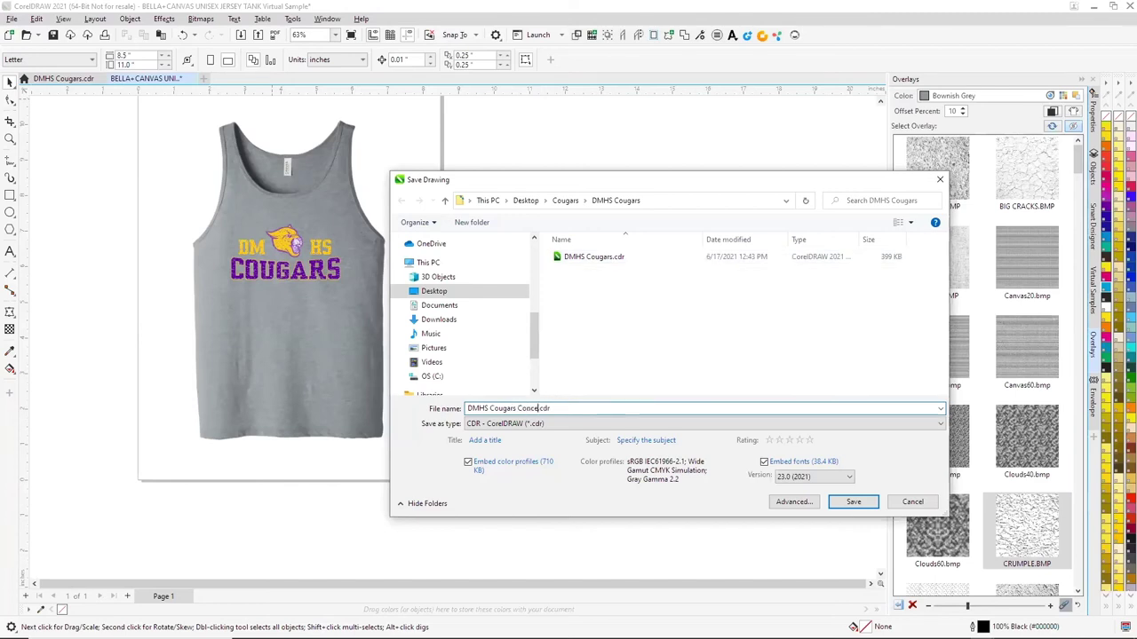
{"action": "type", "text": "pt"}
{"action": "left_click", "coordinate": [868, 504]}
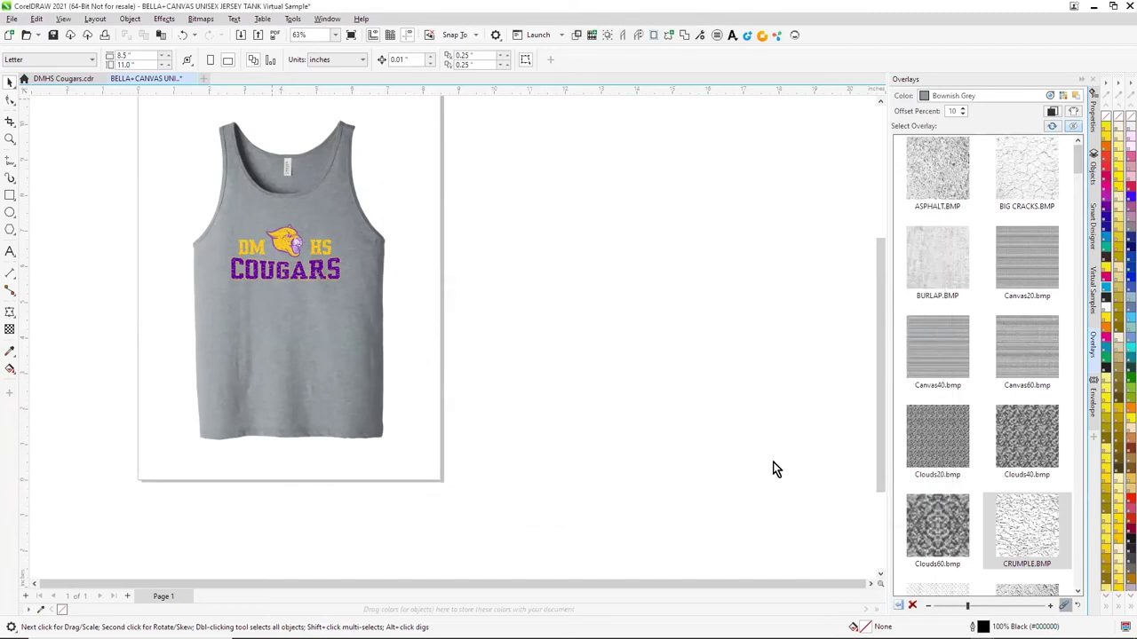
Export the mockup as DMHS Cougars Concept.png and return to the DMHS Cougars logo
{"action": "left_click", "coordinate": [11, 18]}
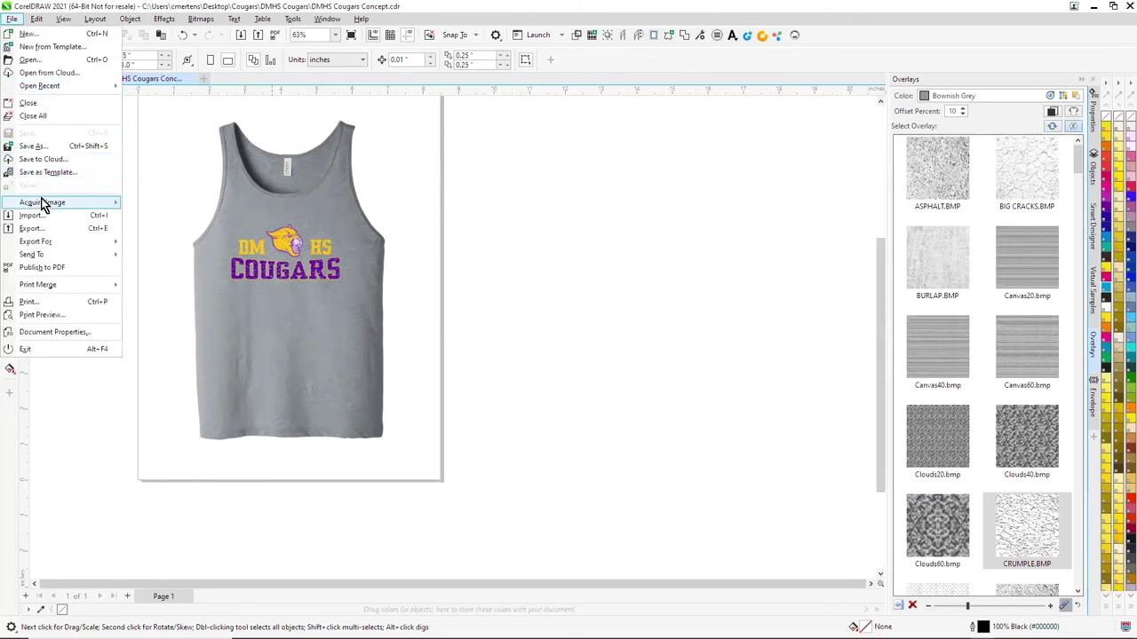
{"action": "left_click", "coordinate": [40, 228]}
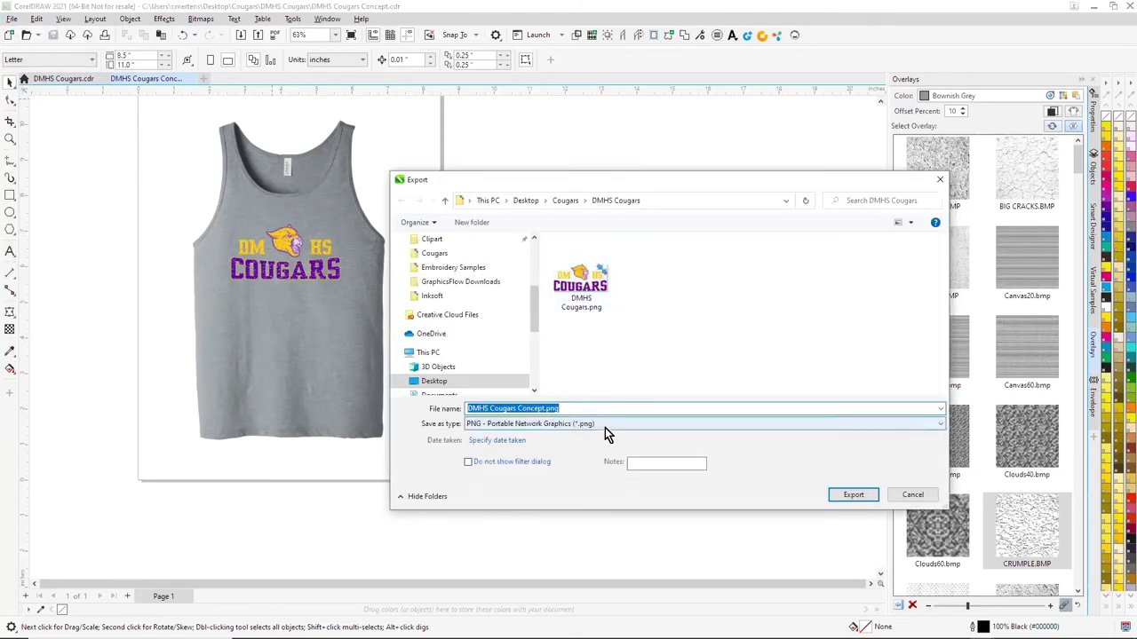
{"action": "left_click", "coordinate": [863, 492]}
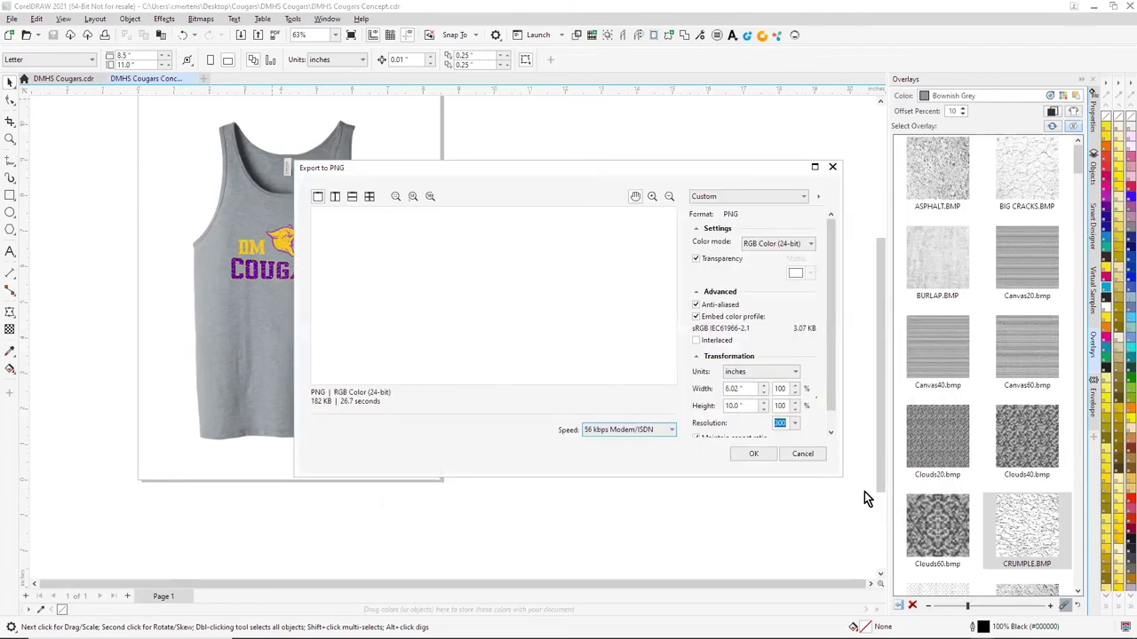
{"action": "left_click", "coordinate": [752, 454]}
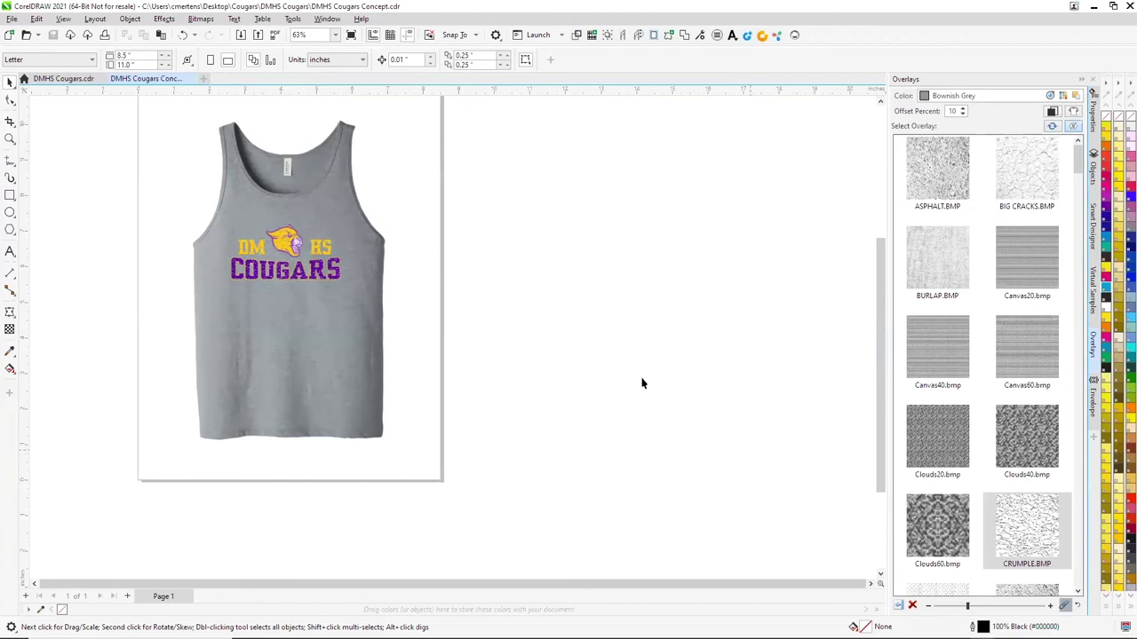
{"action": "left_click", "coordinate": [73, 79]}
Open the Color Separations tools from Smart Designer's printing and cutting section
{"action": "left_click", "coordinate": [125, 168]}
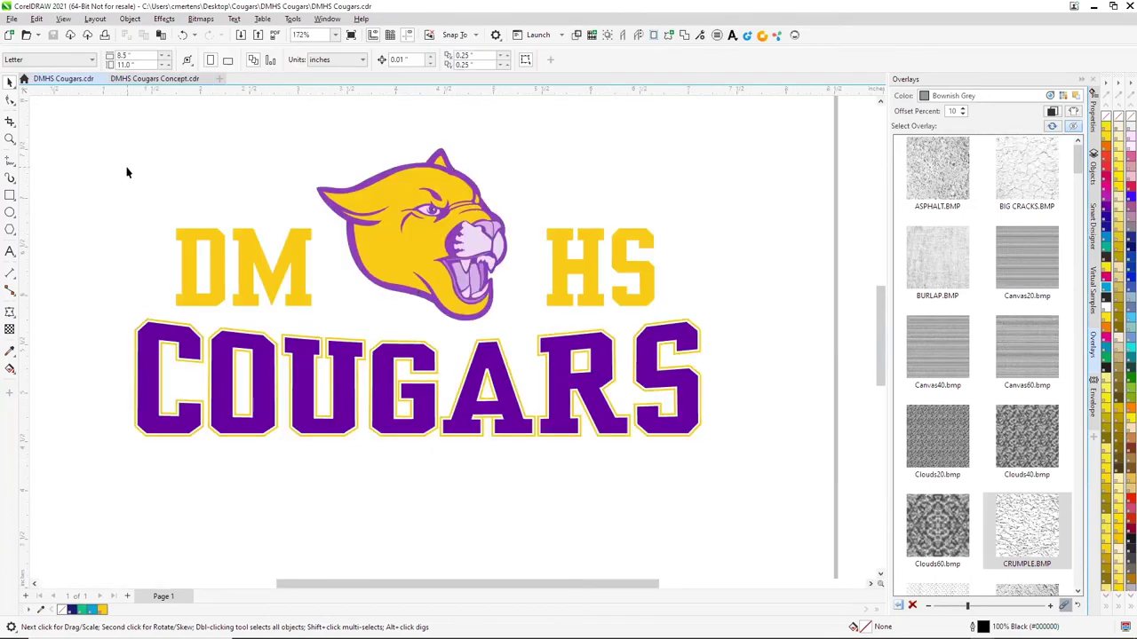
{"action": "scroll", "coordinate": [305, 205], "scroll_direction": "down", "scroll_amount": 2}
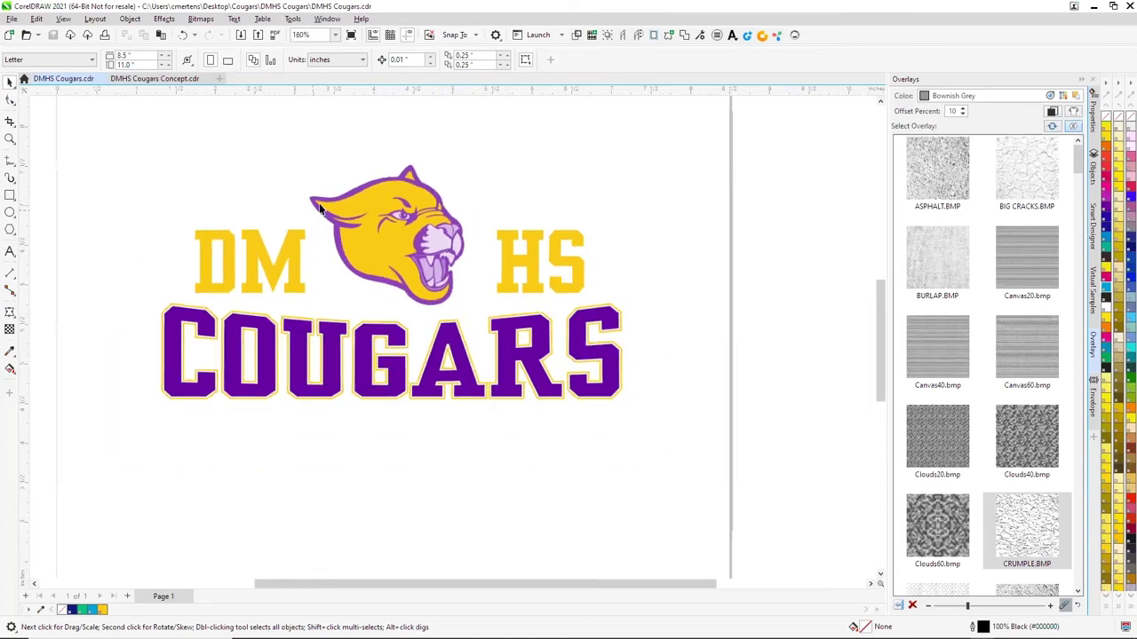
{"action": "left_click", "coordinate": [1093, 229]}
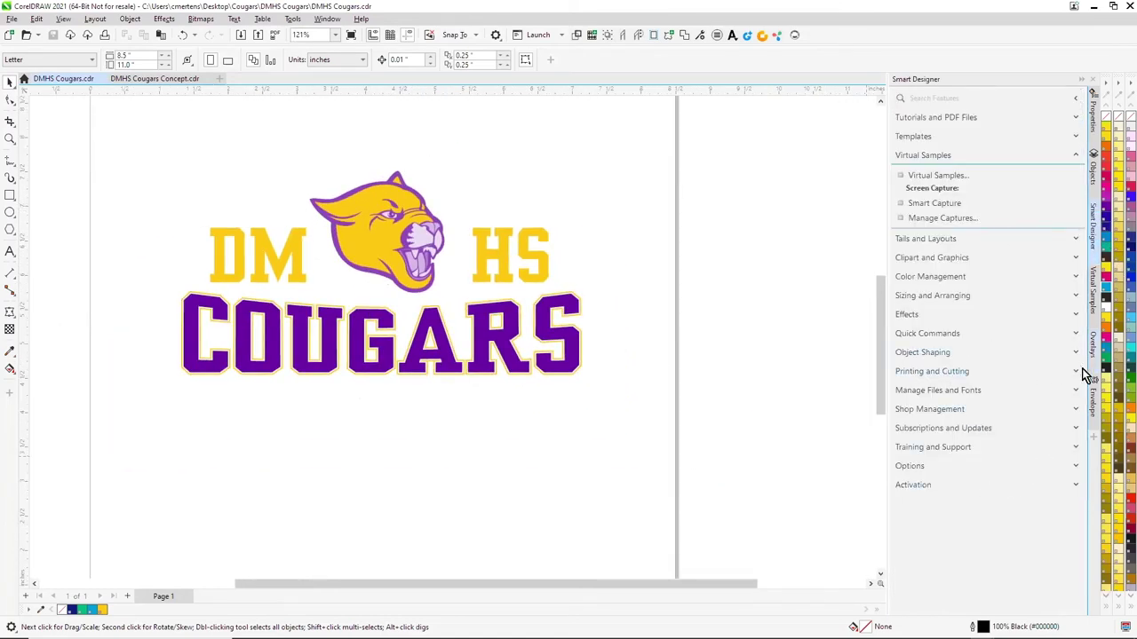
{"action": "left_click", "coordinate": [1075, 372]}
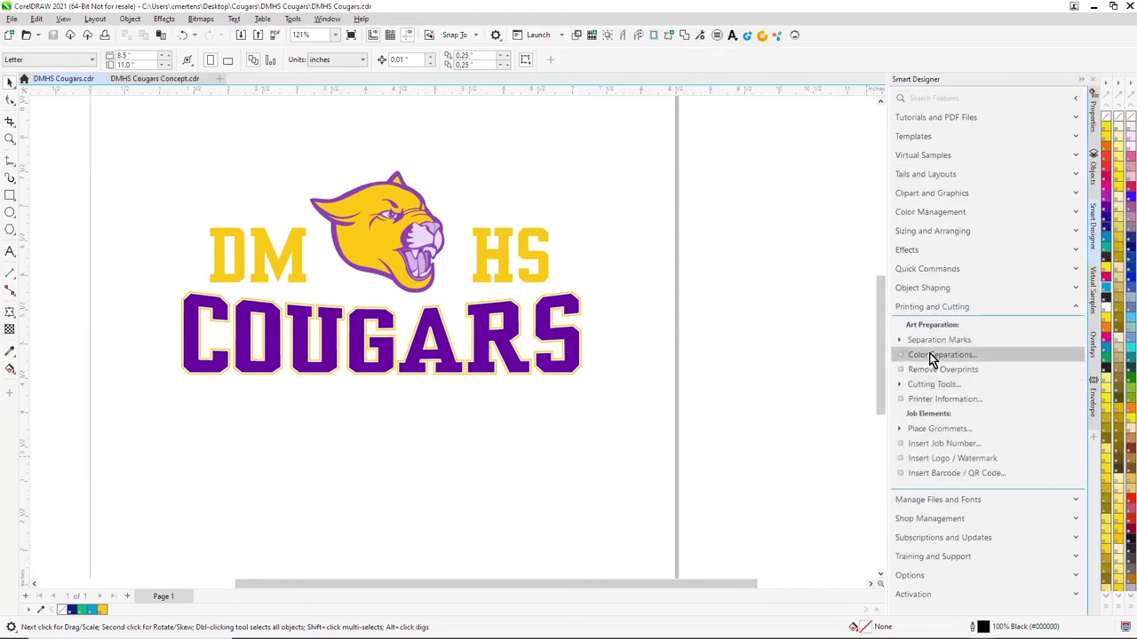
{"action": "left_click", "coordinate": [933, 355]}
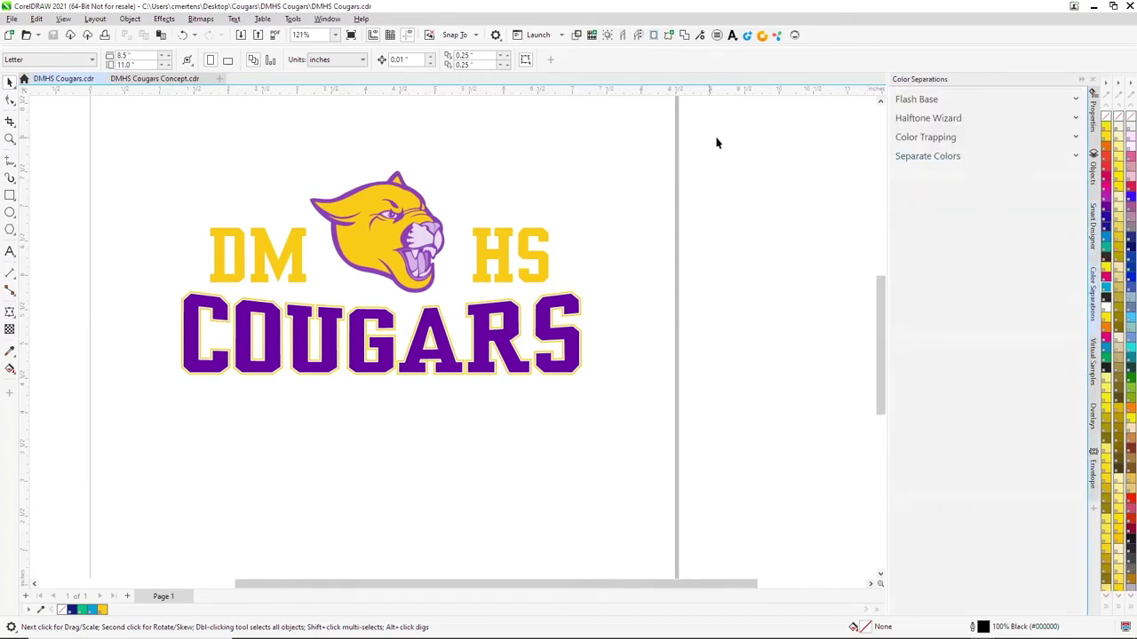
Apply a Dot halftone to separation plates 1, 3 and 4
{"action": "left_click", "coordinate": [1076, 119]}
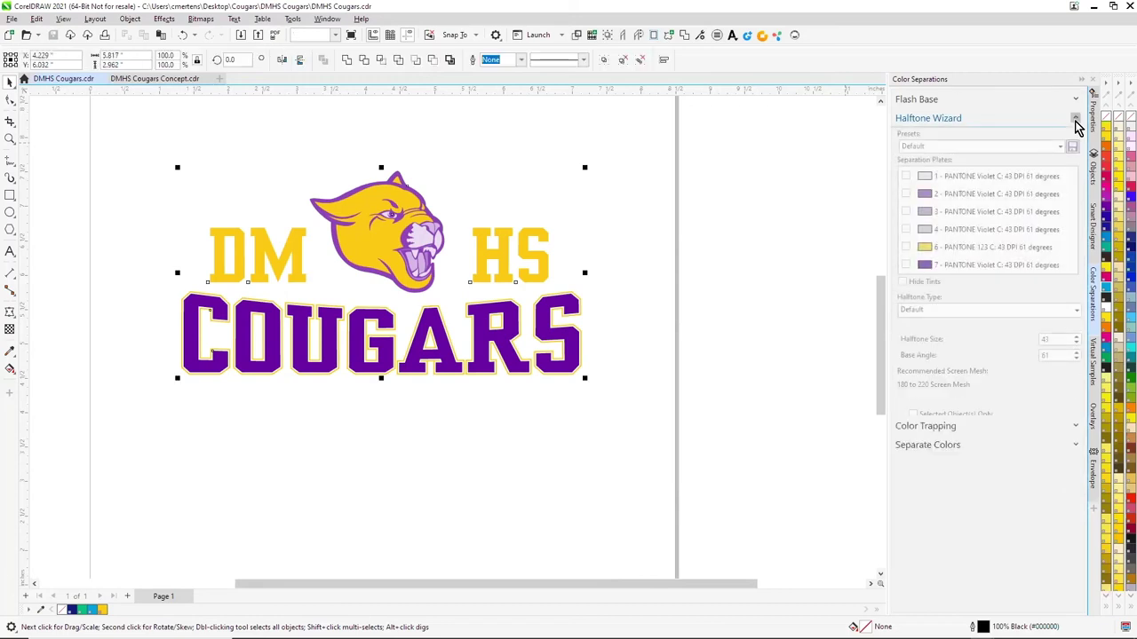
{"action": "left_click", "coordinate": [905, 177]}
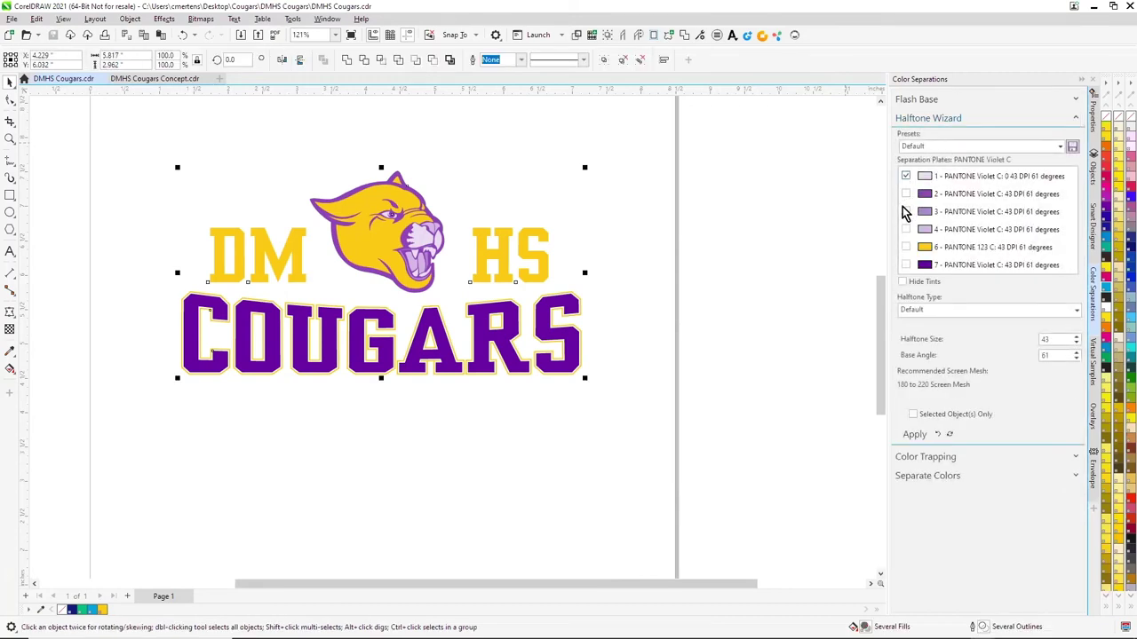
{"action": "left_click", "coordinate": [905, 212]}
{"action": "left_click", "coordinate": [905, 229]}
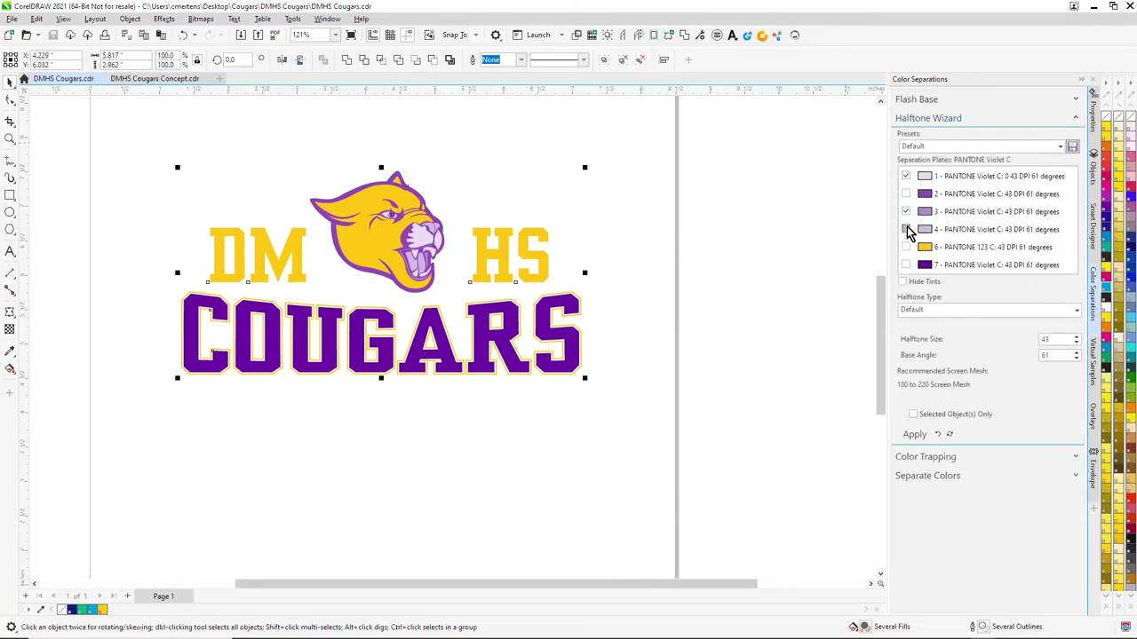
{"action": "left_click", "coordinate": [1061, 147]}
{"action": "left_click", "coordinate": [925, 308]}
{"action": "left_click", "coordinate": [818, 283]}
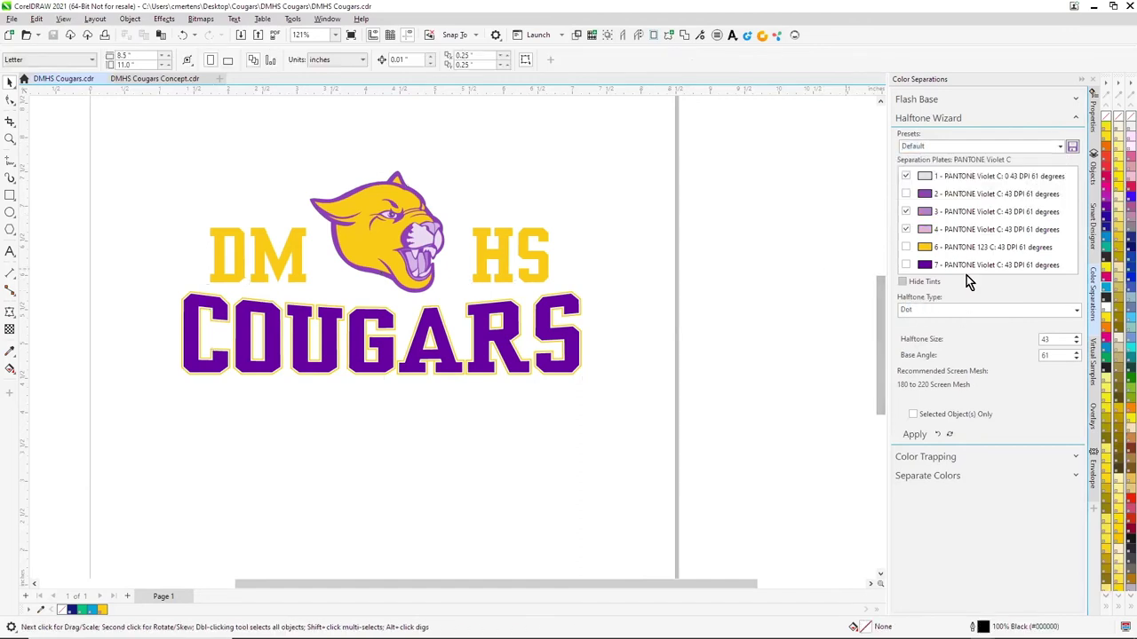
{"action": "left_click", "coordinate": [916, 435]}
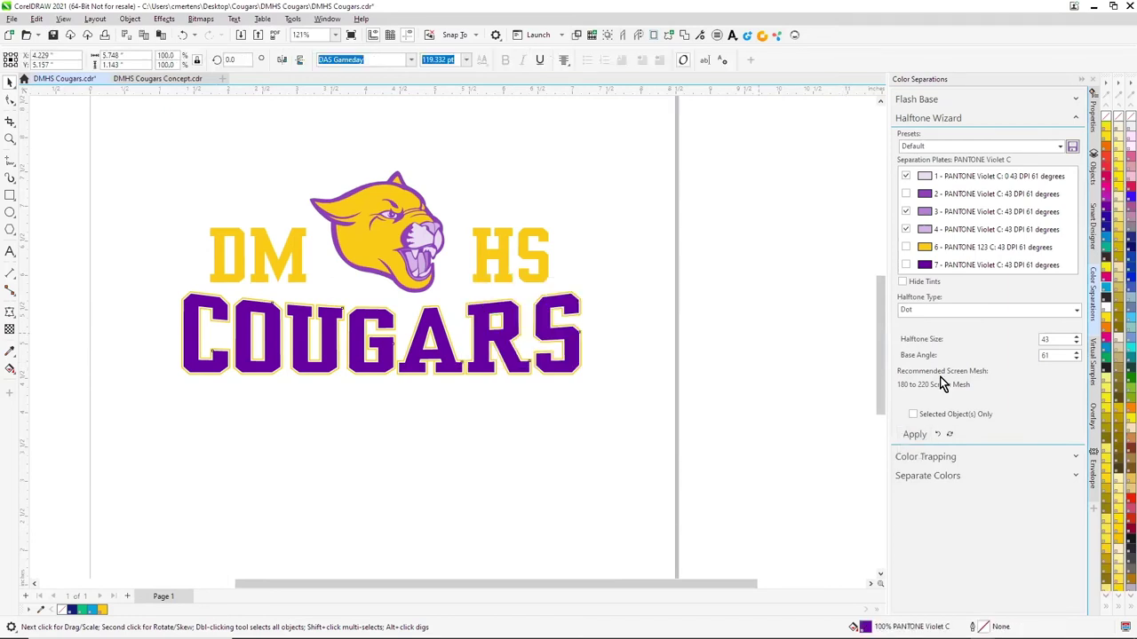
Turn on Show Tints in the Separate Colors settings
{"action": "left_click", "coordinate": [1074, 120]}
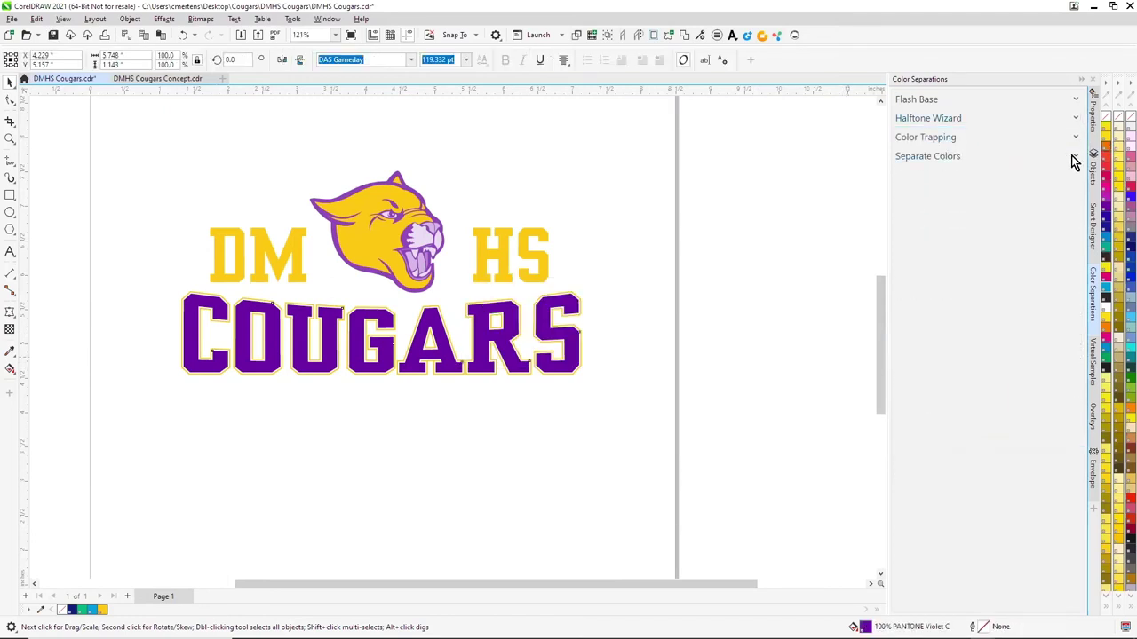
{"action": "left_click", "coordinate": [1077, 158]}
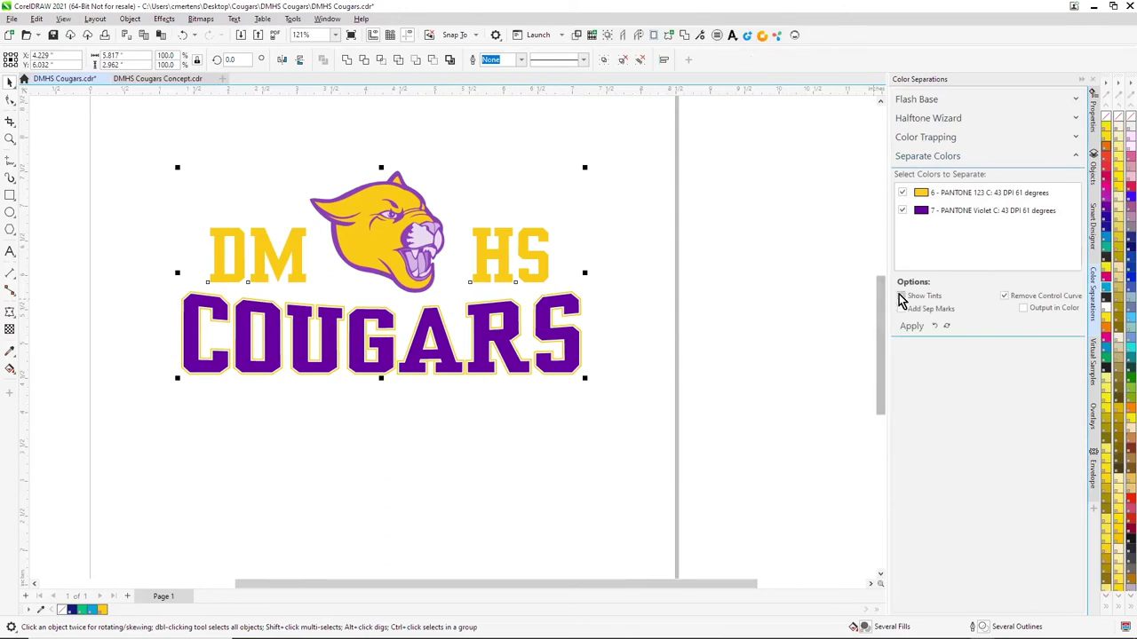
{"action": "left_click", "coordinate": [835, 355]}
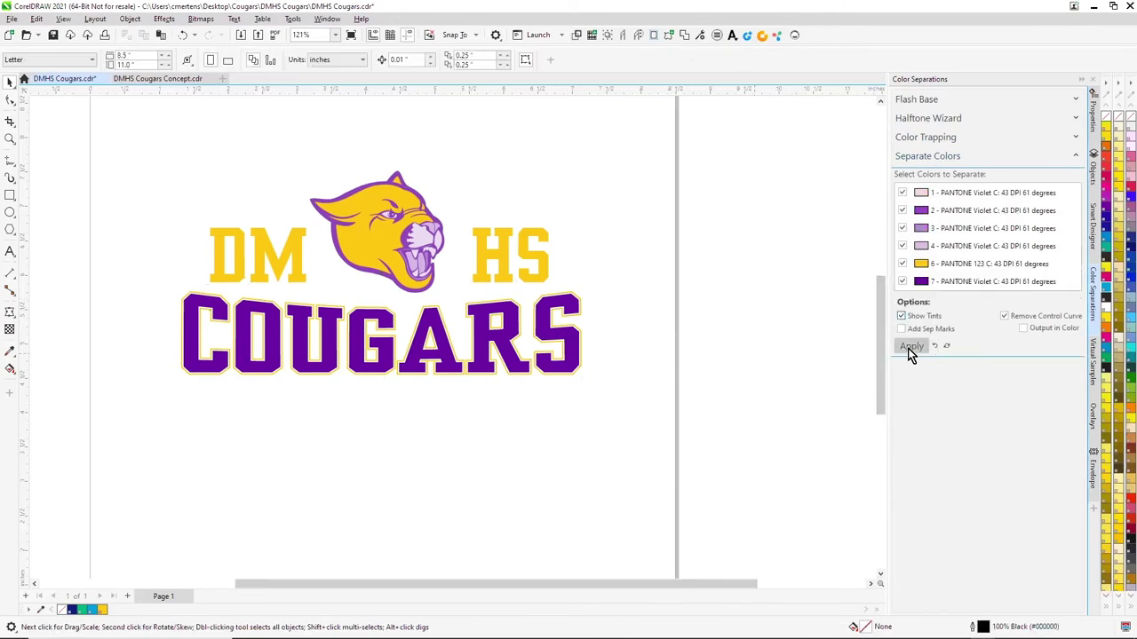
Create the color separations and review the PANTONE 123 C and violet plates
{"action": "left_click", "coordinate": [907, 349]}
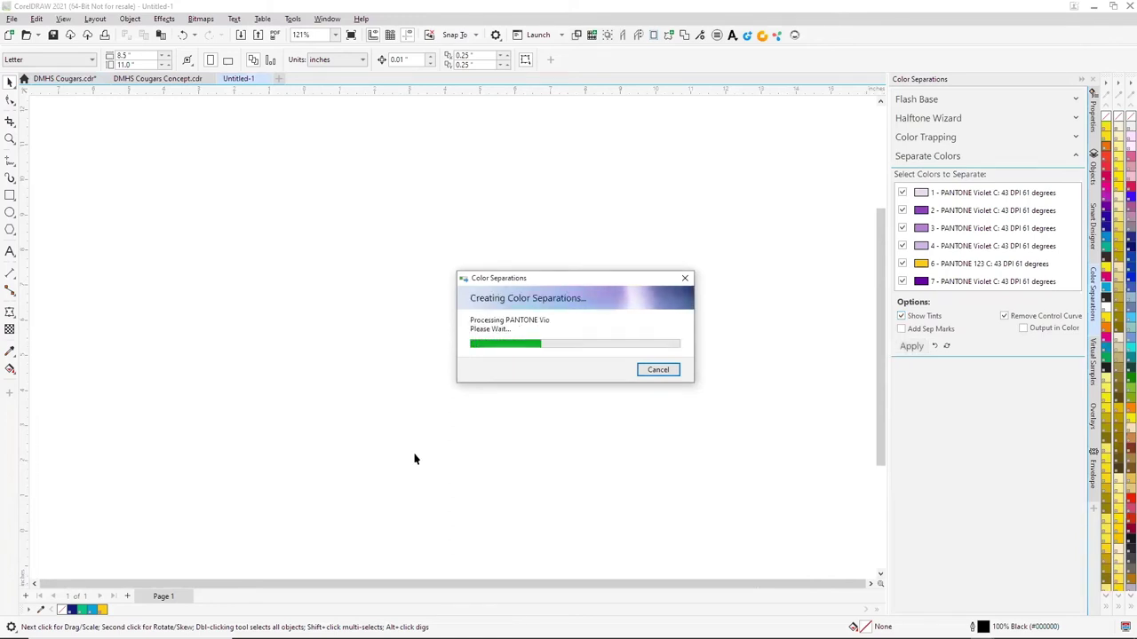
{"action": "mouse_move", "coordinate": [178, 621]}
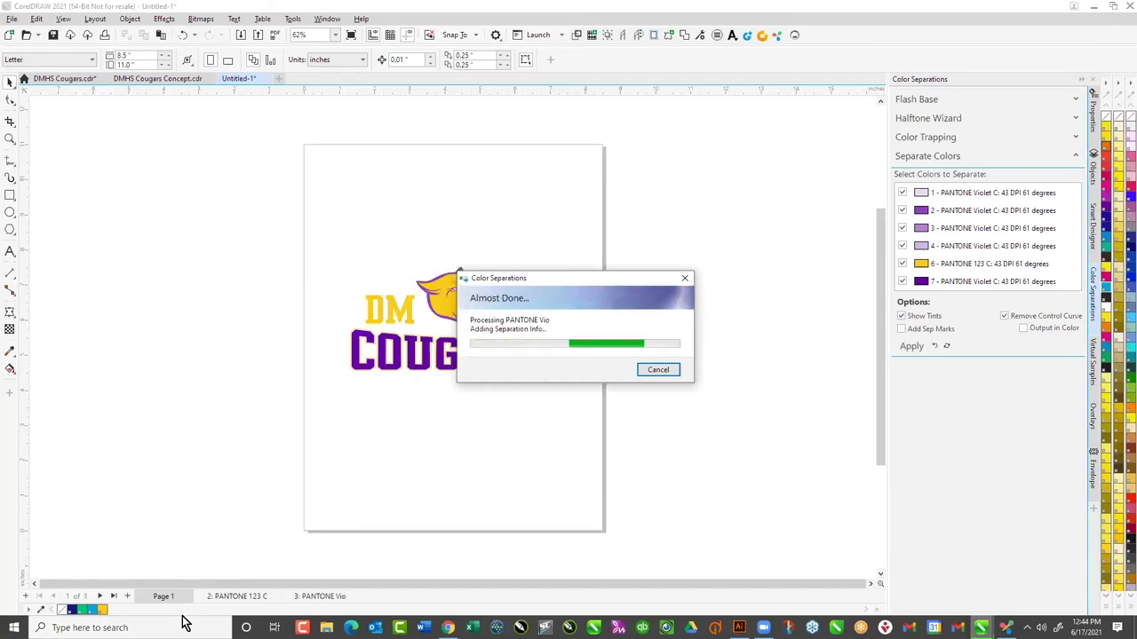
{"action": "left_click", "coordinate": [228, 600]}
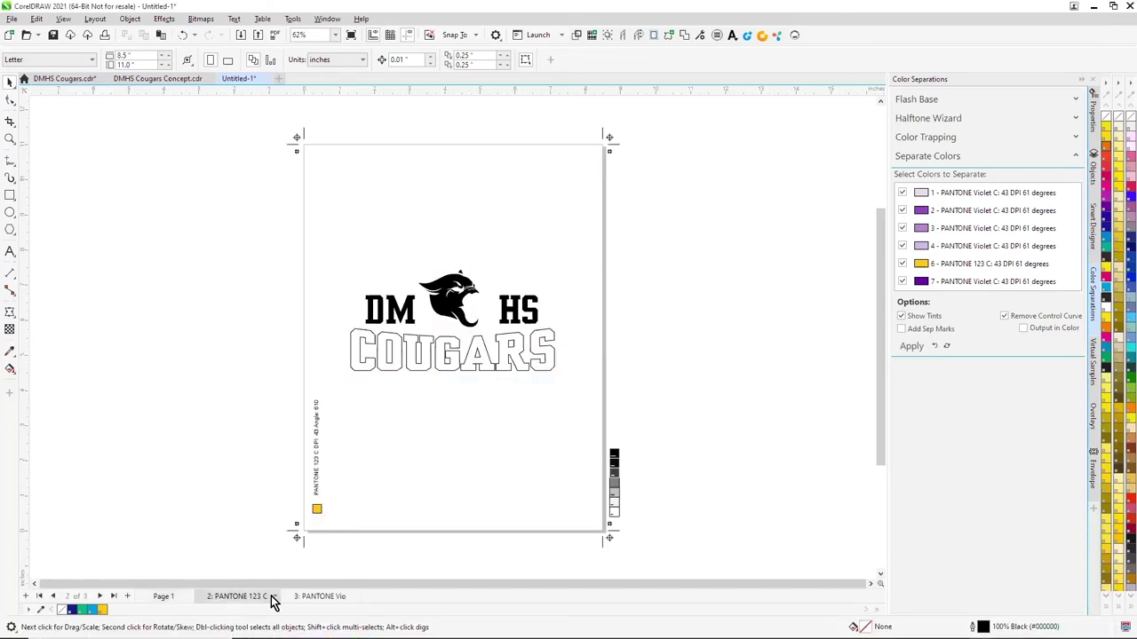
{"action": "left_click", "coordinate": [312, 600]}
{"action": "left_click", "coordinate": [163, 597]}
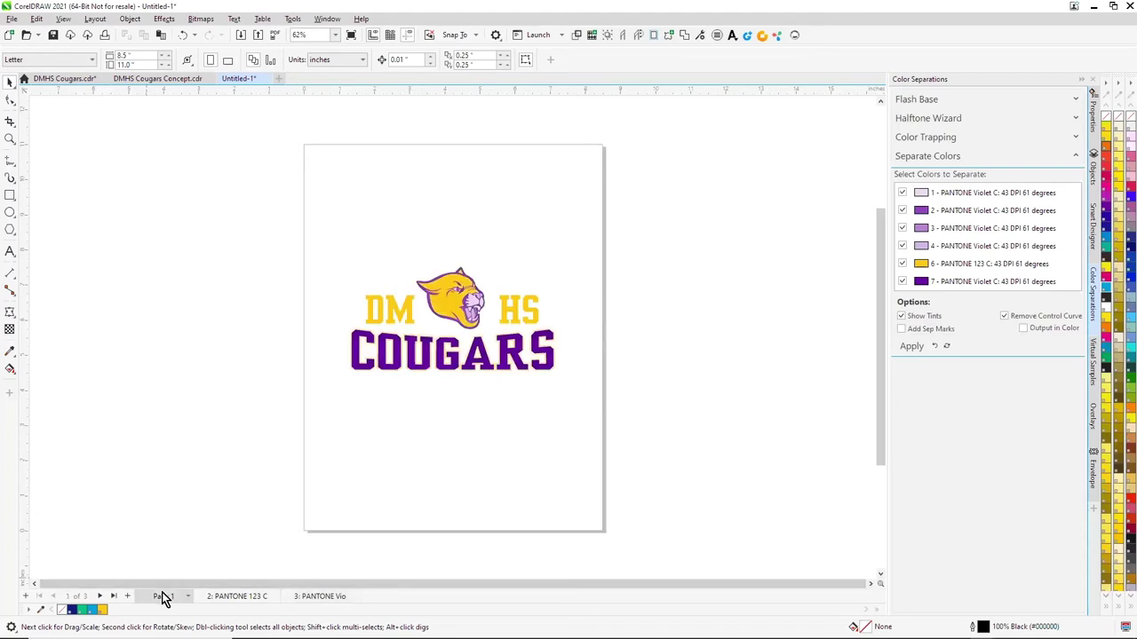
Add a Base White flash base page with Create Base White
{"action": "left_click", "coordinate": [1073, 101]}
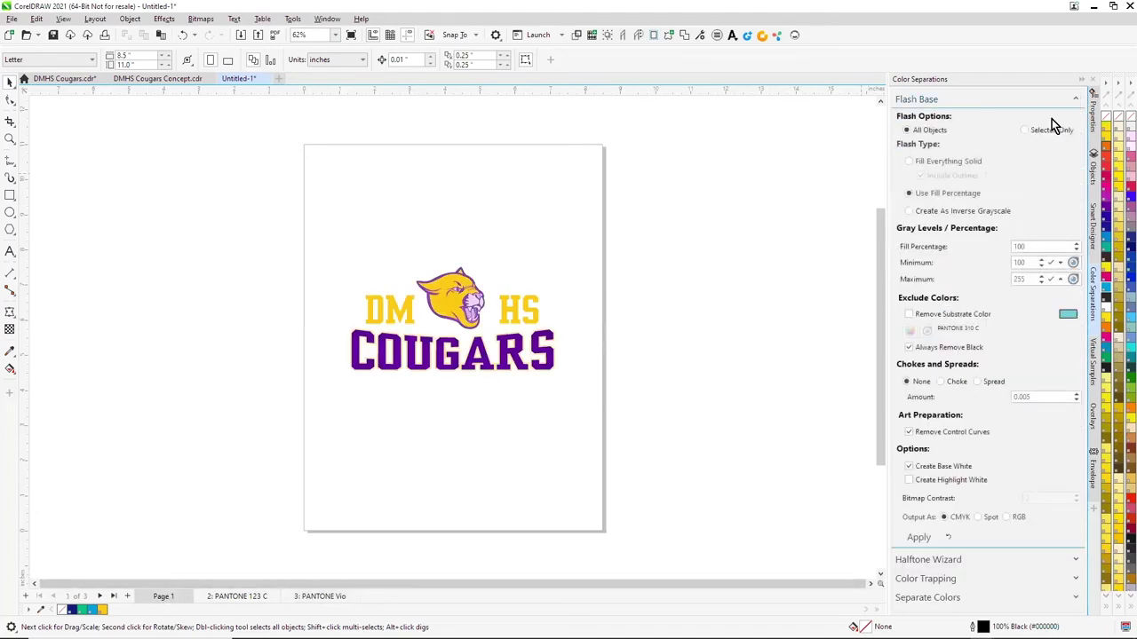
{"action": "left_click", "coordinate": [917, 539]}
{"action": "left_click", "coordinate": [558, 344]}
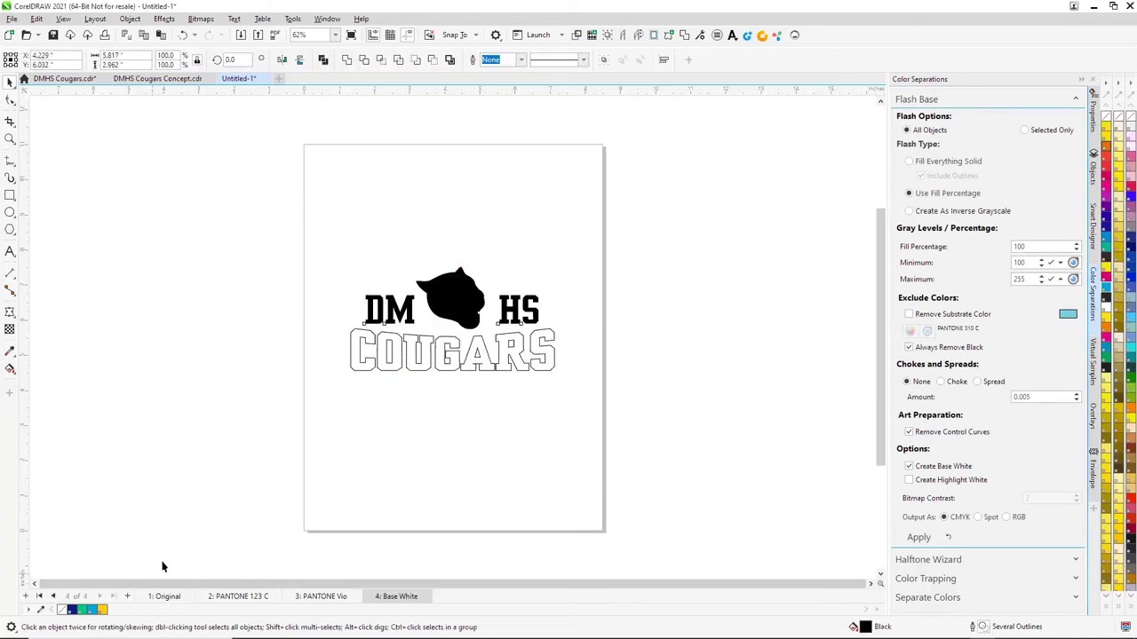
{"action": "left_click", "coordinate": [164, 596]}
{"action": "left_click", "coordinate": [1076, 99]}
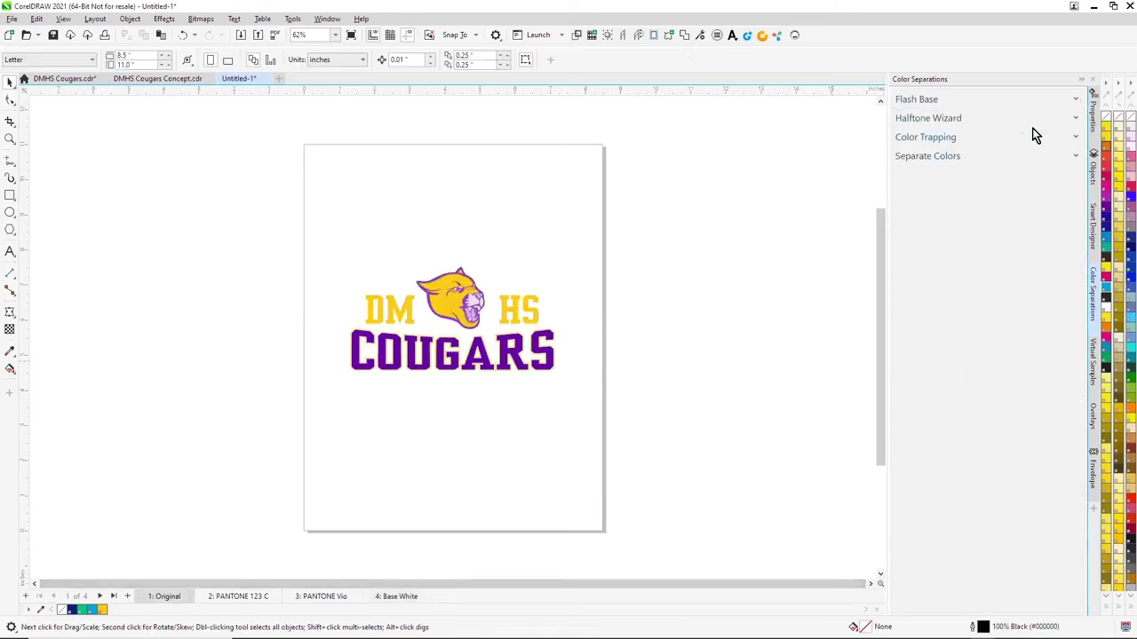
Add crosshair registration marks, check them on the PANTONE 123 C plate, and minimize CorelDRAW
{"action": "left_click", "coordinate": [1093, 226]}
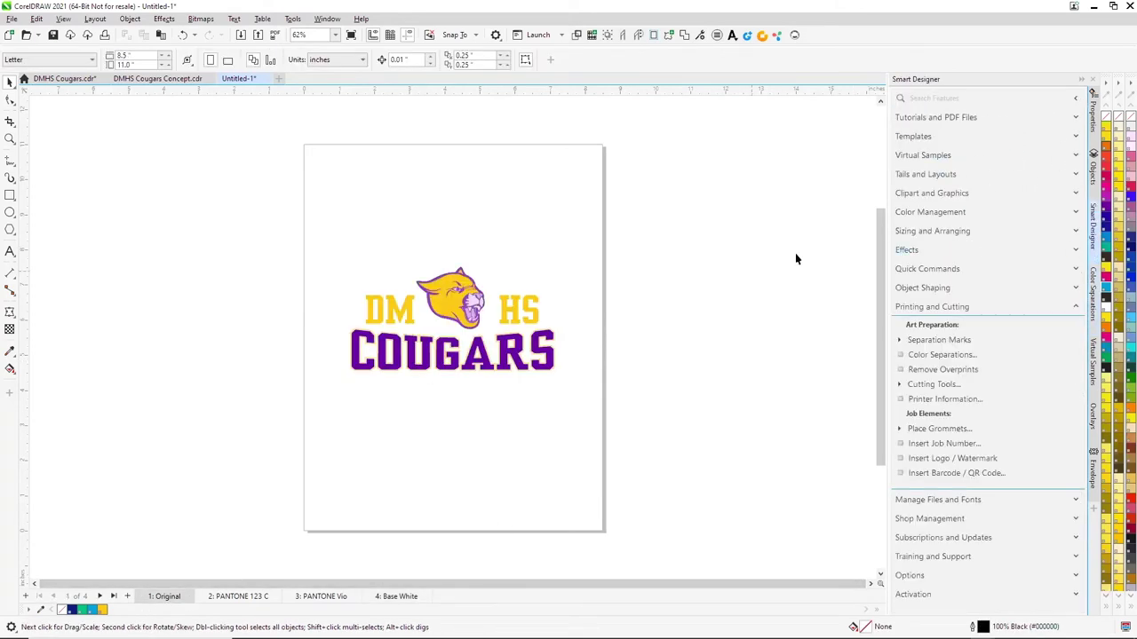
{"action": "left_click", "coordinate": [900, 340]}
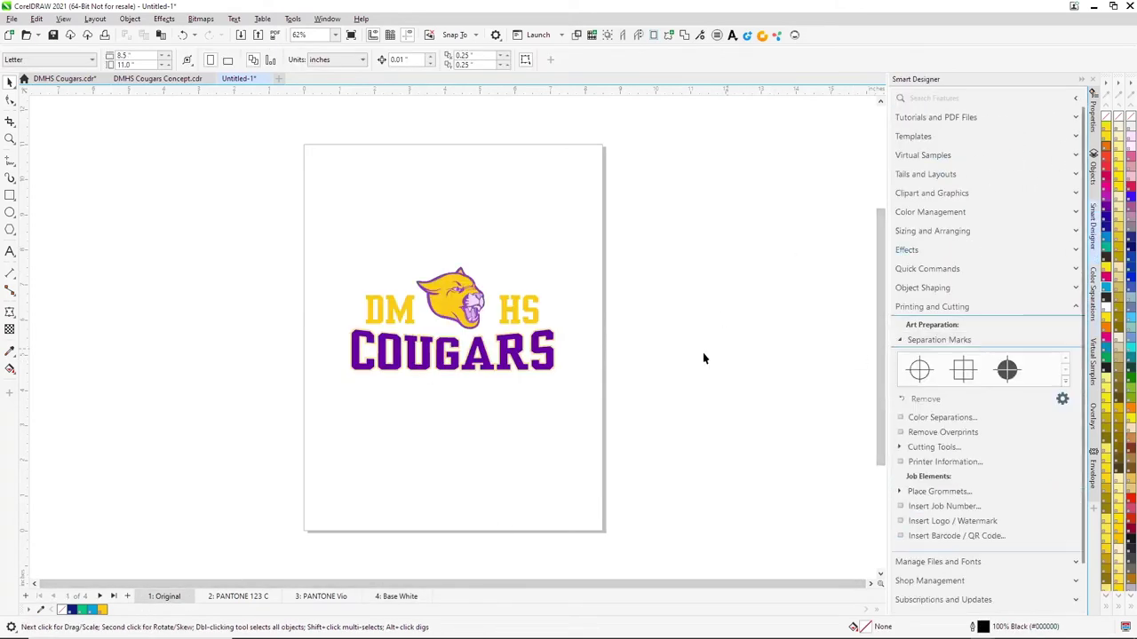
{"action": "left_click", "coordinate": [922, 371]}
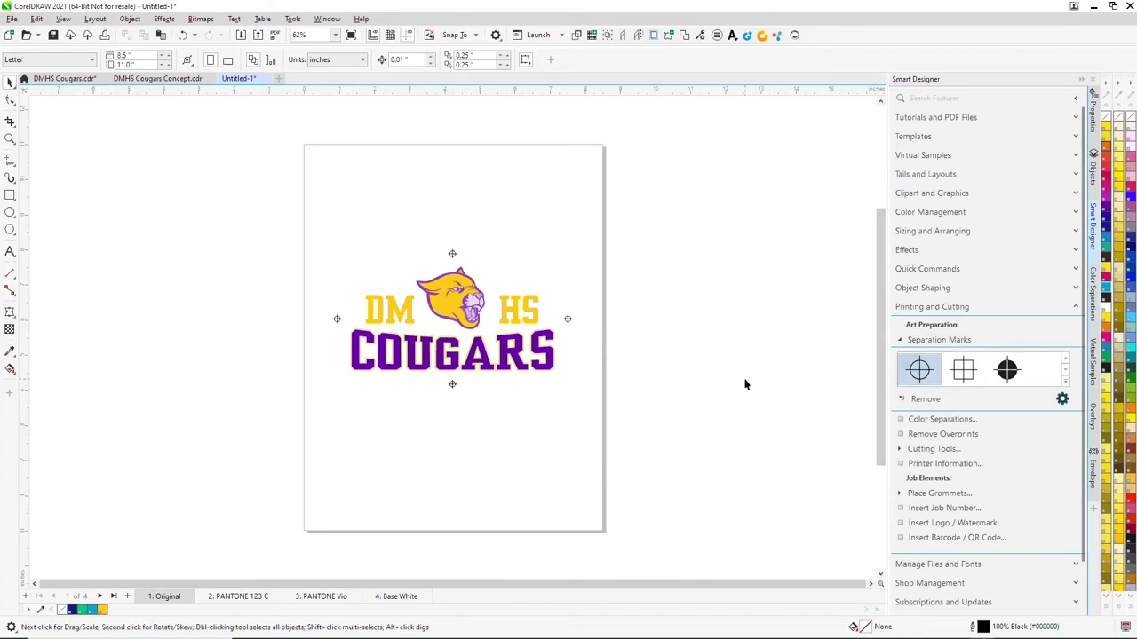
{"action": "left_click", "coordinate": [242, 601]}
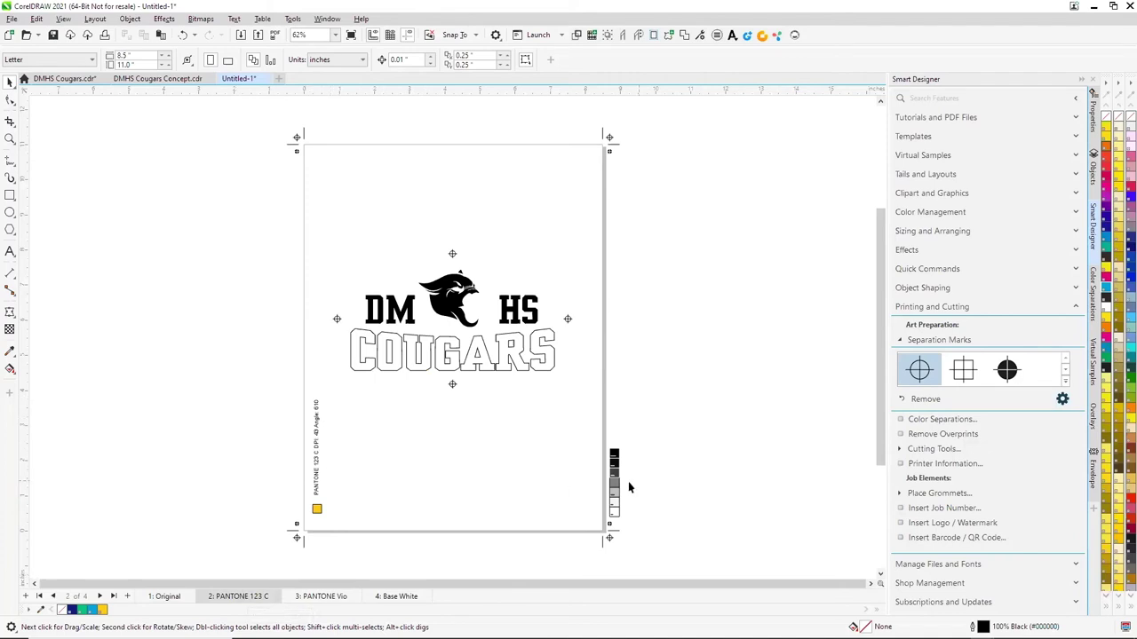
{"action": "left_click", "coordinate": [166, 597]}
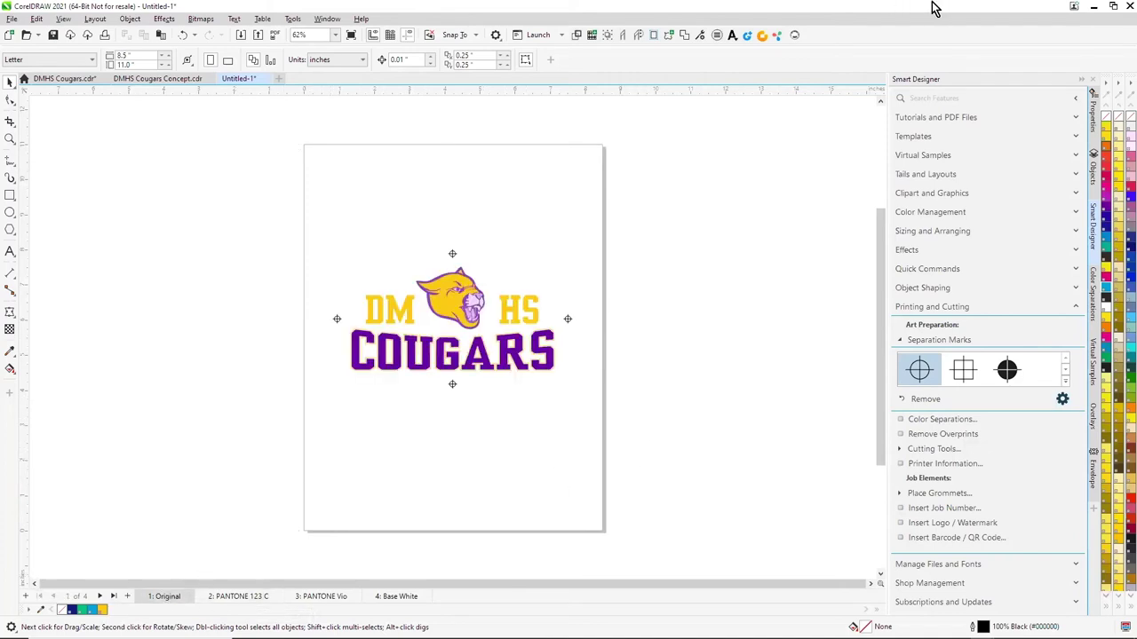
{"action": "left_click", "coordinate": [1093, 6]}
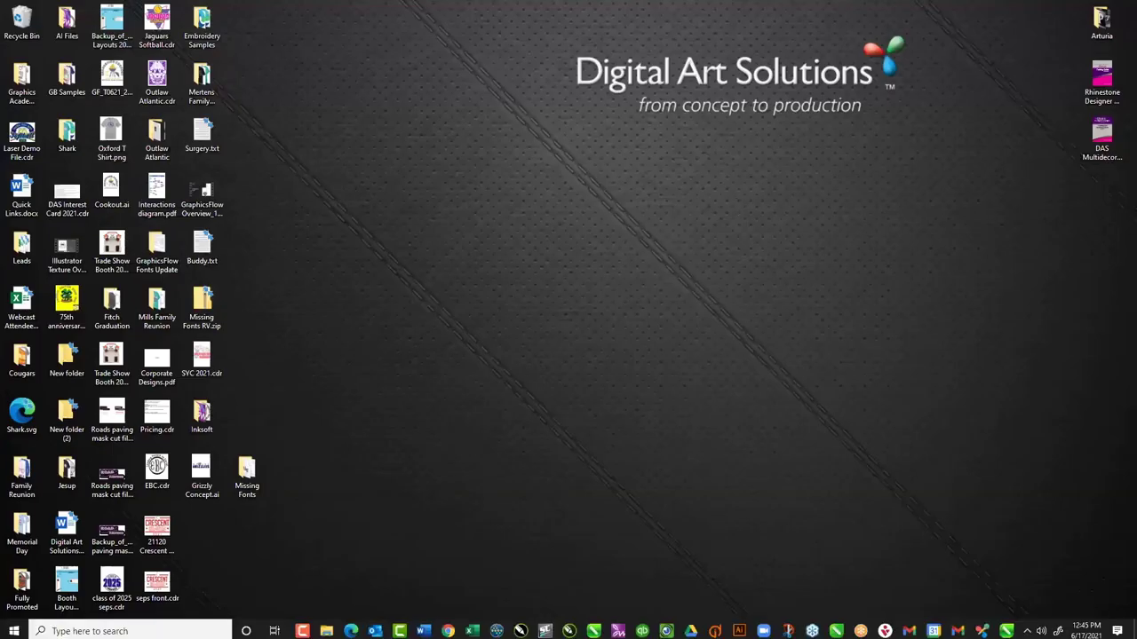
Return to GraphicsFlow in Chrome and go to My Art
{"action": "left_click", "coordinate": [448, 630]}
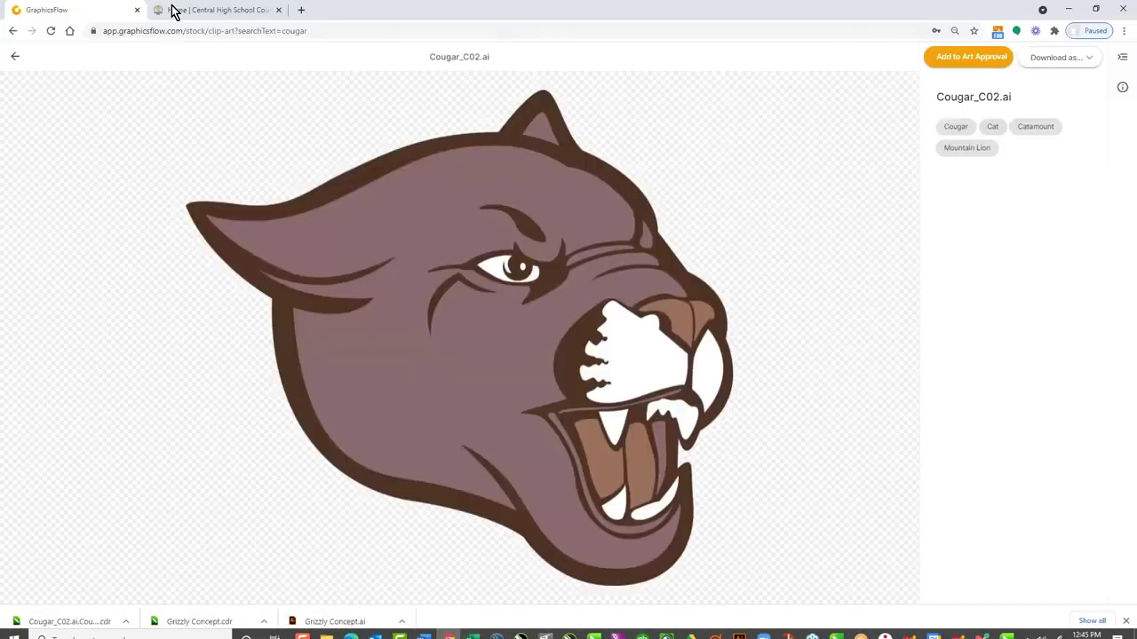
{"action": "left_click", "coordinate": [14, 56]}
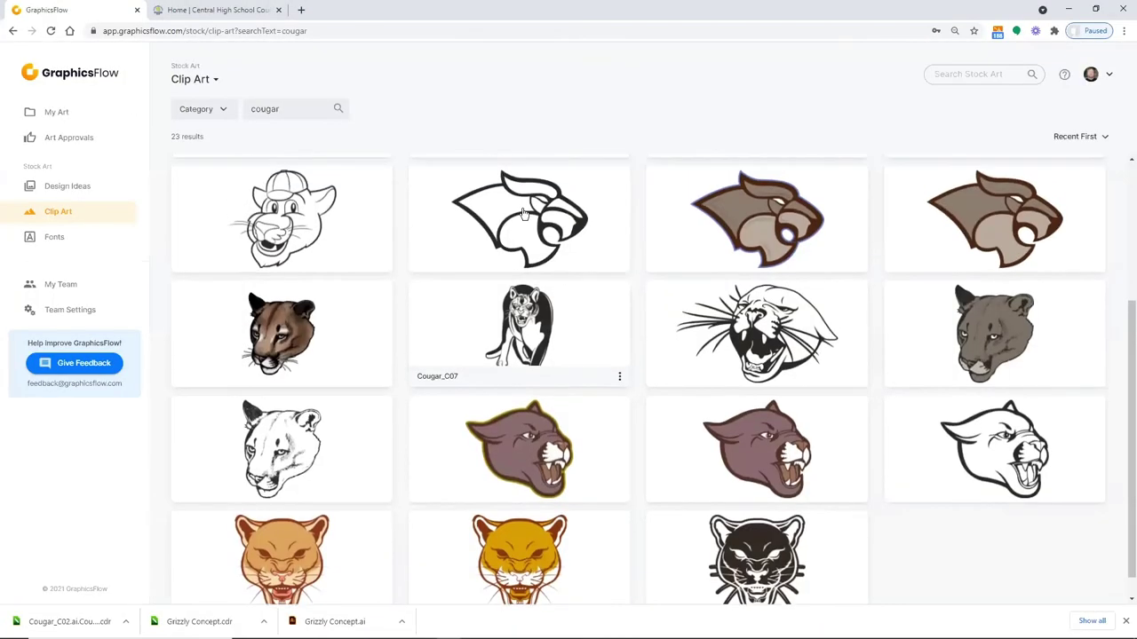
{"action": "left_click", "coordinate": [57, 113]}
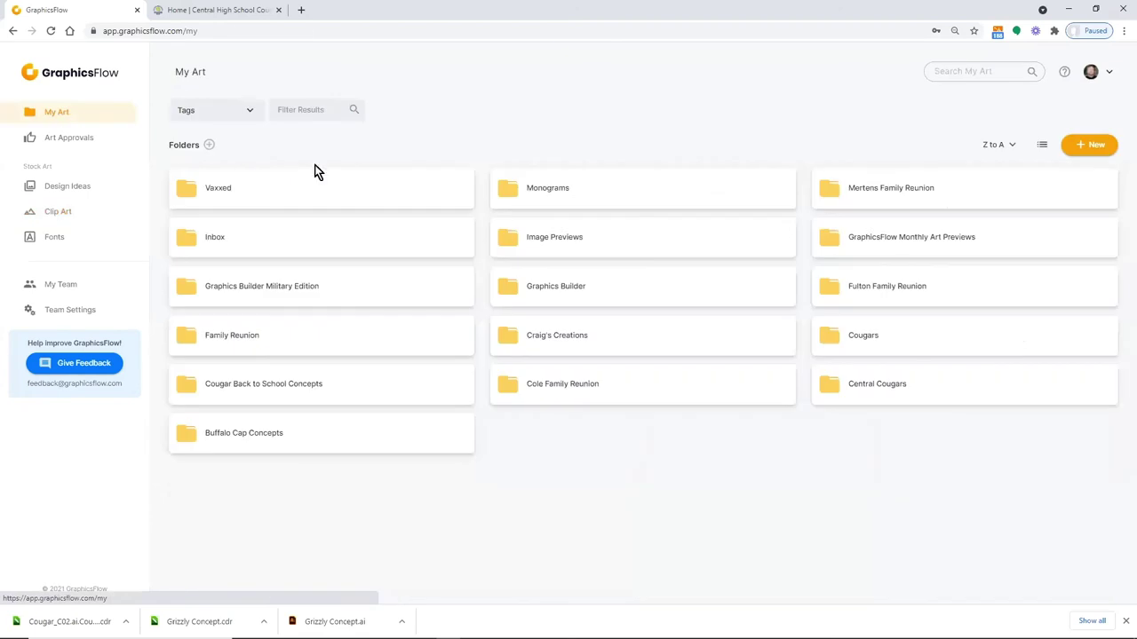
Create a folder named 'DMHS Cougars' and open it
{"action": "left_click", "coordinate": [1085, 149]}
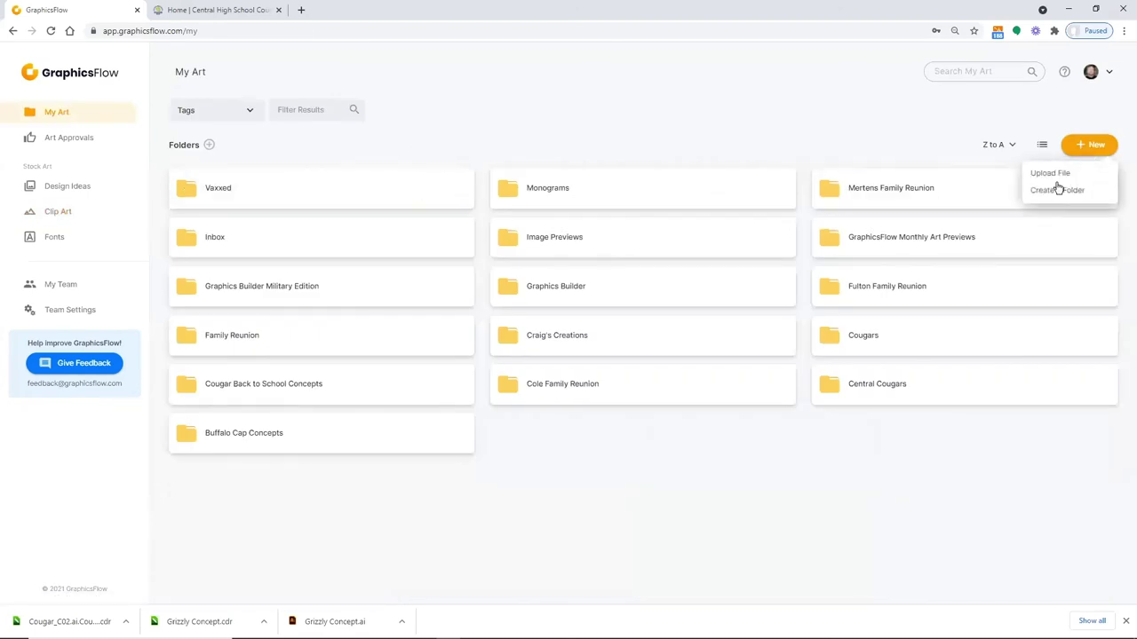
{"action": "left_click", "coordinate": [1059, 190]}
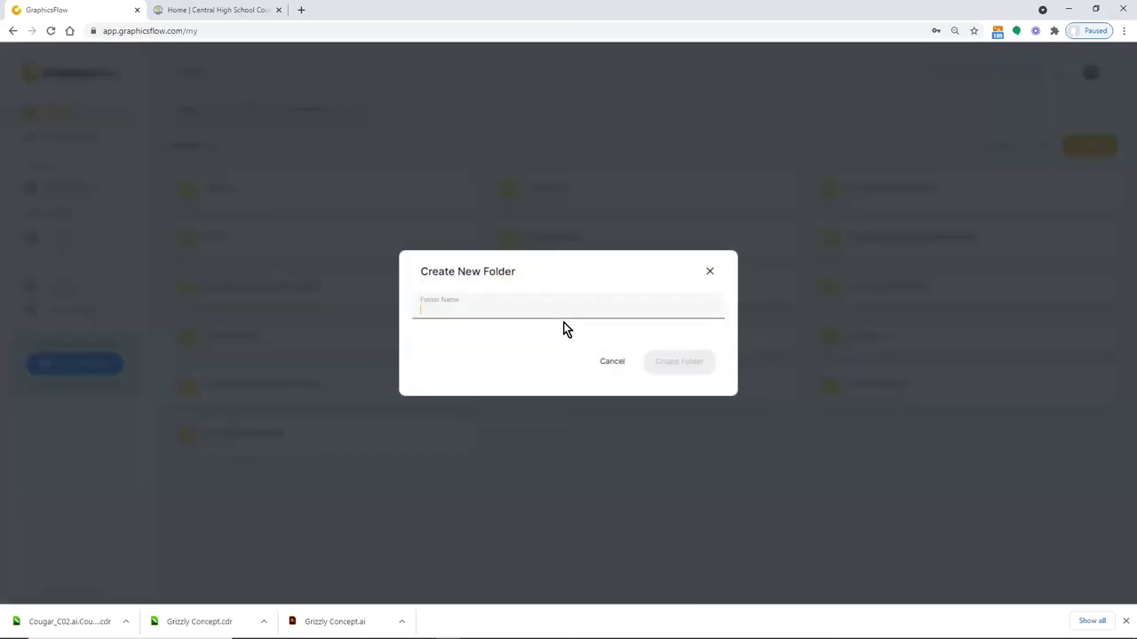
{"action": "type", "text": "DMHS Cougars"}
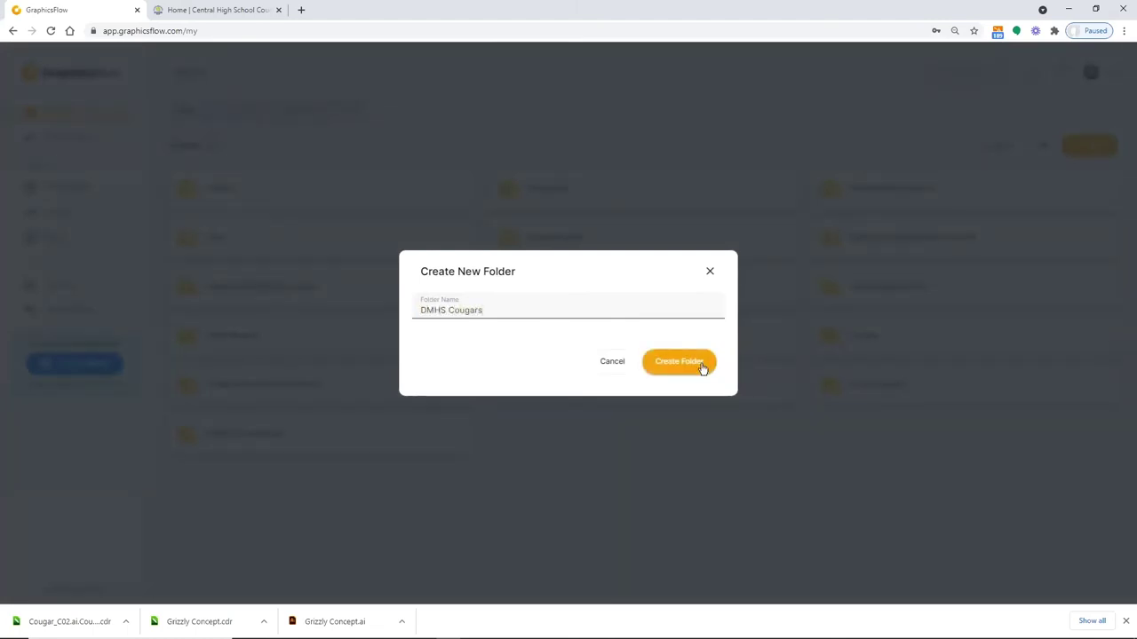
{"action": "left_click", "coordinate": [703, 364]}
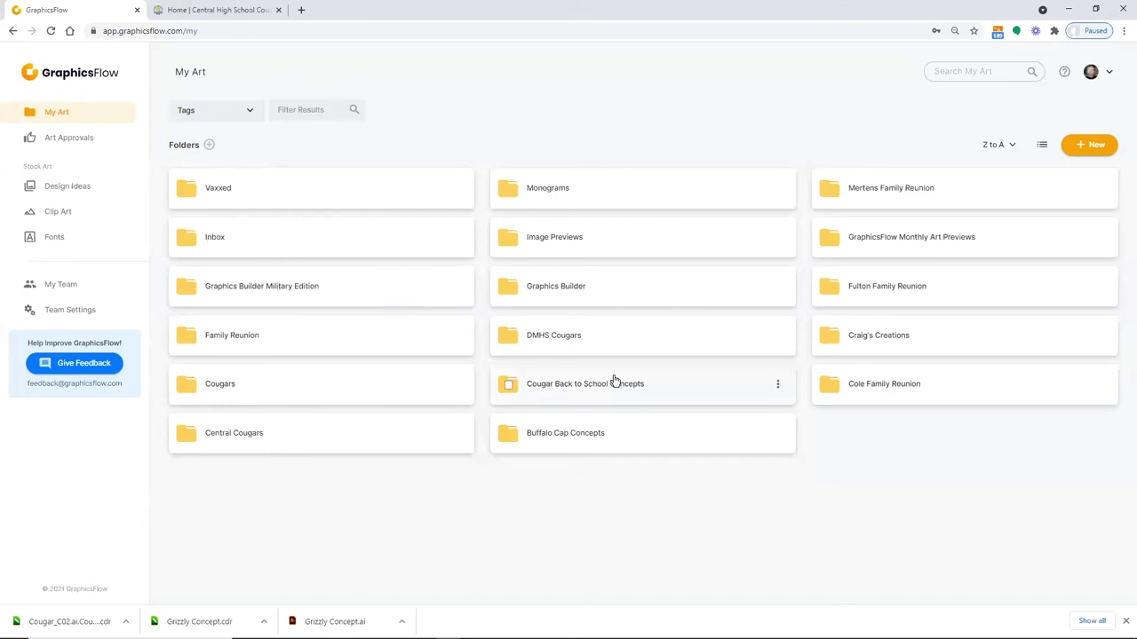
{"action": "left_click", "coordinate": [570, 346]}
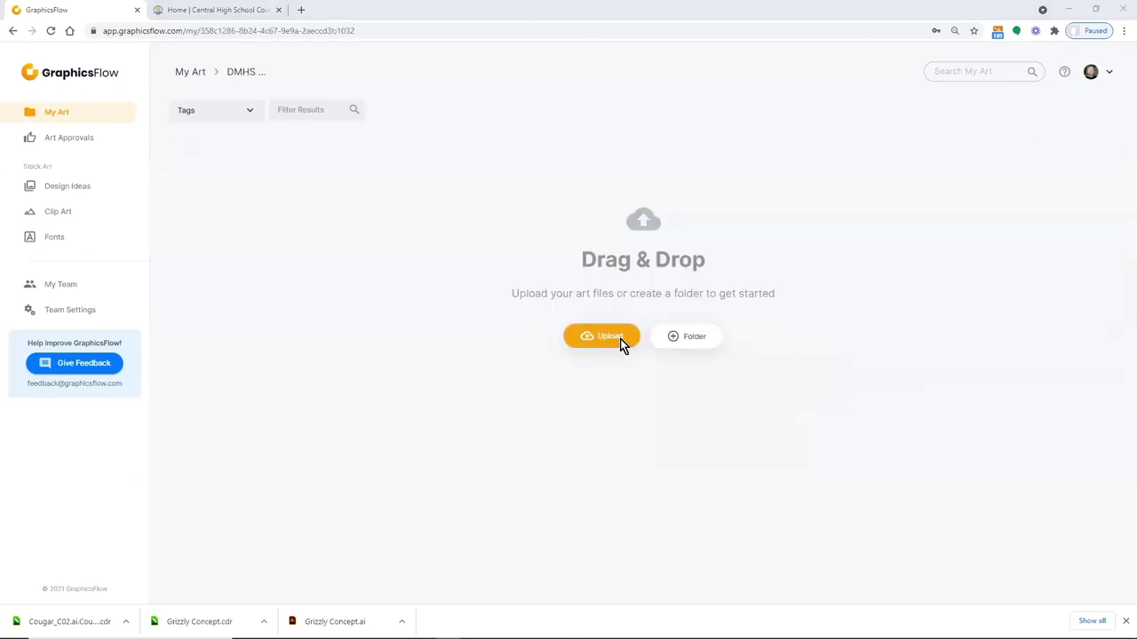
Upload all four files from Desktop\Cougars\DMHS Cougars: DMHS Cougars and DMHS Cougars Concept (.cdr and .png)
{"action": "left_click", "coordinate": [609, 337]}
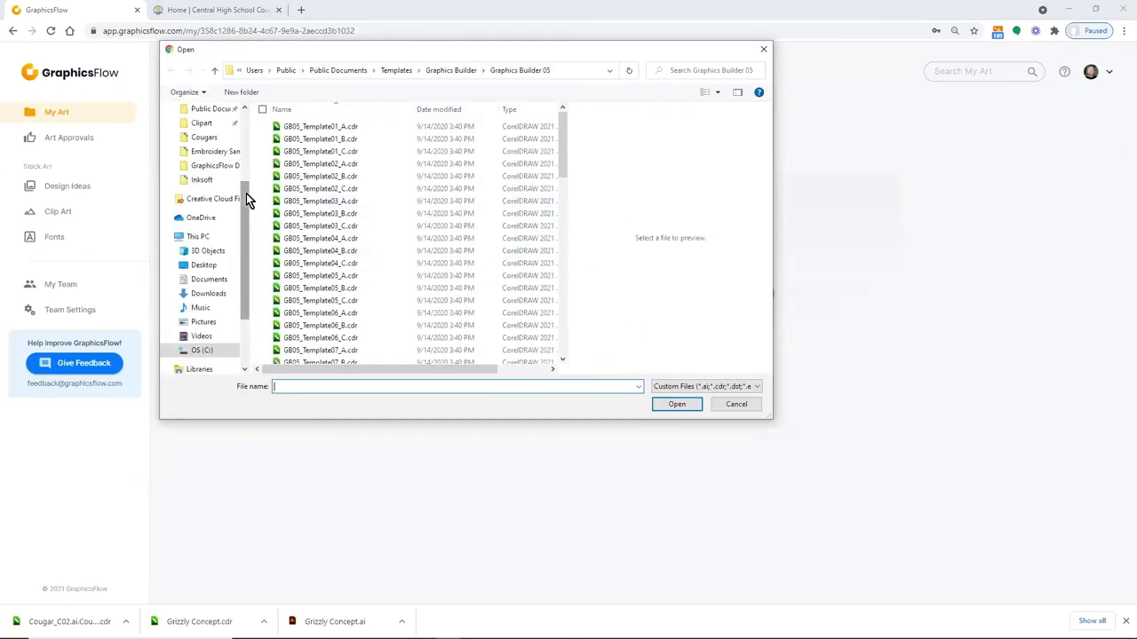
{"action": "left_click_drag", "start_coordinate": [246, 193], "coordinate": [263, 113]}
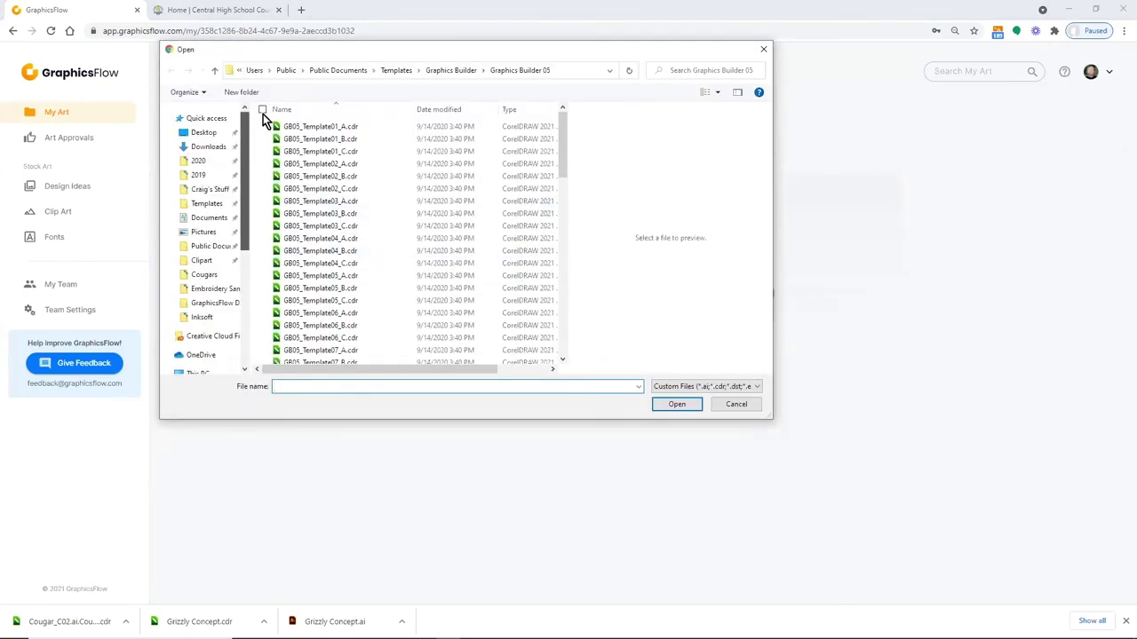
{"action": "left_click", "coordinate": [223, 135]}
{"action": "double_click", "coordinate": [298, 152]}
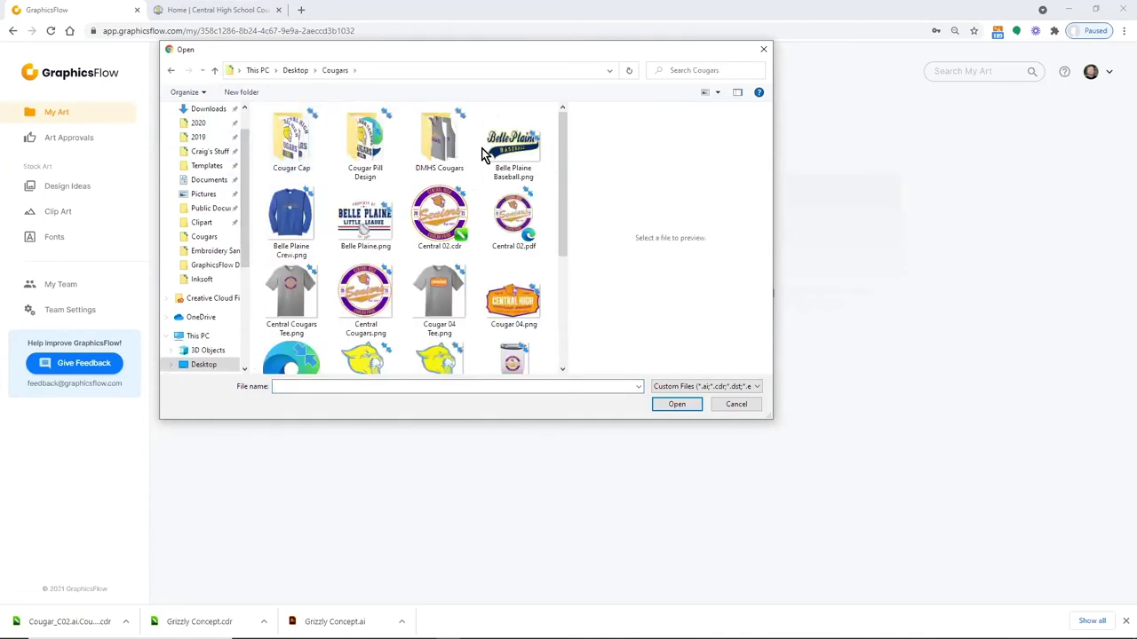
{"action": "double_click", "coordinate": [439, 141]}
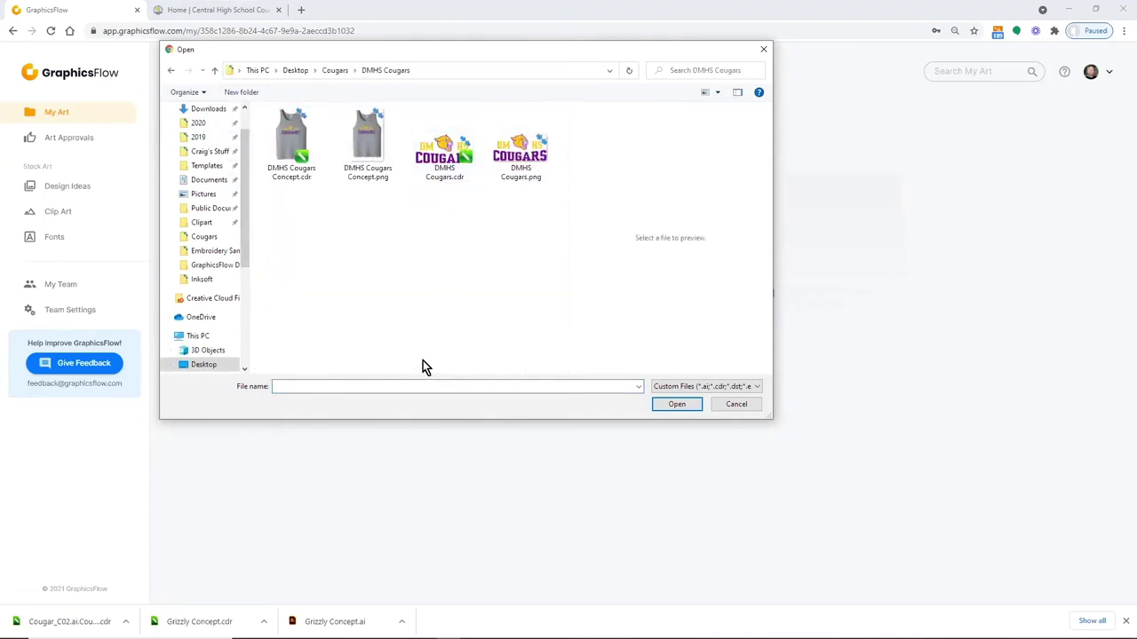
{"action": "key", "text": "ctrl+a"}
{"action": "left_click", "coordinate": [676, 404]}
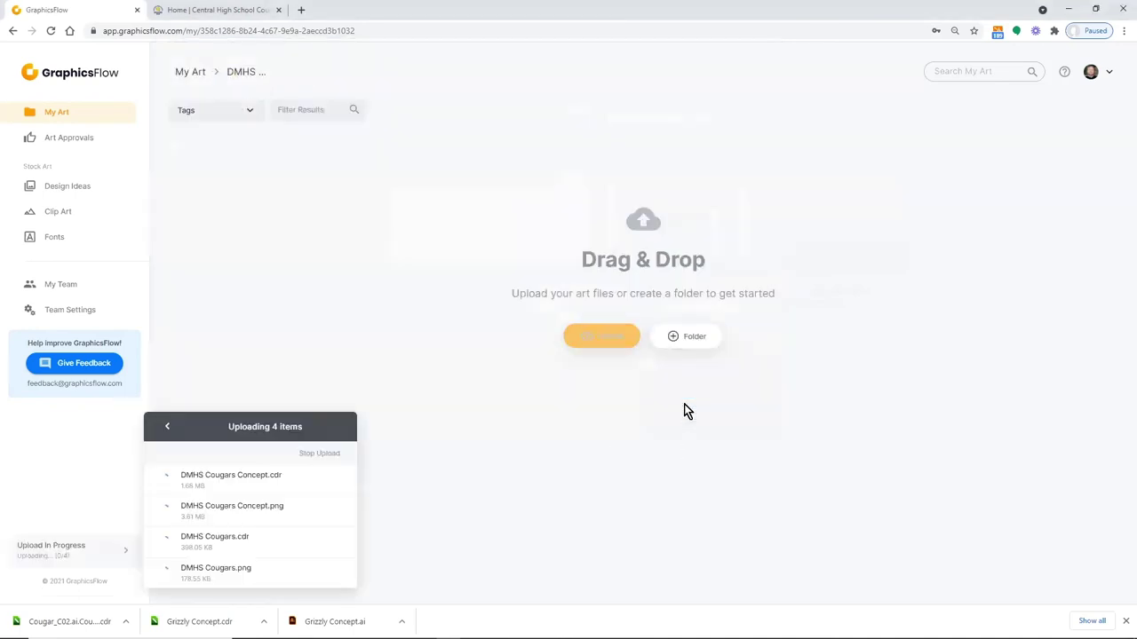
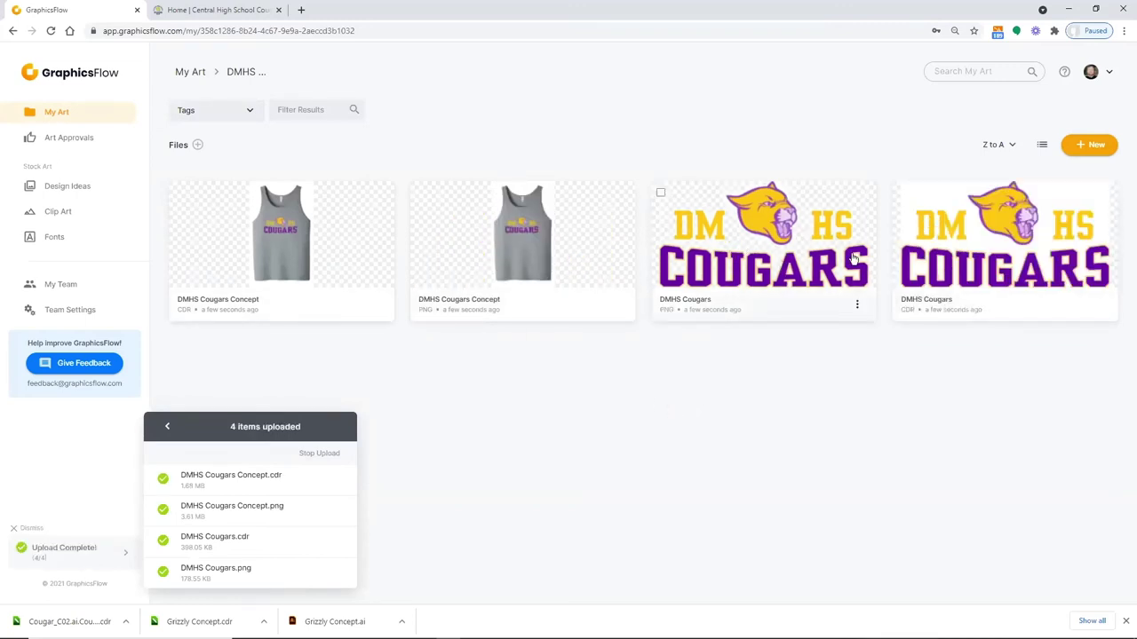
Glance at the tank-top concept, then open the DMHS Cougars CDR artwork's detail page
{"action": "left_click", "coordinate": [303, 229]}
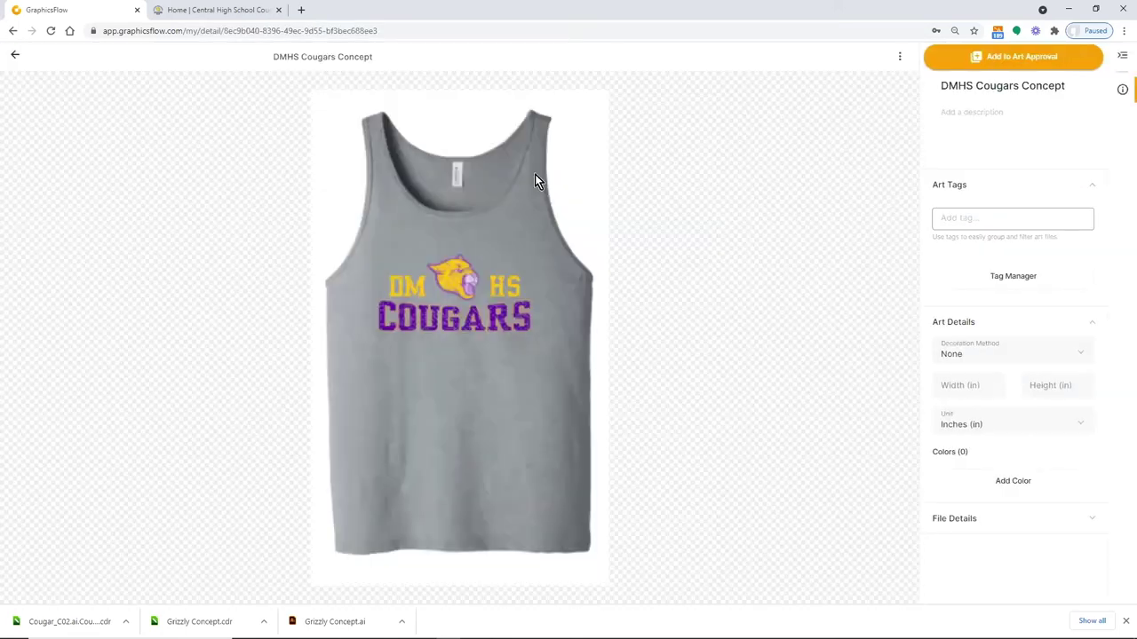
{"action": "left_click", "coordinate": [15, 57]}
{"action": "left_click", "coordinate": [975, 248]}
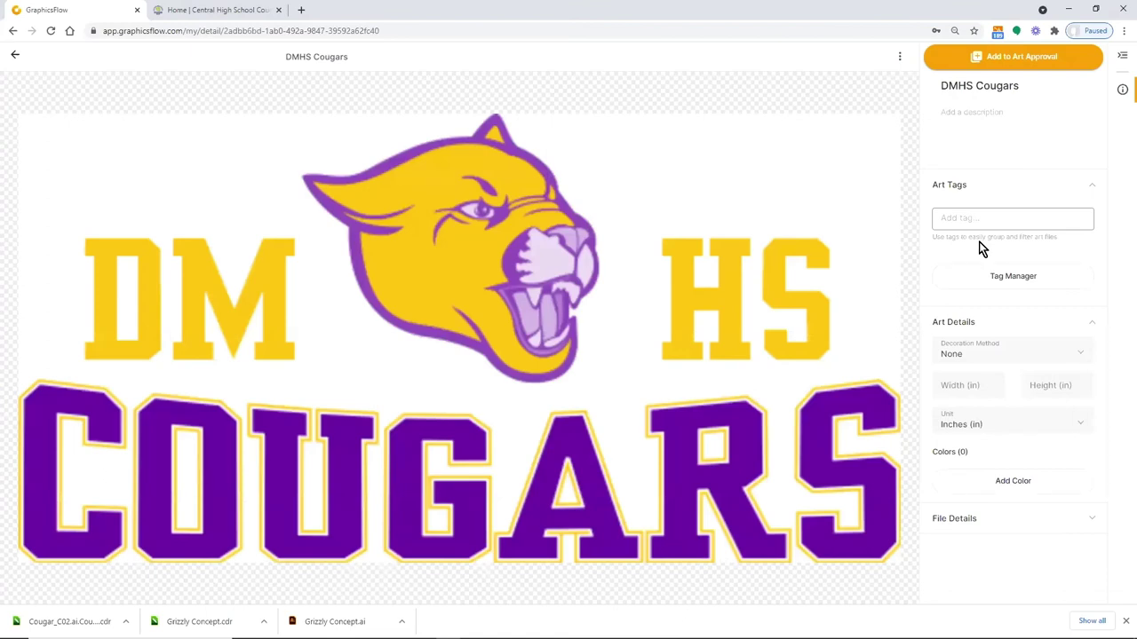
Describe the artwork as 2 Color with halftones and set Screen Printing at 10.5 in wide
{"action": "left_click", "coordinate": [955, 131]}
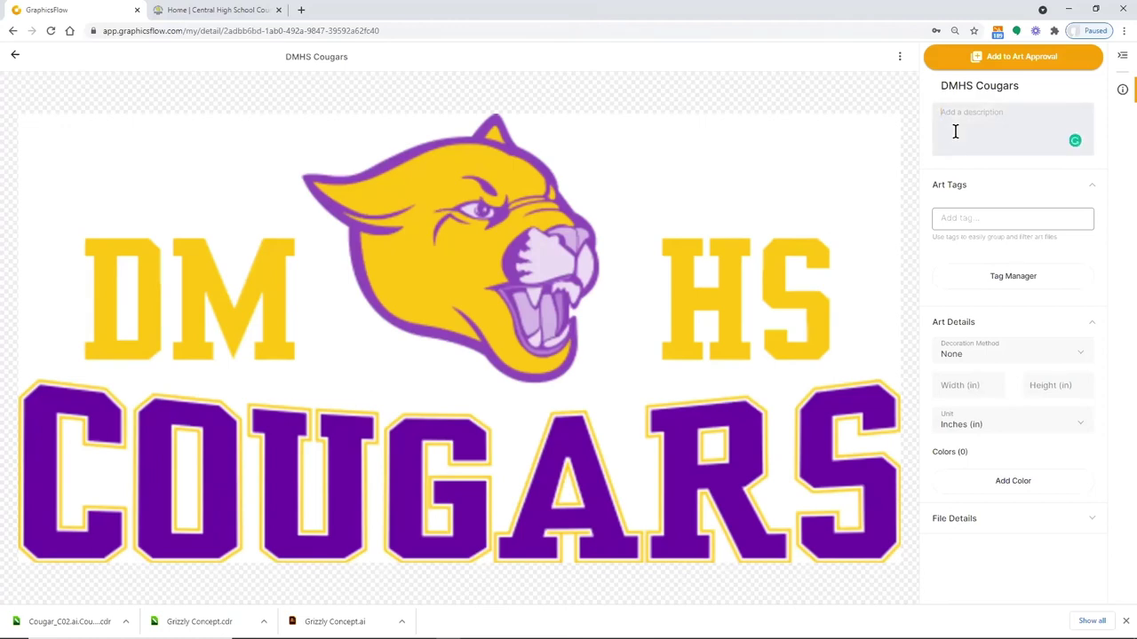
{"action": "type", "text": "2 Color with halftones"}
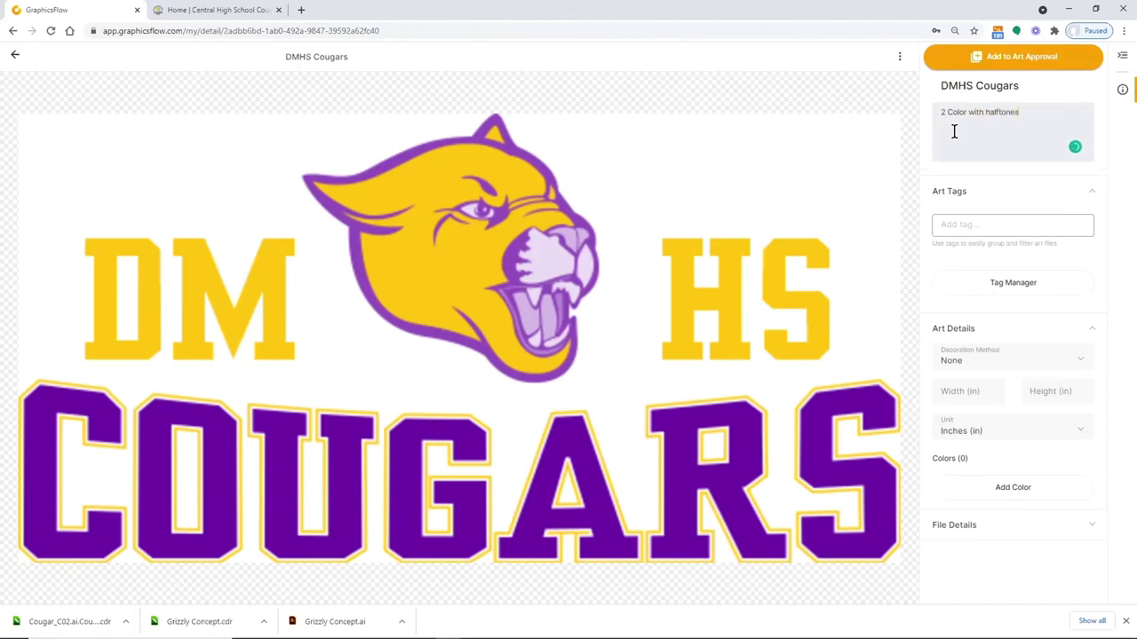
{"action": "left_click", "coordinate": [1083, 362]}
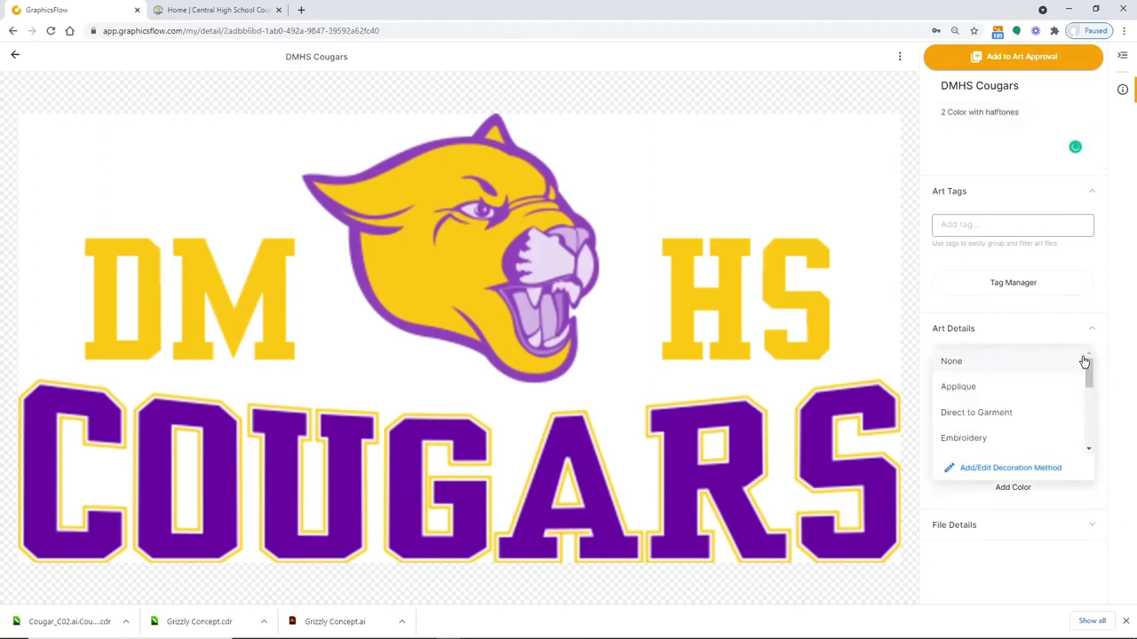
{"action": "scroll", "coordinate": [974, 444], "scroll_direction": "down", "scroll_amount": 2}
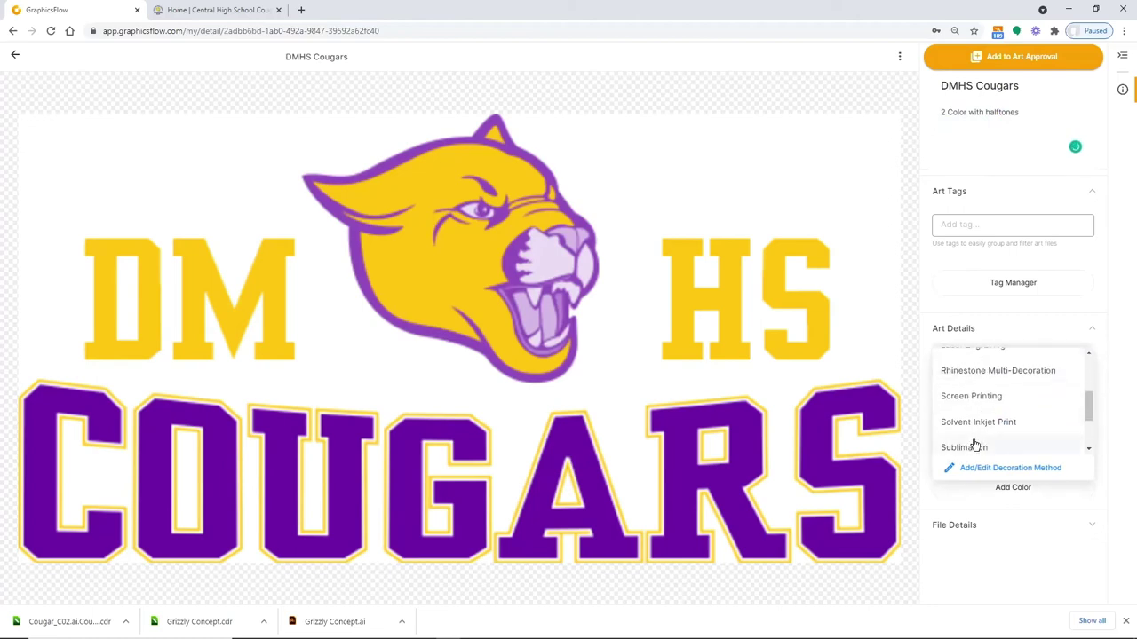
{"action": "left_click", "coordinate": [968, 393]}
{"action": "left_click", "coordinate": [953, 391]}
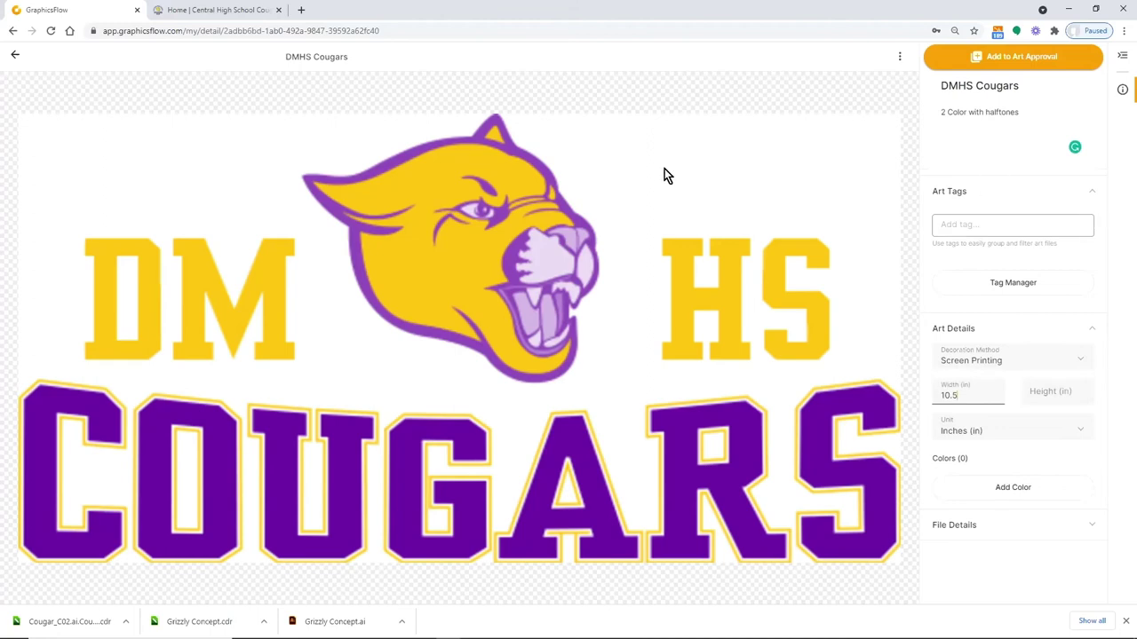
Add a colour named Pantone 123 with a bright yellow swatch
{"action": "left_click", "coordinate": [987, 490]}
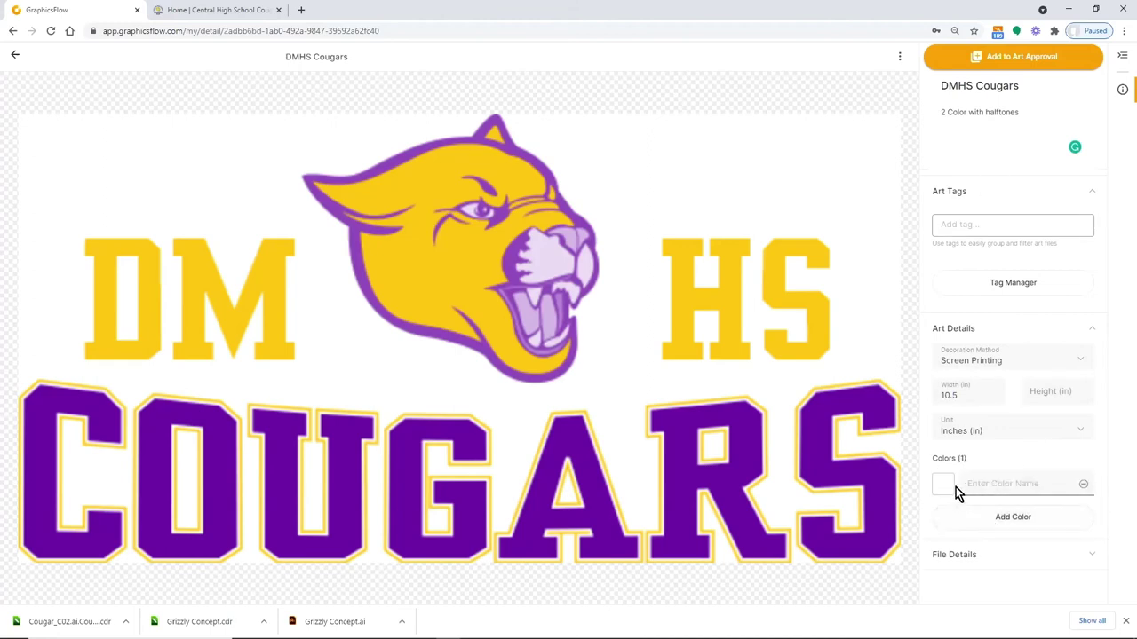
{"action": "left_click", "coordinate": [951, 485]}
{"action": "left_click", "coordinate": [976, 483]}
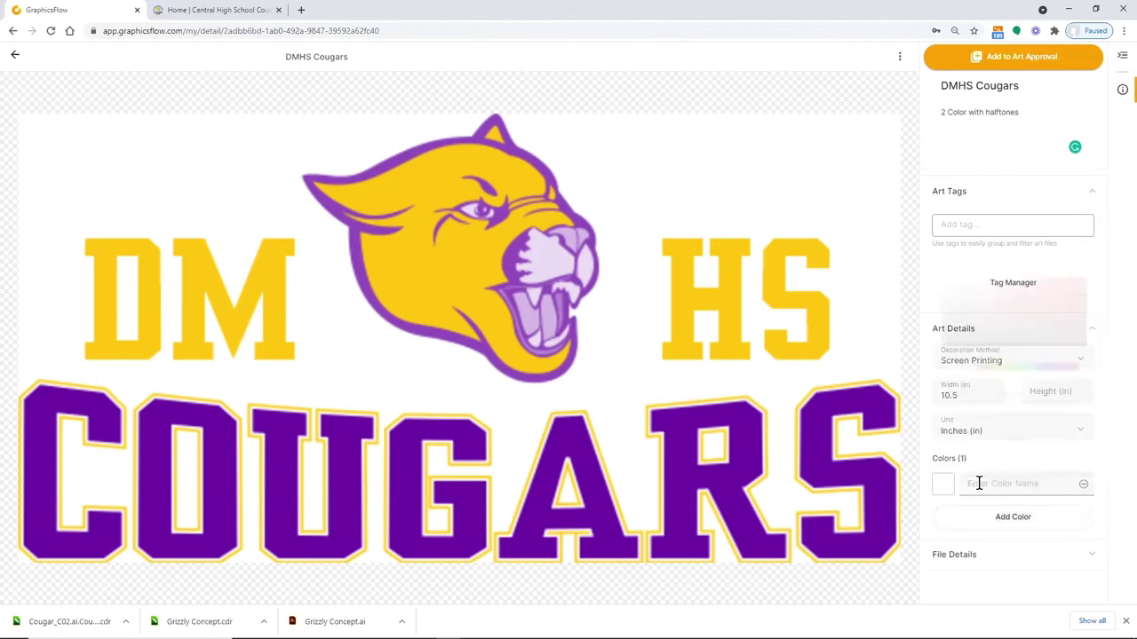
{"action": "type", "text": "P"}
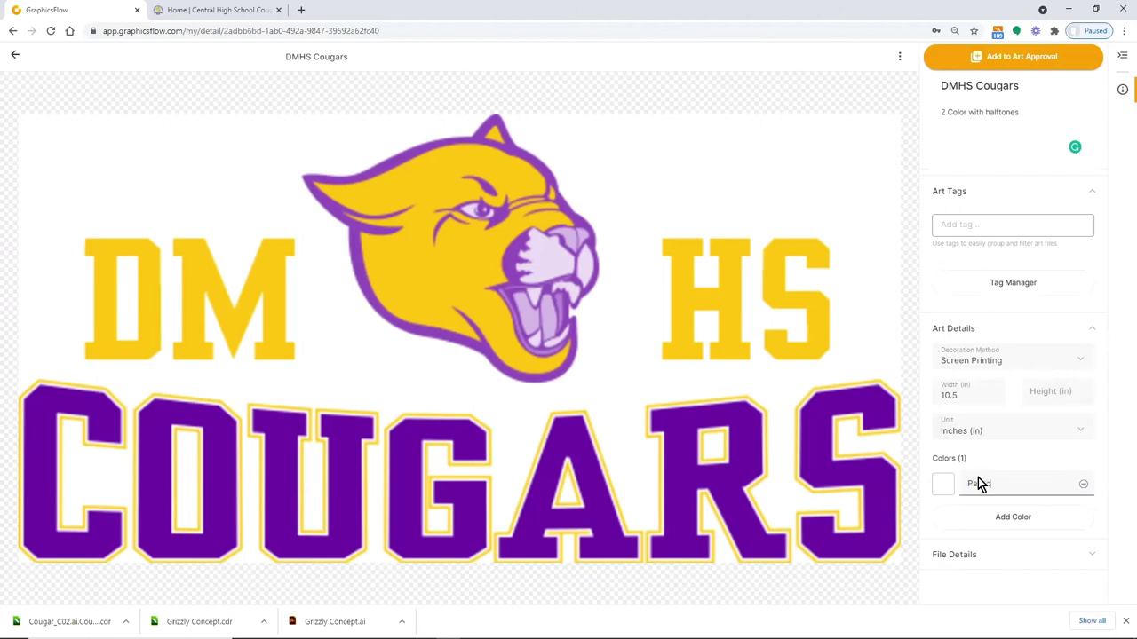
{"action": "type", "text": "antone 123"}
{"action": "left_click", "coordinate": [947, 486]}
{"action": "left_click_drag", "start_coordinate": [987, 372], "coordinate": [993, 373]}
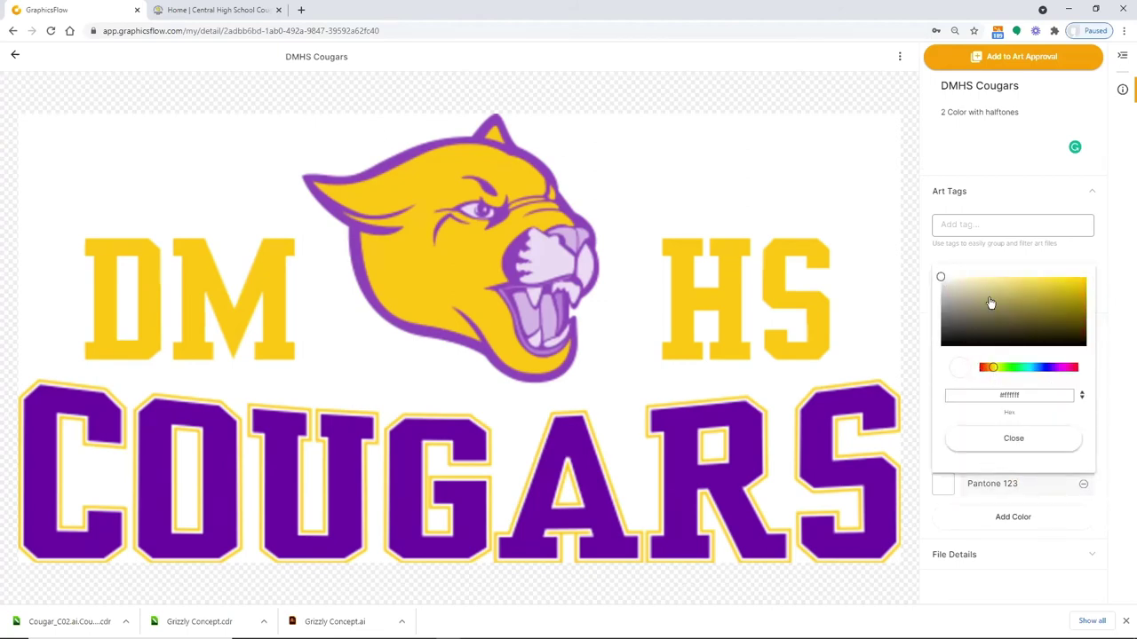
{"action": "left_click_drag", "start_coordinate": [942, 277], "coordinate": [982, 295]}
{"action": "left_click_drag", "start_coordinate": [1048, 291], "coordinate": [1069, 276]}
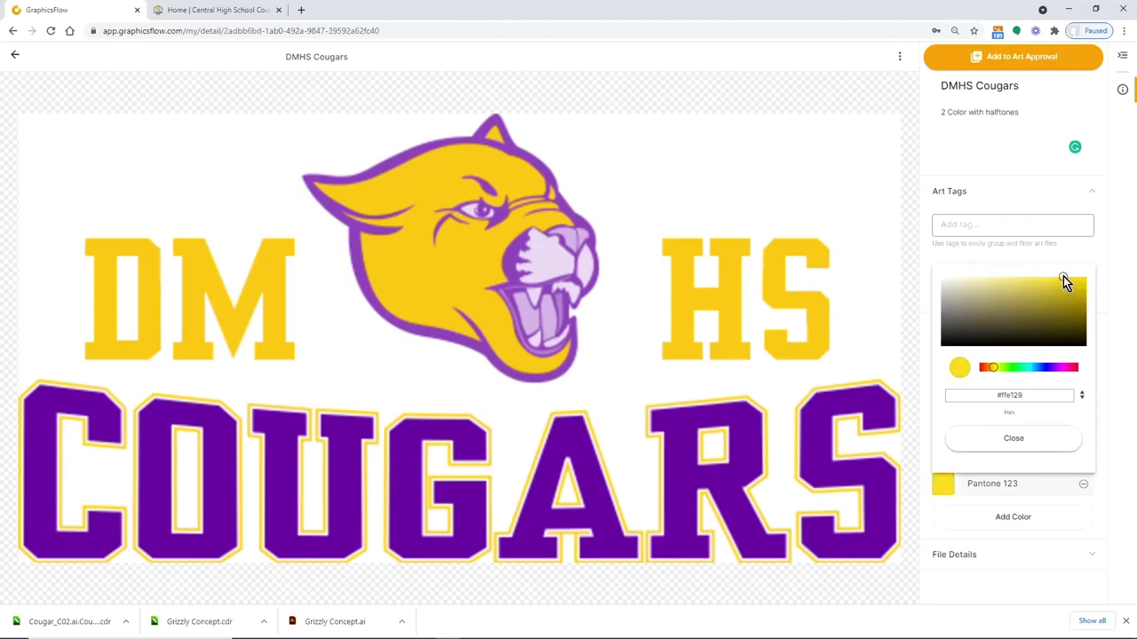
{"action": "left_click", "coordinate": [975, 533]}
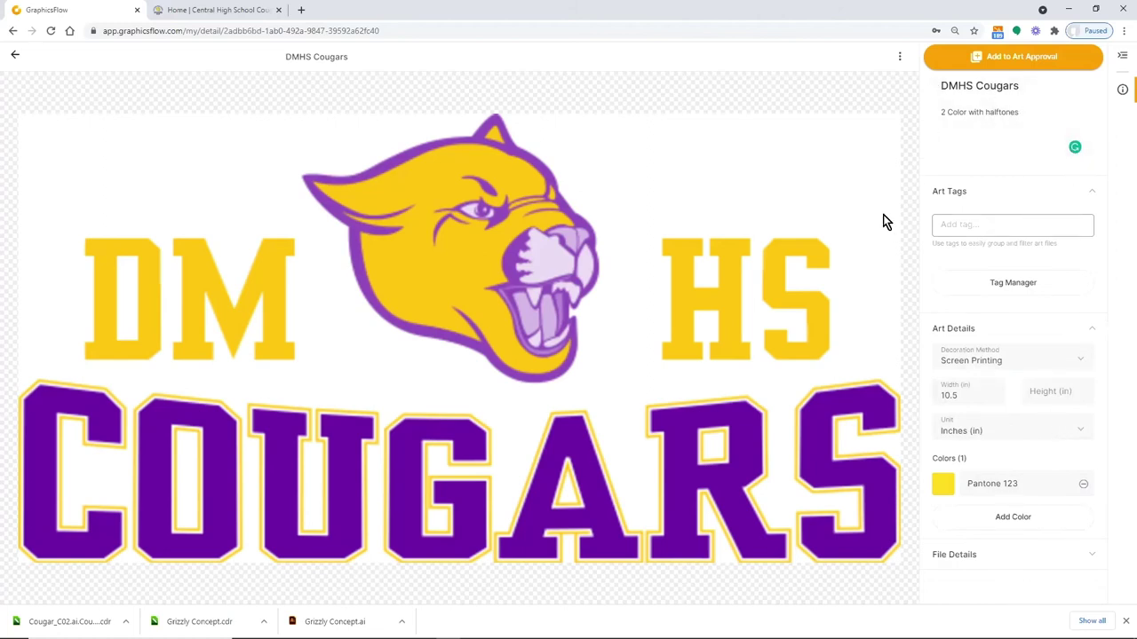
Check the artwork's download and delete options without choosing any, then return to the folder grid
{"action": "left_click", "coordinate": [900, 55]}
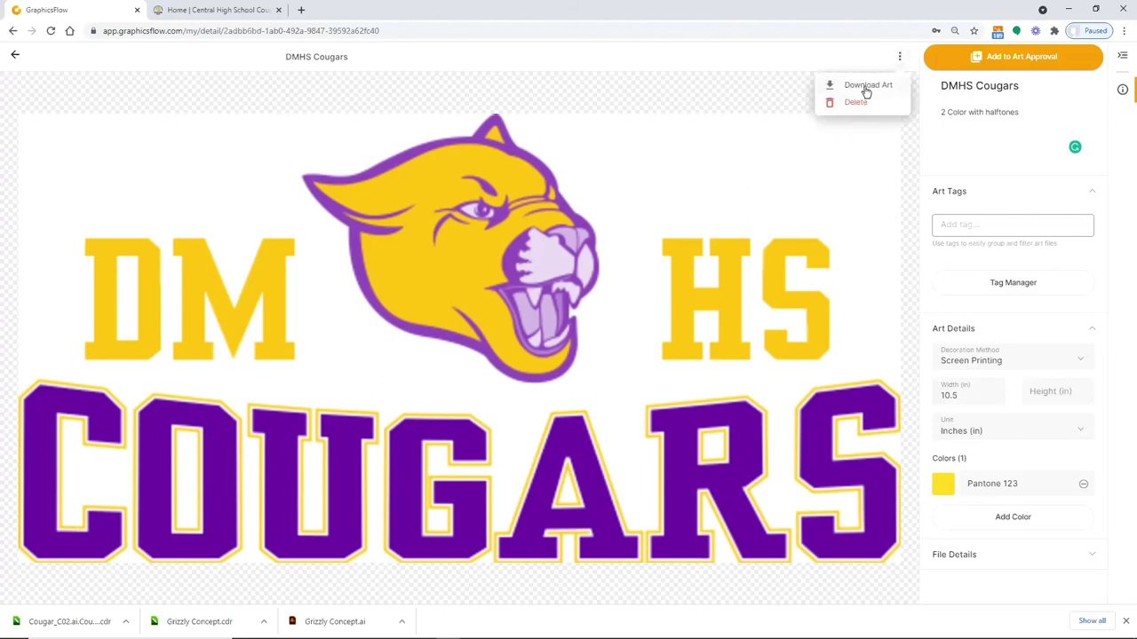
{"action": "left_click", "coordinate": [16, 57]}
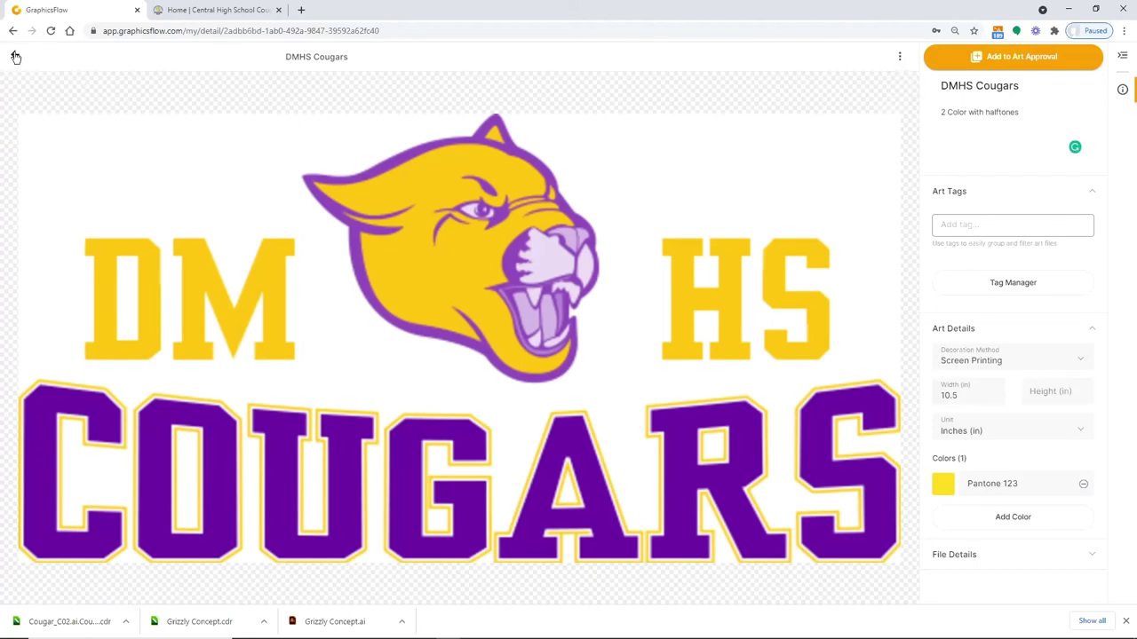
{"action": "left_click", "coordinate": [16, 56]}
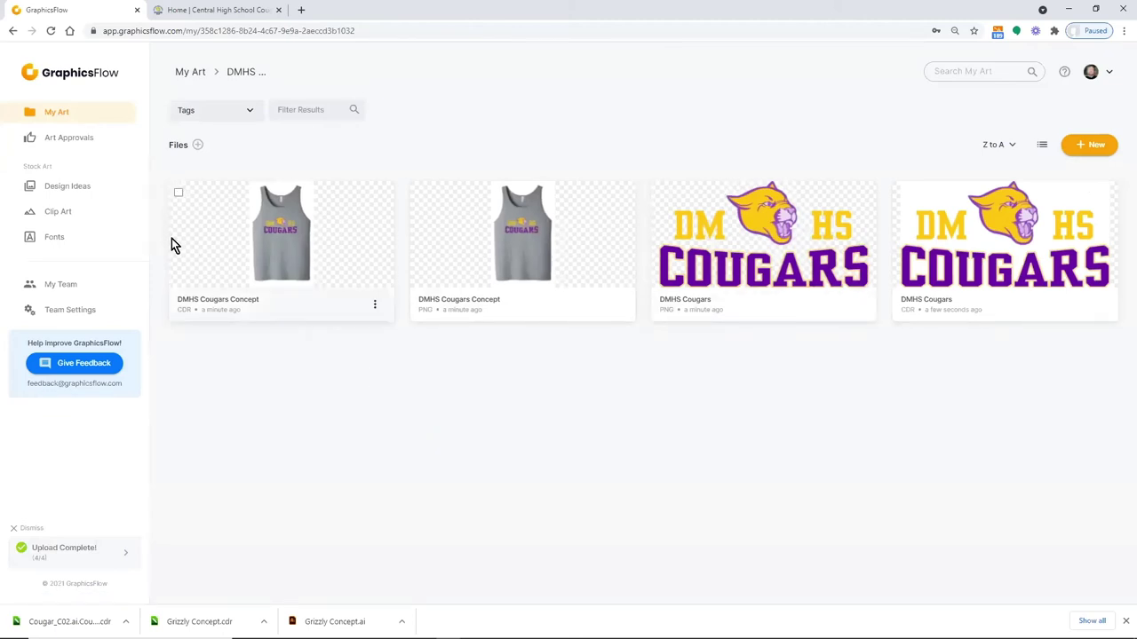
From Art Approvals, create a new approval titled 'DMHS Concepts'
{"action": "left_click", "coordinate": [78, 138]}
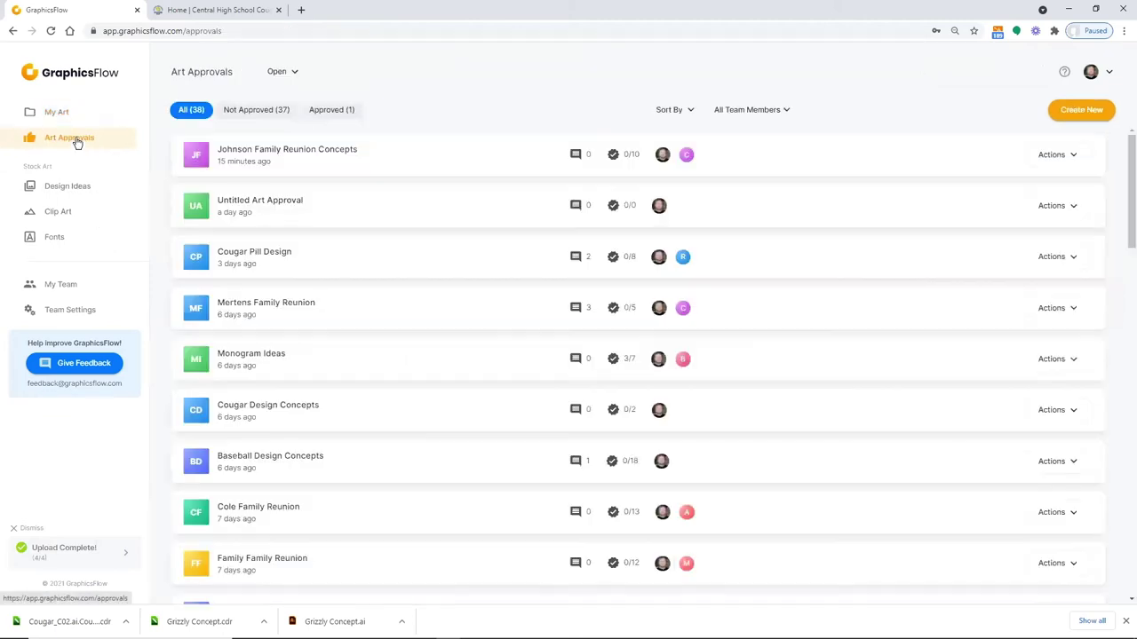
{"action": "left_click", "coordinate": [1075, 109]}
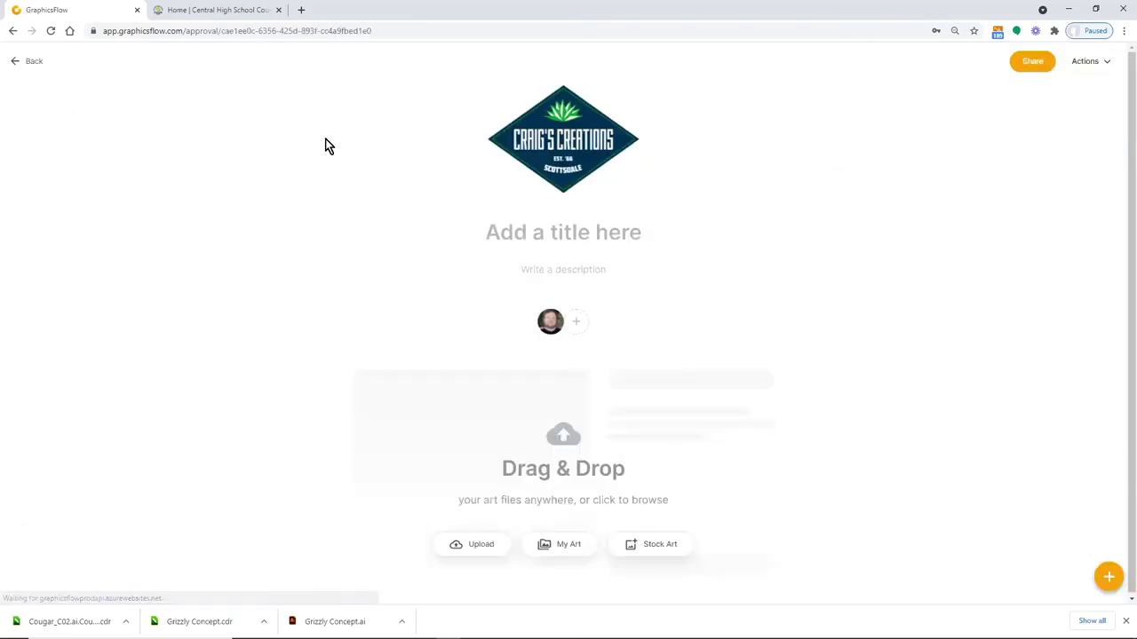
{"action": "left_click", "coordinate": [518, 229]}
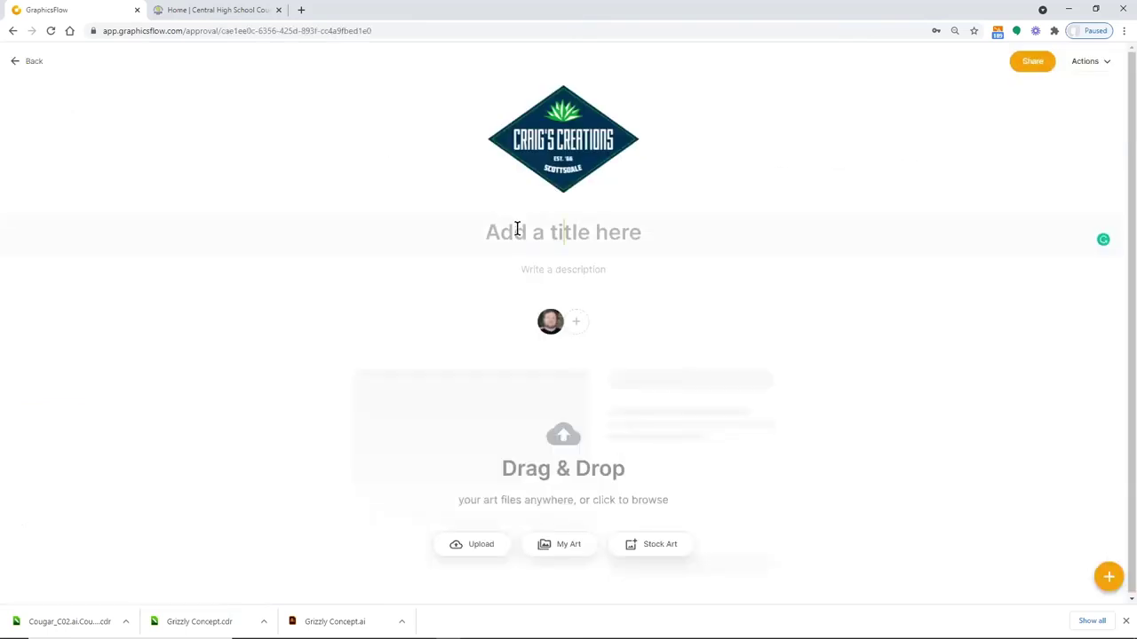
{"action": "type", "text": "DMHS "}
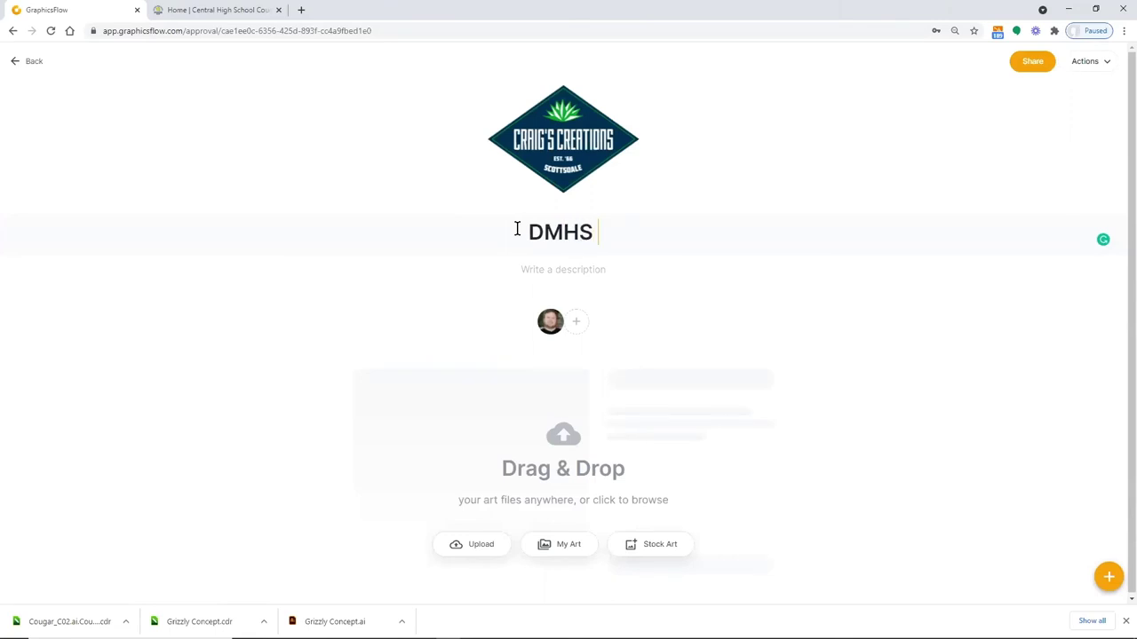
{"action": "type", "text": "Concepts"}
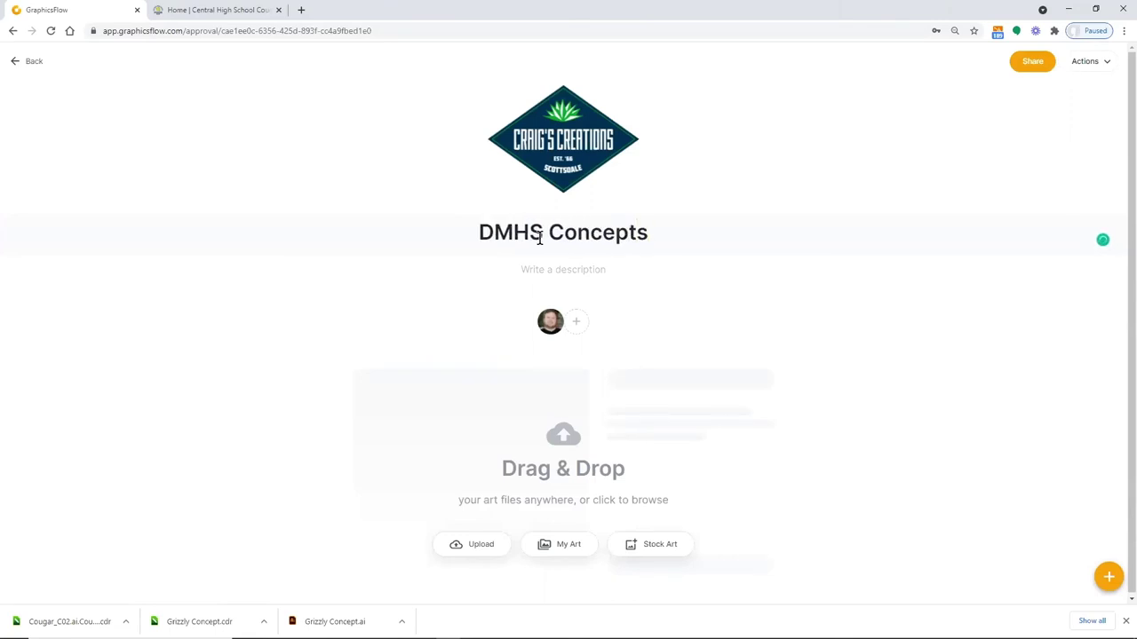
Invite a collaborator's e-mail with Can Approve rights and the message 'Just click on Approve to initiate production'
{"action": "left_click", "coordinate": [577, 324]}
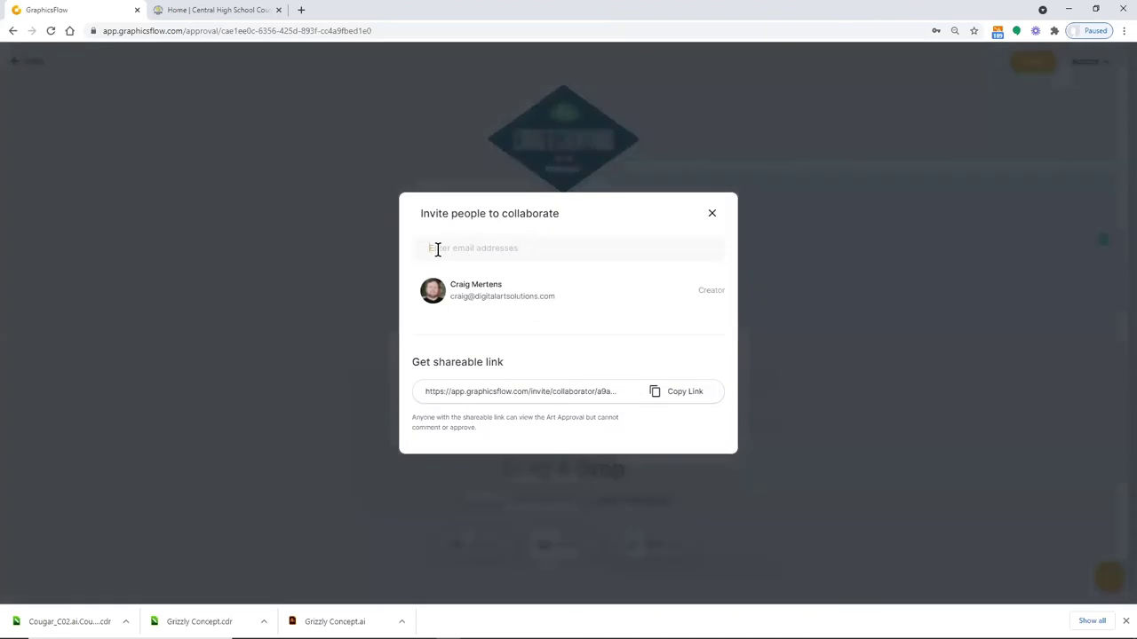
{"action": "left_click", "coordinate": [437, 254]}
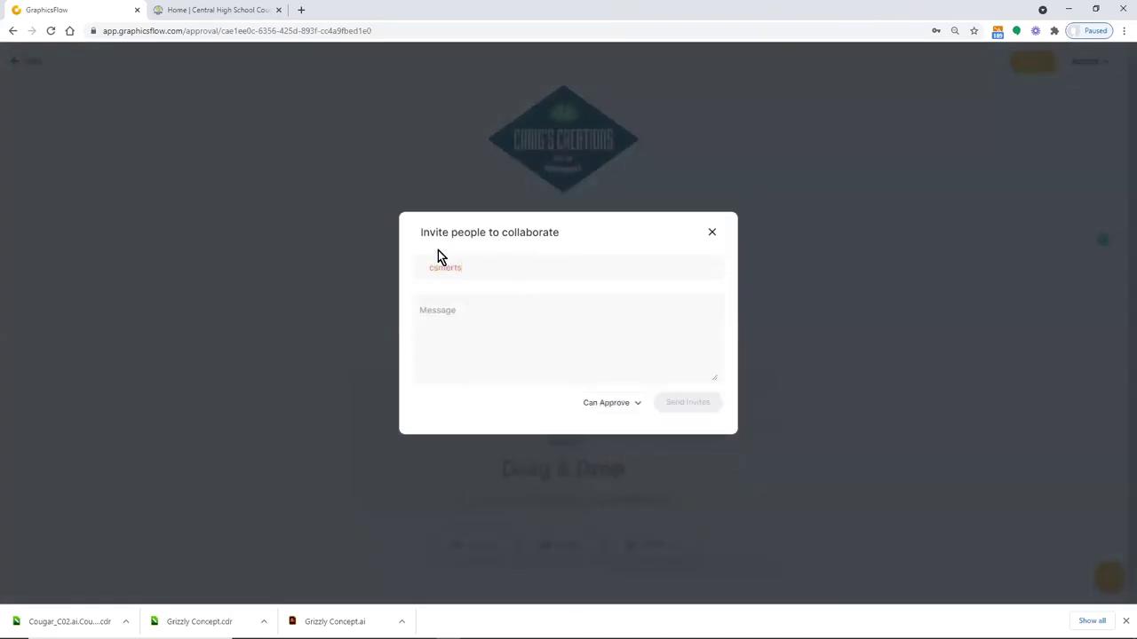
{"action": "left_click", "coordinate": [452, 315]}
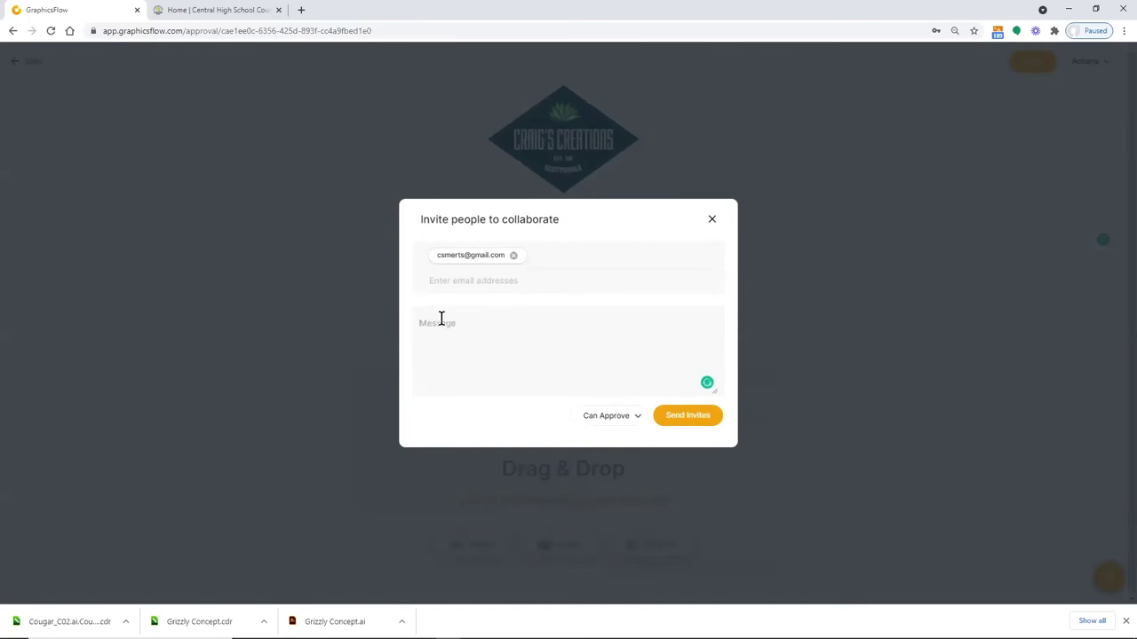
{"action": "type", "text": "L"}
{"action": "key", "text": "BackSpace"}
{"action": "key", "text": "BackSpace"}
{"action": "type", "text": "Just click on Approve to initiate production"}
{"action": "left_click", "coordinate": [689, 425]}
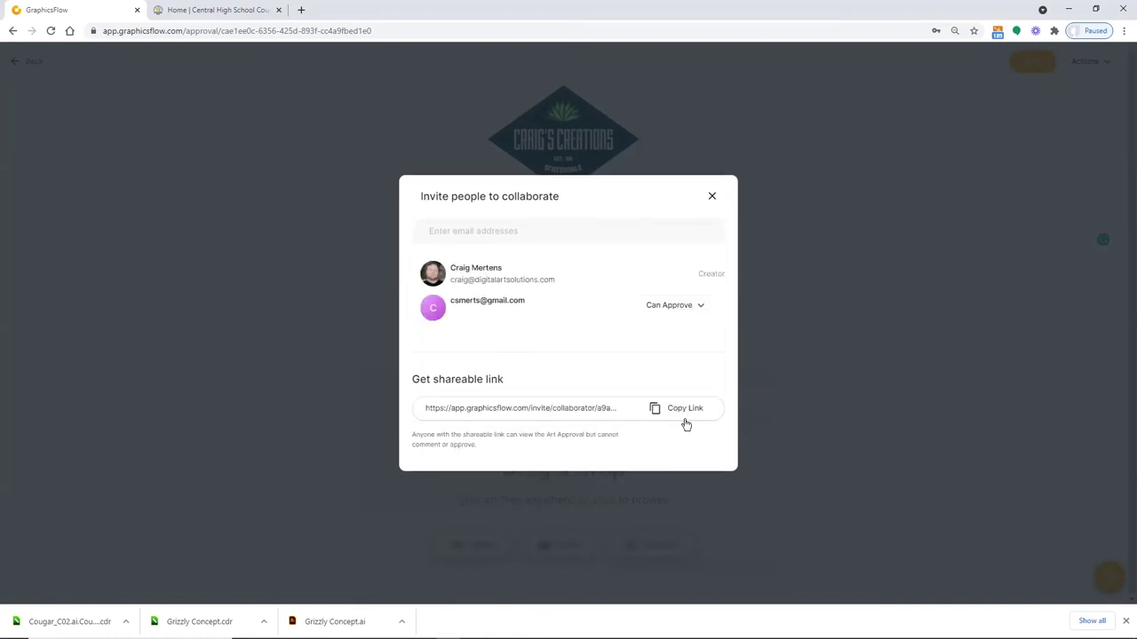
{"action": "left_click", "coordinate": [711, 195]}
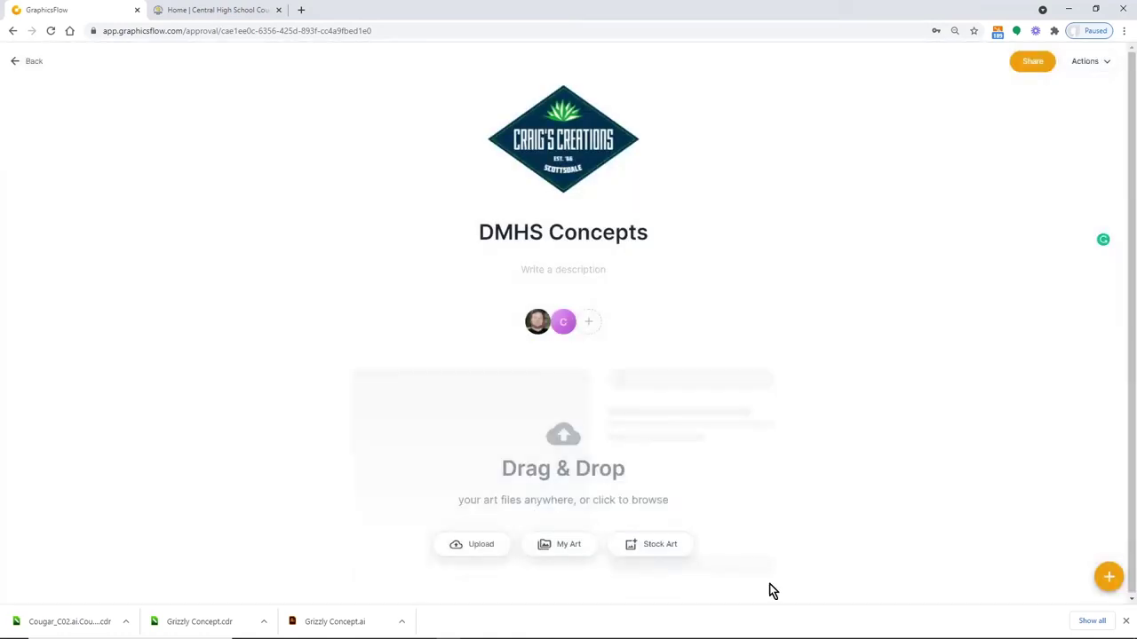
Add the DMHS Cougars logo and DMHS Cougars Concept PNGs from My Art, then review both cards
{"action": "left_click", "coordinate": [568, 556]}
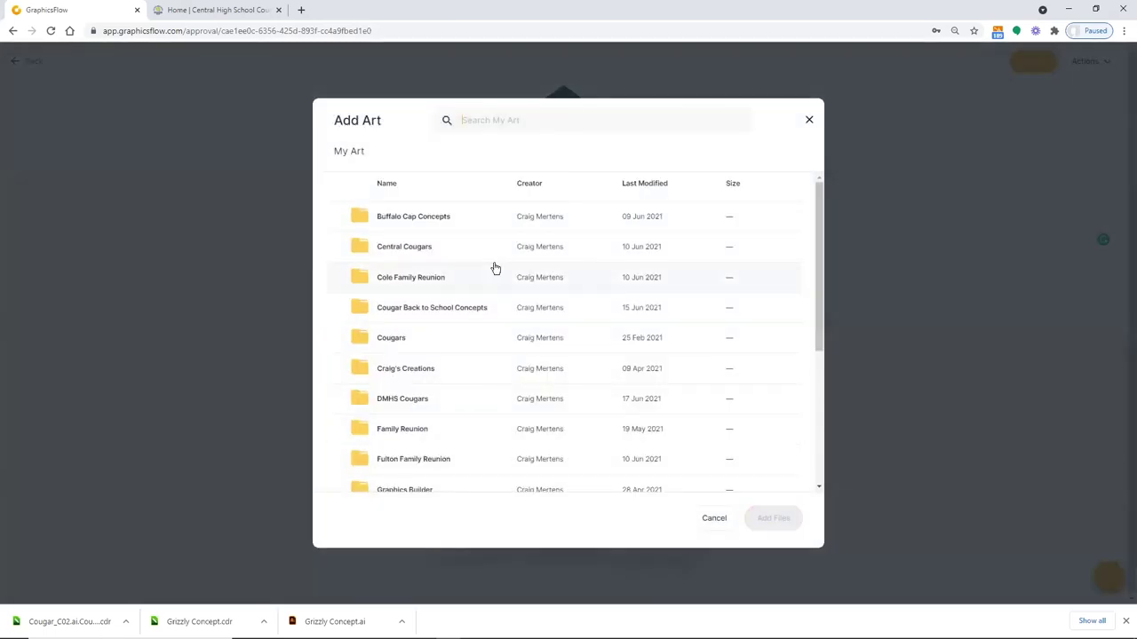
{"action": "scroll", "coordinate": [487, 408], "scroll_direction": "down", "scroll_amount": 1}
{"action": "scroll", "coordinate": [486, 408], "scroll_direction": "down", "scroll_amount": 1}
{"action": "left_click", "coordinate": [412, 290]}
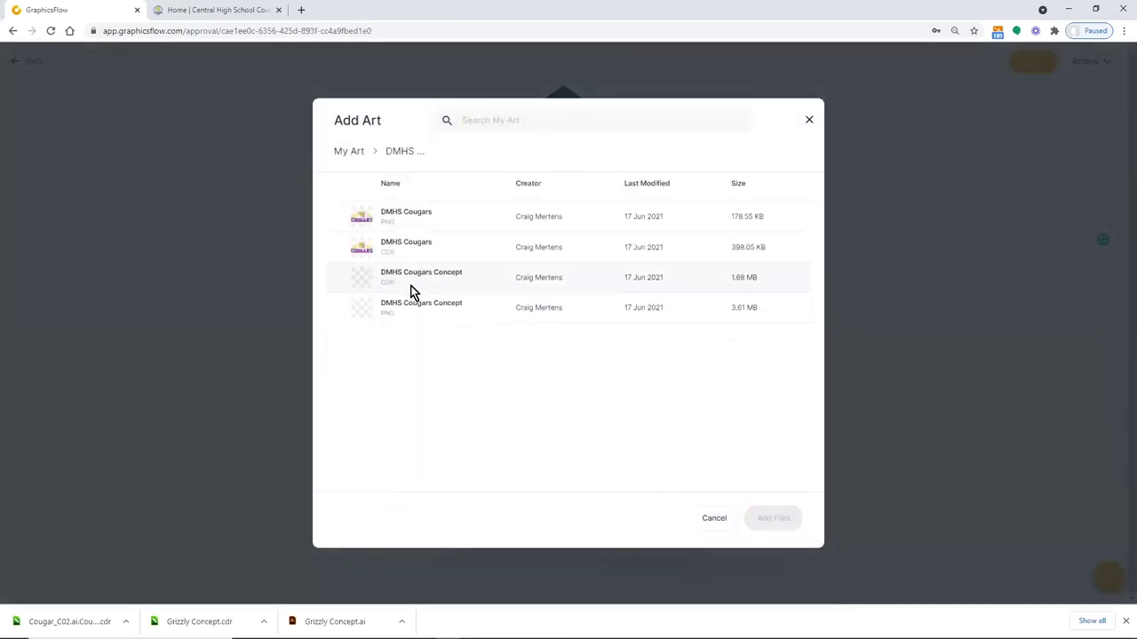
{"action": "left_click", "coordinate": [489, 297]}
{"action": "left_click", "coordinate": [403, 305]}
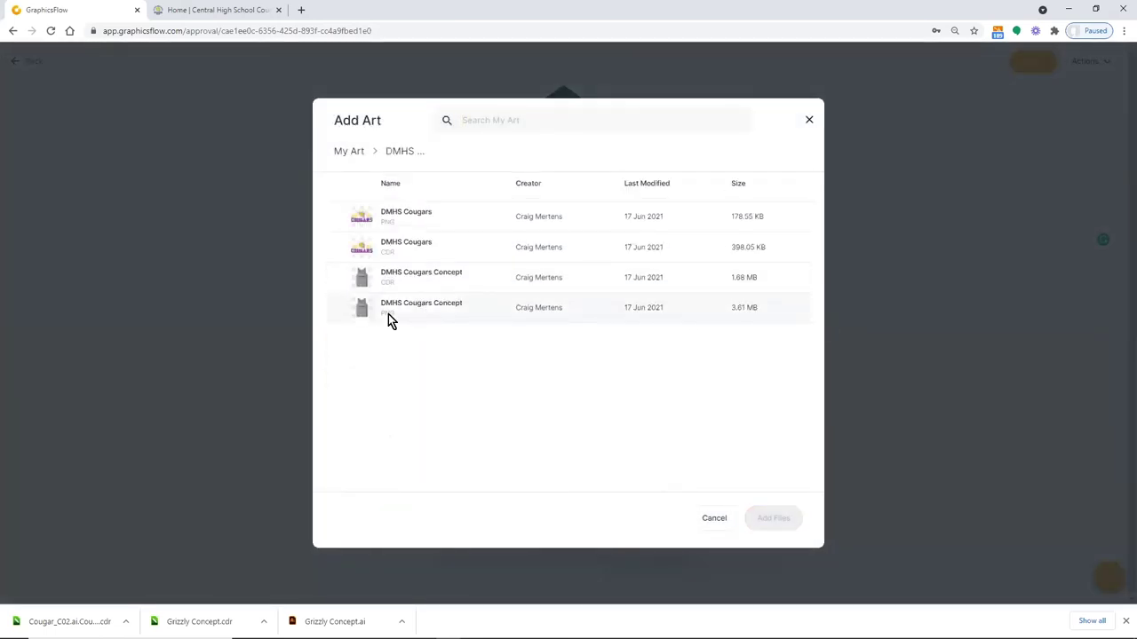
{"action": "left_click", "coordinate": [388, 318]}
{"action": "left_click", "coordinate": [408, 225]}
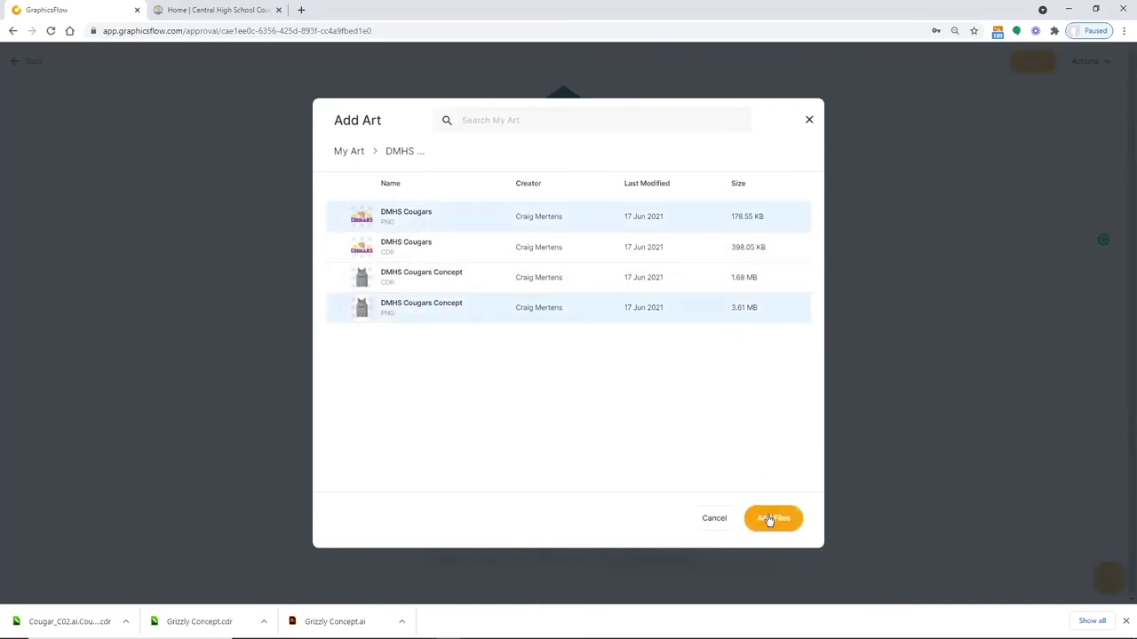
{"action": "left_click", "coordinate": [769, 517]}
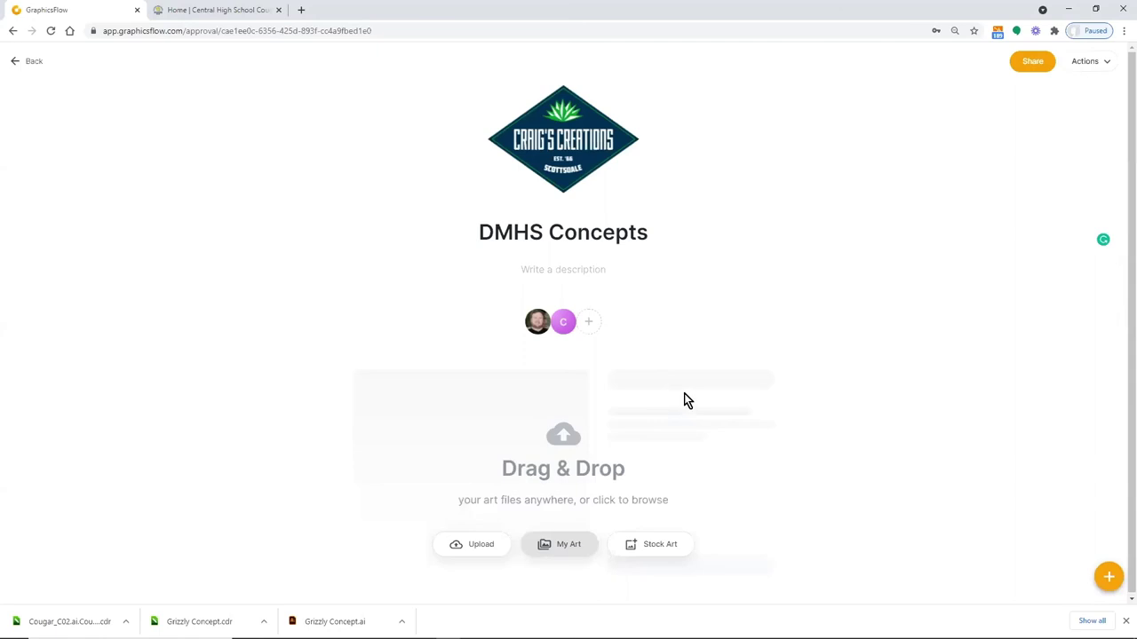
{"action": "scroll", "coordinate": [685, 390], "scroll_direction": "down", "scroll_amount": 3}
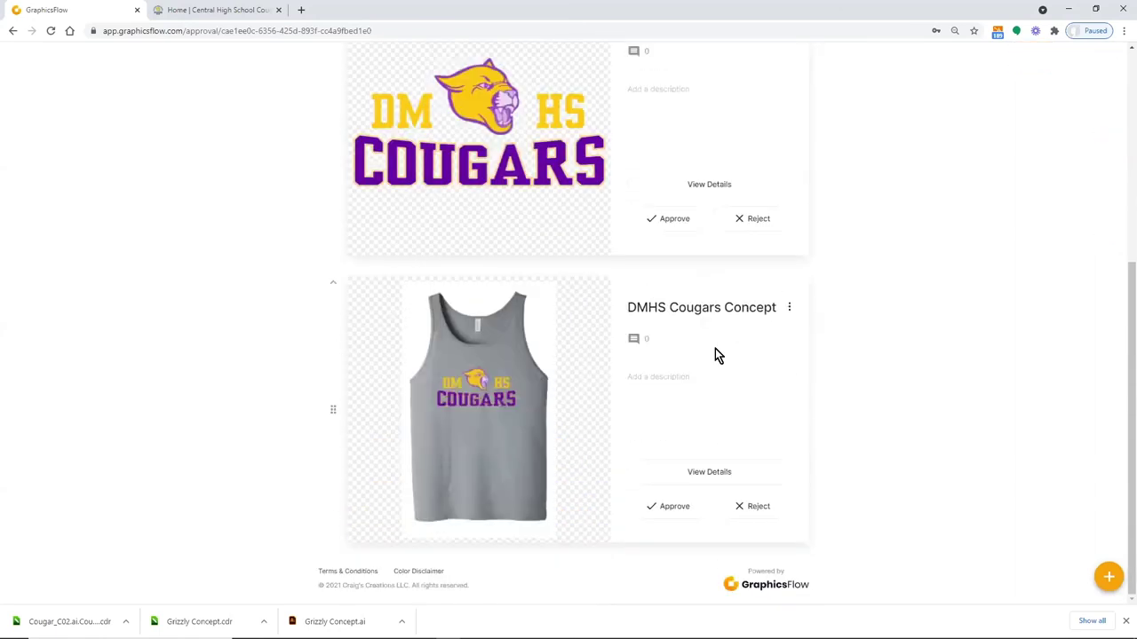
{"action": "scroll", "coordinate": [717, 355], "scroll_direction": "up", "scroll_amount": 3}
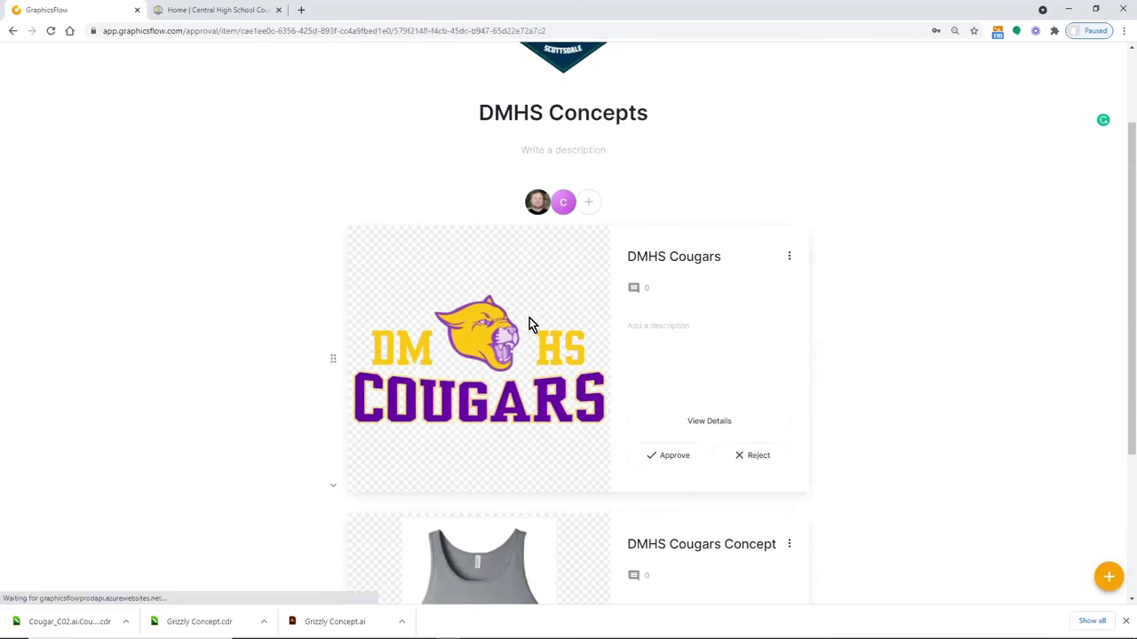
Give the DMHS Cougars logo item a mid-grey background colour
{"action": "left_click", "coordinate": [529, 321]}
{"action": "left_click", "coordinate": [1121, 141]}
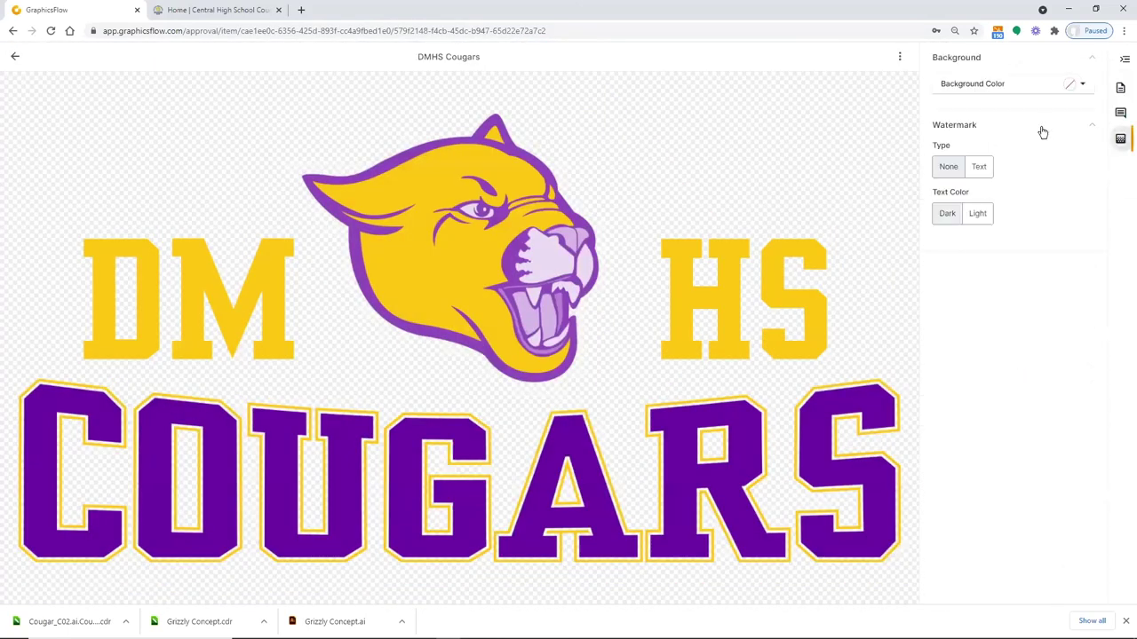
{"action": "left_click", "coordinate": [1079, 85]}
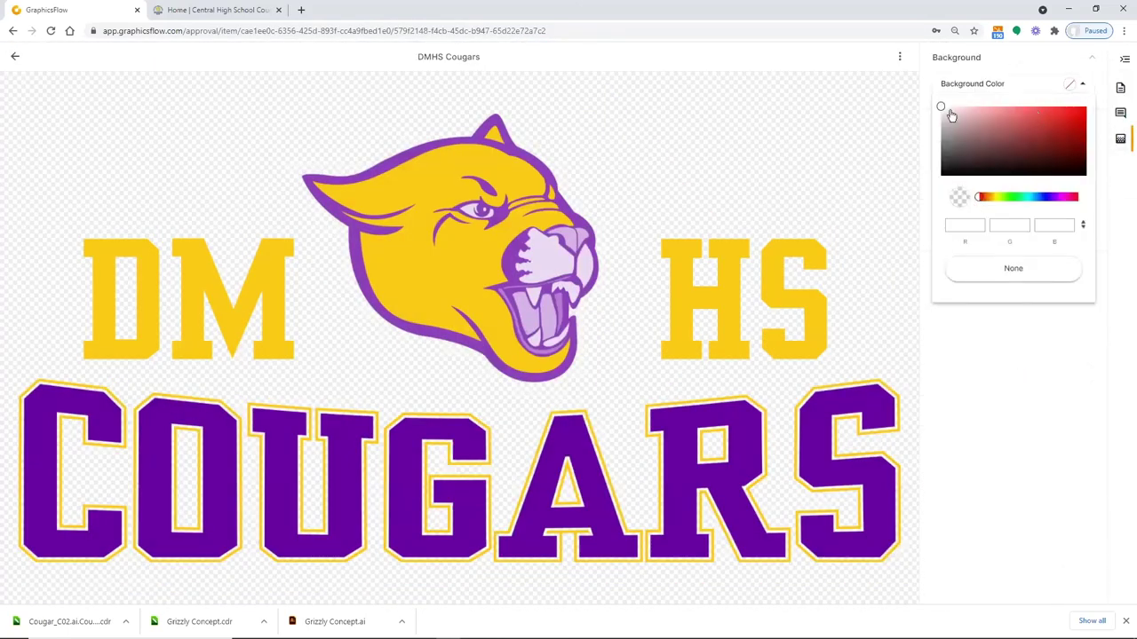
{"action": "left_click_drag", "start_coordinate": [939, 107], "coordinate": [941, 158]}
{"action": "left_click", "coordinate": [995, 444]}
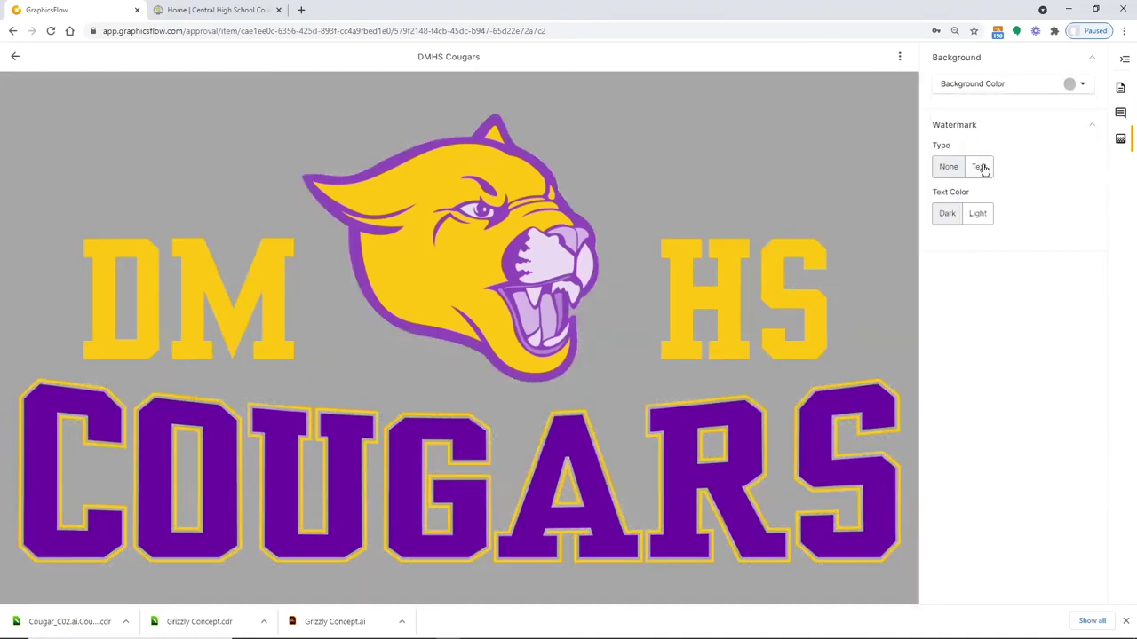
Set the watermark to a text copyright watermark with Light text colour
{"action": "left_click", "coordinate": [980, 167]}
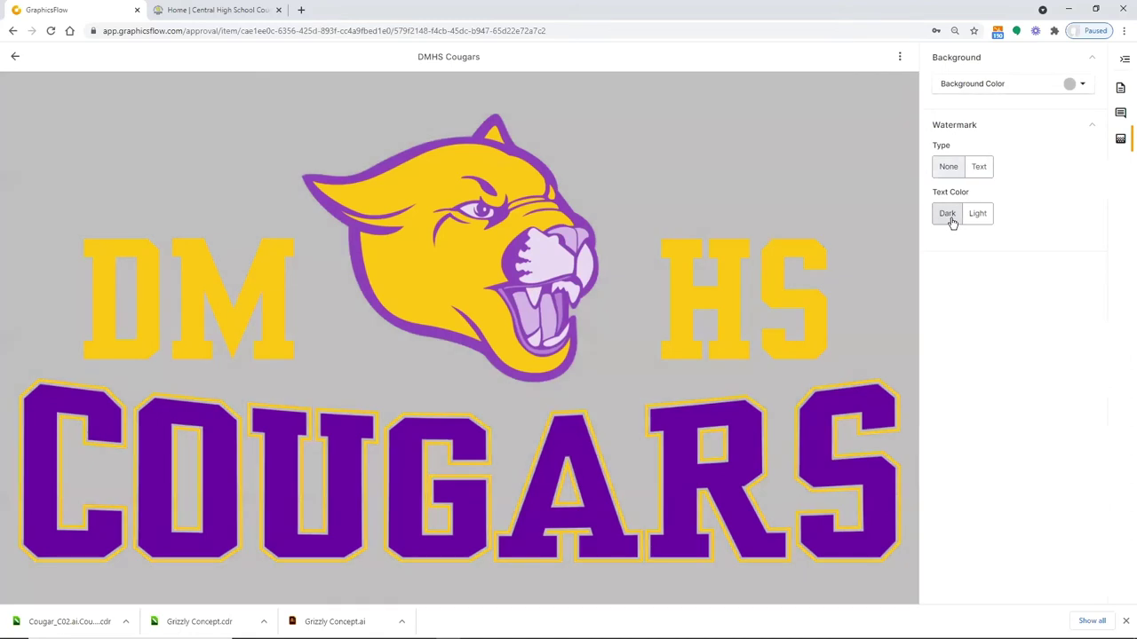
{"action": "left_click", "coordinate": [949, 219]}
{"action": "left_click", "coordinate": [982, 214]}
{"action": "left_click", "coordinate": [980, 168]}
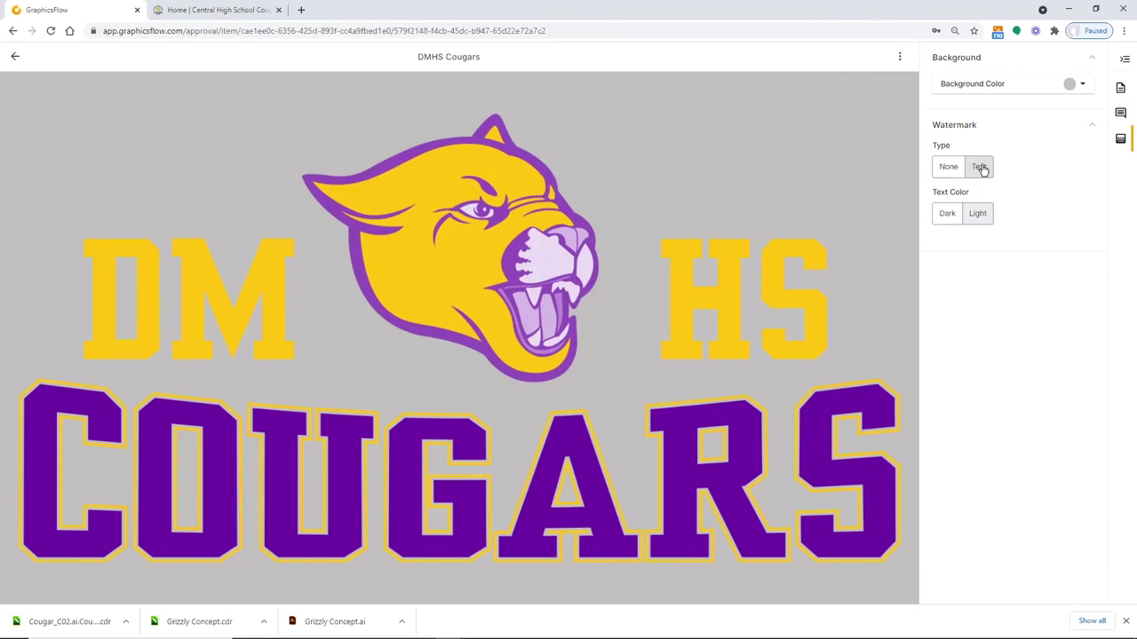
{"action": "left_click", "coordinate": [946, 217]}
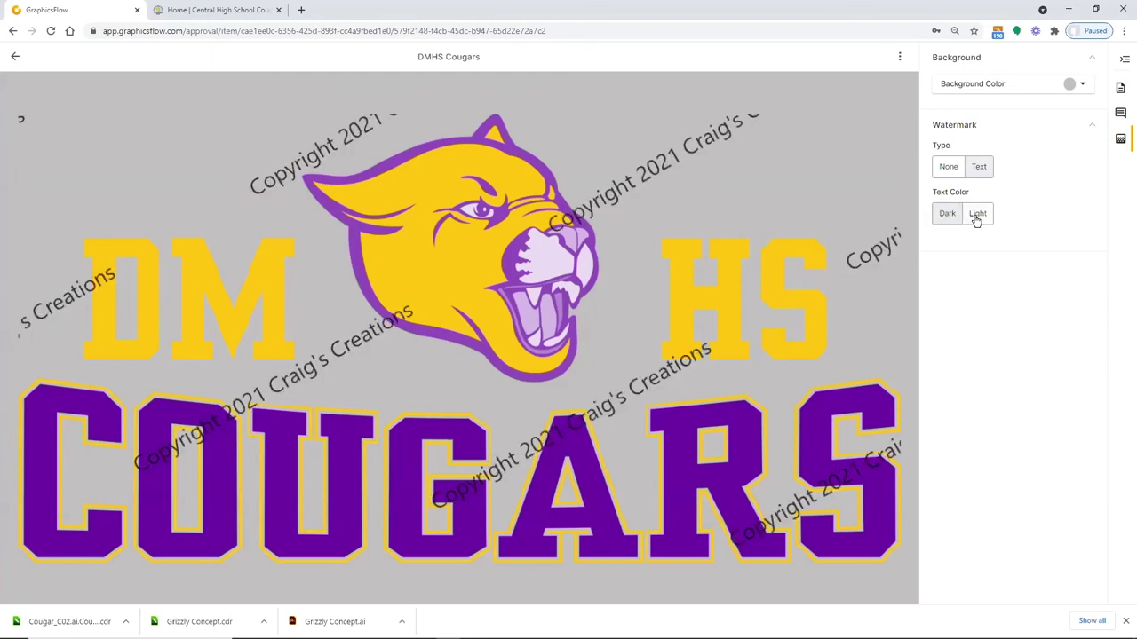
{"action": "left_click", "coordinate": [977, 216]}
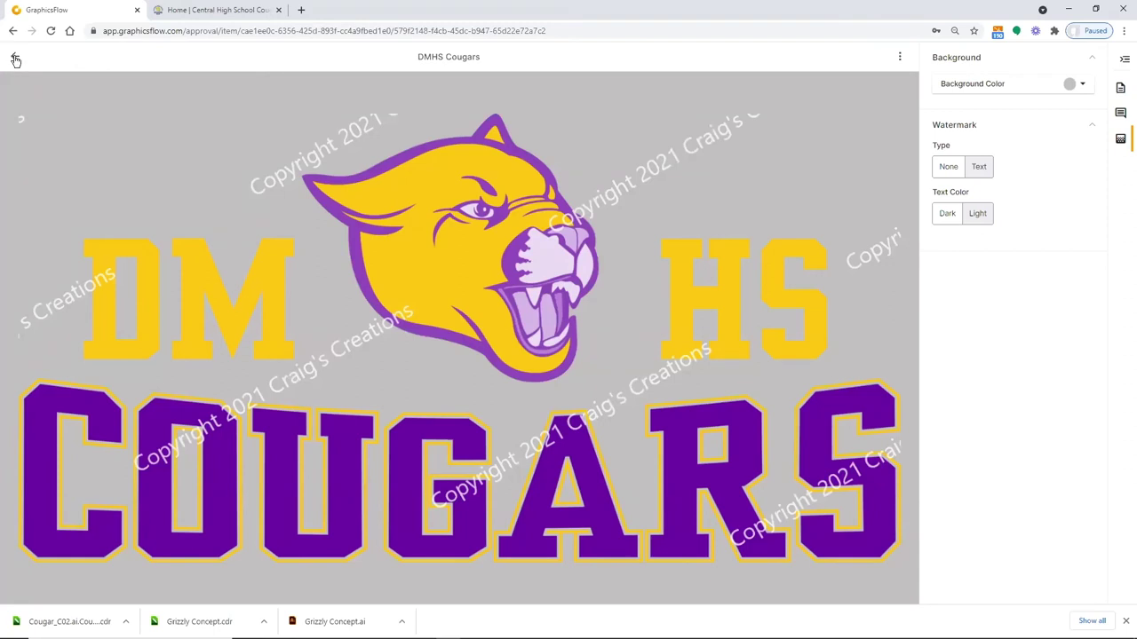
Look over the tank-top concept, return to the DMHS Concepts list, and minimise Chrome
{"action": "left_click", "coordinate": [15, 59]}
{"action": "scroll", "coordinate": [584, 381], "scroll_direction": "down", "scroll_amount": 5}
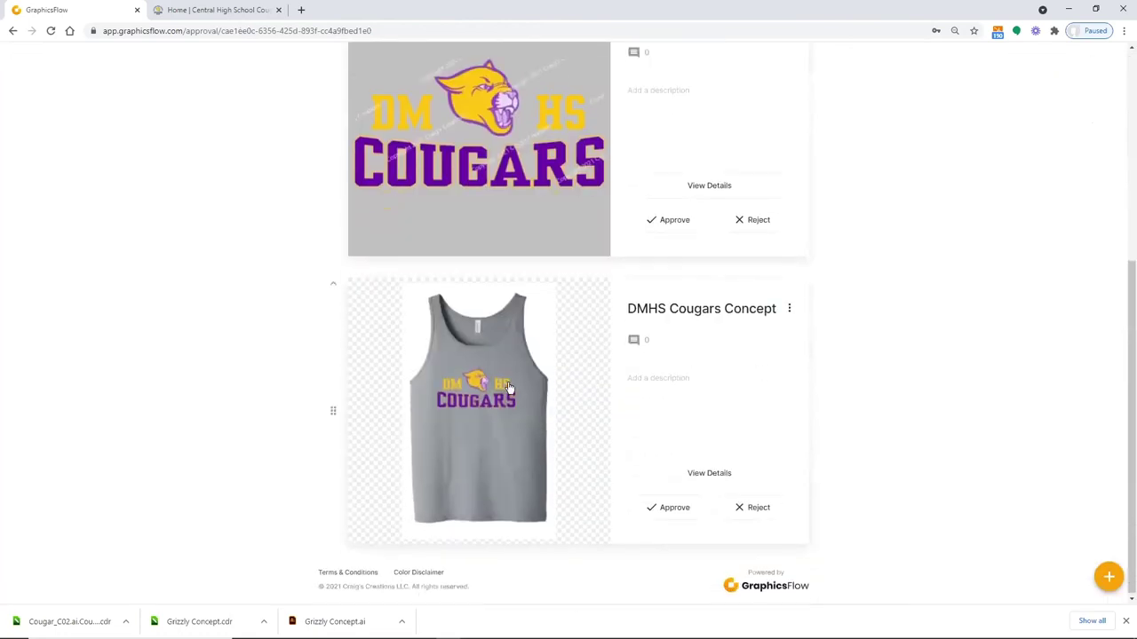
{"action": "left_click", "coordinate": [504, 388]}
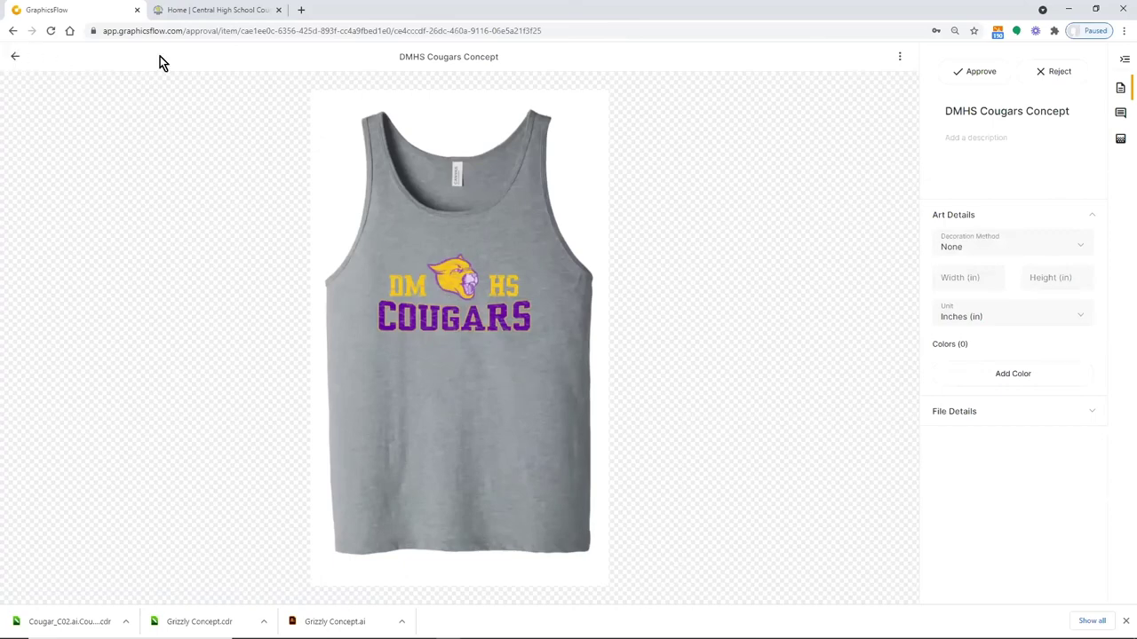
{"action": "key", "text": "alt+Left"}
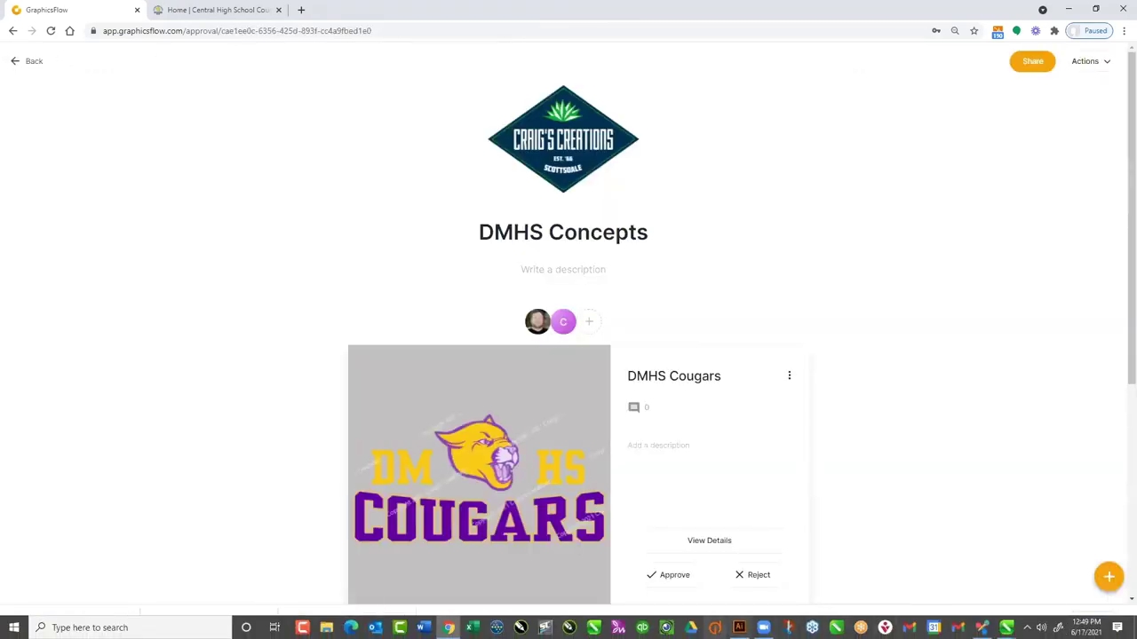
{"action": "left_click", "coordinate": [449, 628]}
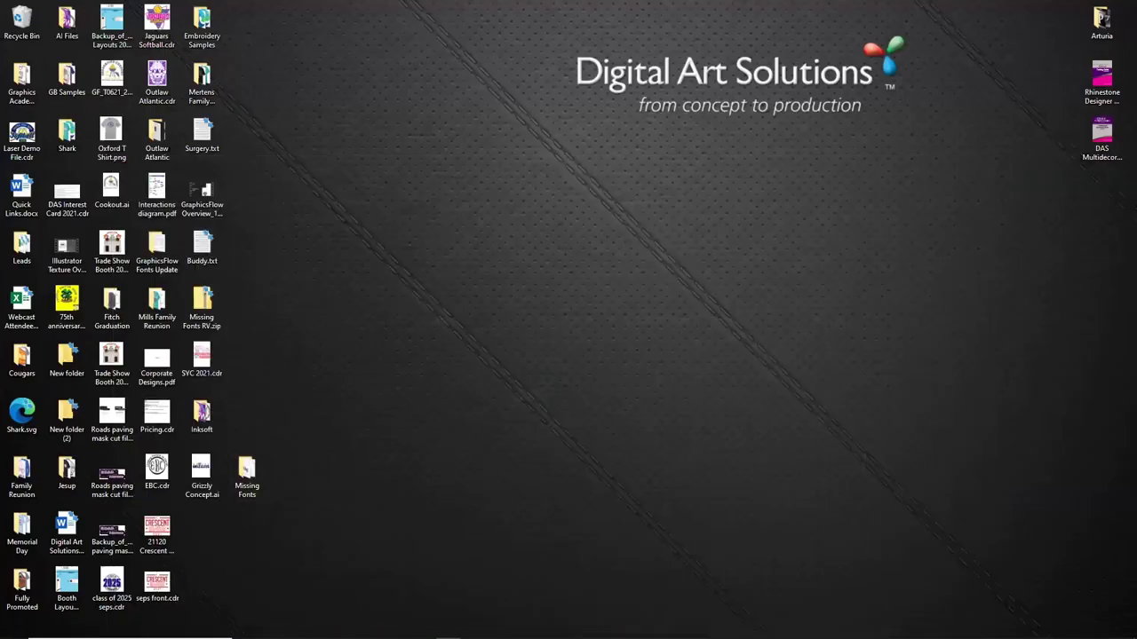
Launch Gmail and choose Sign in for the signed-out personal account
{"action": "mouse_move", "coordinate": [449, 636]}
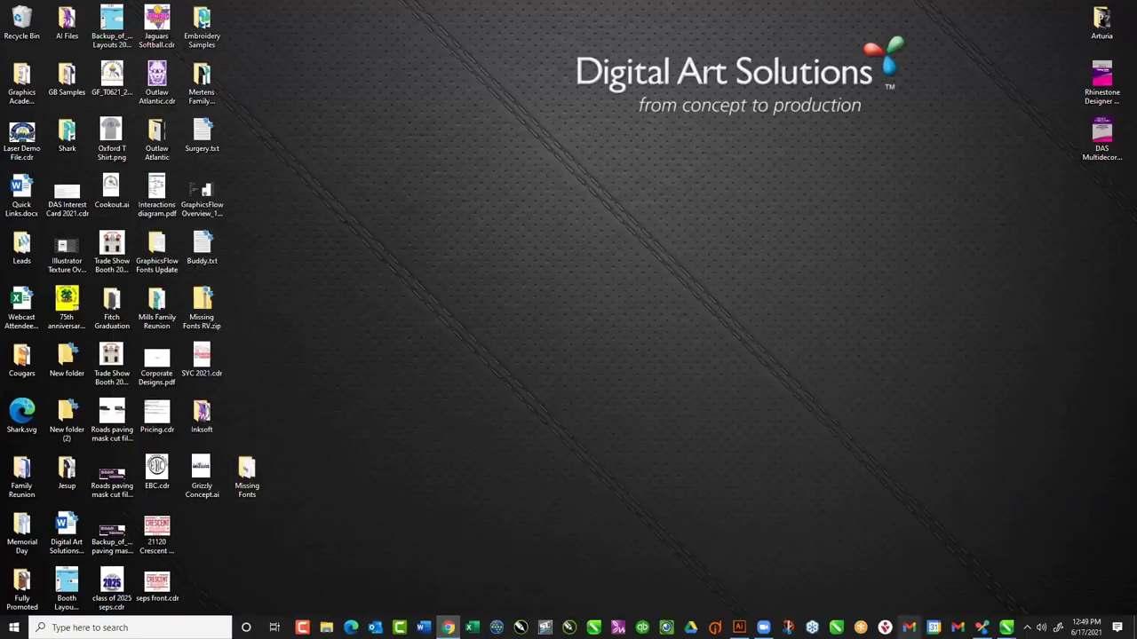
{"action": "left_click", "coordinate": [908, 628]}
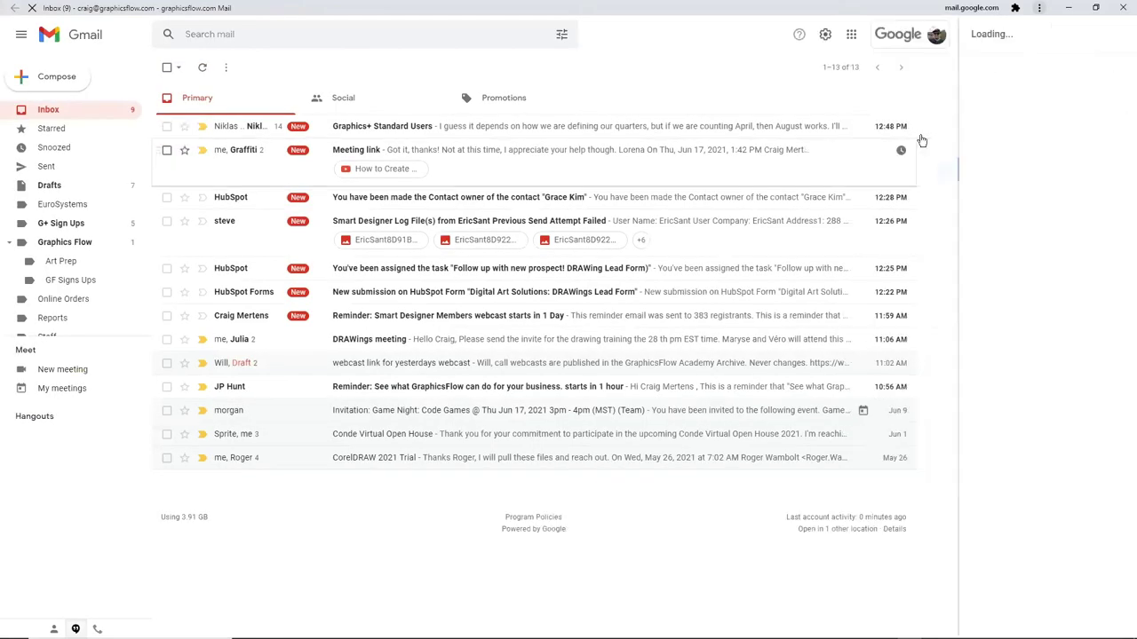
{"action": "left_click", "coordinate": [936, 35]}
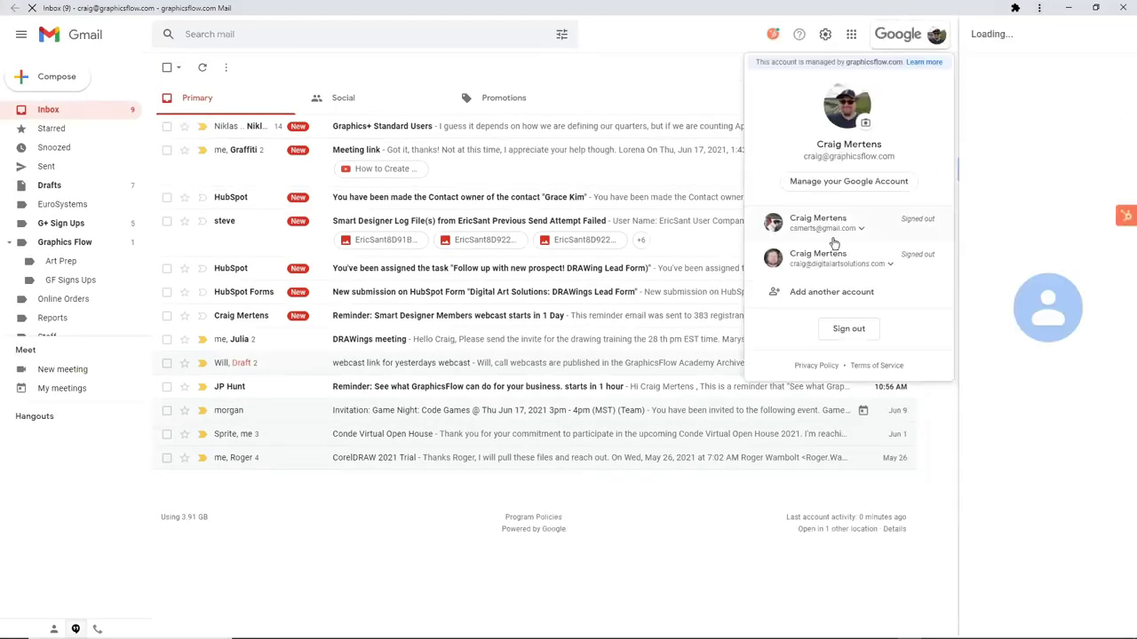
{"action": "left_click", "coordinate": [824, 227]}
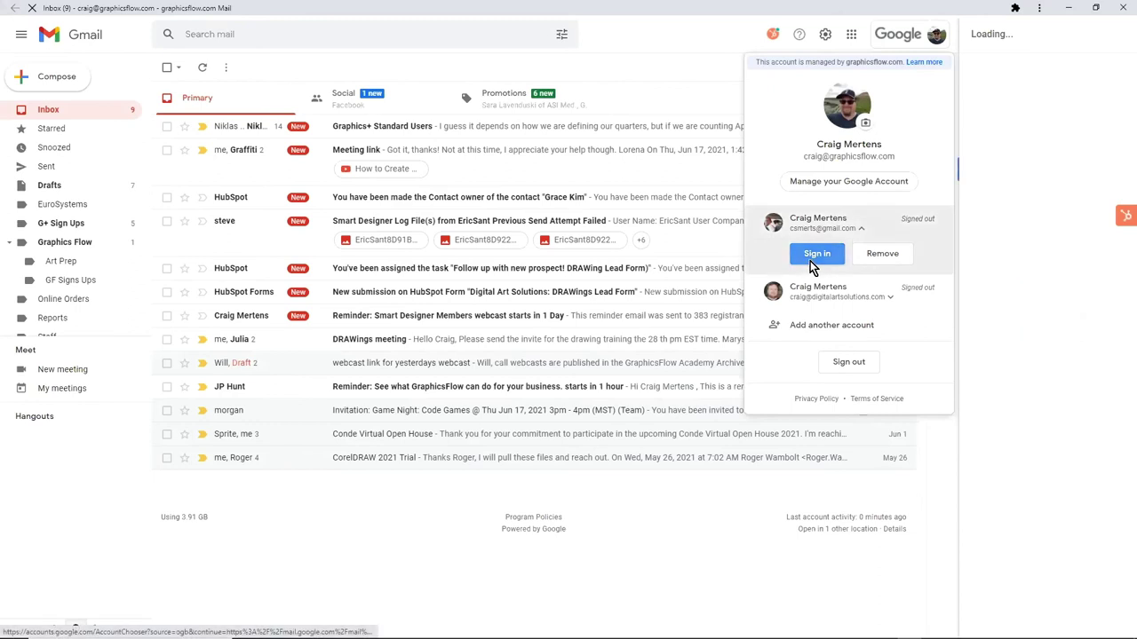
{"action": "left_click", "coordinate": [815, 255]}
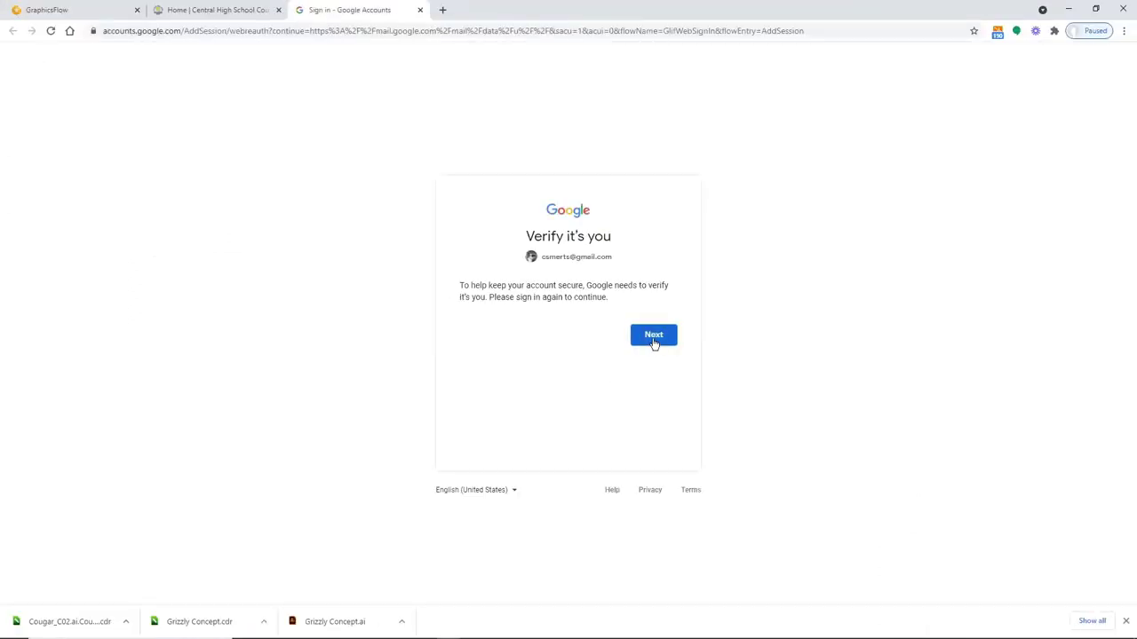
Continue past Verify it's you and submit the account password
{"action": "left_click", "coordinate": [654, 338]}
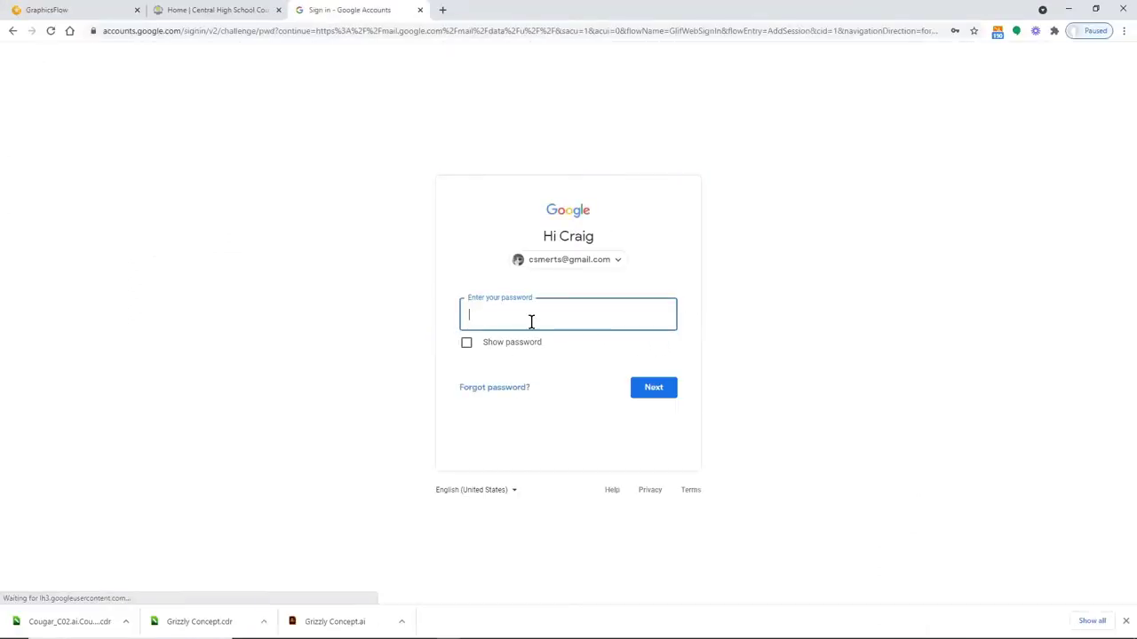
{"action": "left_click", "coordinate": [507, 315]}
{"action": "type", "text": "•••••"}
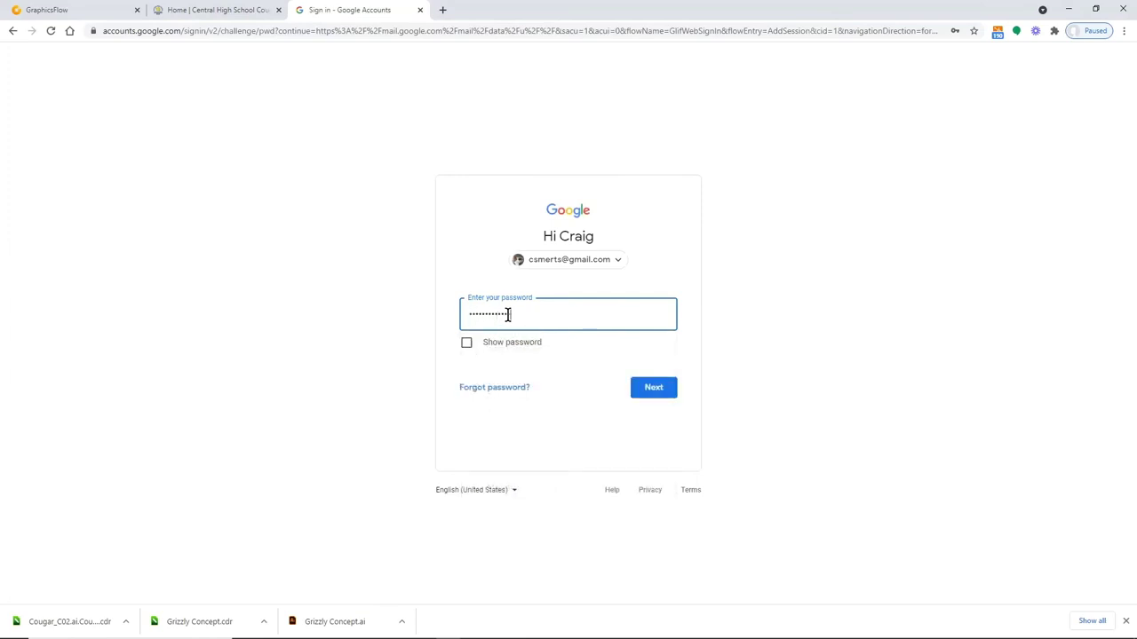
{"action": "type", "text": "•••••"}
{"action": "key", "text": "ctrl+a"}
{"action": "key", "text": "BackSpace"}
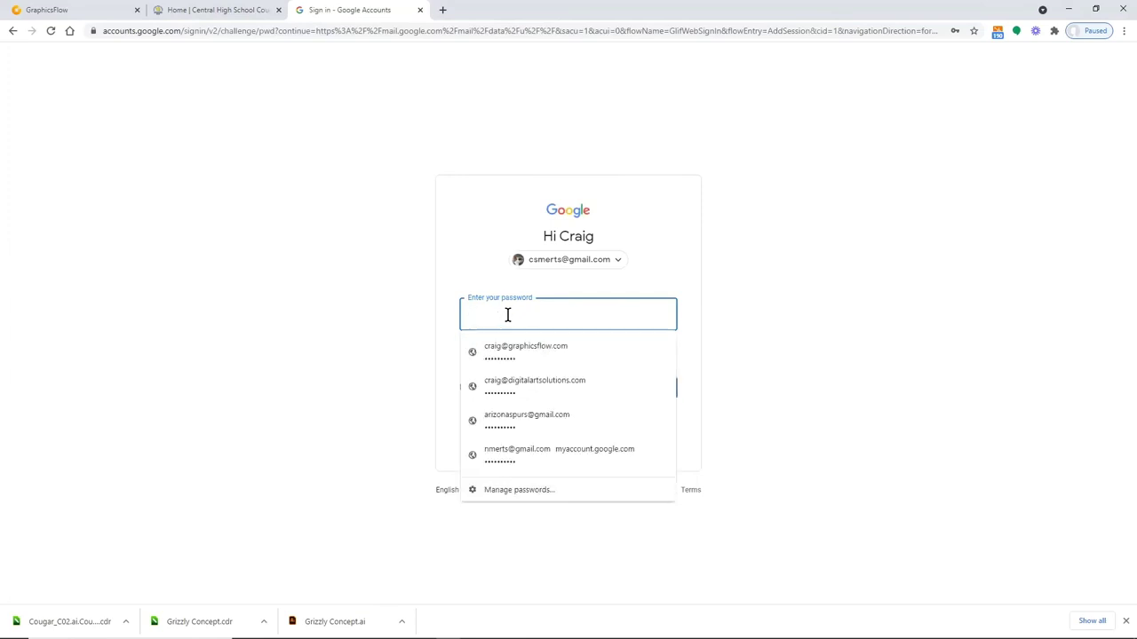
{"action": "type", "text": "•"}
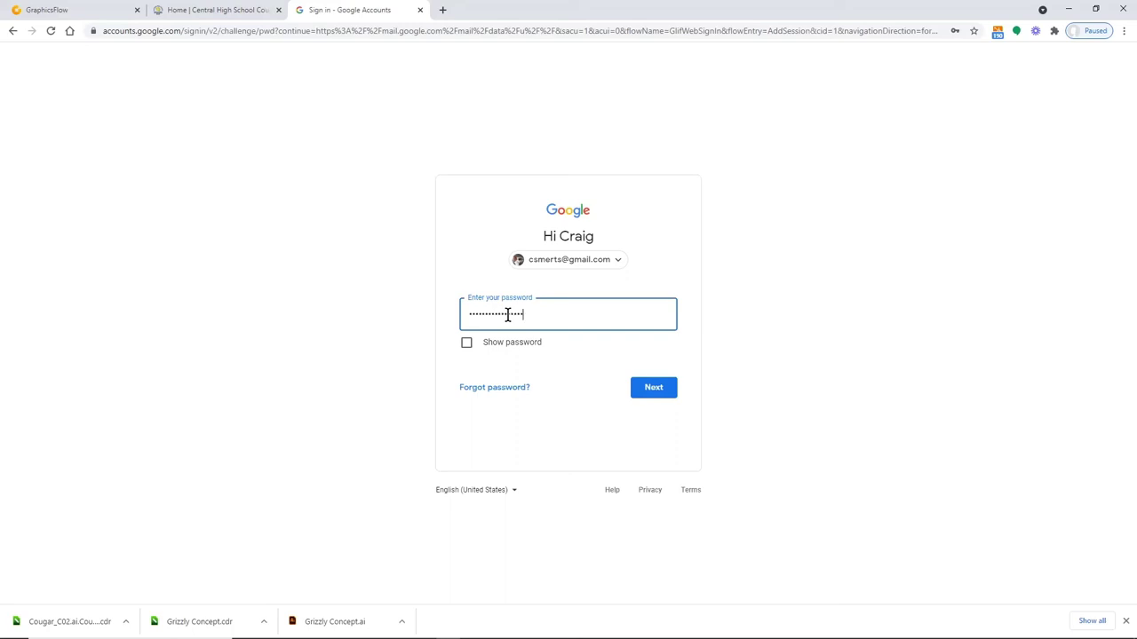
{"action": "left_click", "coordinate": [657, 396]}
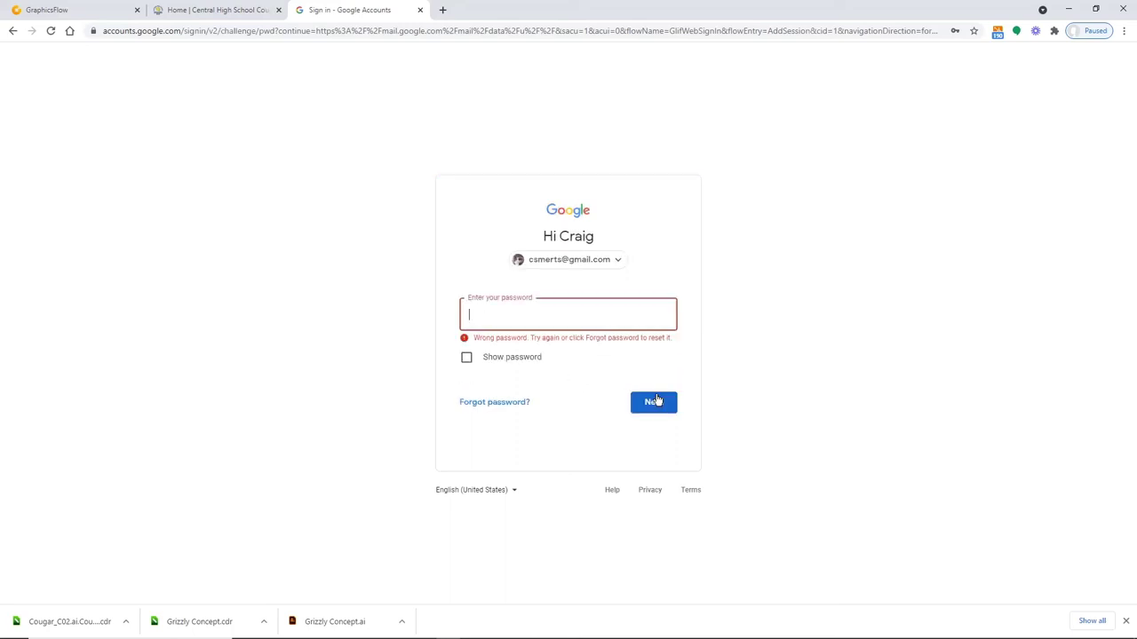
Re-enter the password after the Wrong password error until the inbox loads
{"action": "left_click", "coordinate": [502, 318]}
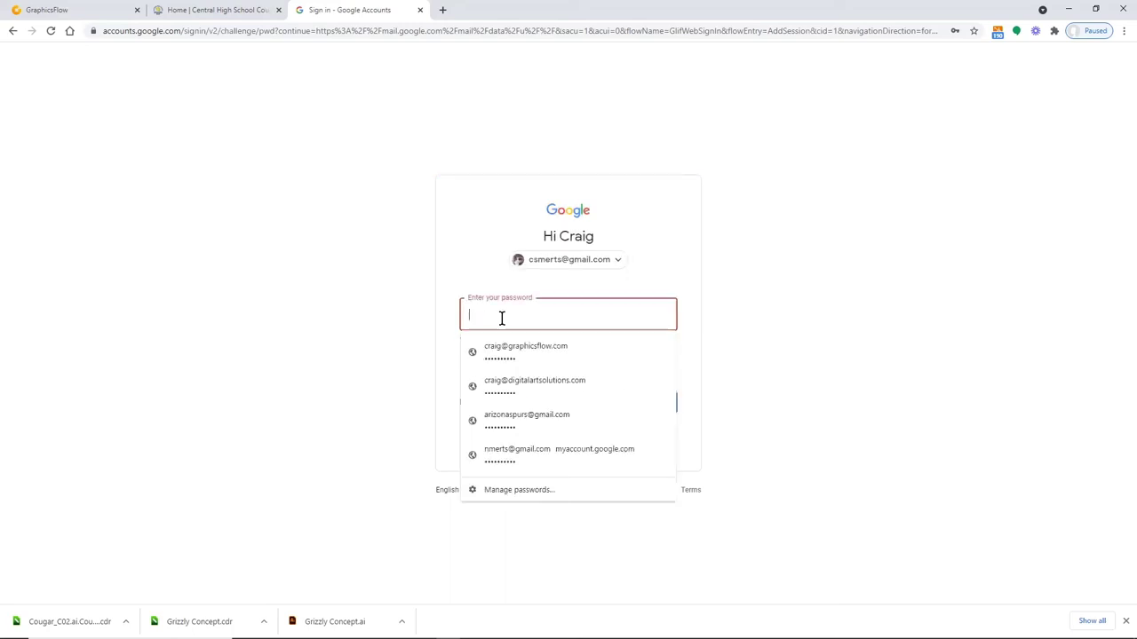
{"action": "key", "text": "Escape"}
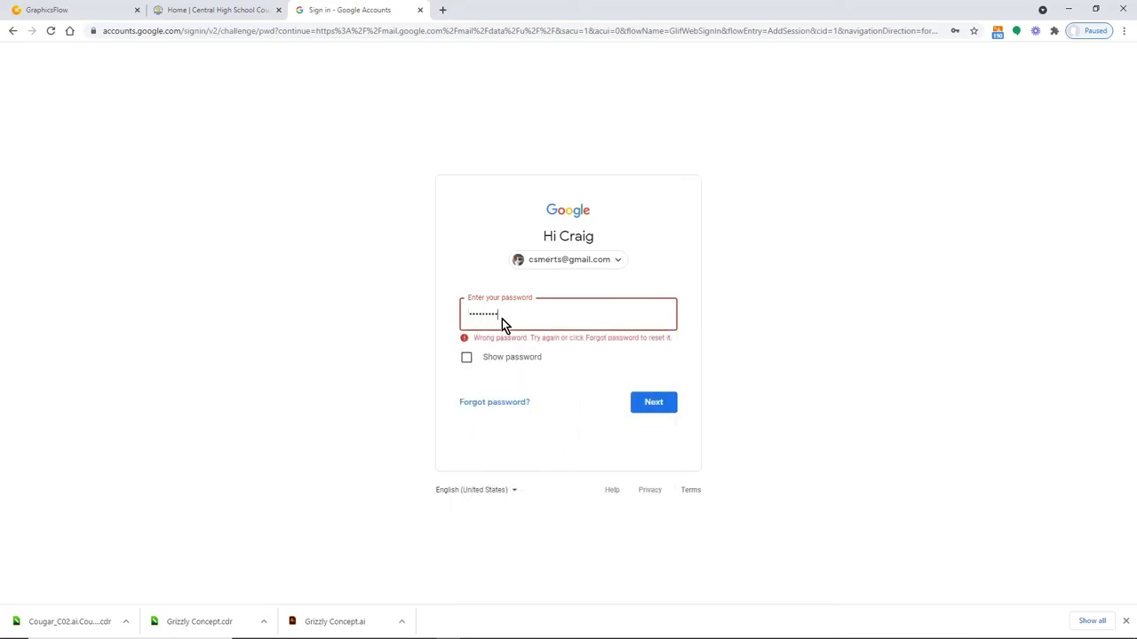
{"action": "key", "text": "Return"}
{"action": "left_click", "coordinate": [507, 311]}
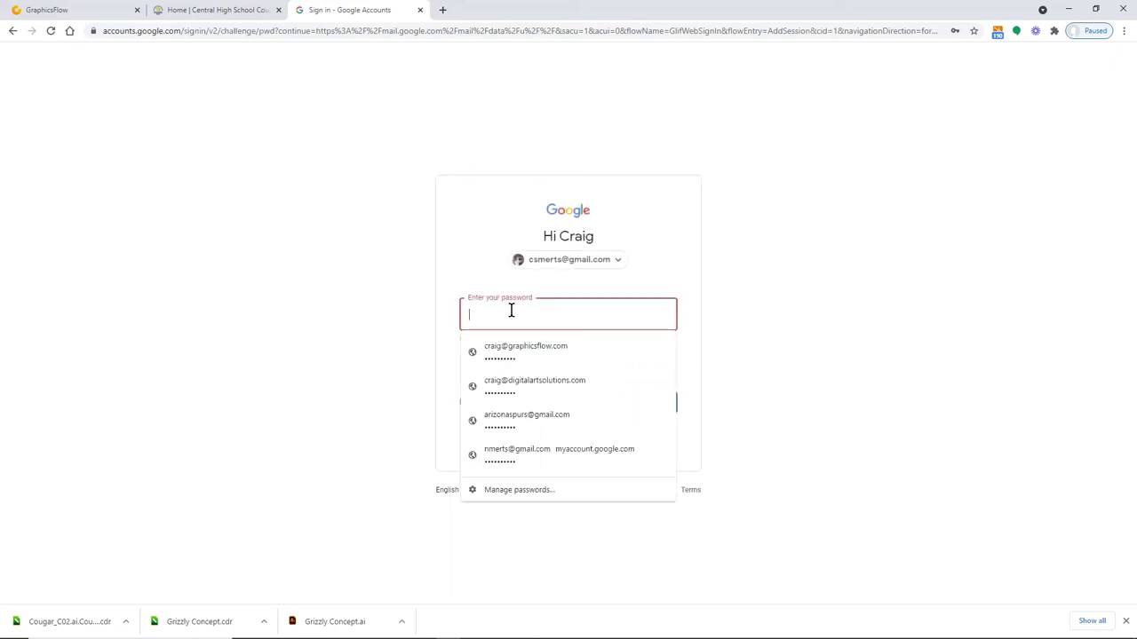
{"action": "type", "text": "•"}
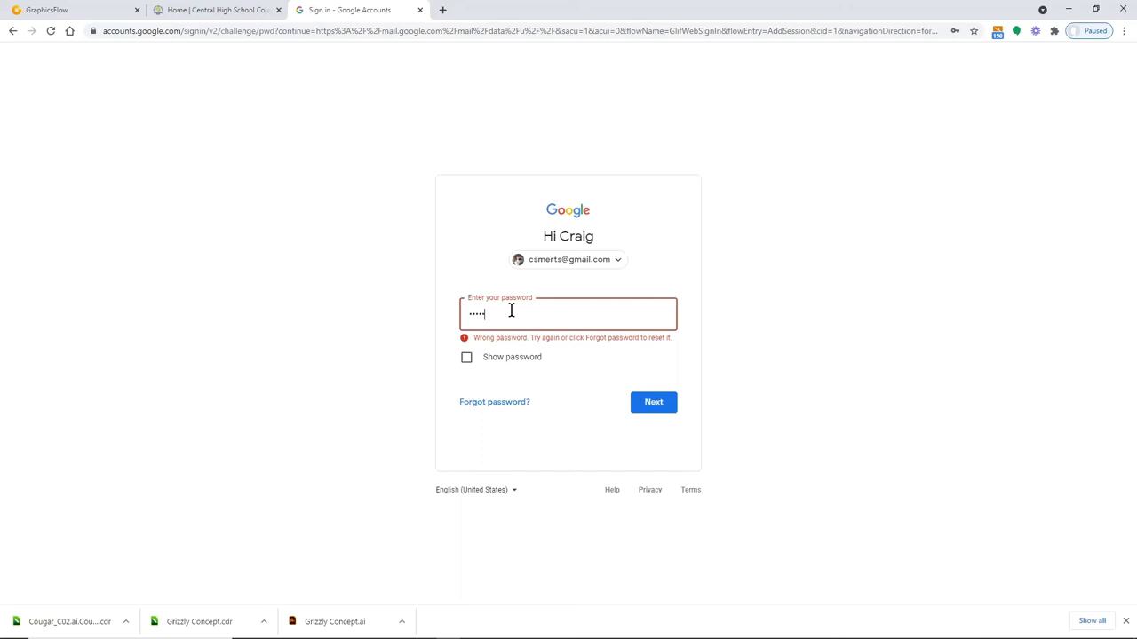
{"action": "left_click", "coordinate": [647, 400]}
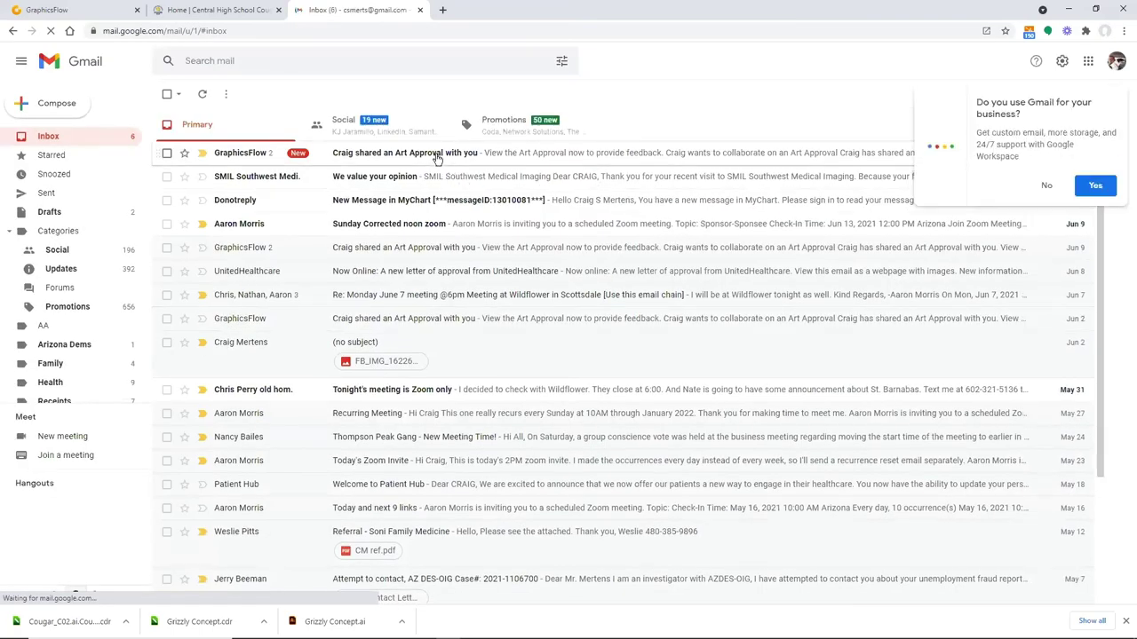
Copy the Johnson Family Reunion approval link from the Art Approval email and open a new browser window
{"action": "left_click", "coordinate": [436, 157]}
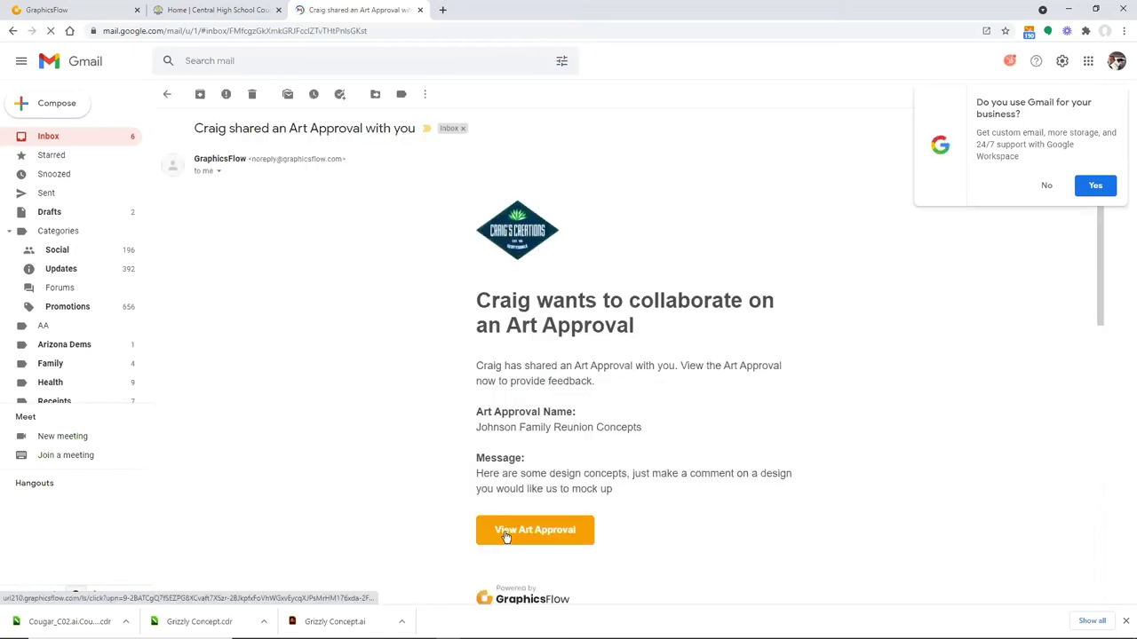
{"action": "right_click", "coordinate": [506, 537]}
{"action": "left_click", "coordinate": [543, 507]}
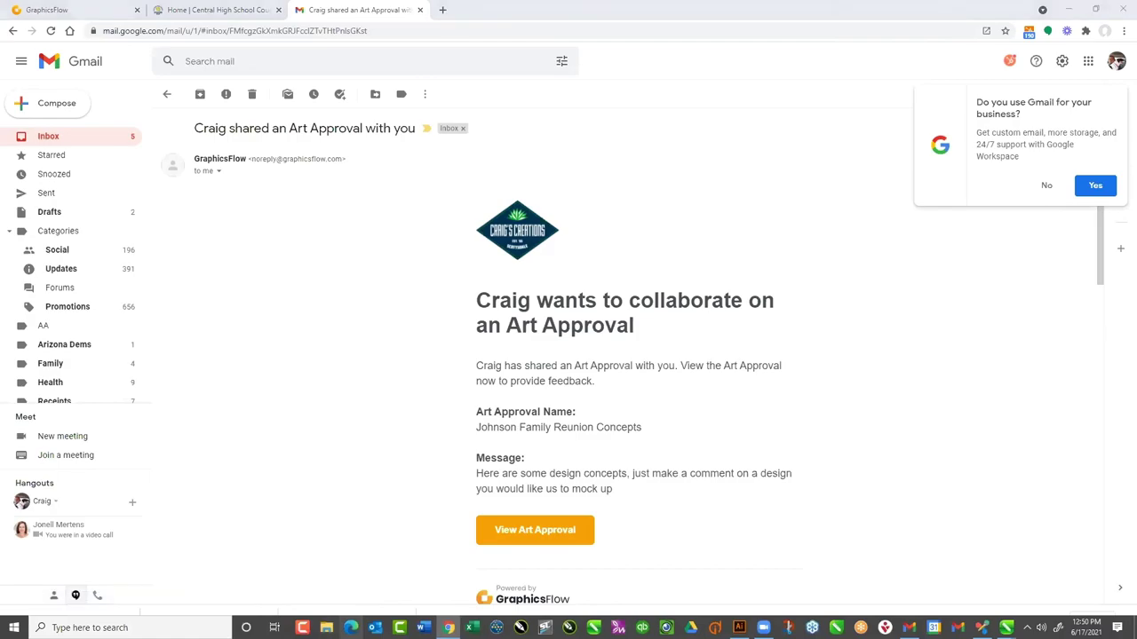
{"action": "key", "text": "ctrl+n"}
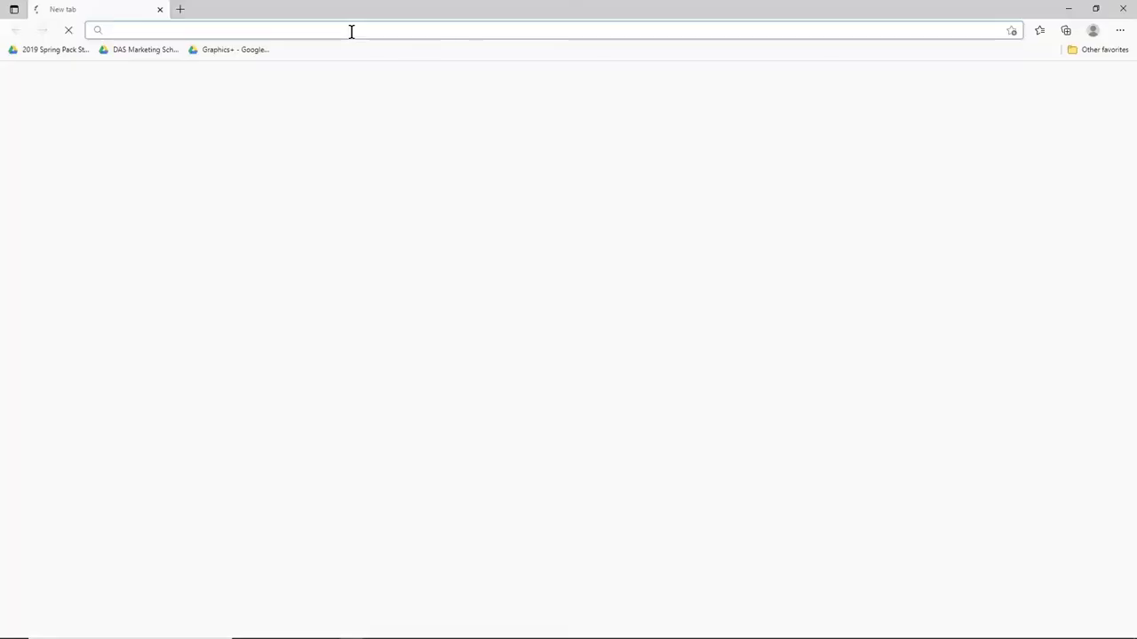
Load the pasted Johnson Family Reunion Concepts approval link in Edge, then minimize it back to Gmail
{"action": "left_click", "coordinate": [351, 32]}
{"action": "key", "text": "ctrl+v"}
{"action": "key", "text": "Return"}
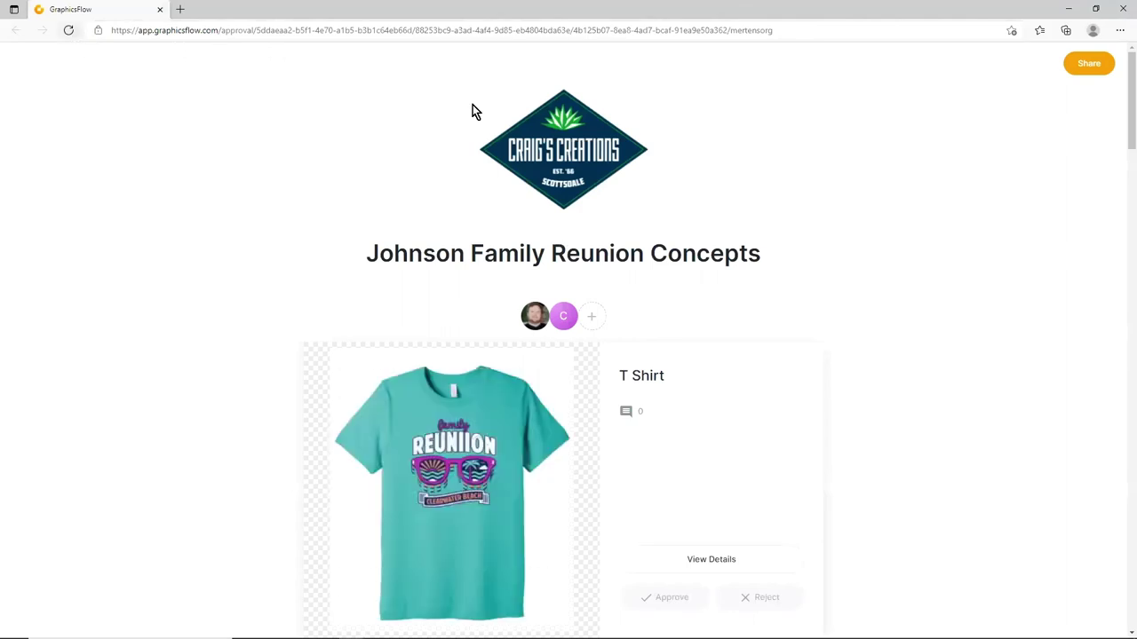
{"action": "left_click", "coordinate": [1068, 8]}
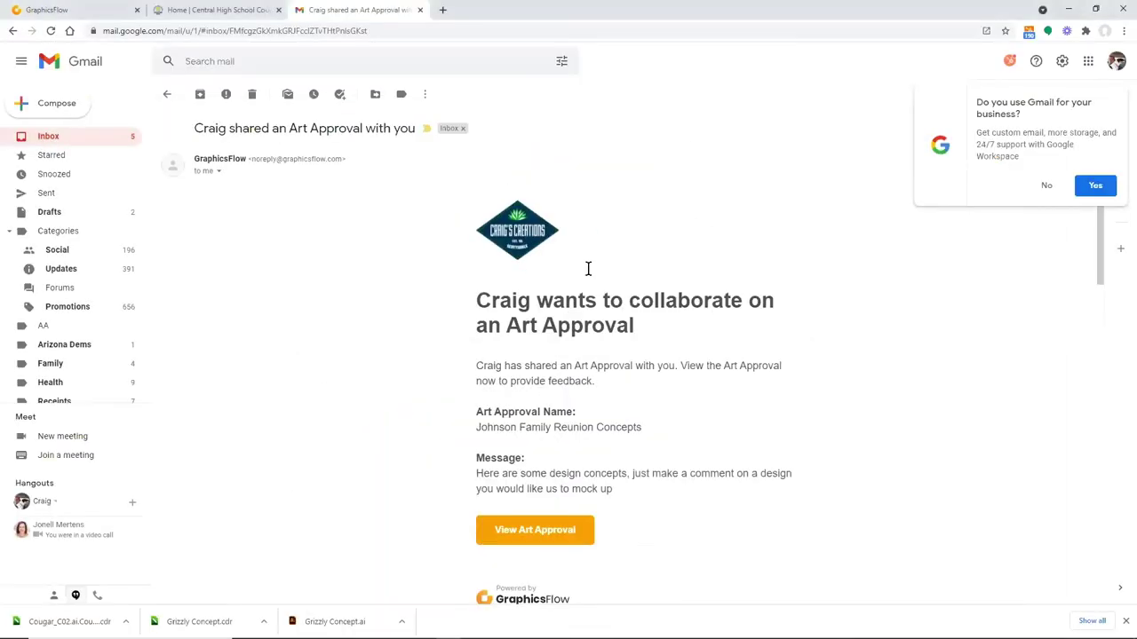
Return to the Gmail inbox and look through the Promotions, Social and Primary tabs
{"action": "left_click", "coordinate": [168, 96]}
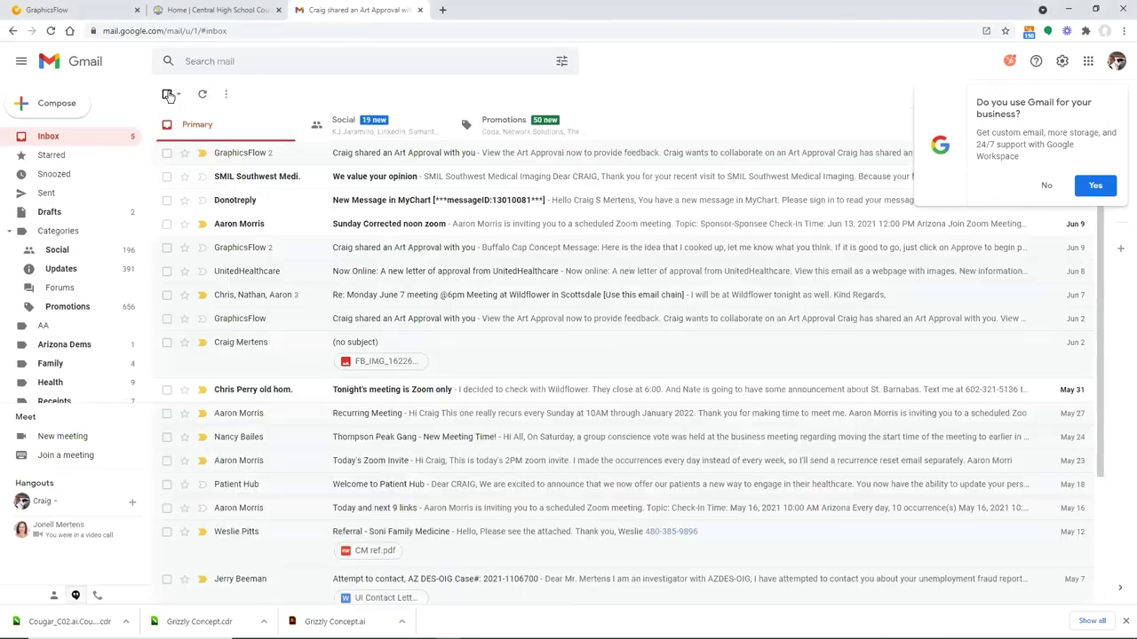
{"action": "left_click", "coordinate": [517, 127]}
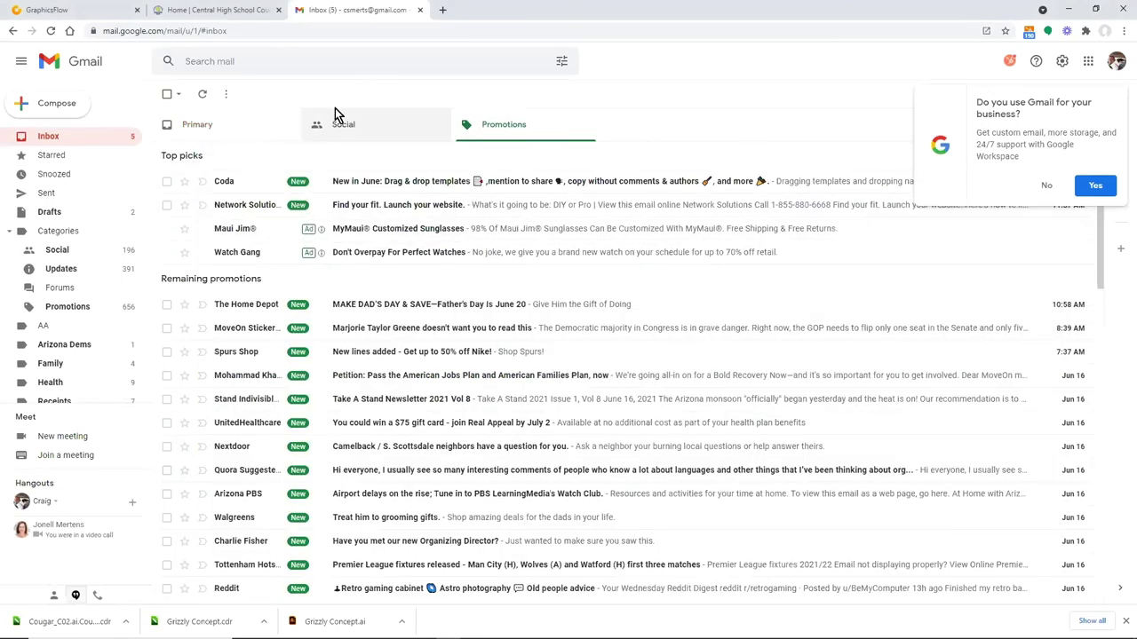
{"action": "left_click", "coordinate": [351, 127]}
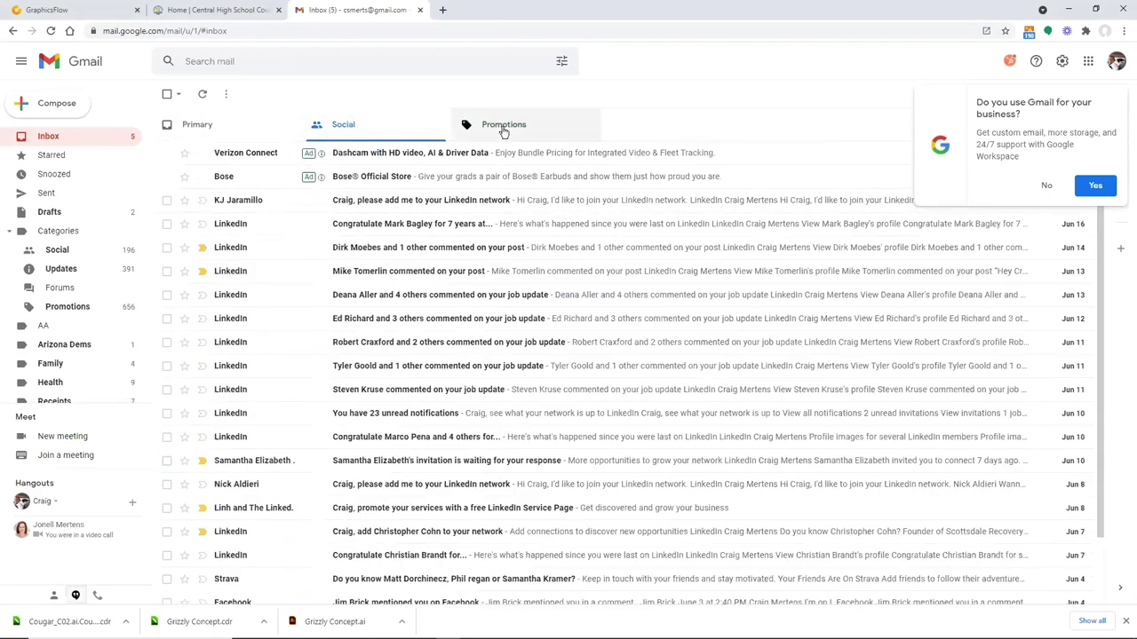
{"action": "left_click", "coordinate": [504, 128]}
{"action": "left_click", "coordinate": [197, 125]}
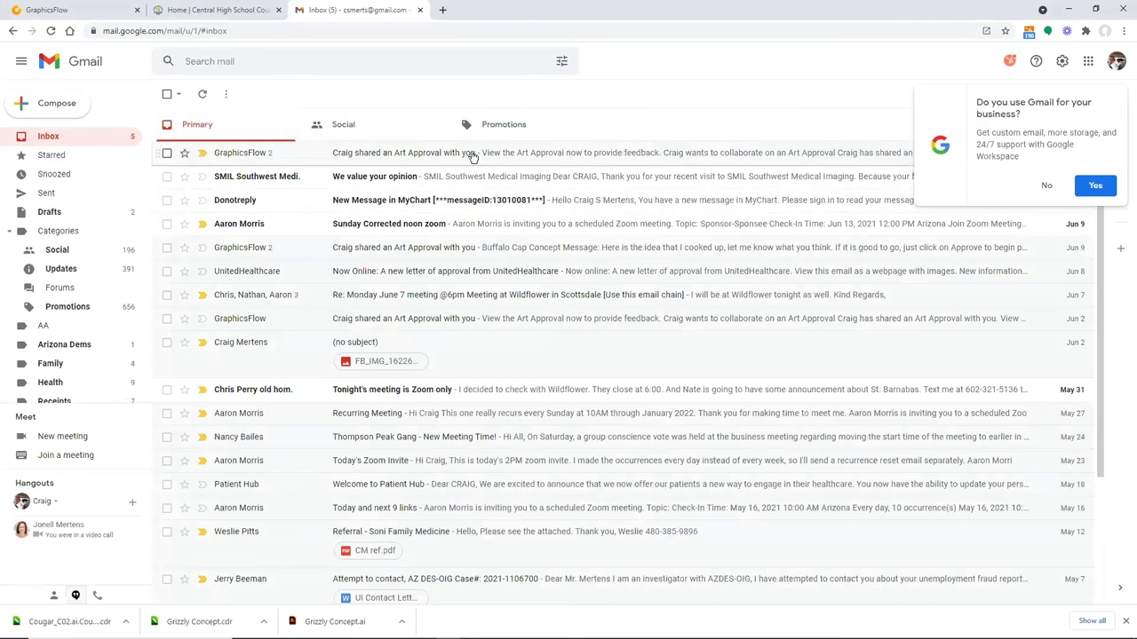
Copy the DMHS Concepts approval link from the Art Approval thread and select Edge's address bar
{"action": "left_click", "coordinate": [459, 160]}
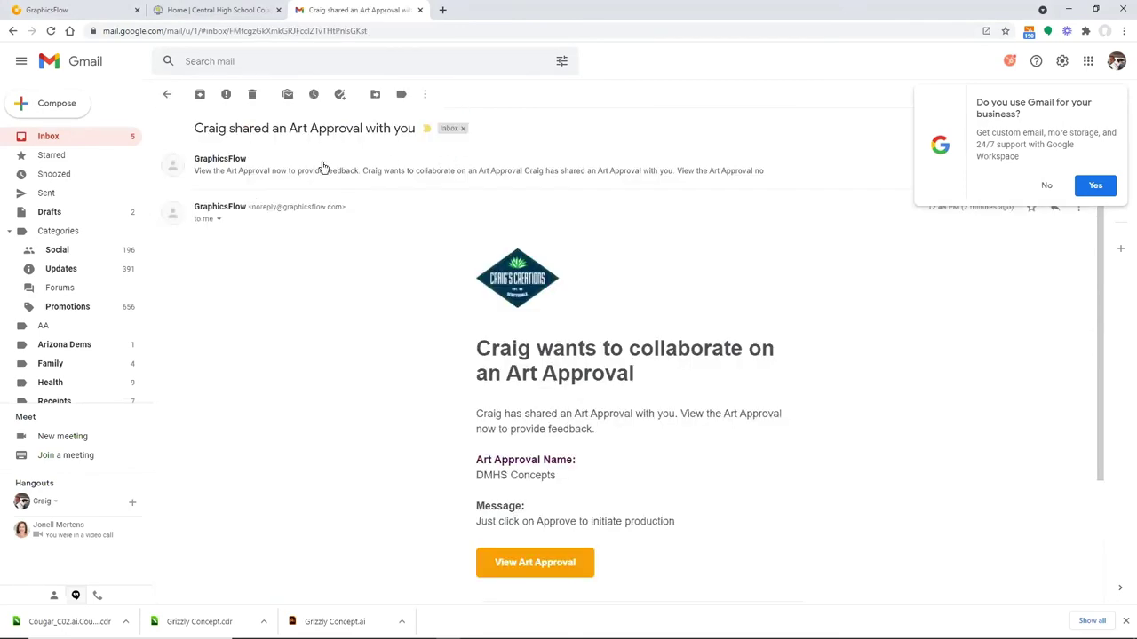
{"action": "left_click", "coordinate": [307, 173]}
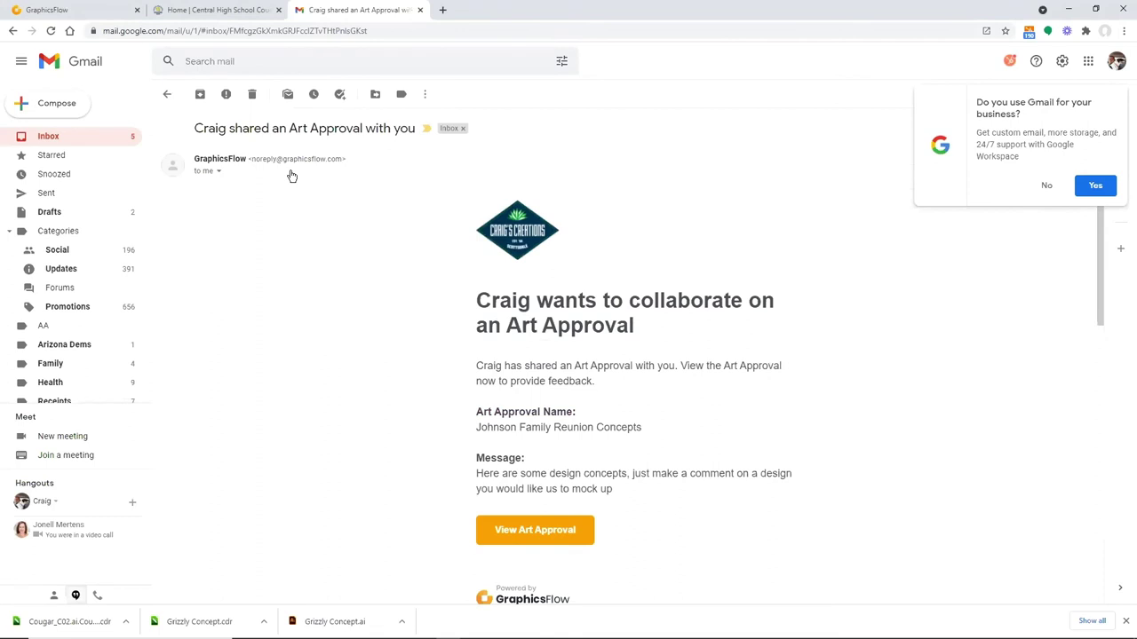
{"action": "left_click", "coordinate": [285, 162]}
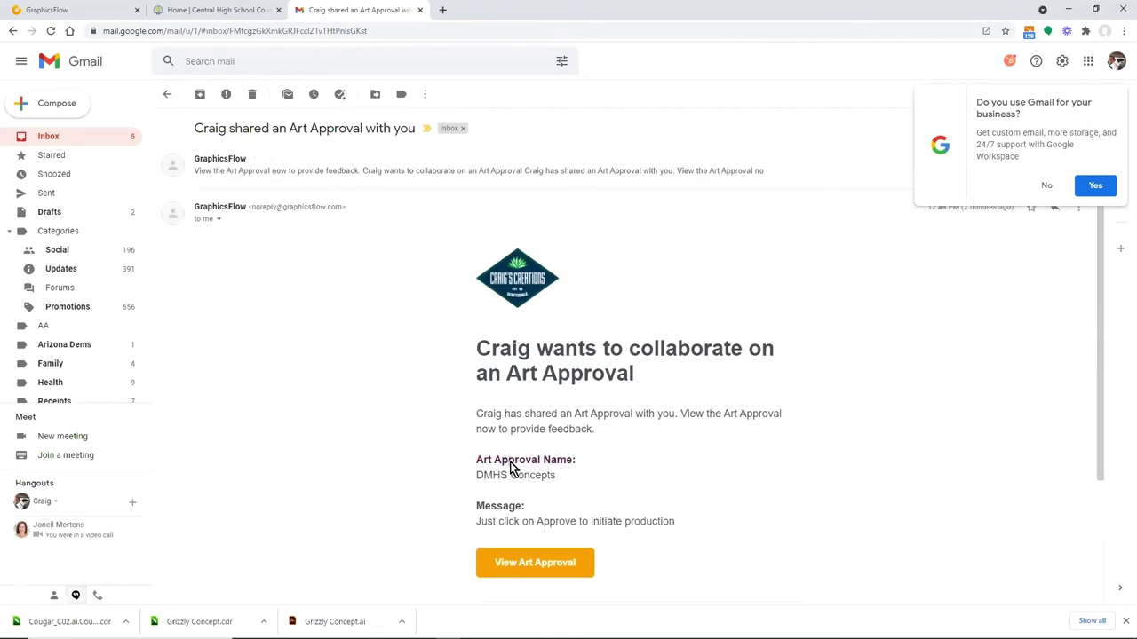
{"action": "right_click", "coordinate": [558, 562]}
{"action": "left_click", "coordinate": [588, 532]}
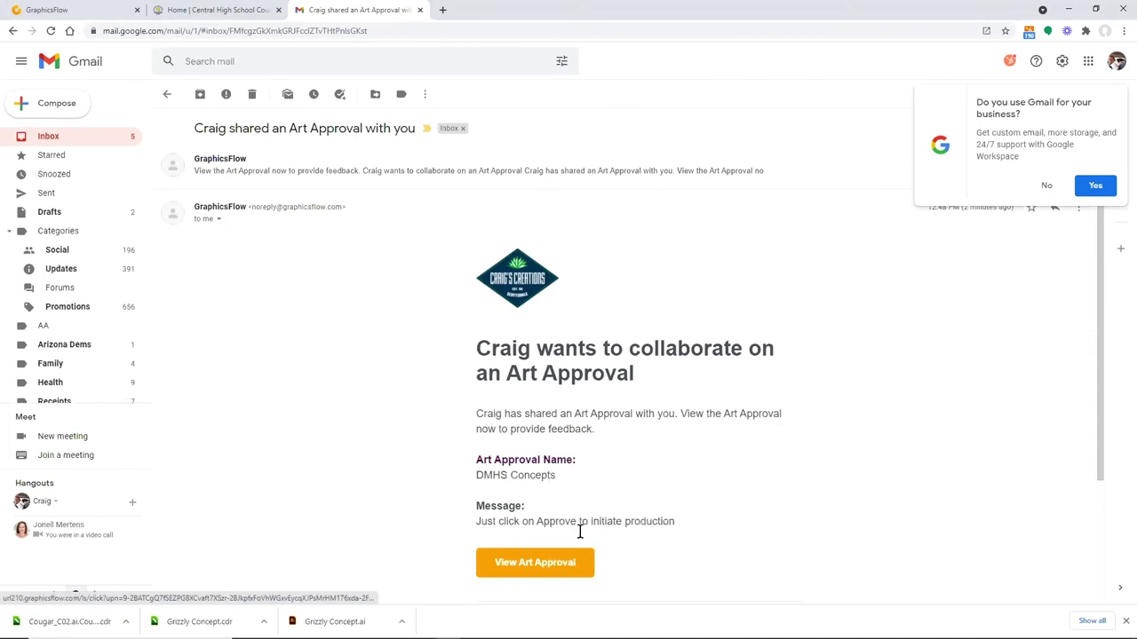
{"action": "left_click", "coordinate": [351, 630]}
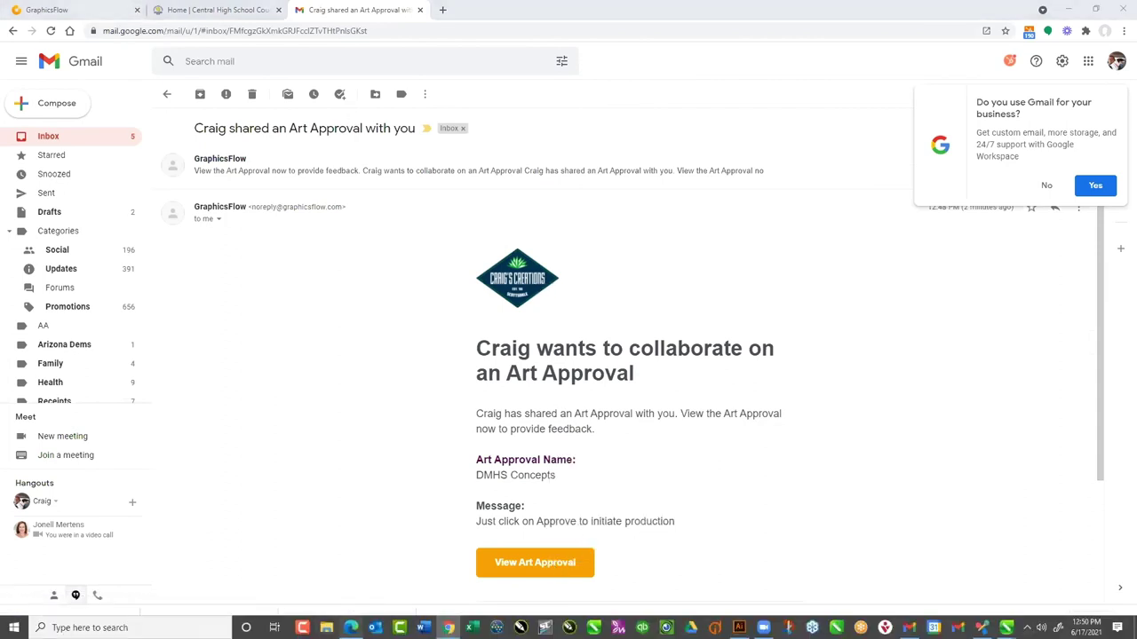
{"action": "left_click", "coordinate": [246, 30]}
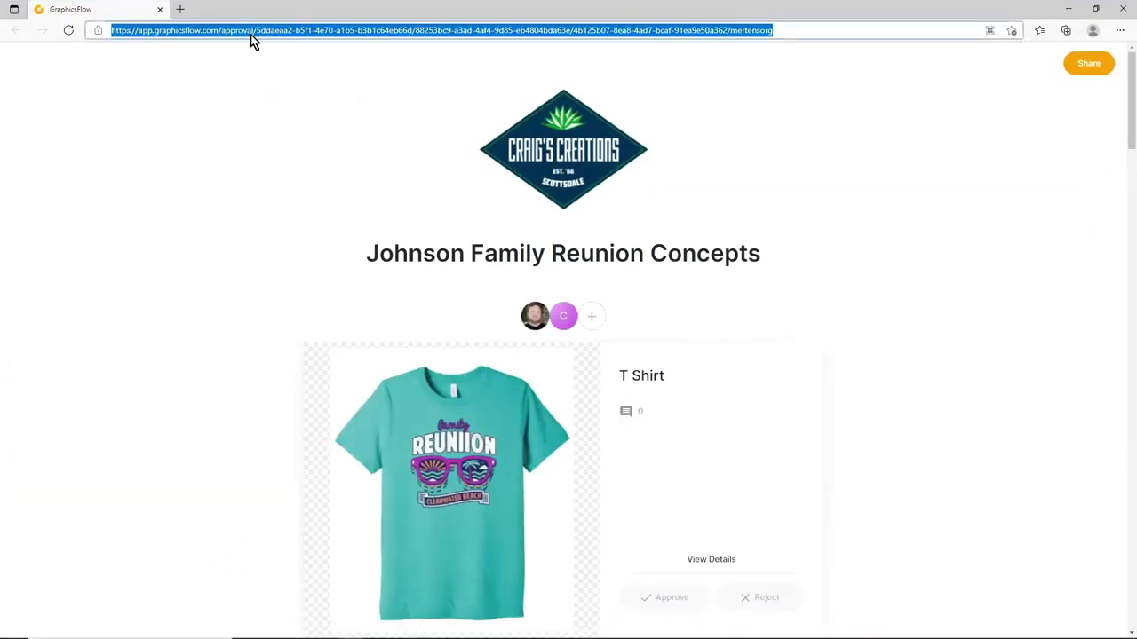
Paste the DMHS Concepts link and scroll down to the DMHS Cougars and tank-top designs
{"action": "key", "text": "ctrl+v"}
{"action": "key", "text": "Return"}
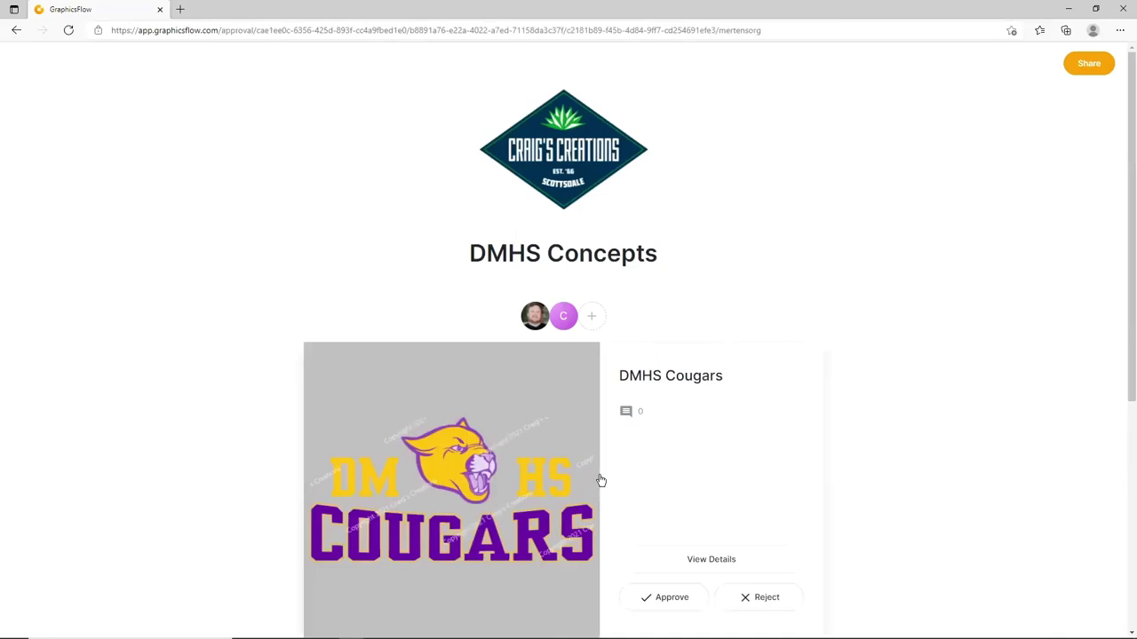
{"action": "scroll", "coordinate": [625, 414], "scroll_direction": "down", "scroll_amount": 1}
{"action": "scroll", "coordinate": [624, 415], "scroll_direction": "down", "scroll_amount": 2}
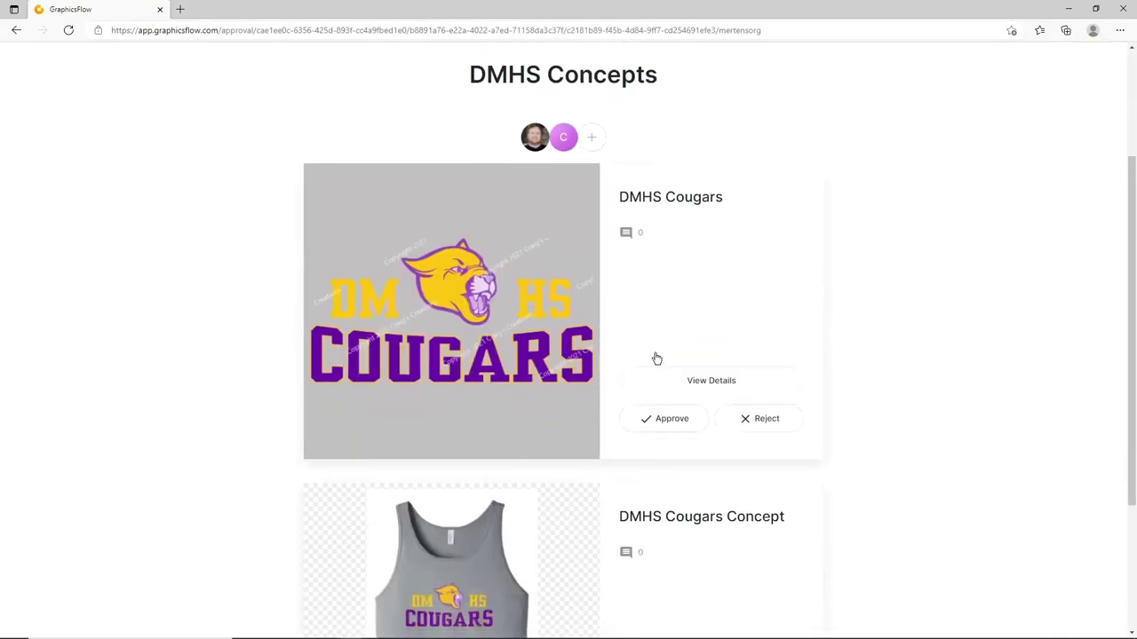
Post a 'Looks great' comment in the DMHS Cougars design's comment panel
{"action": "left_click", "coordinate": [627, 232]}
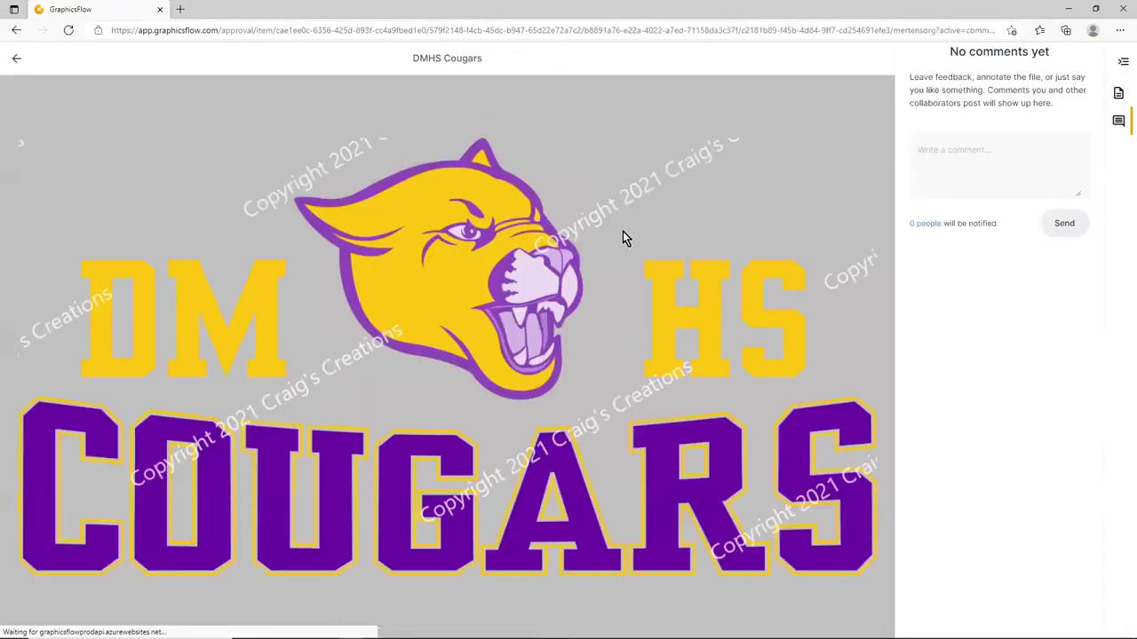
{"action": "left_click", "coordinate": [928, 153]}
{"action": "type", "text": "Looks great,"}
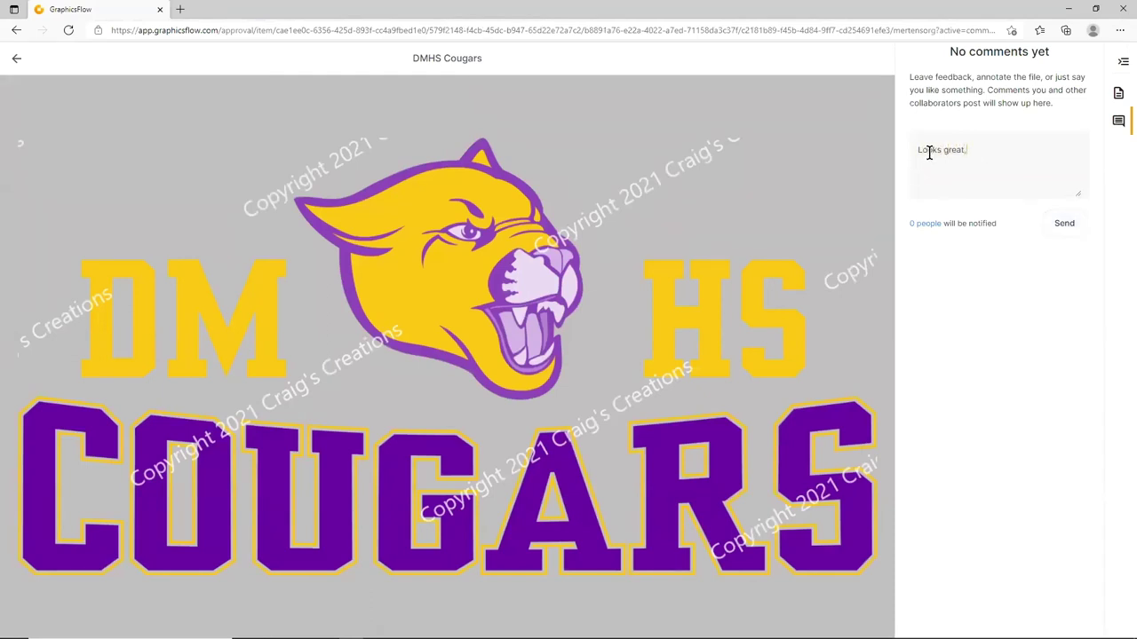
{"action": "type", "text": "o make sure this is Oxford grey"}
{"action": "left_click", "coordinate": [1063, 226]}
Back on the DMHS Concepts design list, approve the DMHS Cougars Concept tank top
{"action": "left_click", "coordinate": [15, 60]}
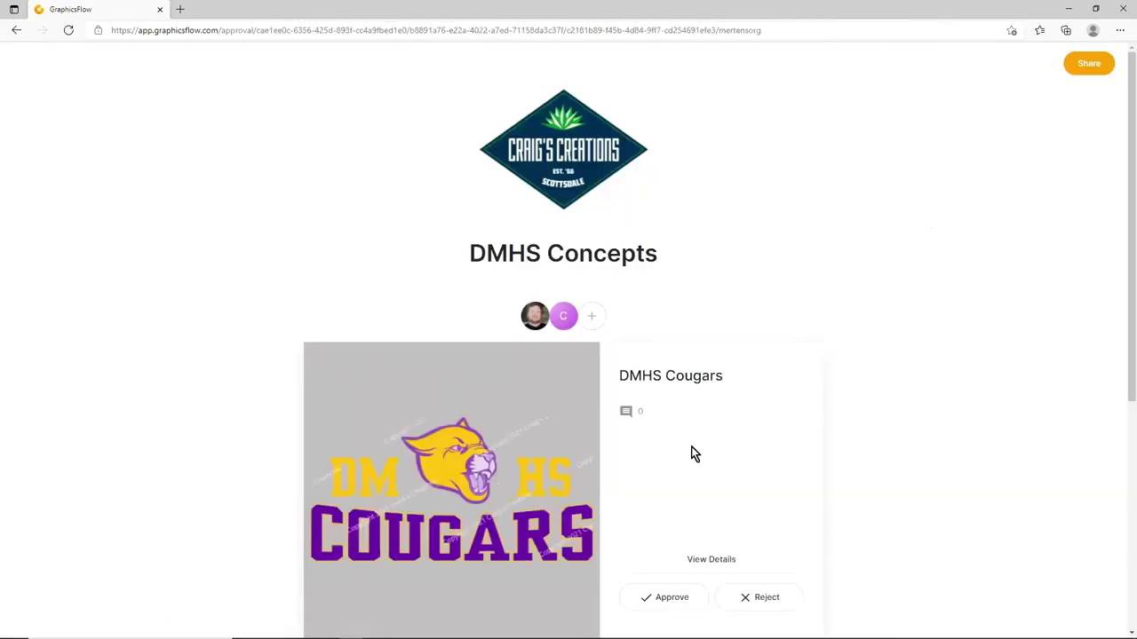
{"action": "scroll", "coordinate": [701, 468], "scroll_direction": "down", "scroll_amount": 1}
{"action": "scroll", "coordinate": [701, 468], "scroll_direction": "down", "scroll_amount": 2}
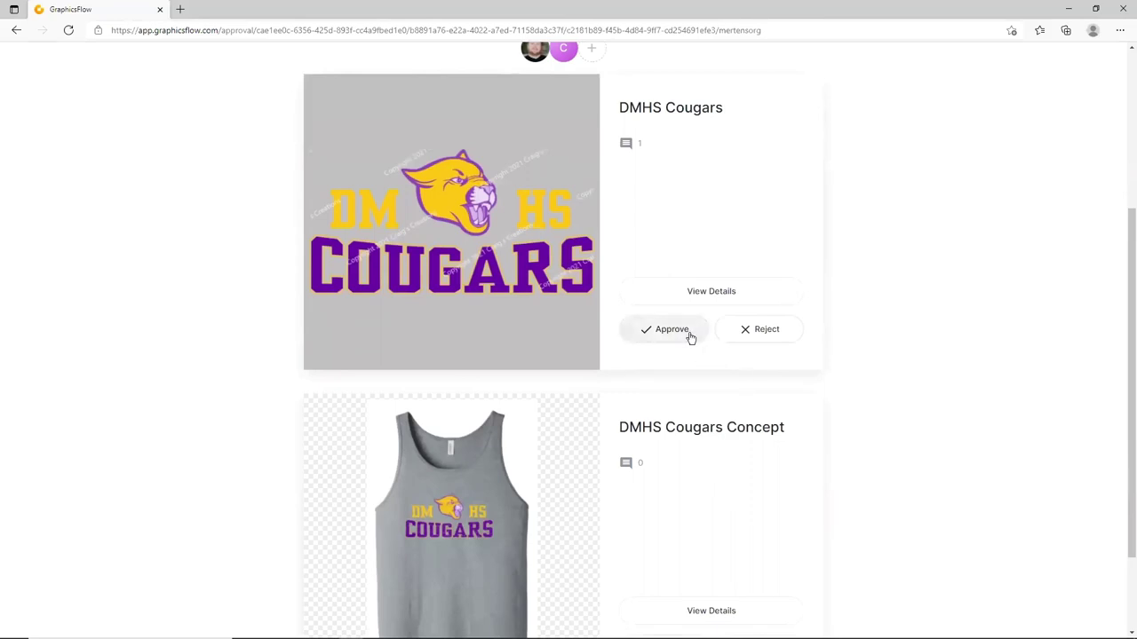
{"action": "scroll", "coordinate": [673, 325], "scroll_direction": "down", "scroll_amount": 2}
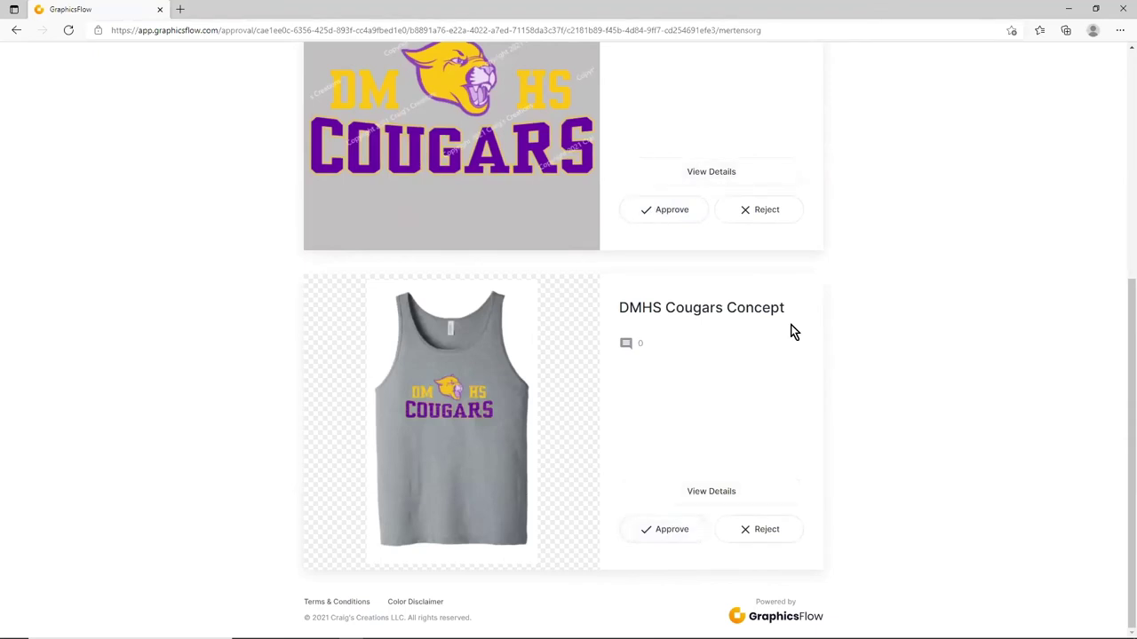
{"action": "scroll", "coordinate": [857, 340], "scroll_direction": "up", "scroll_amount": 3}
{"action": "scroll", "coordinate": [857, 340], "scroll_direction": "down", "scroll_amount": 1}
{"action": "scroll", "coordinate": [790, 447], "scroll_direction": "down", "scroll_amount": 2}
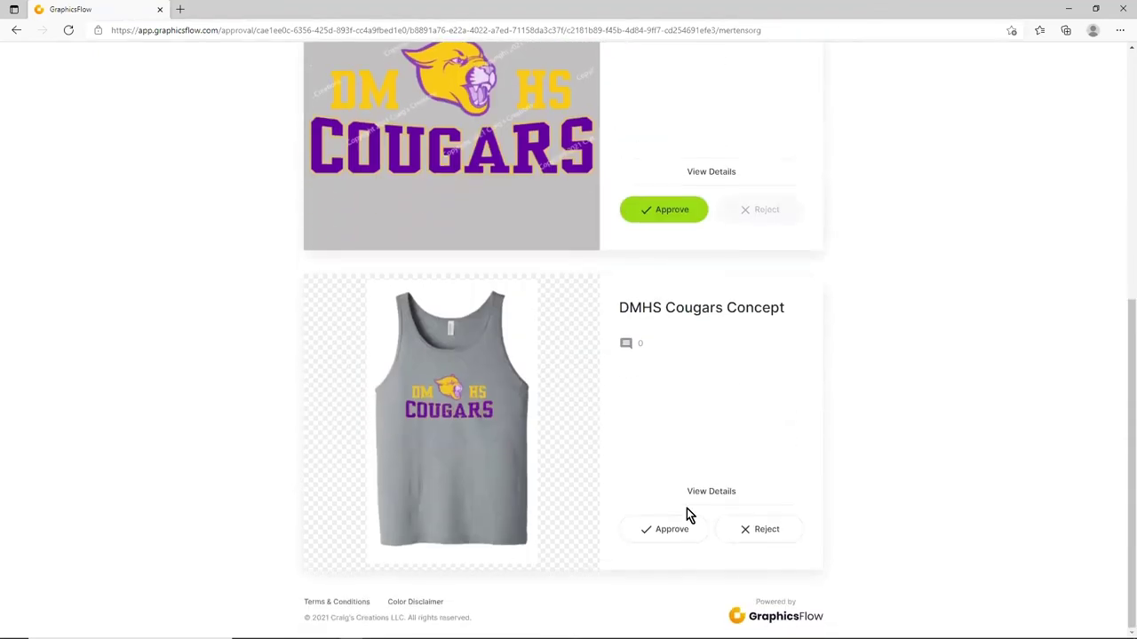
{"action": "left_click", "coordinate": [666, 531]}
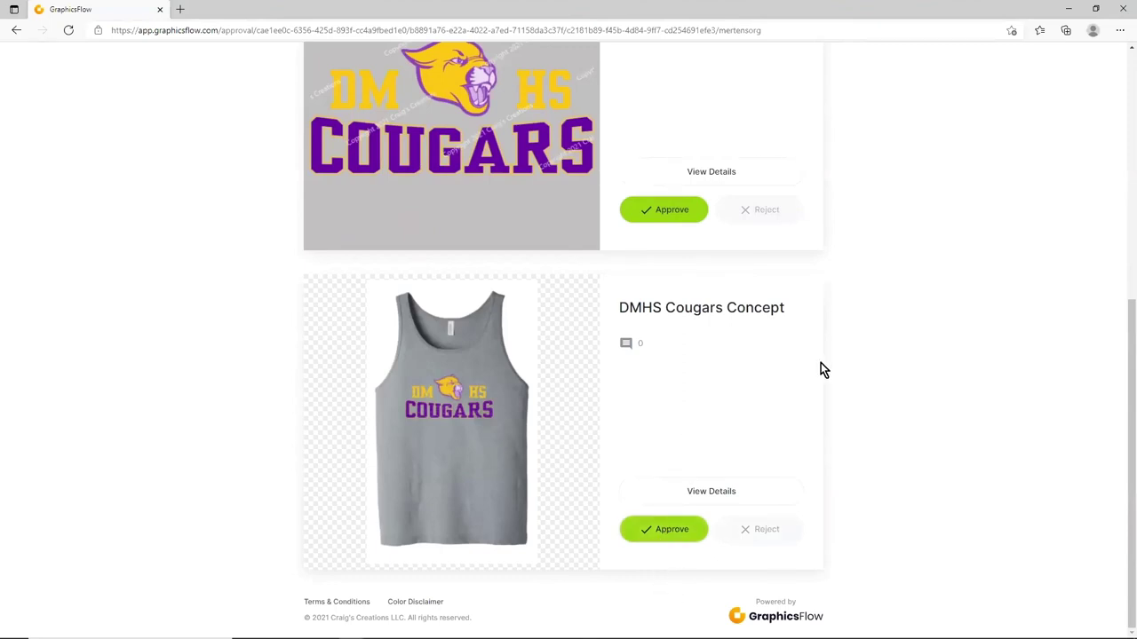
Scroll up to check the approval banner dated Thu Jun 17 2021 12:51pm MST
{"action": "scroll", "coordinate": [820, 362], "scroll_direction": "up", "scroll_amount": 4}
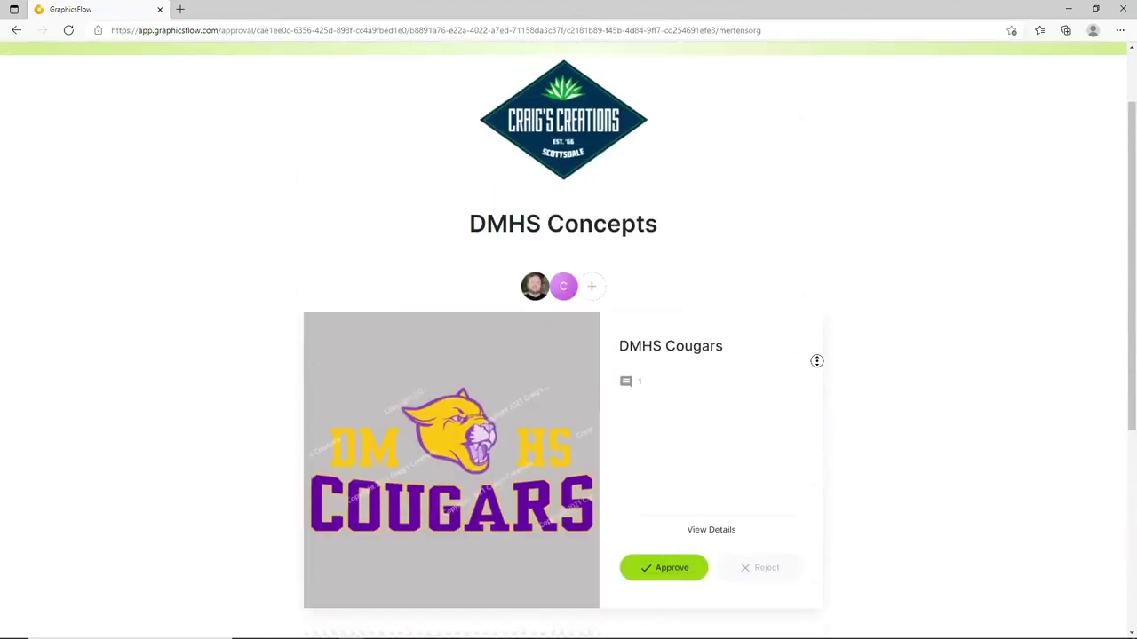
{"action": "scroll", "coordinate": [816, 361], "scroll_direction": "up", "scroll_amount": 1}
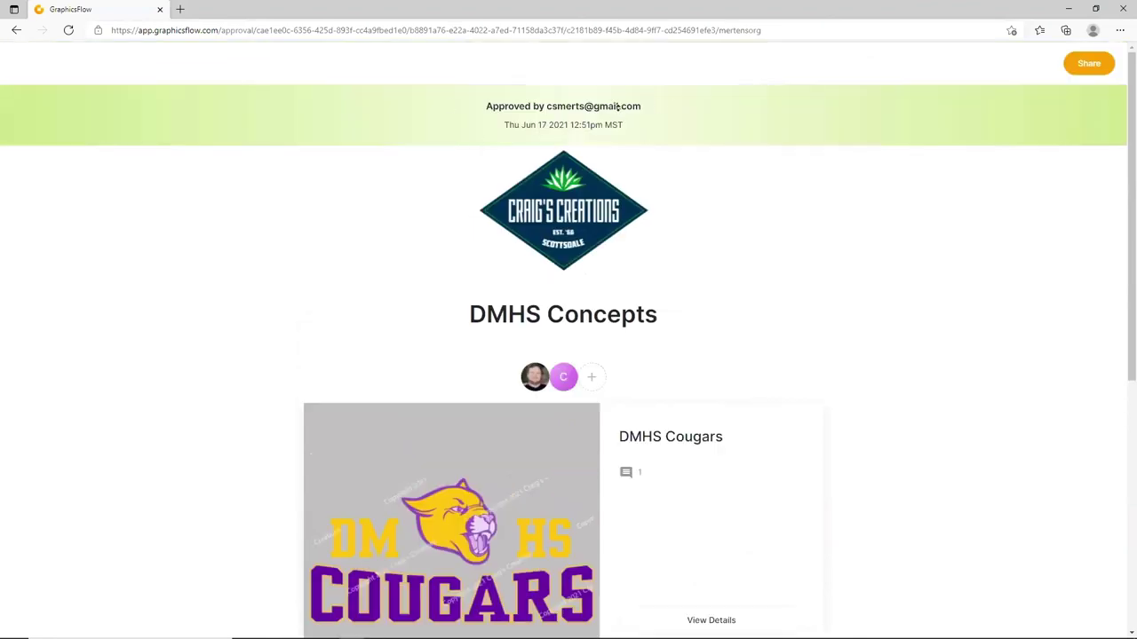
{"action": "scroll", "coordinate": [421, 109], "scroll_direction": "down", "scroll_amount": 5}
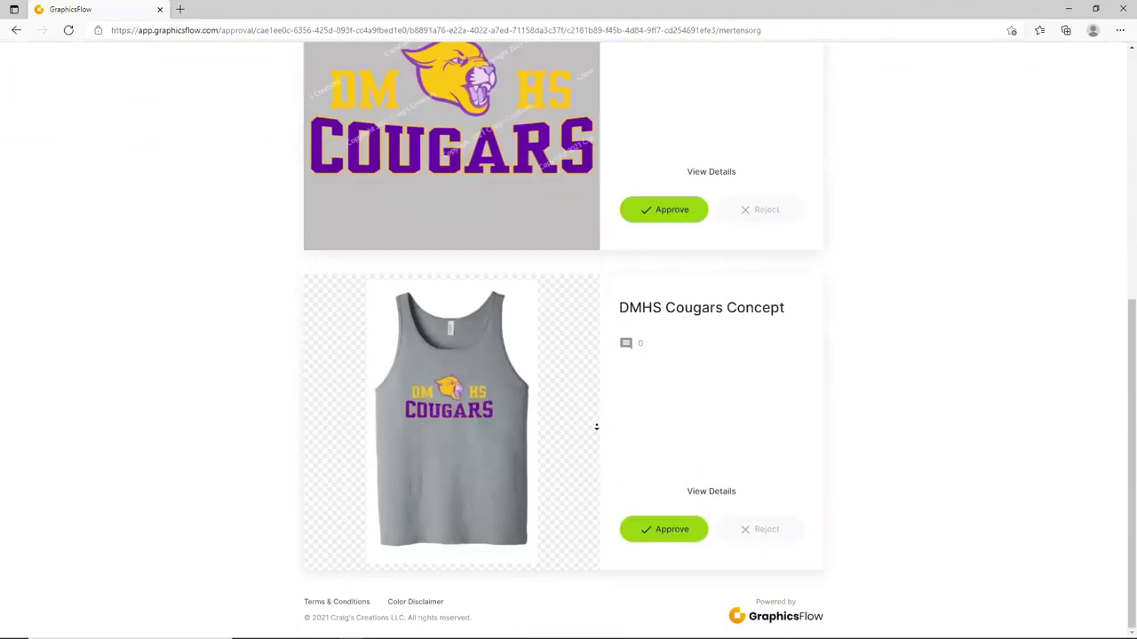
{"action": "scroll", "coordinate": [596, 426], "scroll_direction": "up", "scroll_amount": 1}
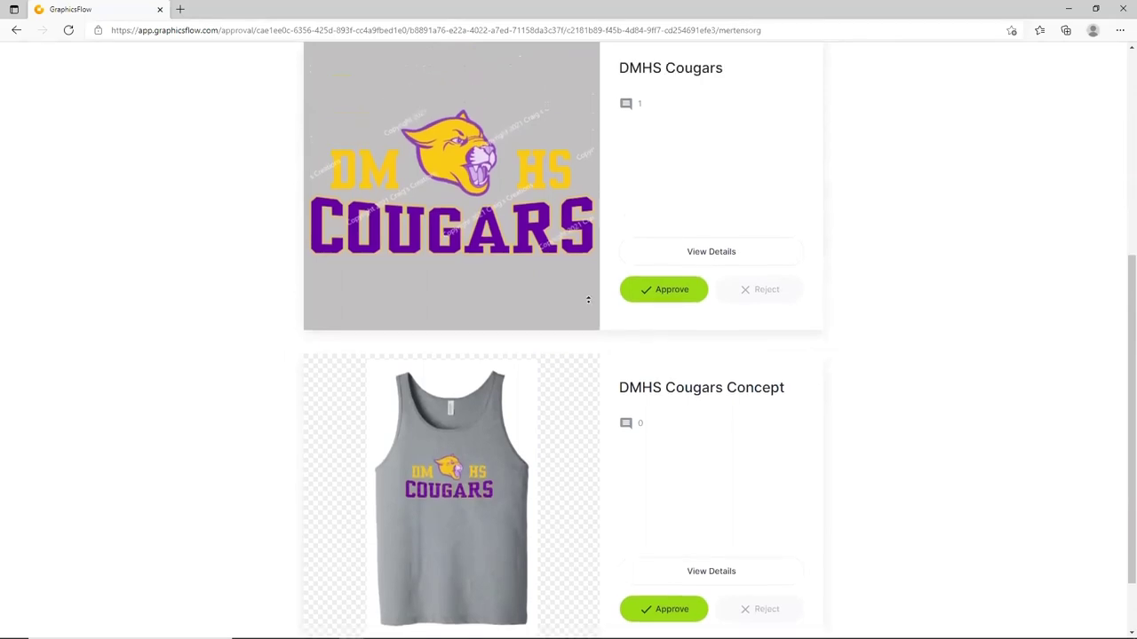
{"action": "scroll", "coordinate": [588, 301], "scroll_direction": "up", "scroll_amount": 4}
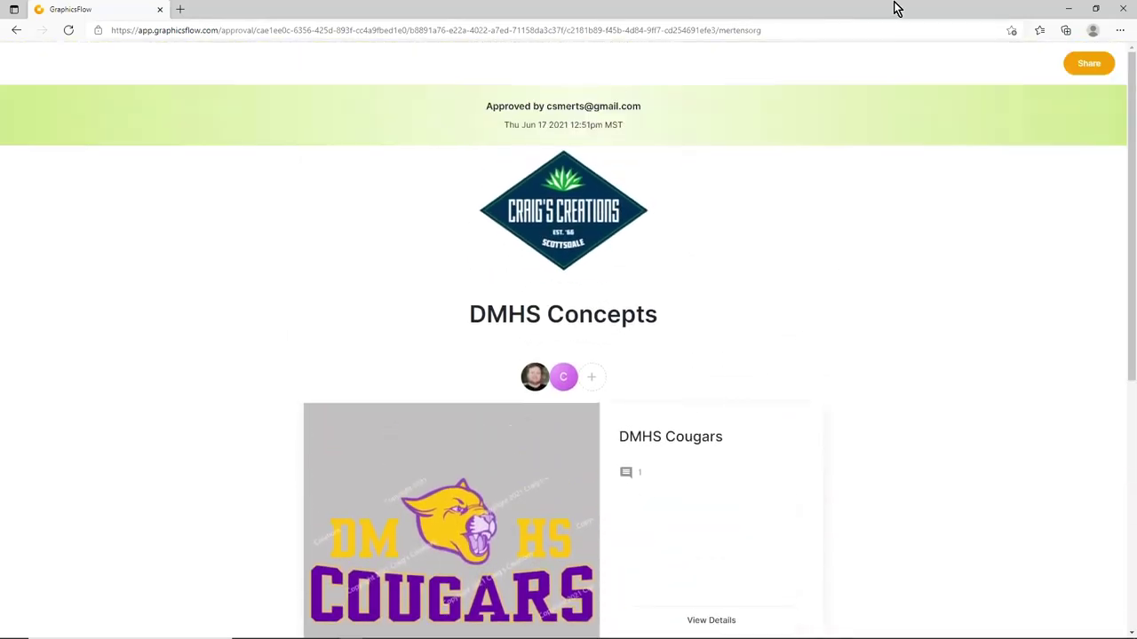
Switch from the Gmail window back to the GraphicsFlow approvals tab in the browser
{"action": "left_click", "coordinate": [1068, 8]}
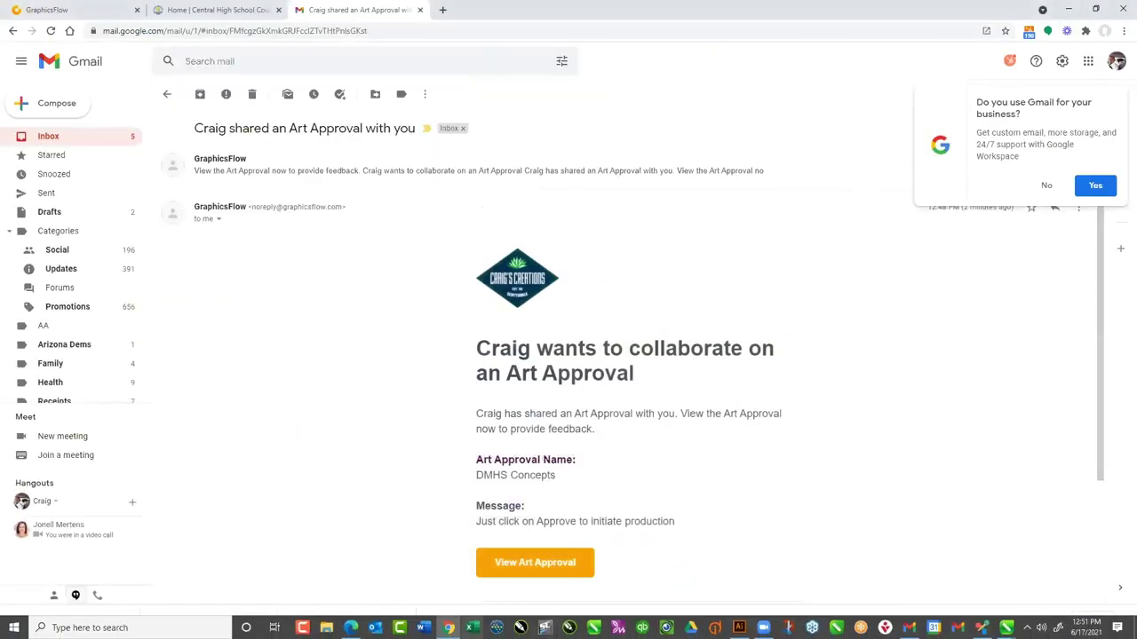
{"action": "left_click", "coordinate": [909, 628]}
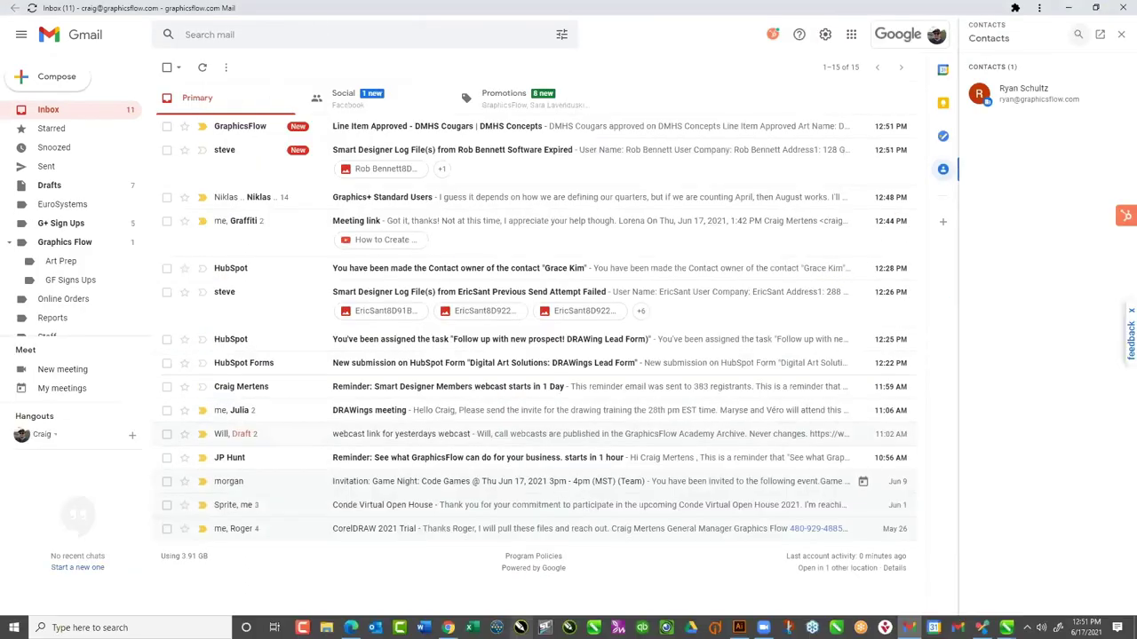
{"action": "left_click", "coordinate": [449, 627]}
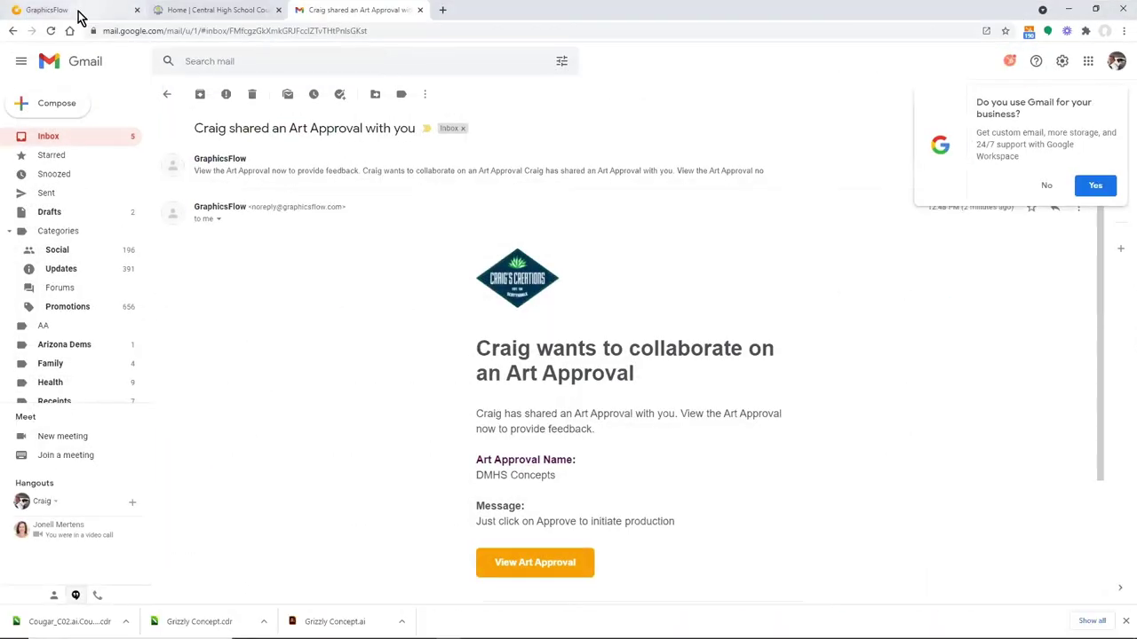
{"action": "left_click", "coordinate": [78, 13]}
Reload the Art Approvals list filtered to Approved, showing DMHS Concepts at 2/2
{"action": "left_click", "coordinate": [14, 60]}
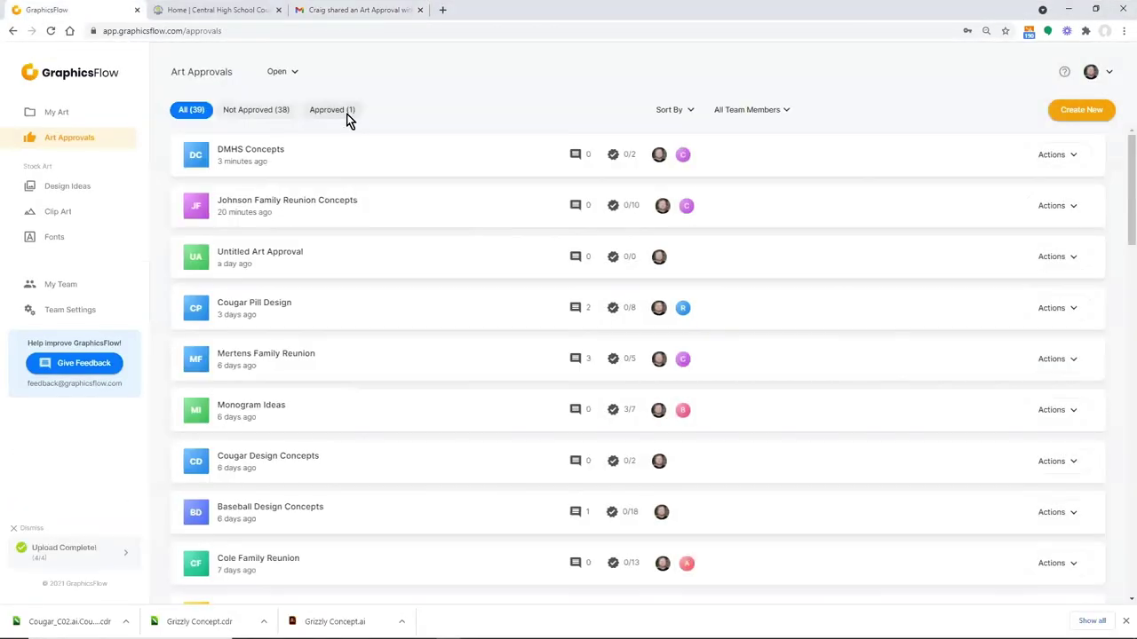
{"action": "left_click", "coordinate": [337, 112]}
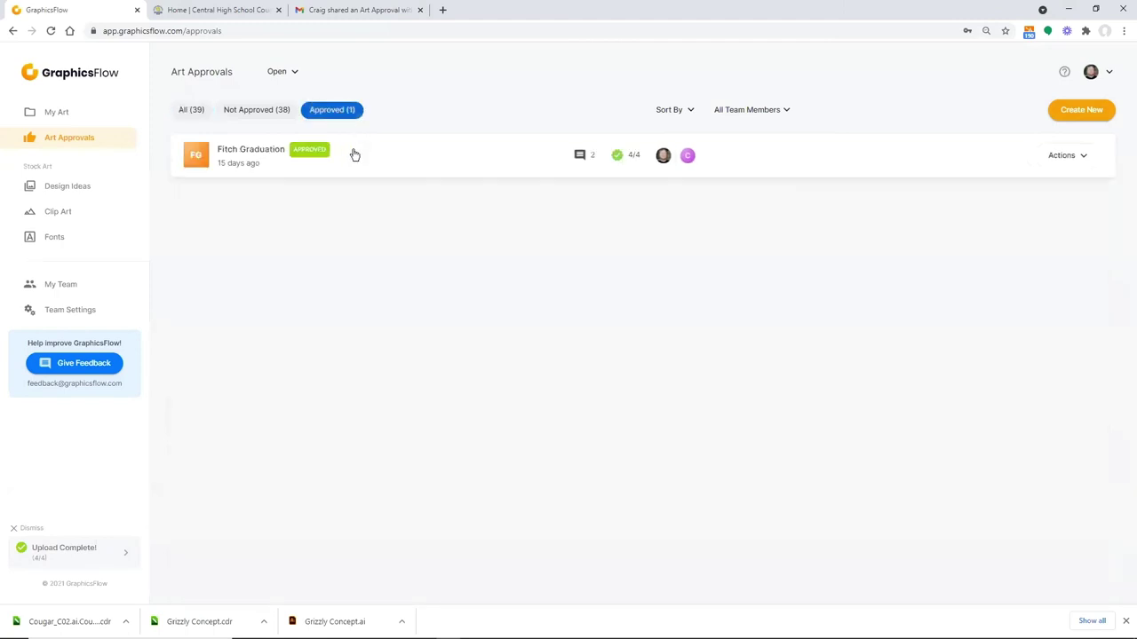
{"action": "left_click", "coordinate": [51, 32]}
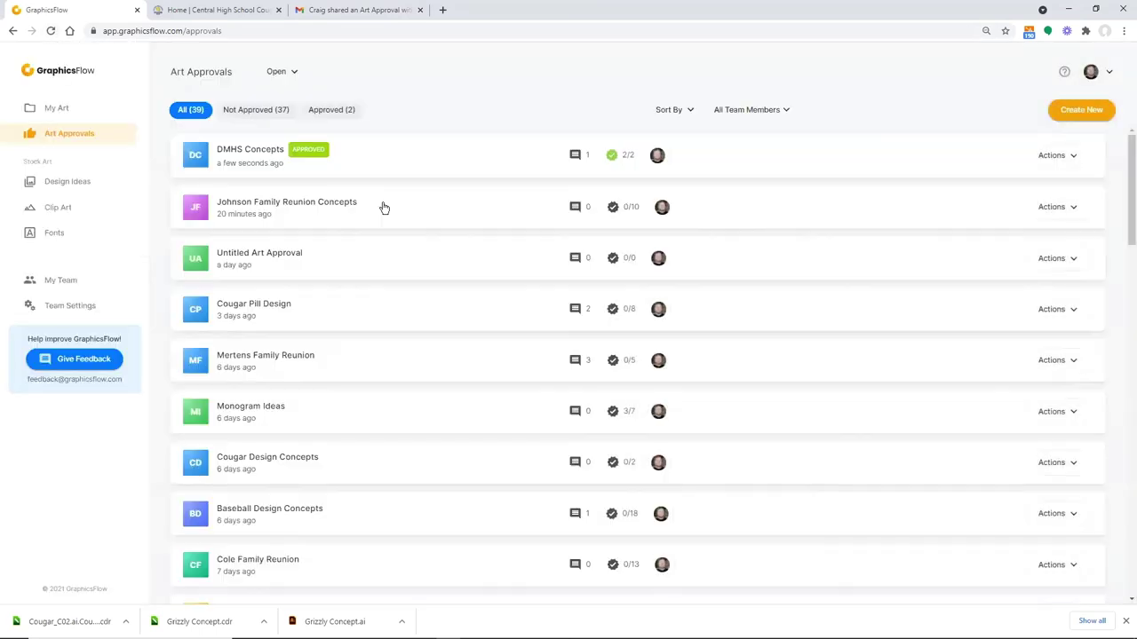
{"action": "left_click", "coordinate": [334, 113]}
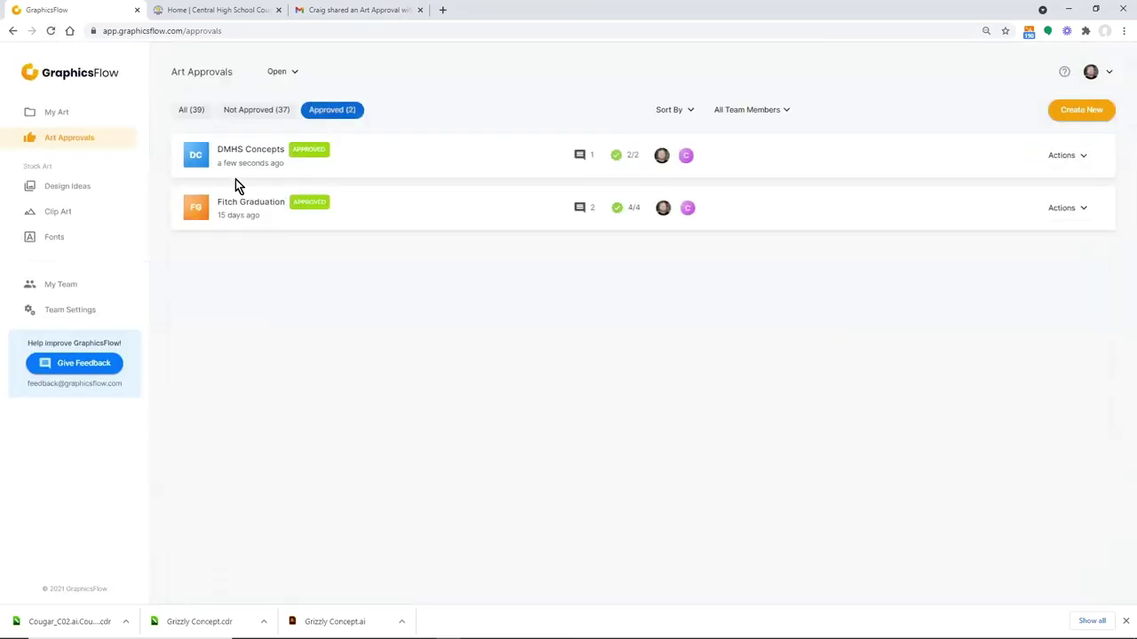
Reply 'Yes, this will be Oxford grey' to the comment on the DMHS Cougars artwork
{"action": "left_click", "coordinate": [214, 157]}
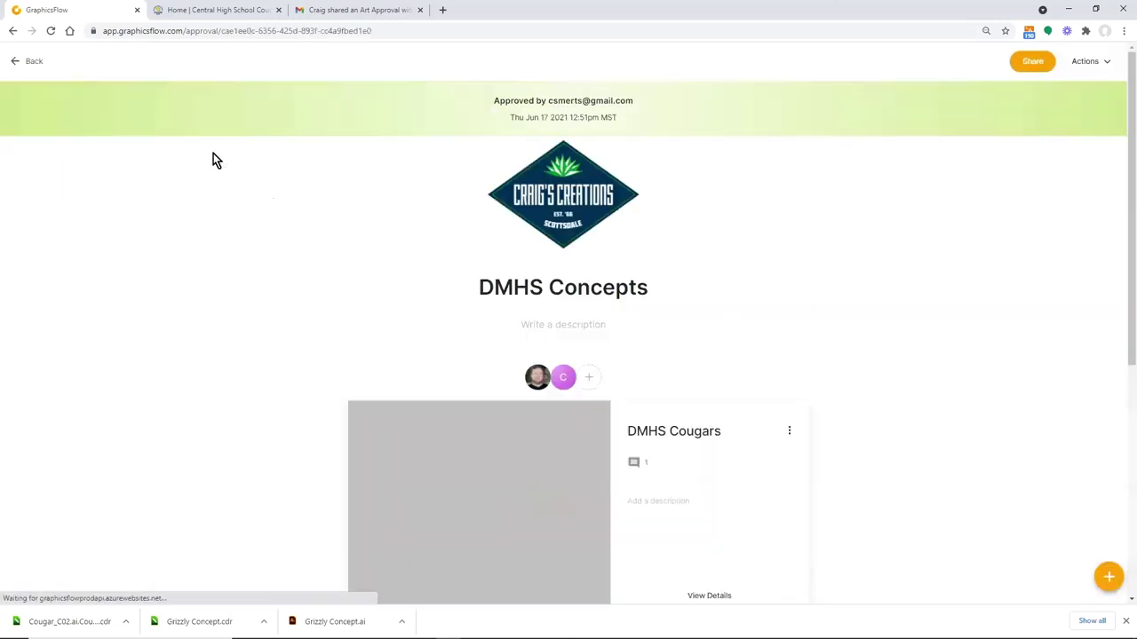
{"action": "left_click", "coordinate": [633, 465]}
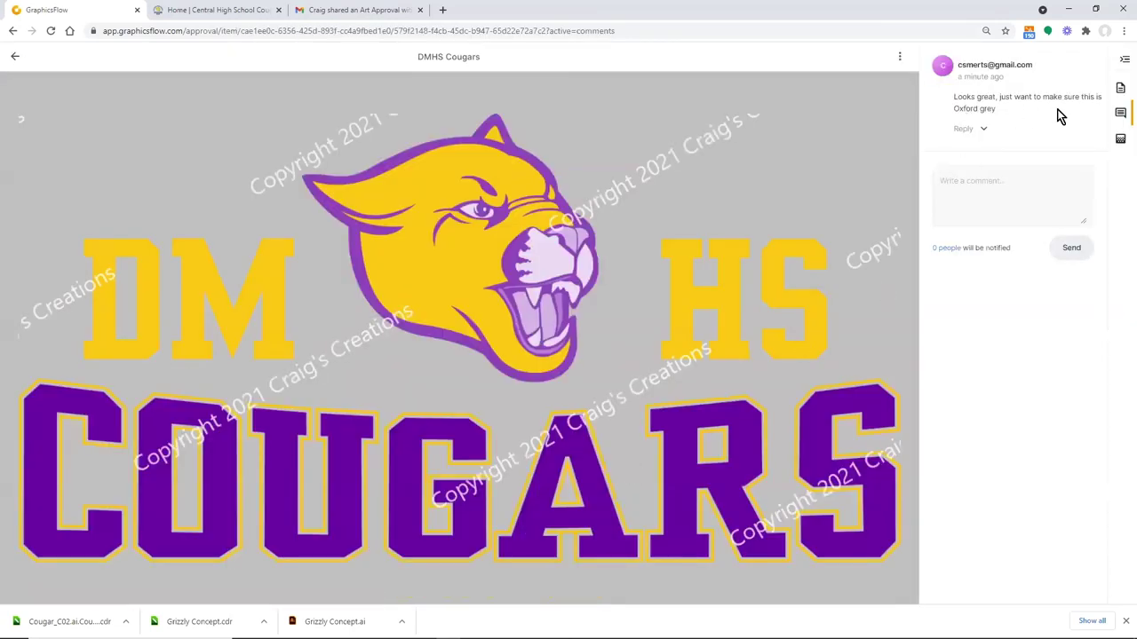
{"action": "left_click", "coordinate": [986, 130]}
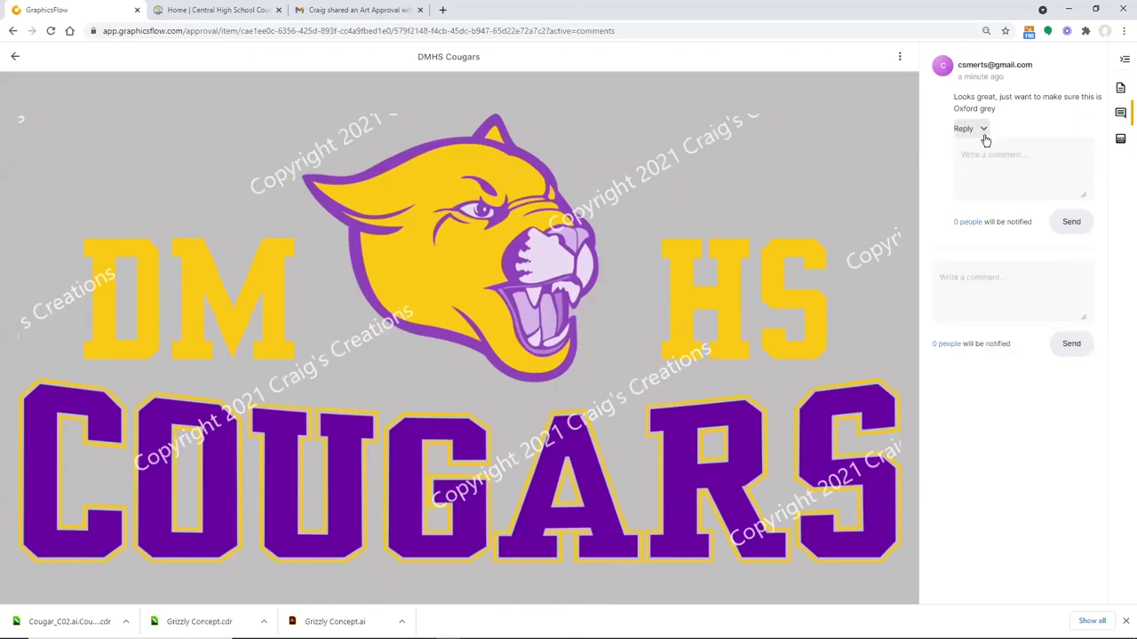
{"action": "left_click", "coordinate": [972, 161]}
{"action": "type", "text": "Yes, this will be Oxford grey"}
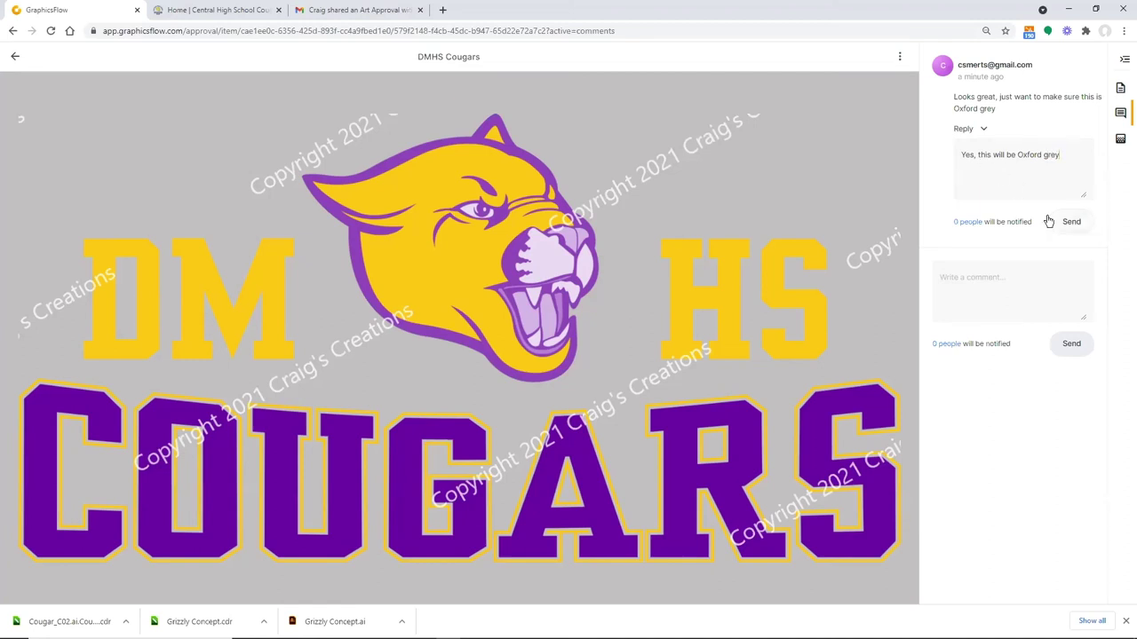
{"action": "left_click", "coordinate": [1064, 223]}
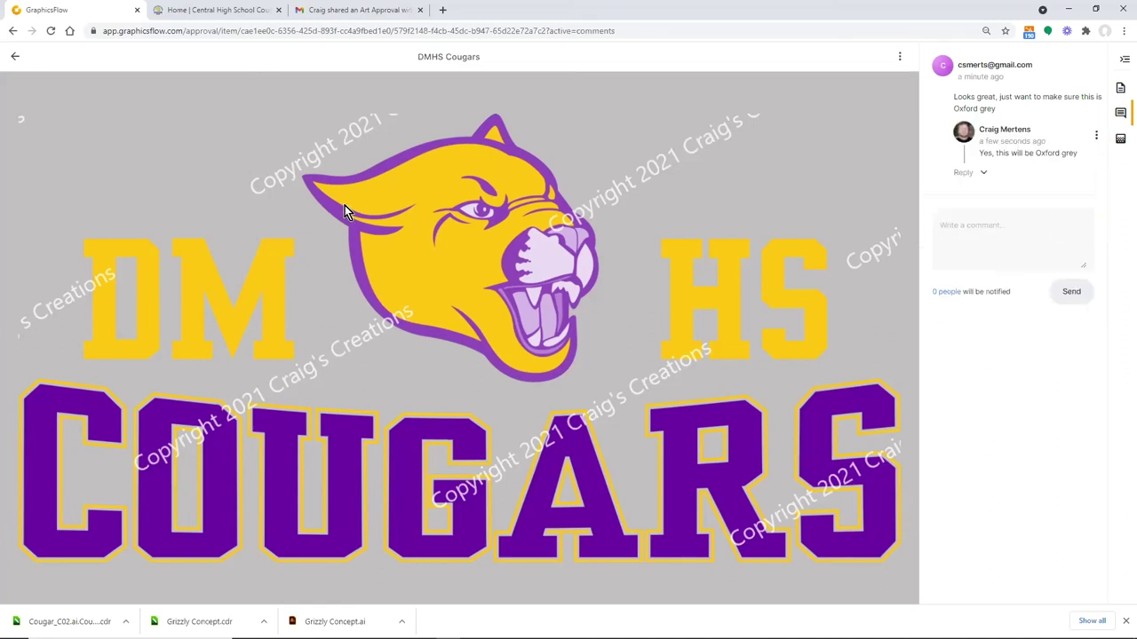
{"action": "left_click", "coordinate": [13, 59]}
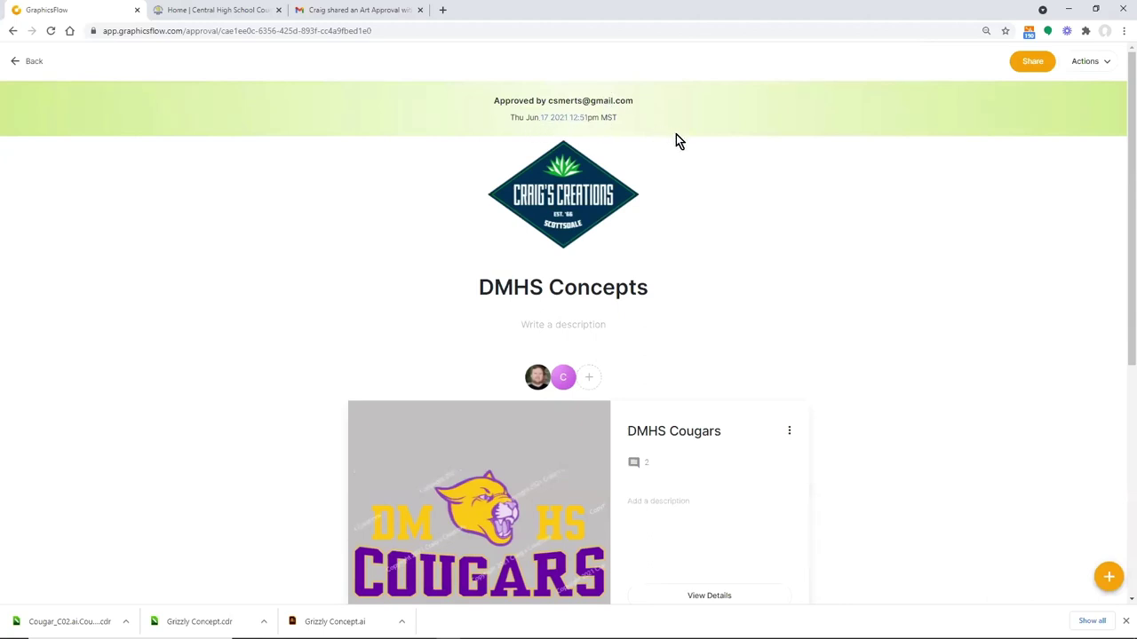
Archive the DMHS Concepts approval from the Approved list's Actions menu
{"action": "left_click", "coordinate": [15, 62]}
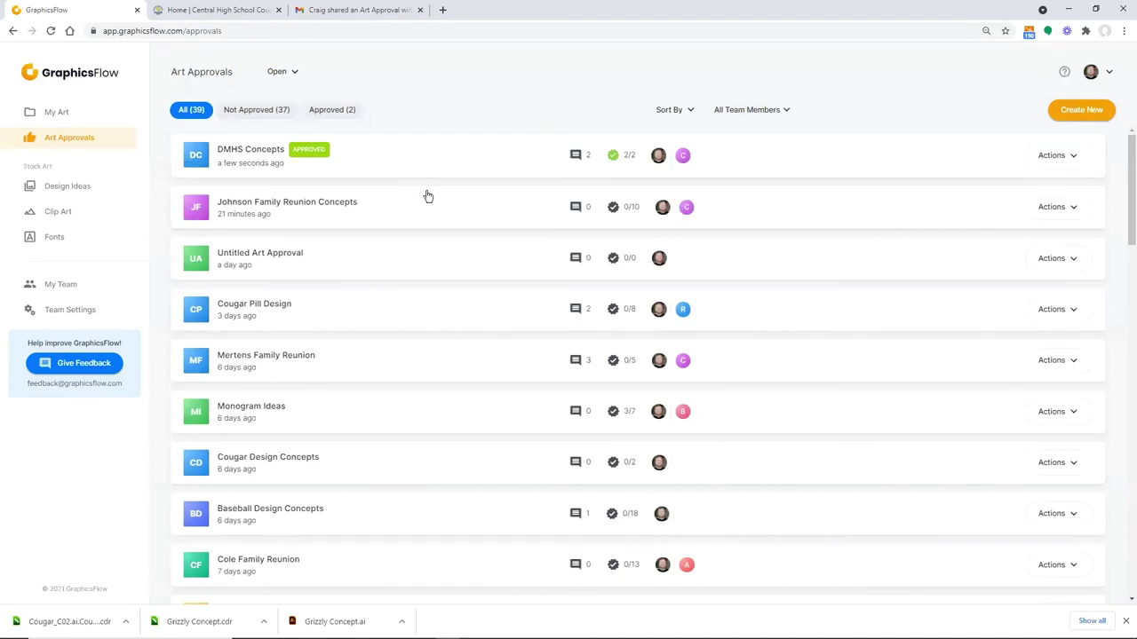
{"action": "left_click", "coordinate": [332, 111]}
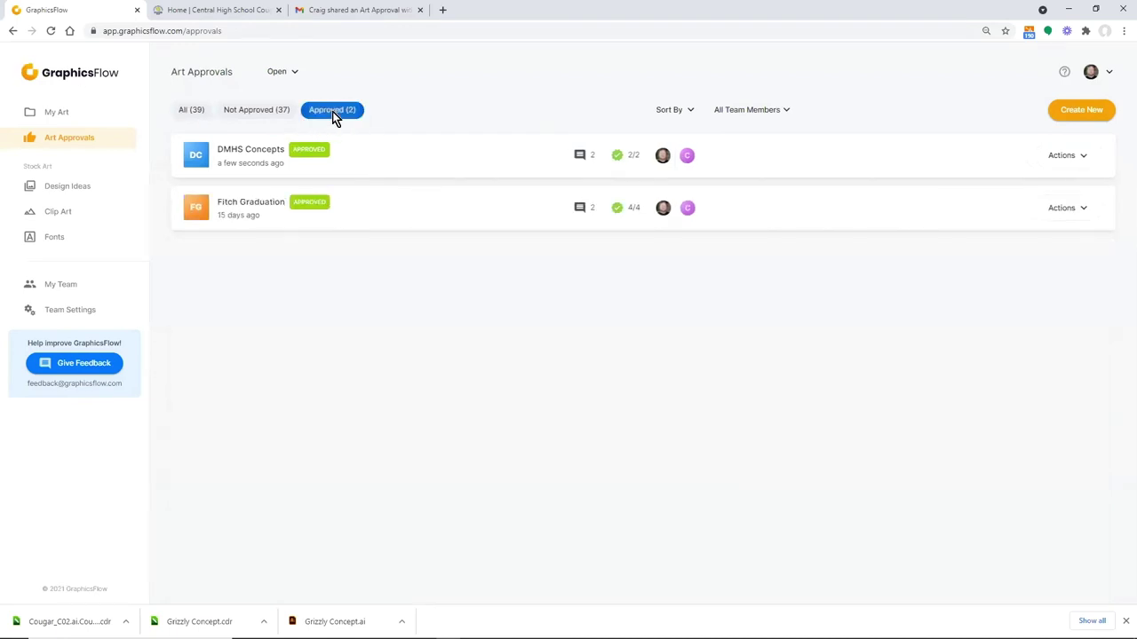
{"action": "left_click", "coordinate": [1071, 158]}
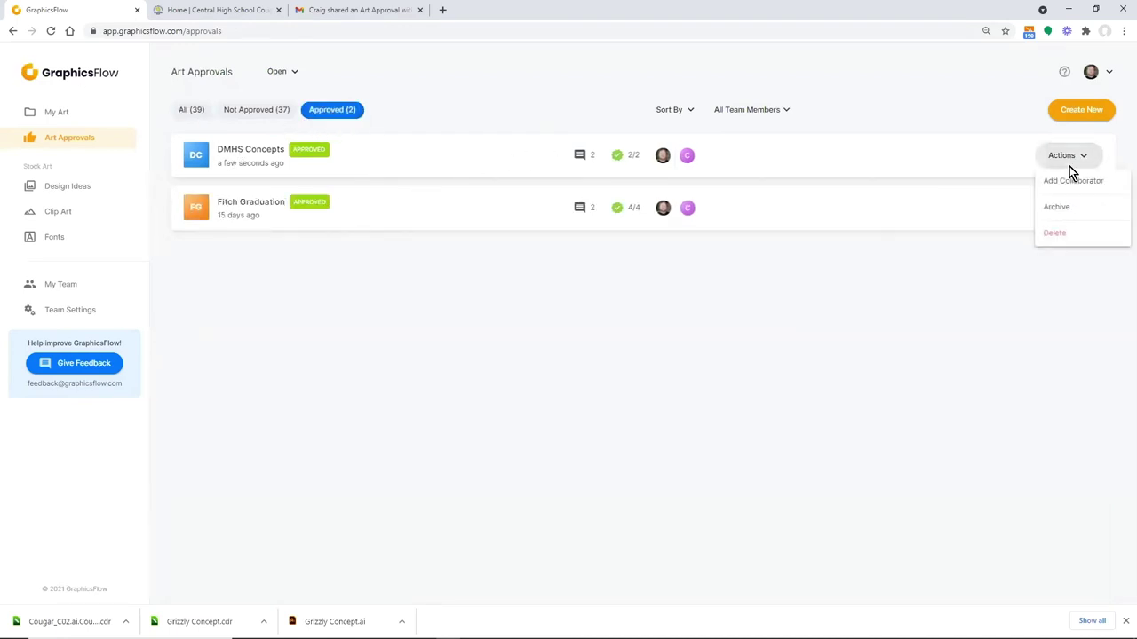
{"action": "left_click", "coordinate": [1055, 208]}
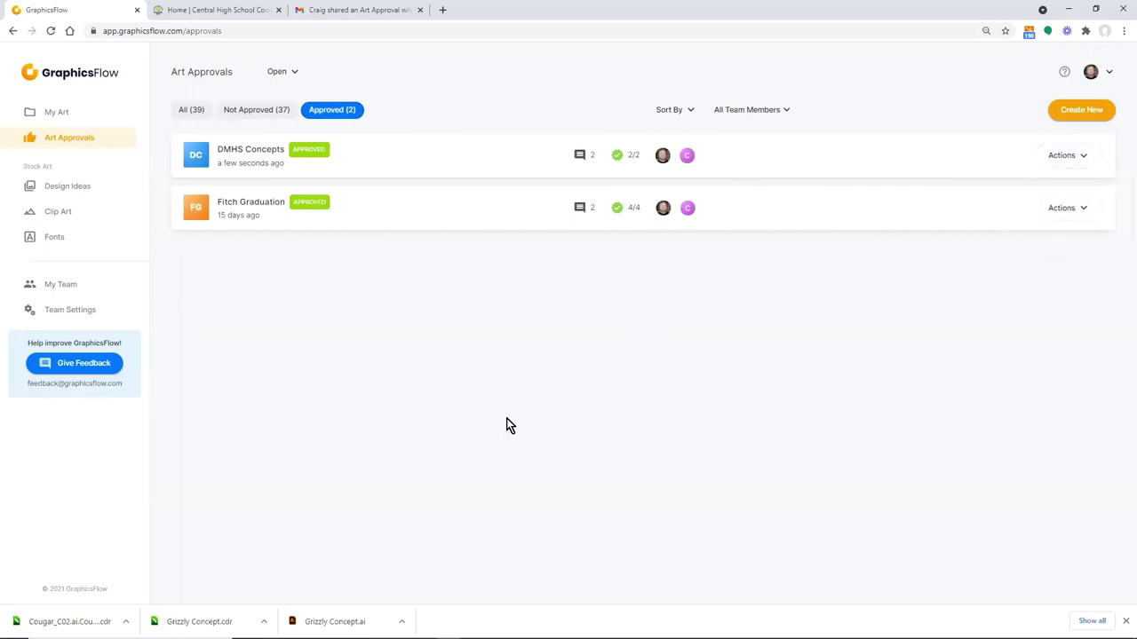
Filter approvals by Archived status to confirm it, then go to My Art
{"action": "left_click", "coordinate": [292, 72]}
{"action": "left_click", "coordinate": [275, 111]}
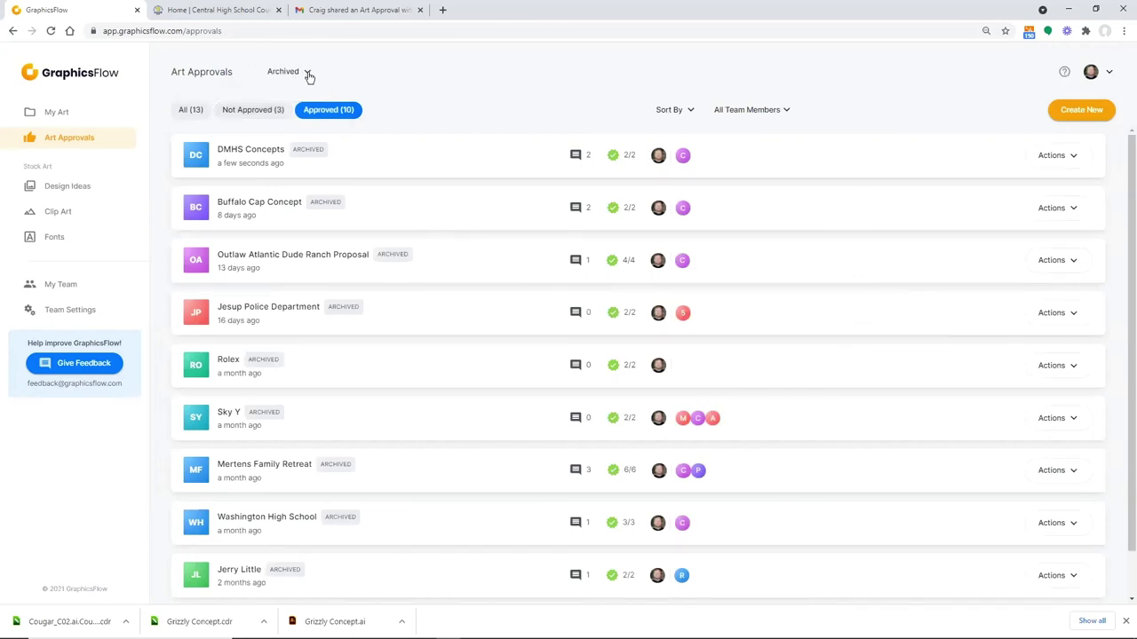
{"action": "left_click", "coordinate": [56, 114]}
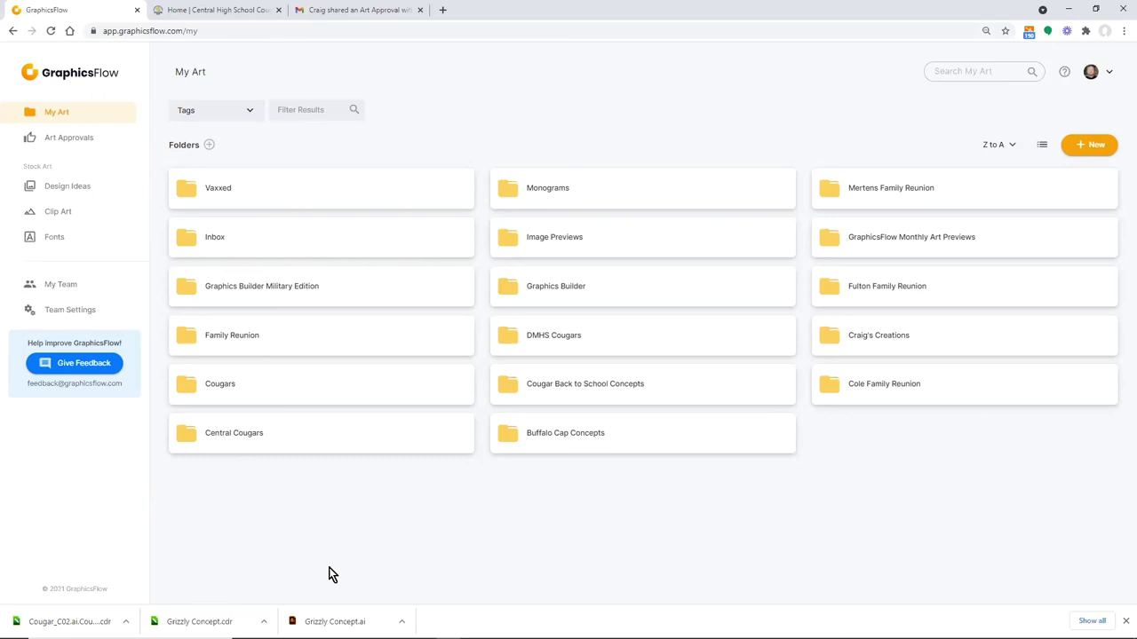
Scroll through the Design Ideas stock art thumbnails, then switch over to the Gmail window
{"action": "left_click", "coordinate": [63, 187]}
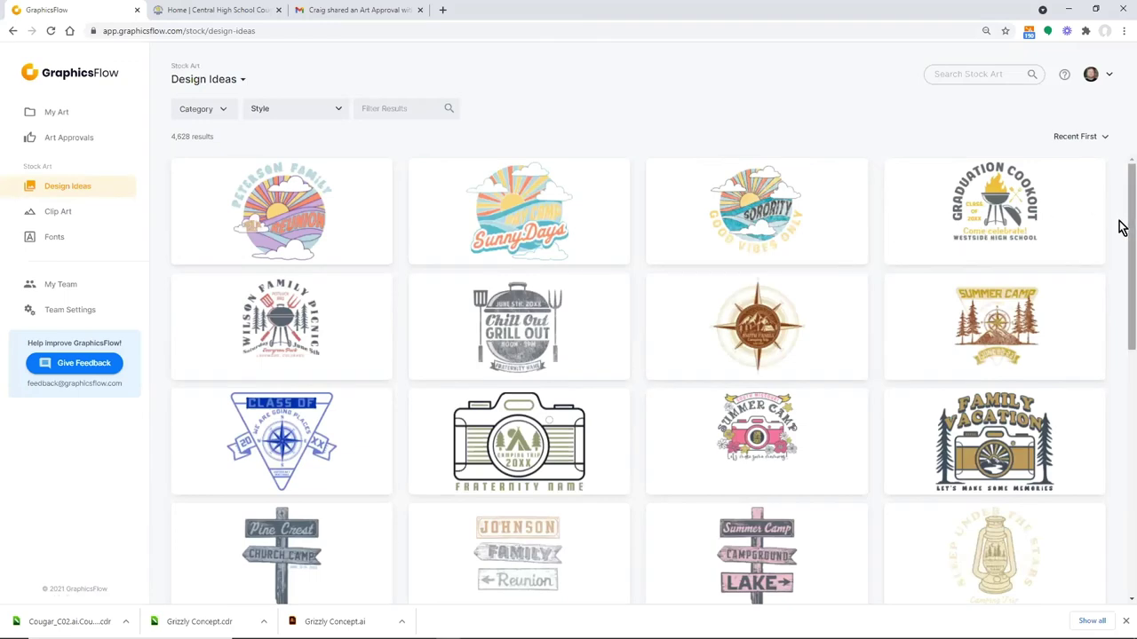
{"action": "left_click_drag", "start_coordinate": [1123, 228], "coordinate": [1123, 317]}
{"action": "scroll", "coordinate": [1120, 338], "scroll_direction": "down", "scroll_amount": 3}
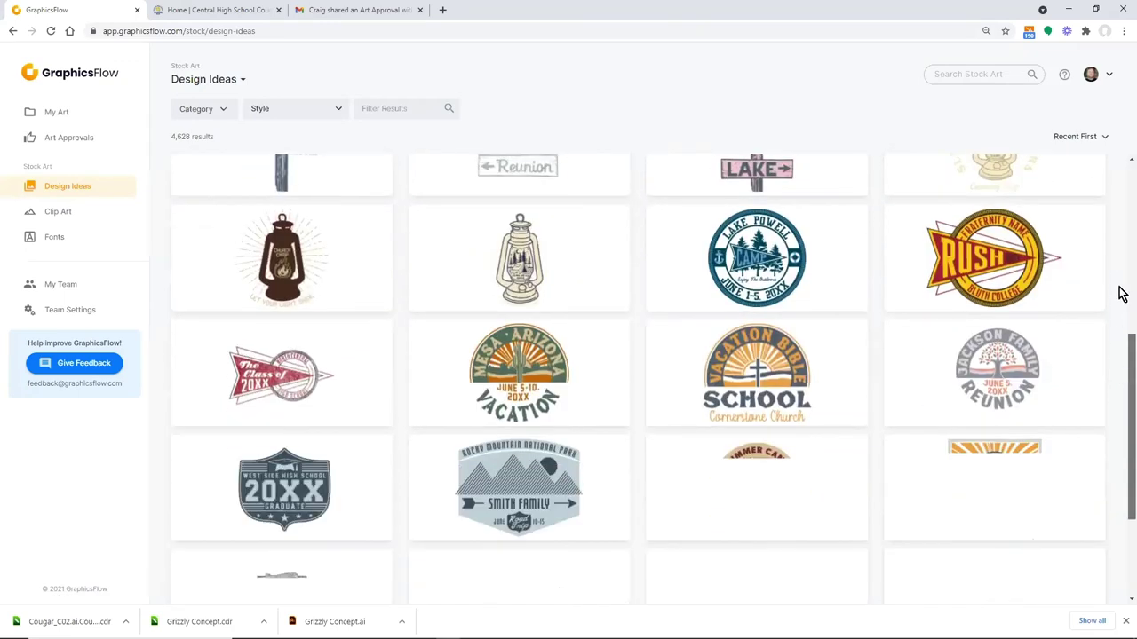
{"action": "scroll", "coordinate": [1119, 292], "scroll_direction": "up", "scroll_amount": 10}
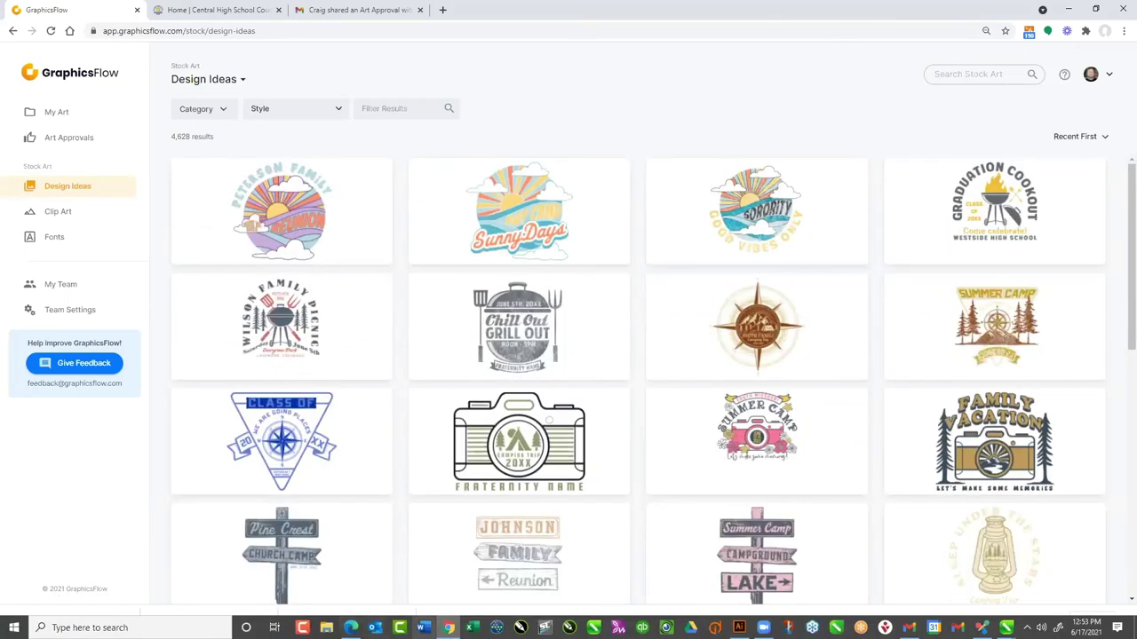
{"action": "key", "text": "alt+Tab"}
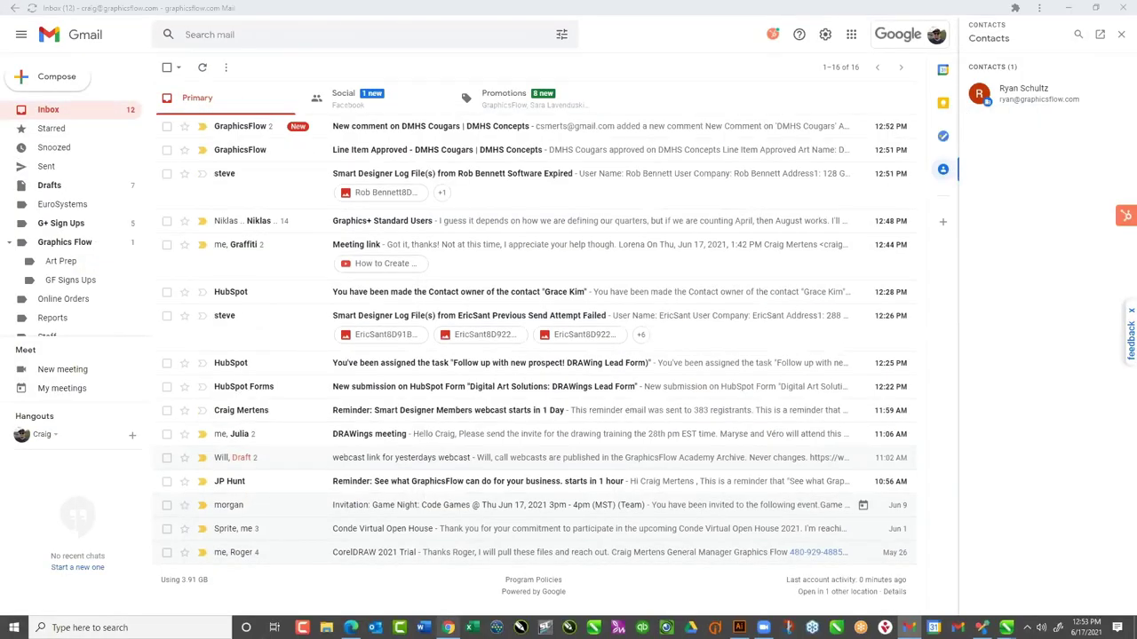
Close the separate Gmail inbox window and restore the browser on the Central High School Cougars store
{"action": "key", "text": "alt+Tab"}
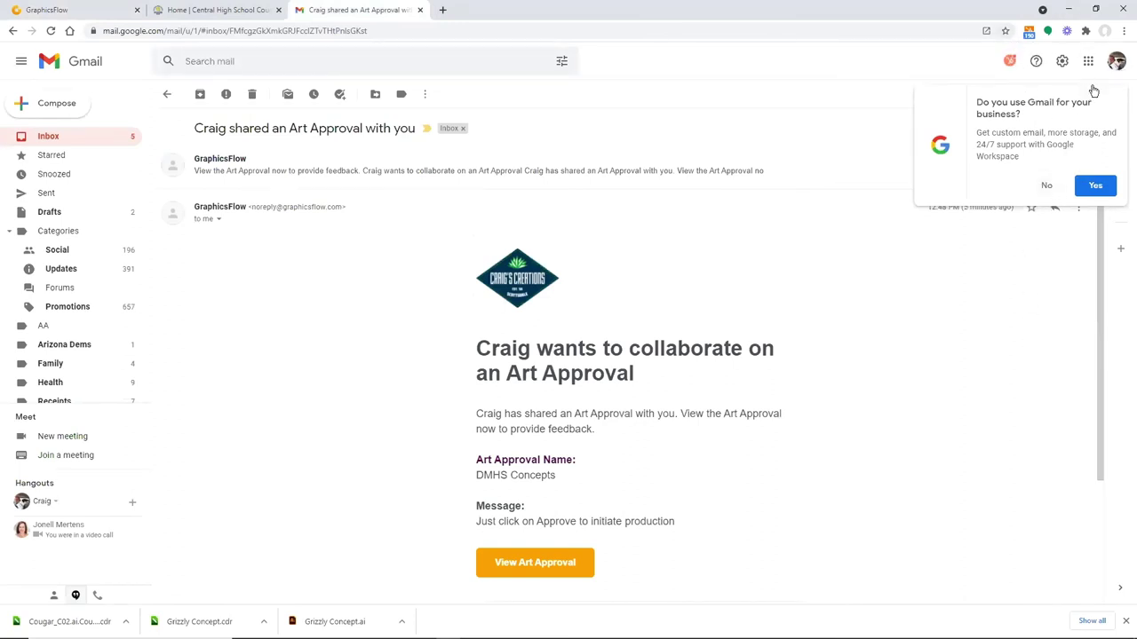
{"action": "left_click", "coordinate": [1068, 8]}
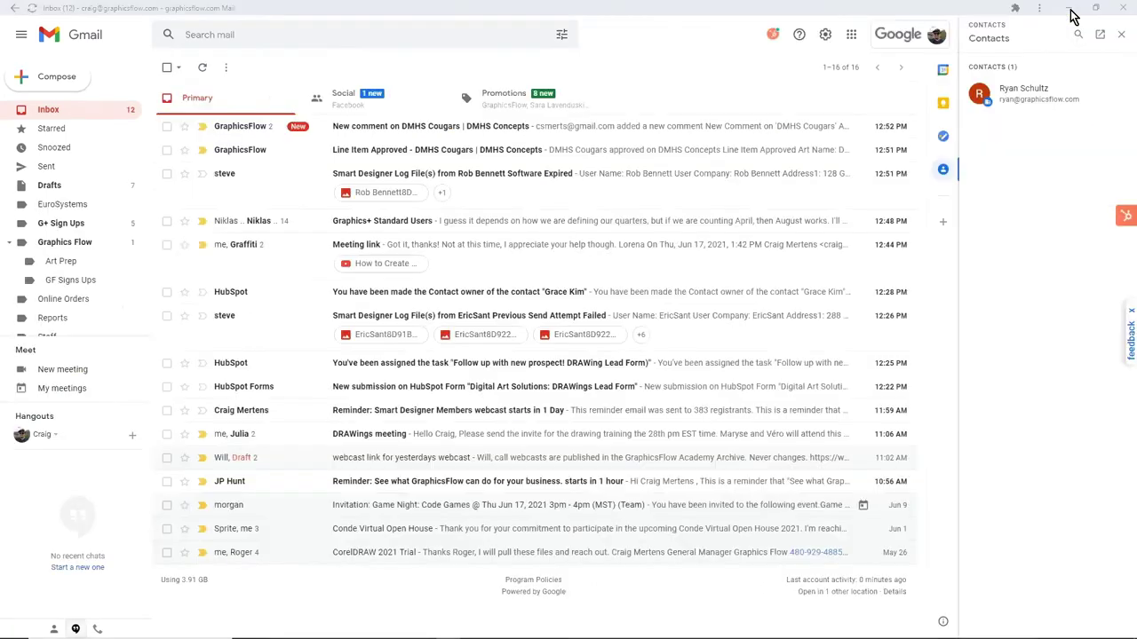
{"action": "left_click", "coordinate": [1122, 8]}
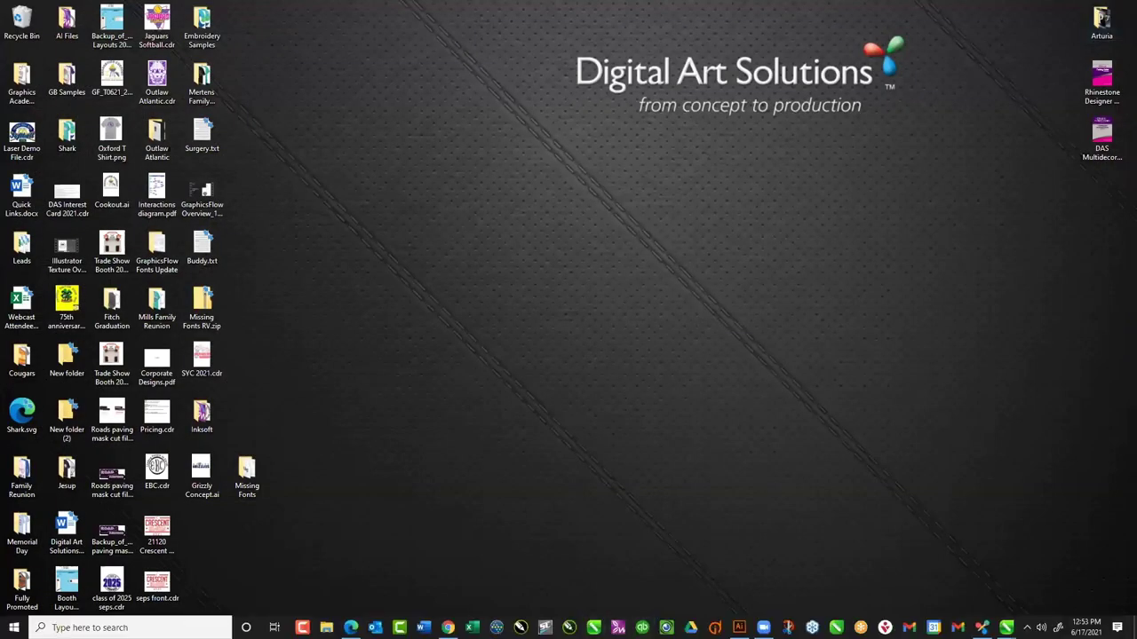
{"action": "left_click", "coordinate": [451, 636]}
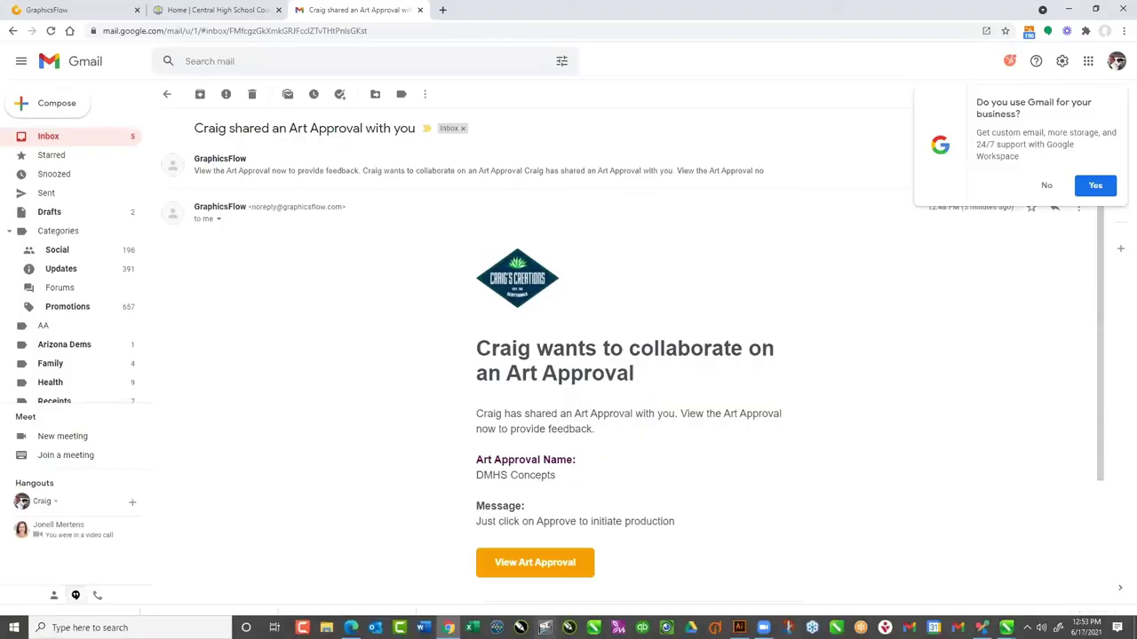
{"action": "left_click", "coordinate": [448, 630]}
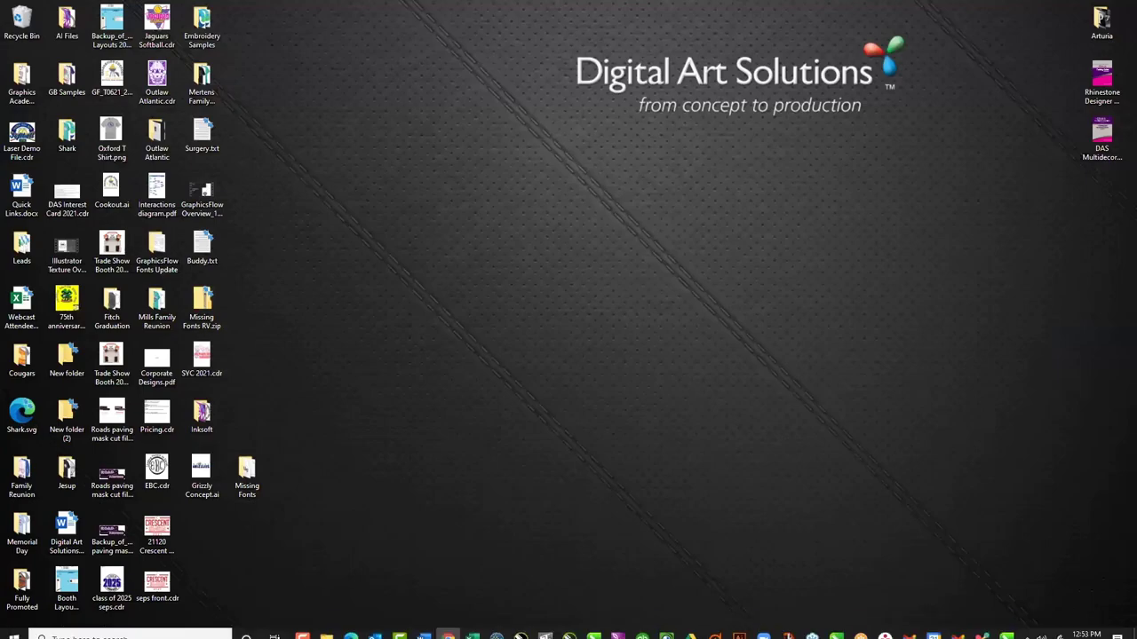
{"action": "left_click", "coordinate": [448, 630]}
Close the Gmail approval email, check the store page's bookmark options, and start entering myartoptions.com
{"action": "left_click", "coordinate": [421, 11]}
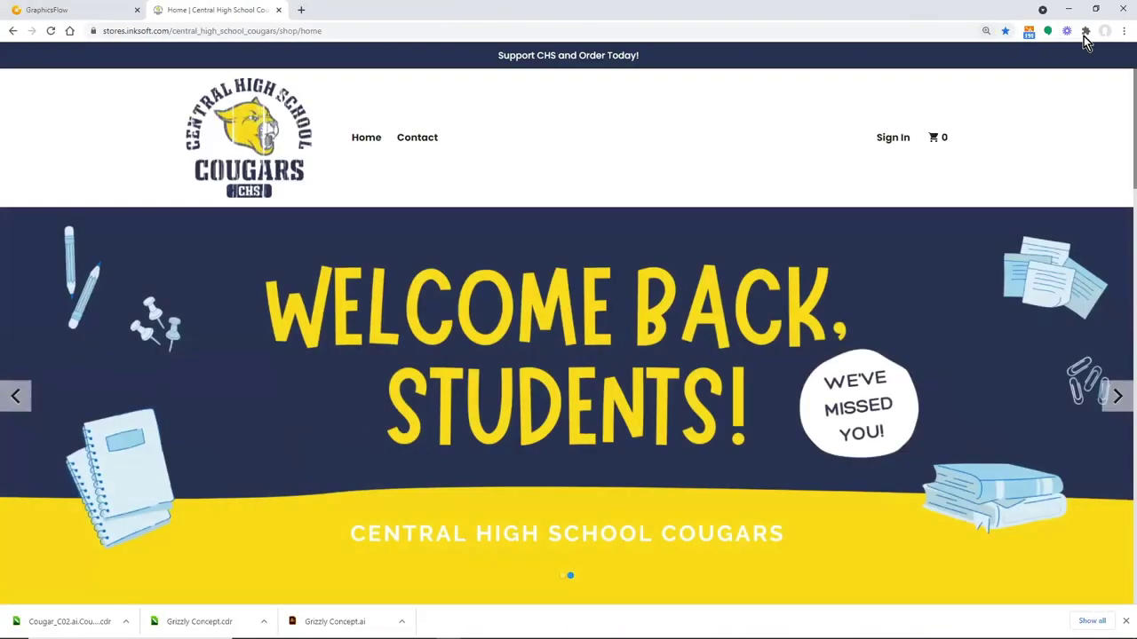
{"action": "left_click", "coordinate": [1123, 31]}
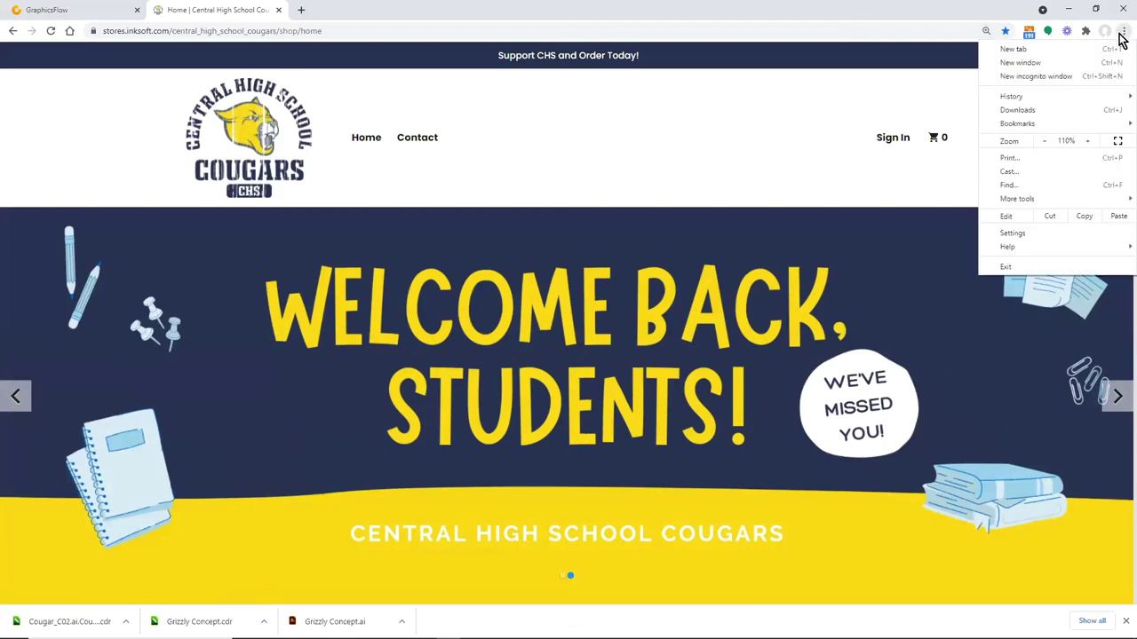
{"action": "left_click", "coordinate": [1005, 35]}
{"action": "left_click", "coordinate": [1005, 36]}
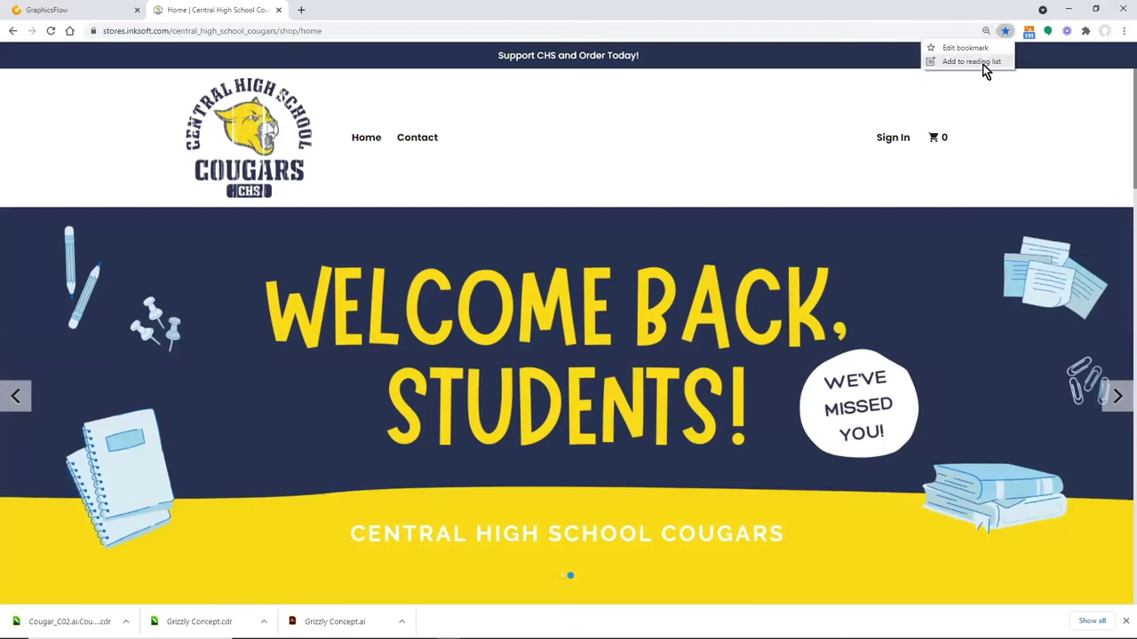
{"action": "left_click", "coordinate": [1027, 77]}
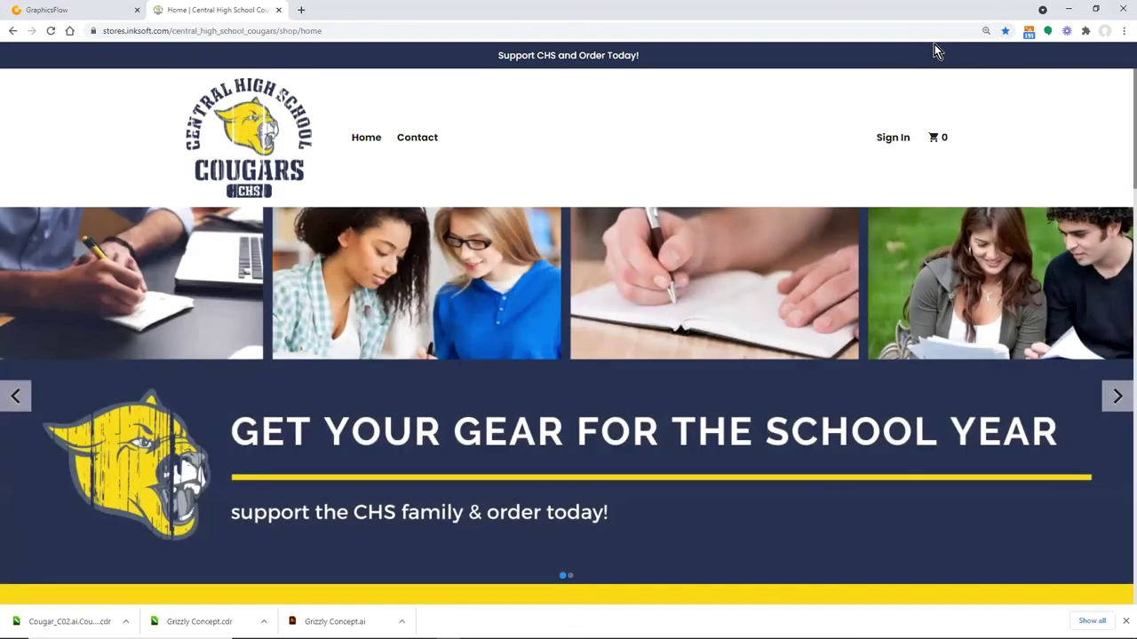
{"action": "left_click", "coordinate": [359, 24]}
{"action": "type", "text": "my"}
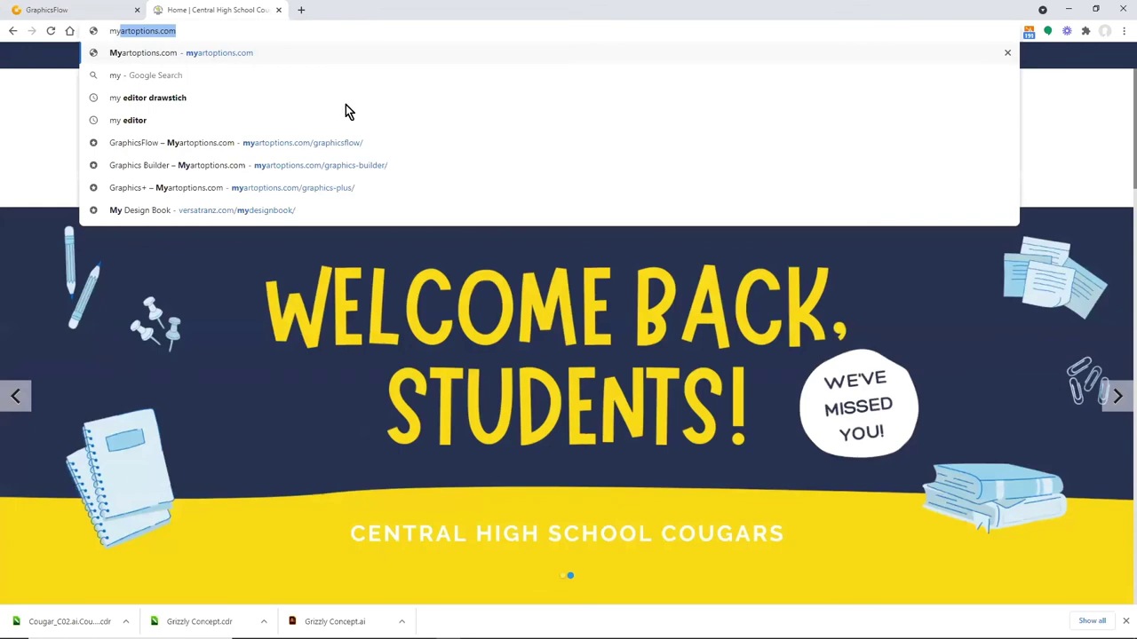
Open the May 2021 GraphicsFlow catalog from the Myartoptions catalogs page
{"action": "left_click", "coordinate": [345, 142]}
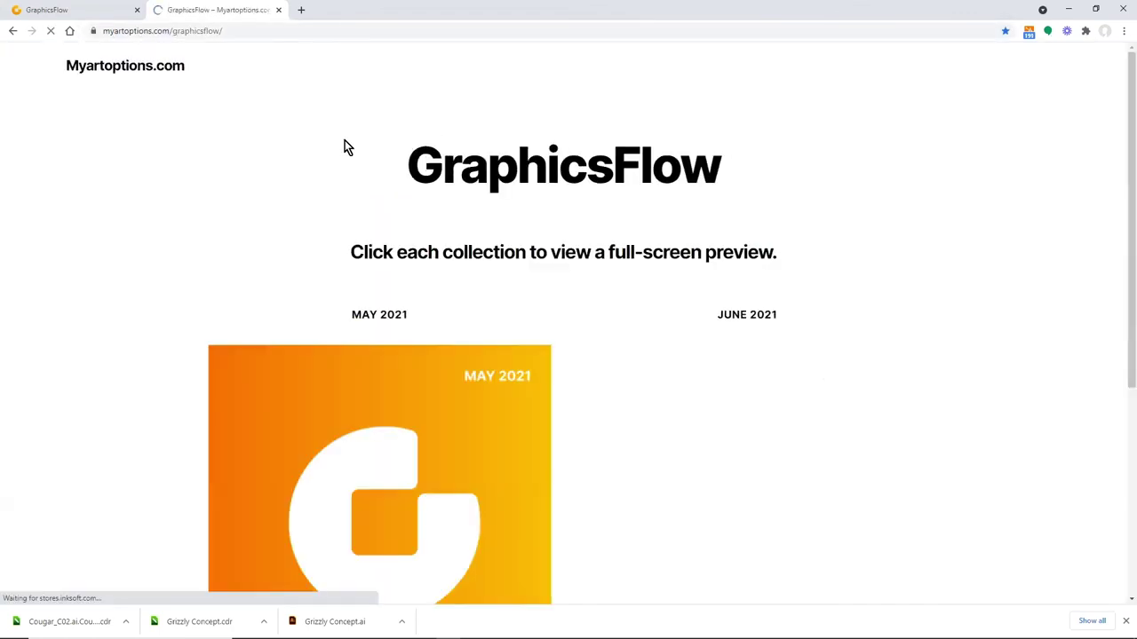
{"action": "scroll", "coordinate": [608, 284], "scroll_direction": "down", "scroll_amount": 3}
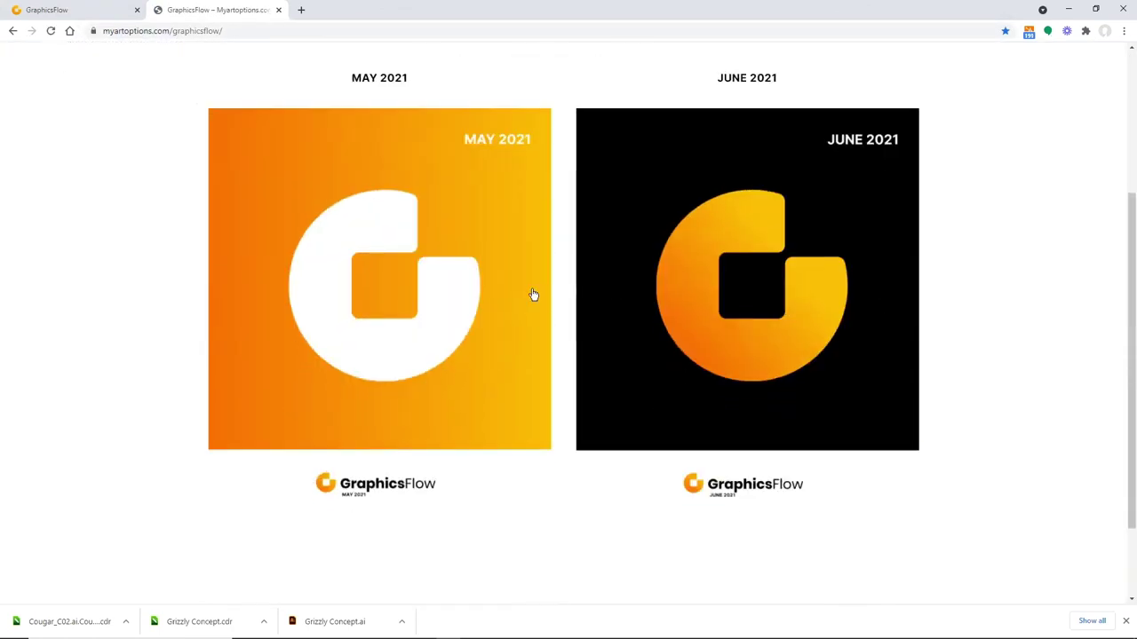
{"action": "left_click", "coordinate": [406, 294]}
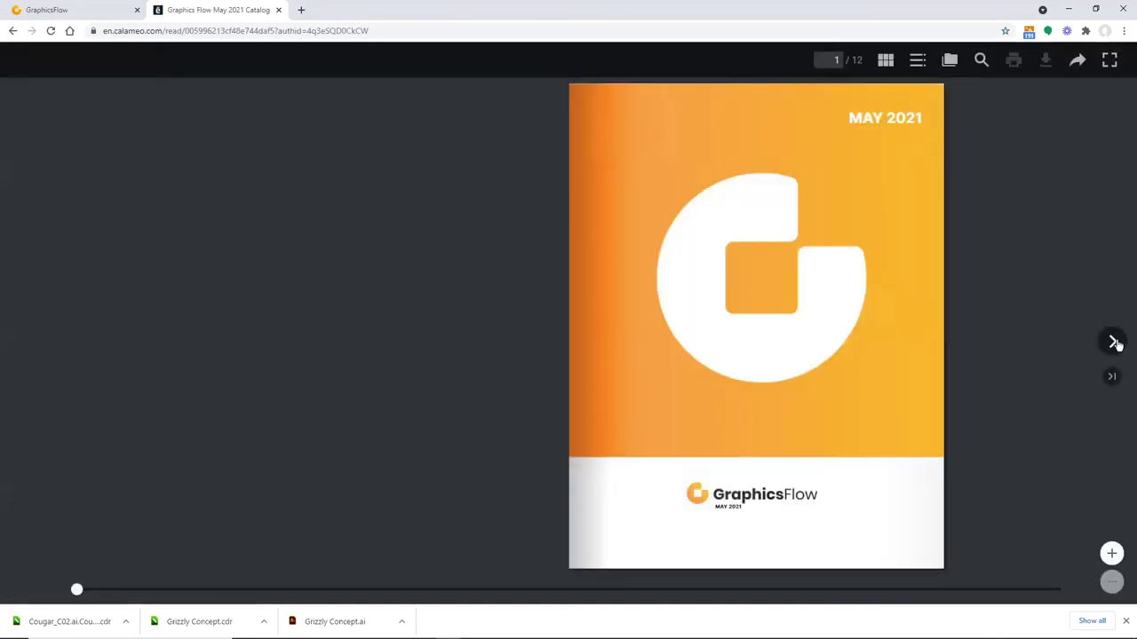
Page the catalog ahead to spread 5/12, view its sharing options, and start a blank tab
{"action": "left_click", "coordinate": [1114, 342]}
{"action": "left_click", "coordinate": [1115, 345]}
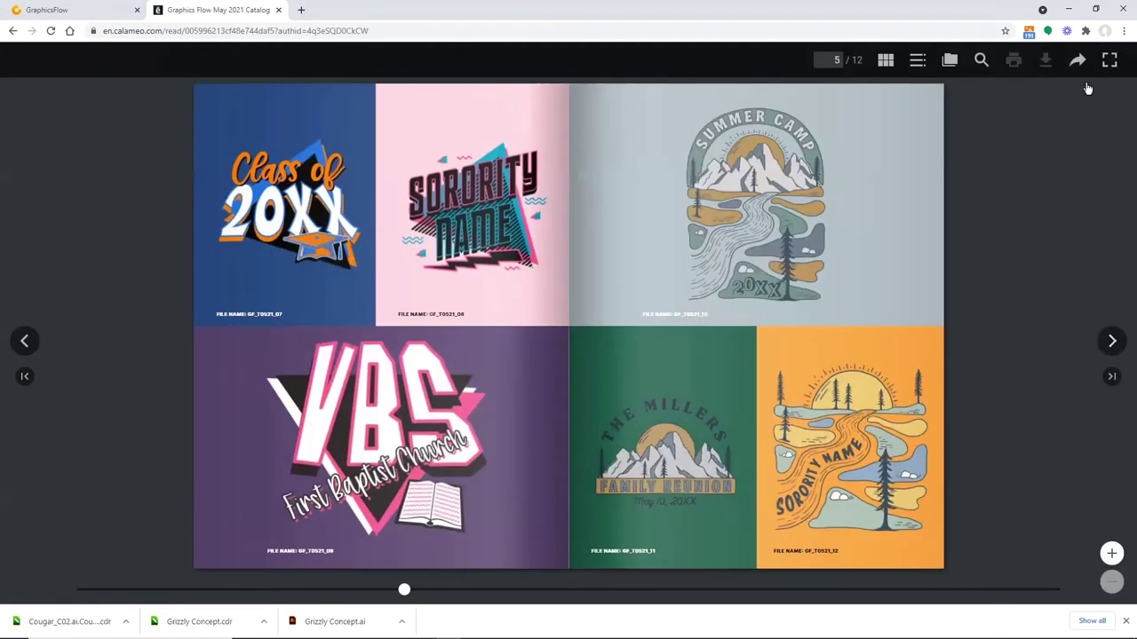
{"action": "left_click", "coordinate": [1078, 61]}
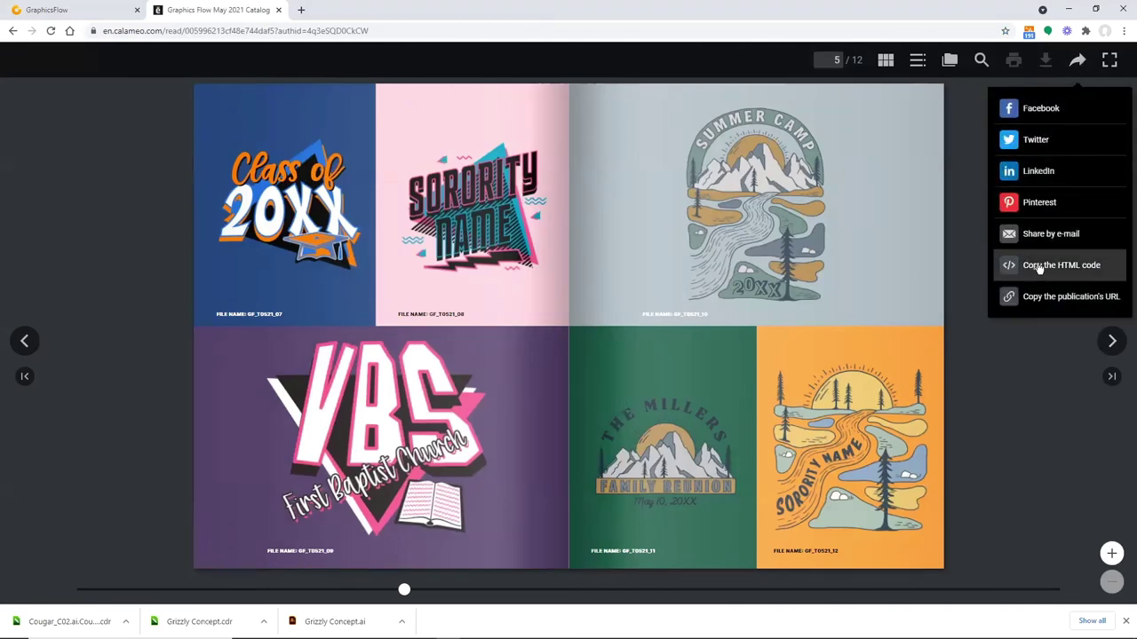
{"action": "left_click", "coordinate": [301, 10]}
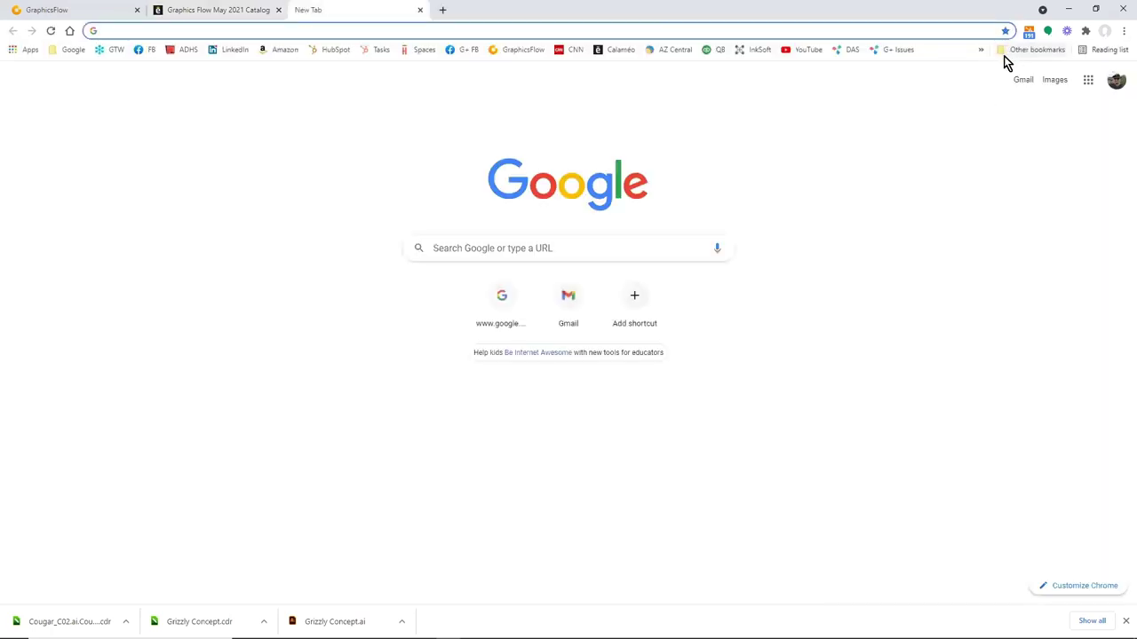
Open the Home | Central High School Cougars store from the Inksoft Stores bookmarks and browse its countdown and apparel
{"action": "left_click", "coordinate": [980, 51]}
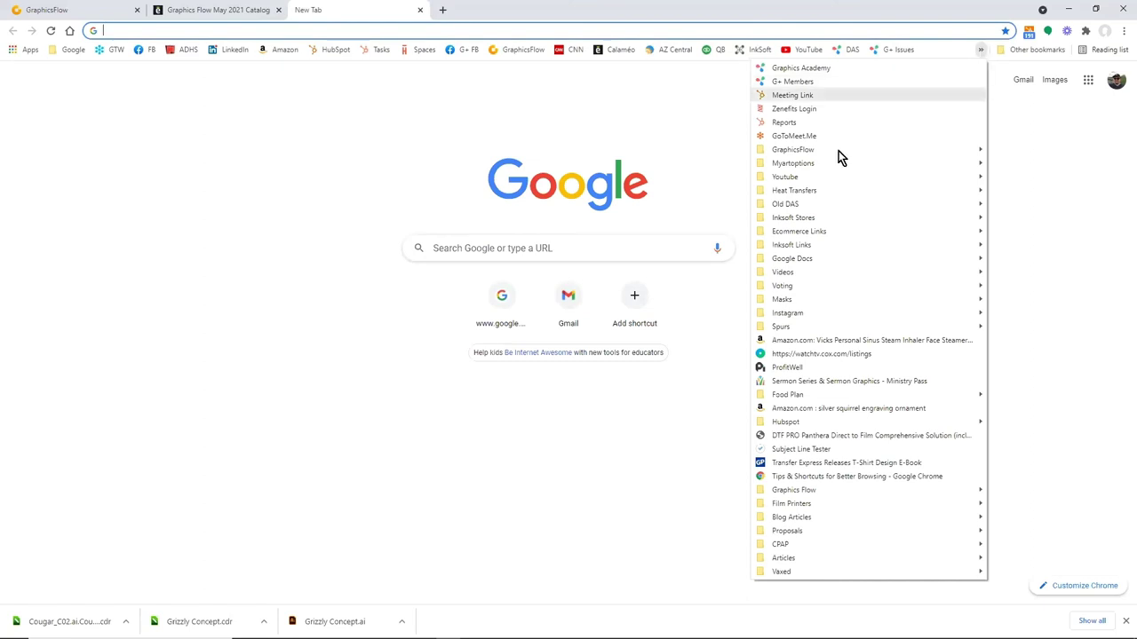
{"action": "mouse_move", "coordinate": [806, 220]}
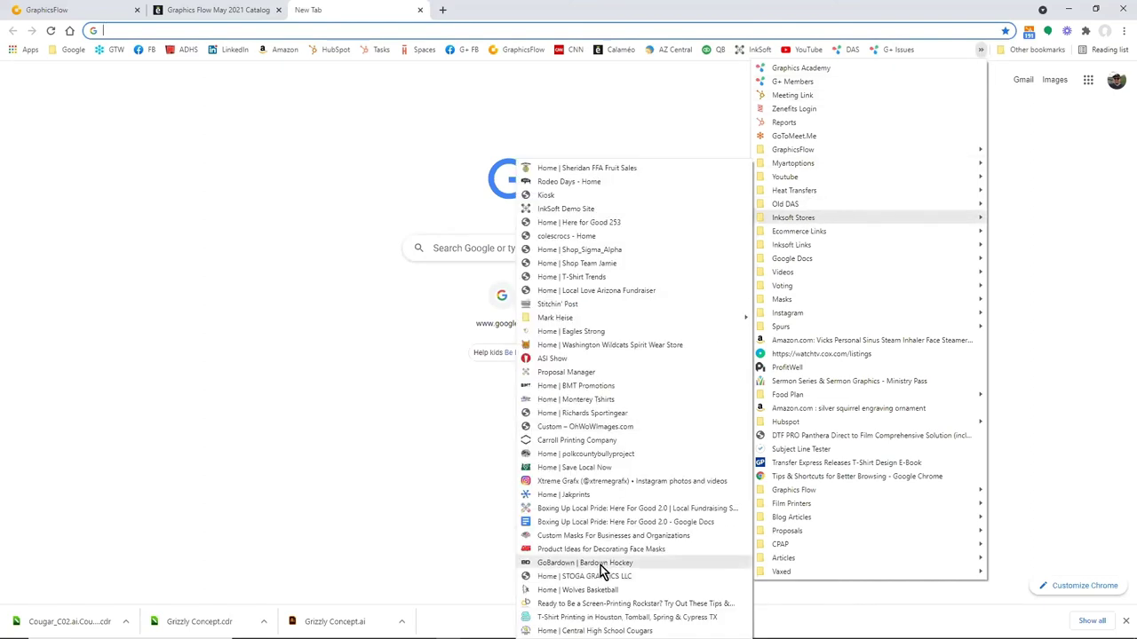
{"action": "left_click", "coordinate": [594, 630]}
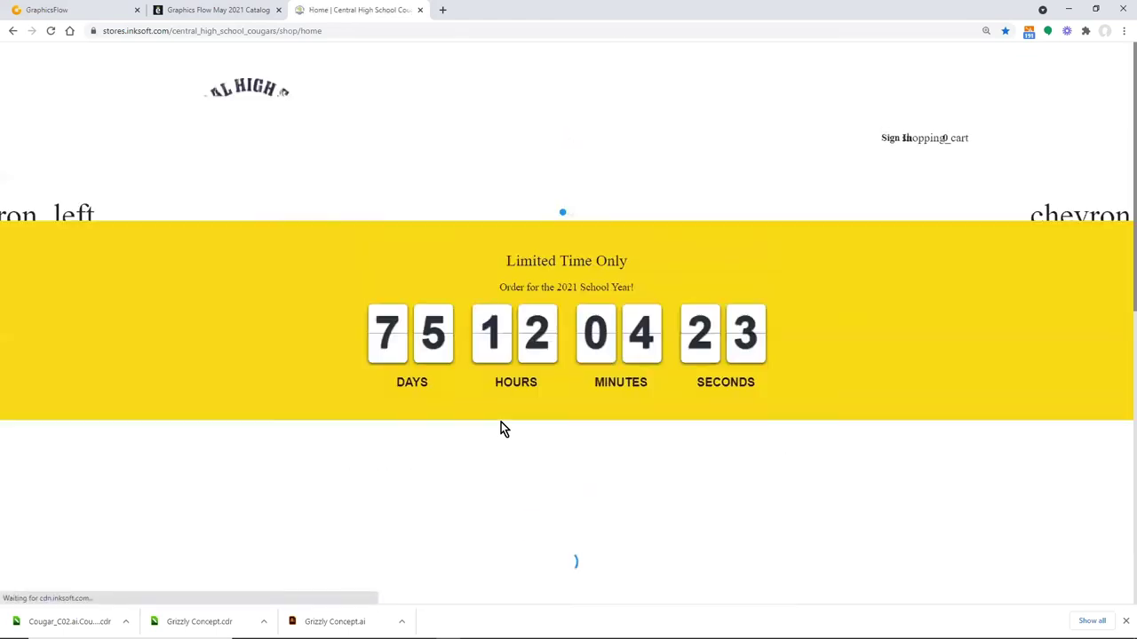
{"action": "scroll", "coordinate": [682, 241], "scroll_direction": "down", "scroll_amount": 6}
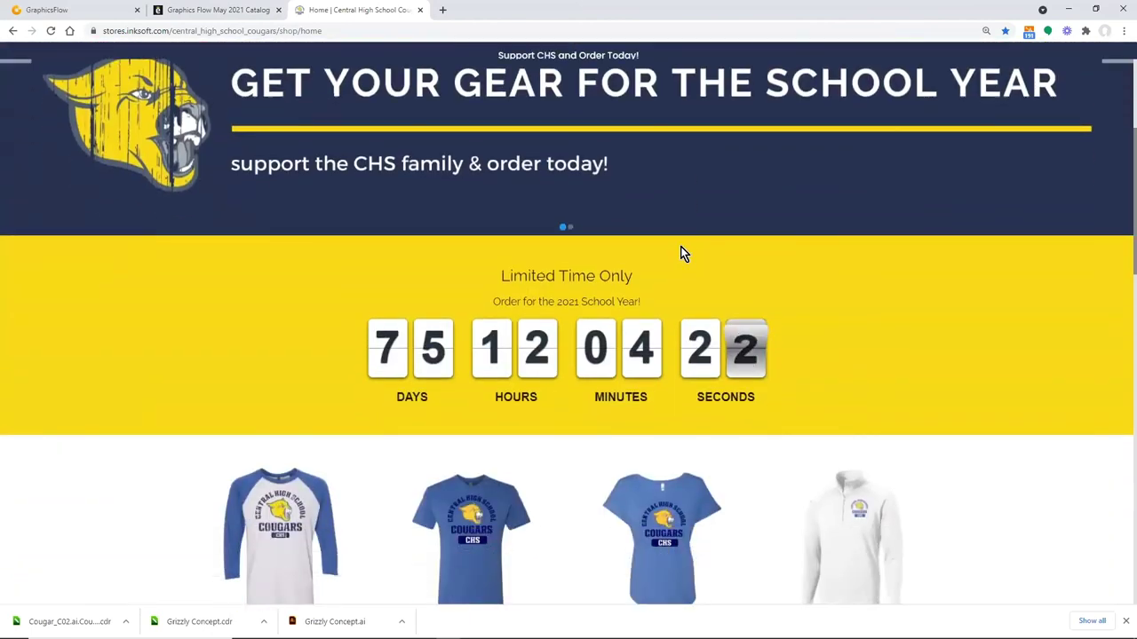
{"action": "scroll", "coordinate": [1071, 334], "scroll_direction": "down", "scroll_amount": 3}
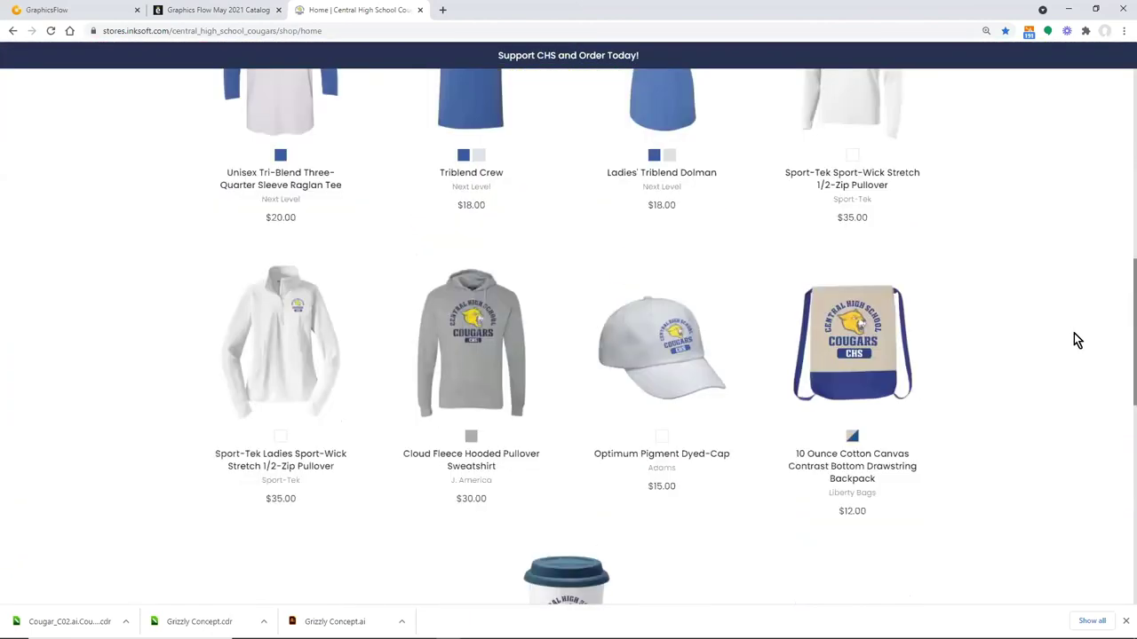
{"action": "scroll", "coordinate": [1074, 337], "scroll_direction": "up", "scroll_amount": 6}
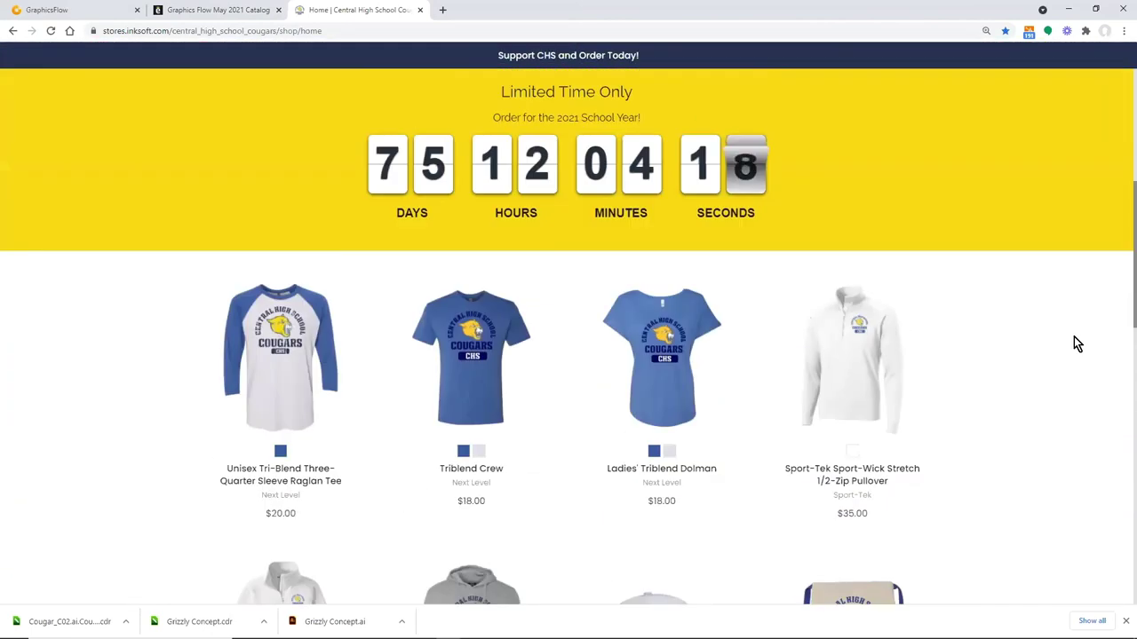
{"action": "scroll", "coordinate": [1071, 335], "scroll_direction": "up", "scroll_amount": 3}
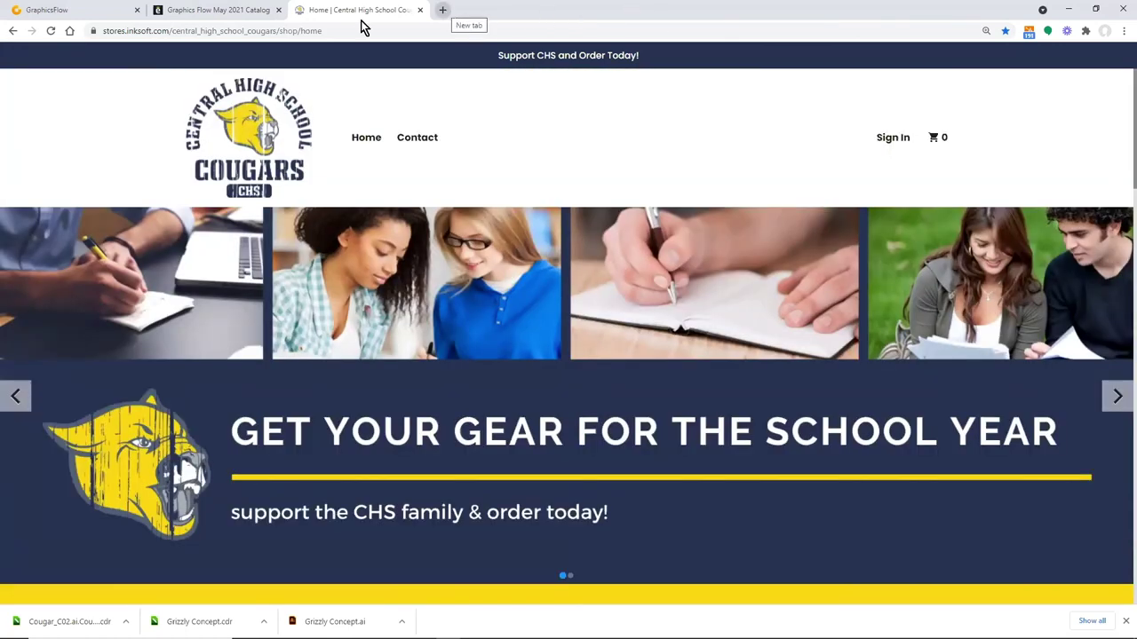
In the May 2021 catalog tab, load the BMT Promotions shop from the autocompleted 'bmt' address
{"action": "left_click", "coordinate": [63, 10]}
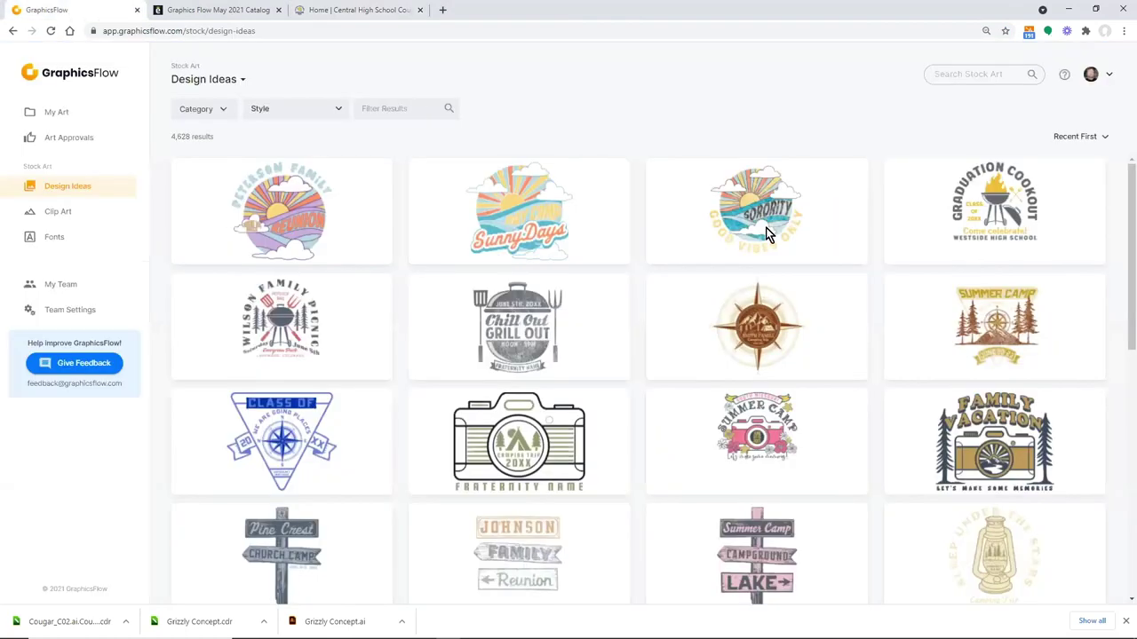
{"action": "left_click", "coordinate": [222, 10]}
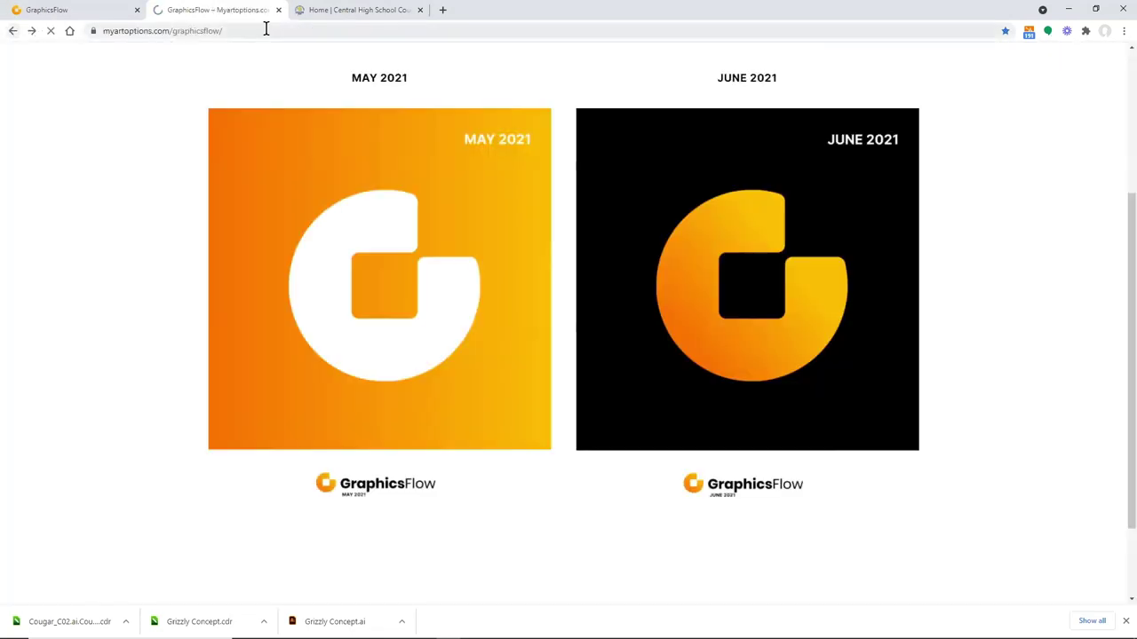
{"action": "left_click", "coordinate": [266, 29]}
{"action": "type", "text": "bmtpromo"}
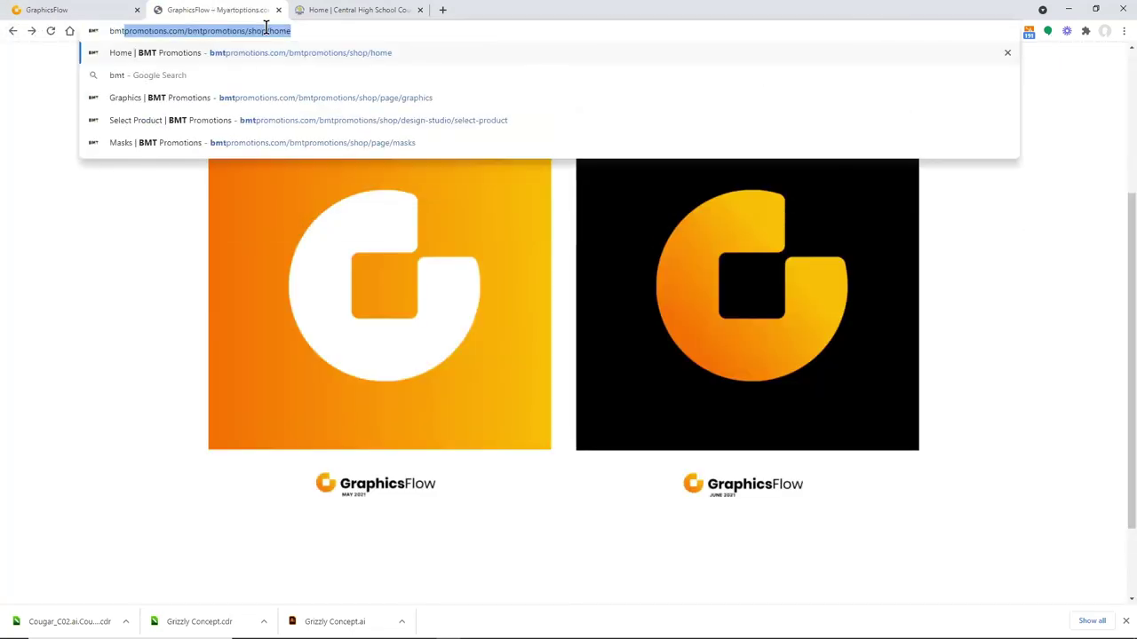
{"action": "key", "text": "Return"}
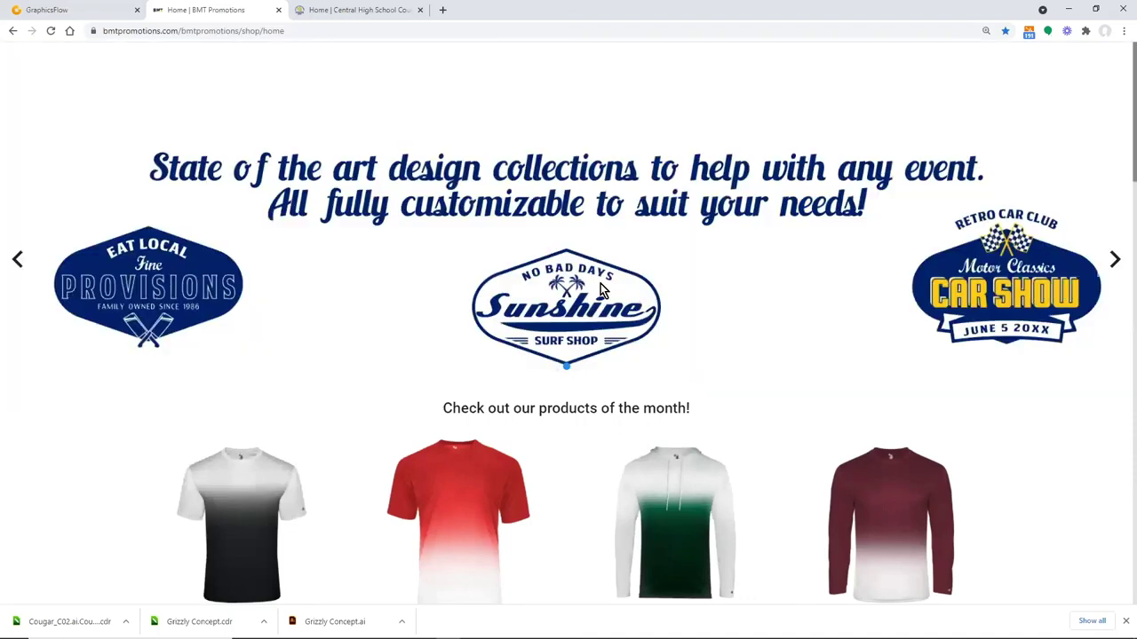
Open the BMT Promotions Graphics page via the Sunshine banner and launch the Graphics+ Issue #17 catalog
{"action": "left_click", "coordinate": [627, 287]}
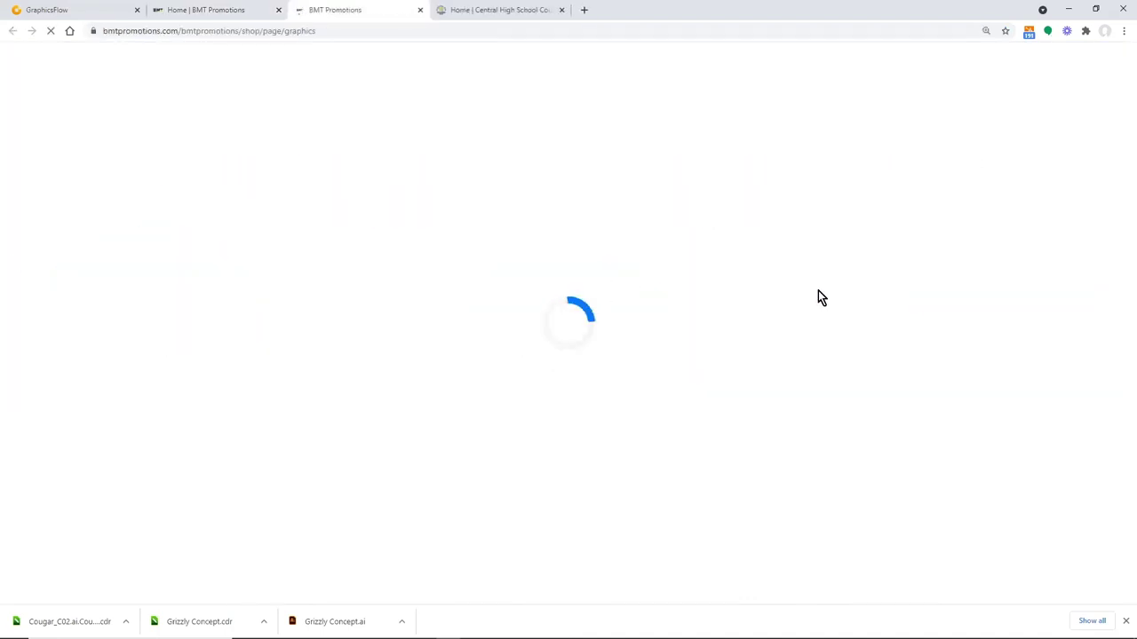
{"action": "scroll", "coordinate": [818, 293], "scroll_direction": "down", "scroll_amount": 7}
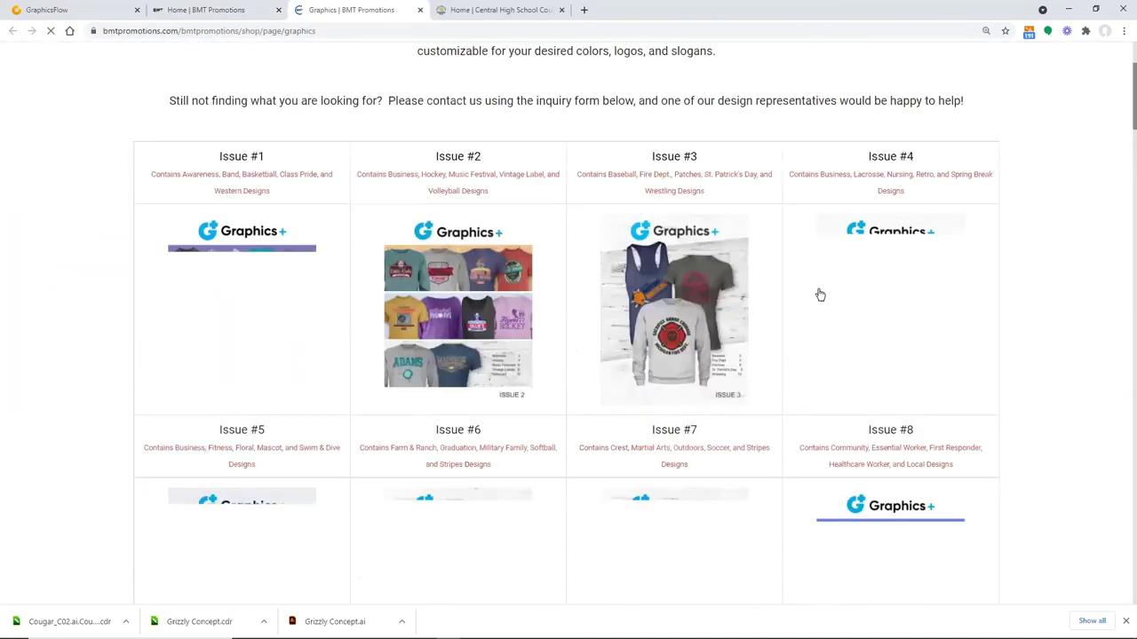
{"action": "scroll", "coordinate": [928, 402], "scroll_direction": "down", "scroll_amount": 3}
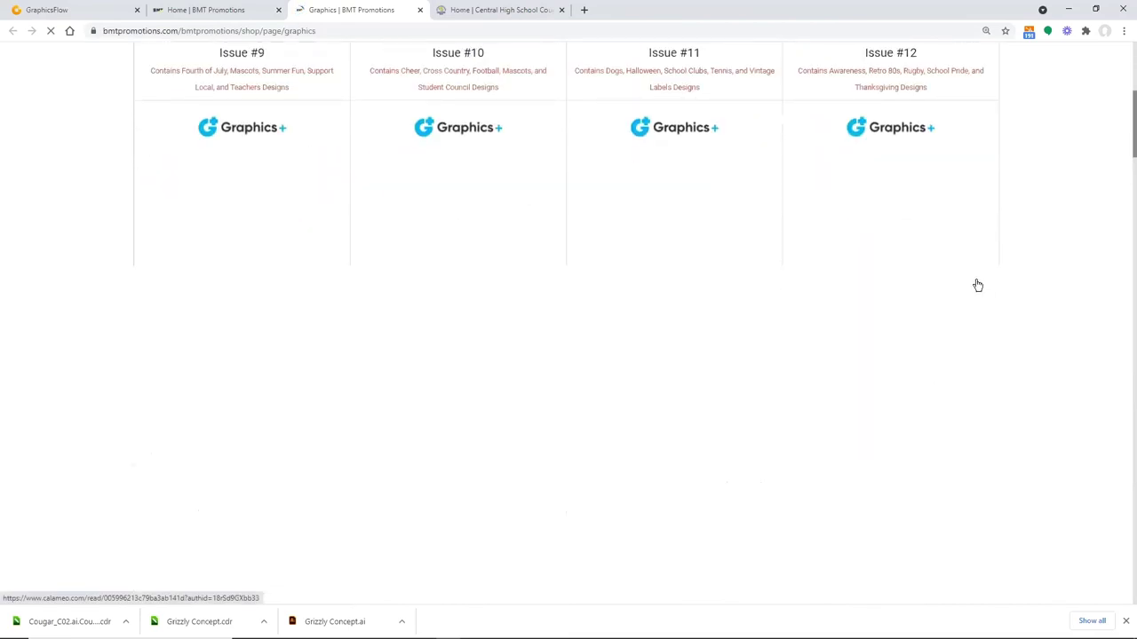
{"action": "scroll", "coordinate": [956, 406], "scroll_direction": "down", "scroll_amount": 2}
{"action": "scroll", "coordinate": [956, 406], "scroll_direction": "down", "scroll_amount": 2}
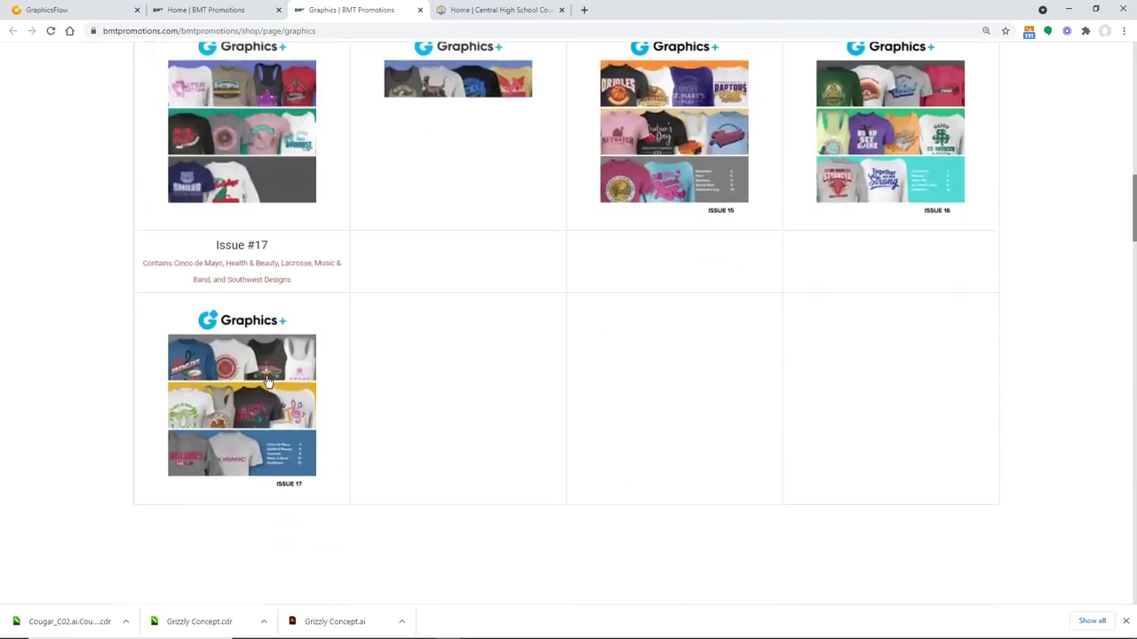
{"action": "left_click", "coordinate": [267, 385]}
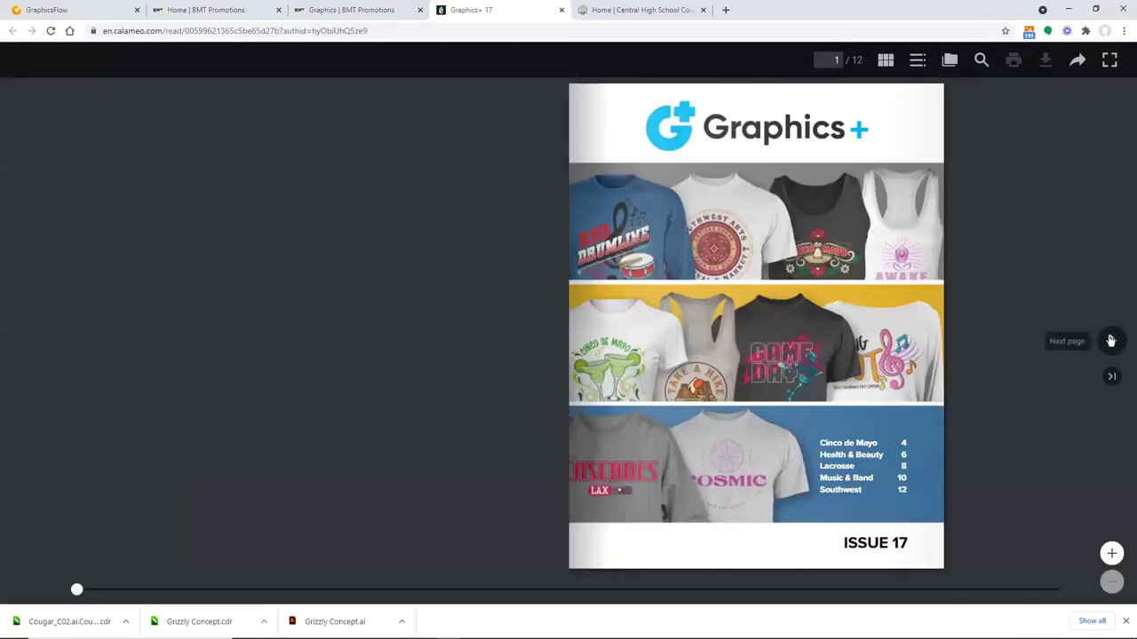
Page through the Cinco de Mayo and Health & Beauty spreads, then return to the Graphics | BMT Promotions tab
{"action": "left_click", "coordinate": [1111, 341]}
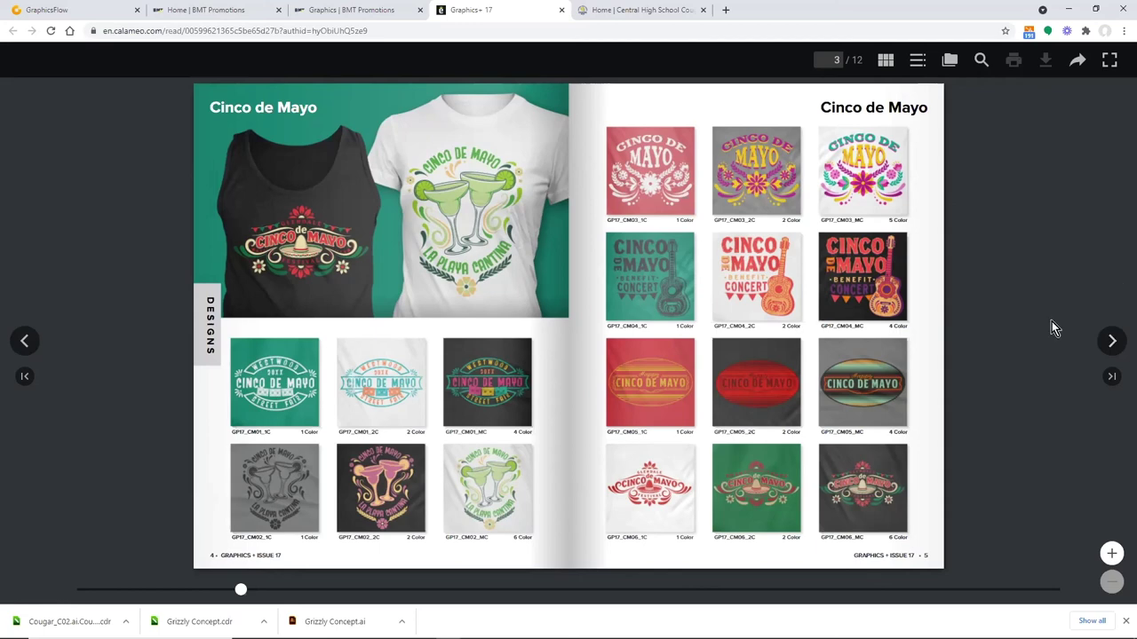
{"action": "left_click", "coordinate": [1112, 342]}
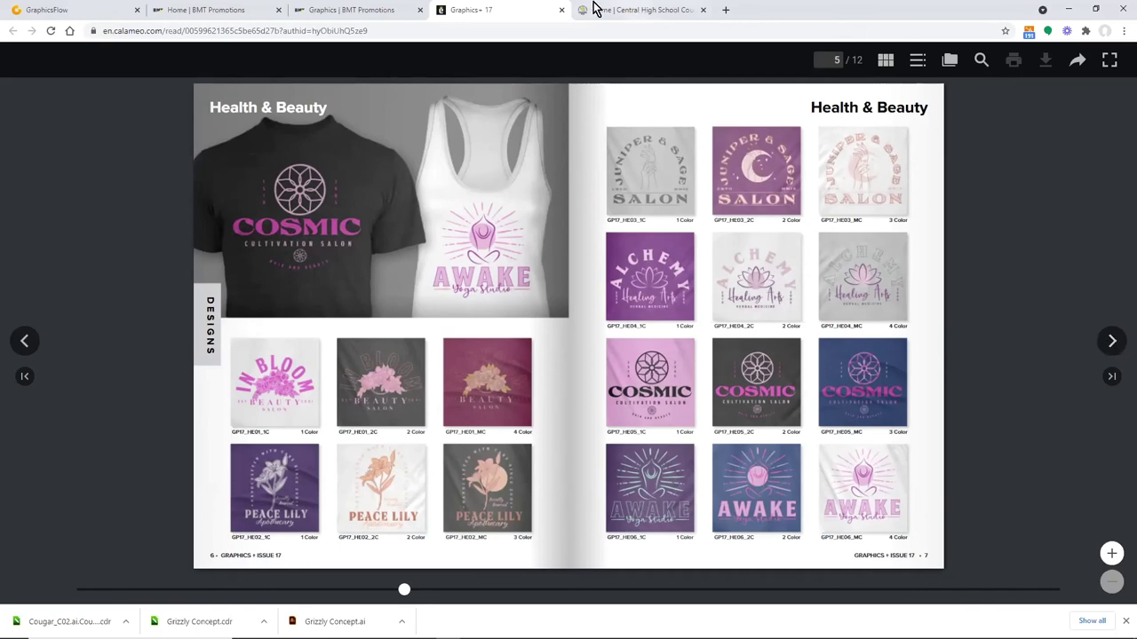
{"action": "left_click", "coordinate": [369, 13]}
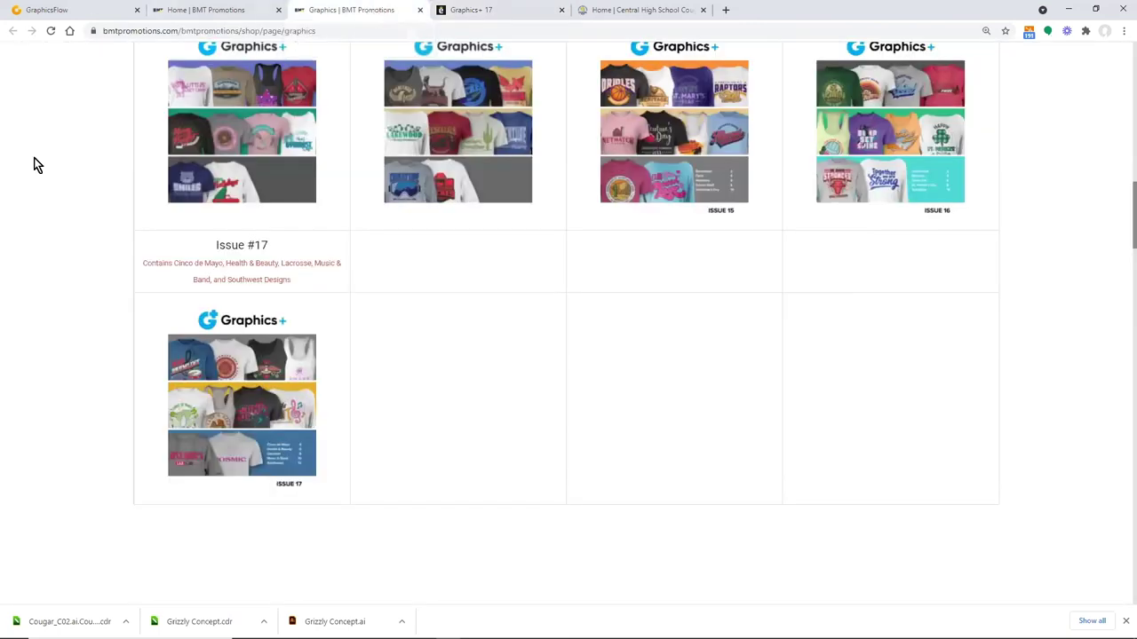